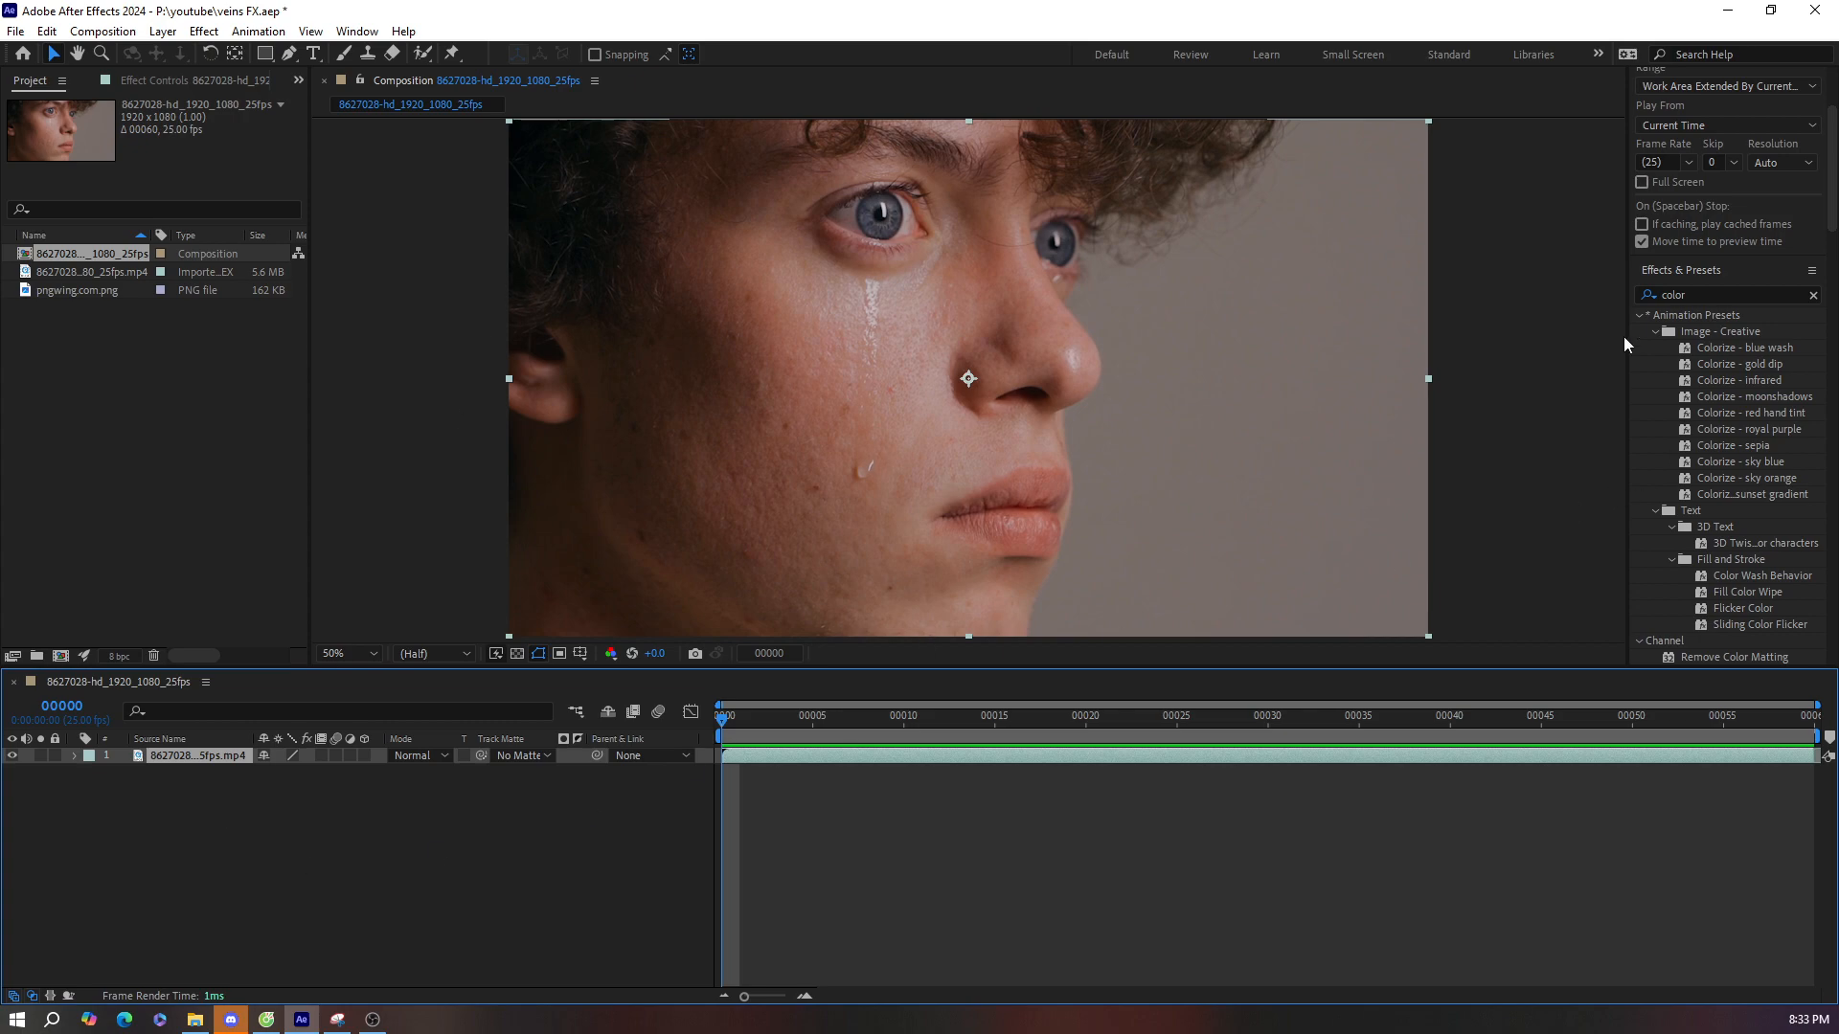
# Step: Widen the side panel area, clear the effects search, and bring the Tracker controls into view
pyautogui.moveTo(1625, 357); pyautogui.dragTo(1578, 359)
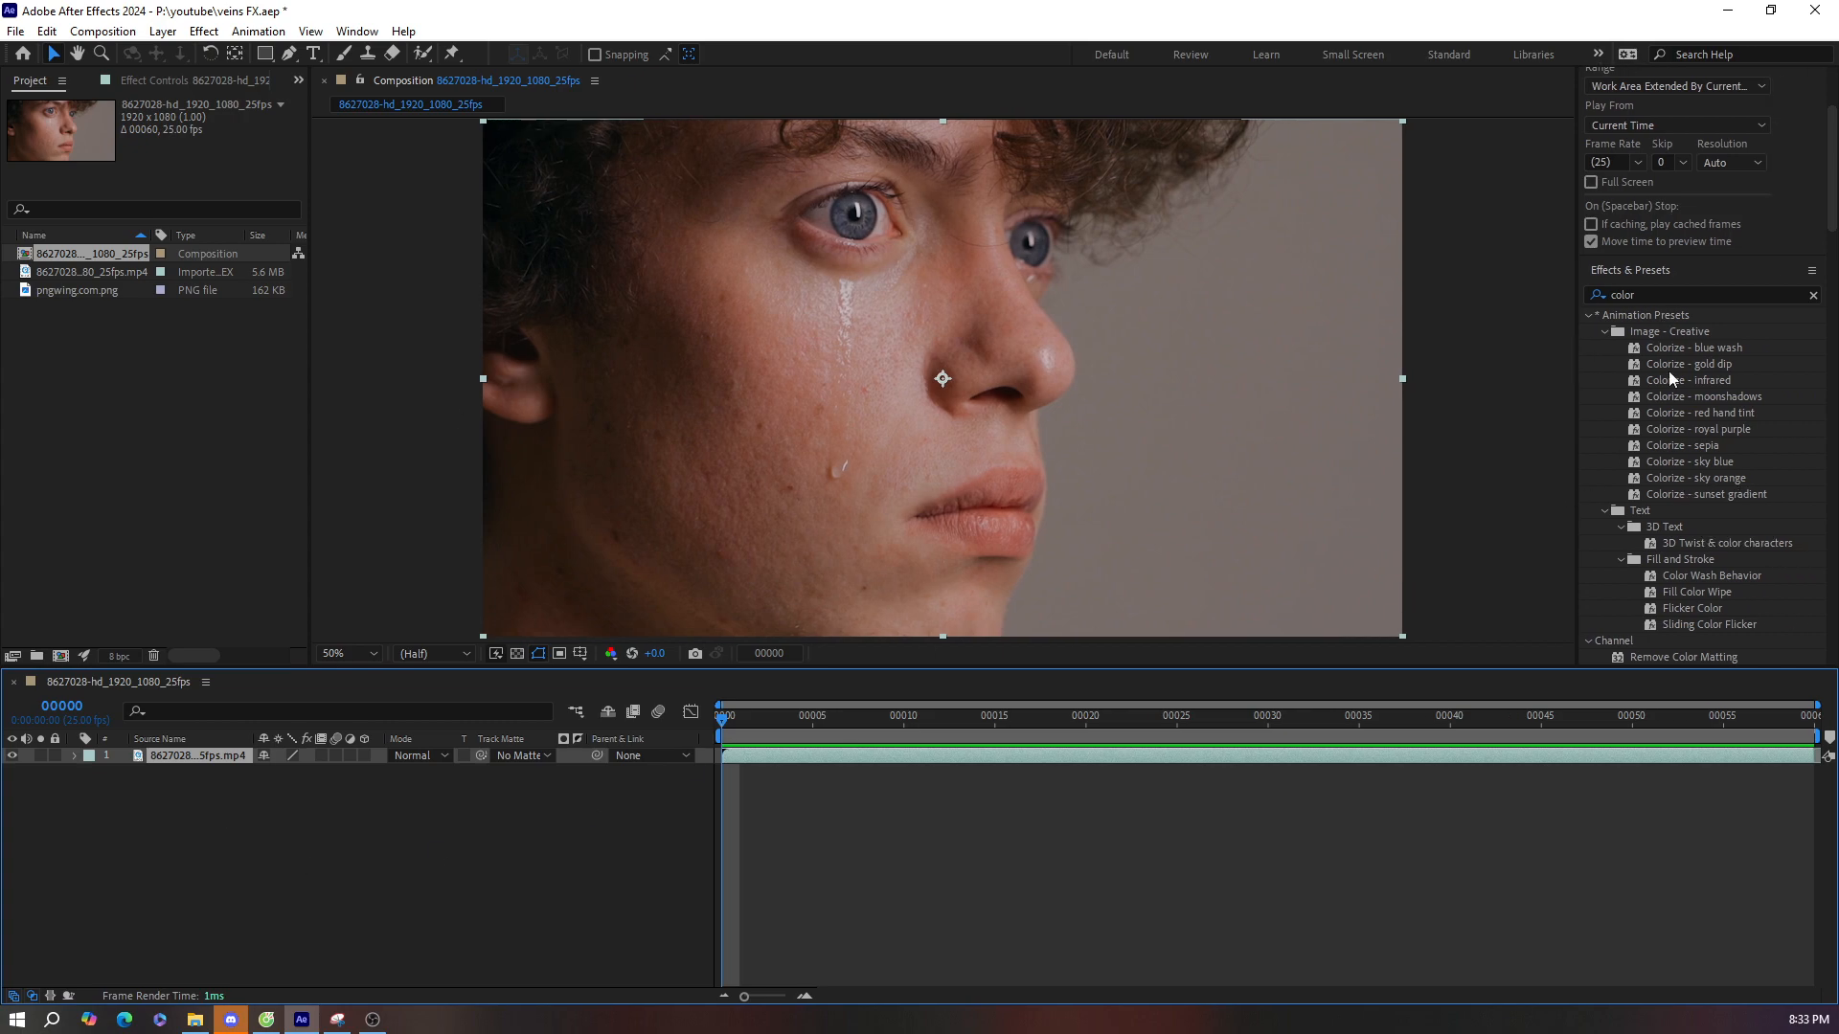
pyautogui.scroll(-5, 1669, 371)
pyautogui.scroll(8, 1744, 402)
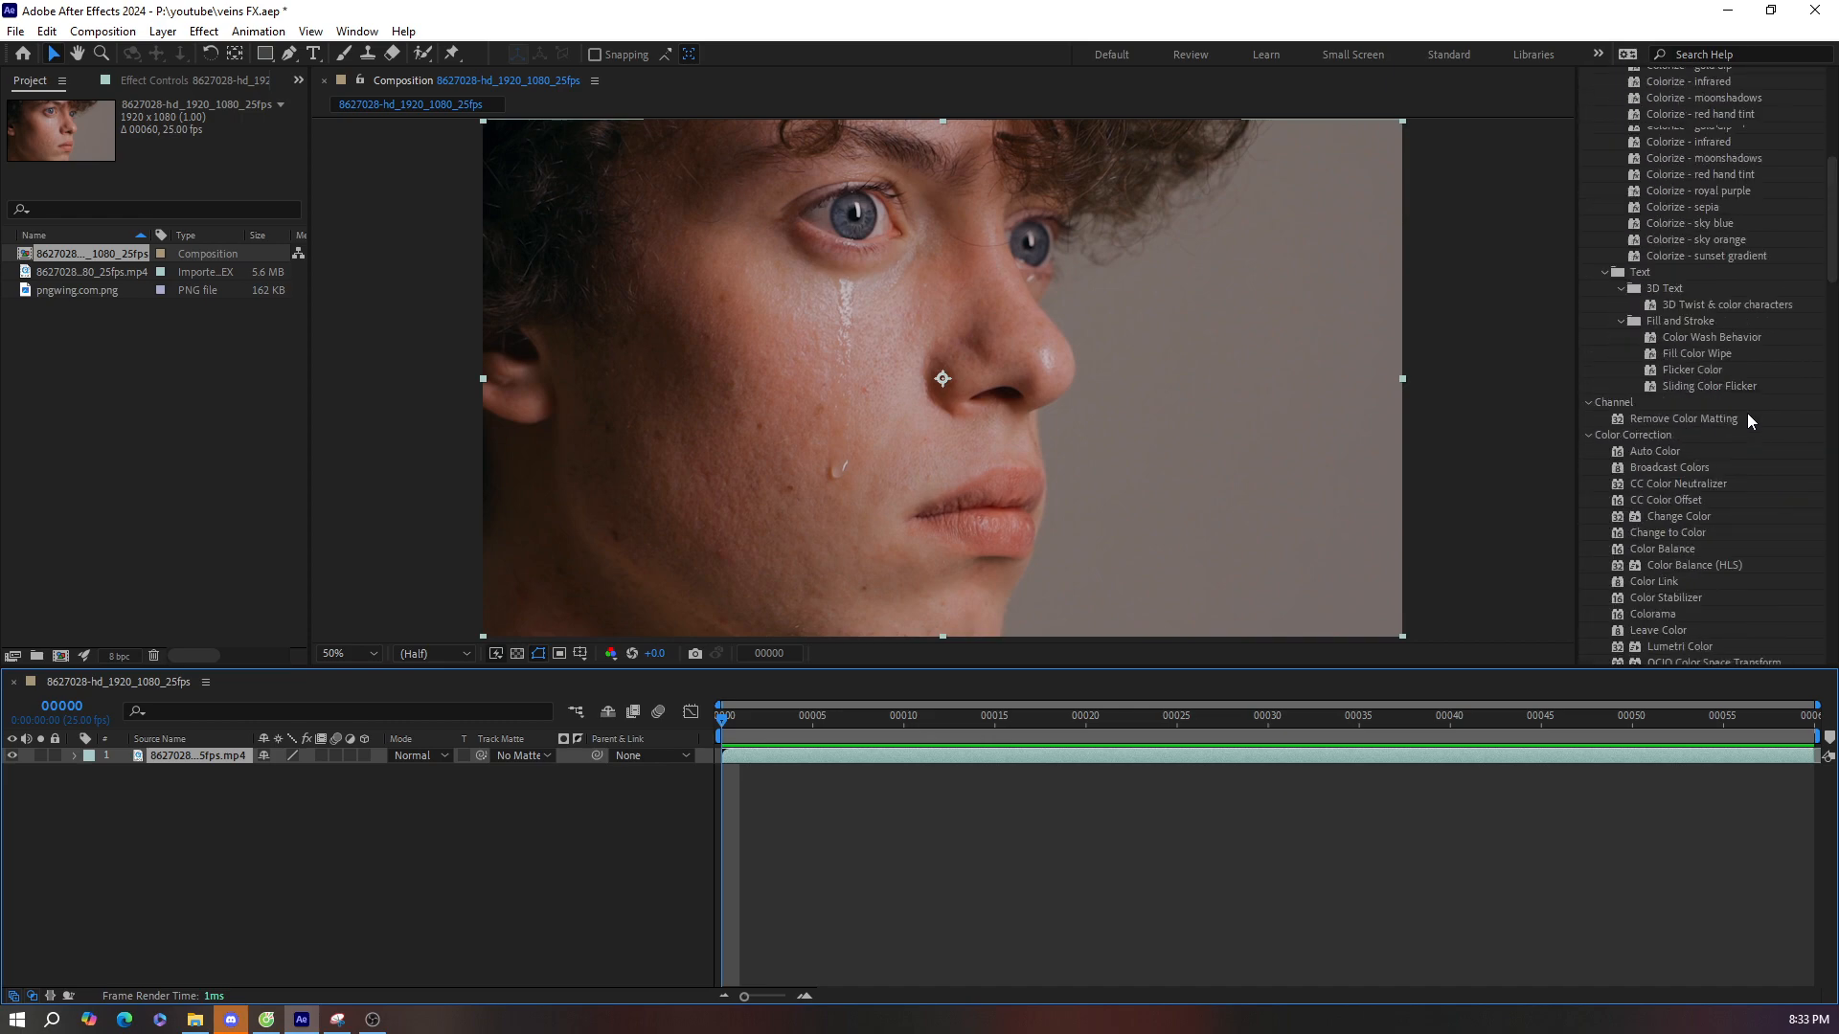
pyautogui.click(1588, 495)
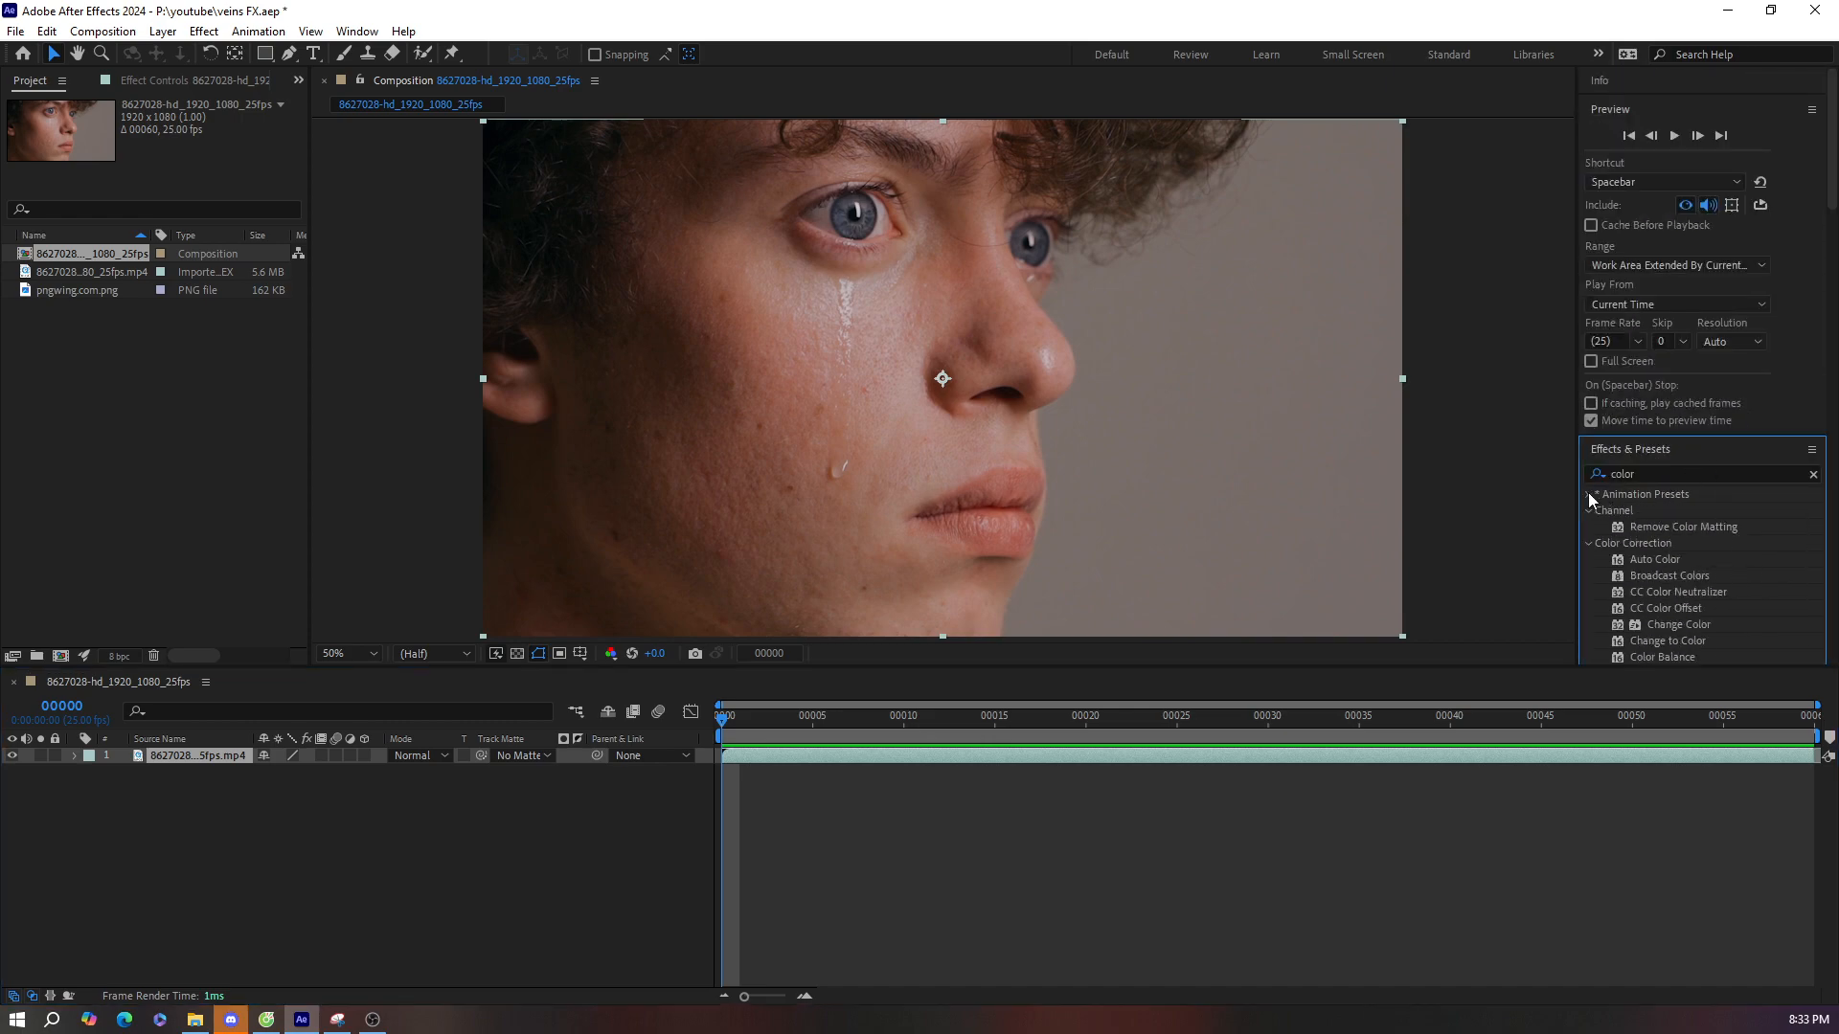
pyautogui.click(1813, 474)
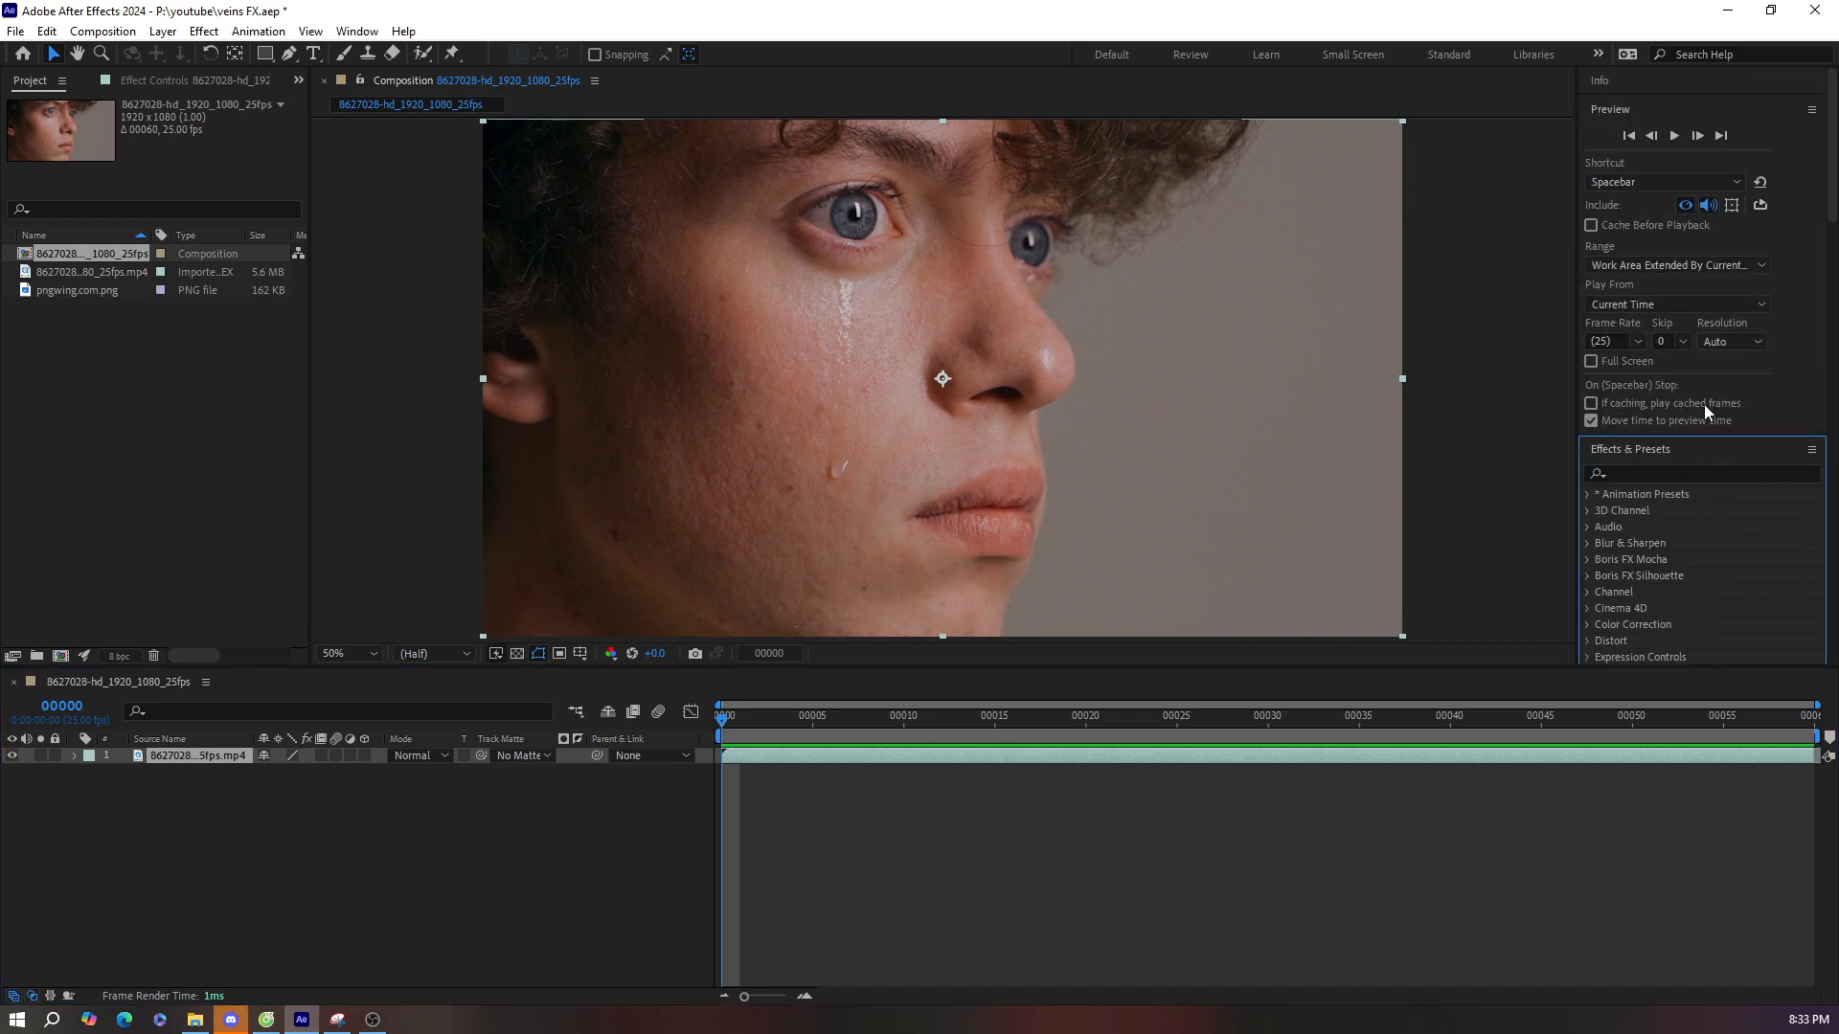
pyautogui.scroll(-10, 1795, 270)
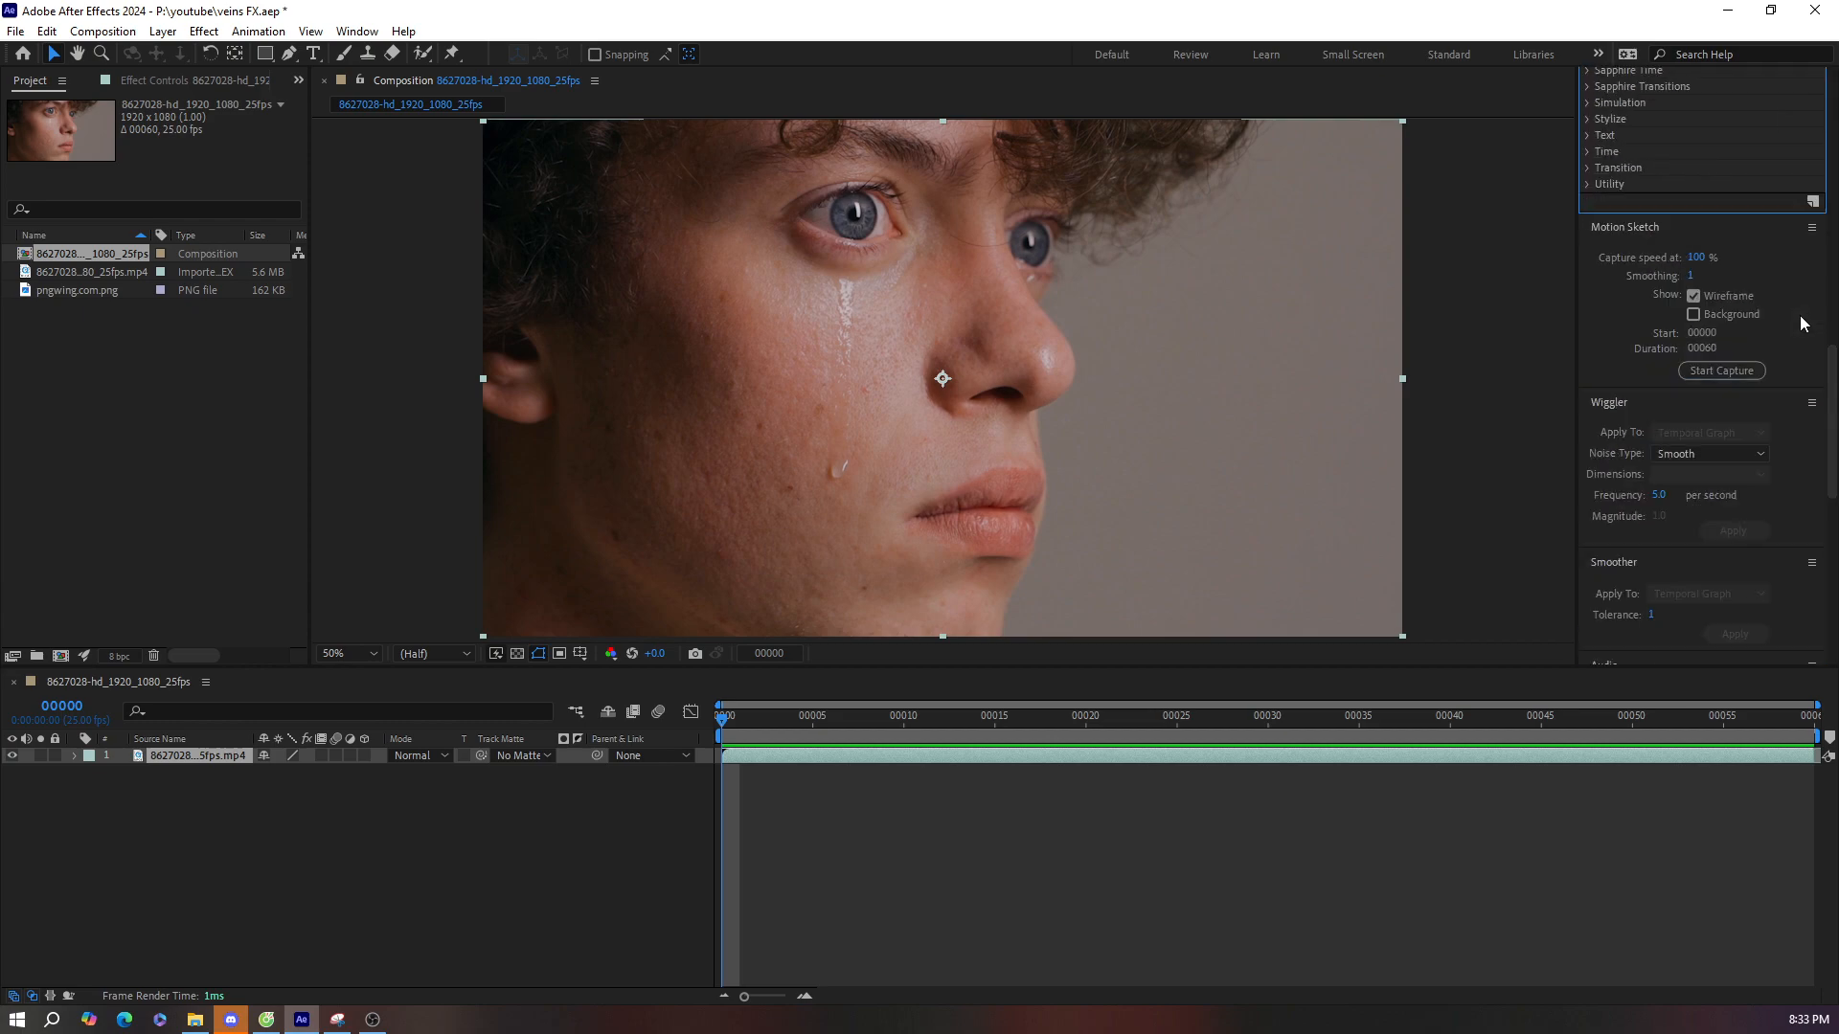
pyautogui.scroll(-2, 1799, 336)
pyautogui.scroll(2, 1801, 336)
pyautogui.scroll(-3, 1802, 338)
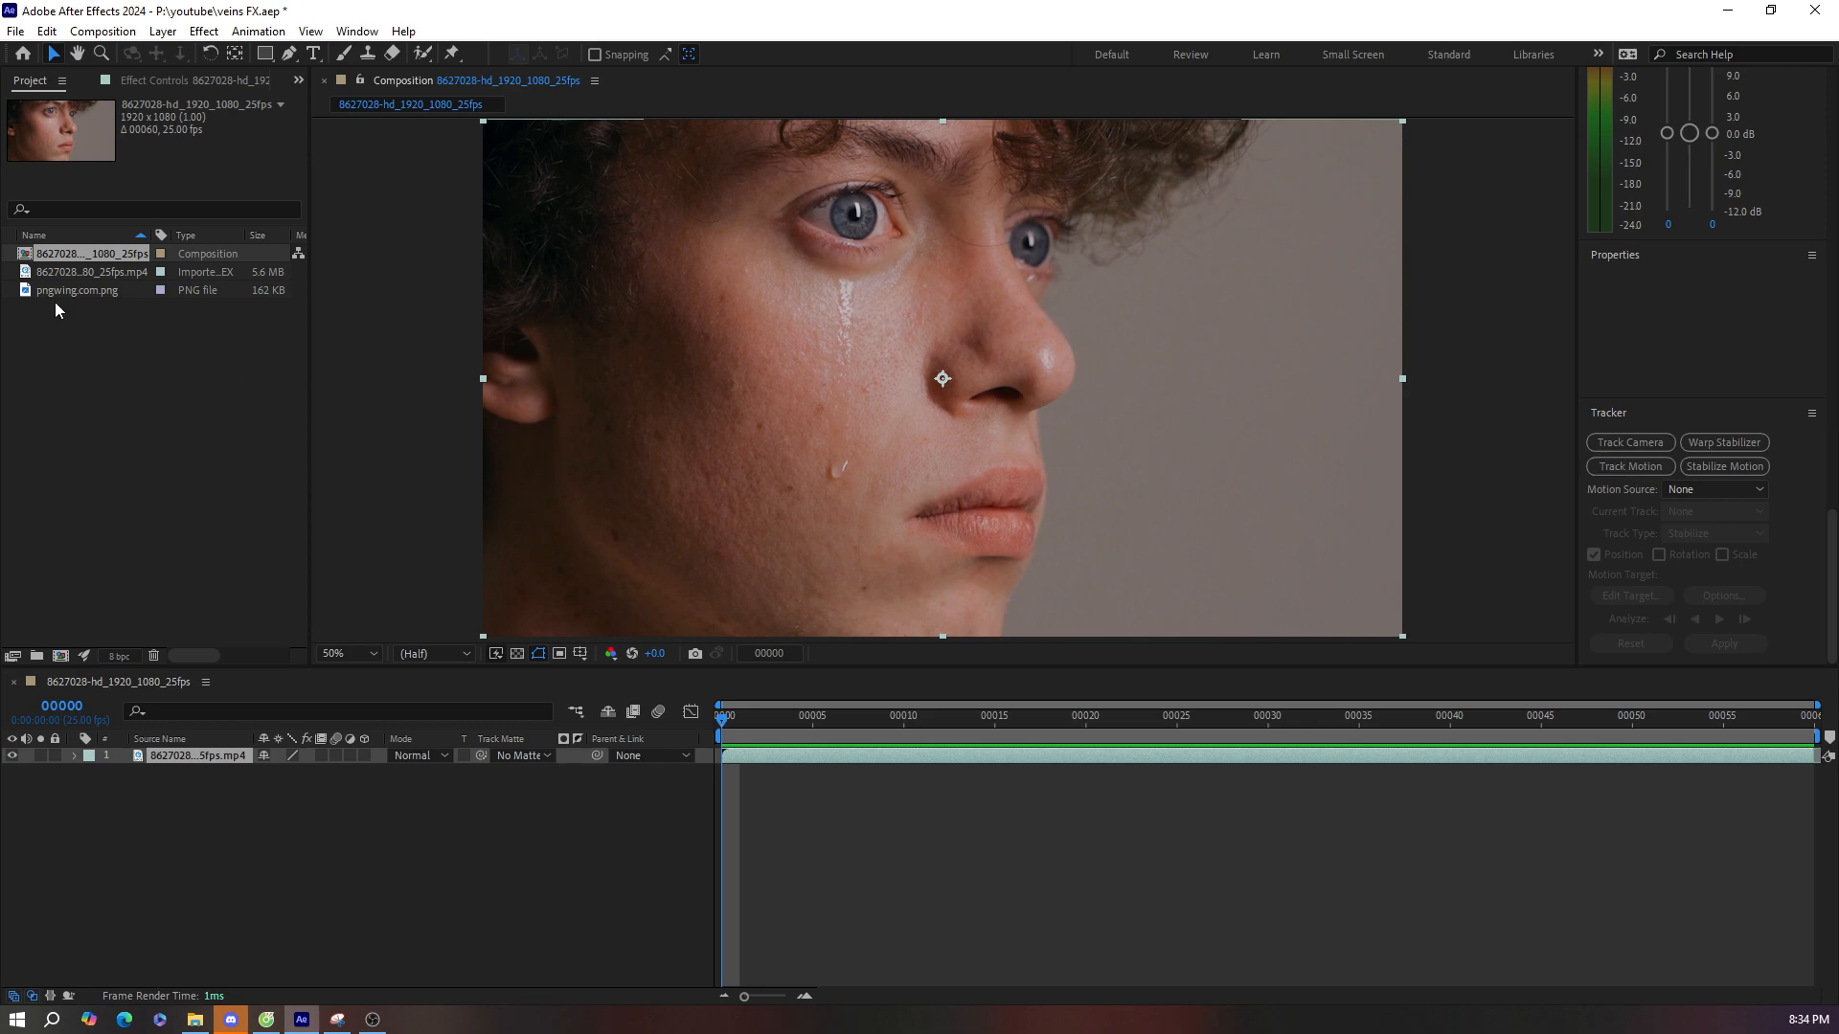
# Step: Add pngwing.com.png above the video layer and place it over the lower cheek at about position 478, 818
pyautogui.moveTo(67, 290); pyautogui.dragTo(177, 763)
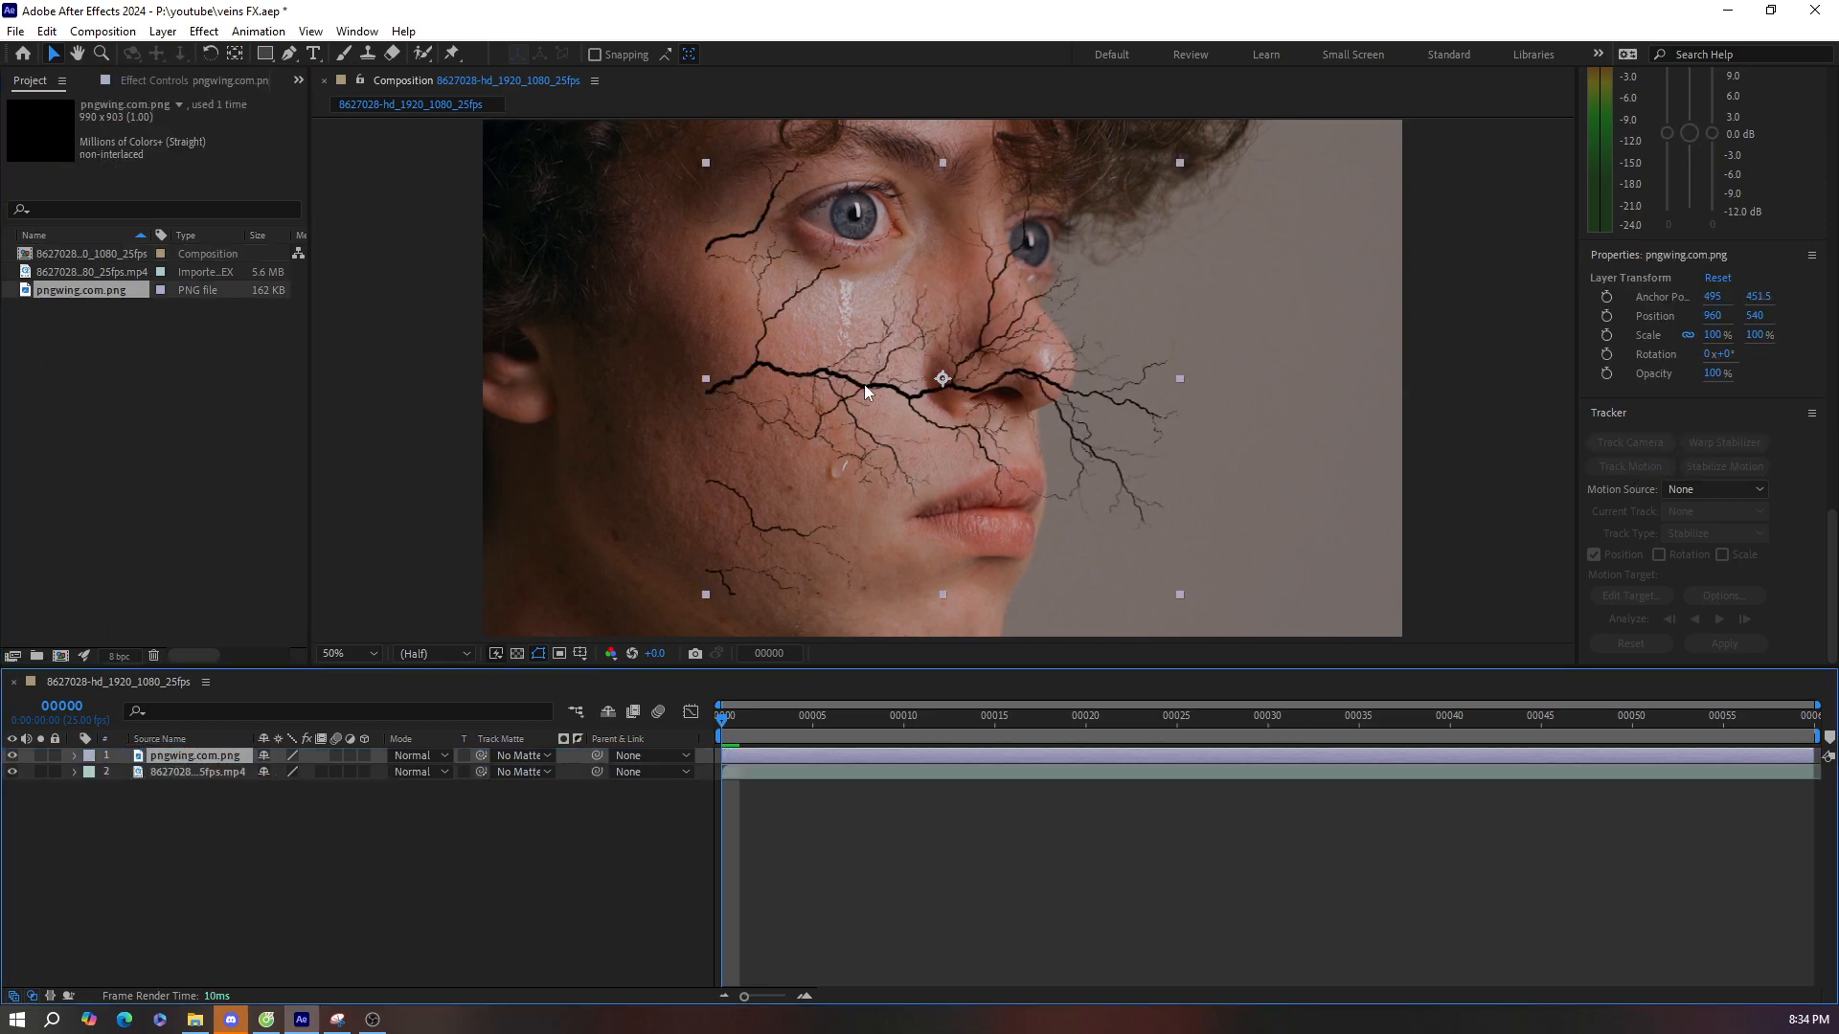
pyautogui.moveTo(881, 389); pyautogui.dragTo(651, 522)
pyautogui.moveTo(970, 479)
pyautogui.mouseDown()
pyautogui.moveTo(1004, 473)
pyautogui.moveTo(991, 486)
pyautogui.mouseUp()
# Step: Rotate the vein image to -29° and shift it to about position 422, 776
pyautogui.click(74, 757)
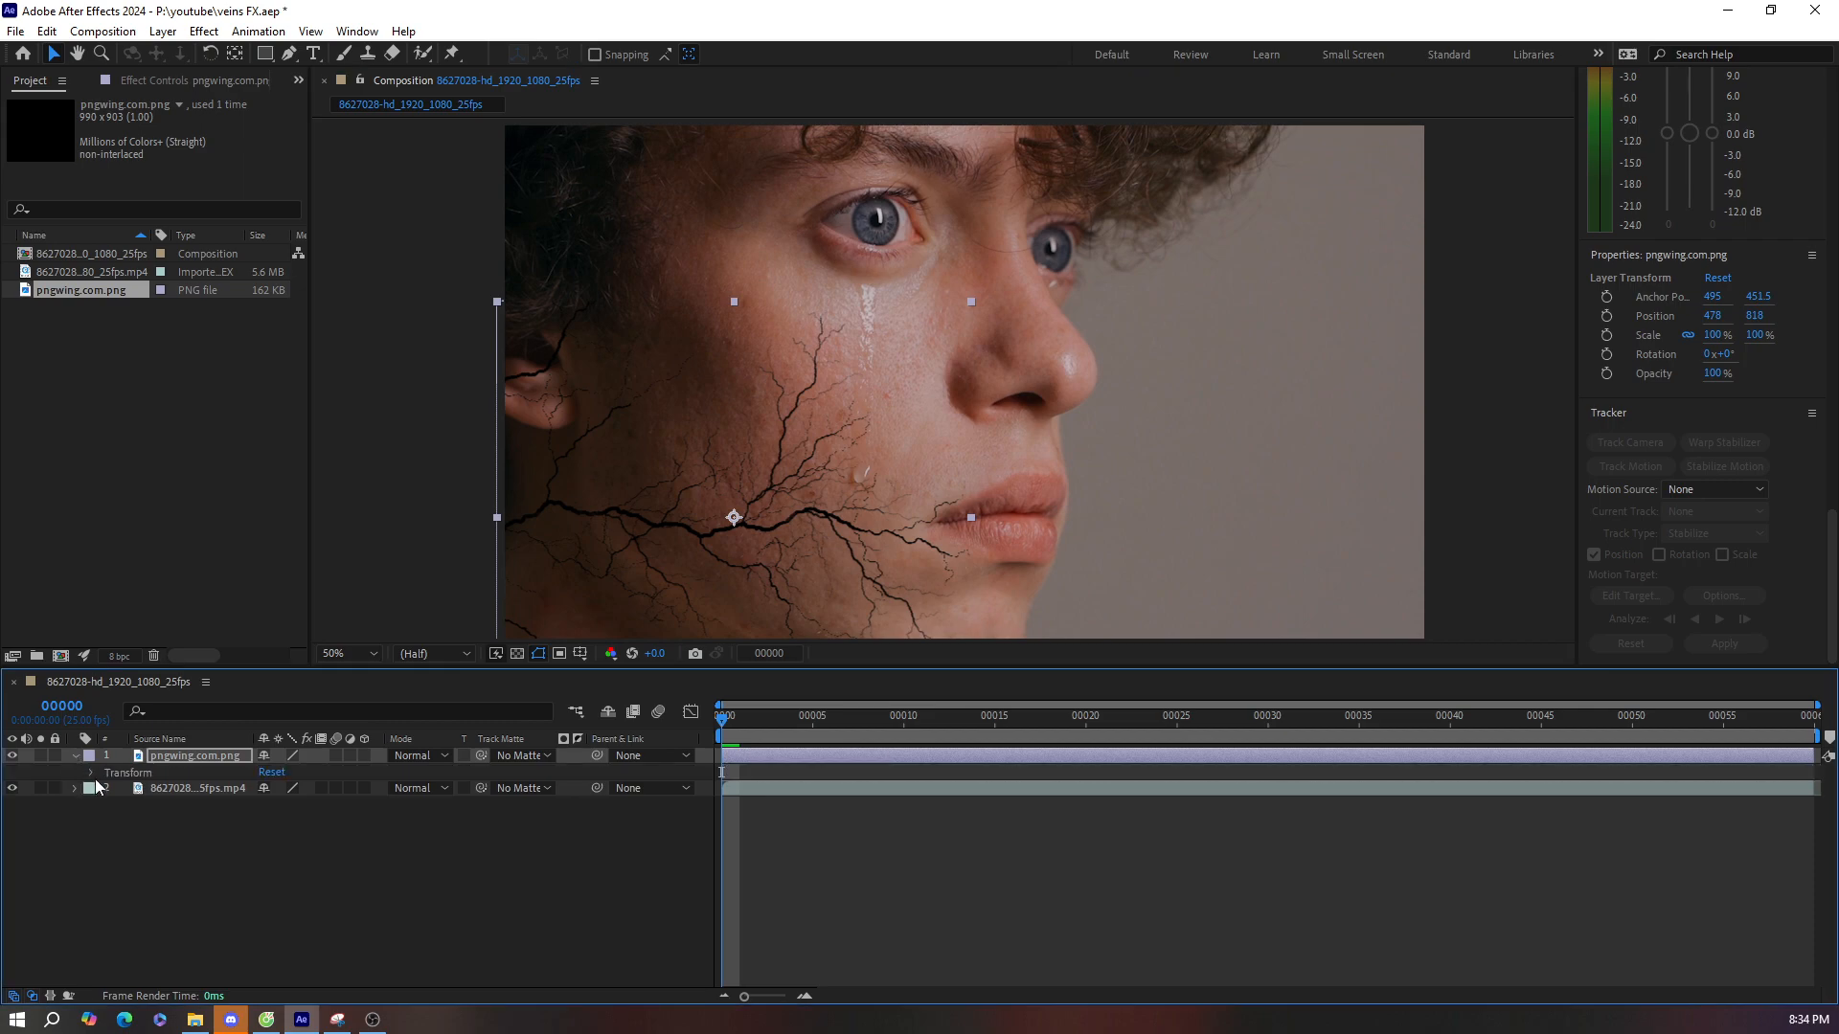
pyautogui.click(92, 773)
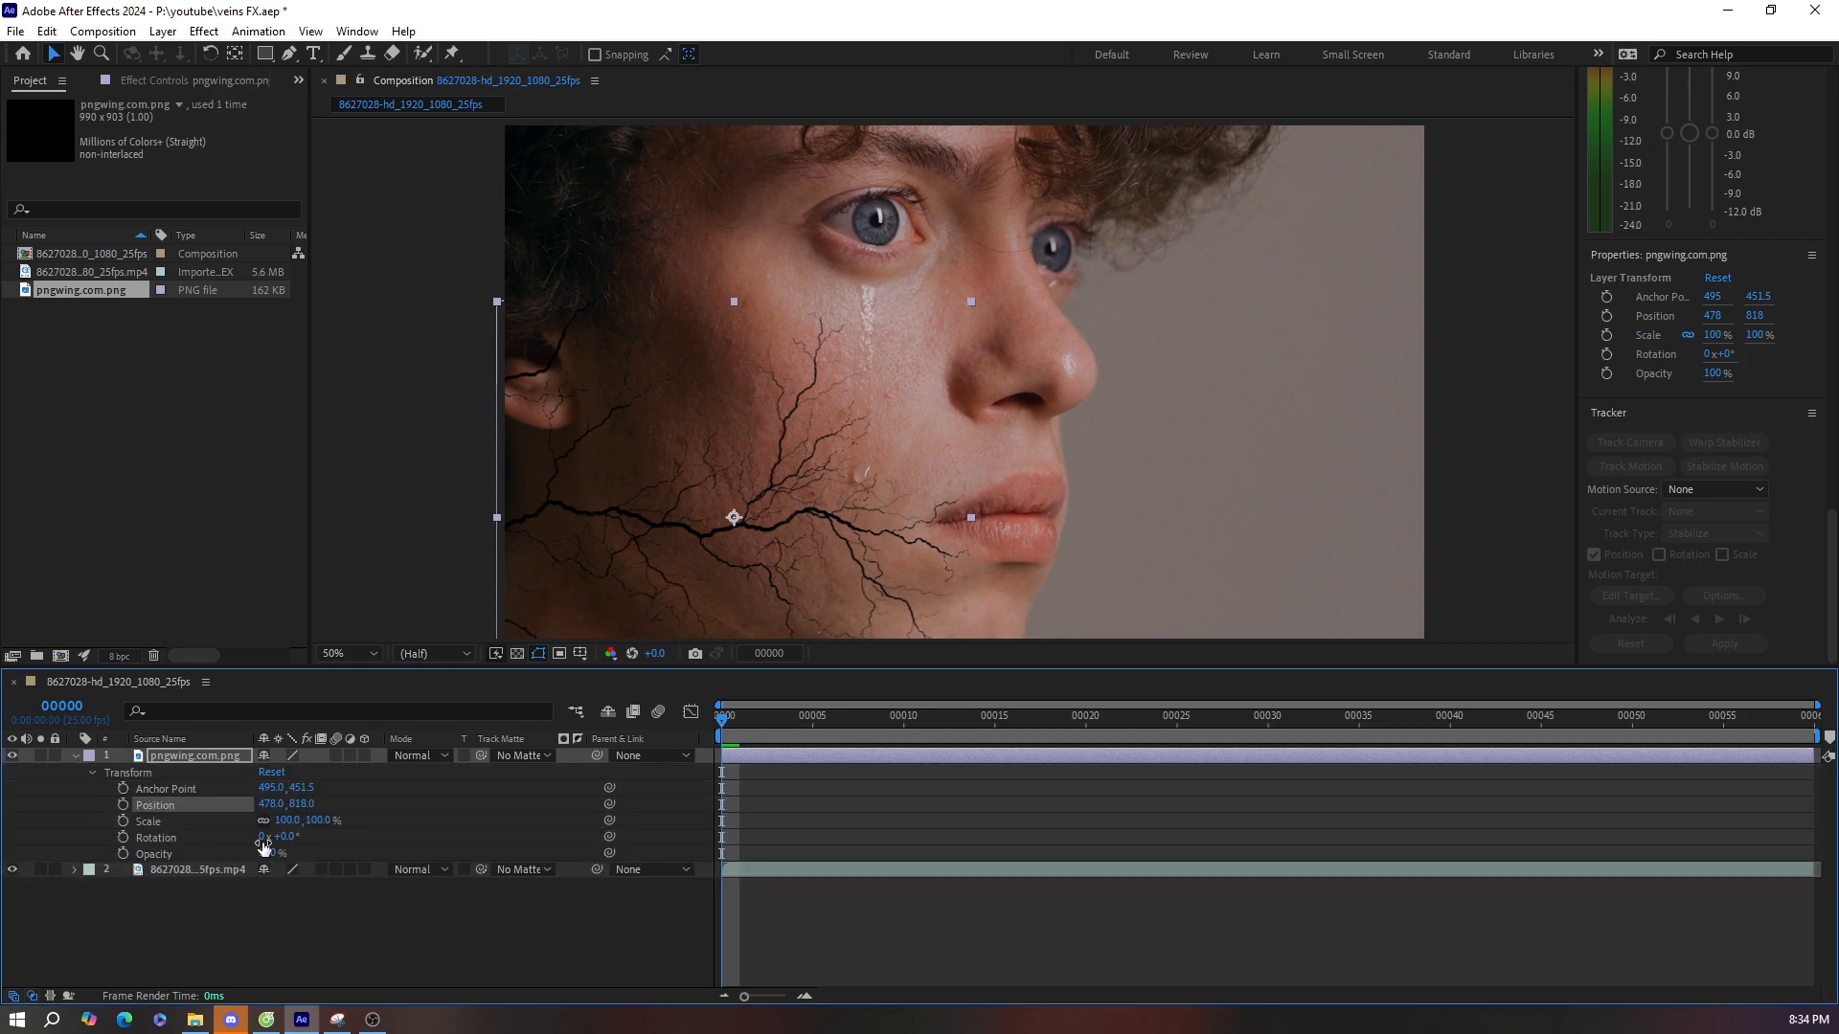
pyautogui.moveTo(280, 839); pyautogui.dragTo(260, 839)
pyautogui.moveTo(864, 512); pyautogui.dragTo(929, 460)
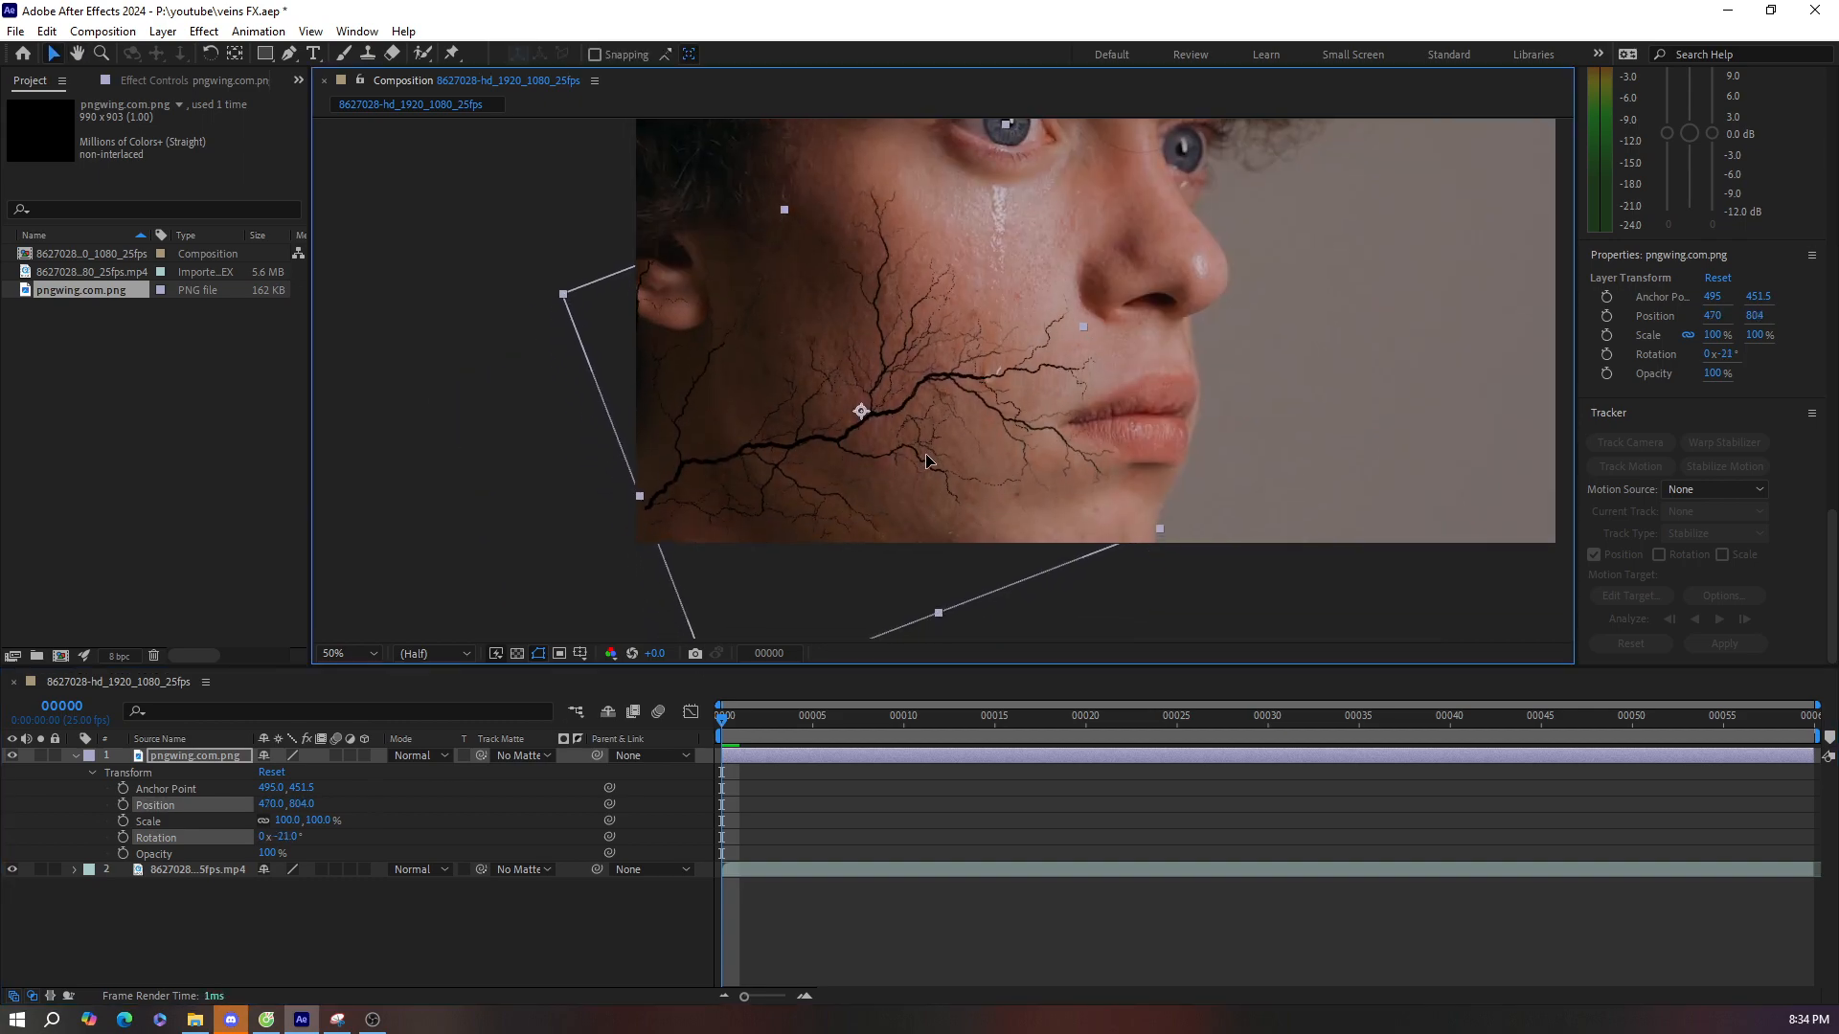
pyautogui.moveTo(281, 837); pyautogui.dragTo(271, 837)
pyautogui.moveTo(845, 507)
pyautogui.mouseDown()
pyautogui.moveTo(817, 479)
pyautogui.moveTo(822, 494)
pyautogui.mouseUp()
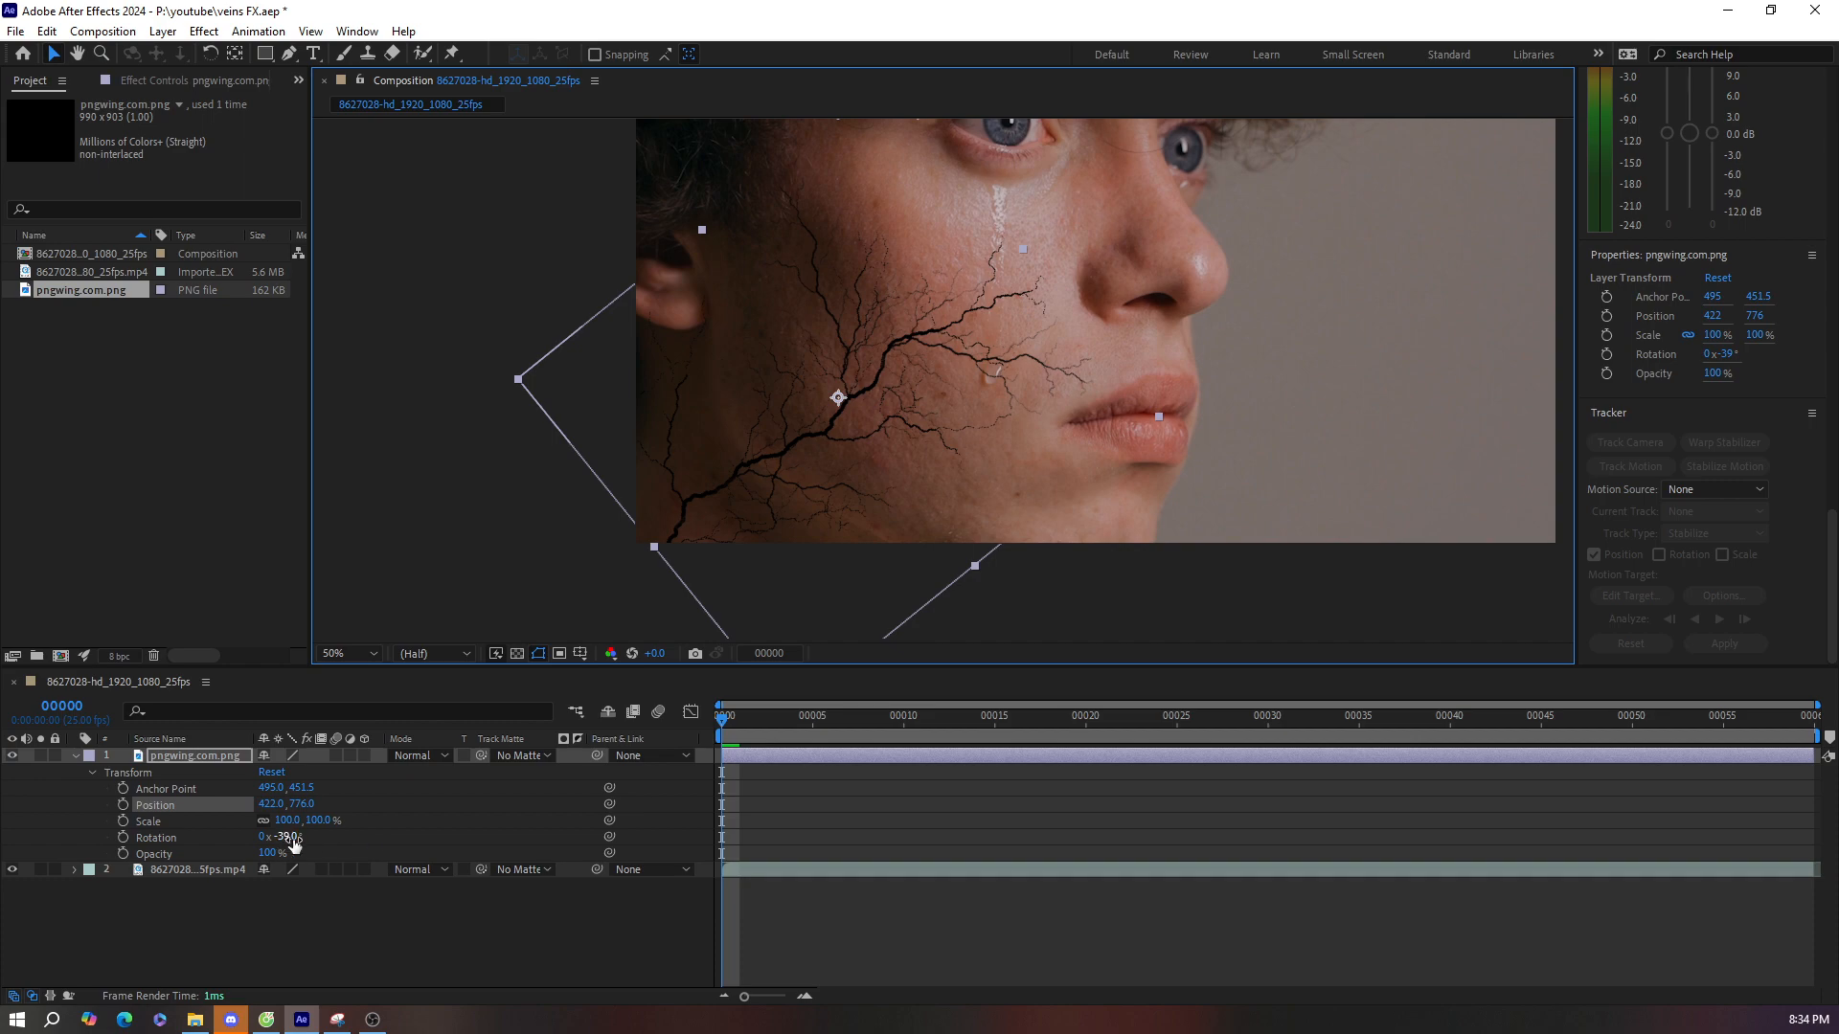
pyautogui.moveTo(286, 836); pyautogui.dragTo(295, 837)
pyautogui.scroll(-2, 980, 429)
pyautogui.scroll(2, 980, 429)
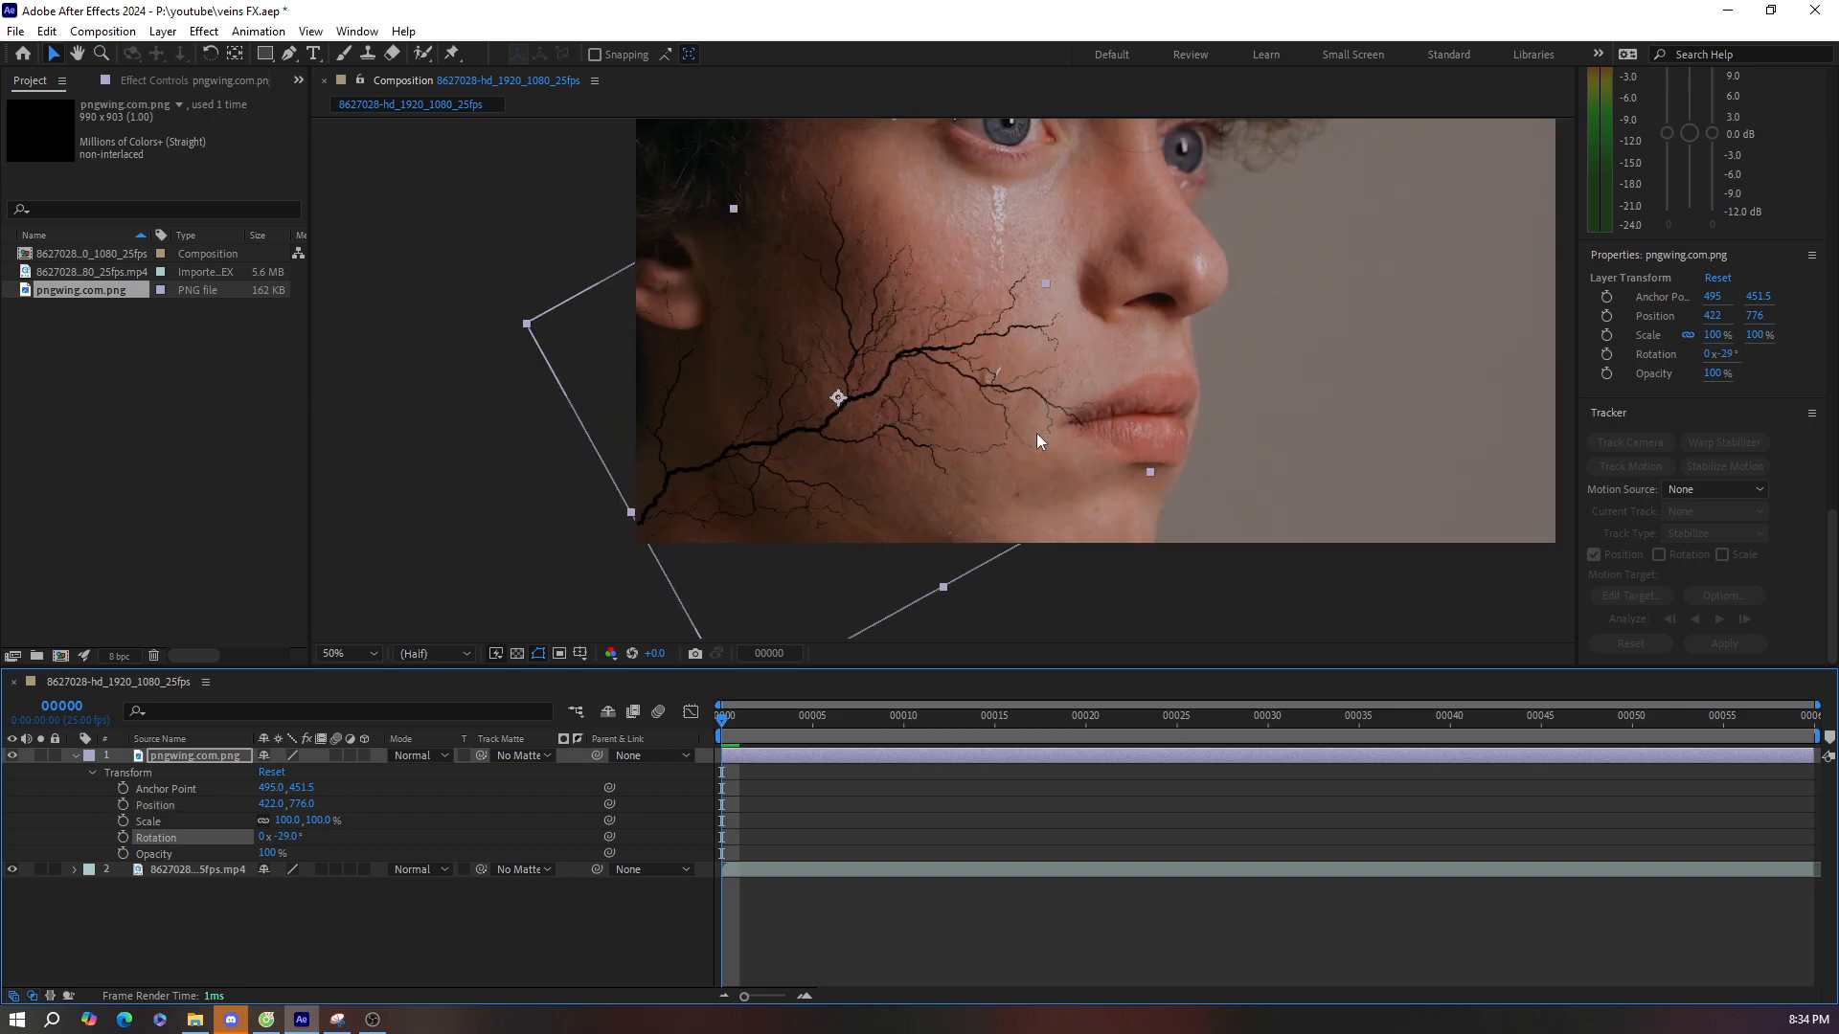
# Step: Reposition the vein image along the jaw at about position 406, 794
pyautogui.moveTo(951, 435); pyautogui.dragTo(884, 434)
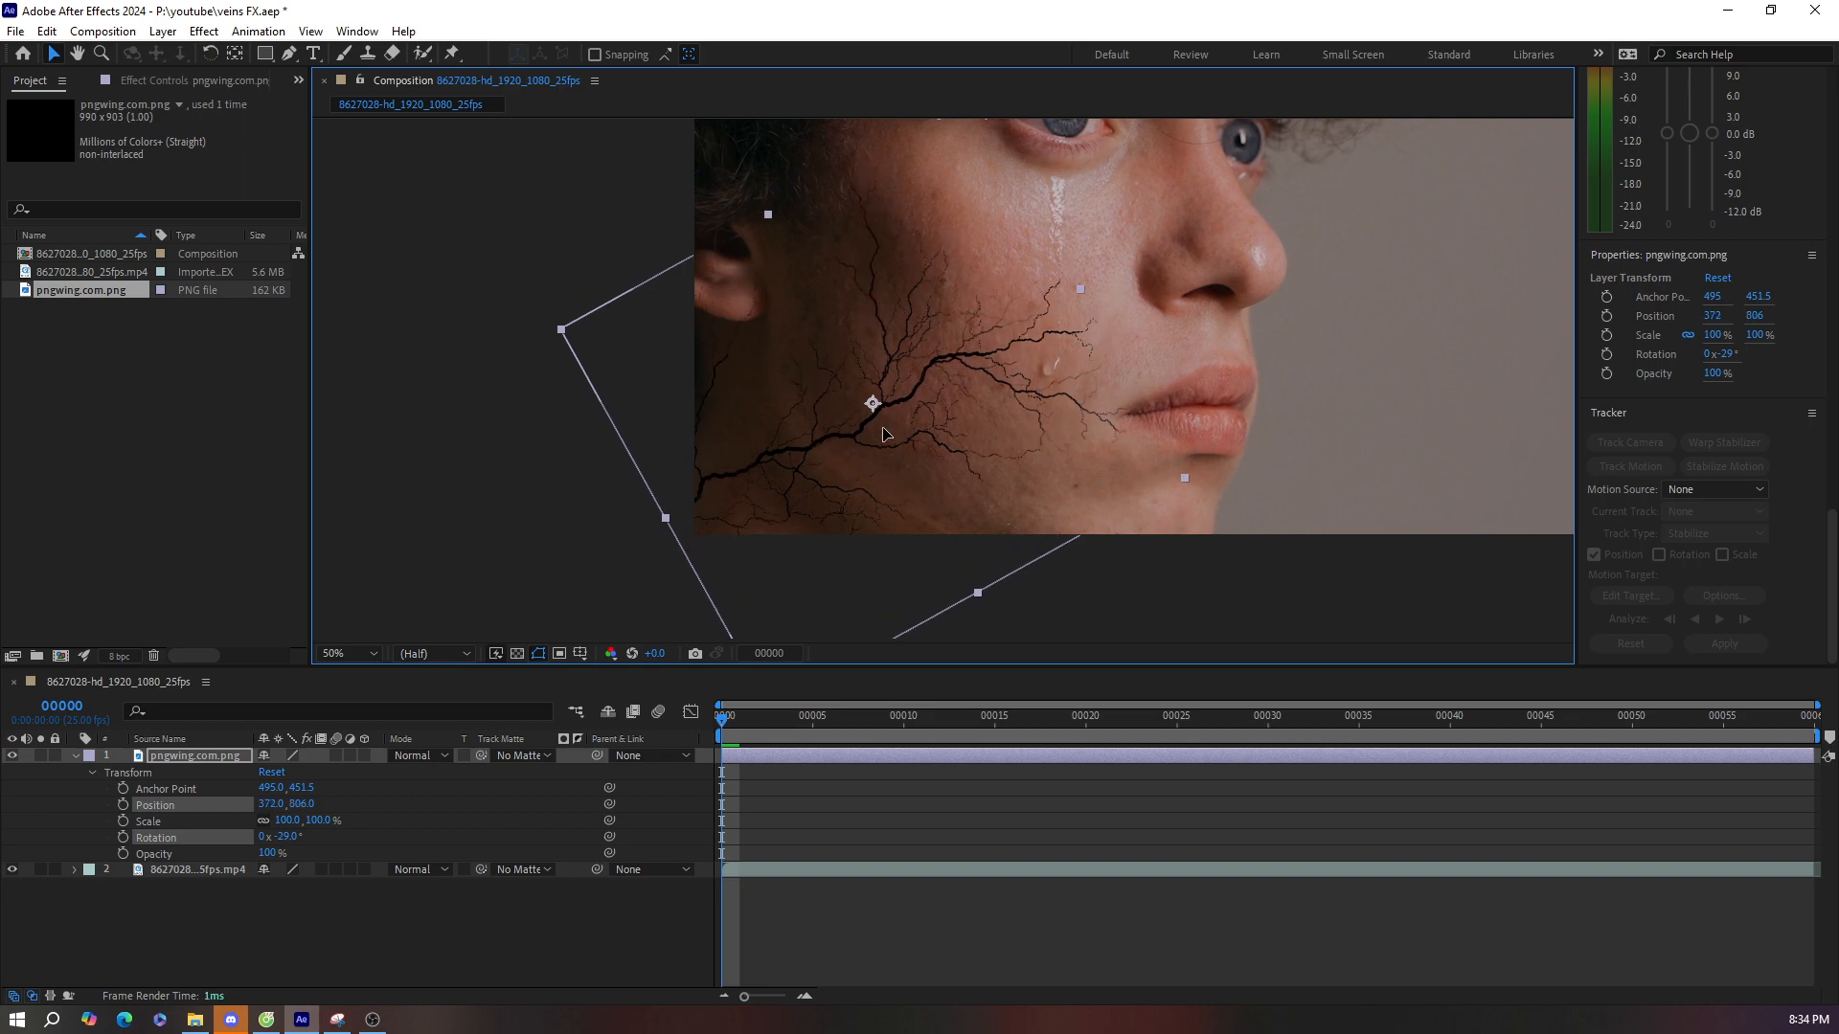
pyautogui.moveTo(883, 434); pyautogui.dragTo(900, 428)
pyautogui.scroll(-2, 1105, 378)
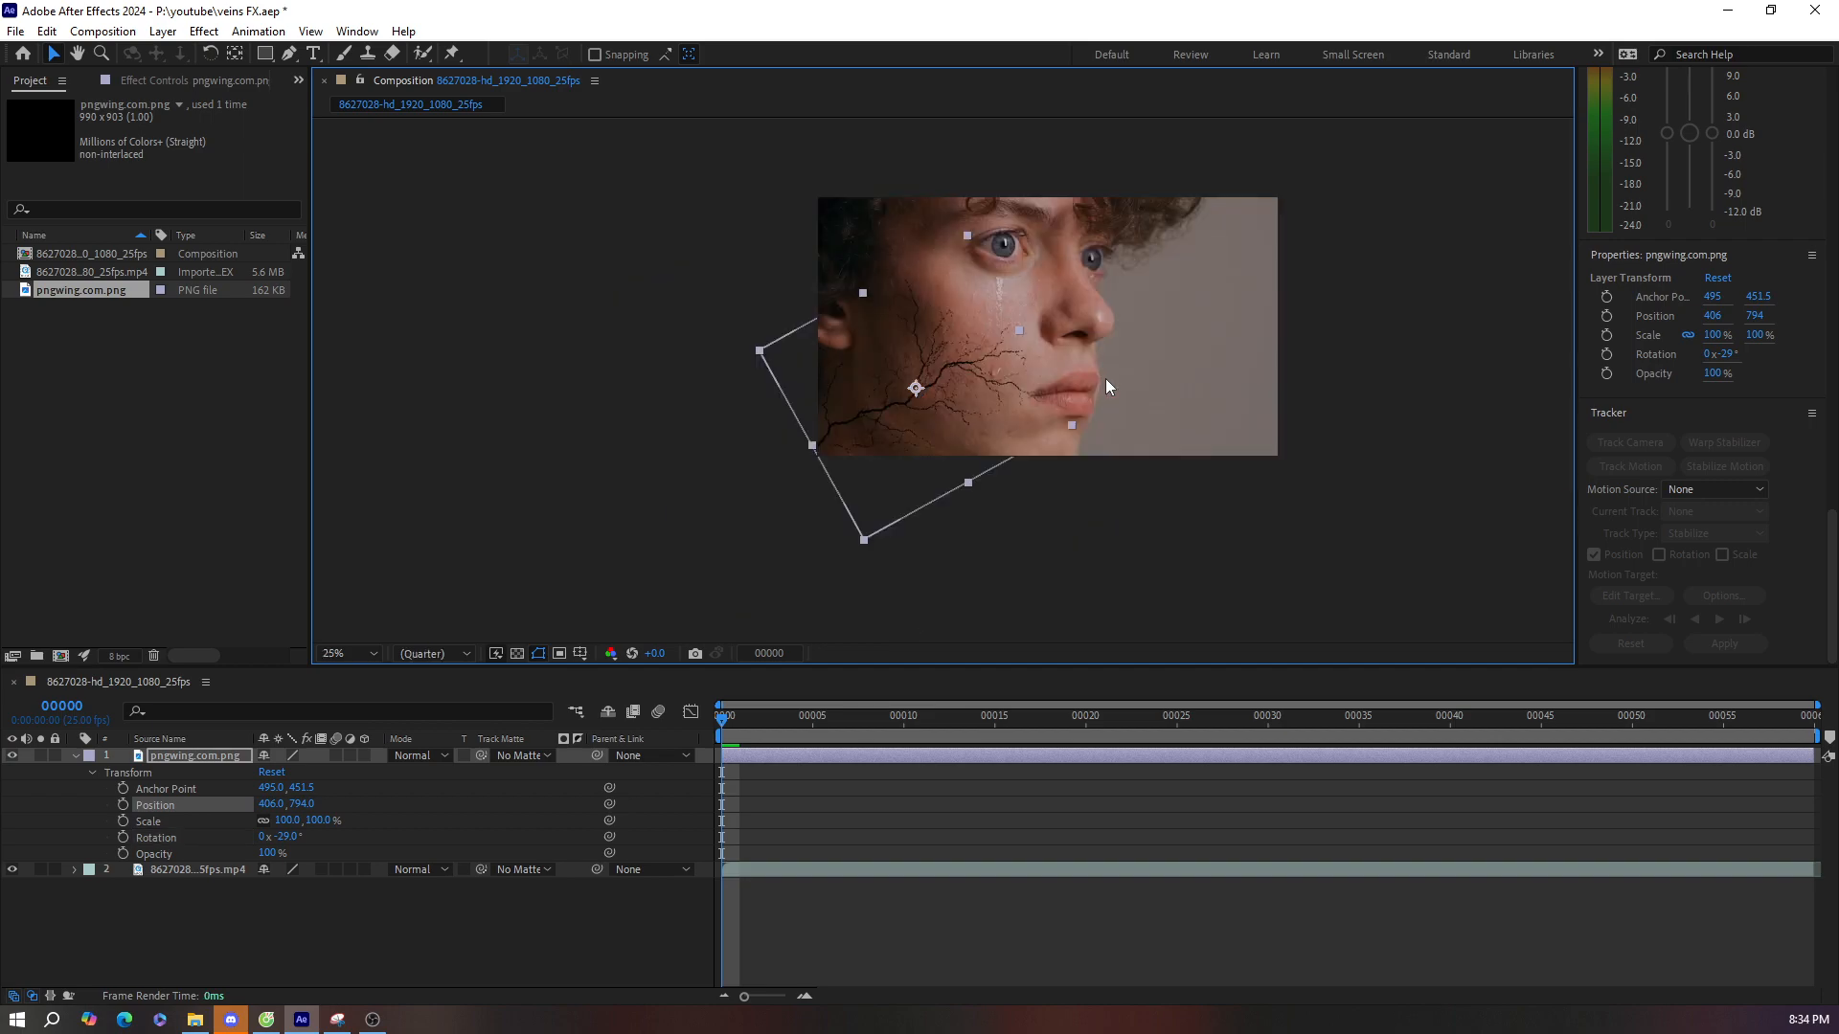
pyautogui.scroll(2, 1084, 401)
pyautogui.moveTo(1106, 377); pyautogui.dragTo(1072, 398)
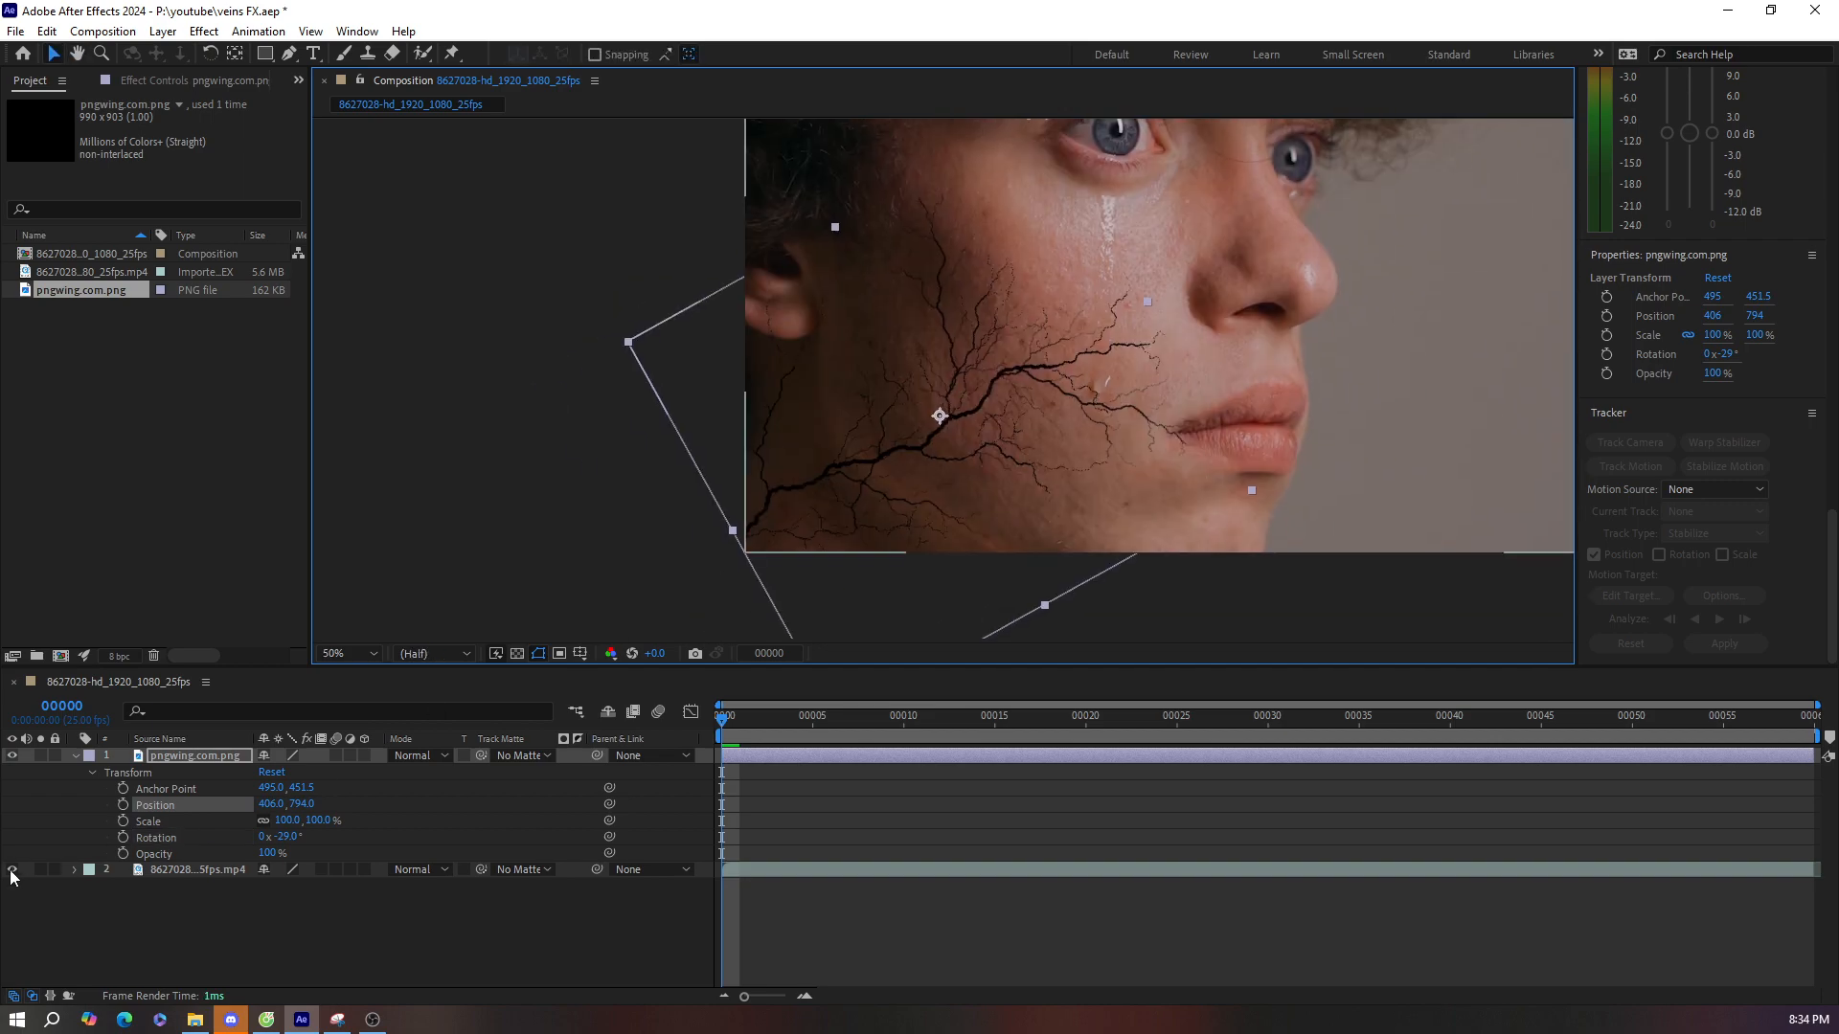
# Step: Examine the vein image's alpha channel with the video layer hidden, and restore the normal view and layer visibility
pyautogui.click(13, 871)
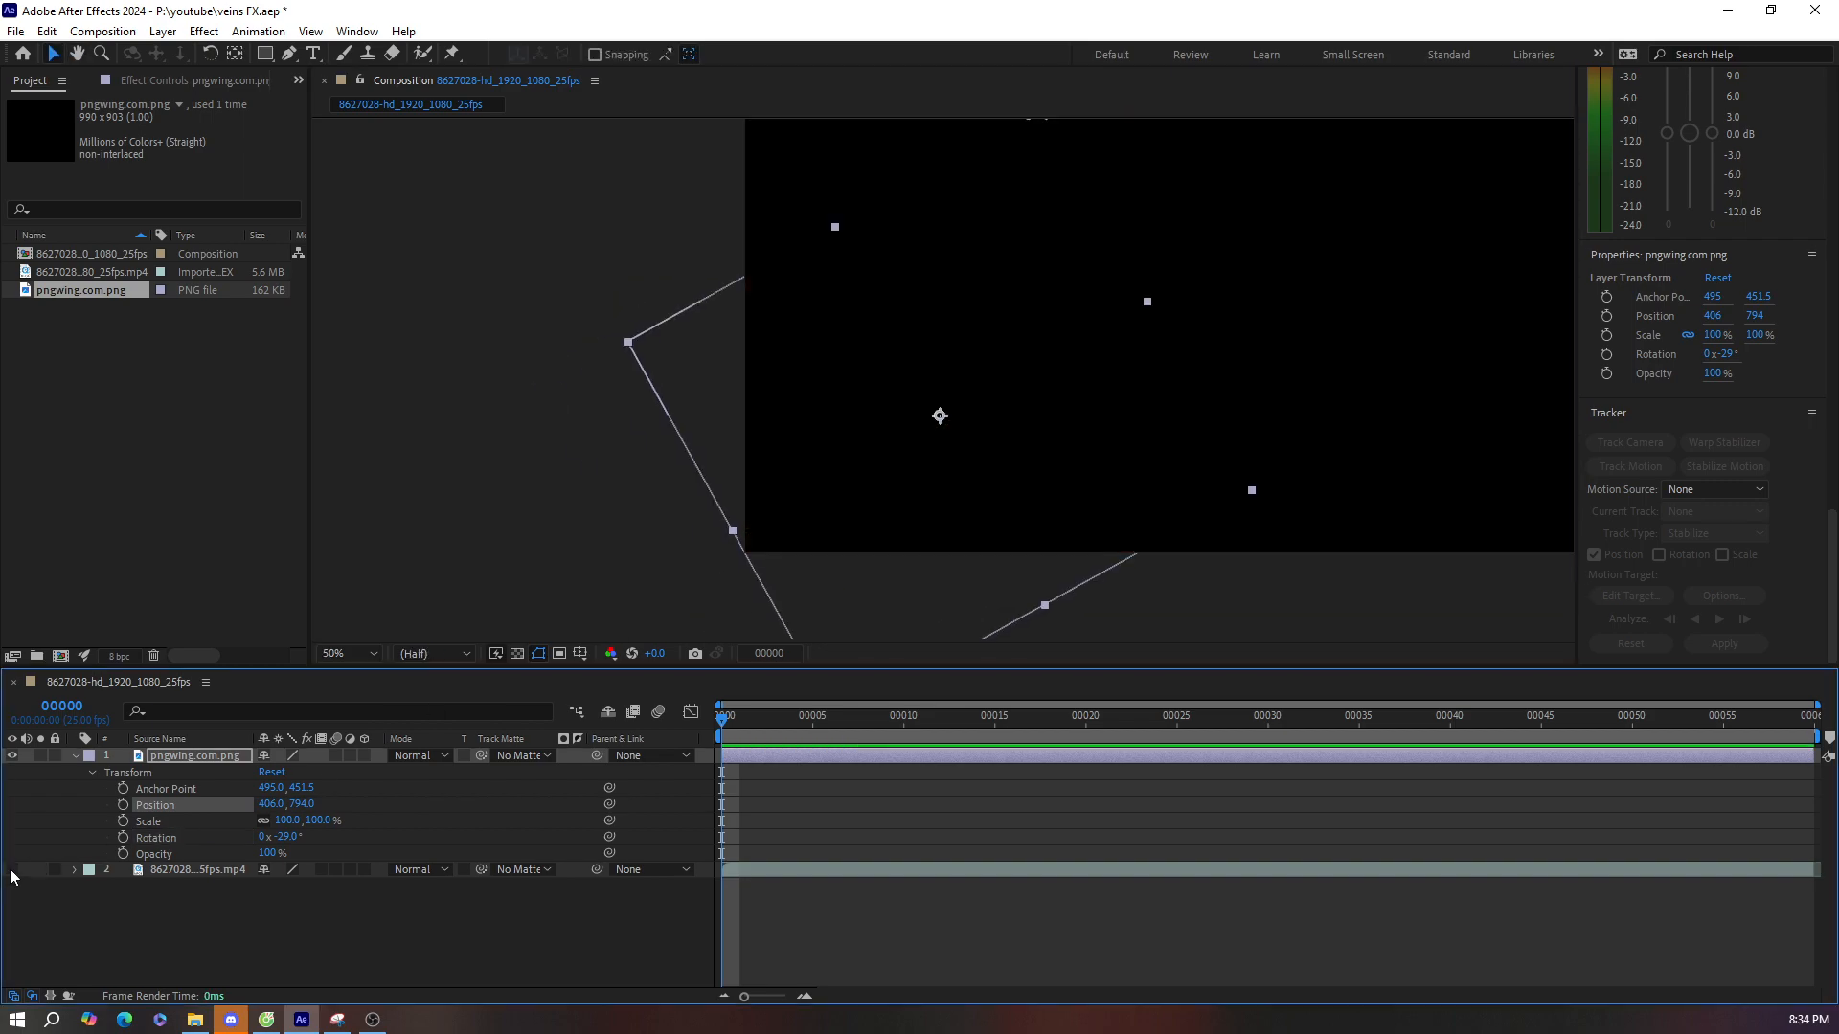
pyautogui.click(614, 665)
pyautogui.click(651, 766)
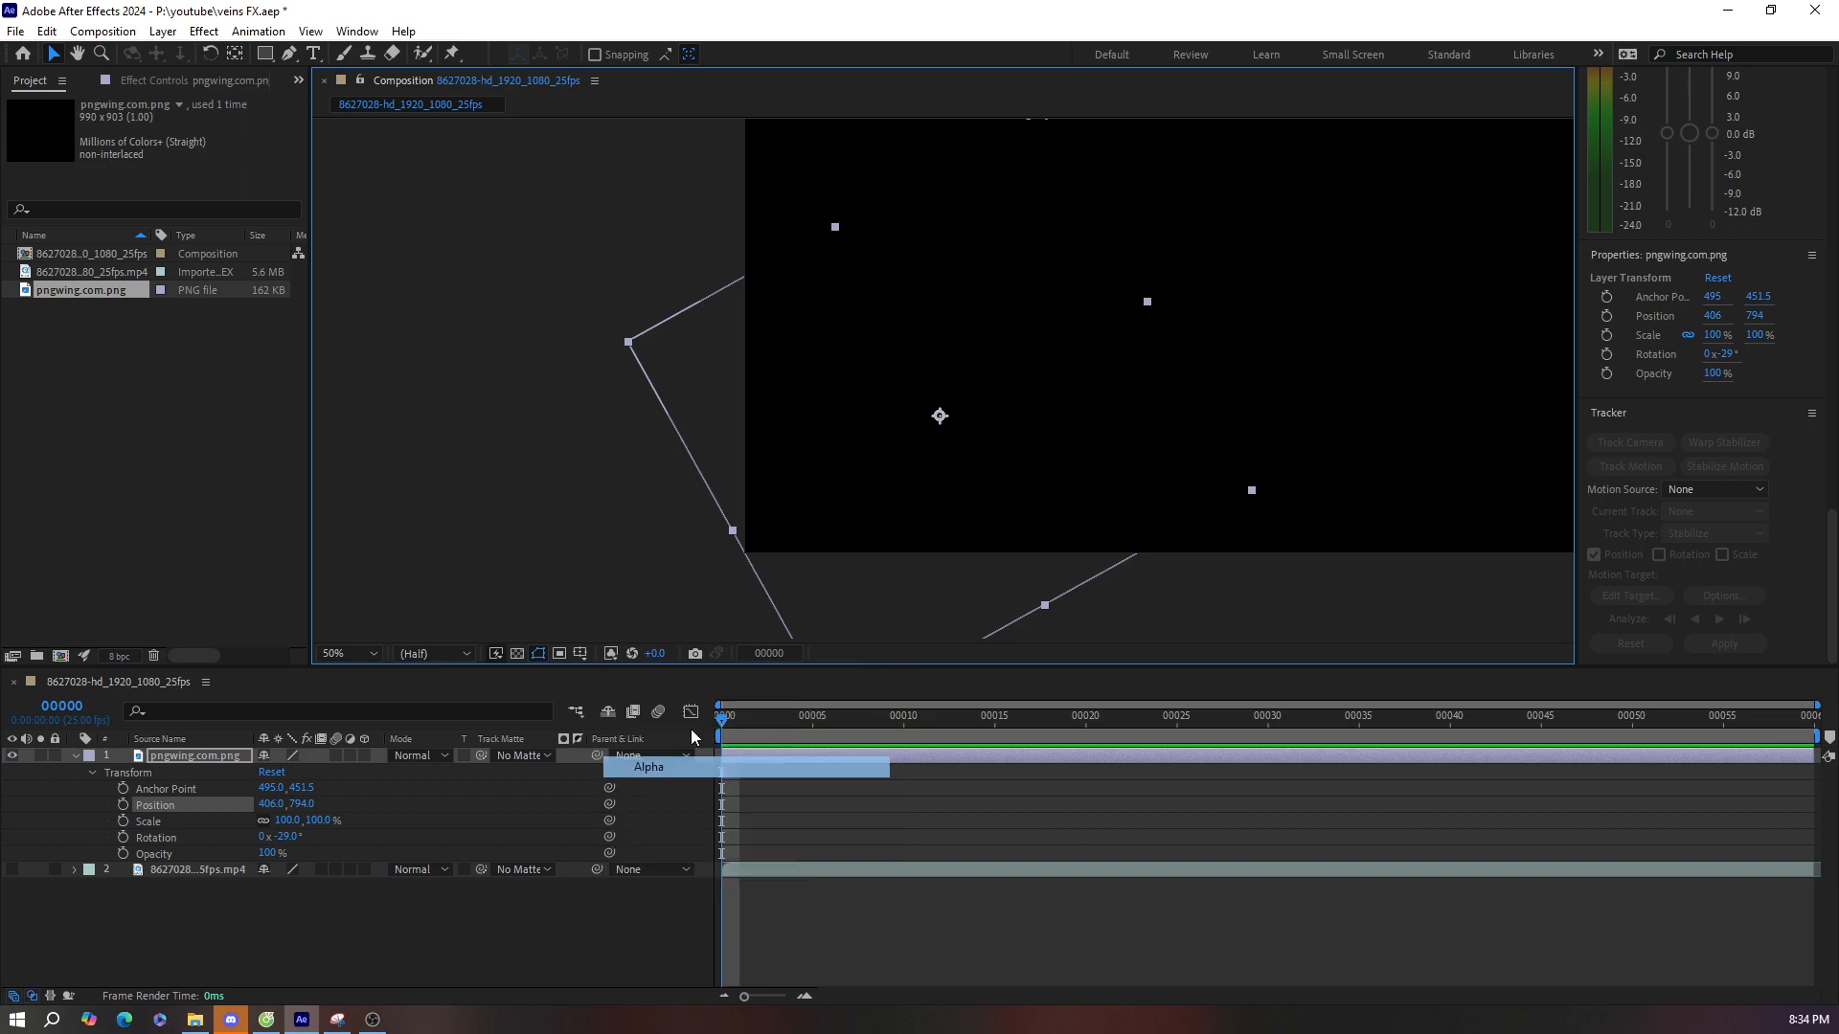
pyautogui.click(612, 655)
pyautogui.click(643, 705)
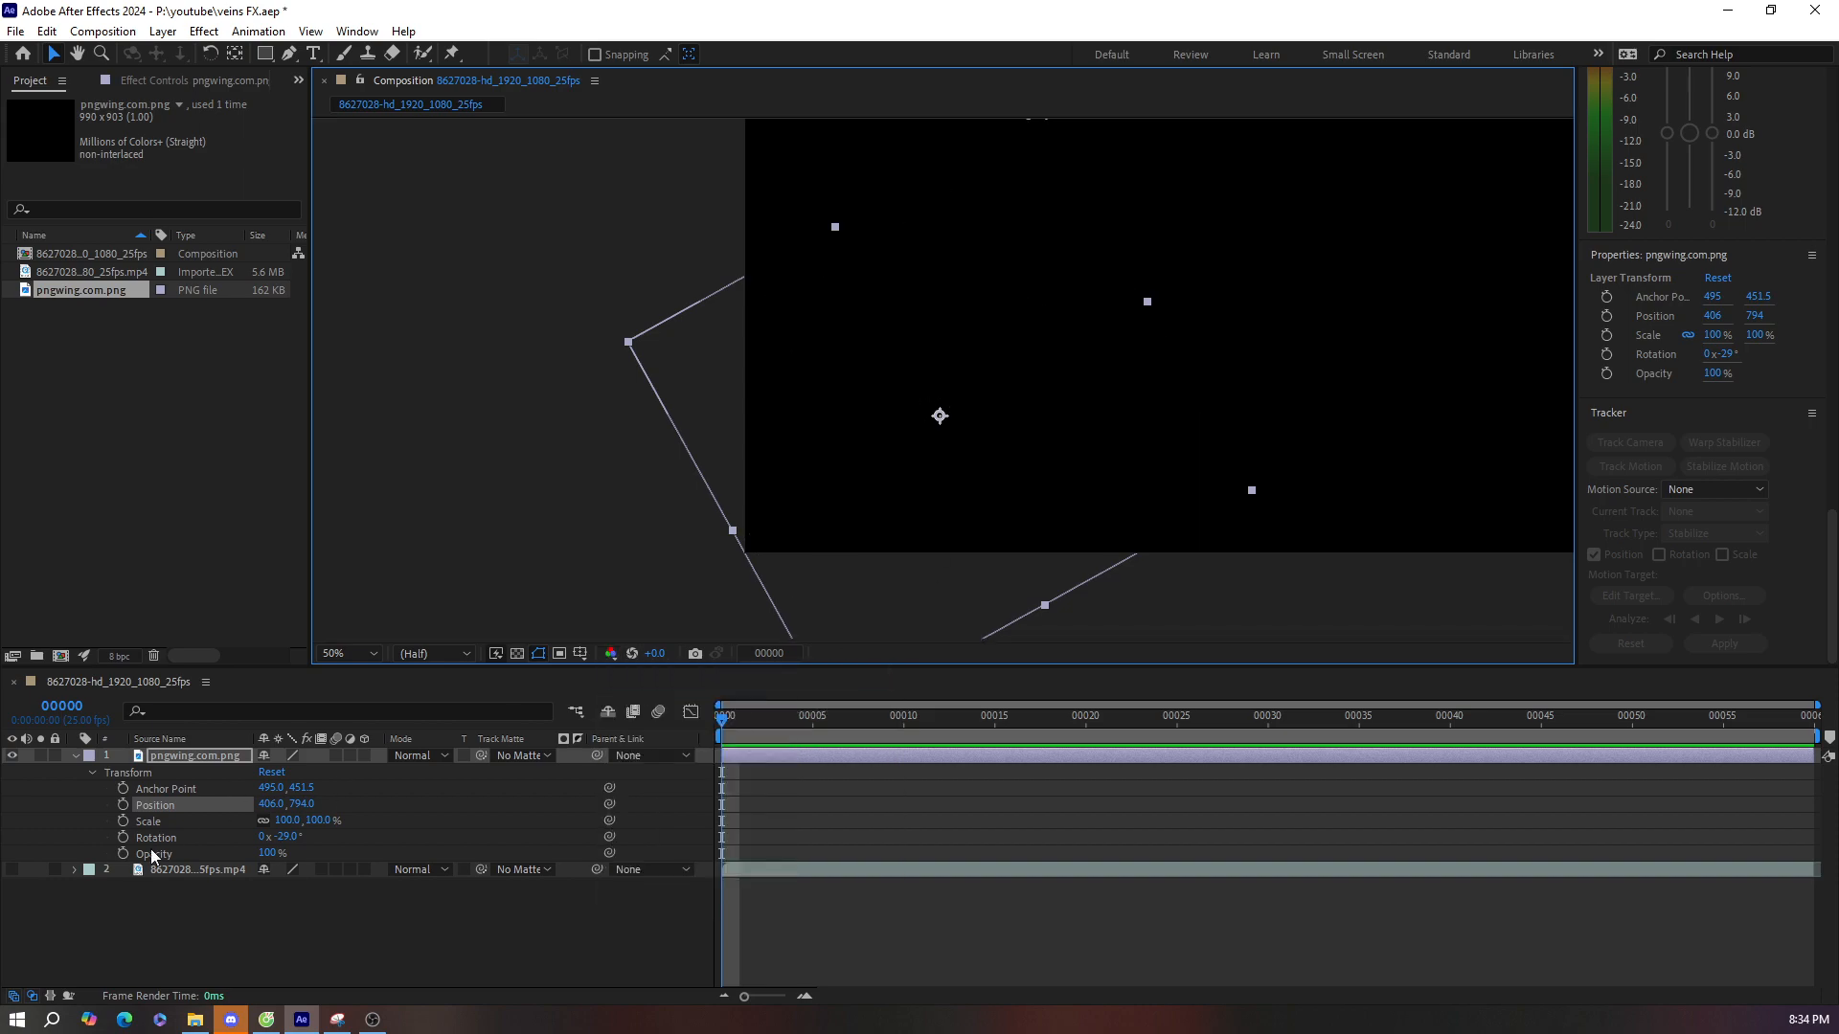
pyautogui.click(12, 870)
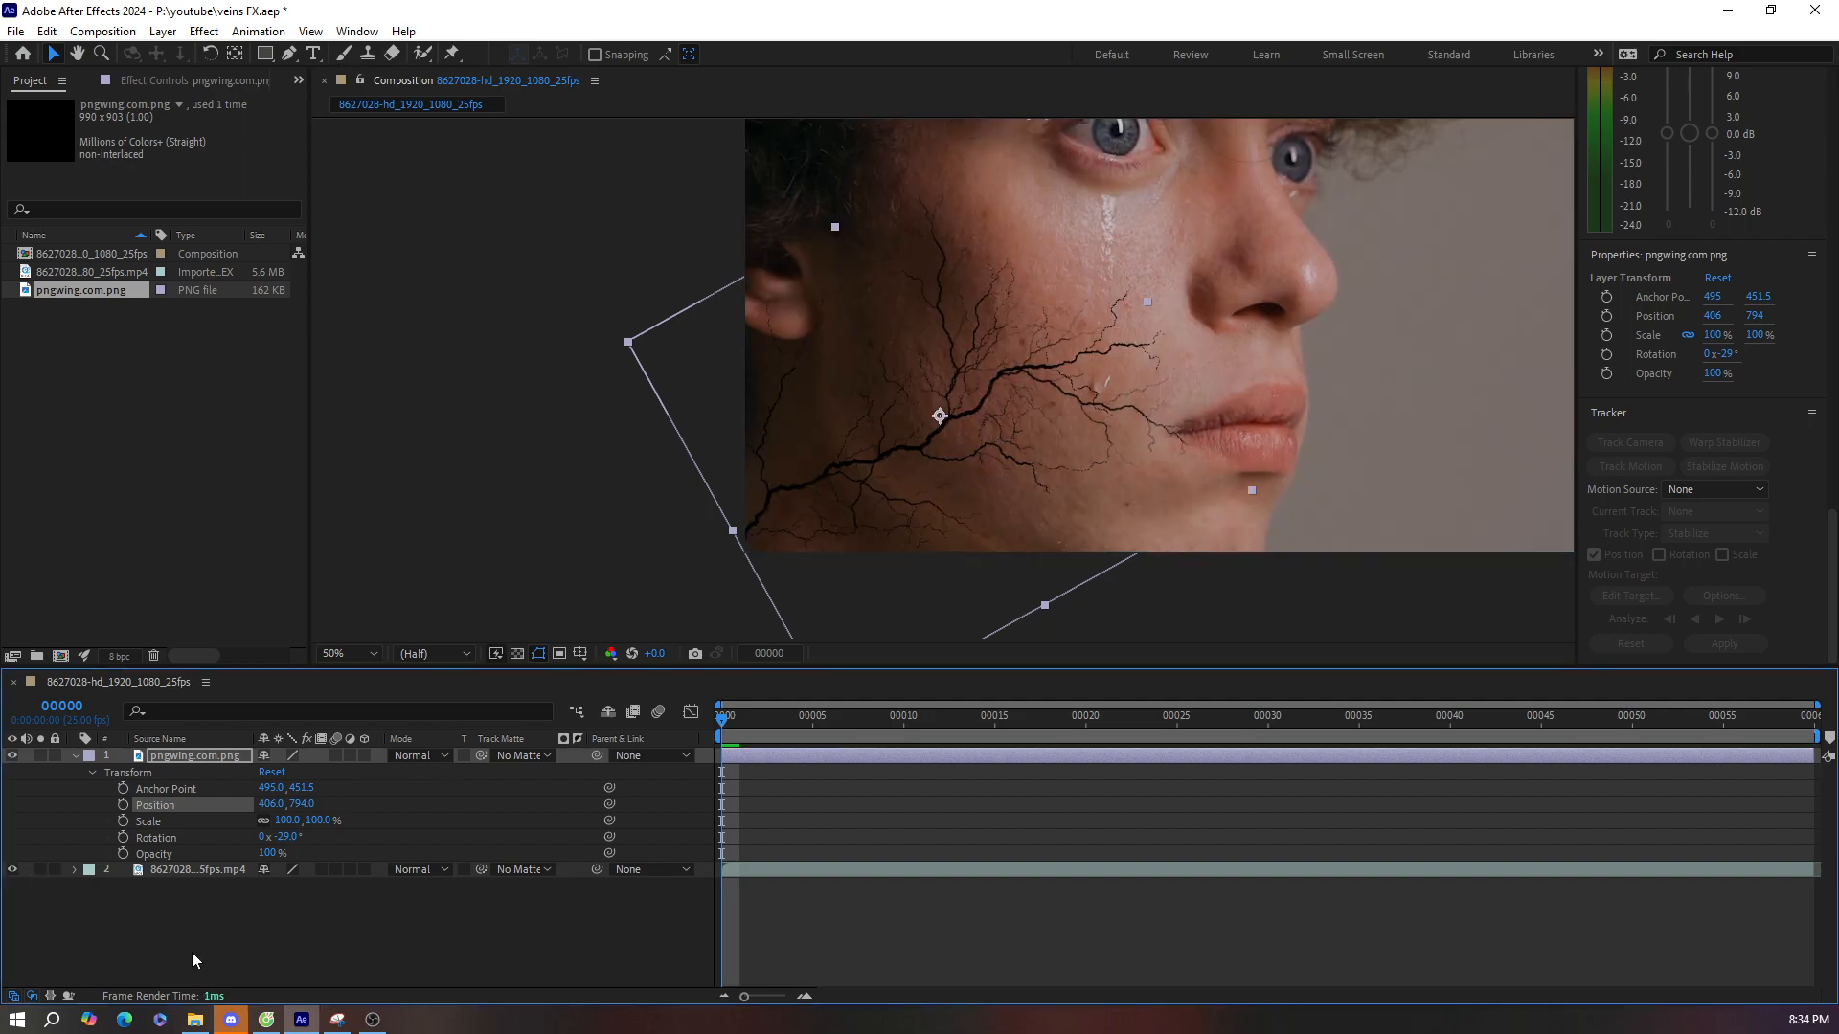
# Step: Start a motion track on the video layer with both Position and Rotation tracking enabled
pyautogui.click(211, 929)
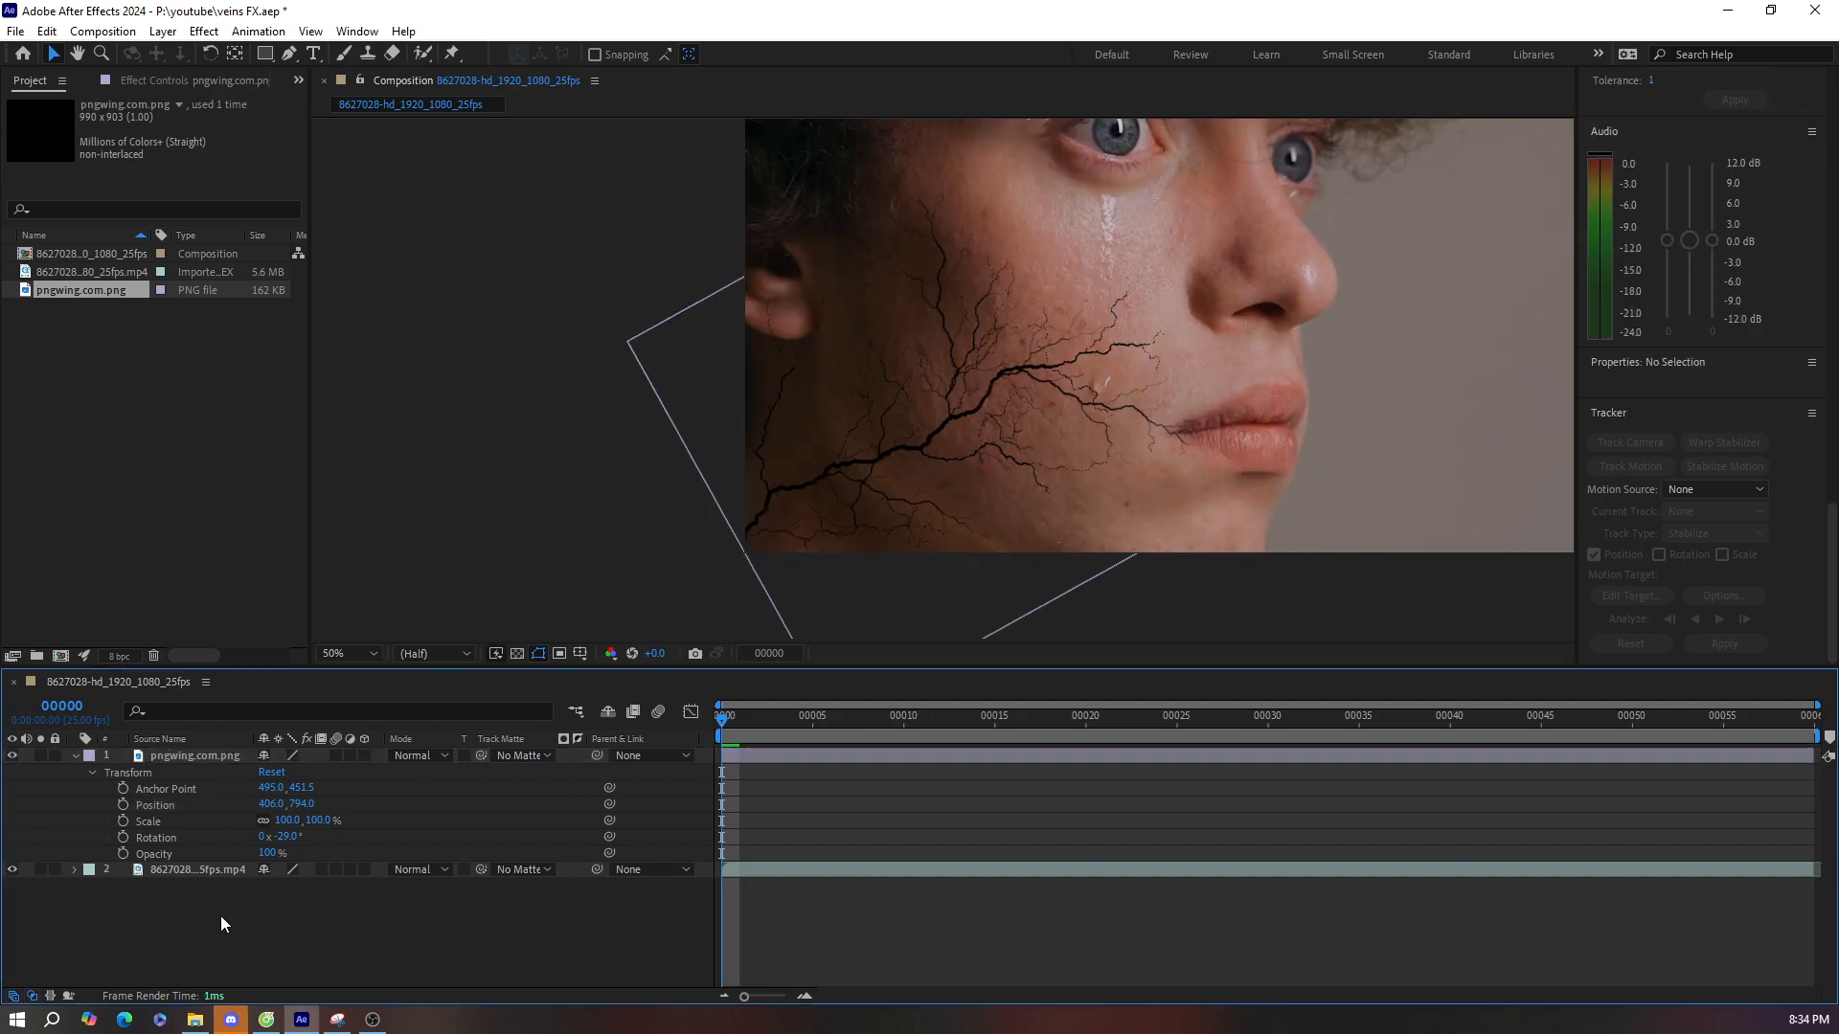
pyautogui.click(190, 870)
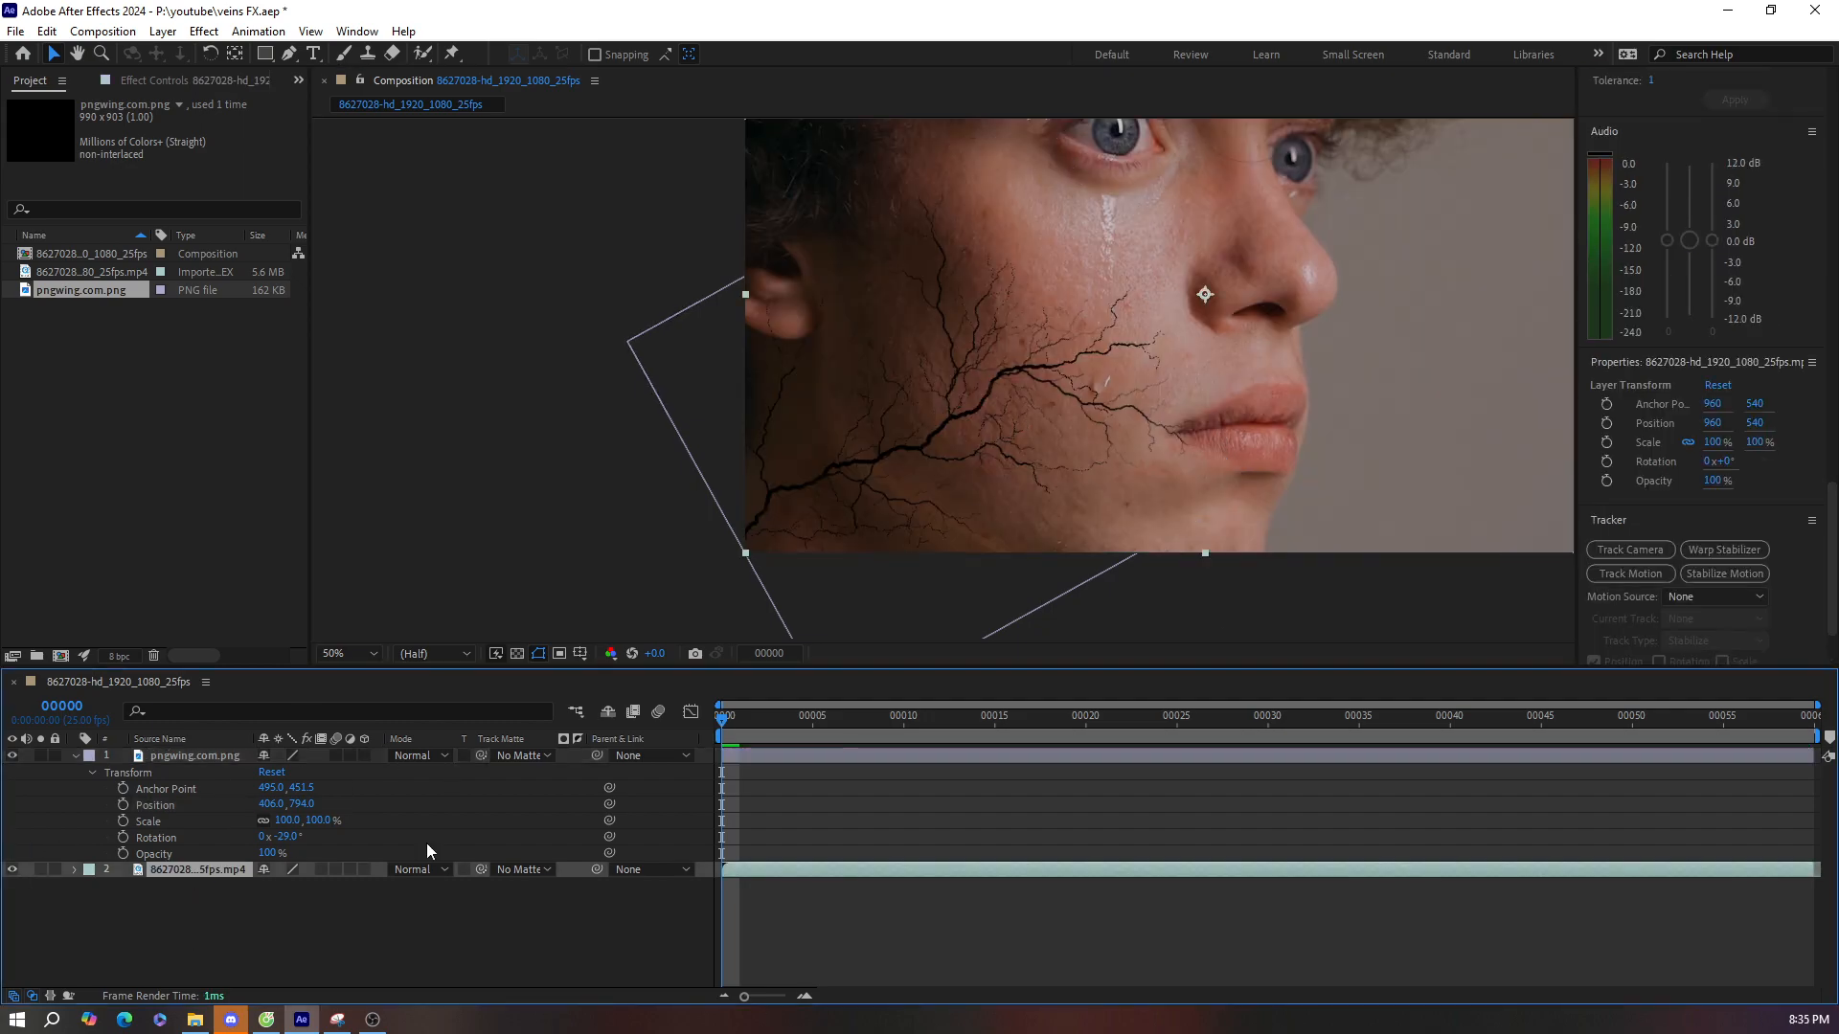
pyautogui.click(1635, 573)
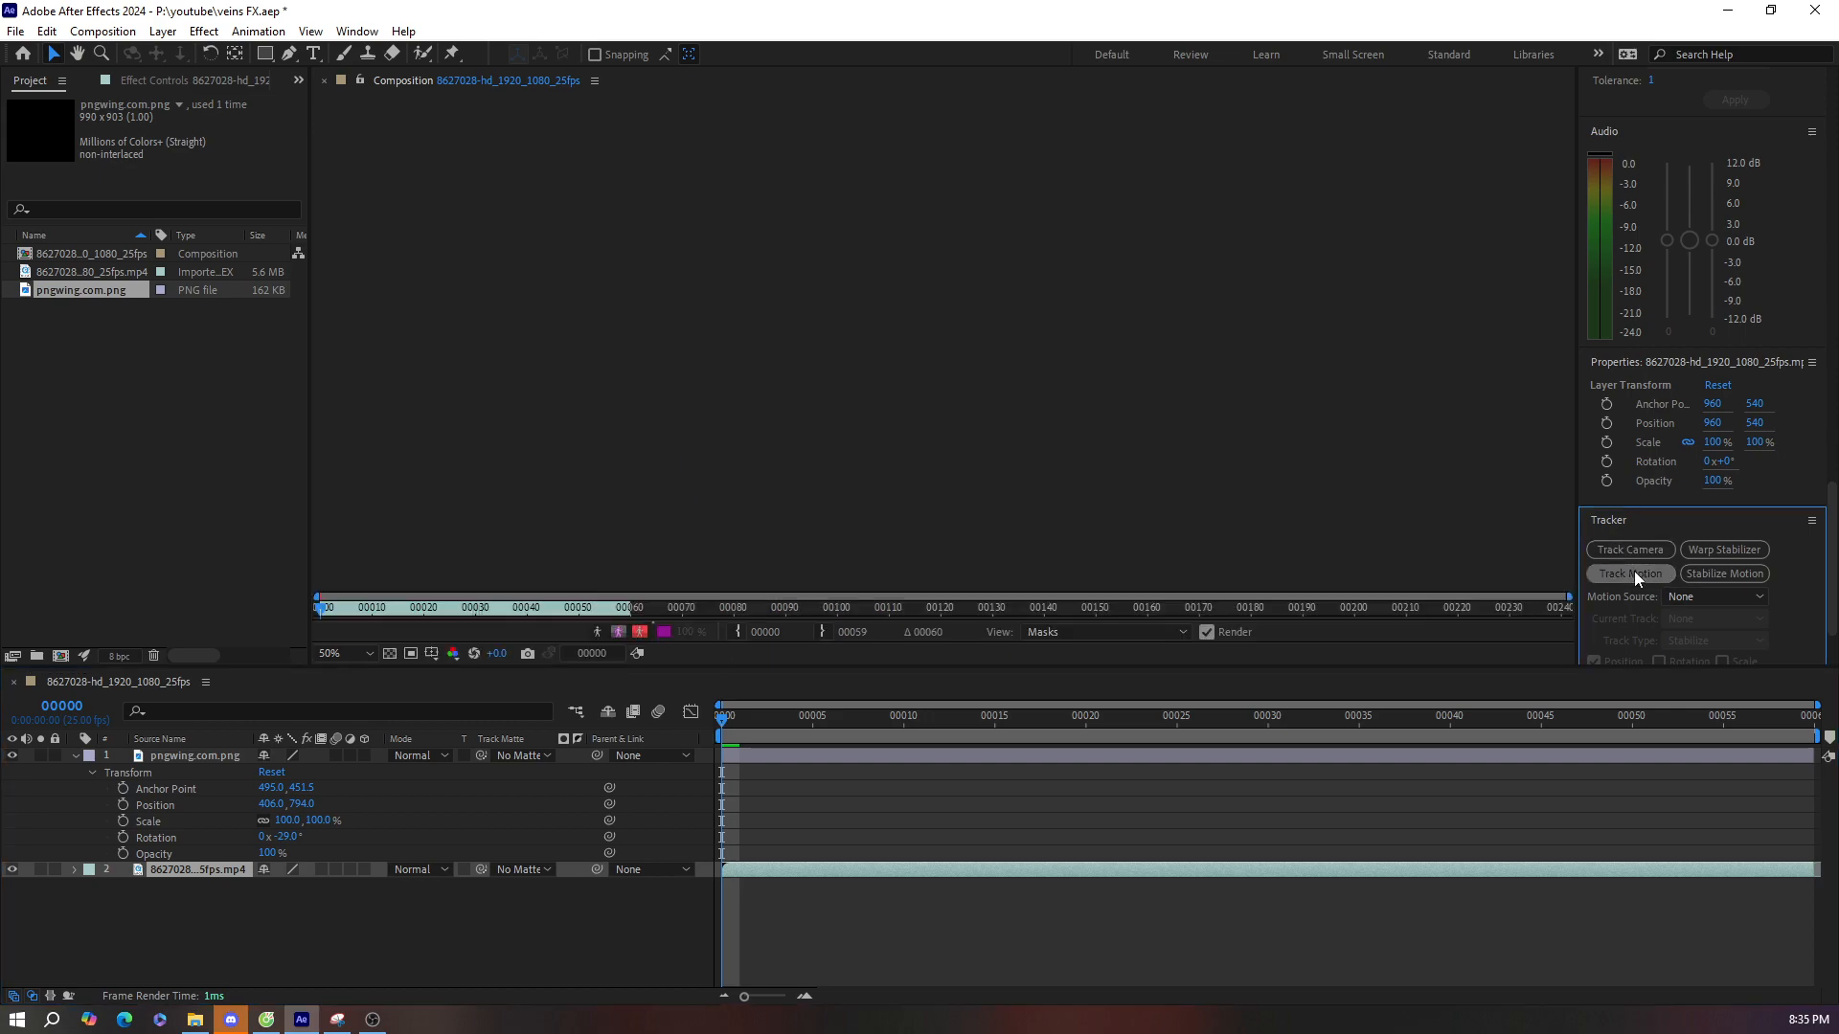
pyautogui.scroll(-1, 1833, 549)
pyautogui.scroll(-2, 1832, 549)
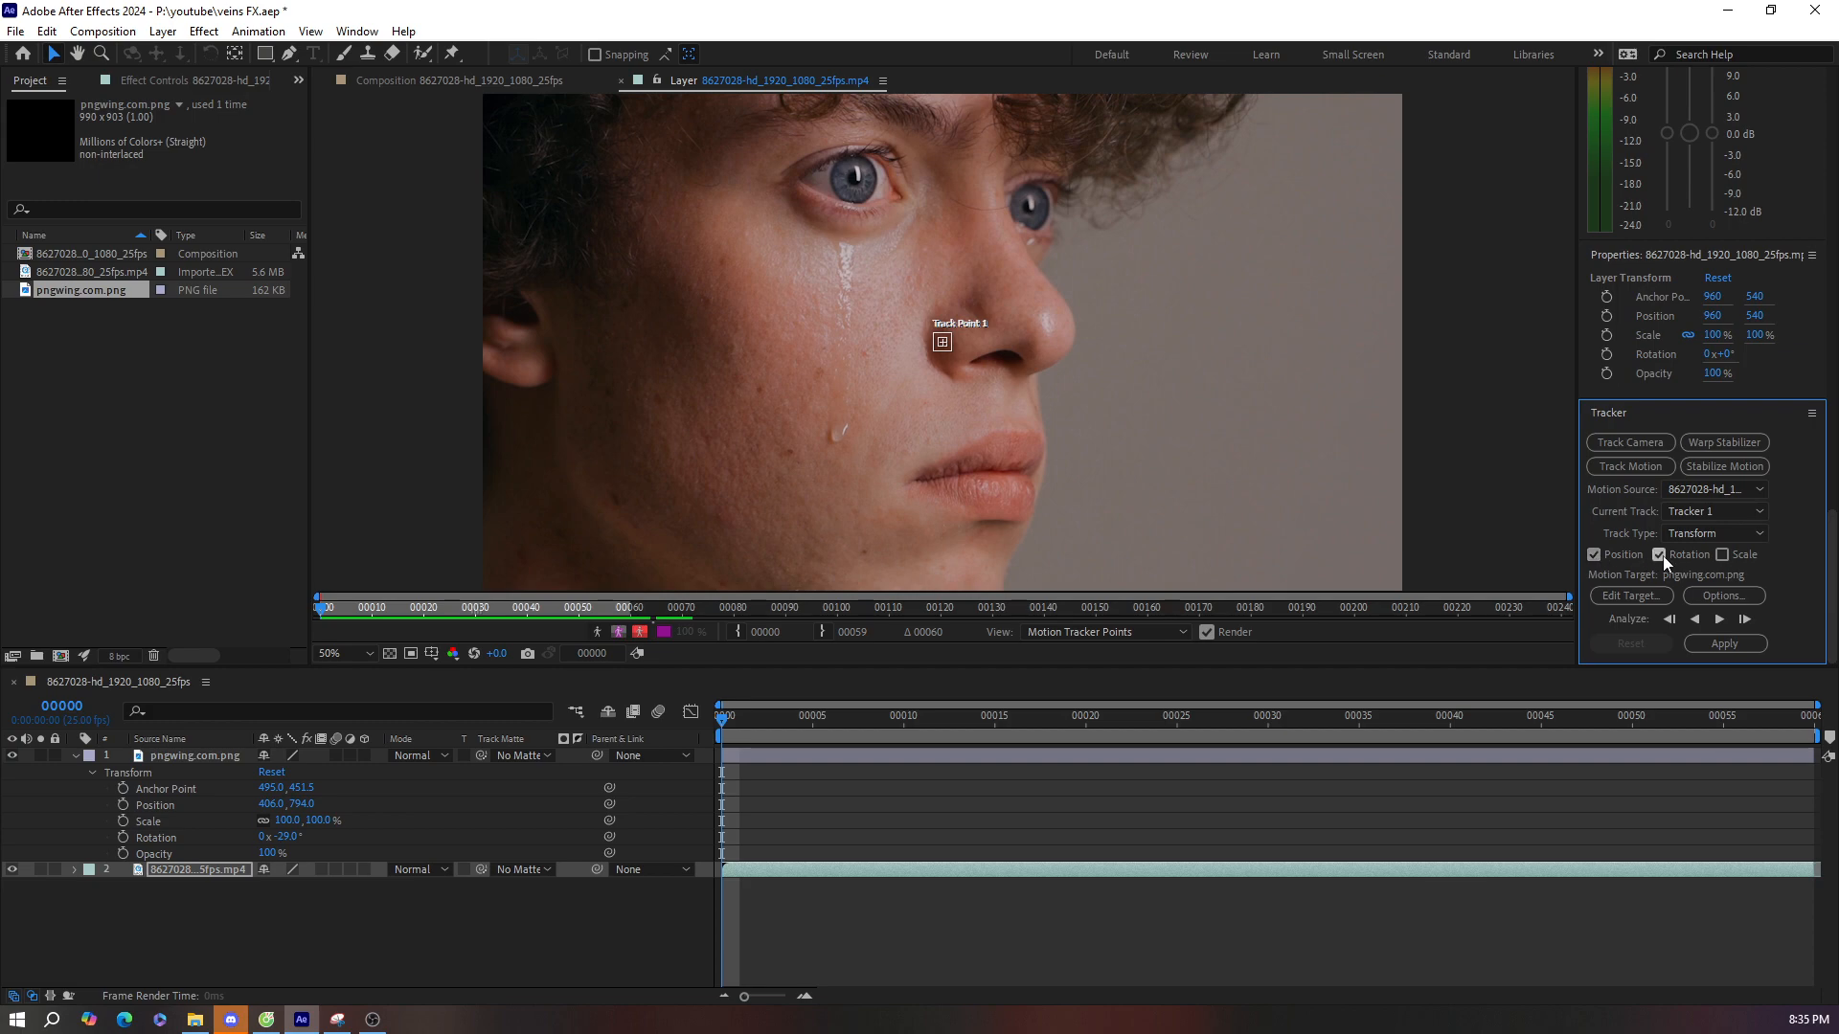
# Step: Enlarge the feature and search regions of Track Point 1
pyautogui.scroll(2, 924, 347)
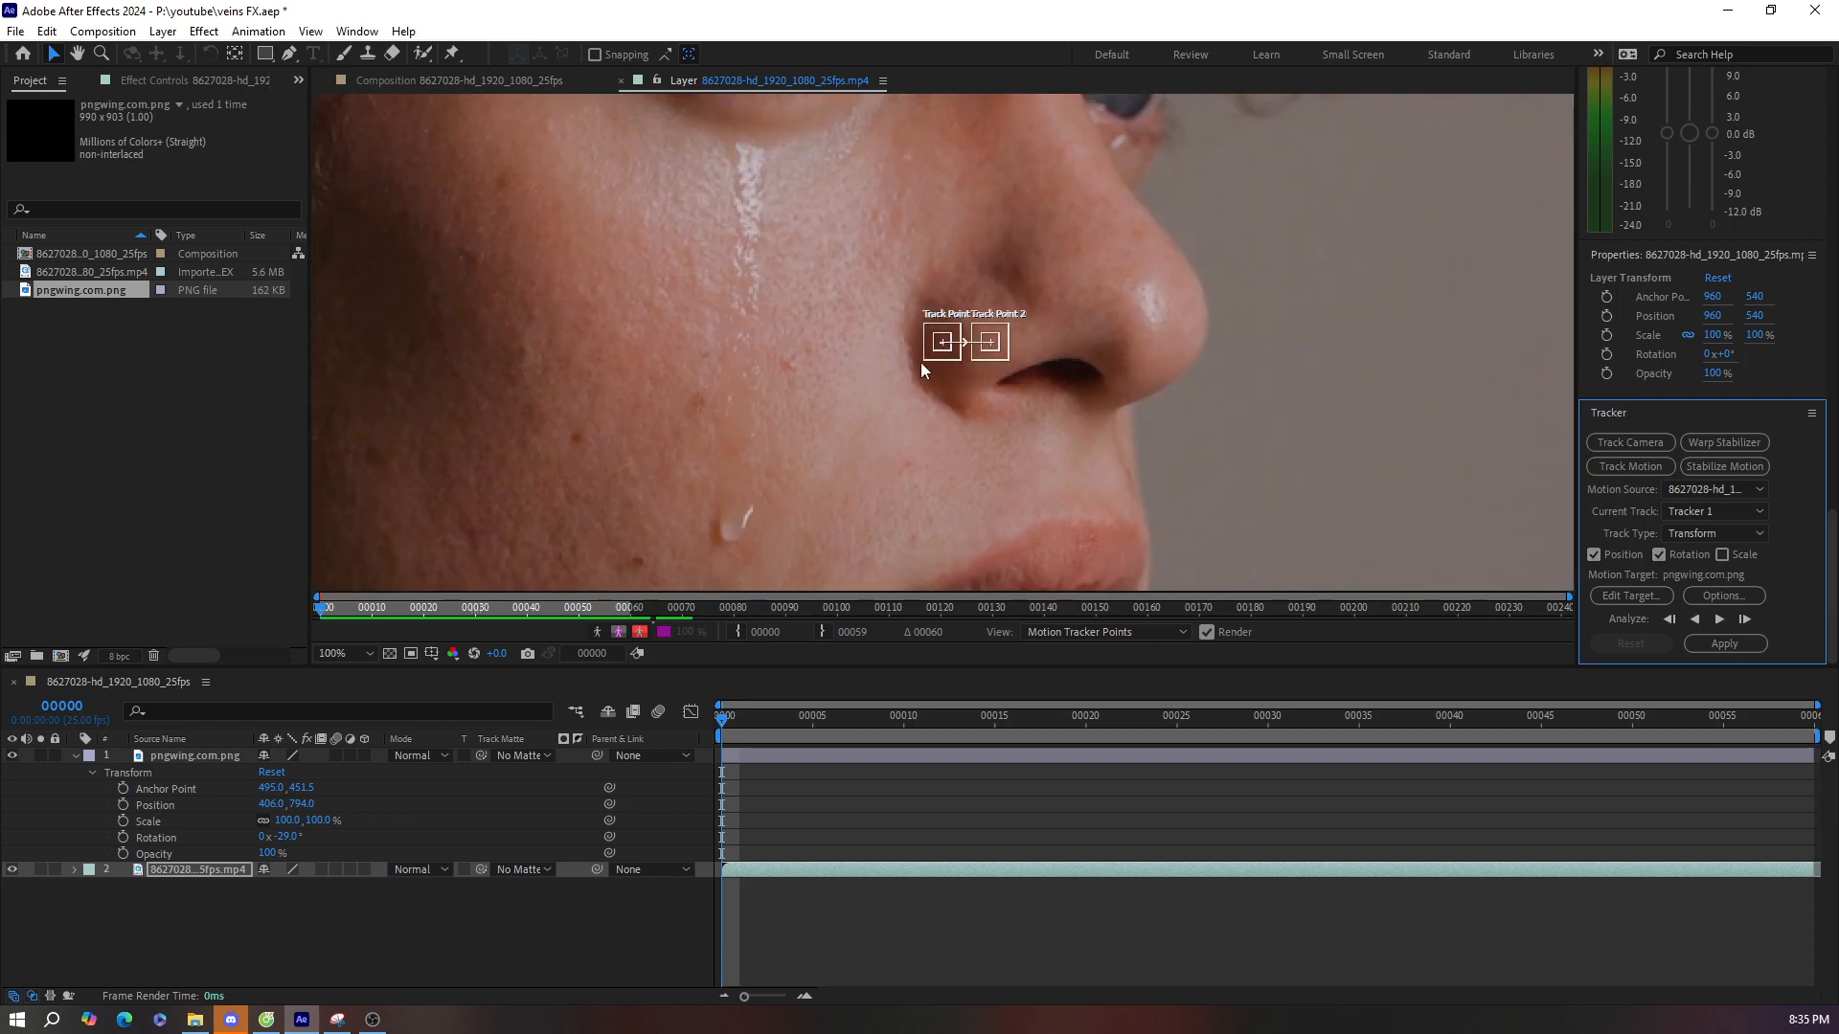
pyautogui.click(922, 362)
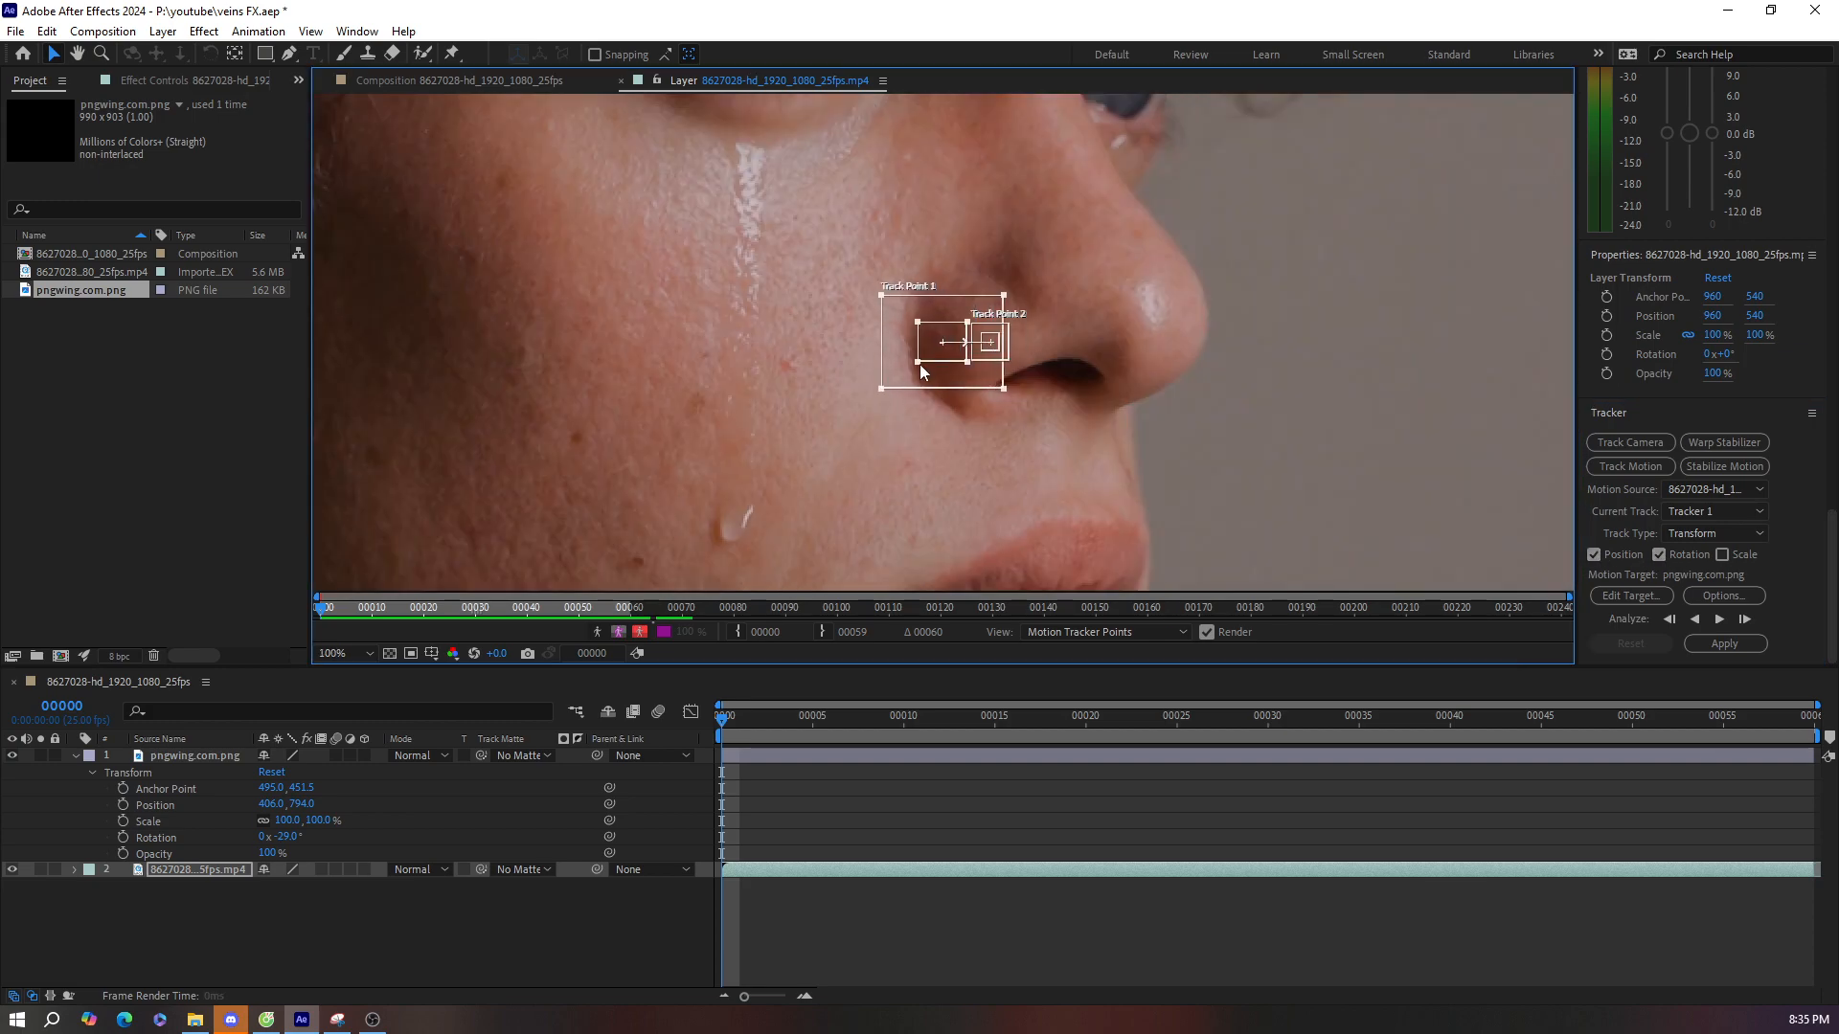
pyautogui.moveTo(919, 364); pyautogui.dragTo(888, 392)
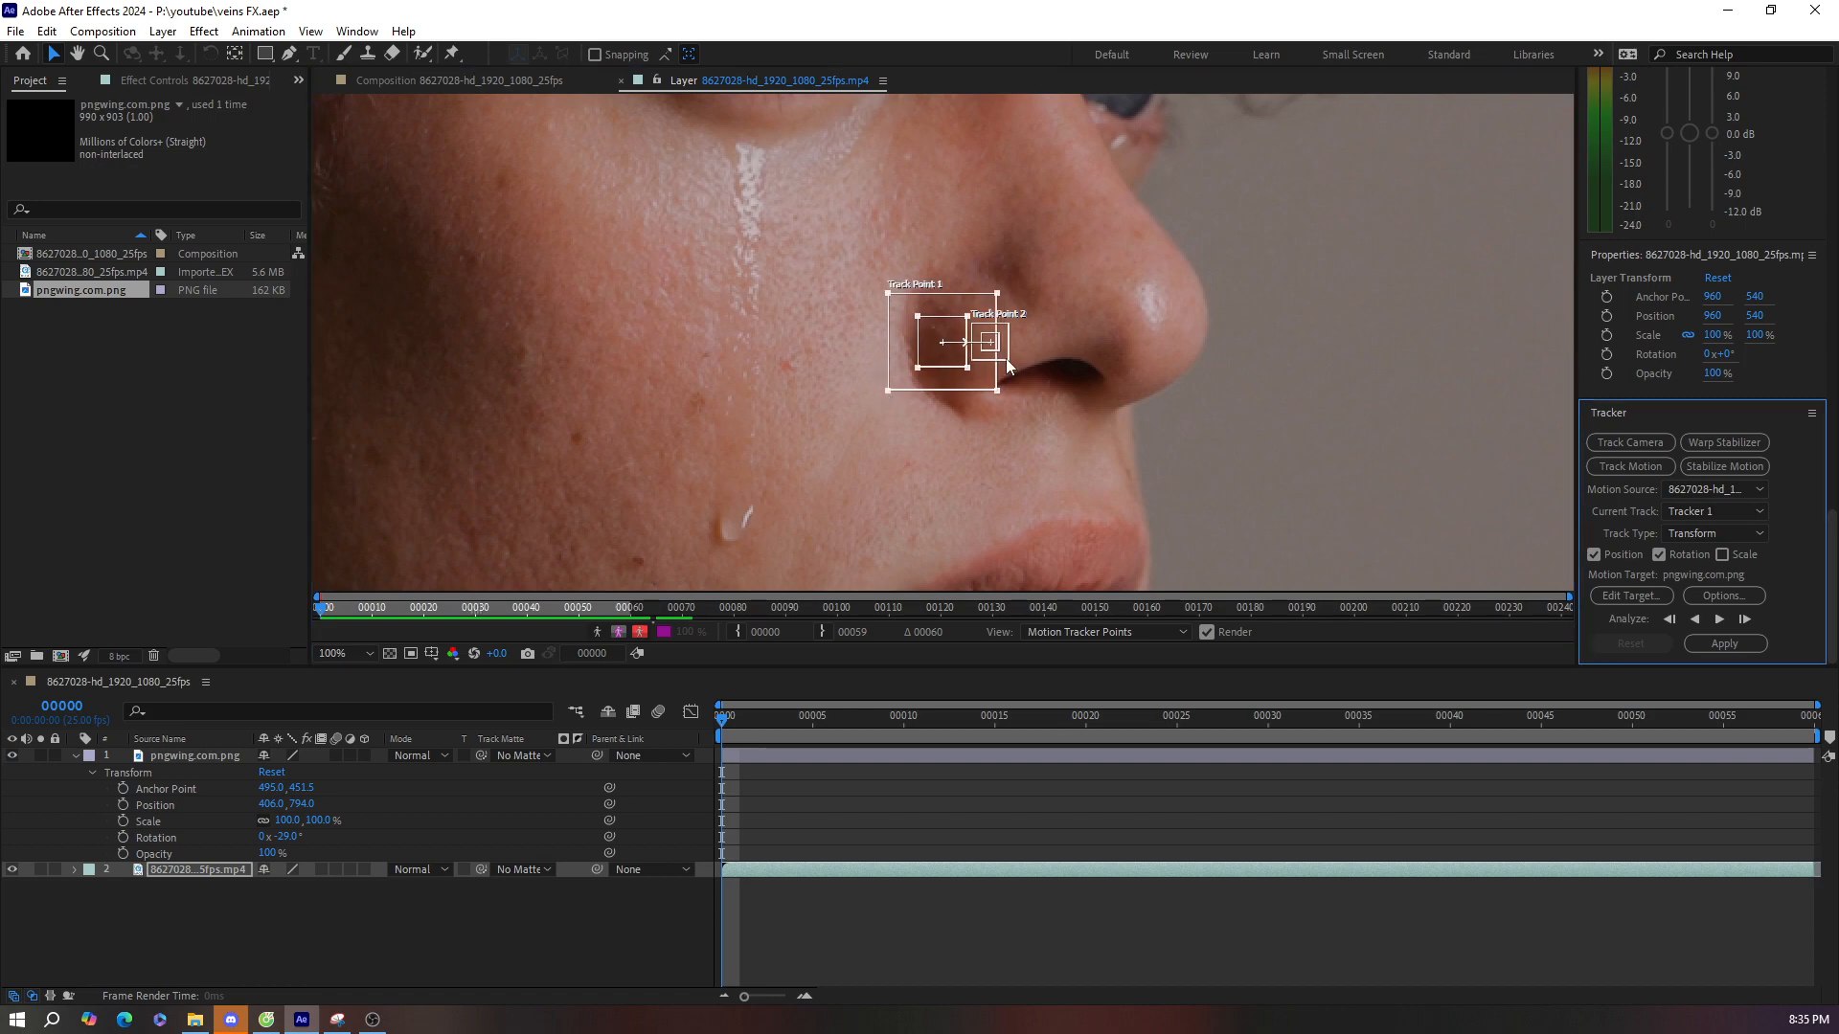
# Step: Move Track Point 2 to just below the nostril and enlarge its search region
pyautogui.click(996, 347)
pyautogui.click(1011, 362)
pyautogui.scroll(1, 1011, 362)
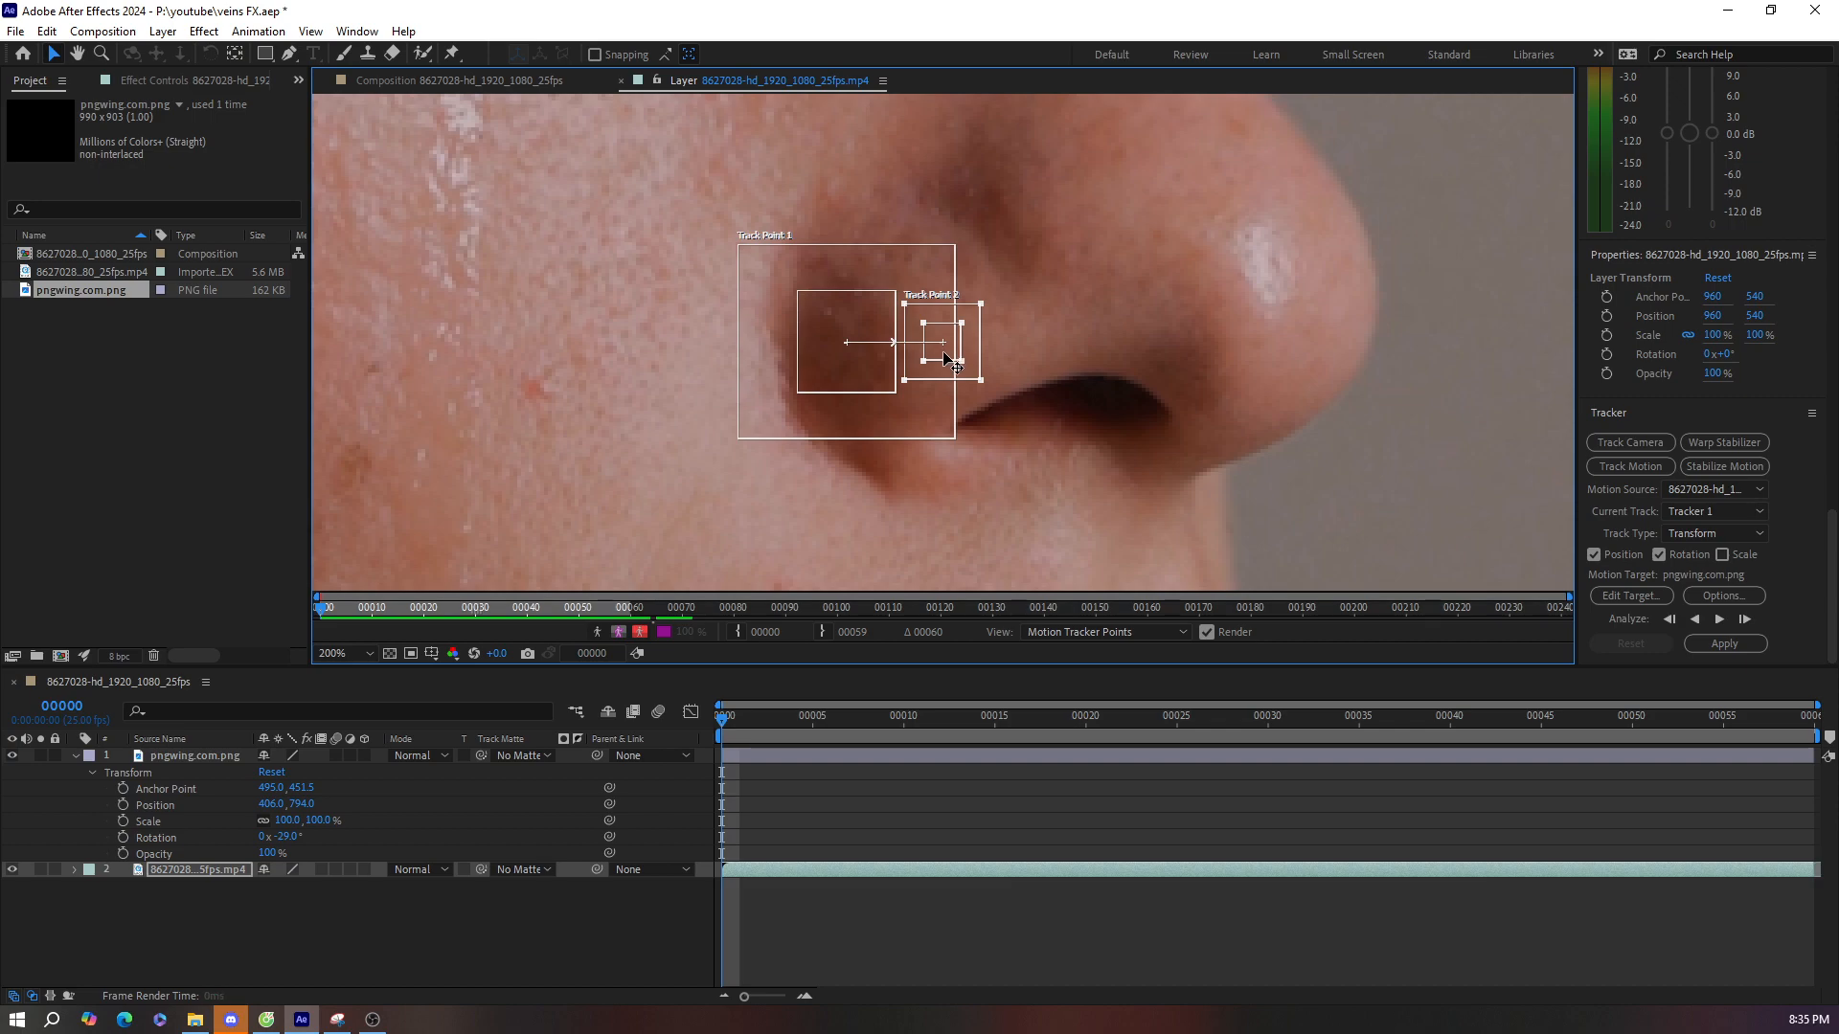
pyautogui.moveTo(951, 354); pyautogui.dragTo(1144, 512)
# Step: Move Track Point 1 from beside the nose onto the cheek, undoing a first attempt
pyautogui.scroll(-4, 1285, 376)
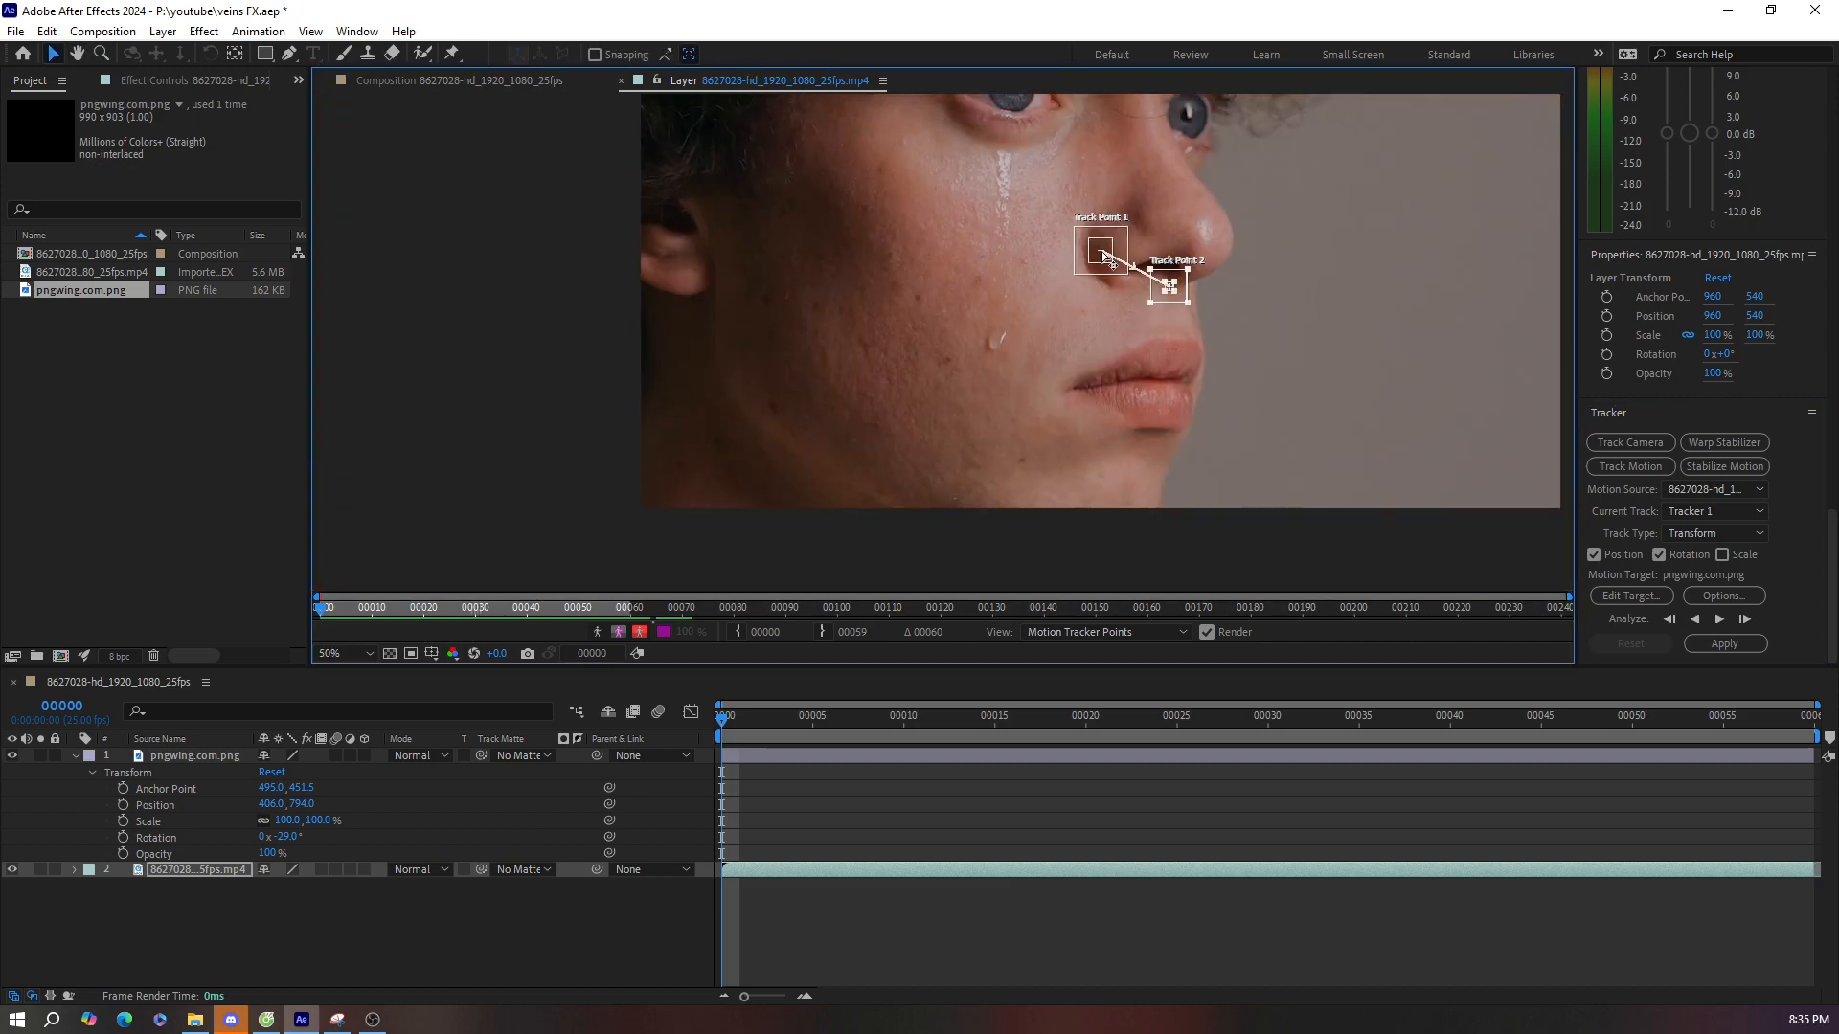
pyautogui.moveTo(1102, 251); pyautogui.dragTo(780, 410)
pyautogui.hotkey('ctrl', 'z')
pyautogui.scroll(1, 1223, 207)
pyautogui.moveTo(1223, 207); pyautogui.dragTo(1395, 233)
pyautogui.moveTo(1157, 326); pyautogui.dragTo(734, 539)
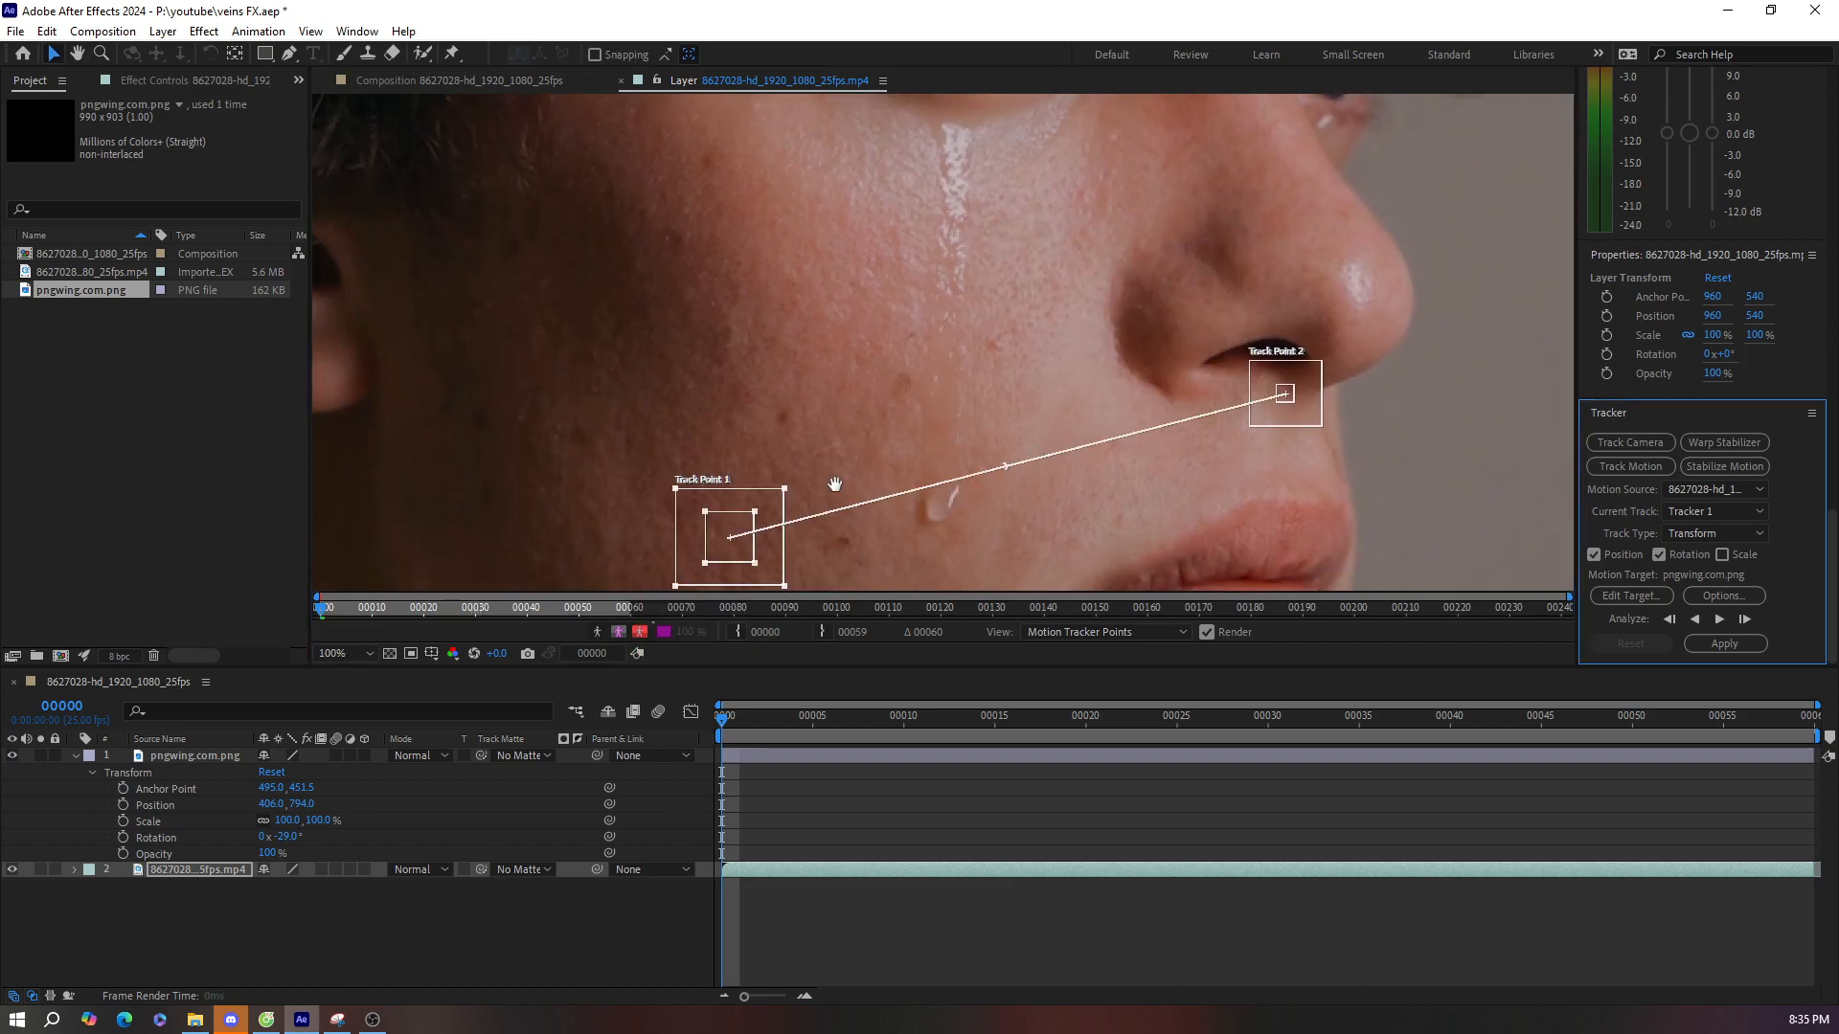
# Step: Reposition Track Point 1 onto the dark spot on the jaw below the ear
pyautogui.moveTo(835, 484); pyautogui.dragTo(1171, 202)
pyautogui.moveTo(1078, 260); pyautogui.dragTo(911, 463)
pyautogui.scroll(1, 863, 372)
pyautogui.scroll(-1, 974, 345)
pyautogui.scroll(-1, 1029, 353)
pyautogui.scroll(3, 1259, 323)
pyautogui.scroll(-2, 1232, 324)
pyautogui.moveTo(1232, 346); pyautogui.dragTo(938, 443)
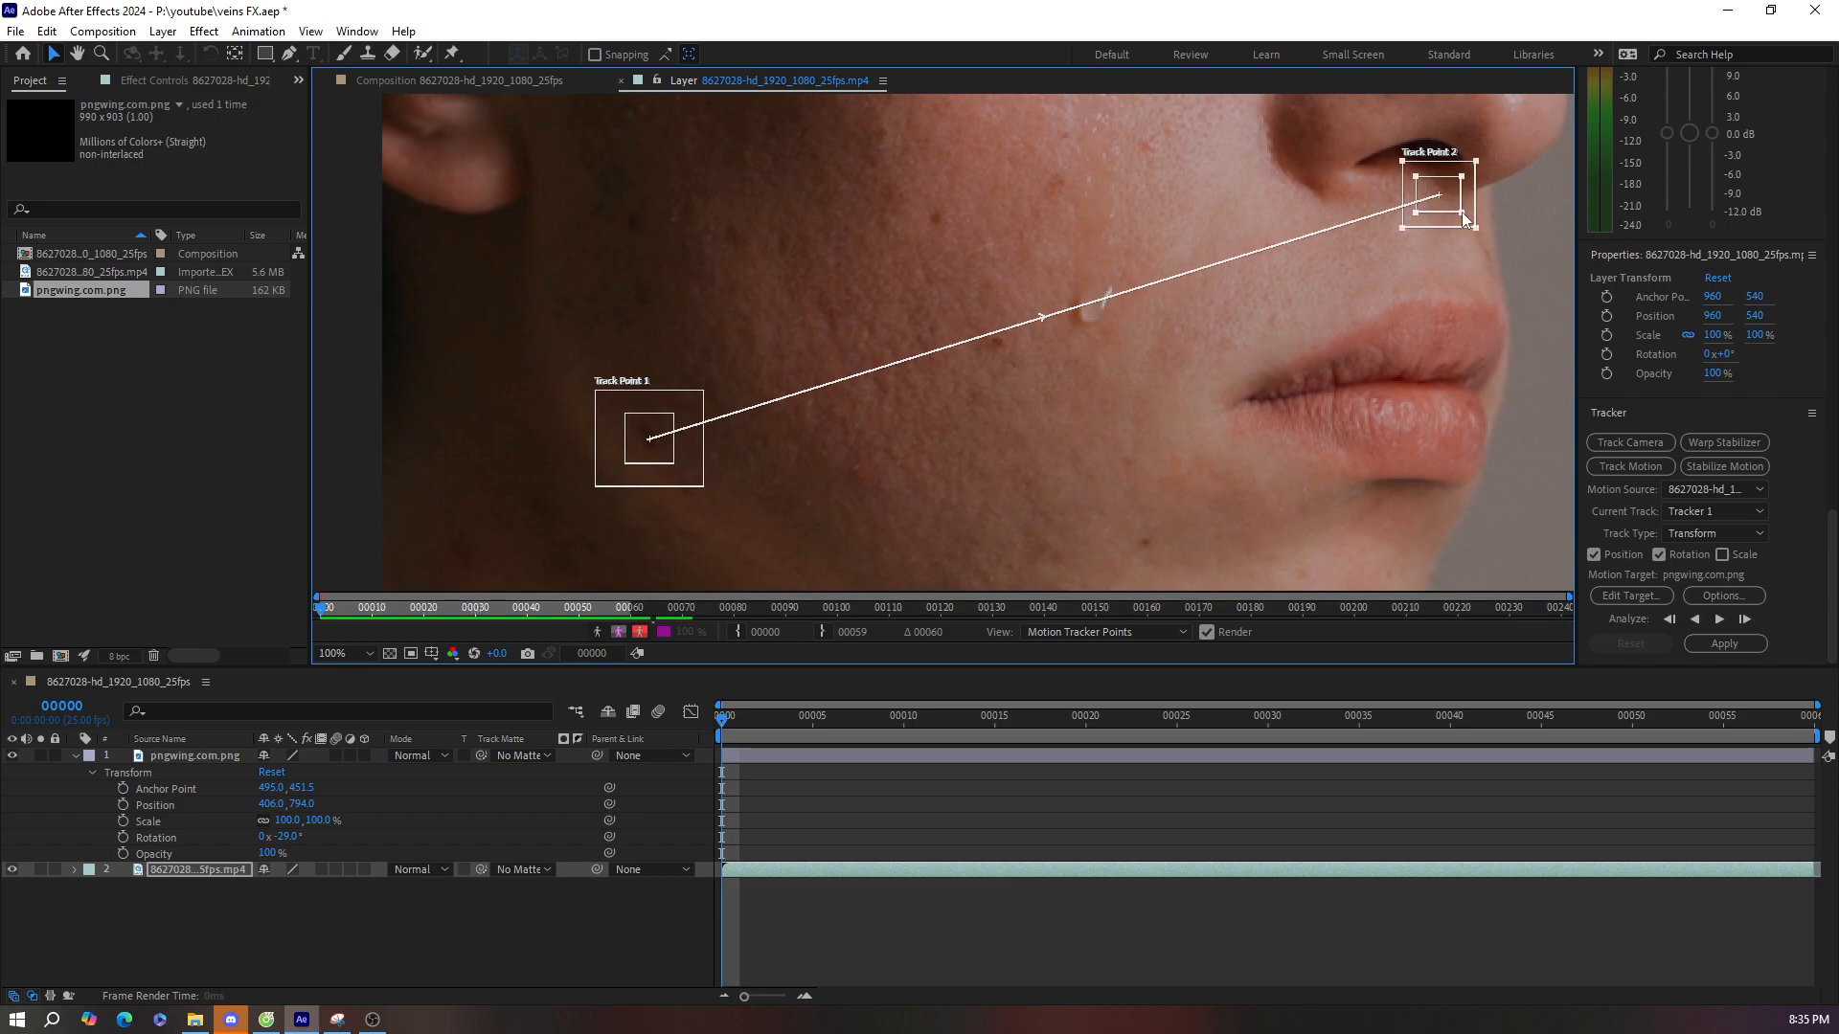
# Step: Move Track Point 2 onto the small mole on the middle of the cheek and tighten its feature region around it
pyautogui.moveTo(1456, 212); pyautogui.dragTo(1211, 207)
pyautogui.hotkey('ctrl', 'z')
pyautogui.moveTo(1442, 207); pyautogui.dragTo(1074, 208)
pyautogui.moveTo(1099, 236); pyautogui.dragTo(1119, 345)
pyautogui.scroll(1, 1120, 344)
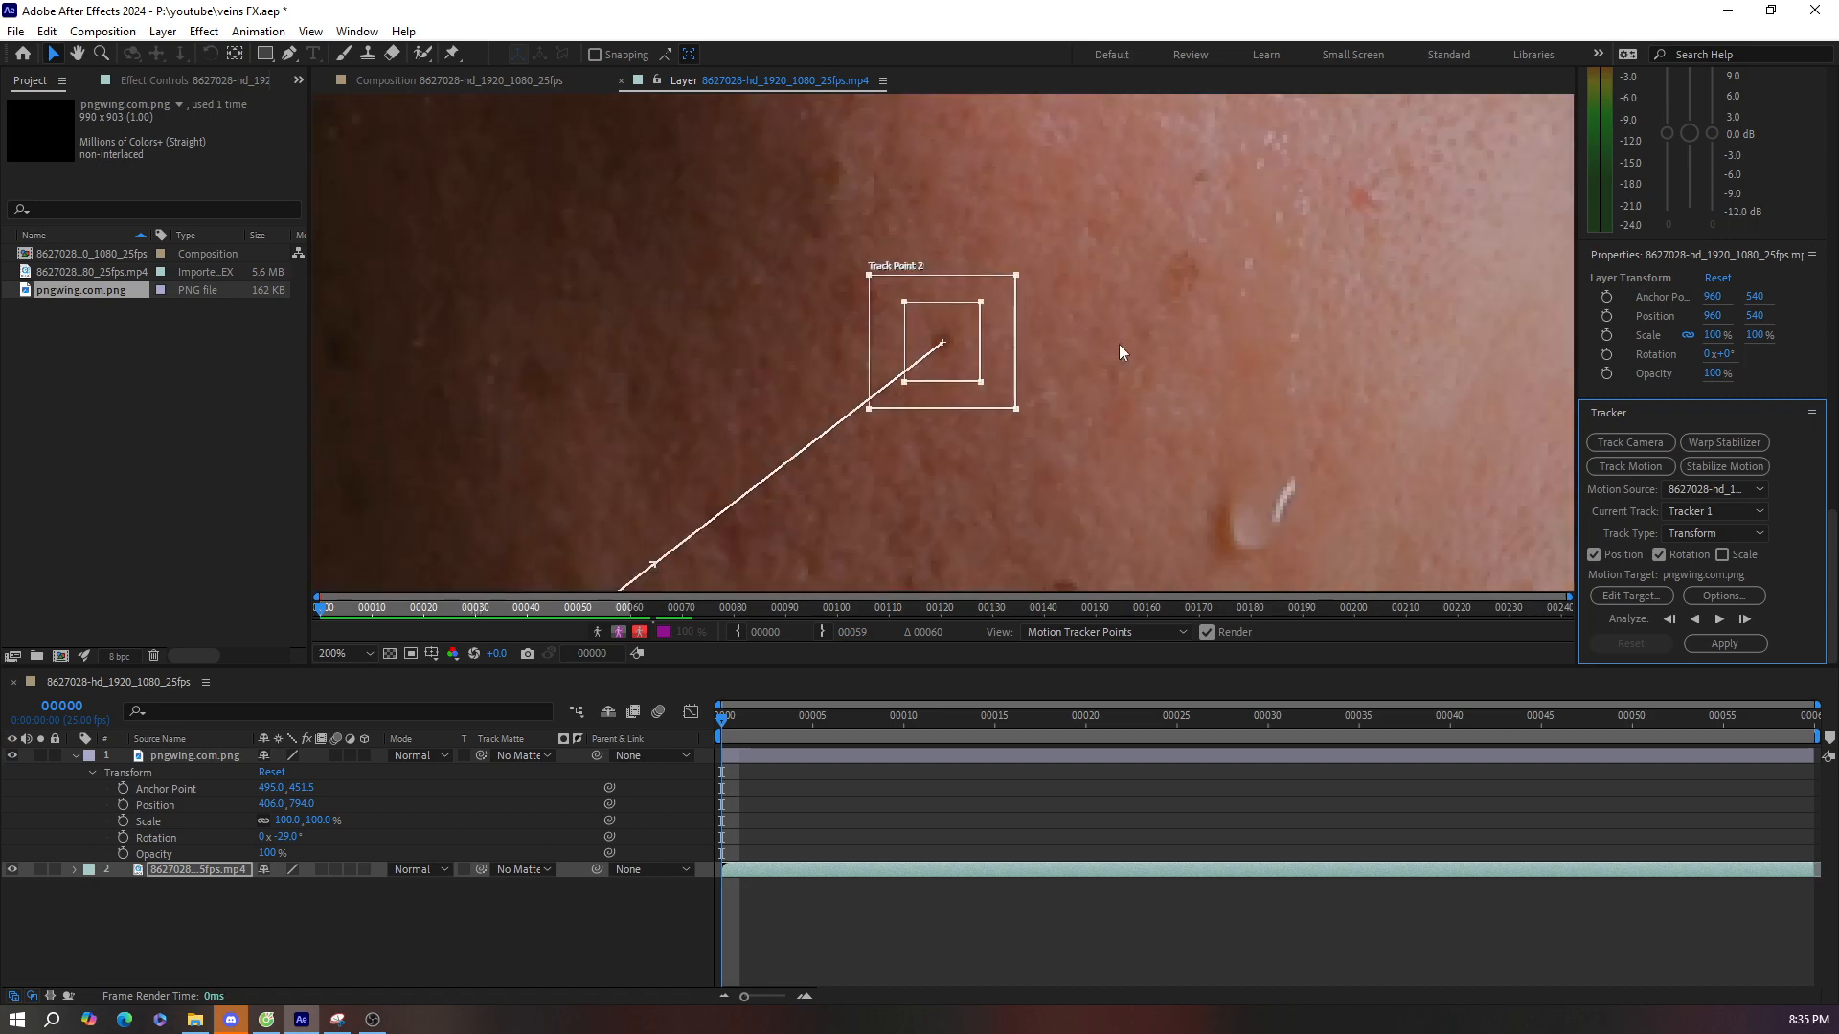
pyautogui.scroll(1, 977, 378)
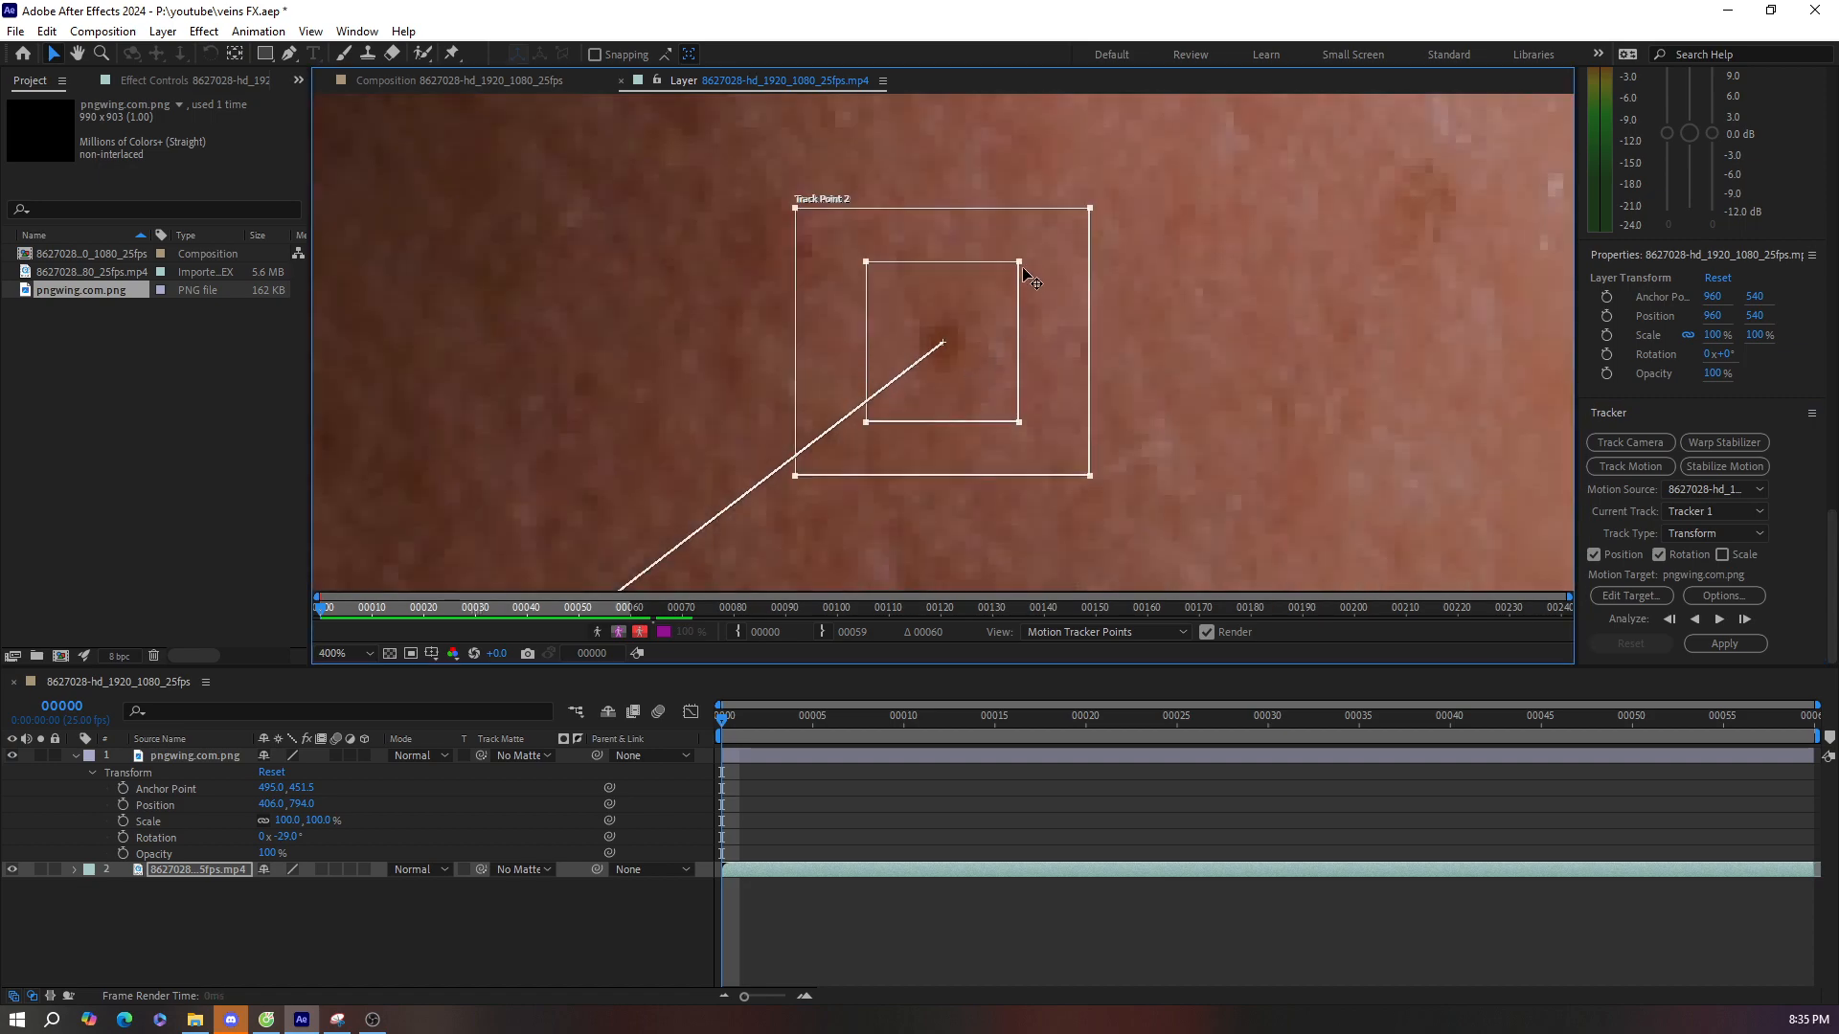
pyautogui.moveTo(1020, 263); pyautogui.dragTo(1007, 278)
# Step: Slightly trim the feature region of Track Point 1 around the dark jaw spot
pyautogui.scroll(-4, 1007, 280)
pyautogui.moveTo(986, 385); pyautogui.dragTo(1054, 331)
pyautogui.scroll(1, 943, 345)
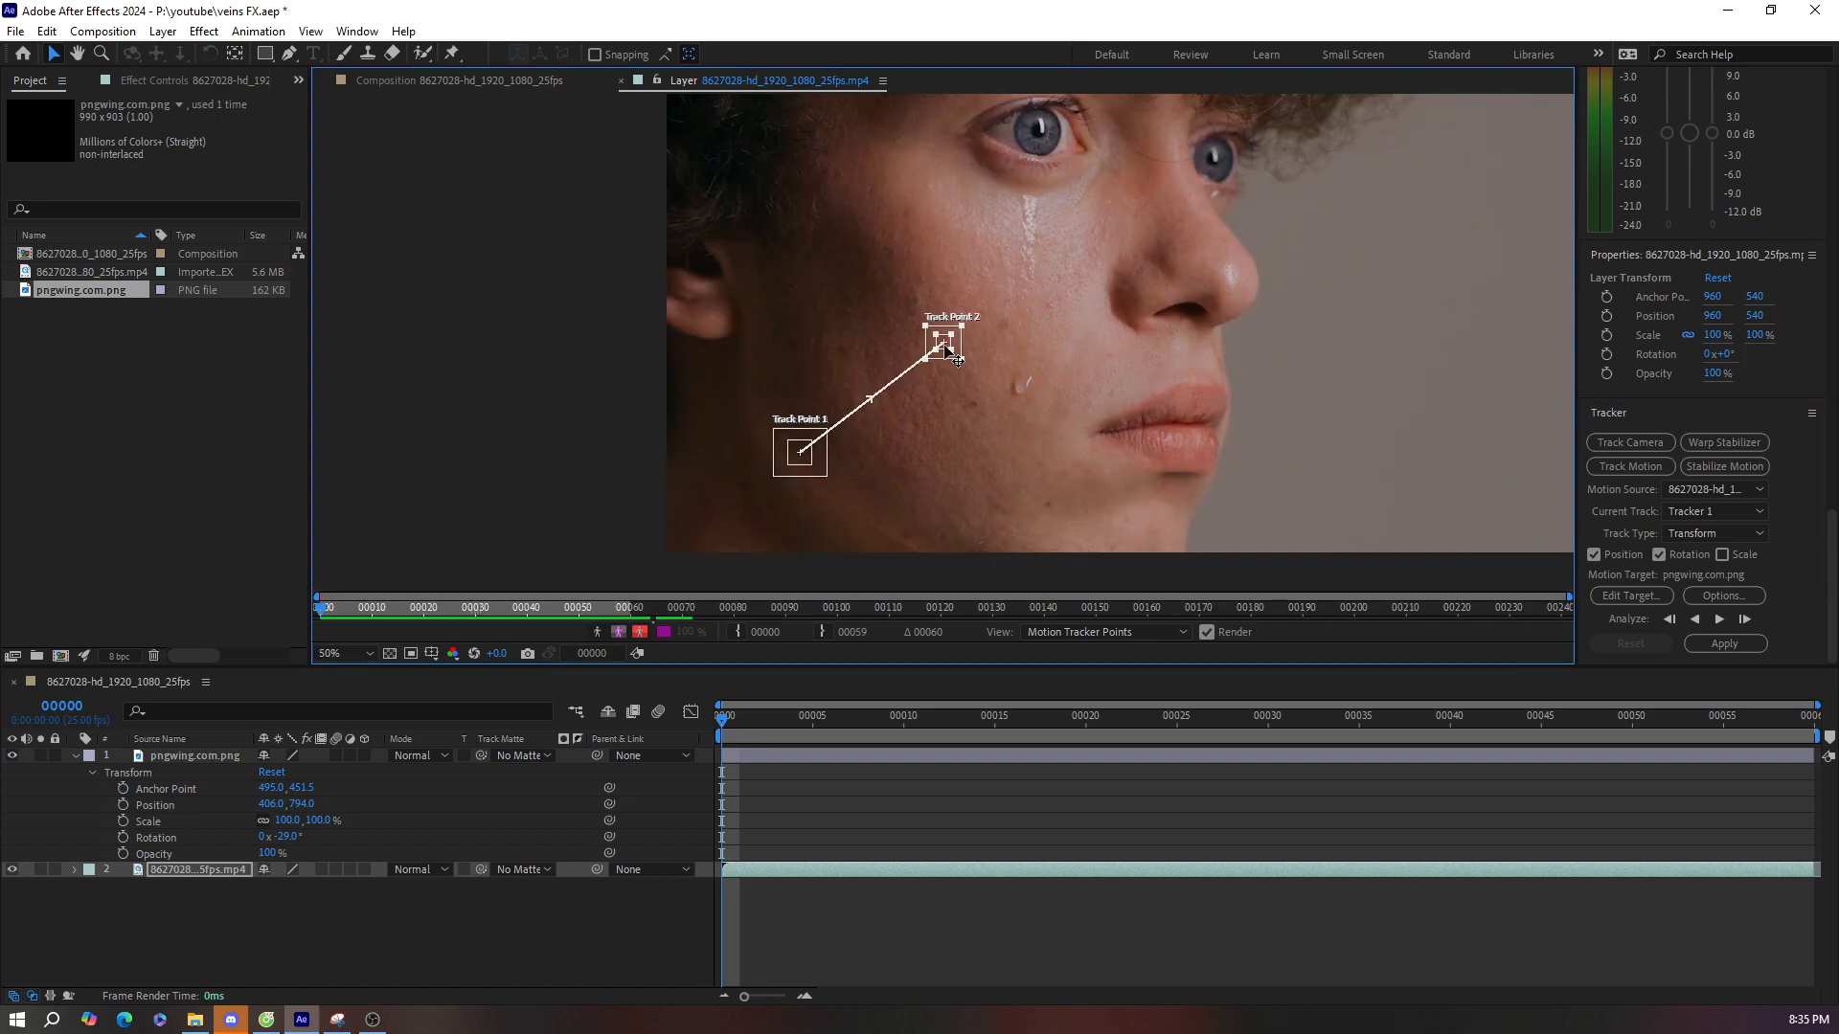
pyautogui.moveTo(846, 453); pyautogui.dragTo(1032, 366)
pyautogui.scroll(2, 1032, 365)
pyautogui.moveTo(907, 458); pyautogui.dragTo(1325, 171)
pyautogui.moveTo(1114, 436); pyautogui.dragTo(1153, 386)
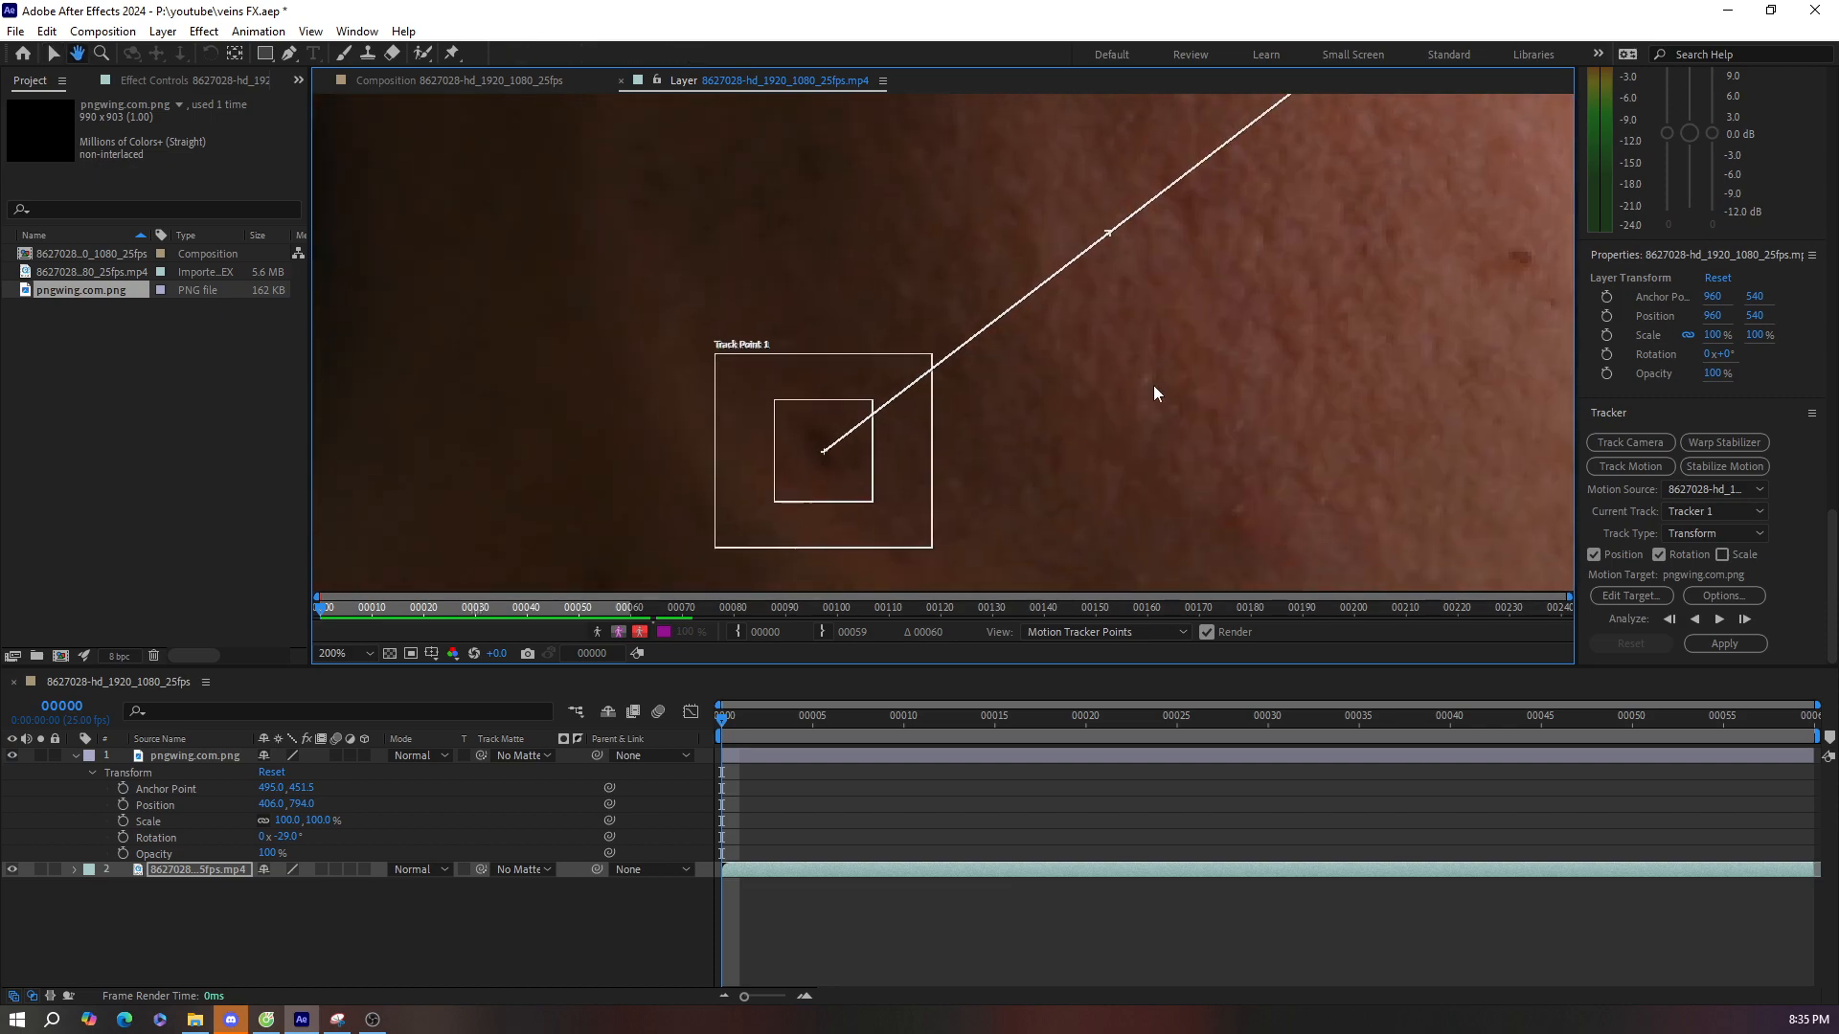
pyautogui.moveTo(871, 401); pyautogui.dragTo(872, 405)
pyautogui.scroll(-1, 1042, 392)
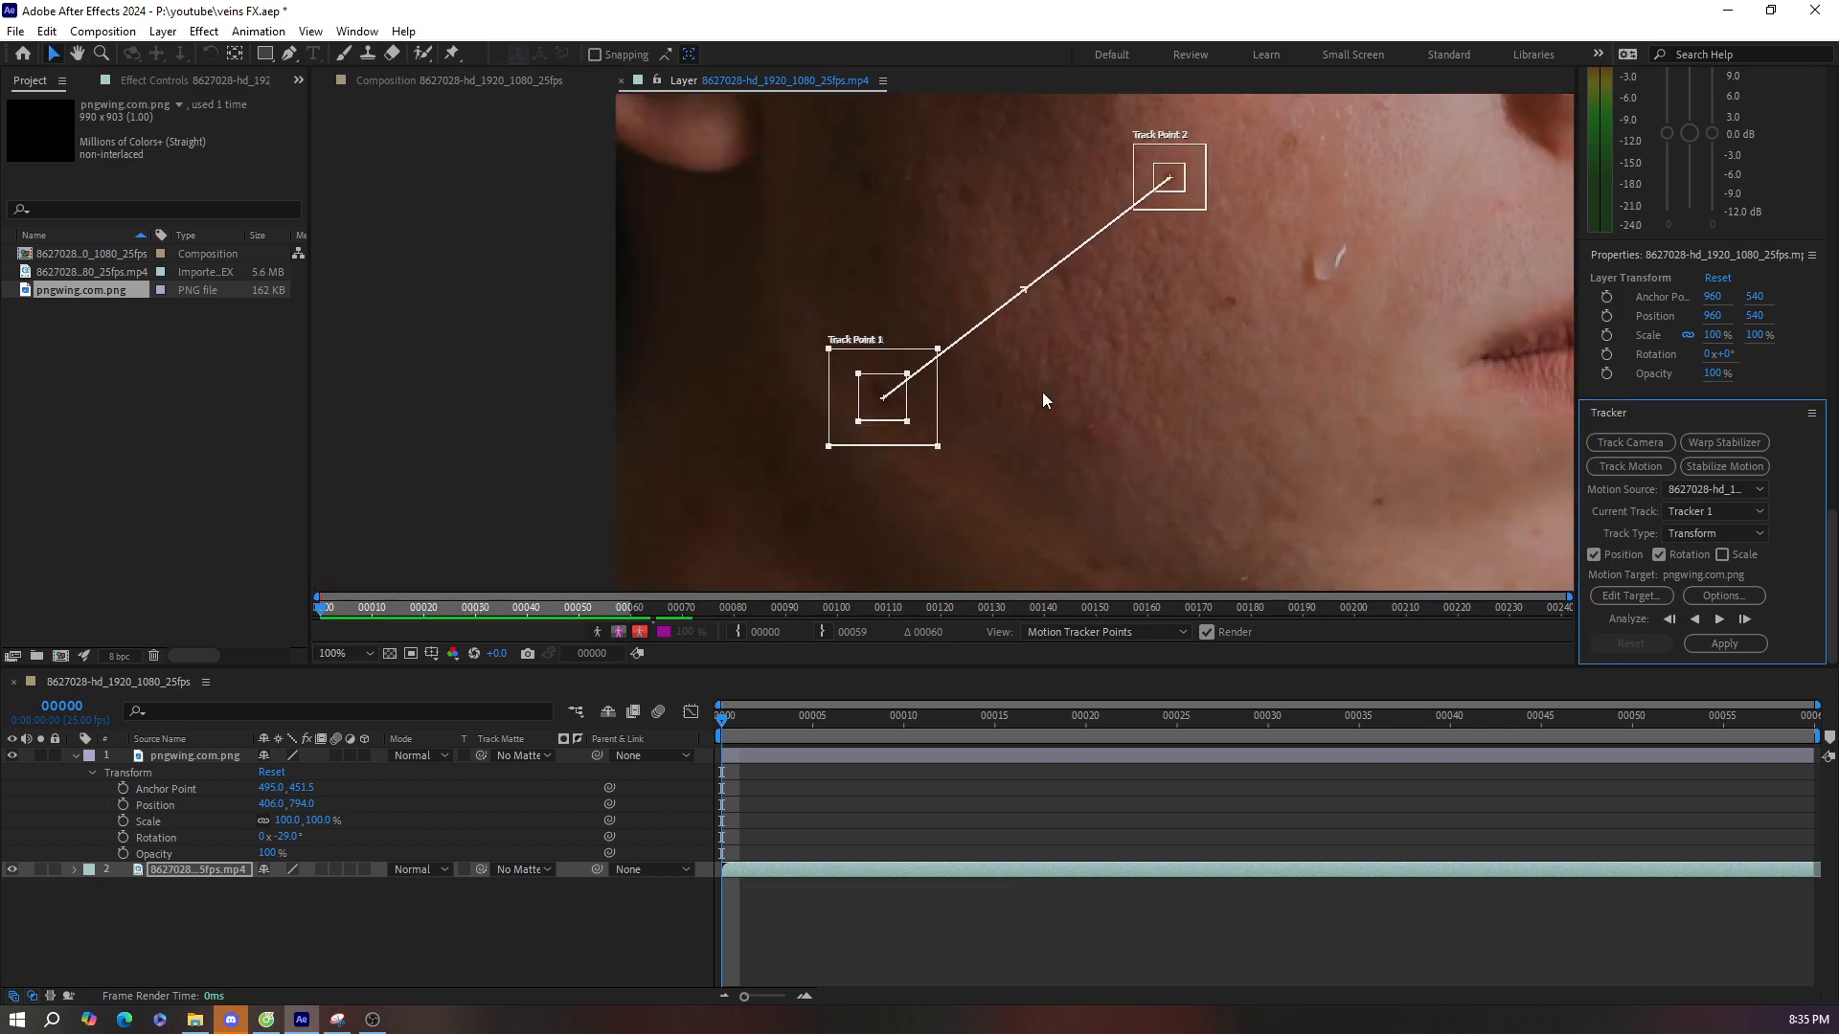
# Step: Analyze the motion of both track points forward through the whole clip
pyautogui.moveTo(1138, 377); pyautogui.dragTo(1060, 439)
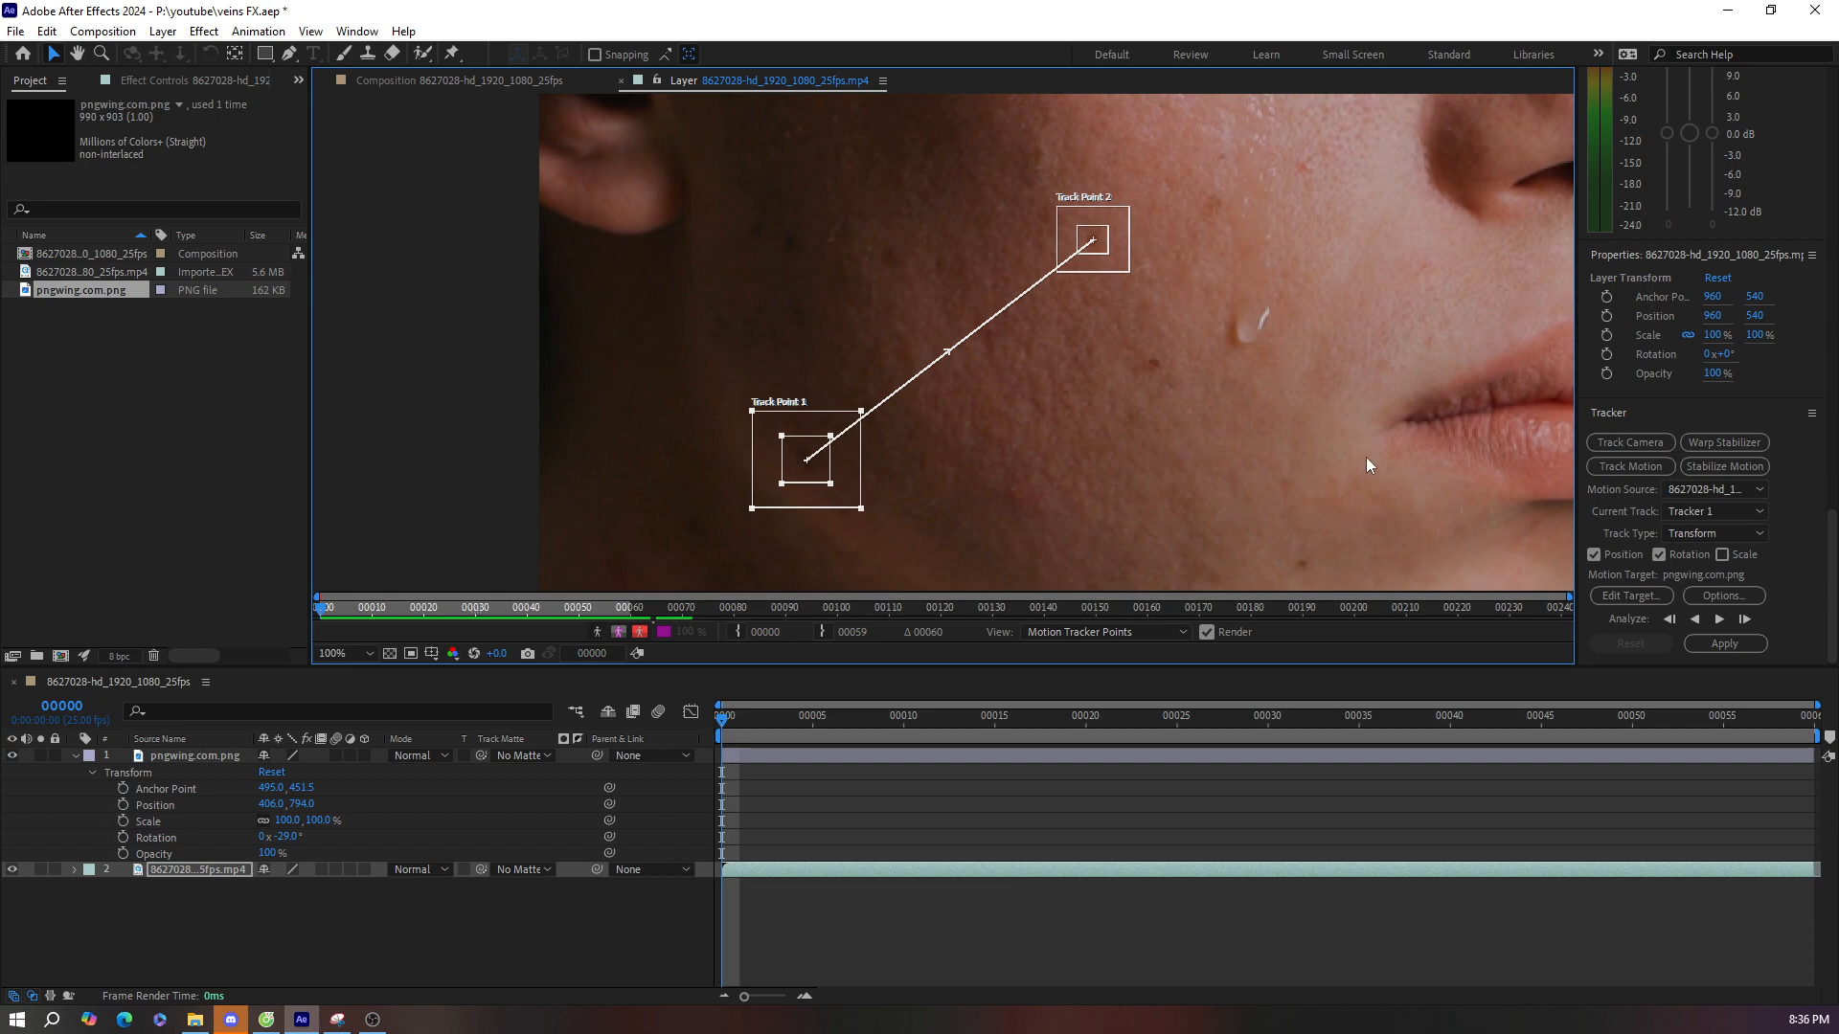
pyautogui.click(1720, 619)
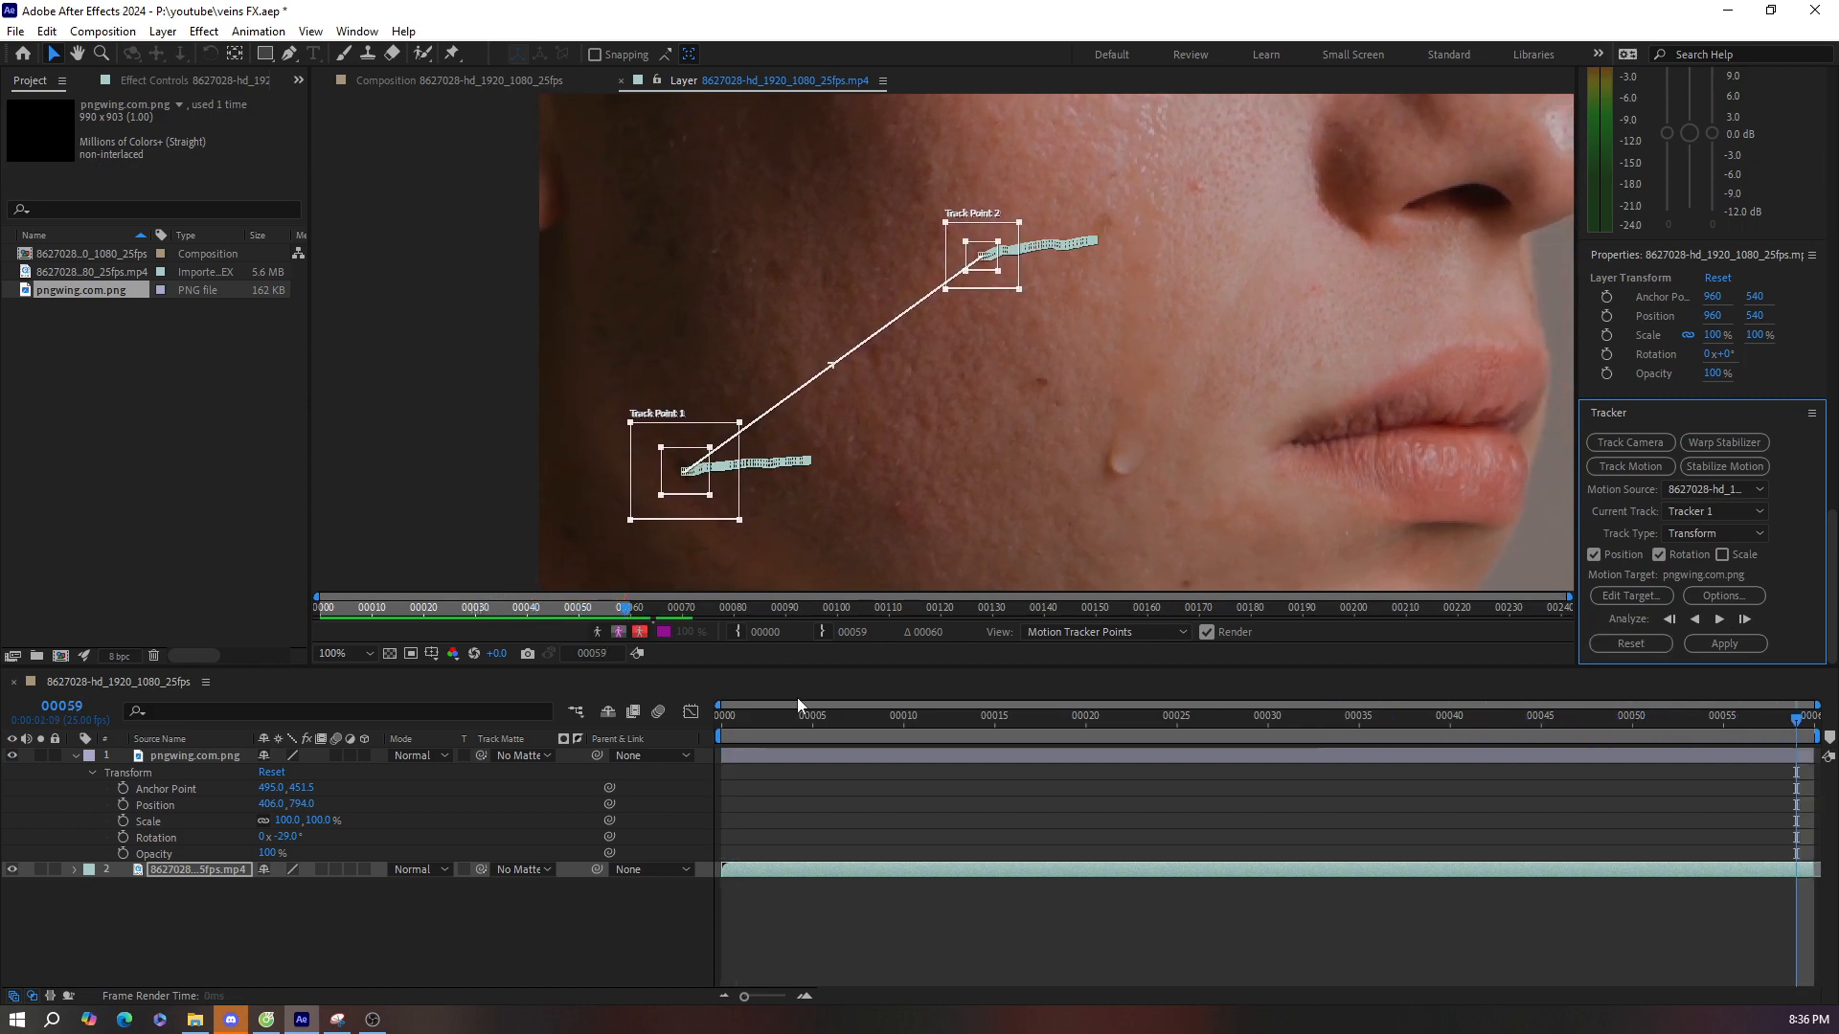
# Step: Add a null object to the composition and collapse the vein image layer's properties
pyautogui.rightClick(227, 927)
pyautogui.moveTo(279, 697)
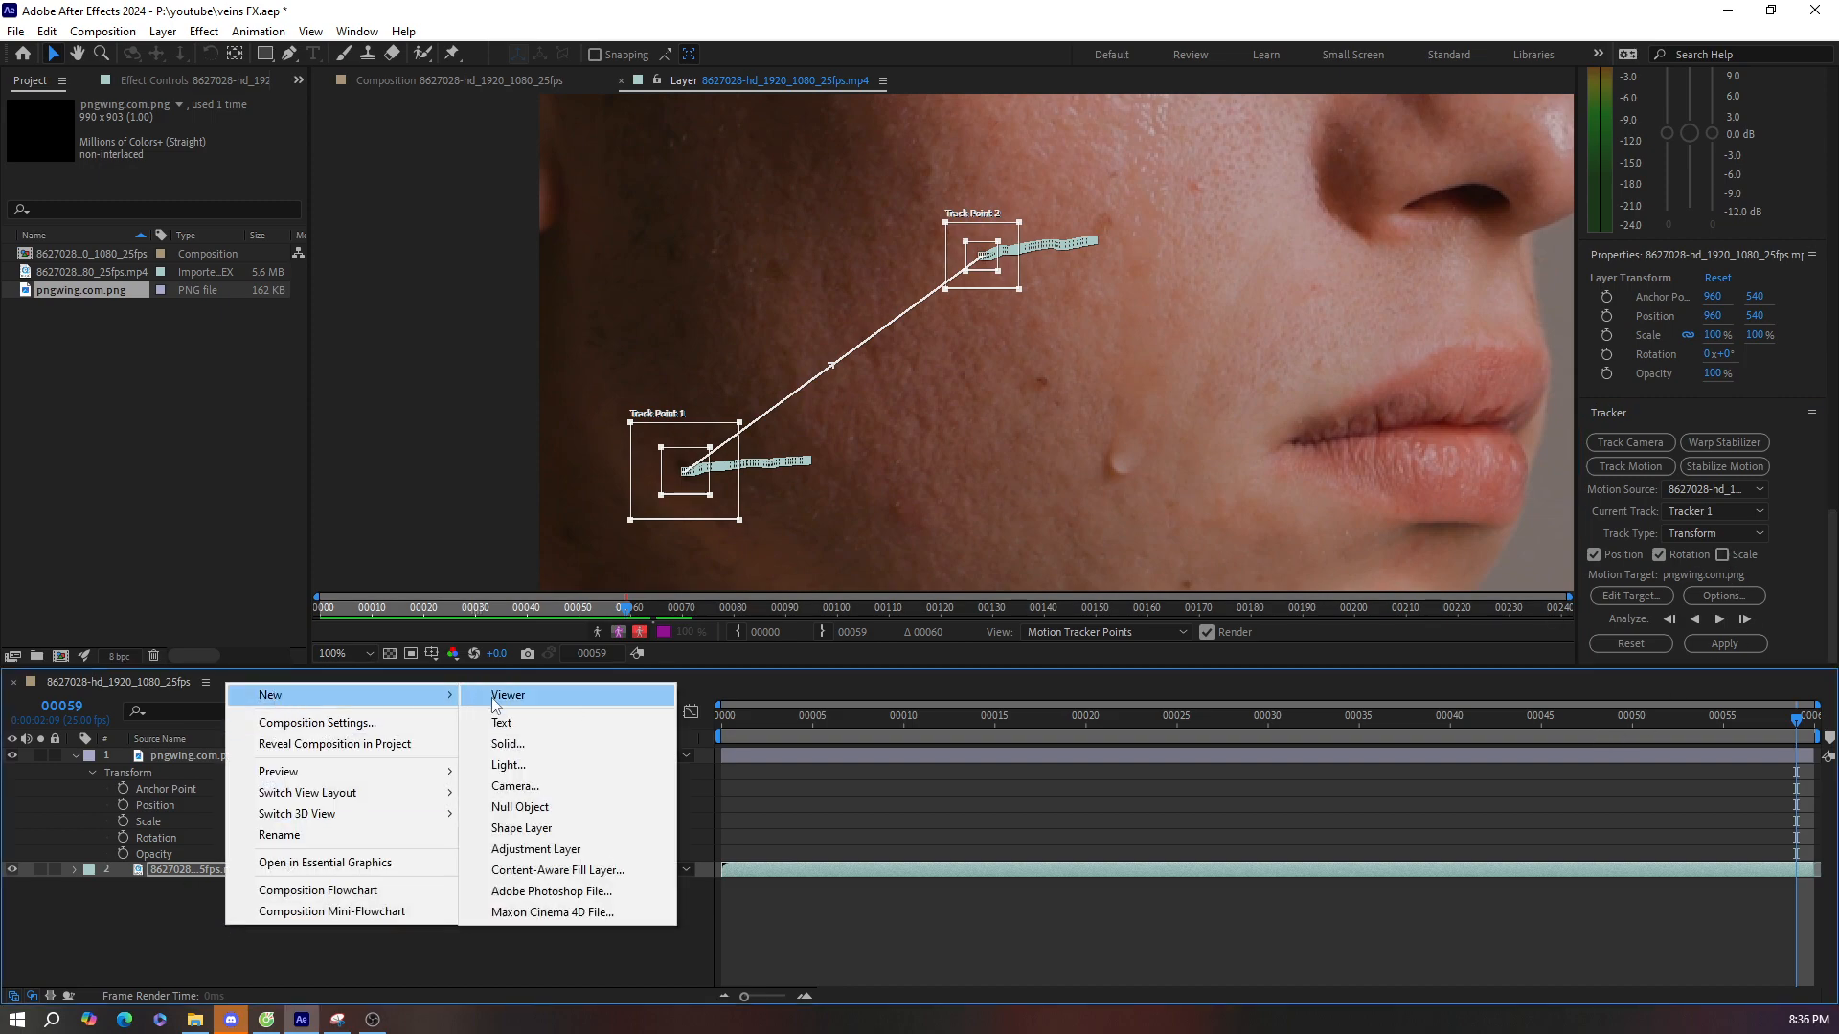
pyautogui.click(533, 809)
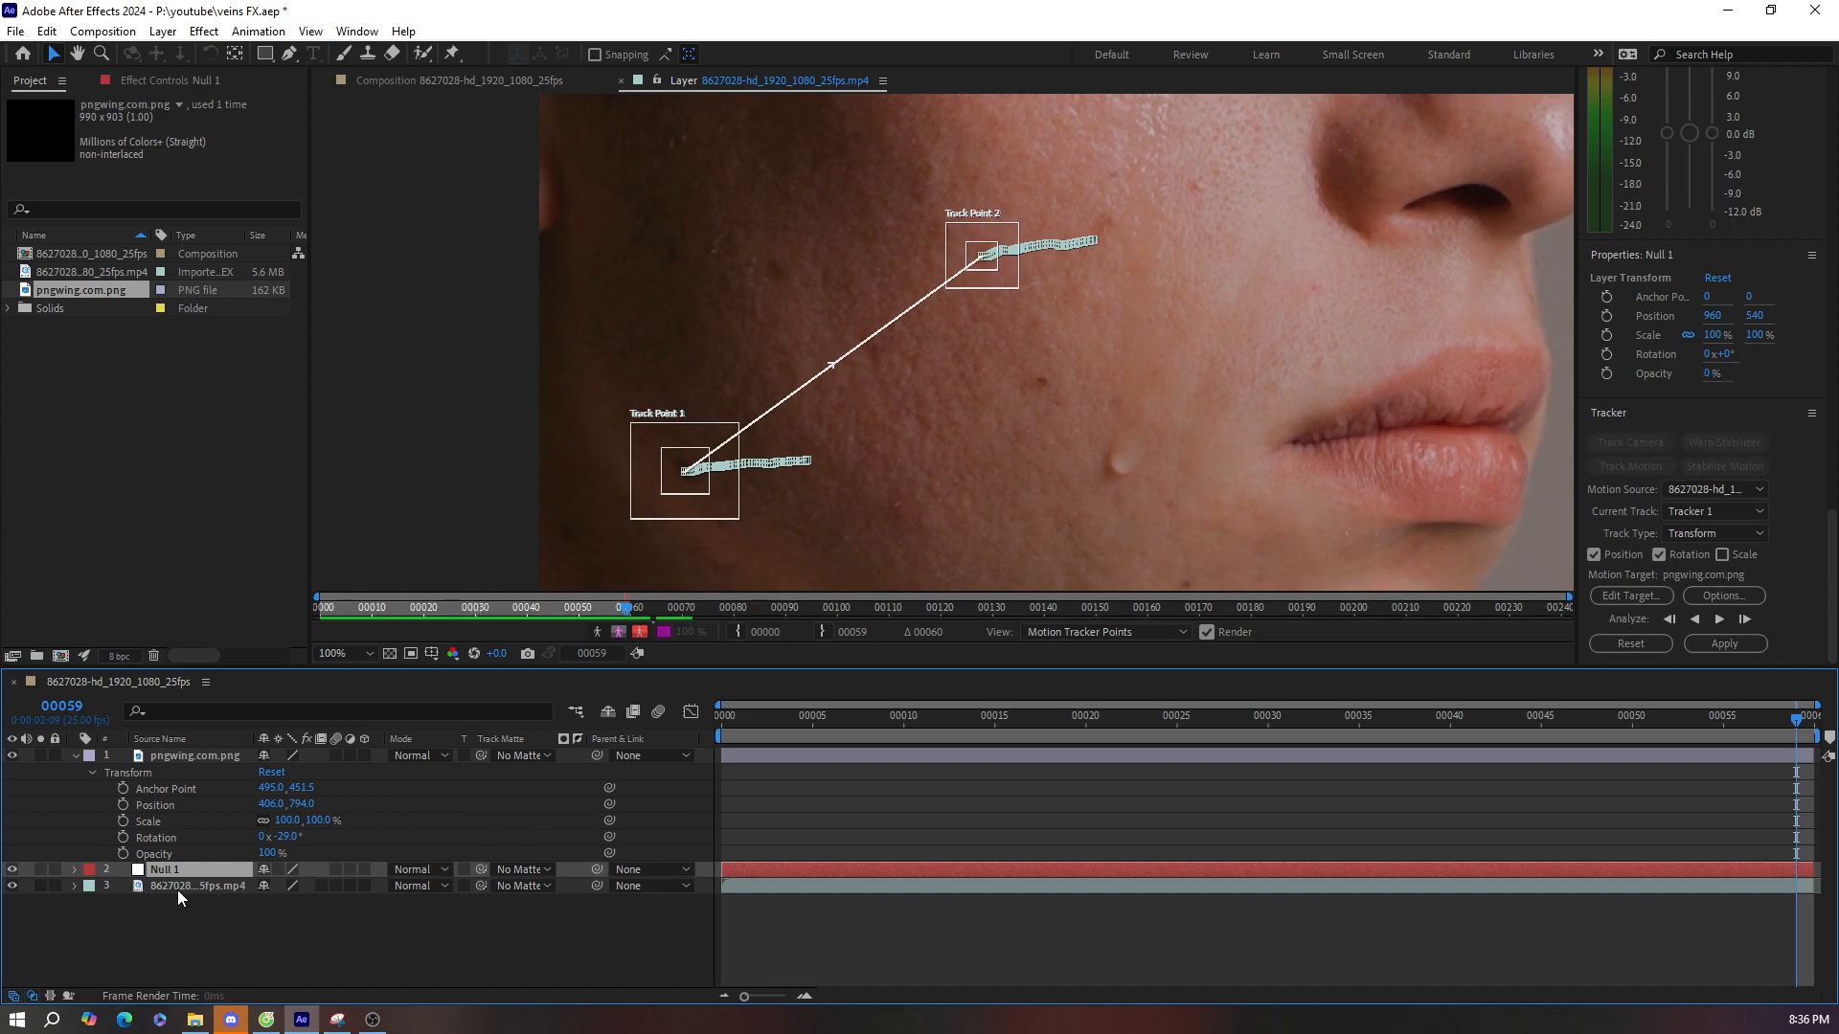
pyautogui.click(77, 755)
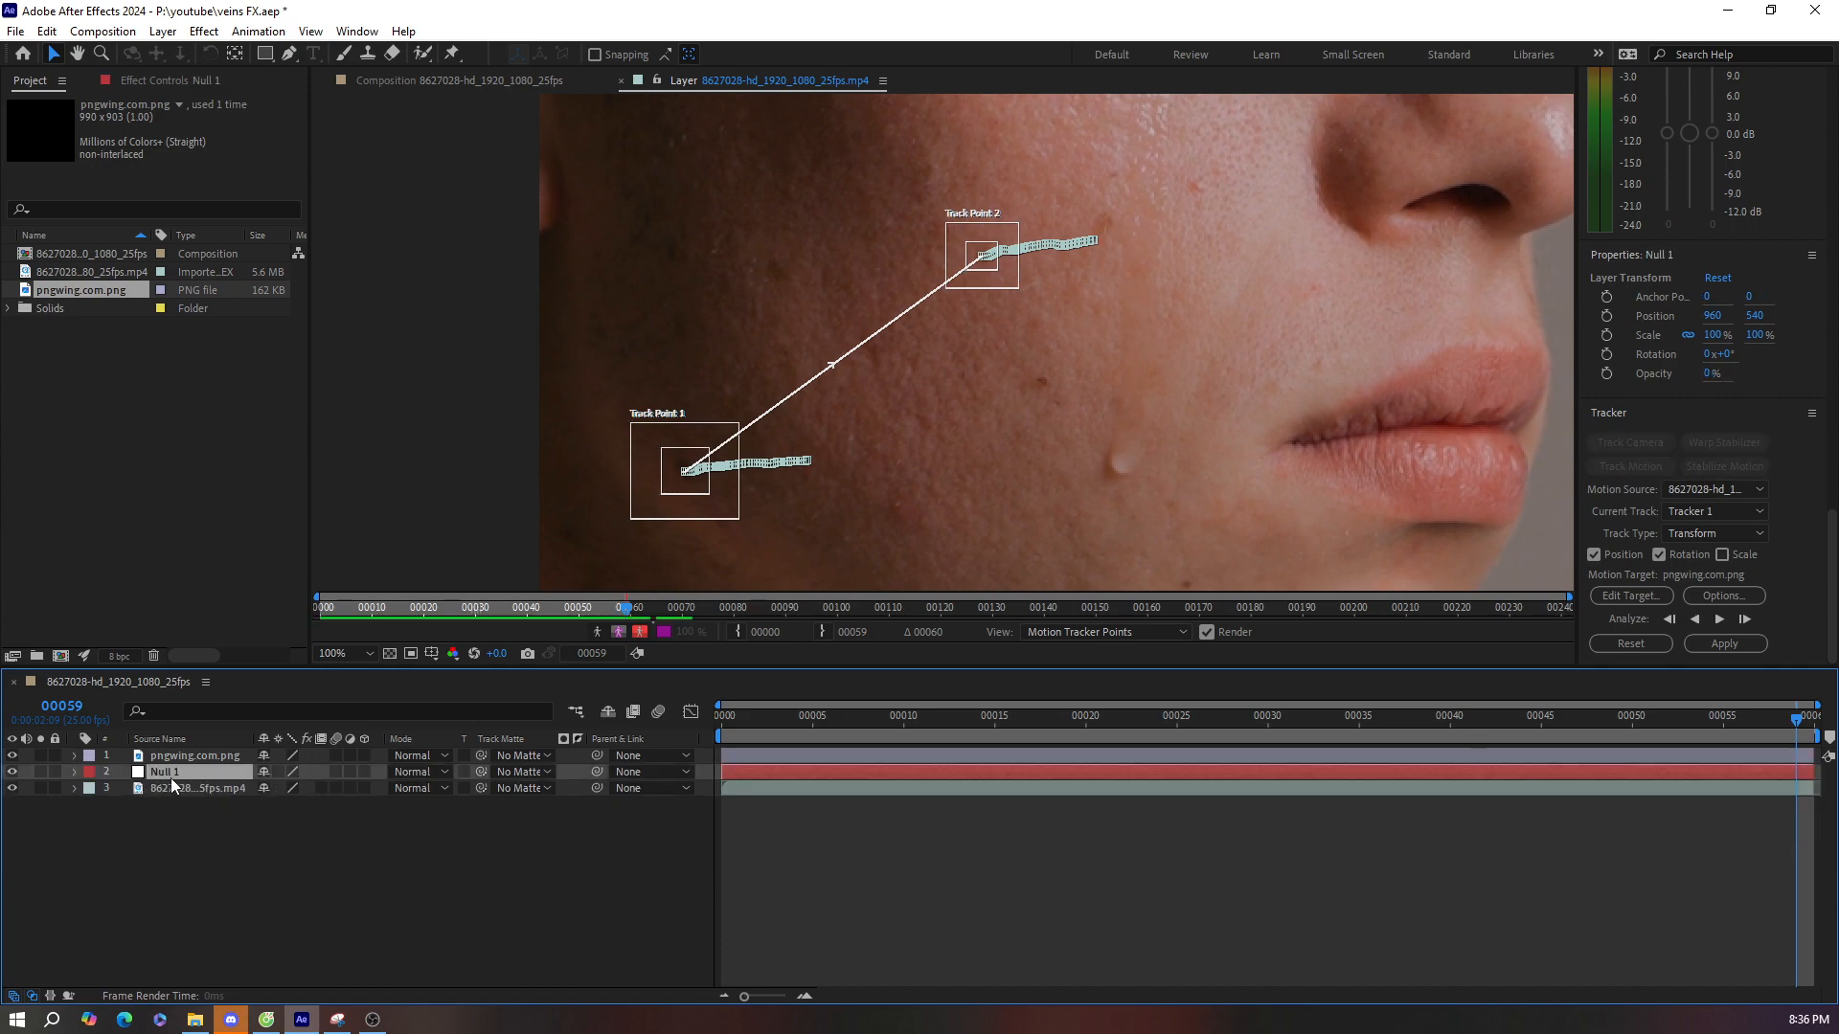
# Step: Set the tracker's motion target to Null 1 and apply the tracking data to it
pyautogui.click(1630, 595)
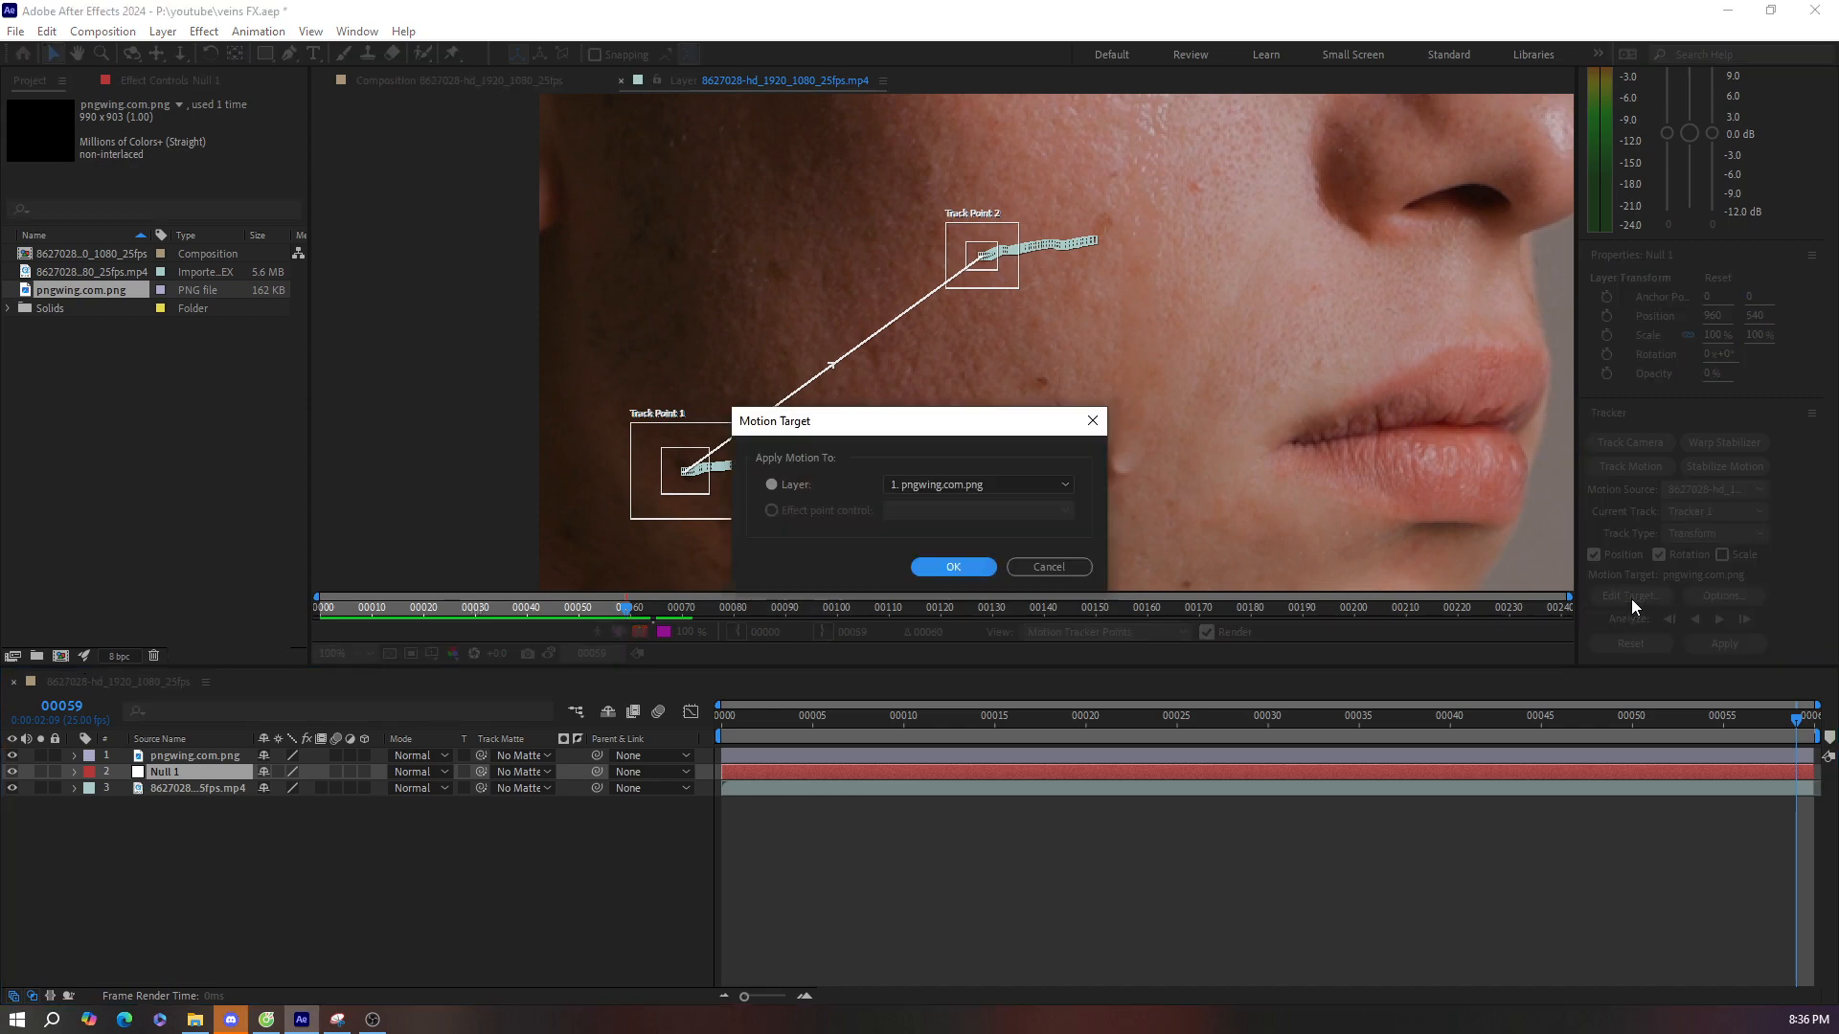
pyautogui.click(968, 487)
pyautogui.click(914, 527)
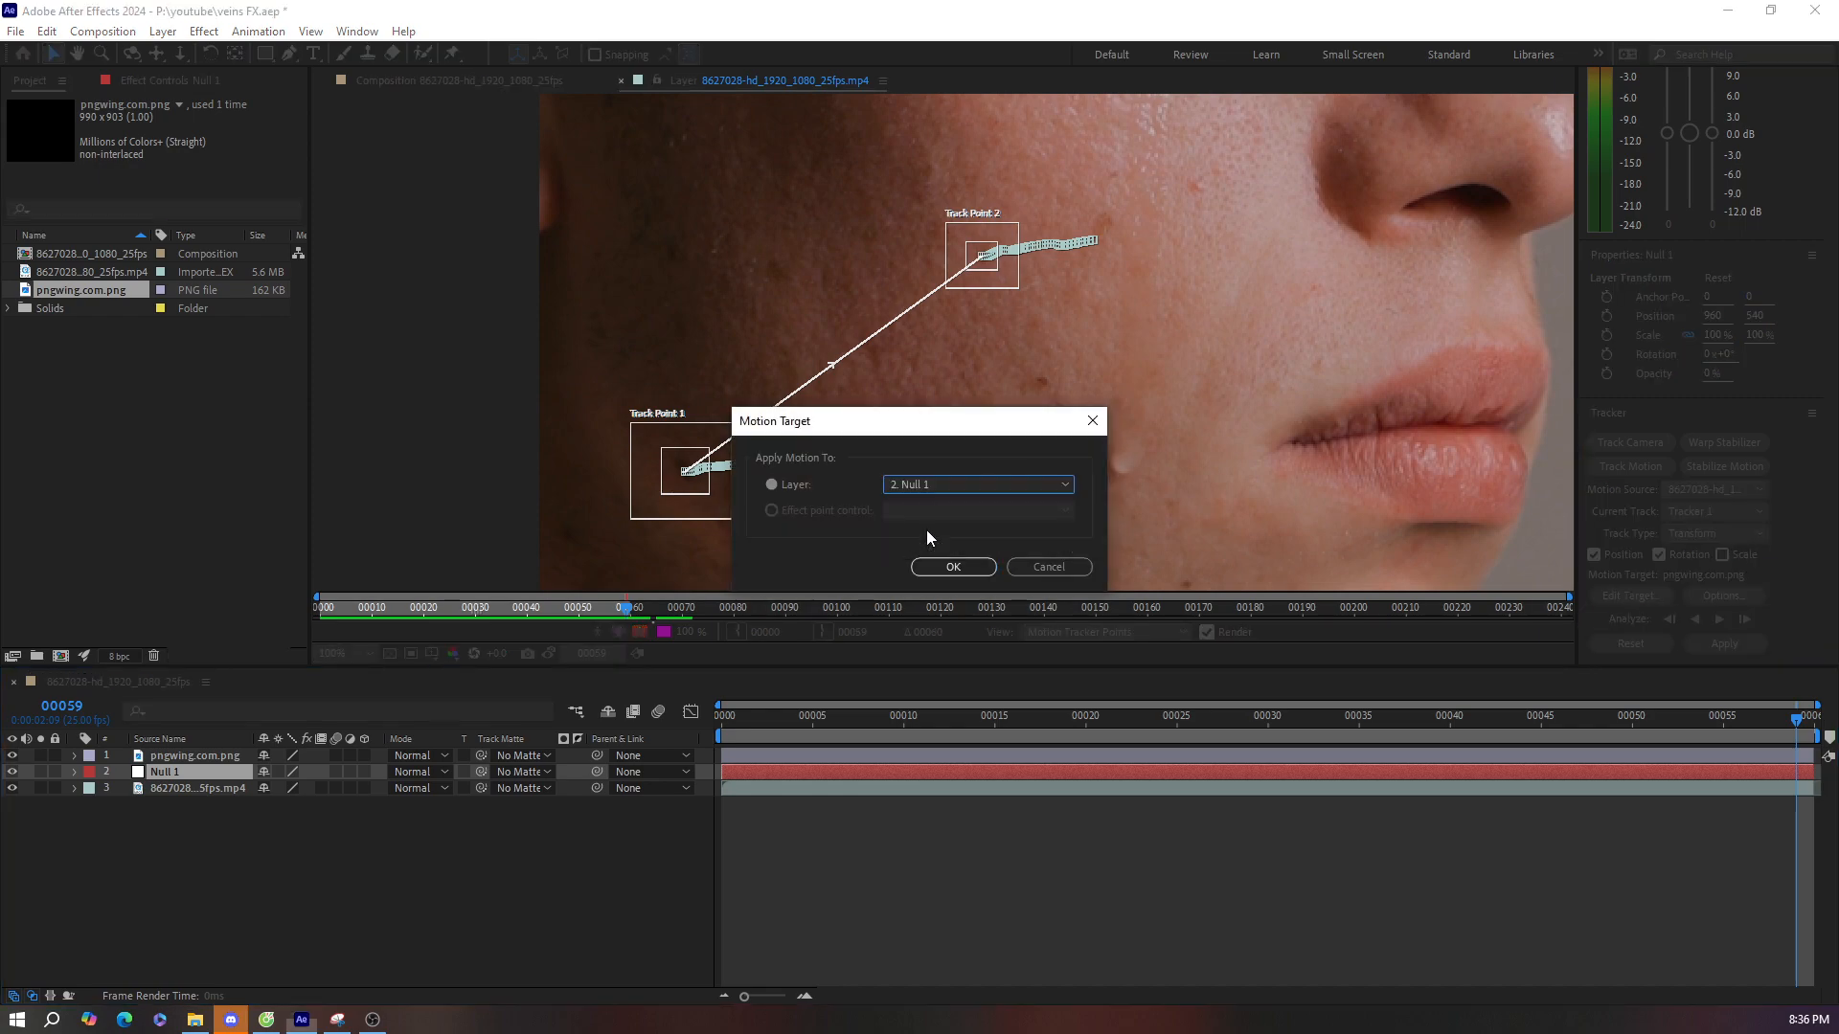
pyautogui.click(956, 569)
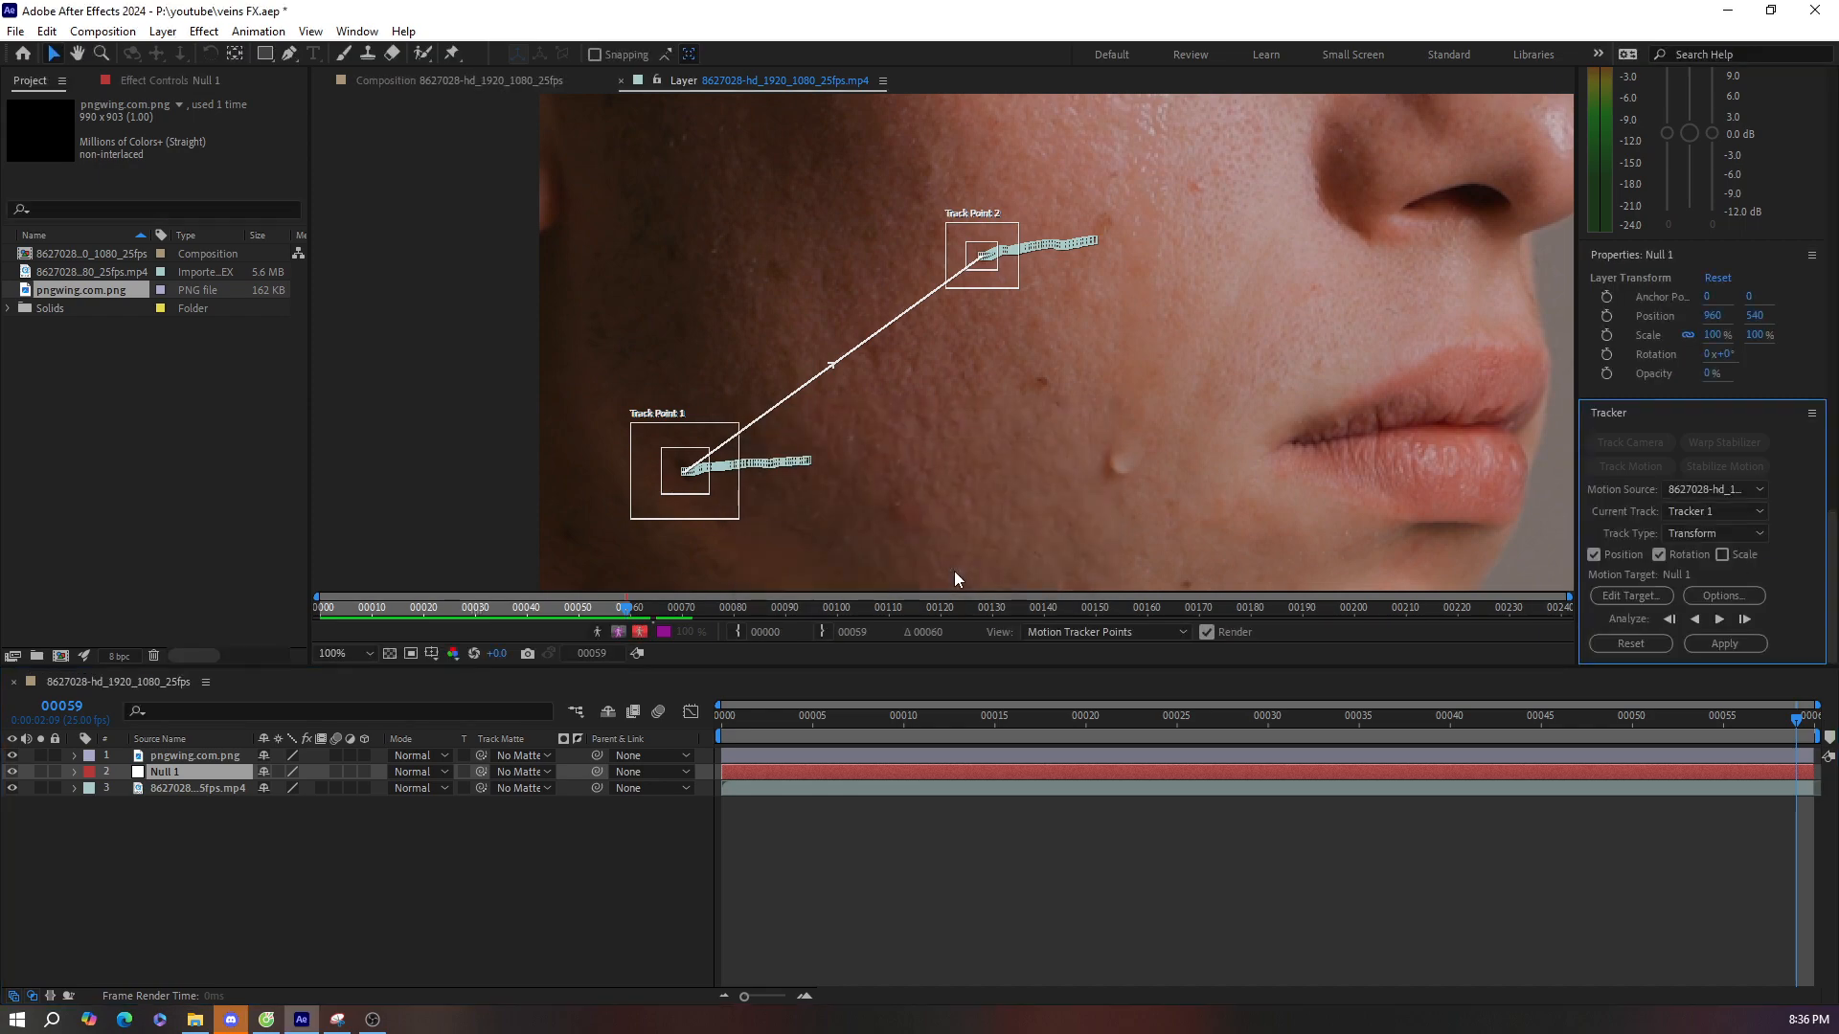
pyautogui.click(1733, 643)
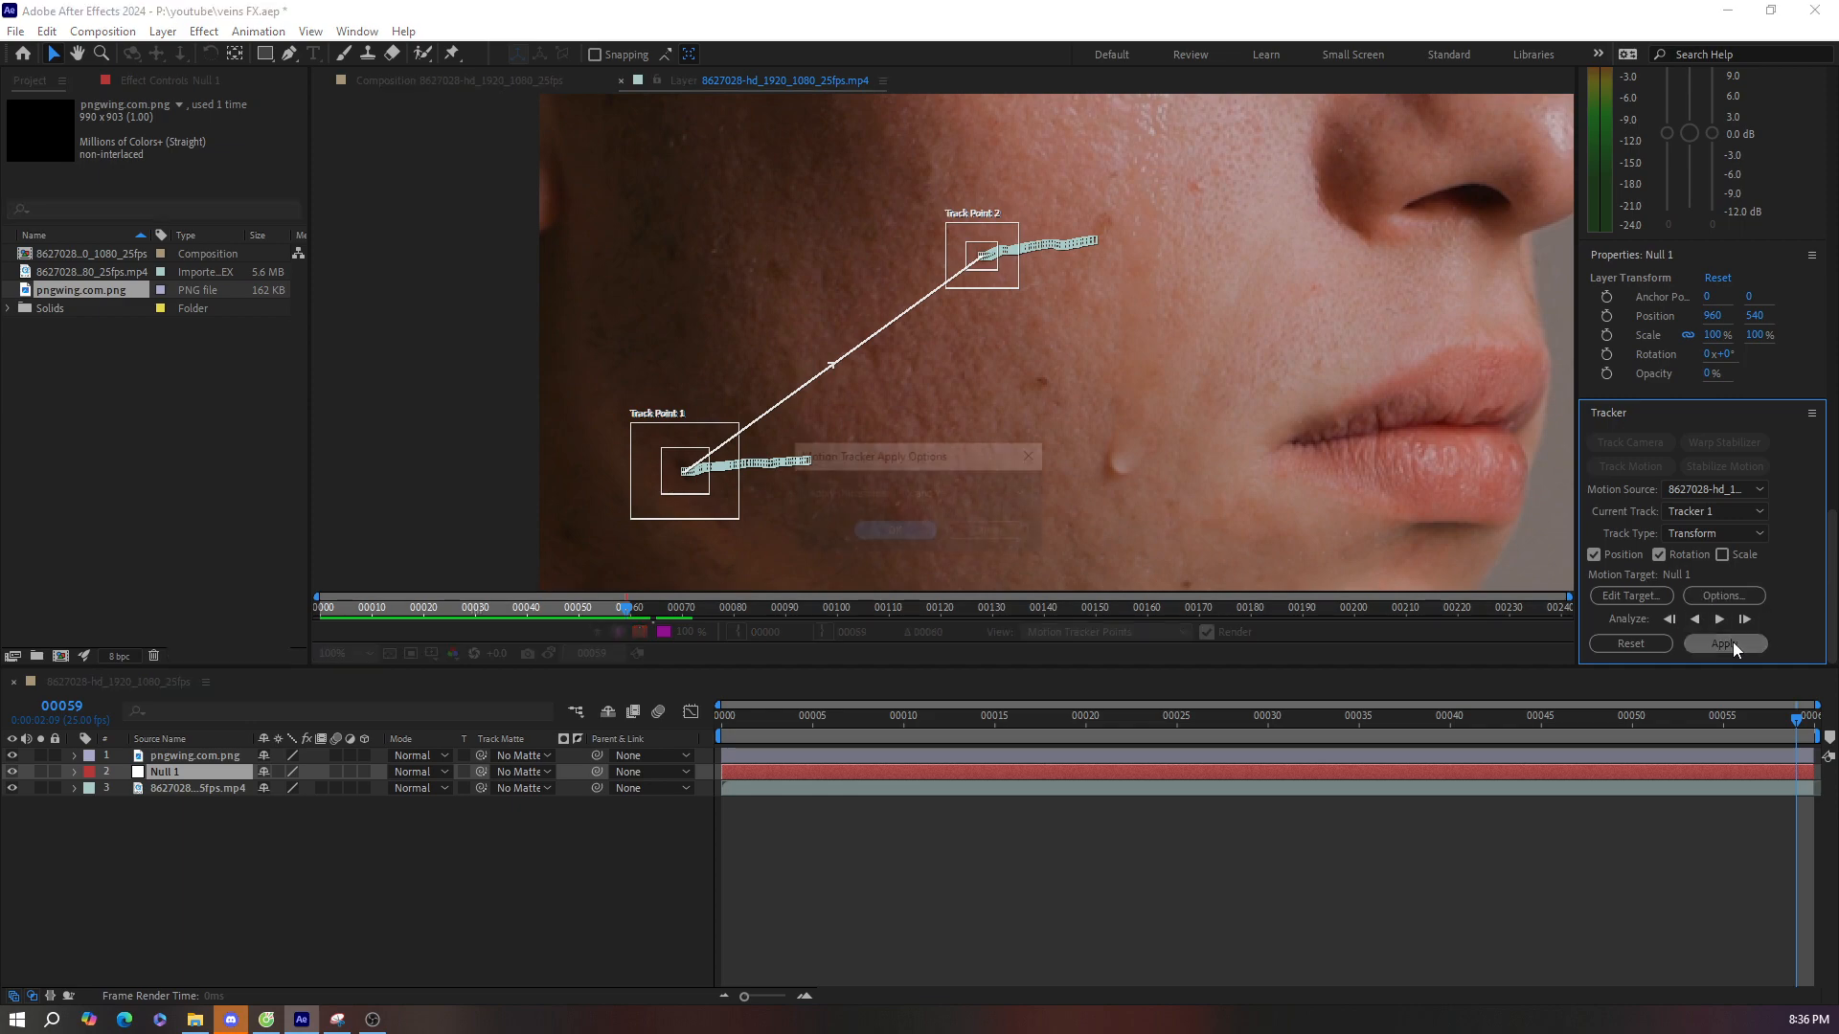
pyautogui.click(912, 528)
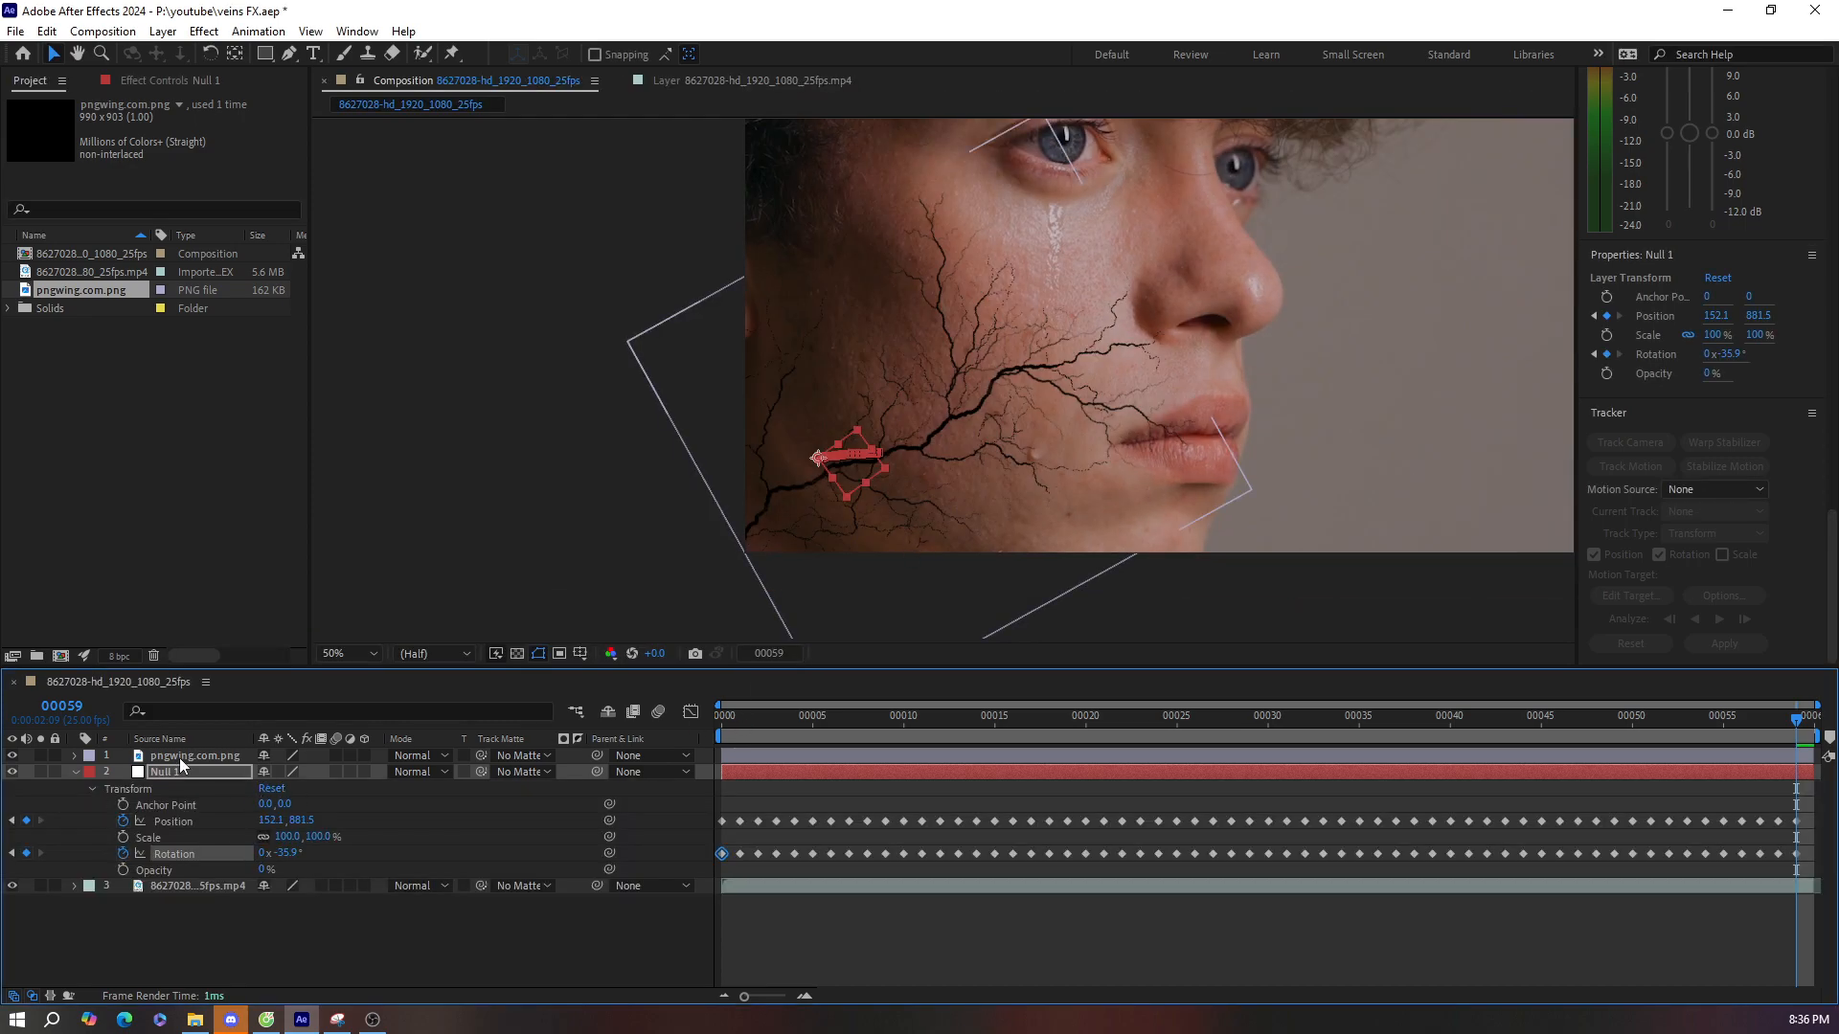
# Step: Try to parent the pngwing.com.png layer to Null 1 at the last frame, and undo the attempt
pyautogui.click(207, 757)
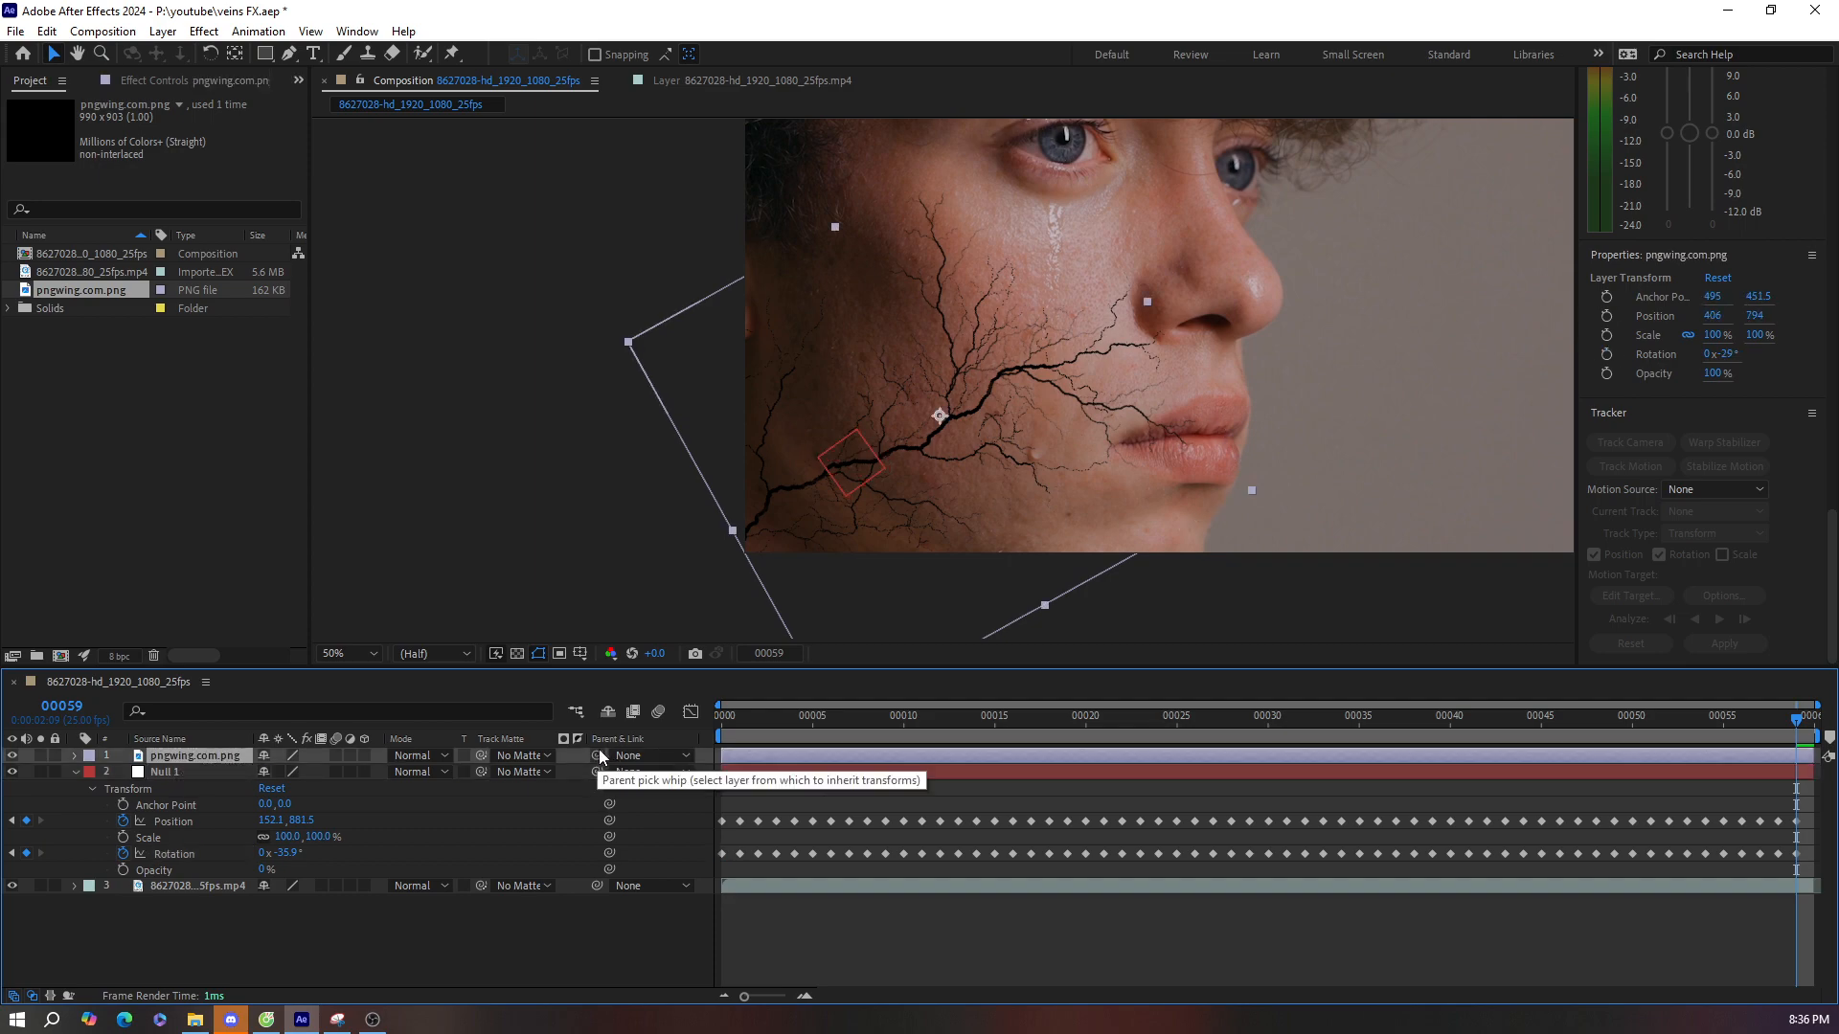
pyautogui.moveTo(600, 755); pyautogui.dragTo(189, 770)
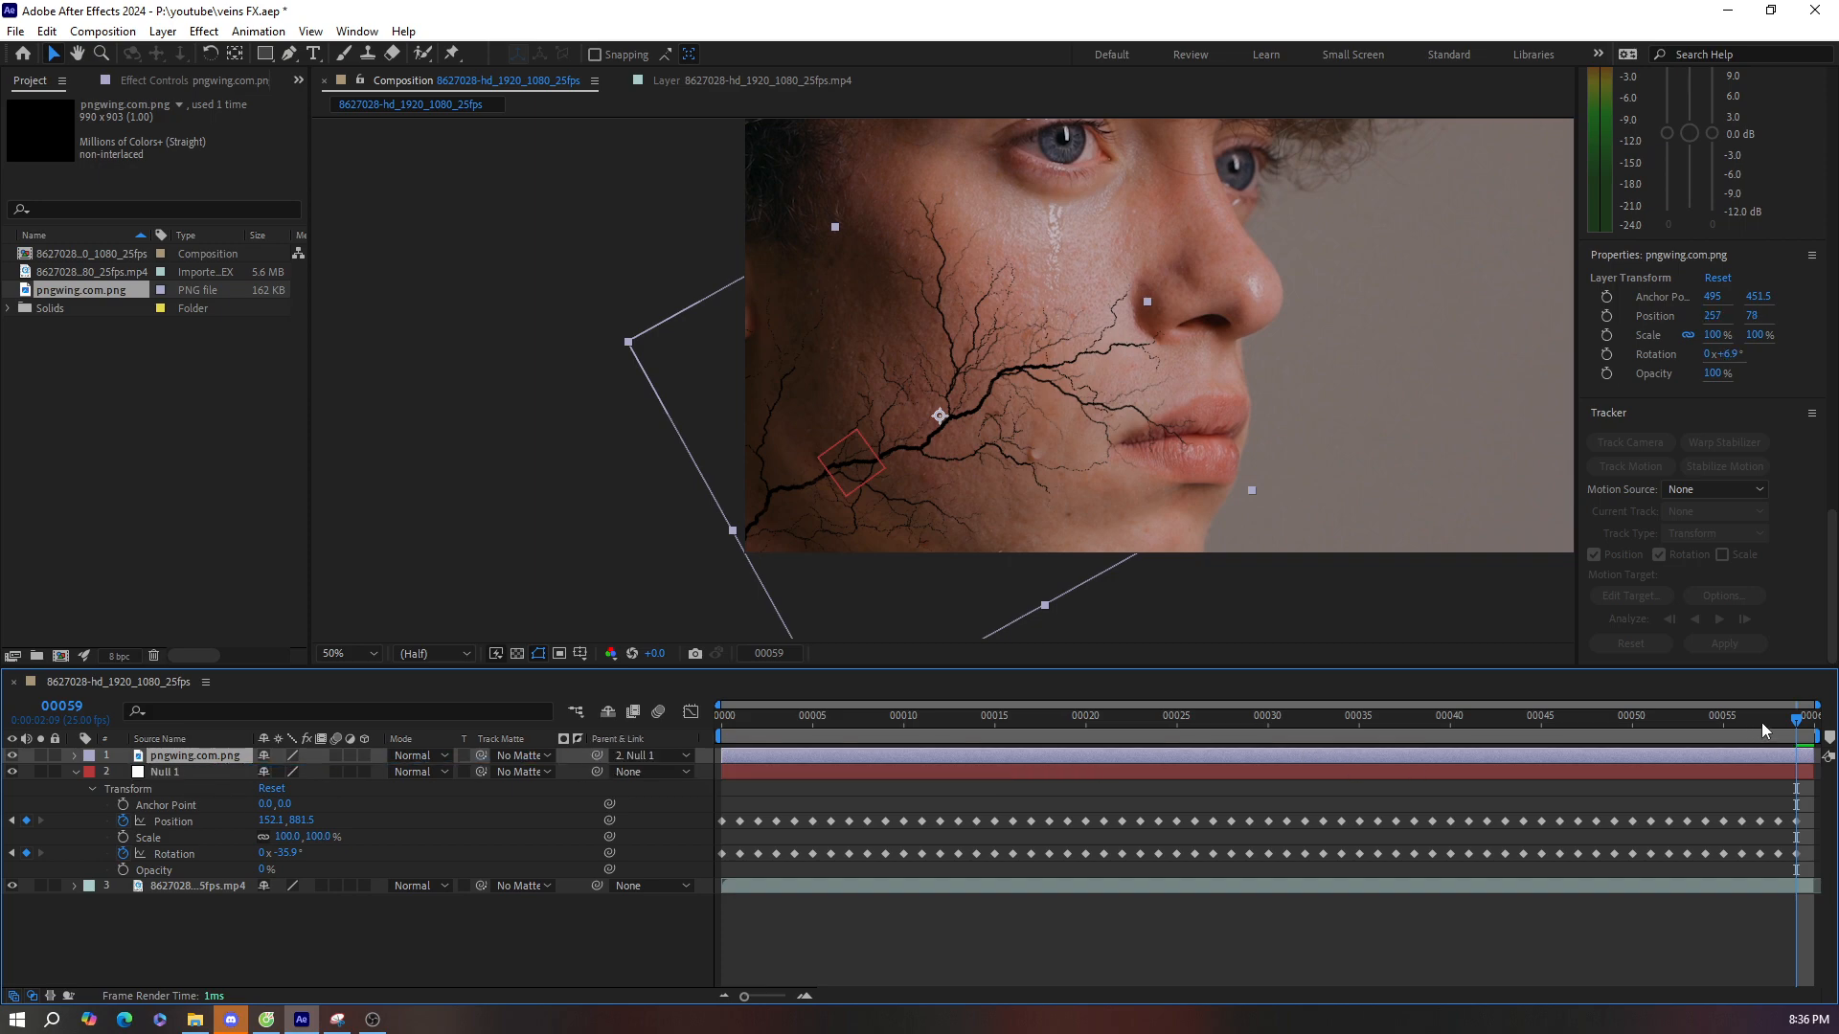
pyautogui.moveTo(1761, 722); pyautogui.dragTo(725, 735)
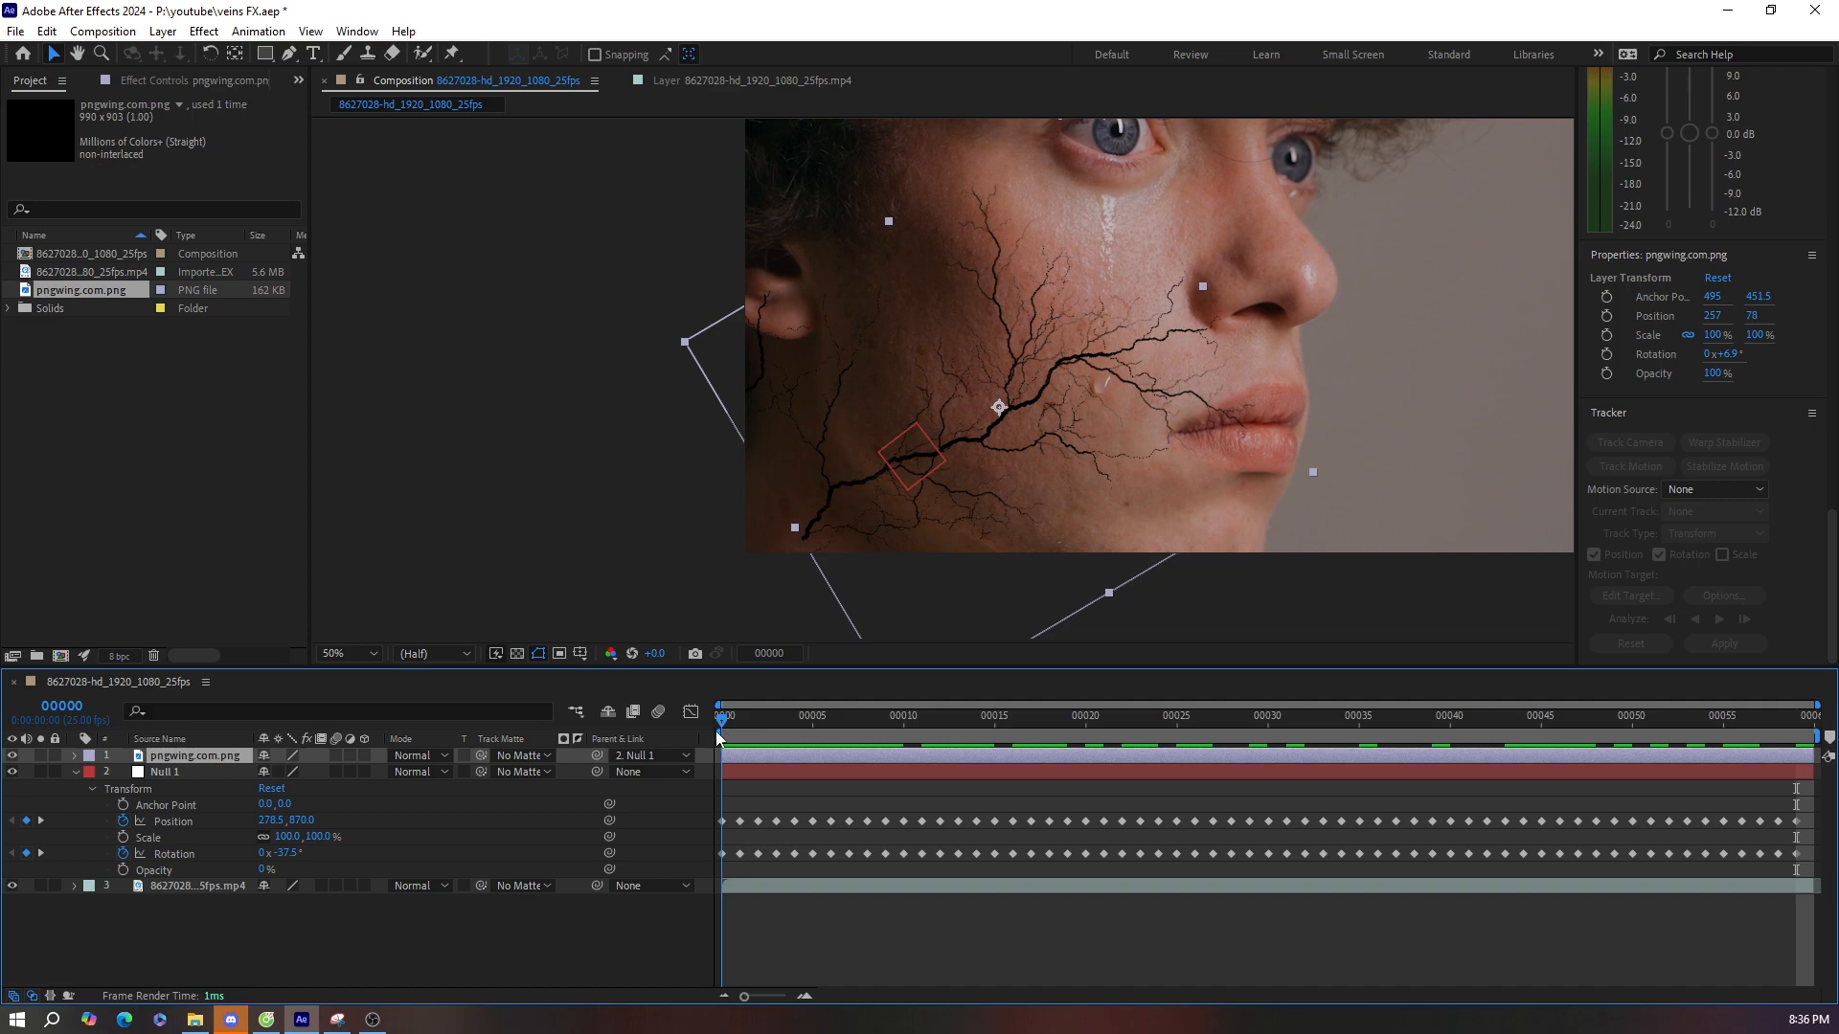
pyautogui.hotkey('ctrl', 'z')
pyautogui.press('End')
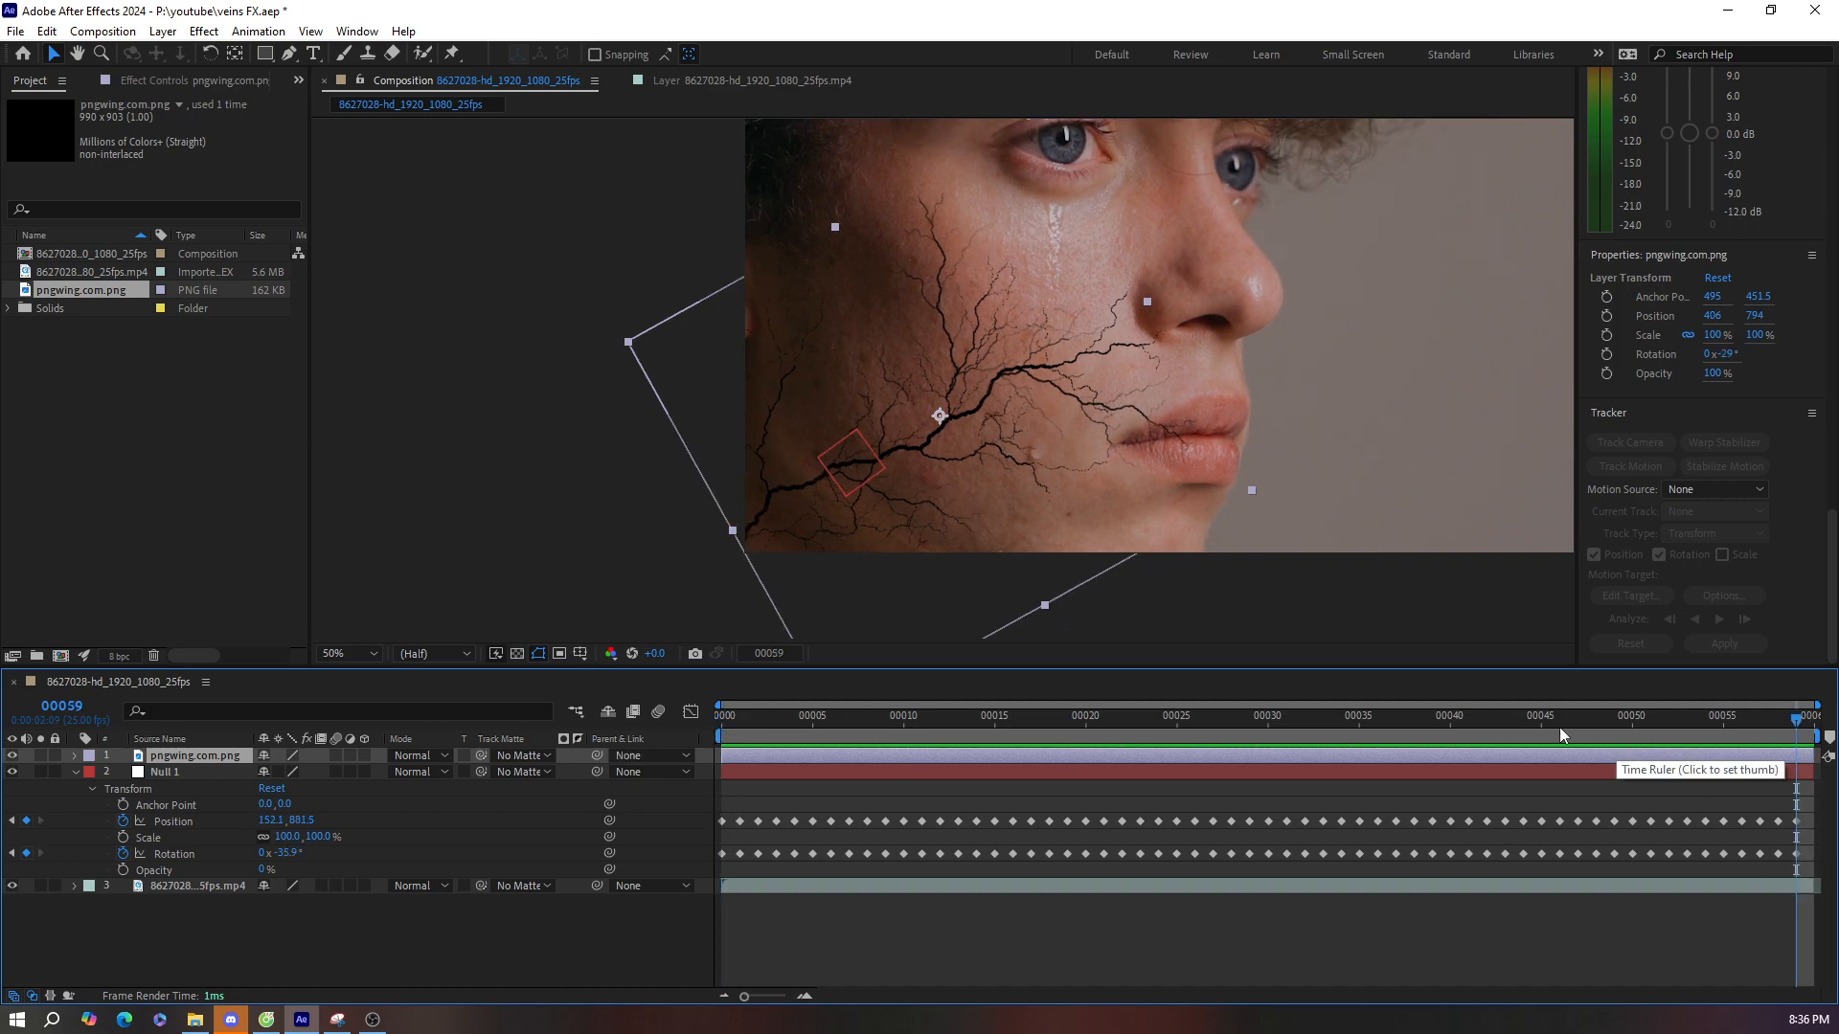
# Step: Parent the pngwing.com.png layer to Null 1 at frame 0, scrub through the result and collapse the null's properties
pyautogui.moveTo(1560, 730); pyautogui.dragTo(640, 734)
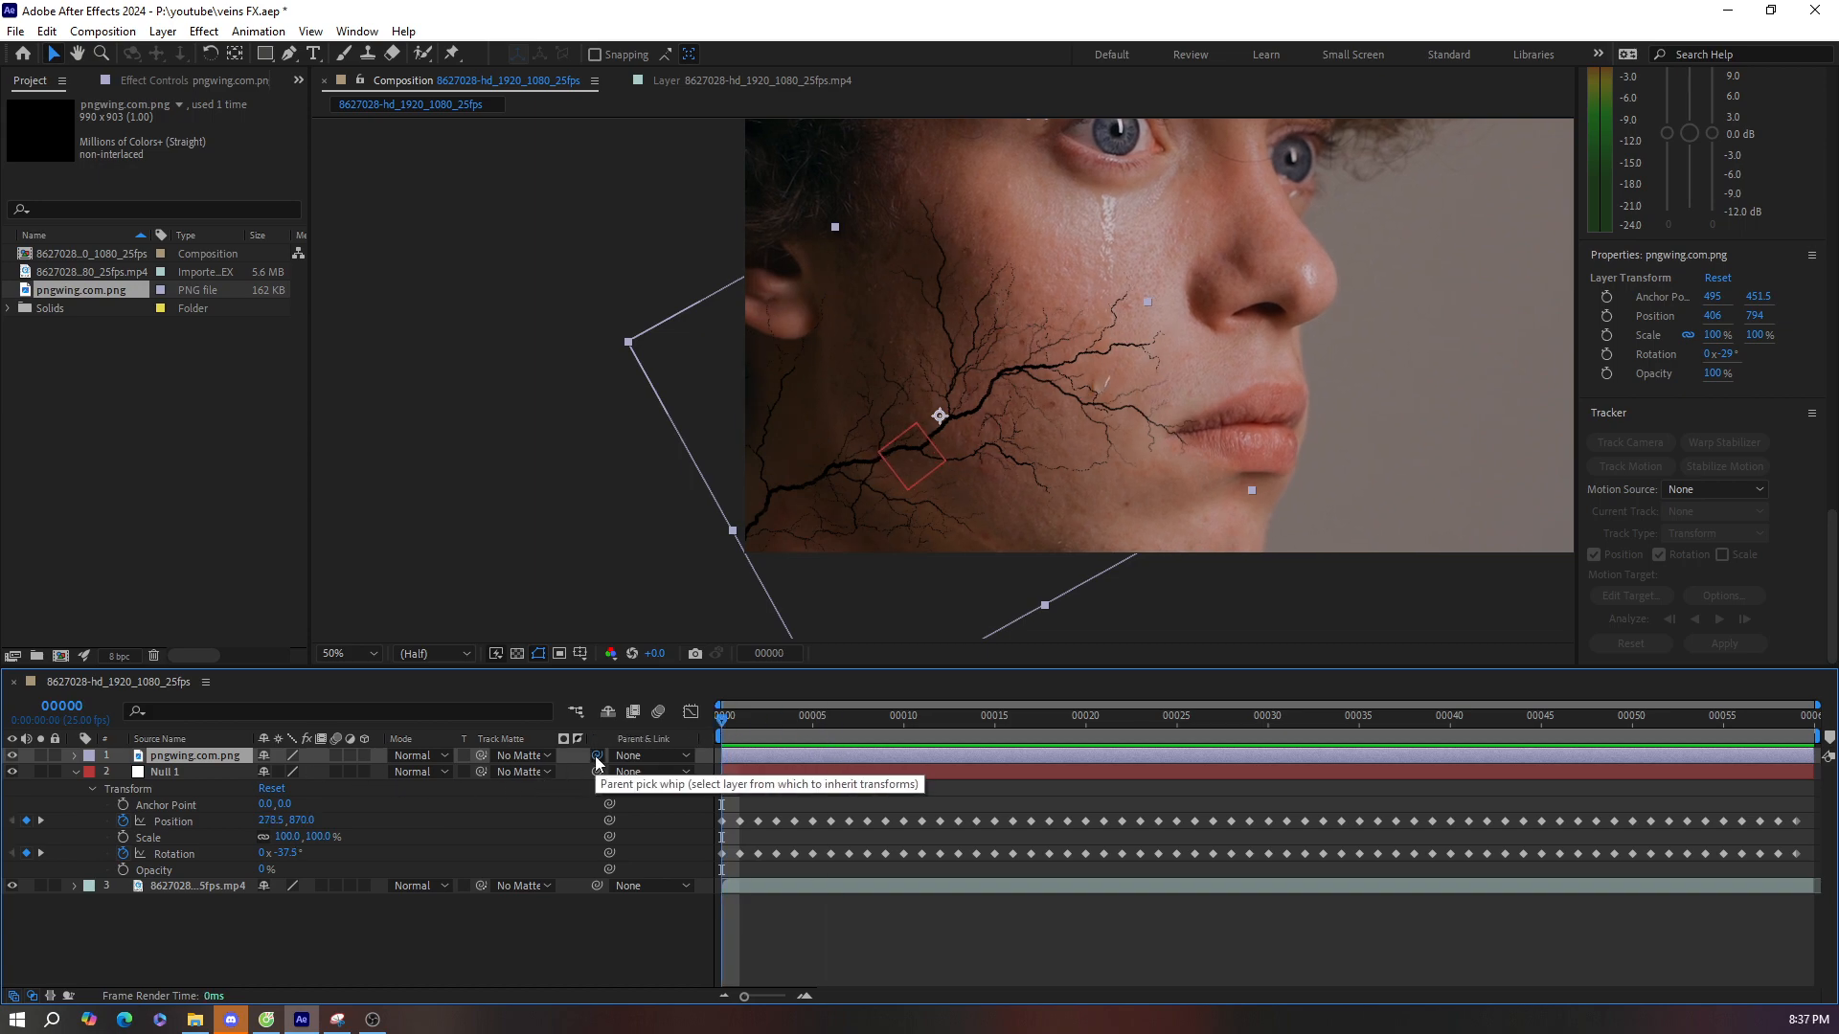
pyautogui.moveTo(607, 756); pyautogui.dragTo(172, 774)
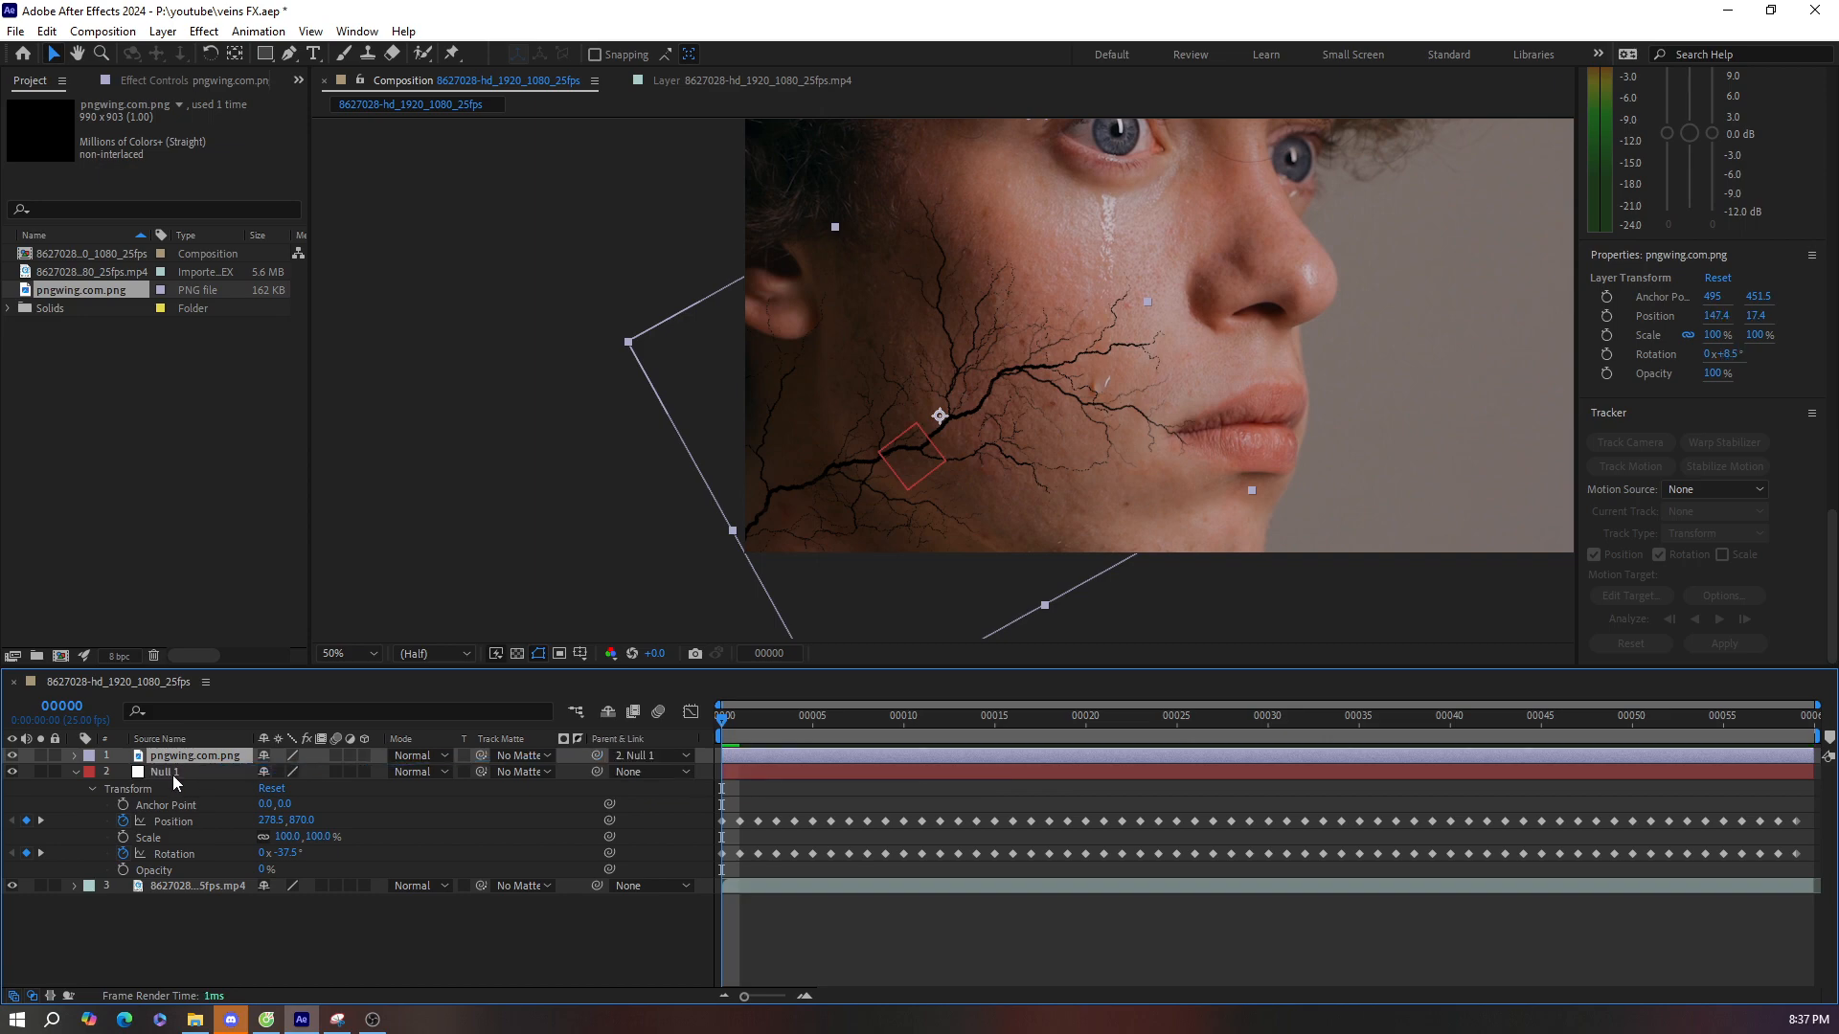
pyautogui.moveTo(728, 716); pyautogui.dragTo(685, 872)
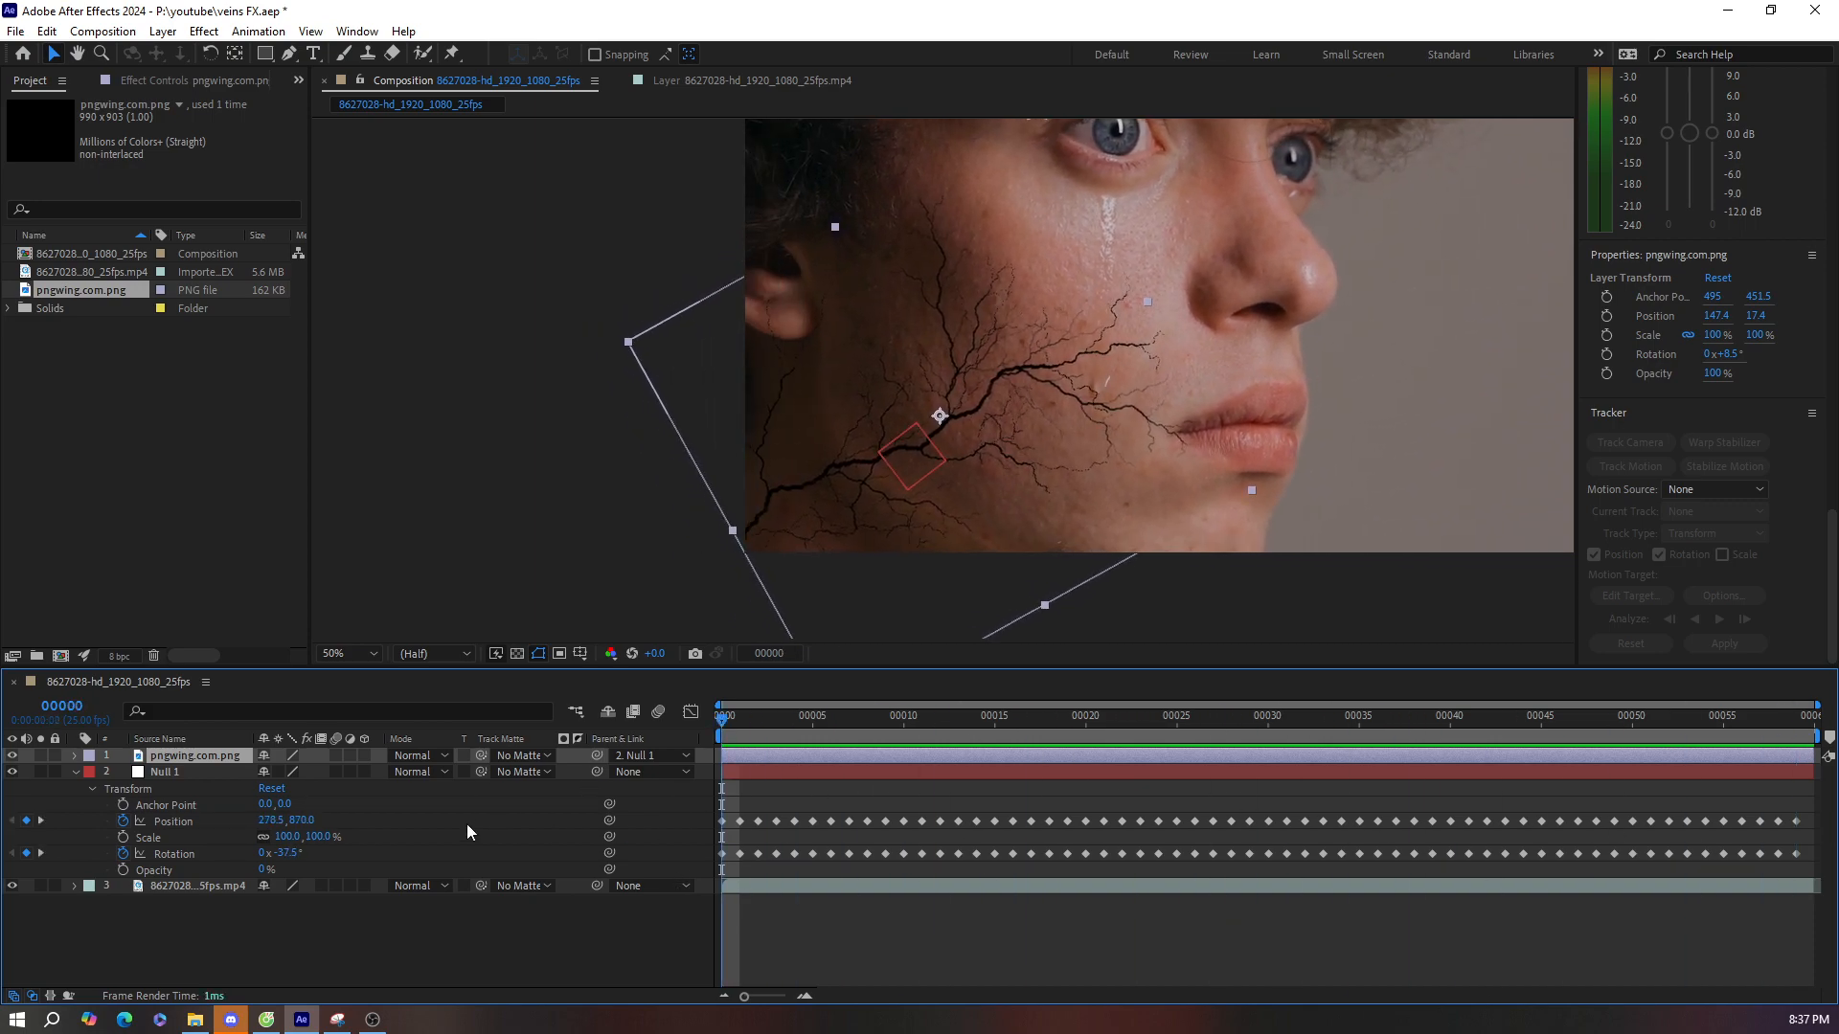
pyautogui.click(77, 773)
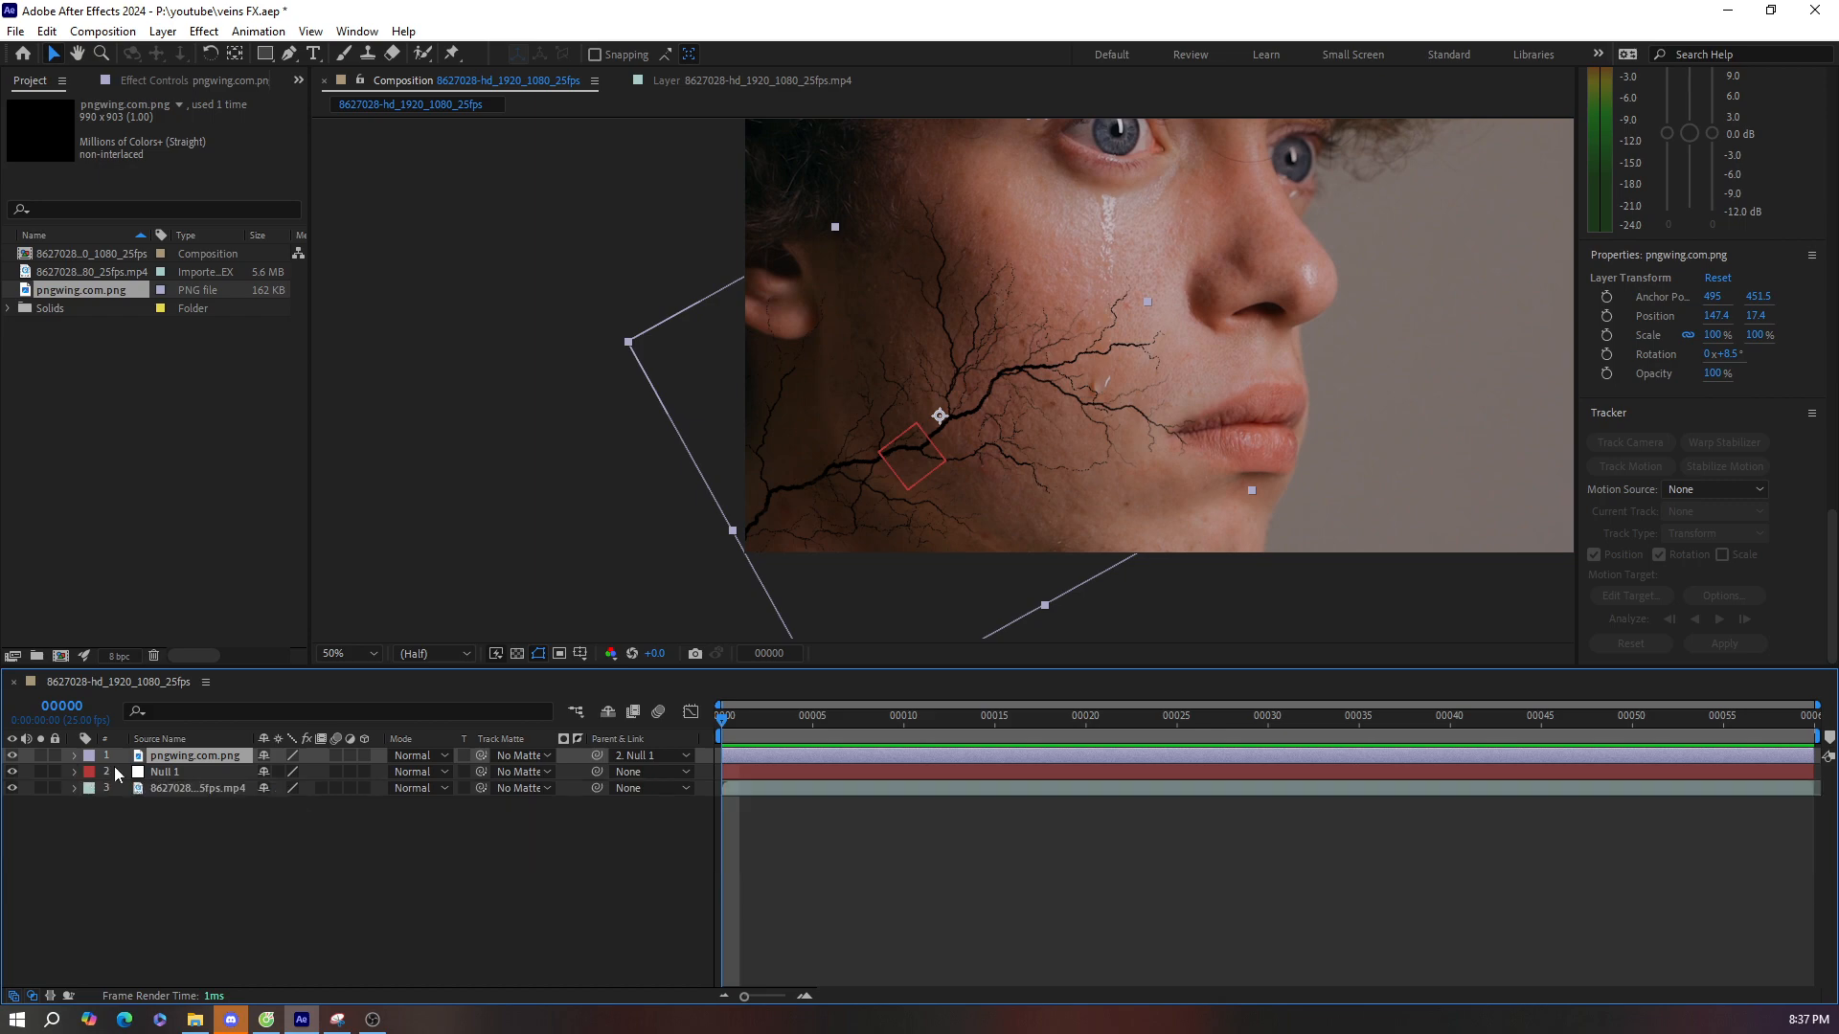
# Step: Hide the pngwing.com.png vein layer in the composition
pyautogui.keyDown('ctrl'); pyautogui.click(168, 774); pyautogui.keyUp('ctrl')
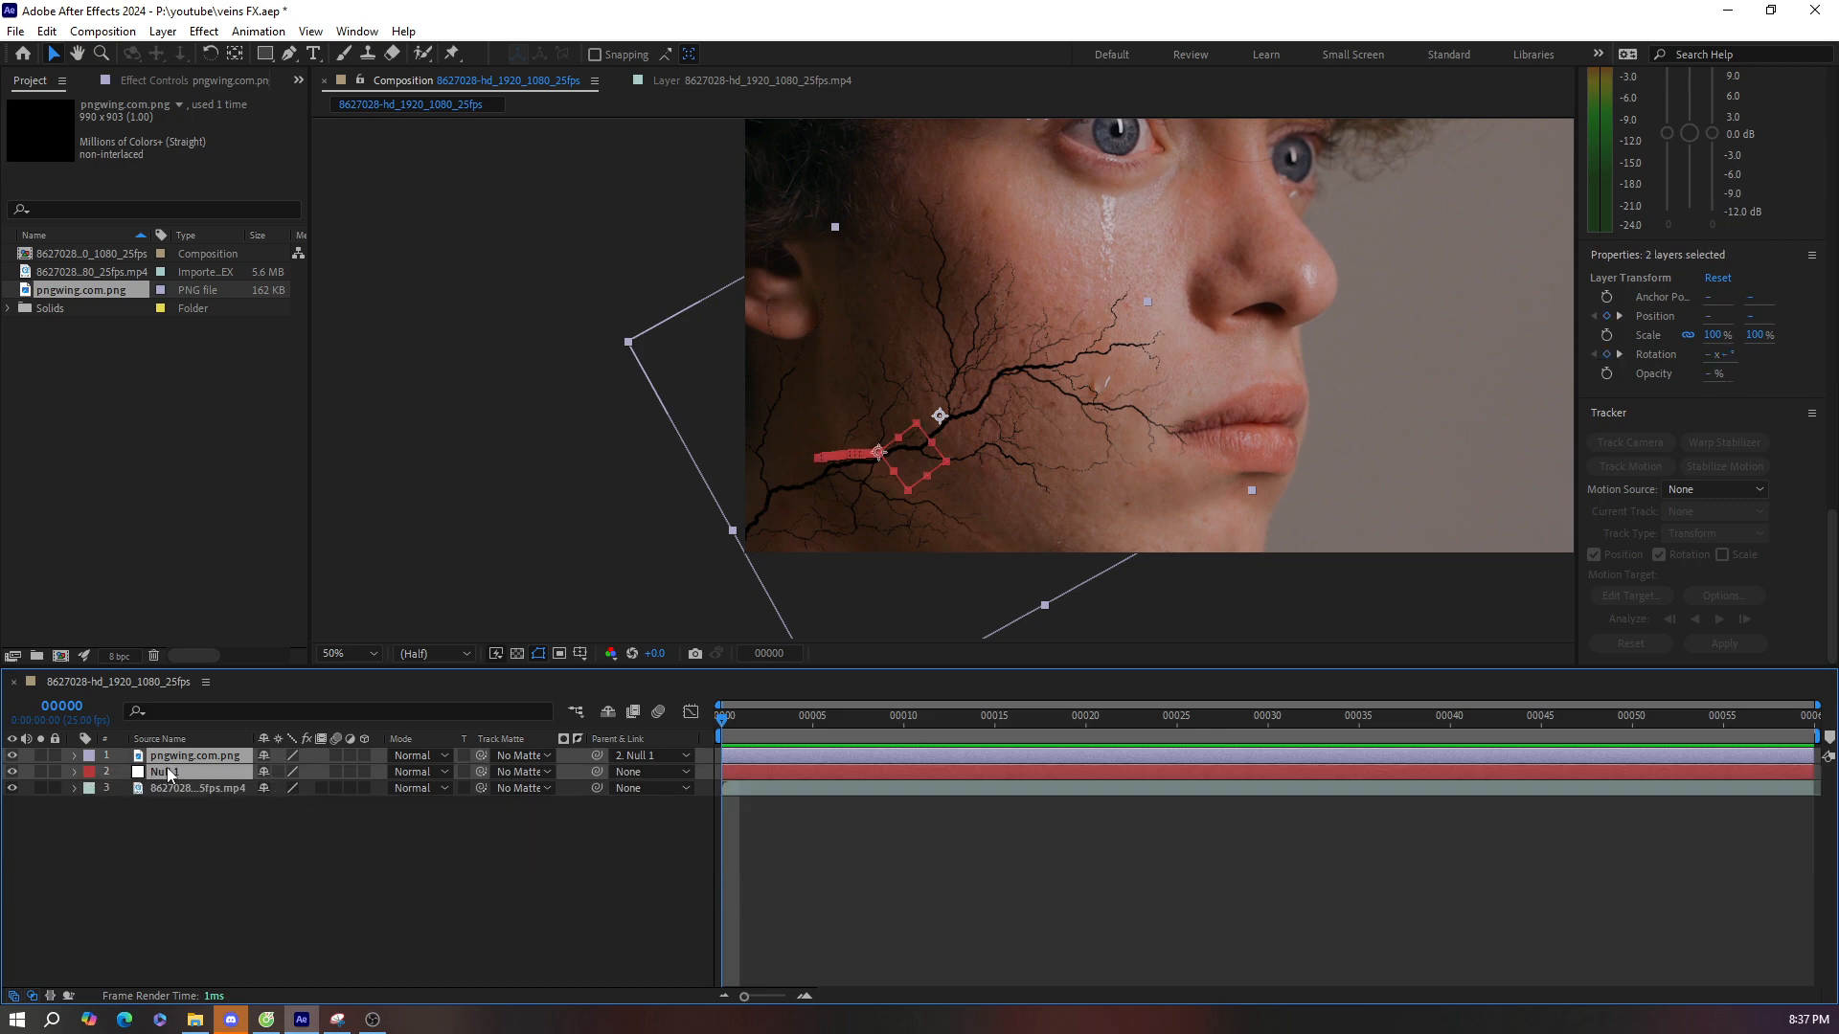
pyautogui.click(221, 825)
pyautogui.click(166, 758)
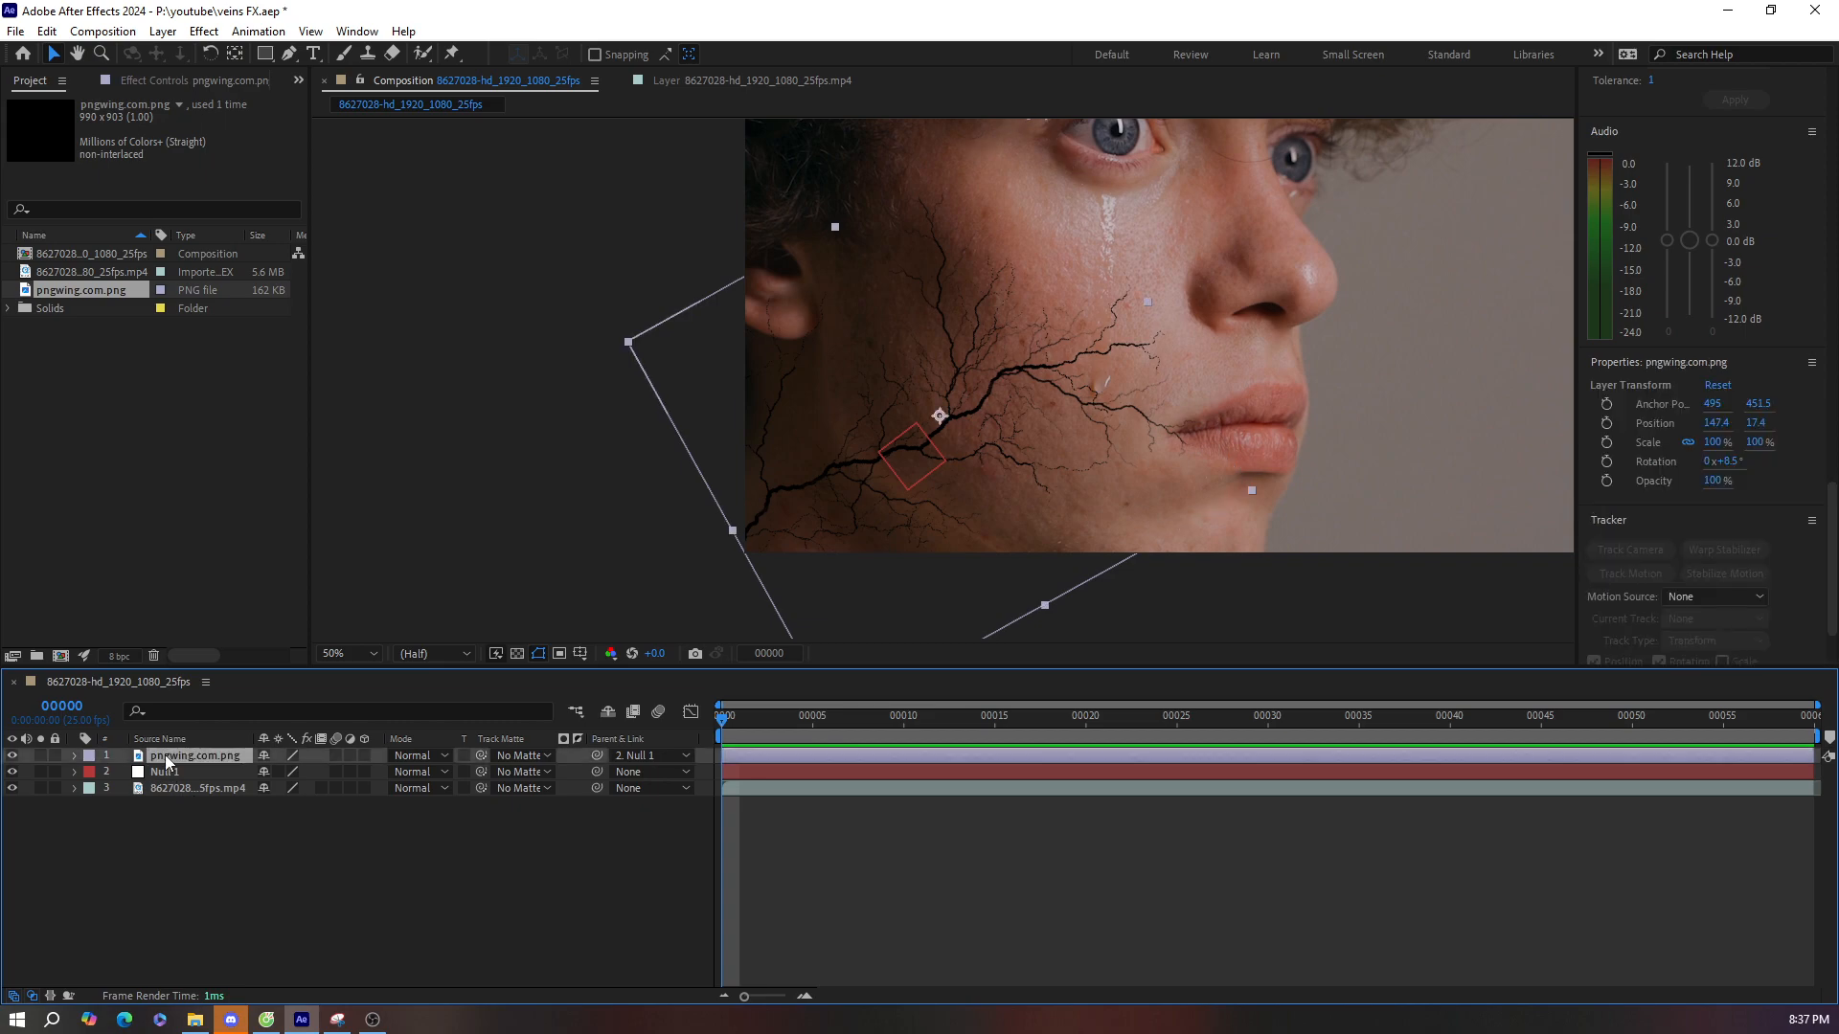
pyautogui.click(12, 756)
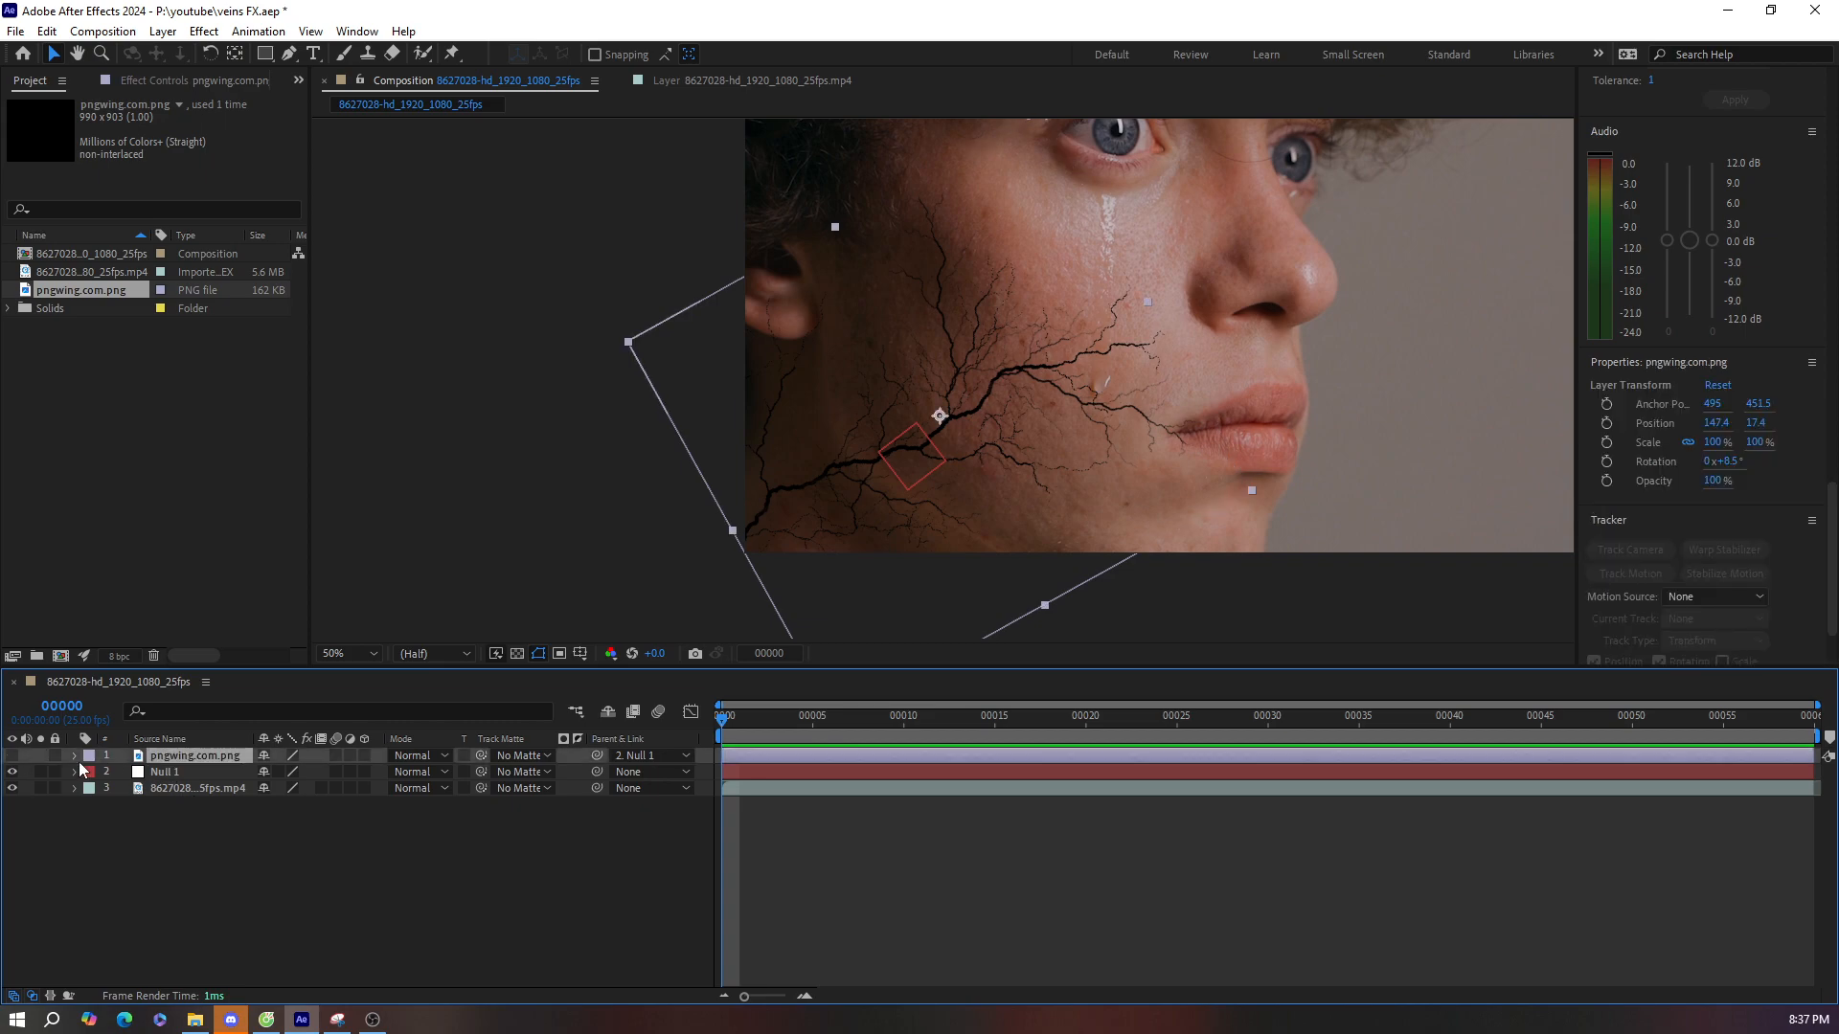
# Step: Pre-compose the pngwing.com.png and Null 1 layers into a composition named veins_alpha, moving all attributes into it
pyautogui.keyDown('ctrl'); pyautogui.click(167, 772); pyautogui.keyUp('ctrl')
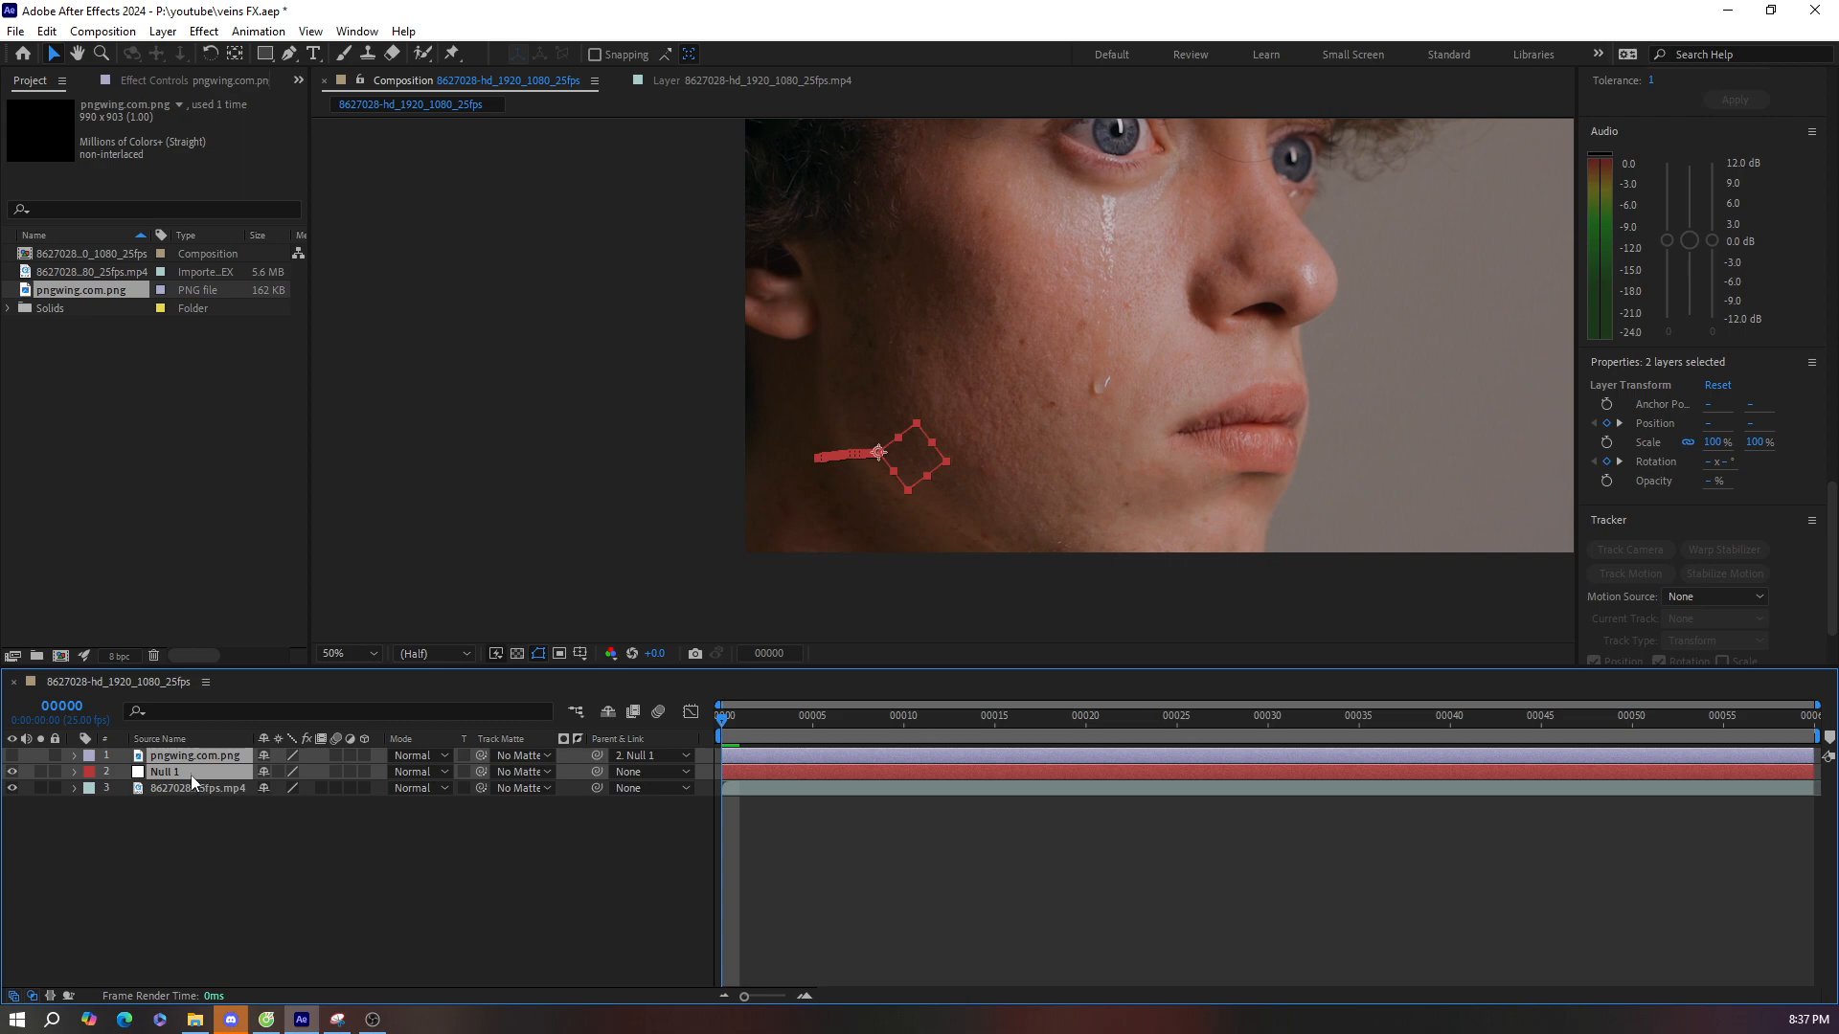
pyautogui.rightClick(191, 774)
pyautogui.moveTo(227, 539)
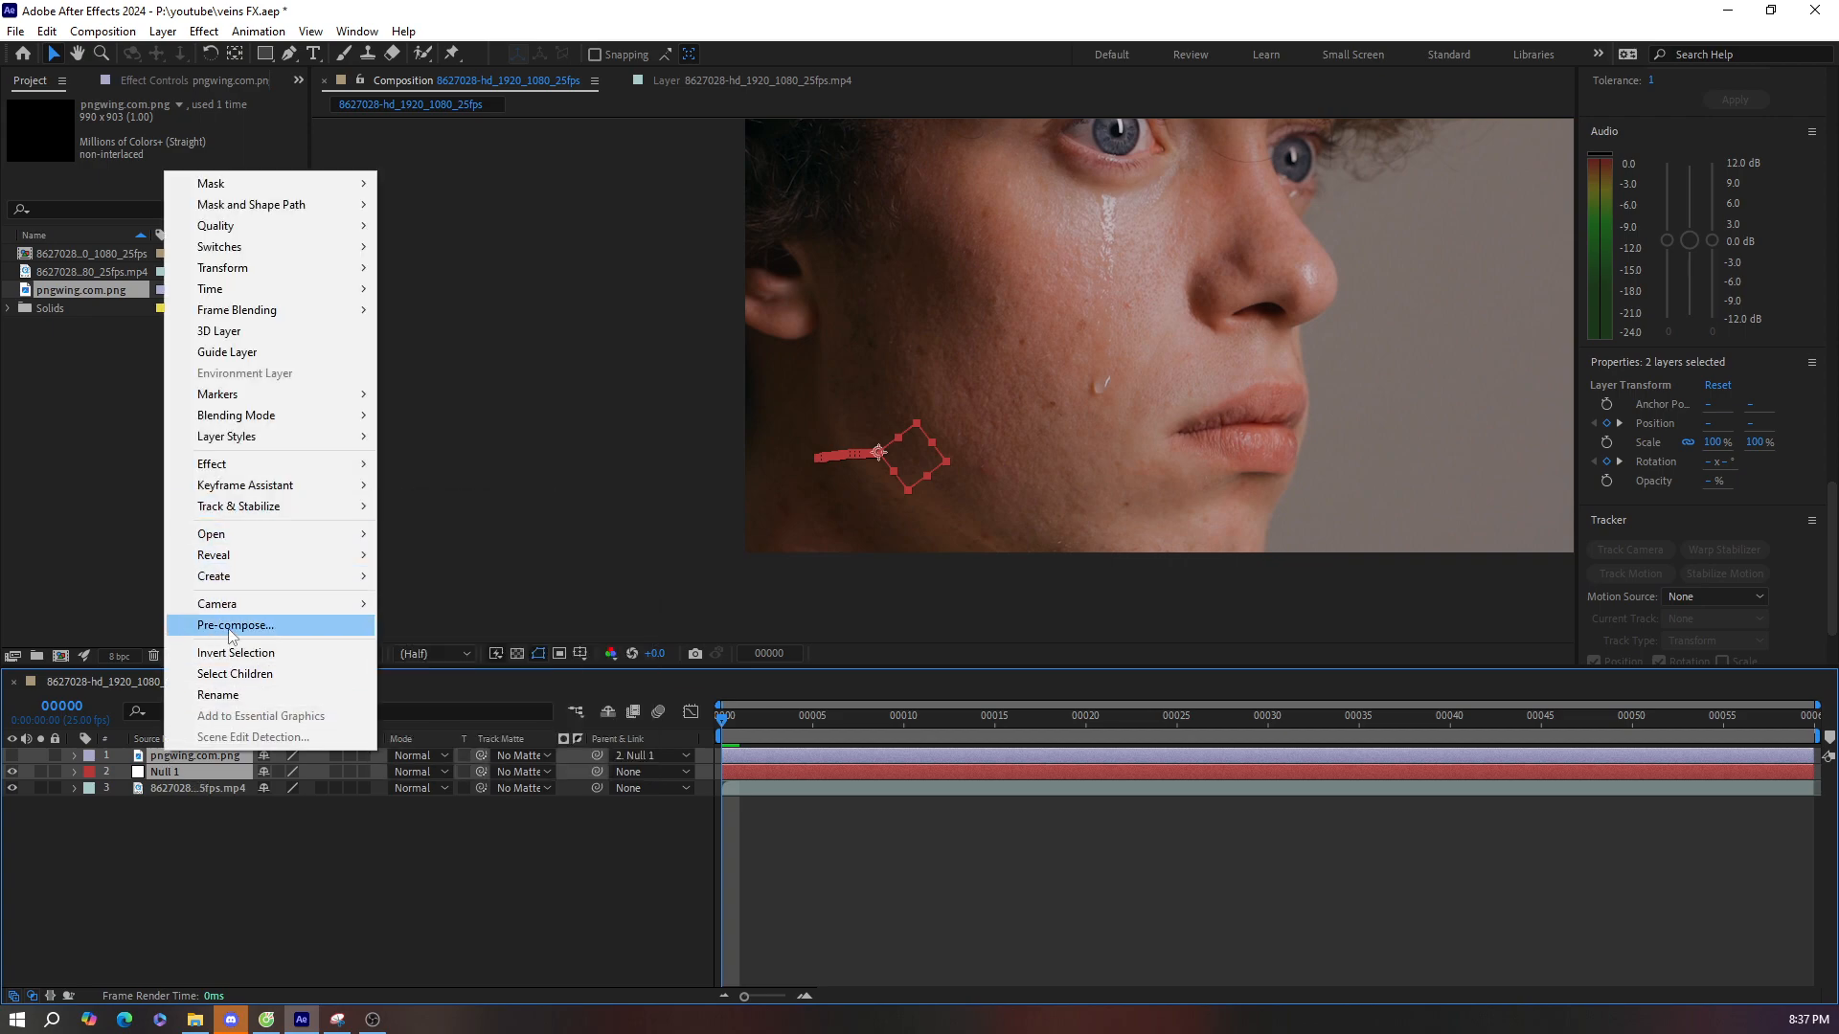
pyautogui.click(184, 825)
pyautogui.click(182, 754)
pyautogui.keyDown('shift'); pyautogui.click(164, 772); pyautogui.keyUp('shift')
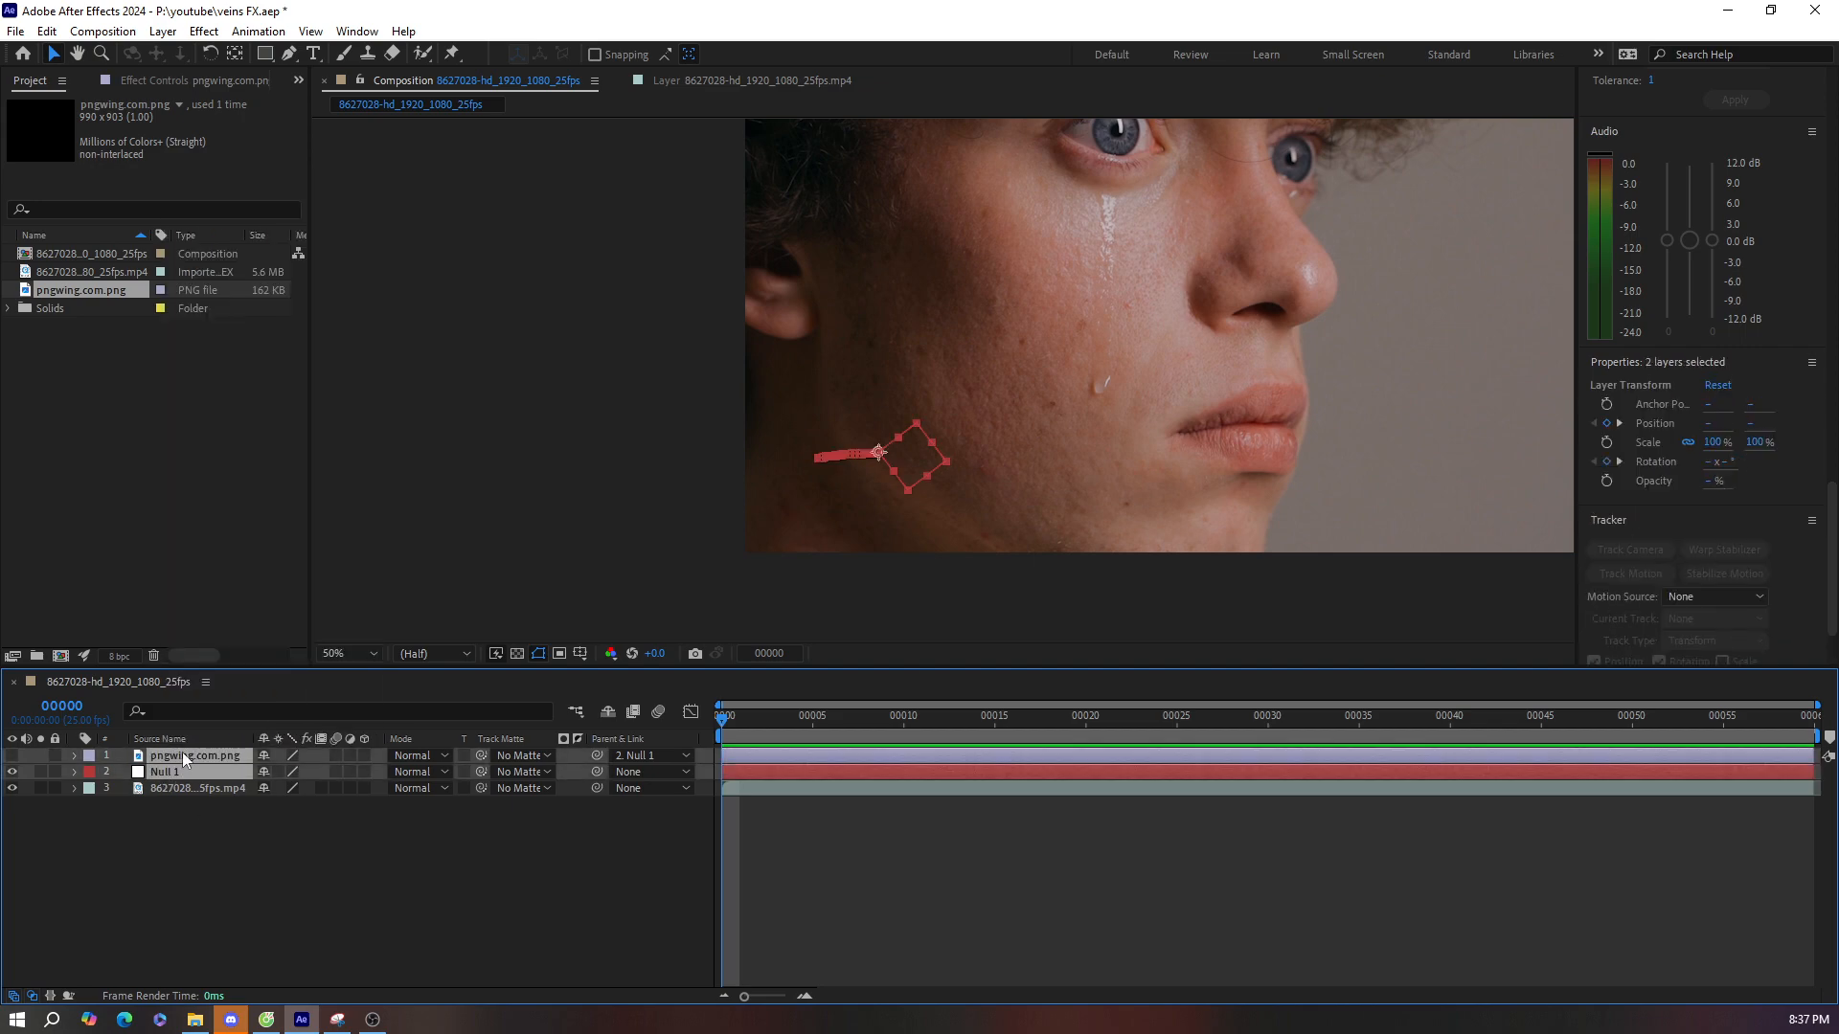
pyautogui.rightClick(184, 756)
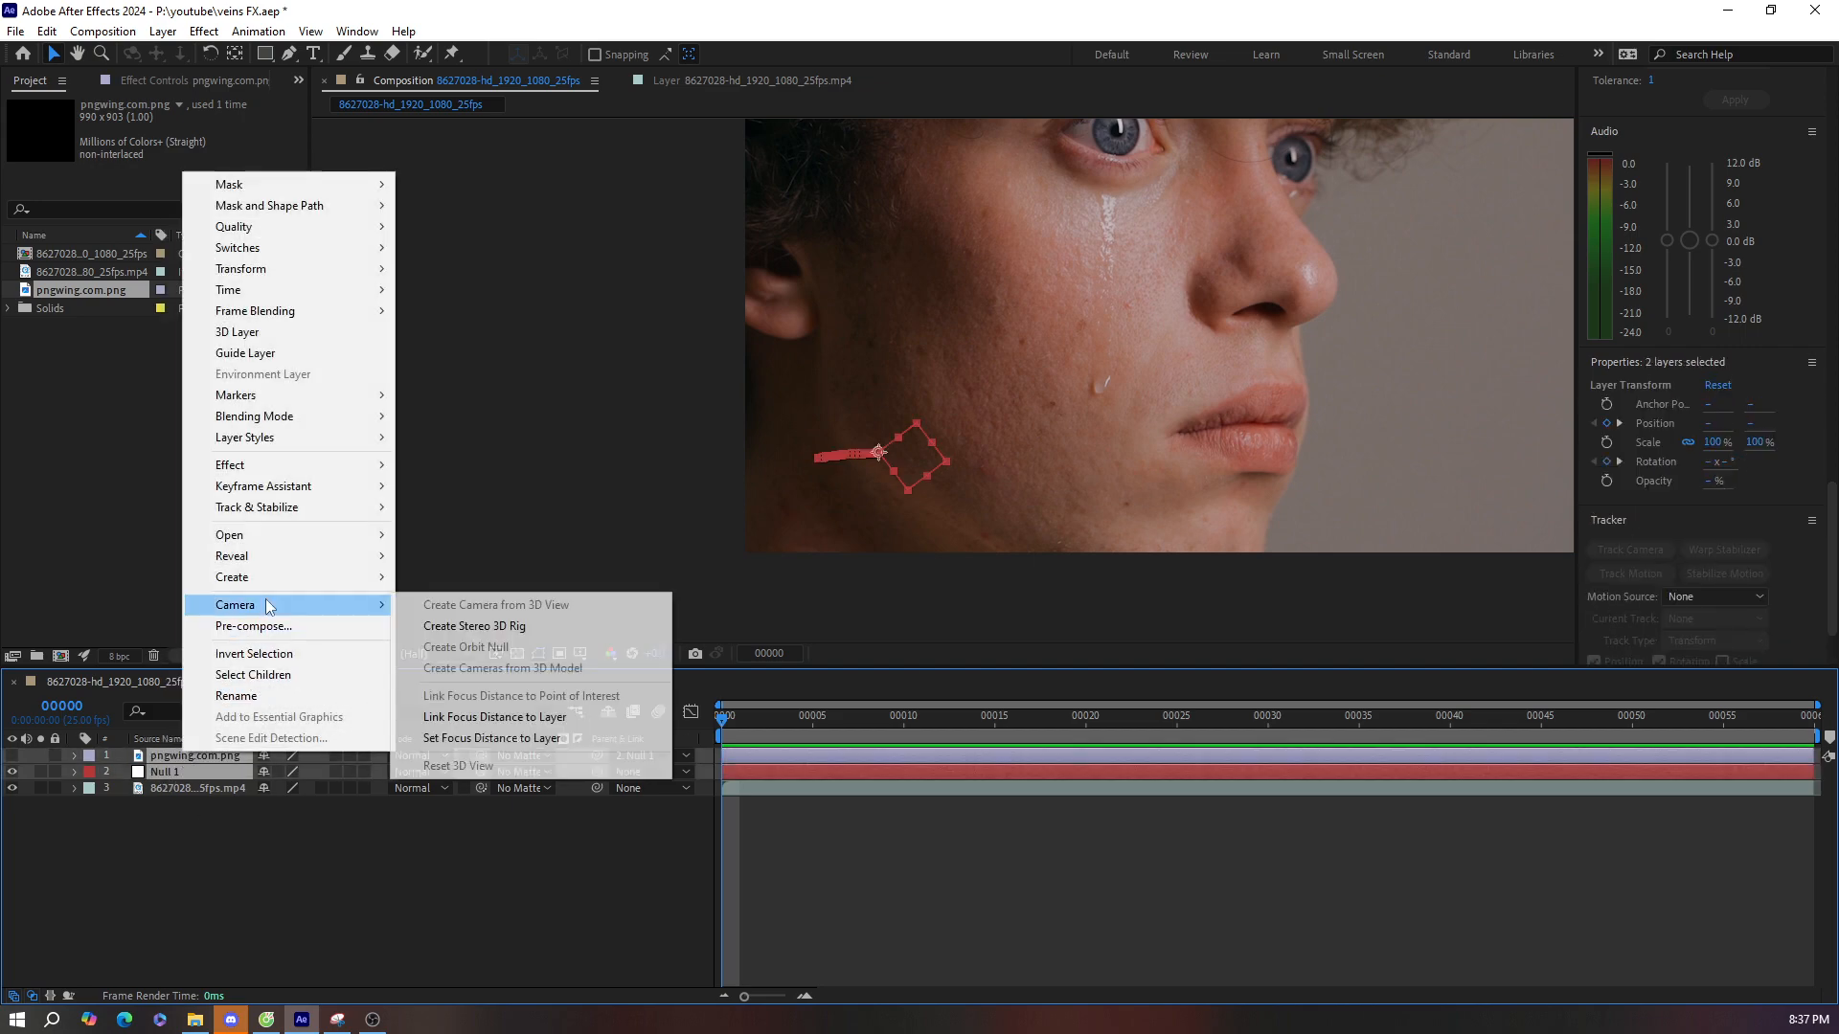
pyautogui.click(251, 626)
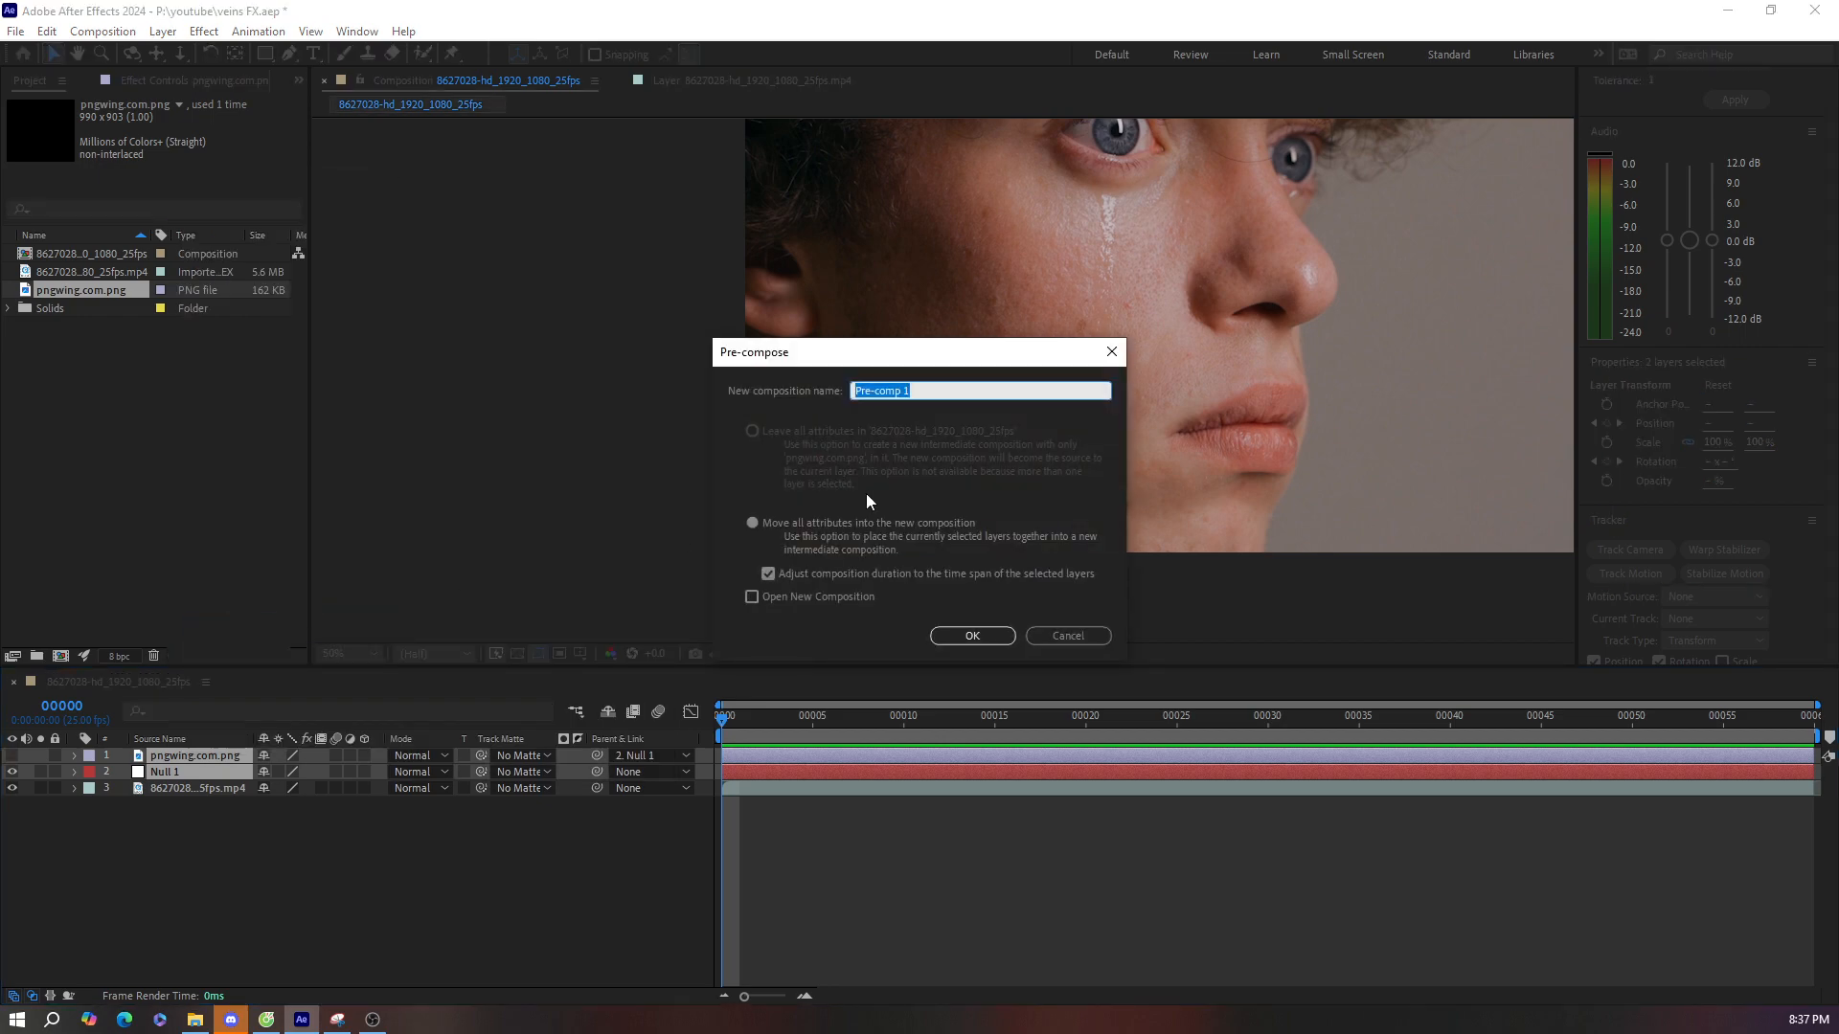
pyautogui.click(763, 517)
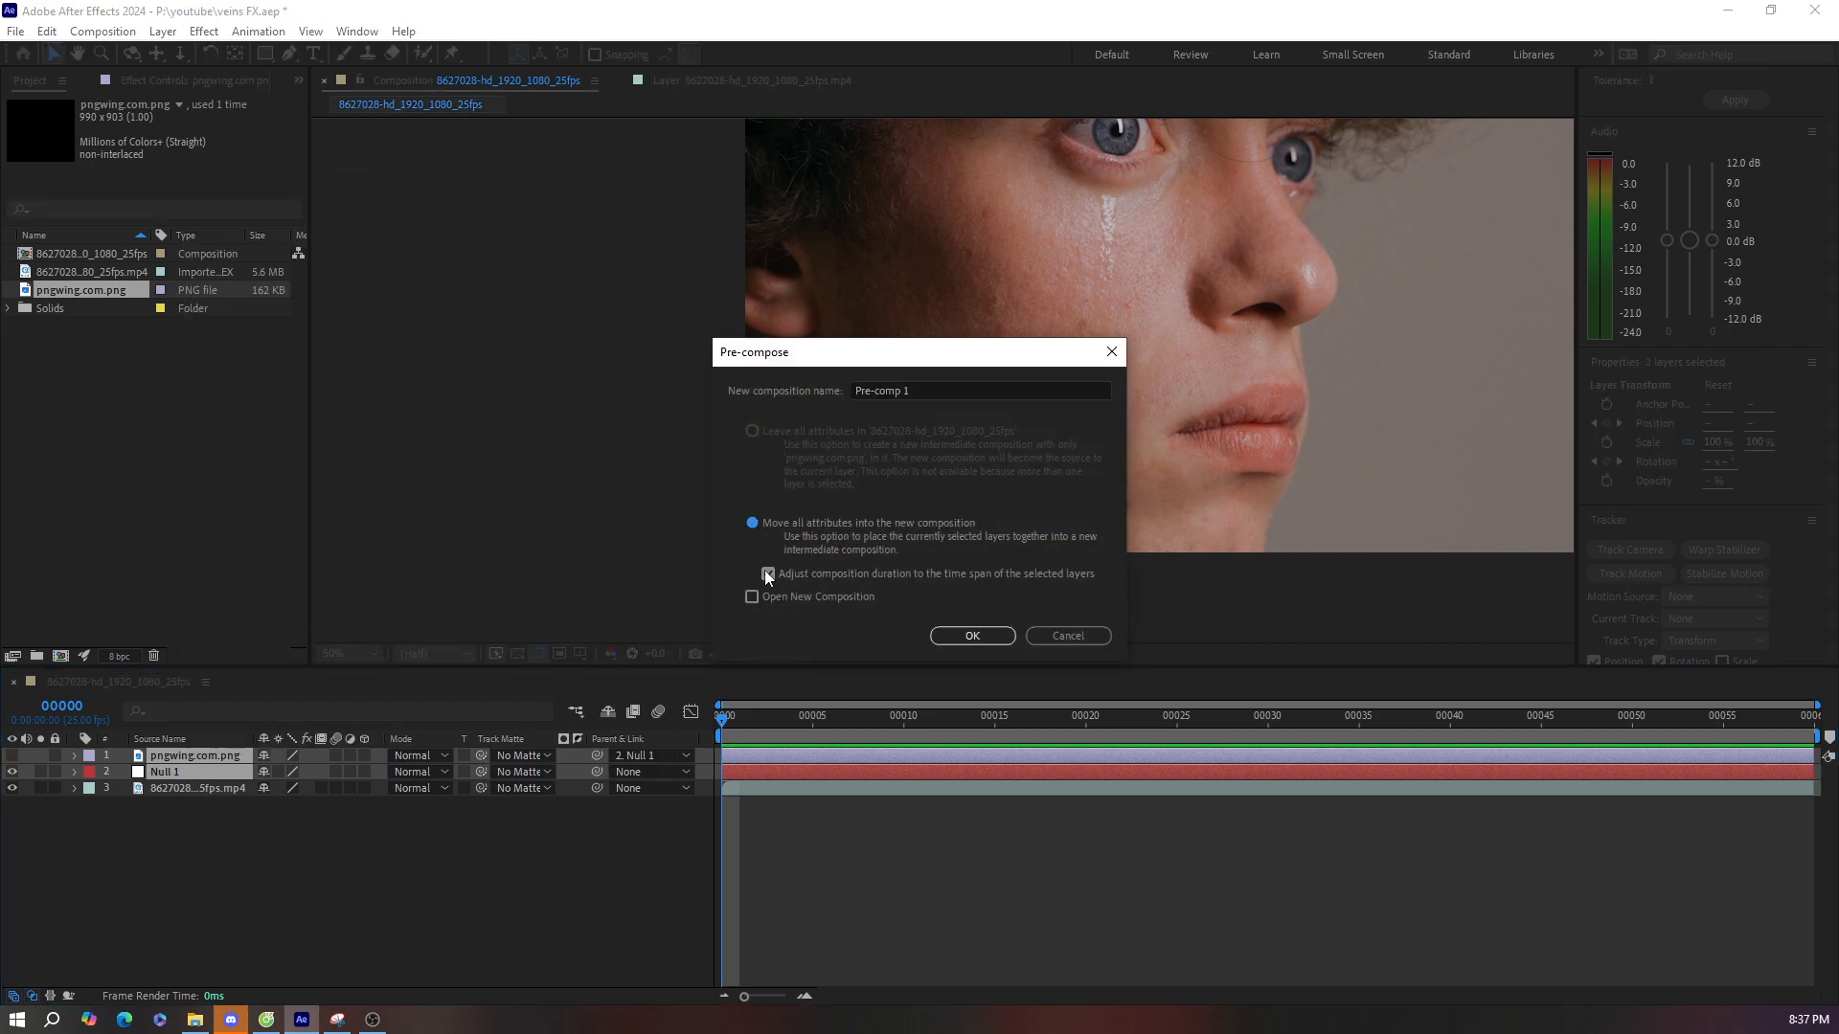
pyautogui.click(929, 390)
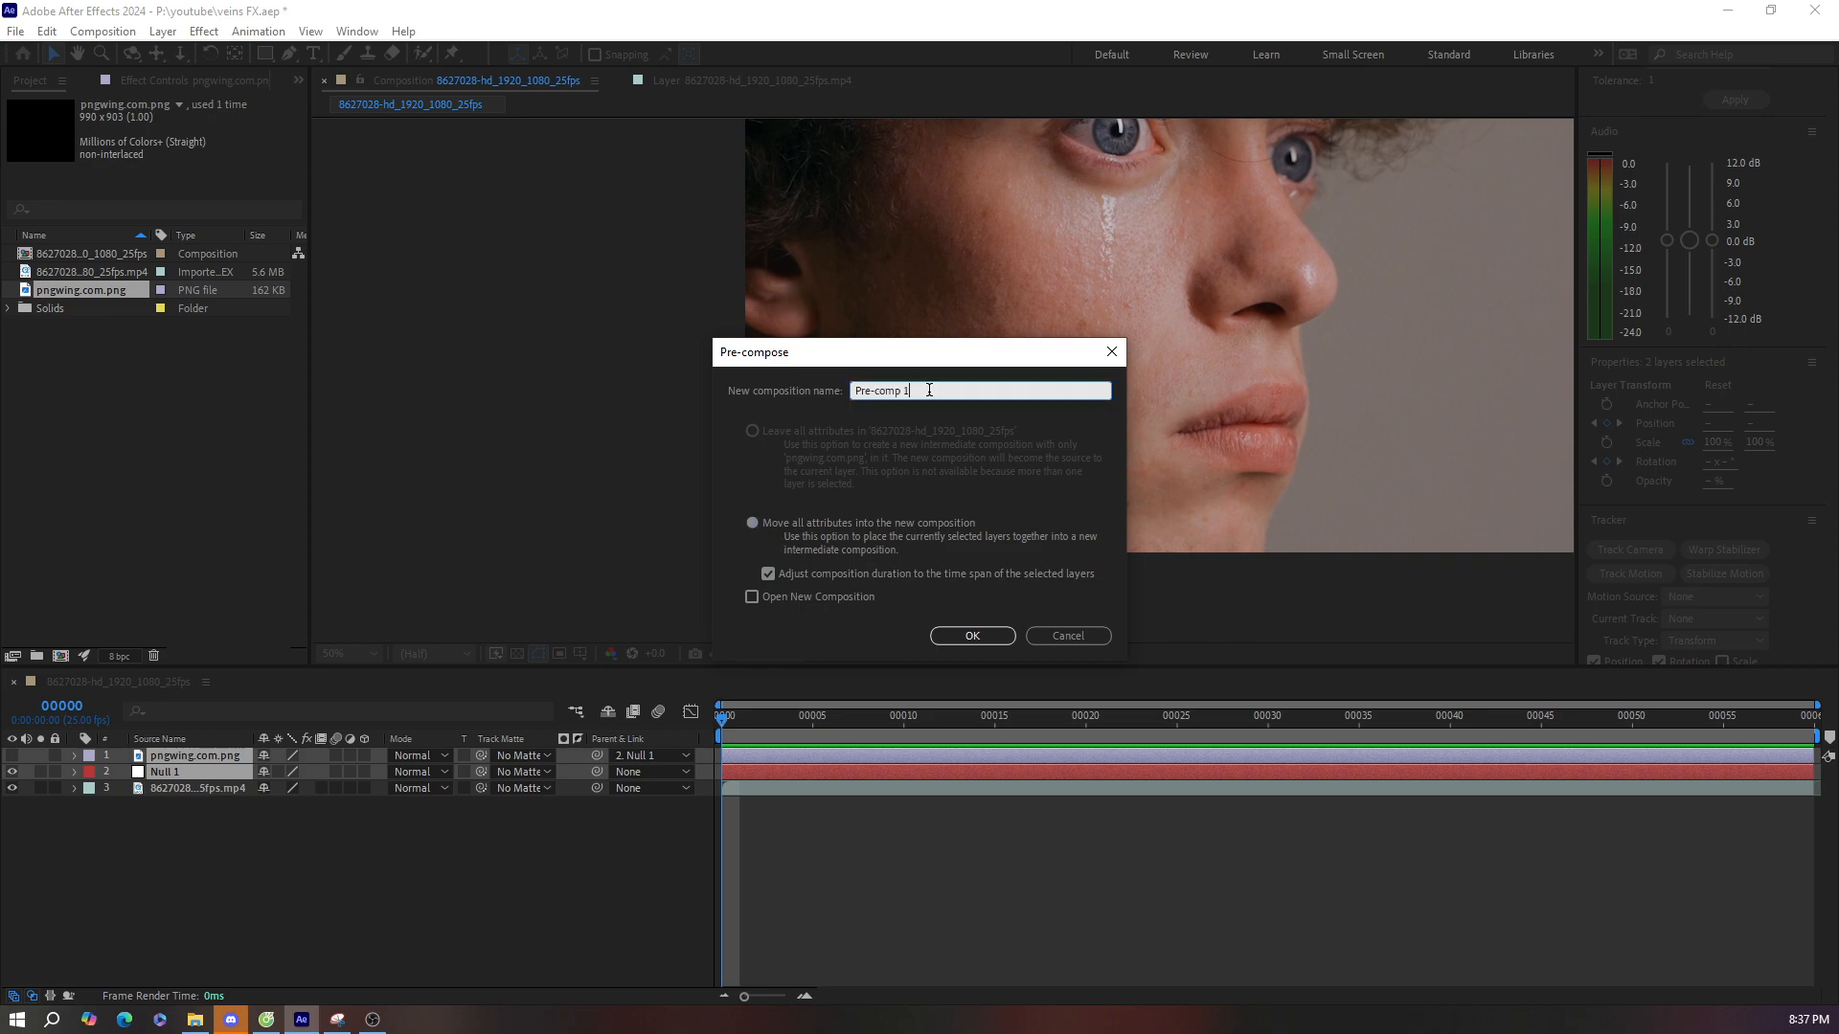
pyautogui.press('BackSpace')
pyautogui.press('BackSpace')
pyautogui.press('BackSpace')
pyautogui.press('BackSpace')
pyautogui.press('BackSpace')
pyautogui.press('BackSpace')
pyautogui.press('BackSpace')
pyautogui.press('BackSpace')
pyautogui.press('BackSpace')
pyautogui.write('veins_alpha')
pyautogui.click(973, 637)
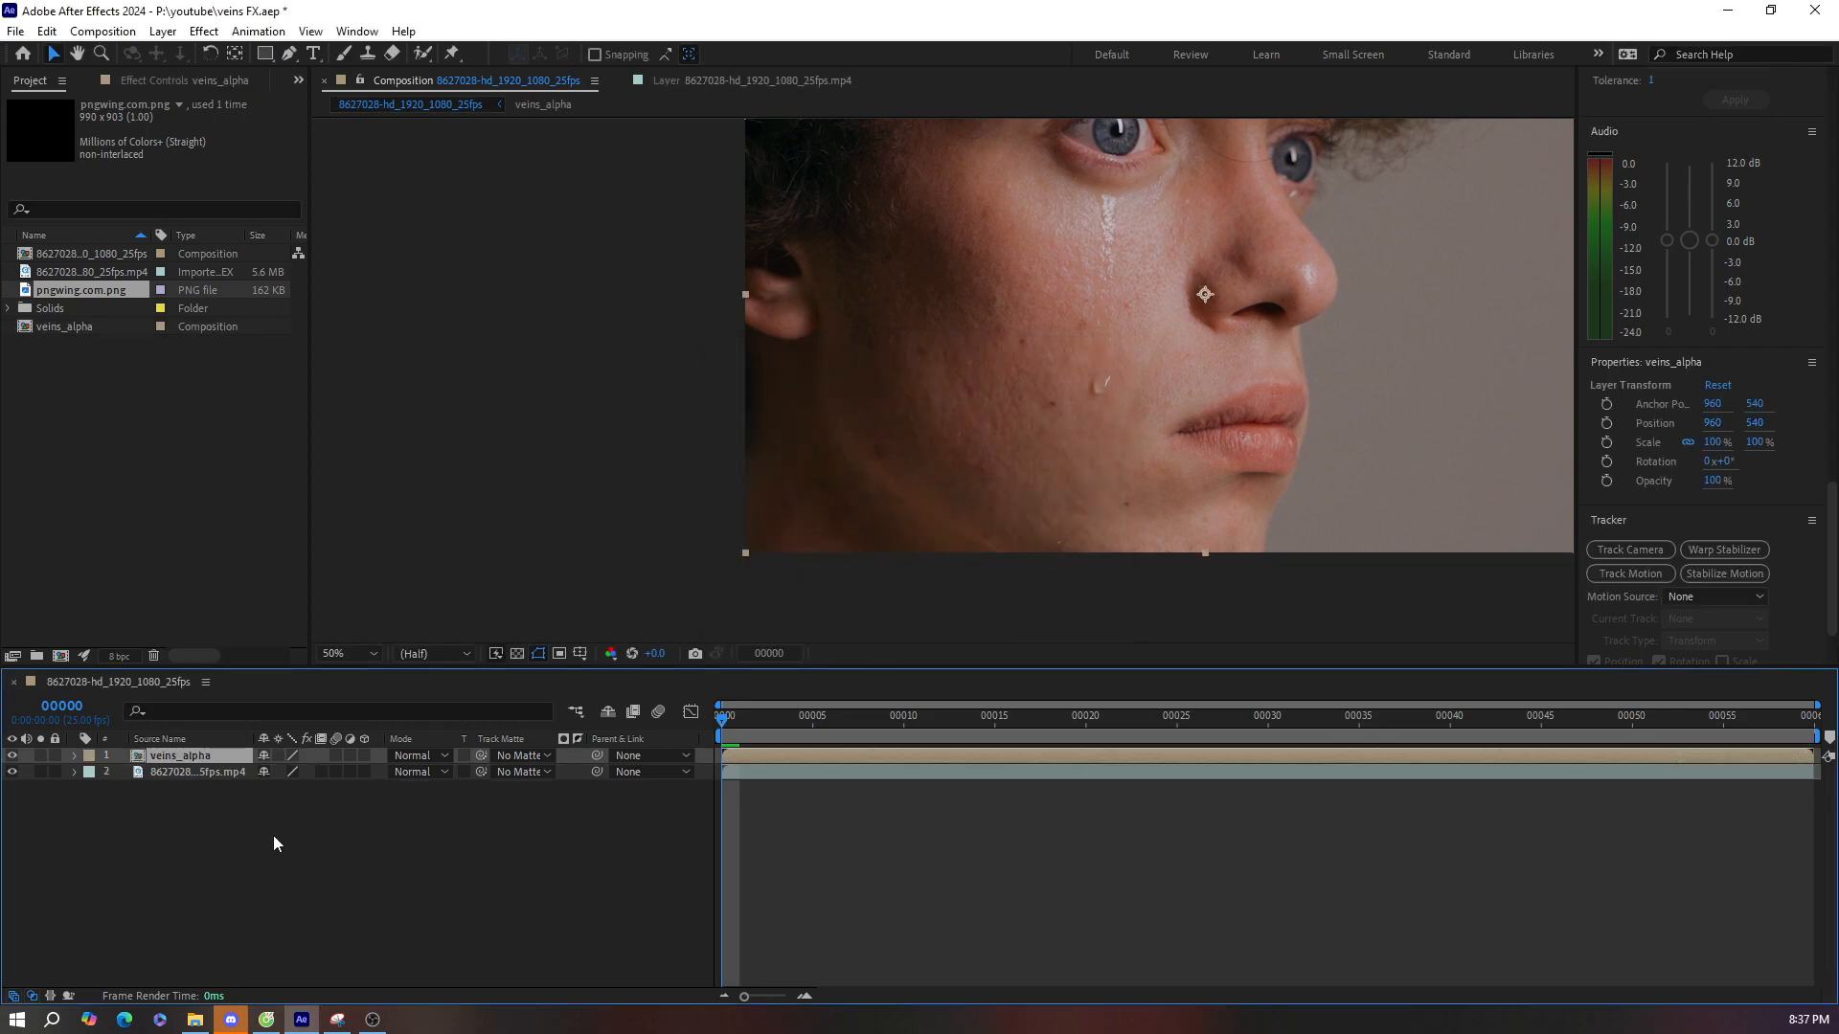
# Step: Find the CC Glass effect and apply it to the face footage layer
pyautogui.click(199, 770)
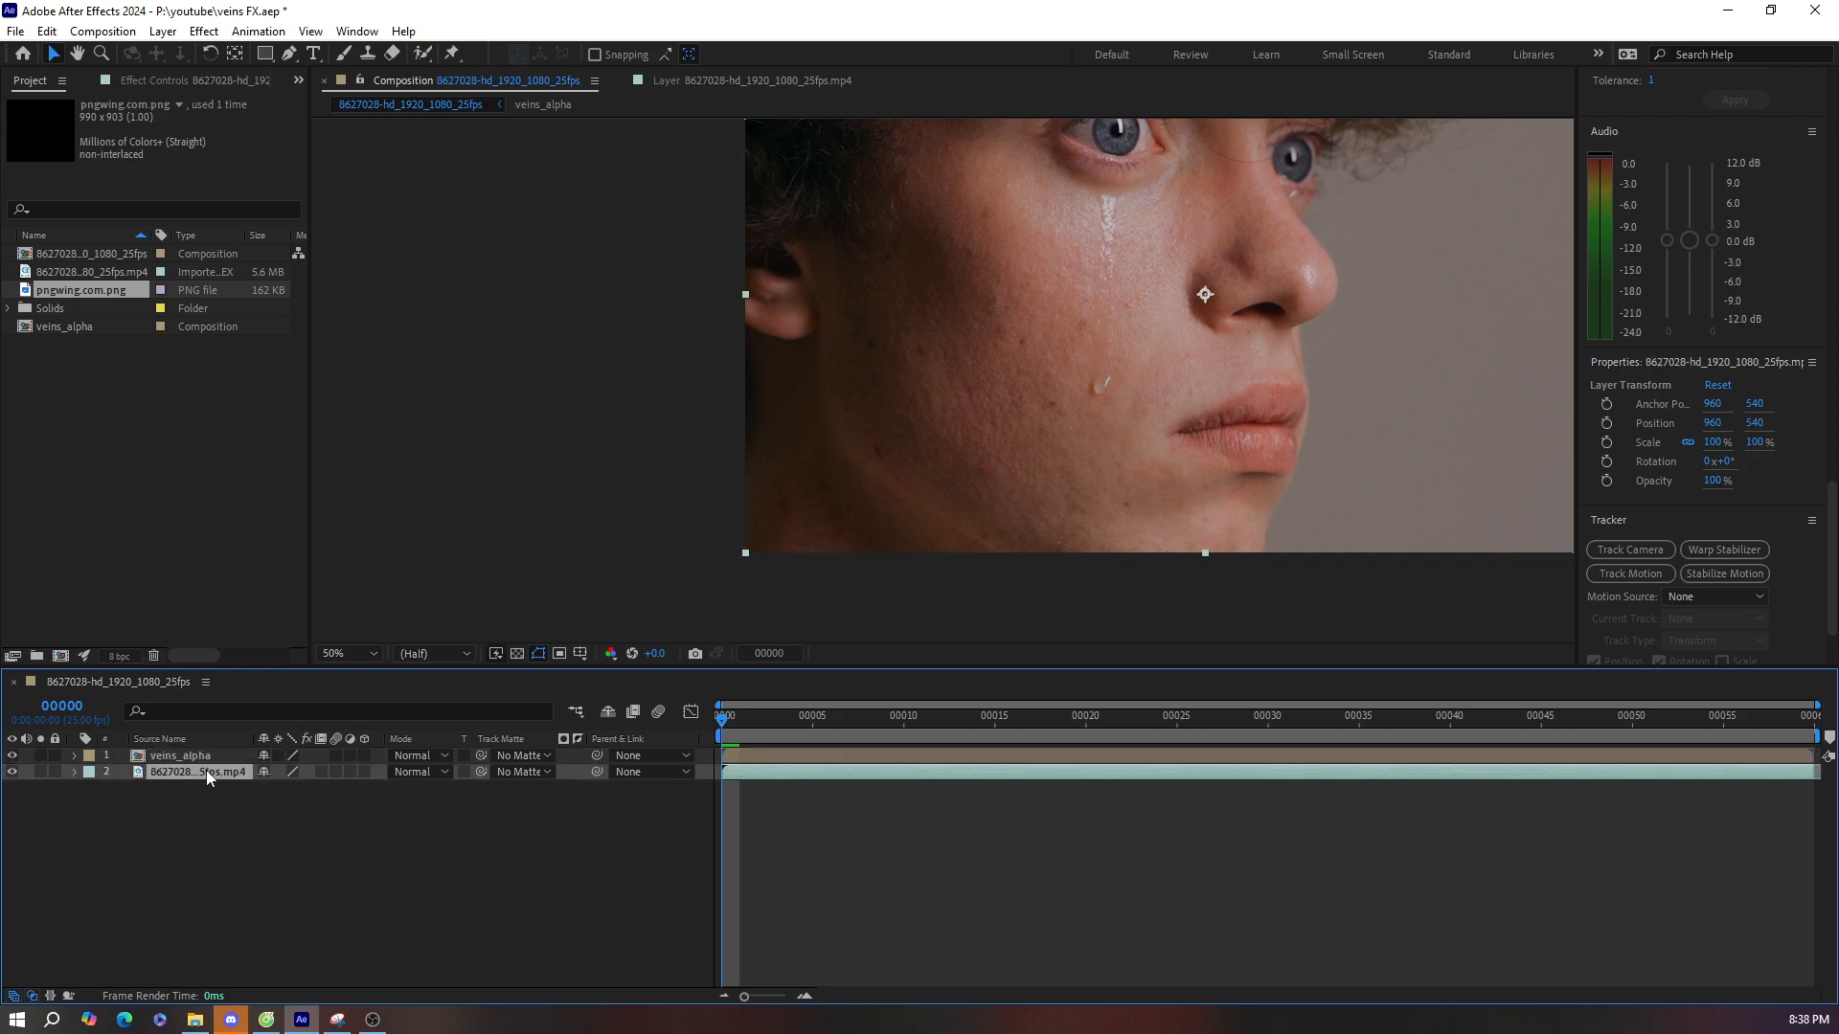
pyautogui.scroll(15, 1722, 312)
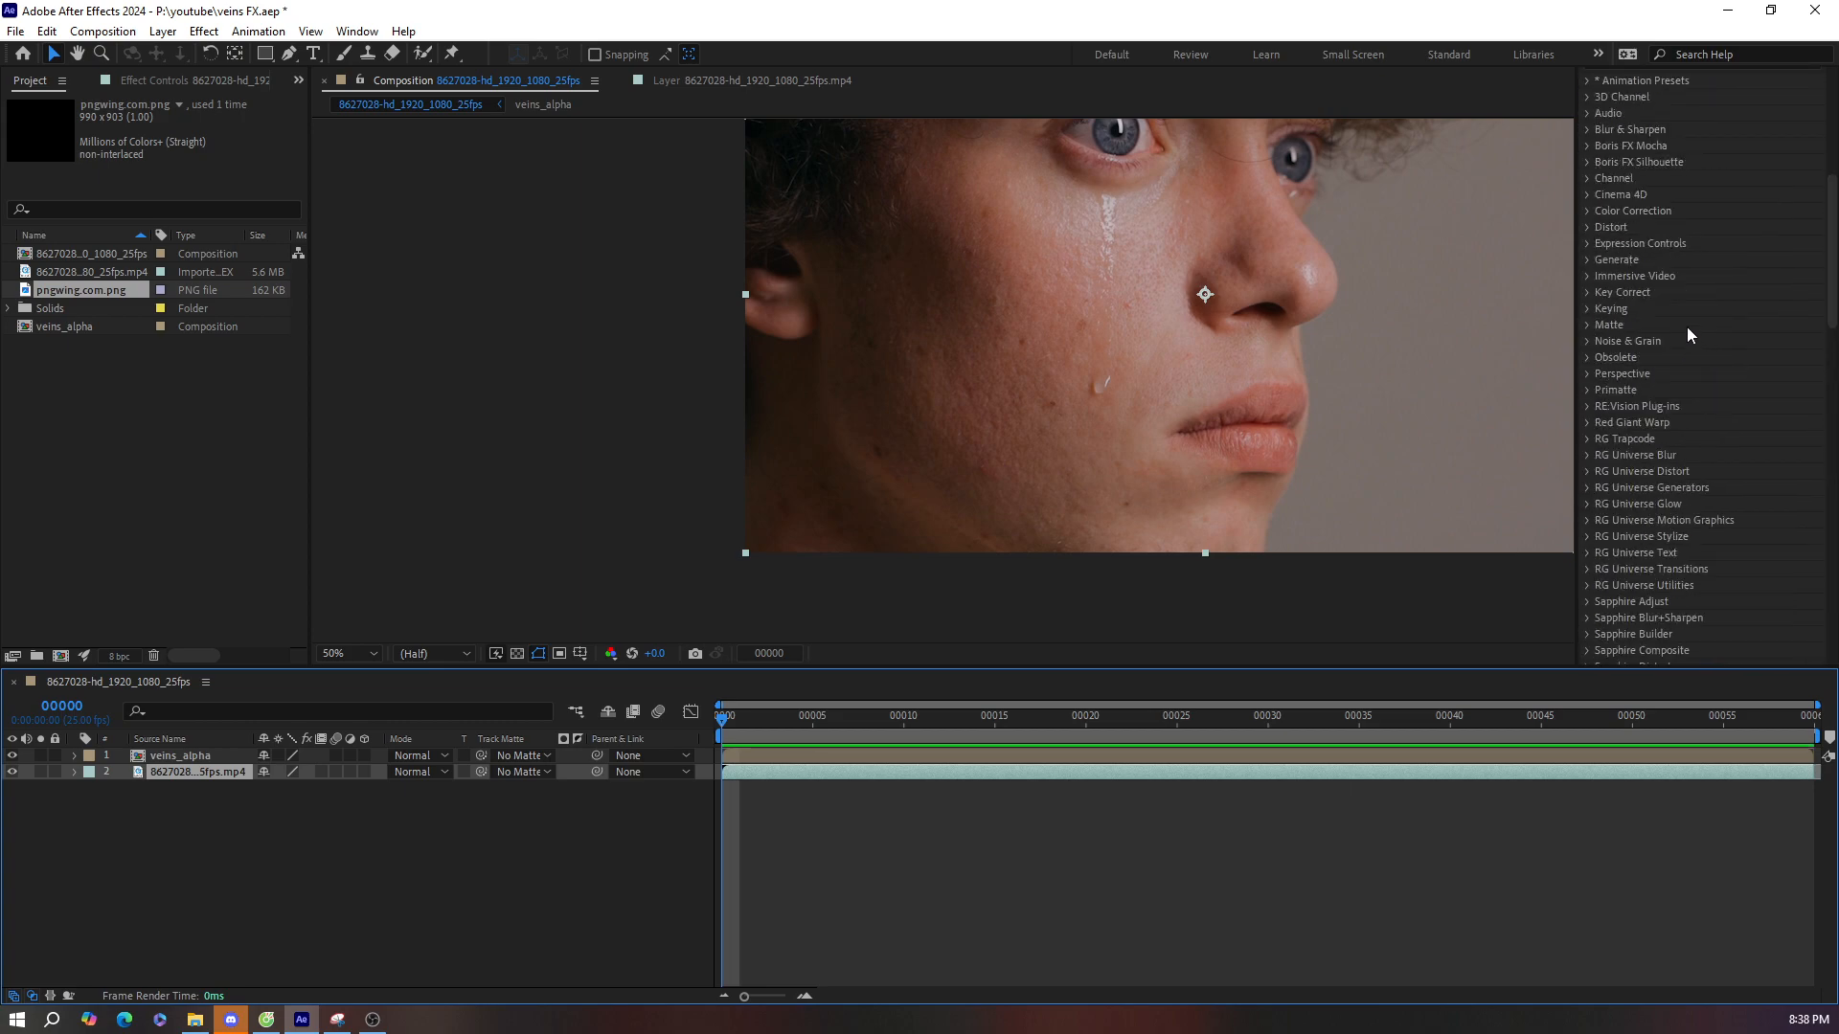
pyautogui.click(1652, 476)
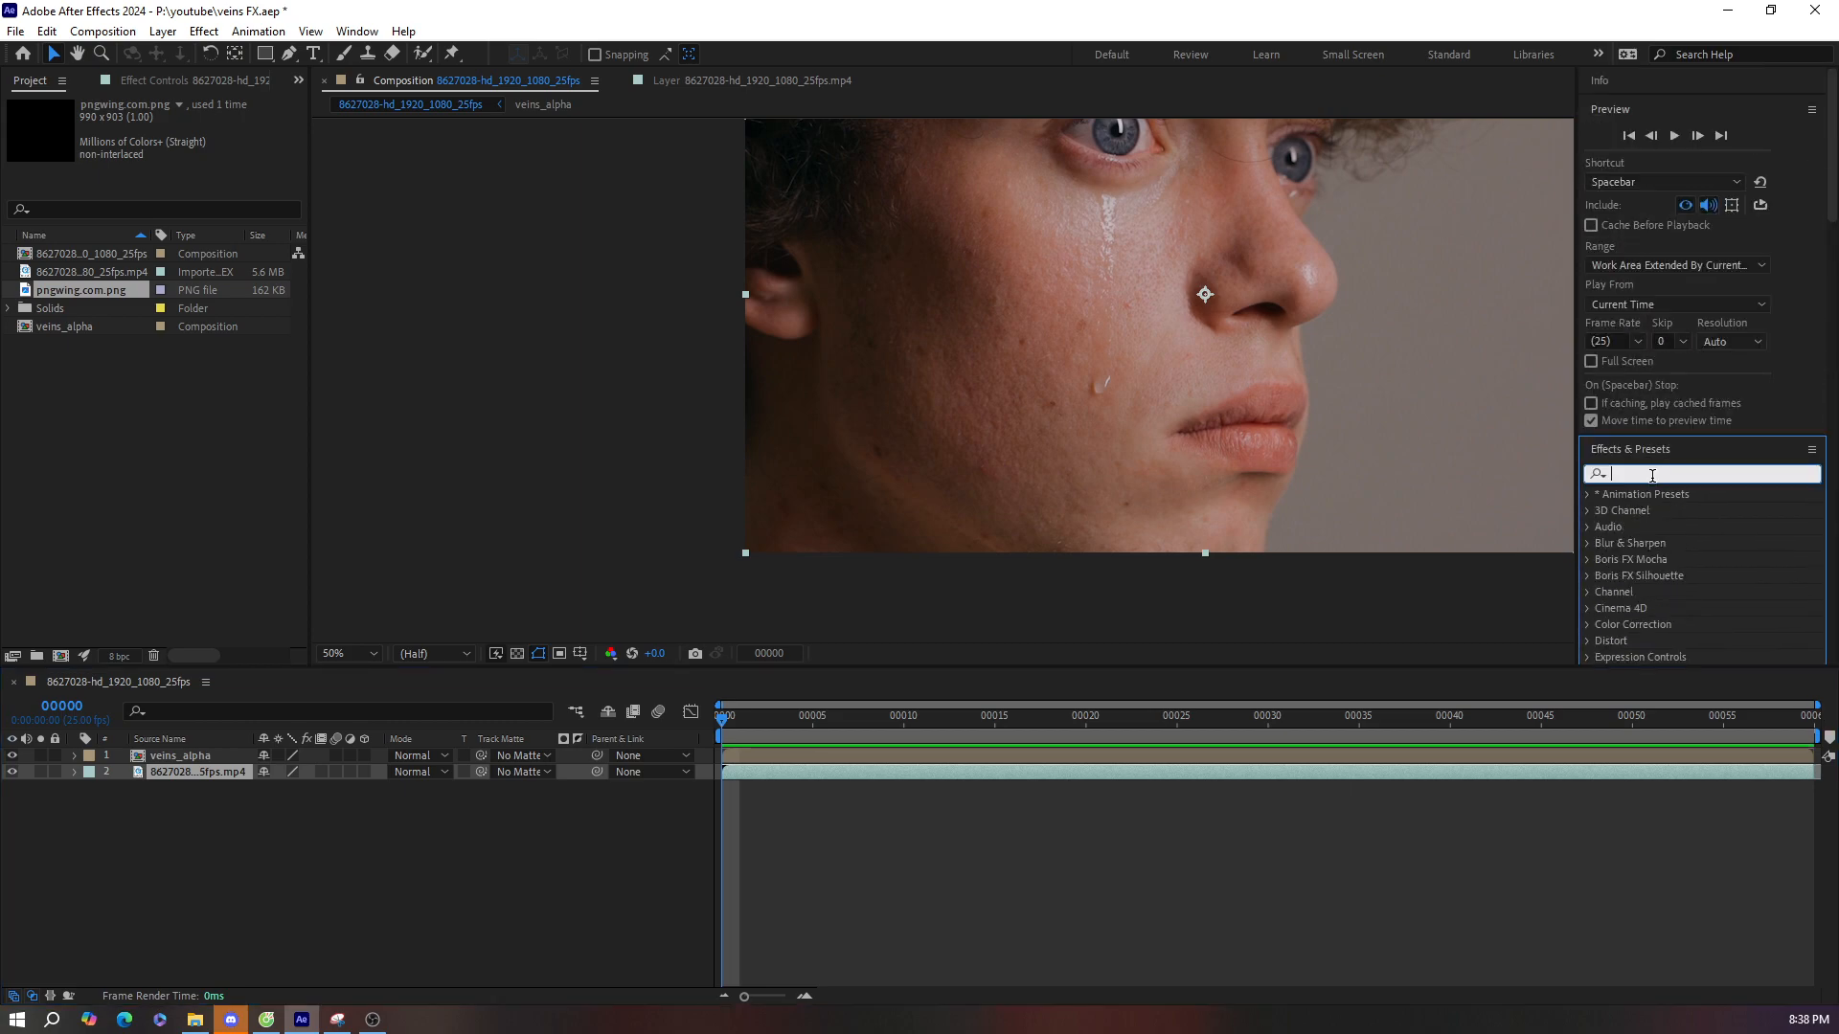
pyautogui.write('glass')
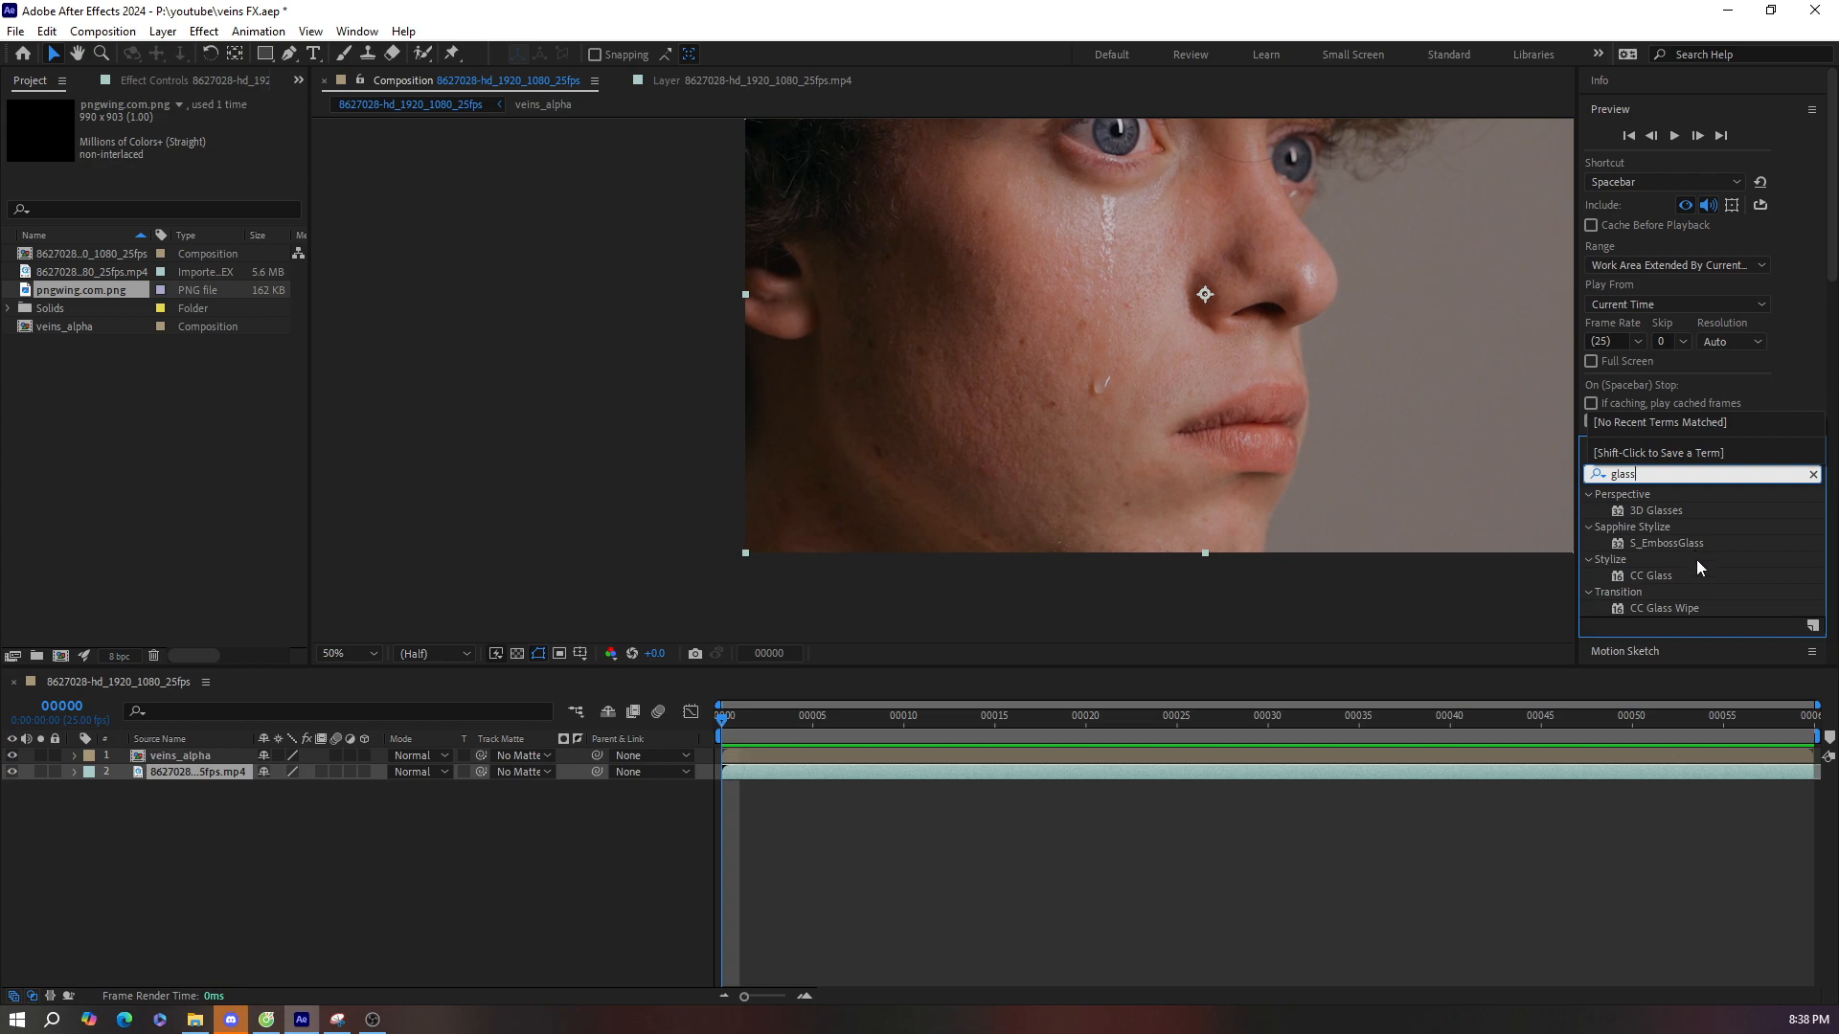
pyautogui.click(1653, 582)
pyautogui.click(1653, 576)
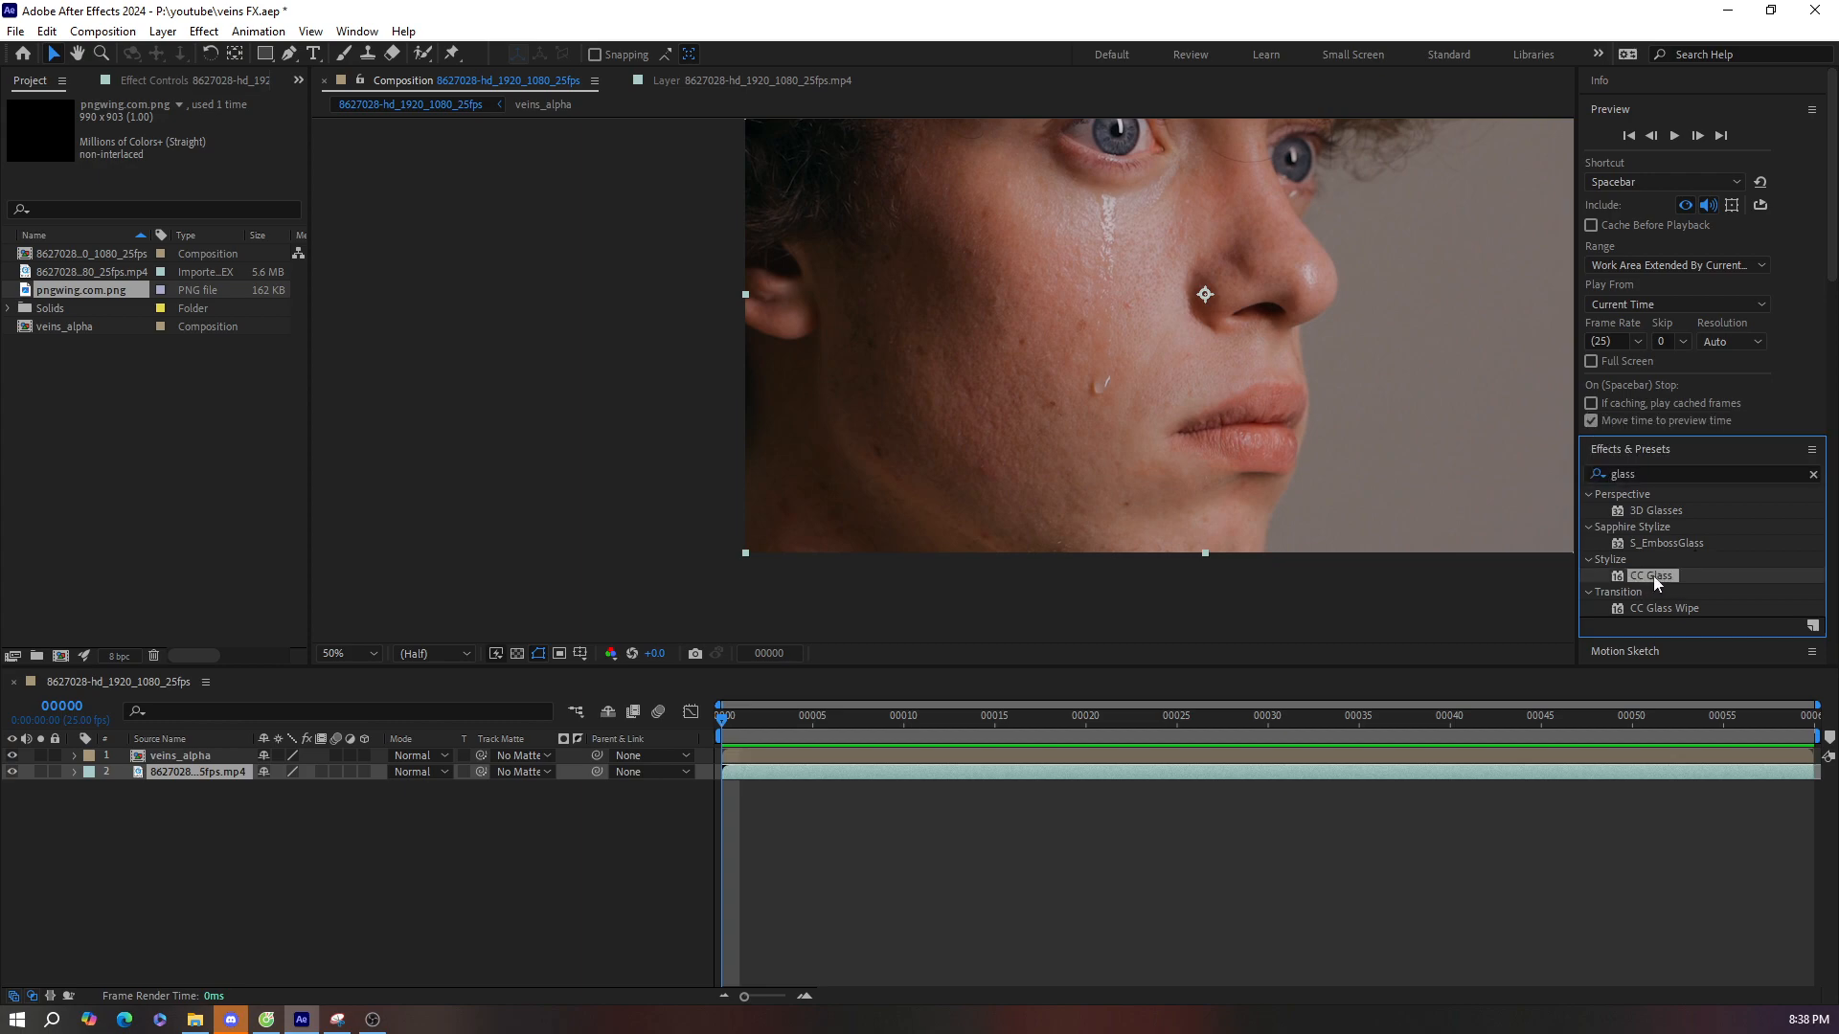
pyautogui.moveTo(1661, 578); pyautogui.dragTo(188, 774)
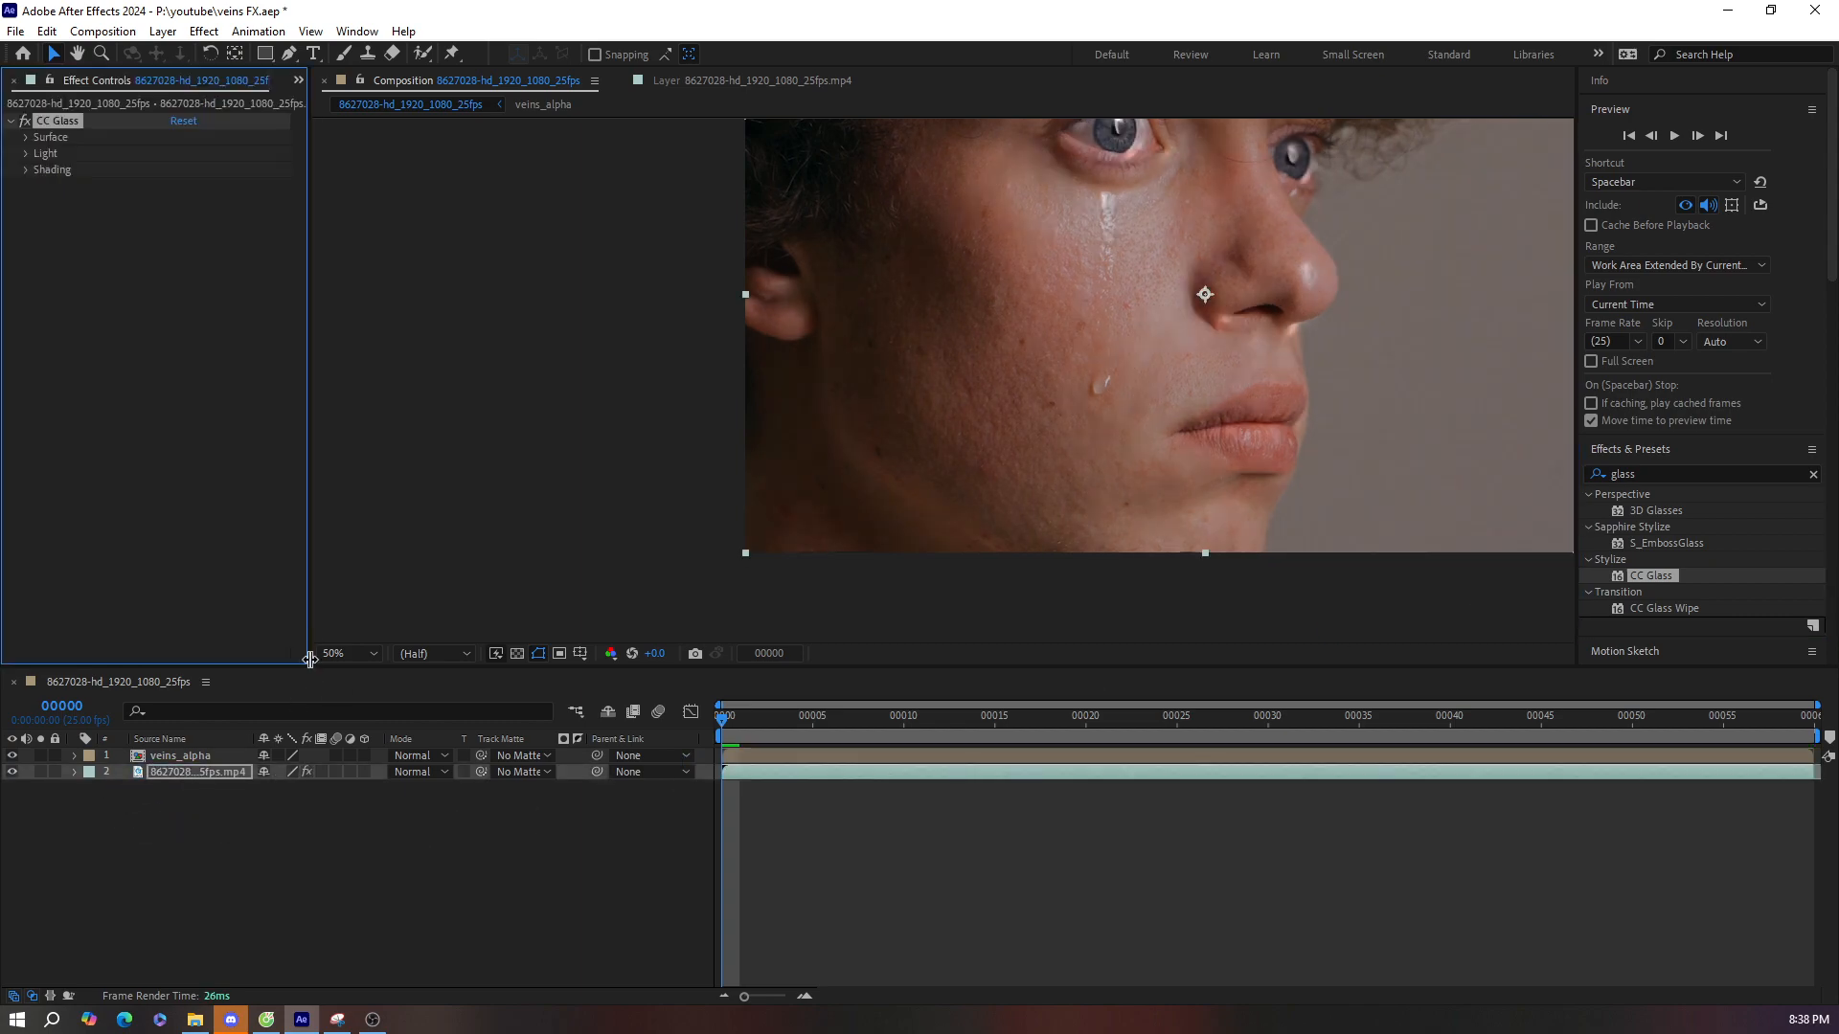
# Step: Expand the Surface, Light and Shading settings of CC Glass and widen the effect controls area
pyautogui.click(11, 120)
pyautogui.click(11, 120)
pyautogui.click(27, 138)
pyautogui.click(26, 235)
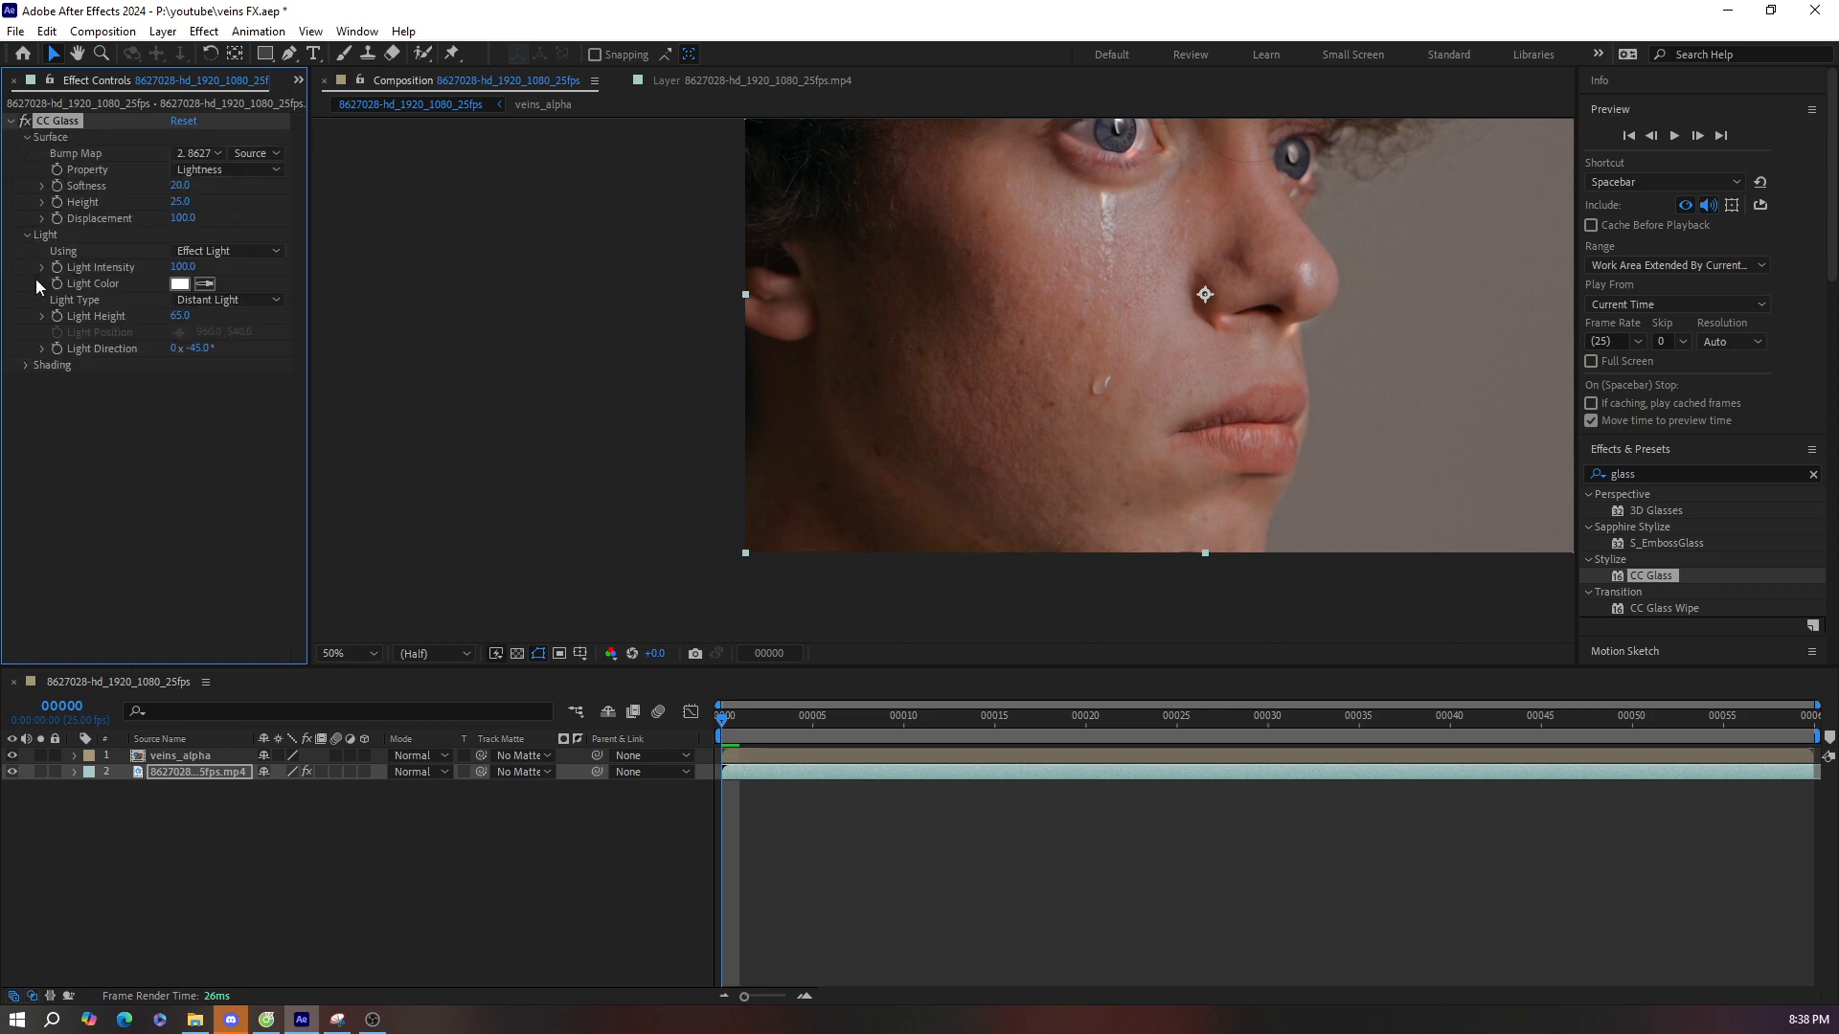
pyautogui.click(26, 365)
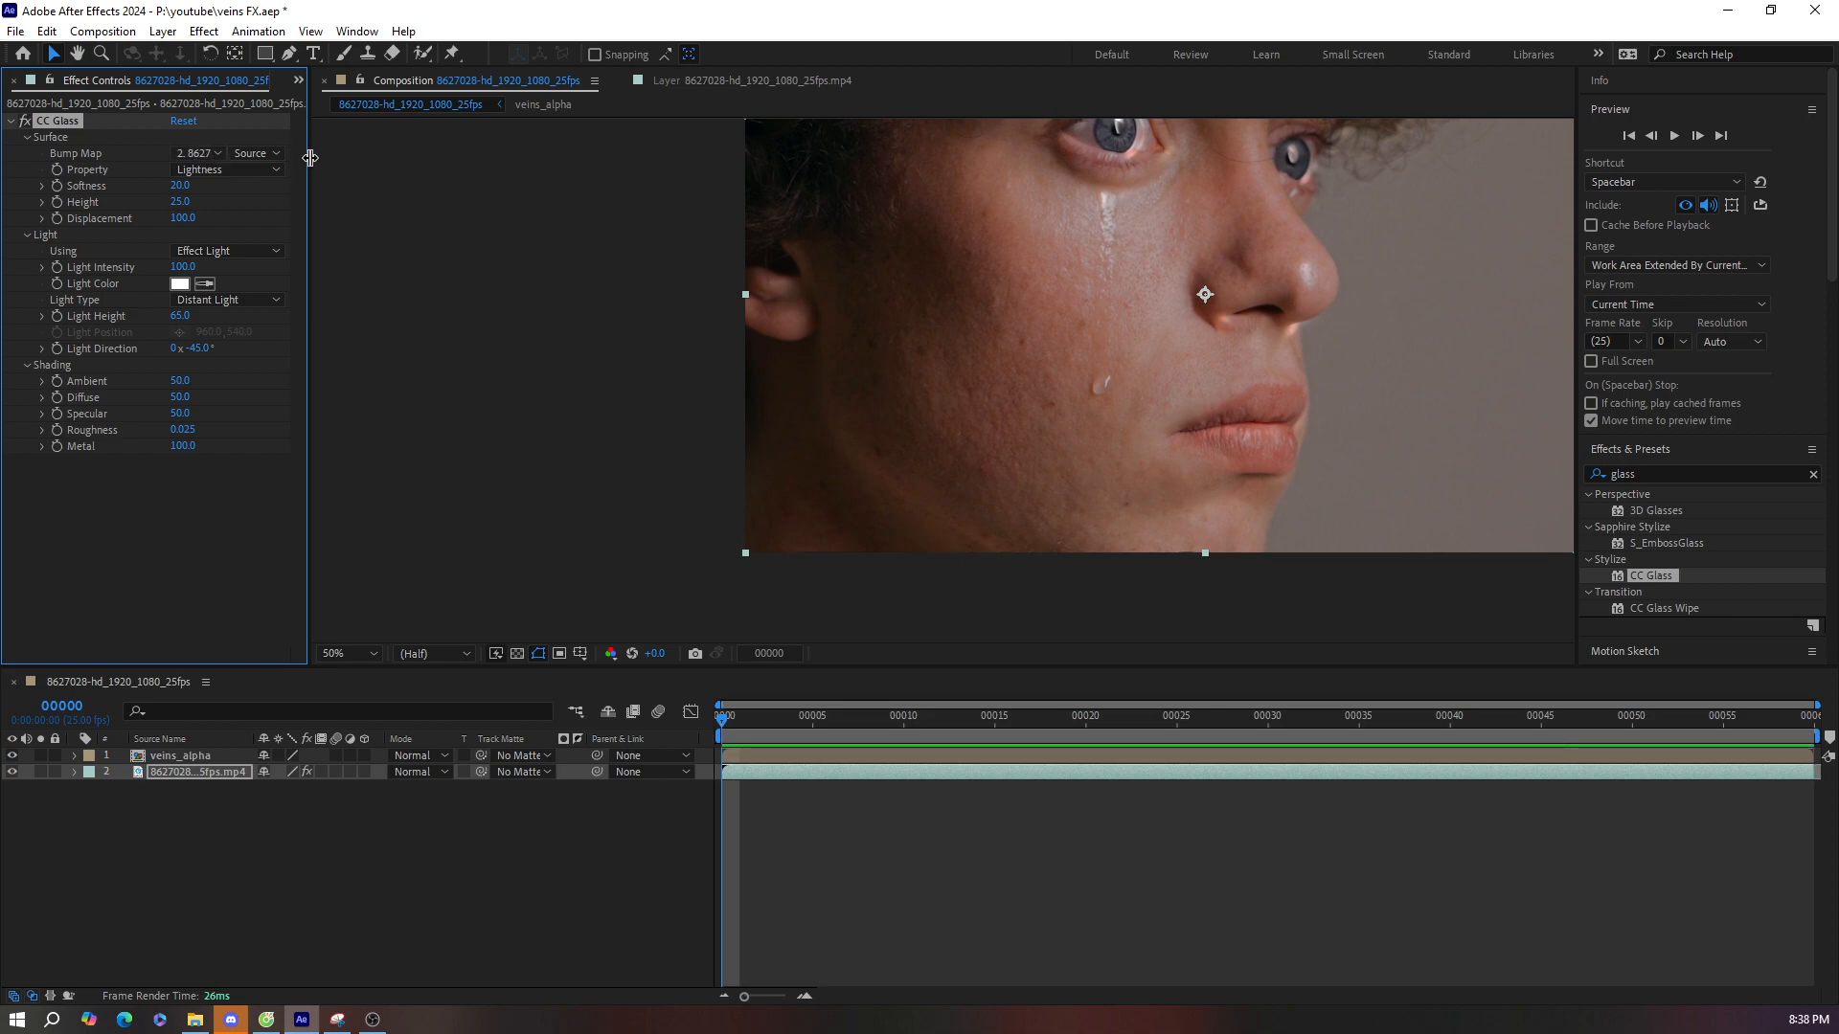
pyautogui.moveTo(308, 156); pyautogui.dragTo(393, 220)
# Step: Set the CC Glass bump map to the veins_alpha layer
pyautogui.moveTo(1100, 282); pyautogui.dragTo(902, 339)
pyautogui.scroll(1, 760, 320)
pyautogui.scroll(-1, 830, 308)
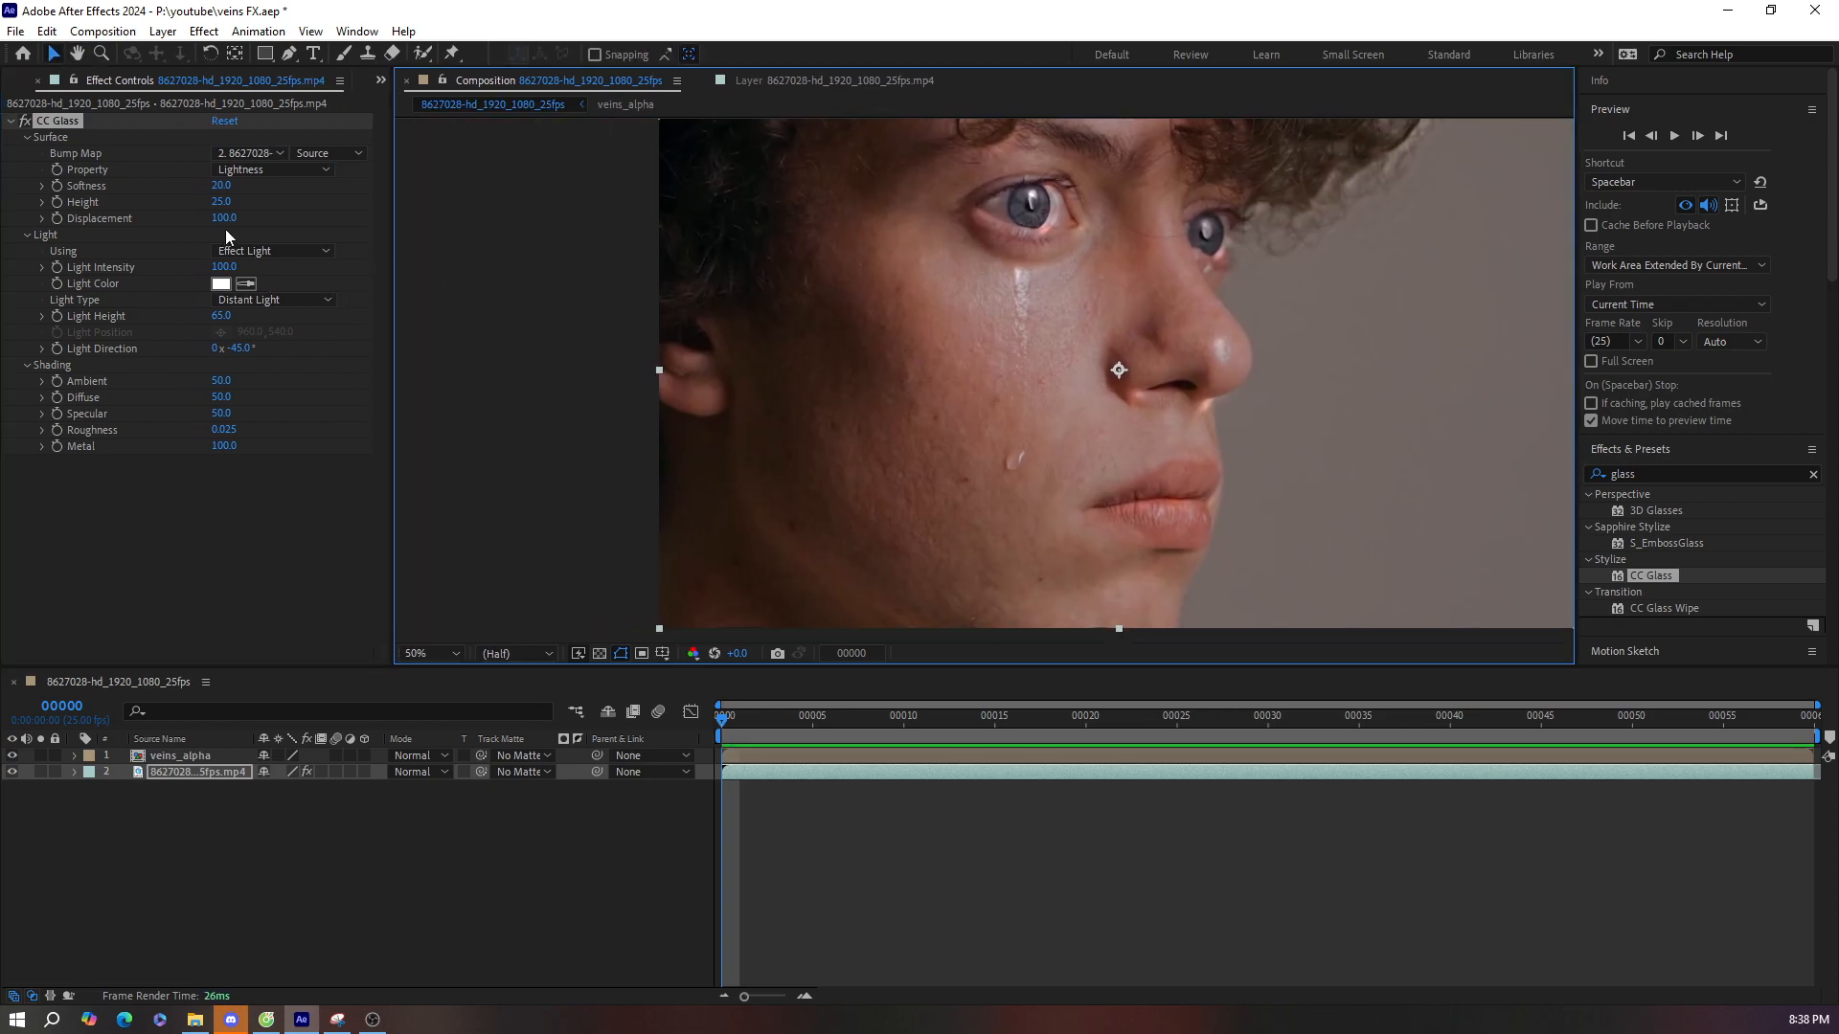
pyautogui.click(260, 154)
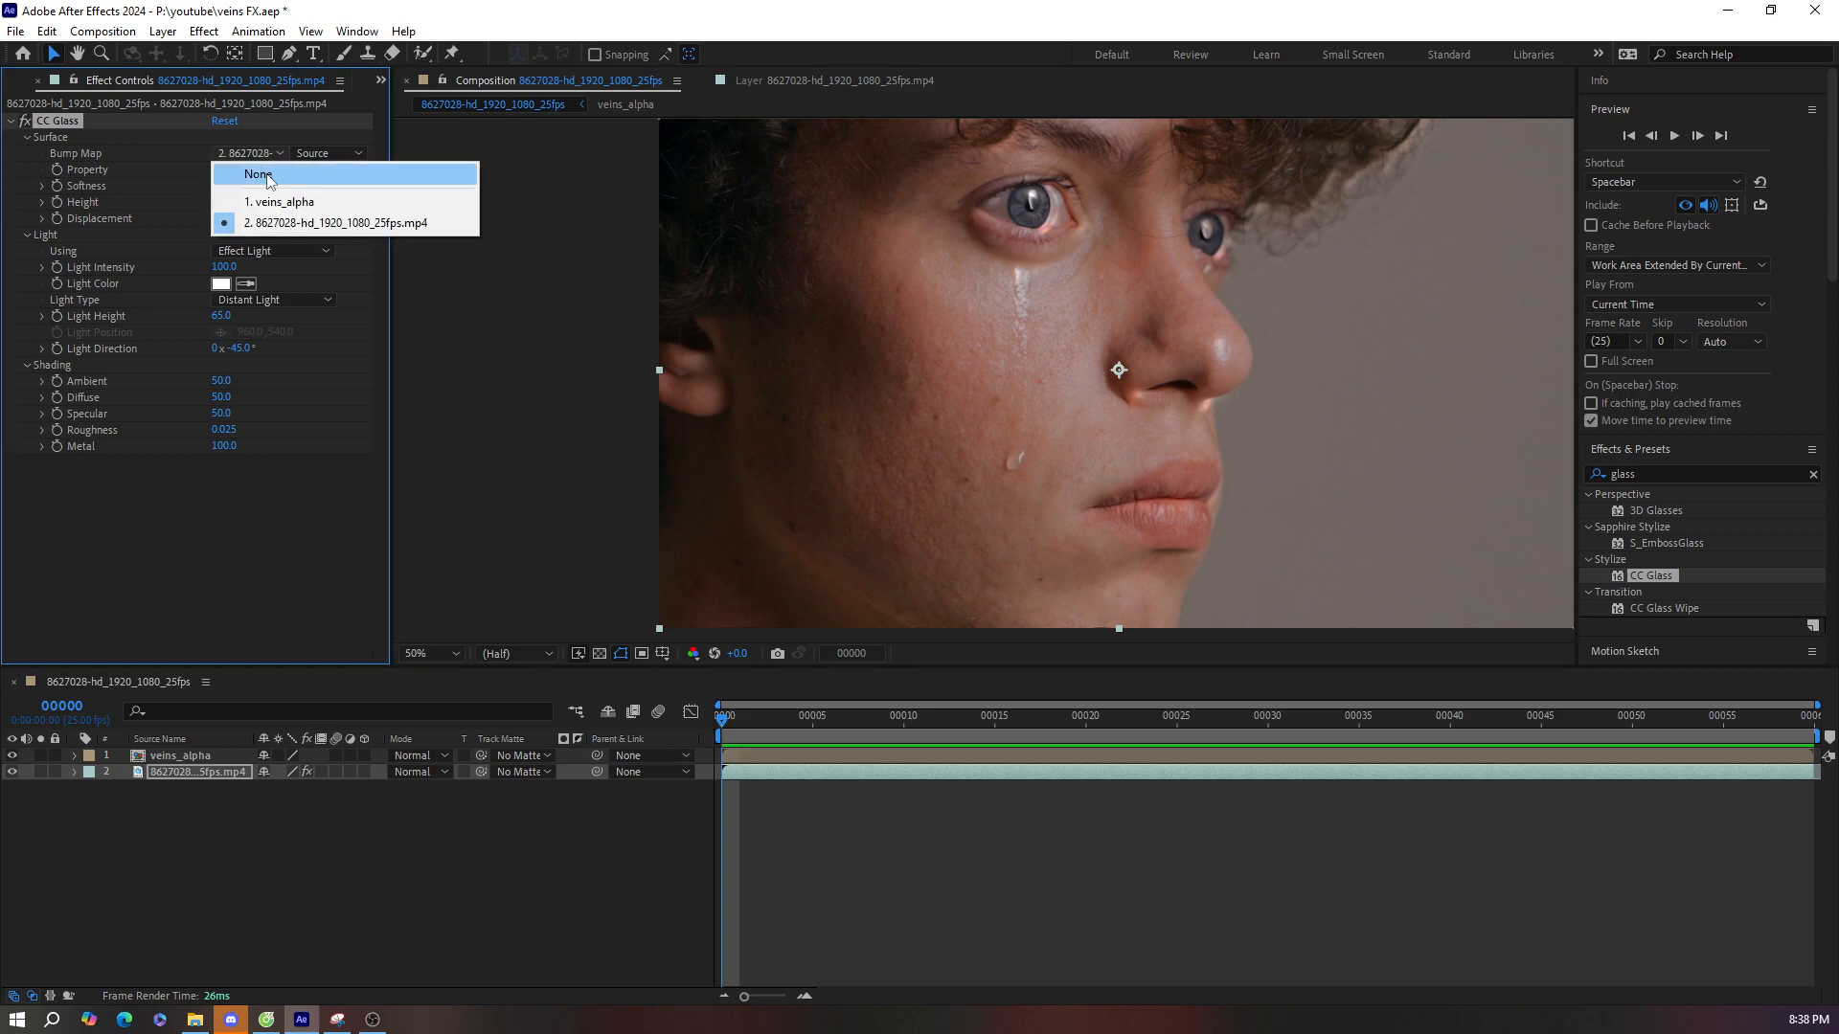
pyautogui.click(283, 202)
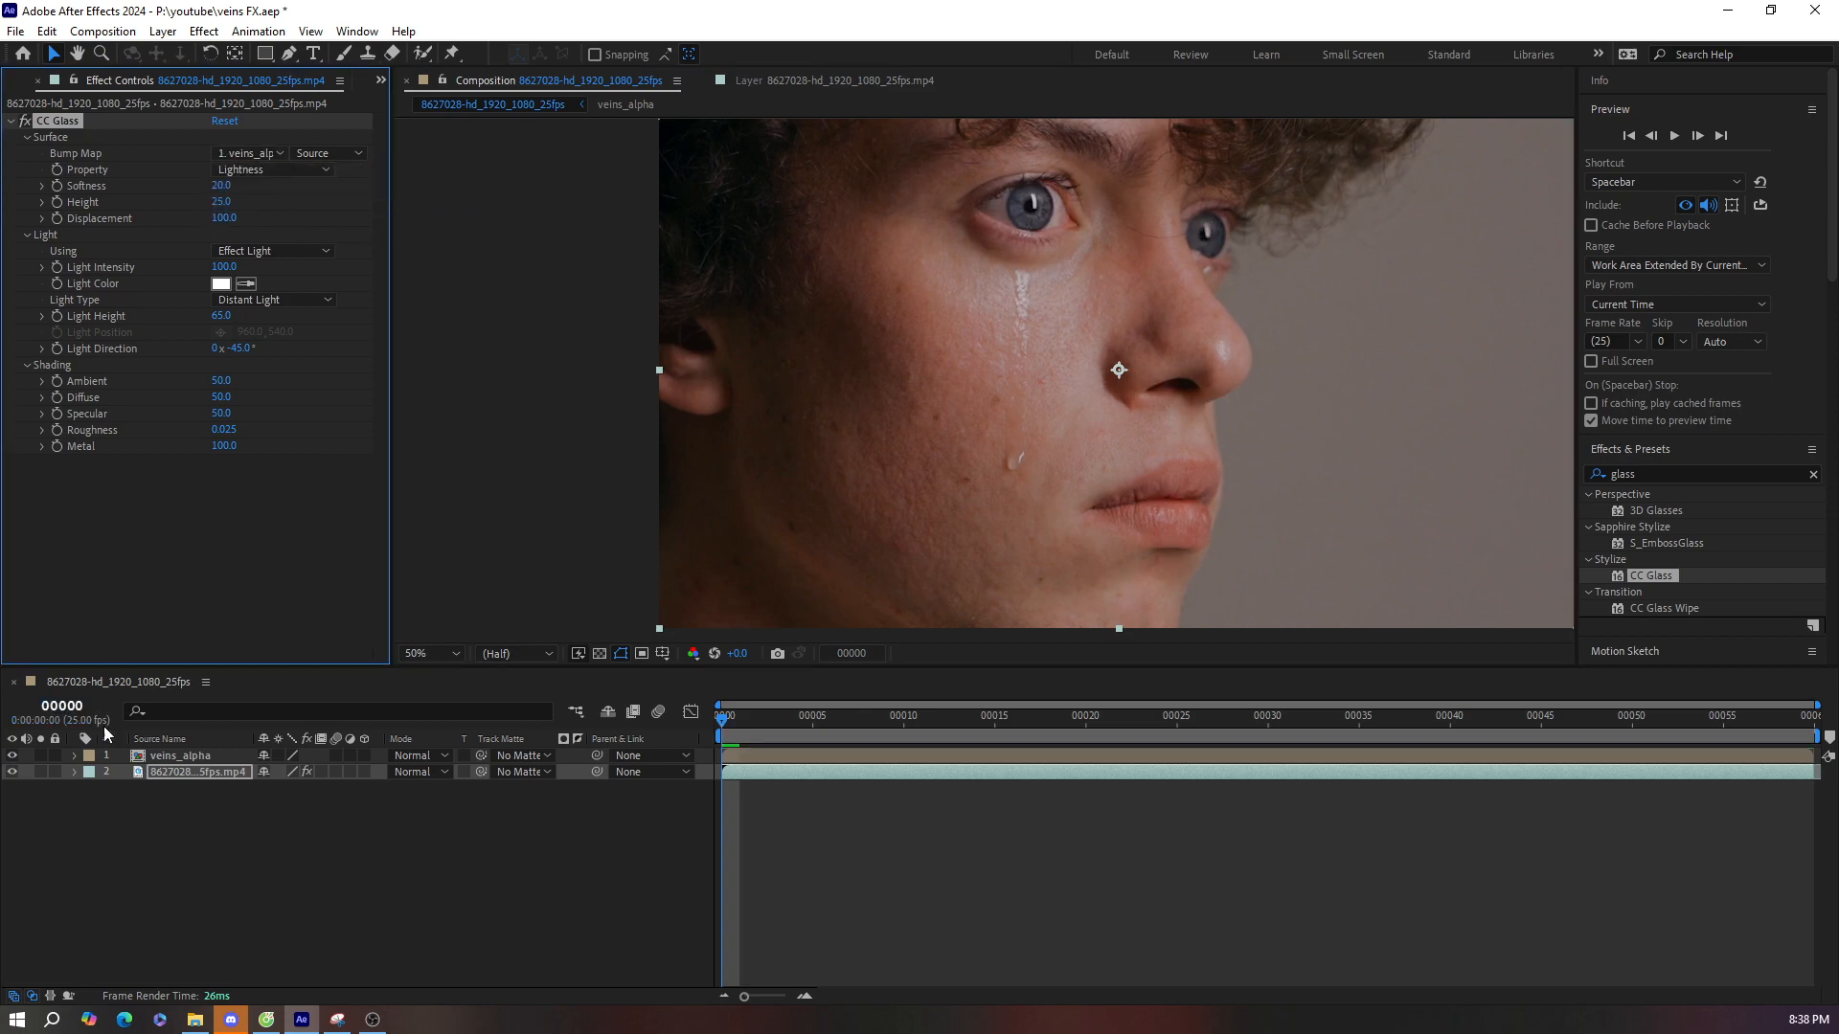
# Step: Hide the veins_alpha layer in the main composition and make pngwing.com.png visible inside the veins_alpha composition
pyautogui.click(14, 756)
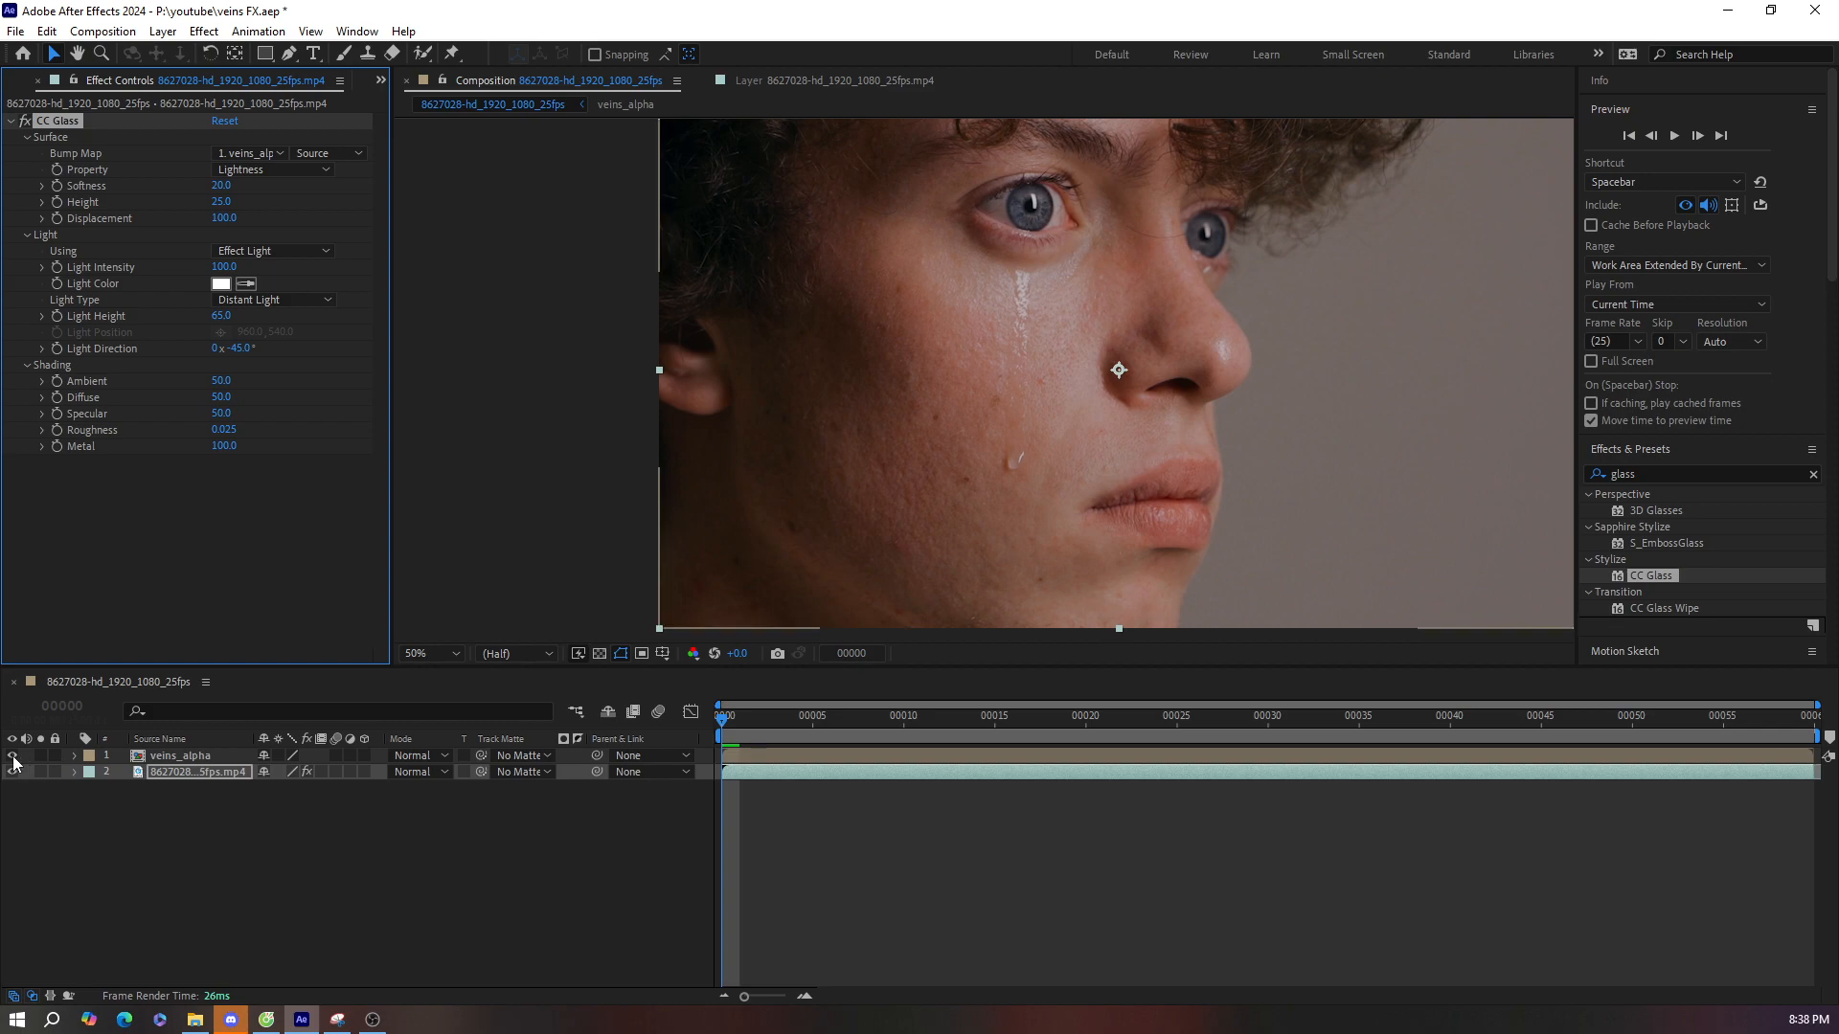
pyautogui.doubleClick(175, 754)
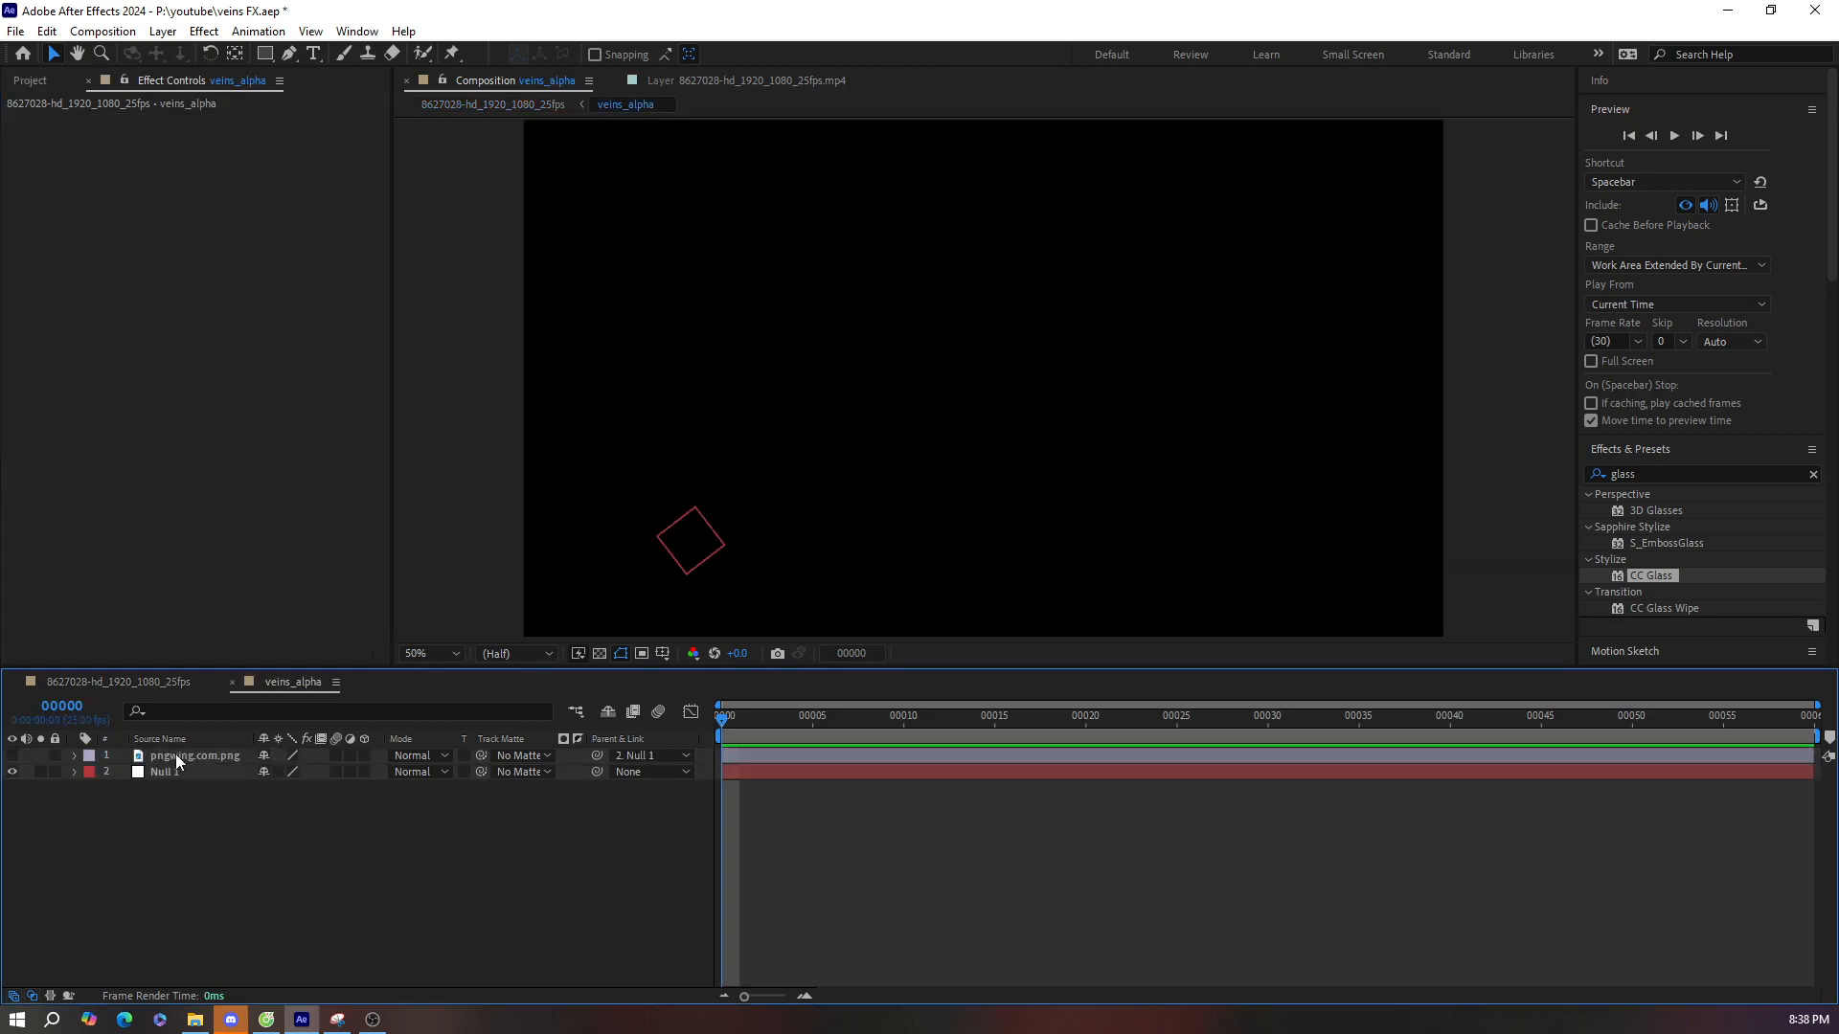
pyautogui.click(12, 756)
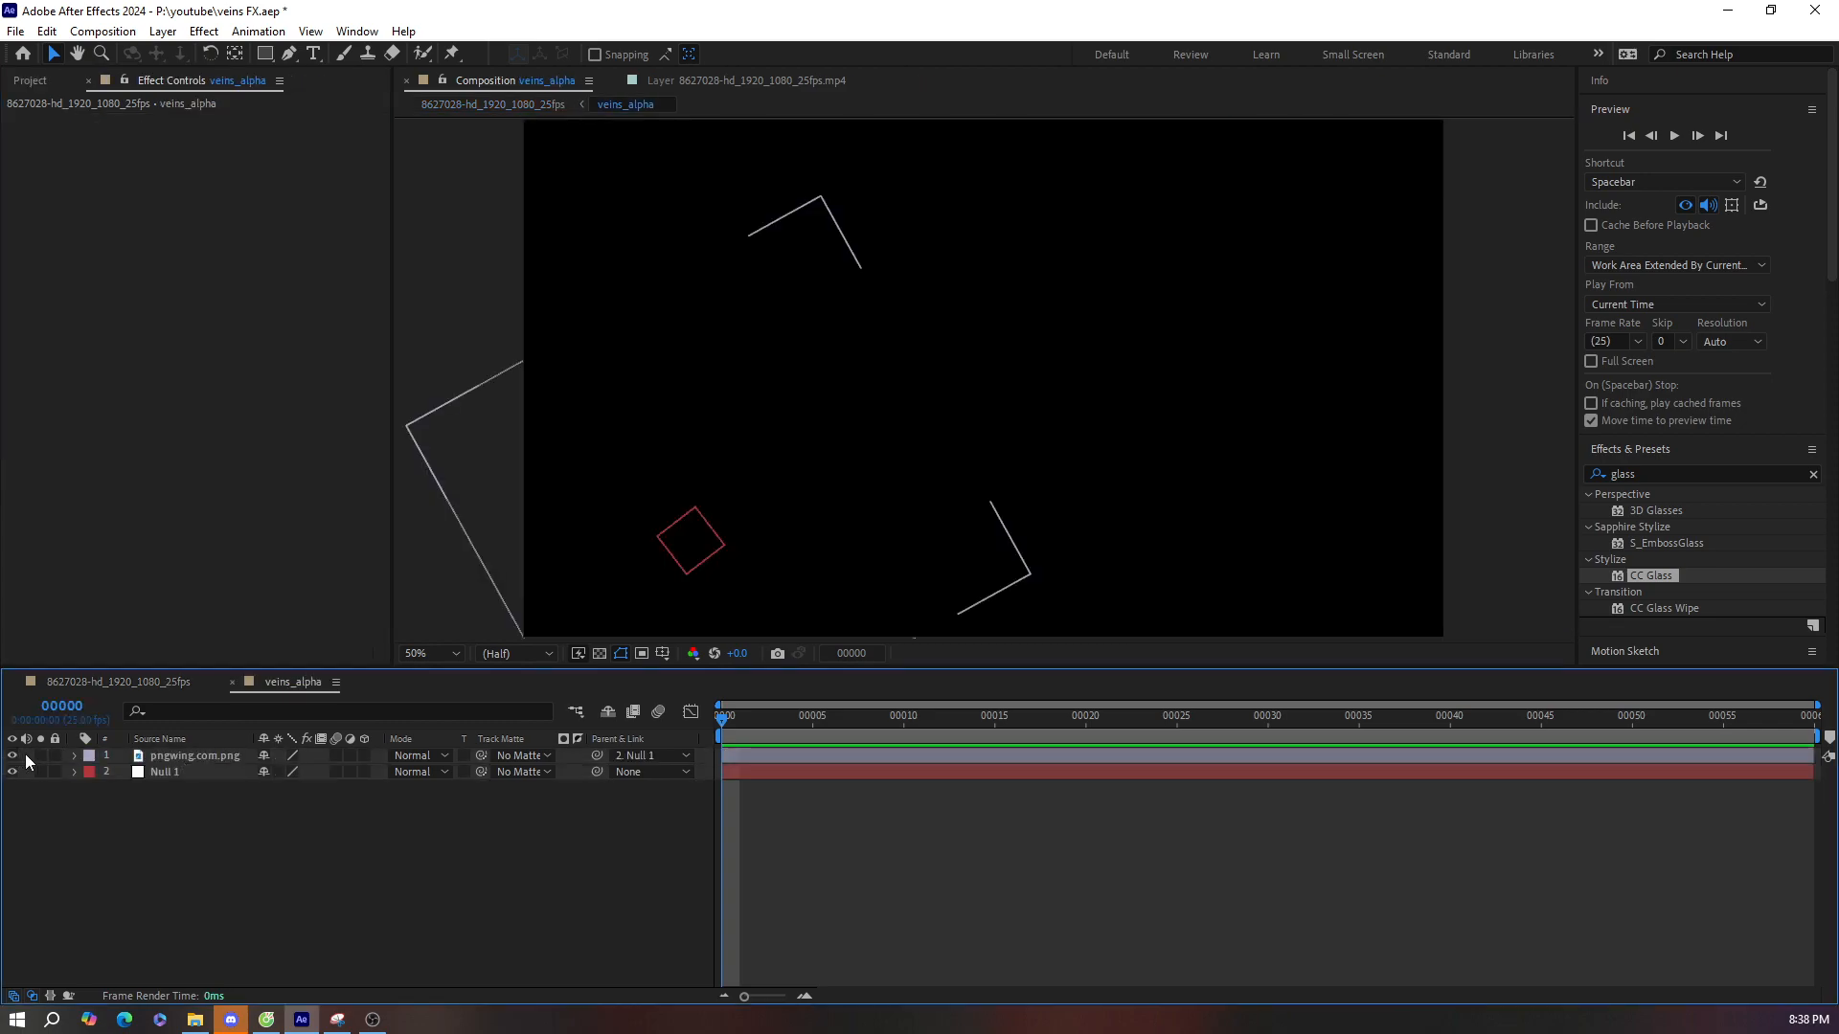
pyautogui.click(135, 681)
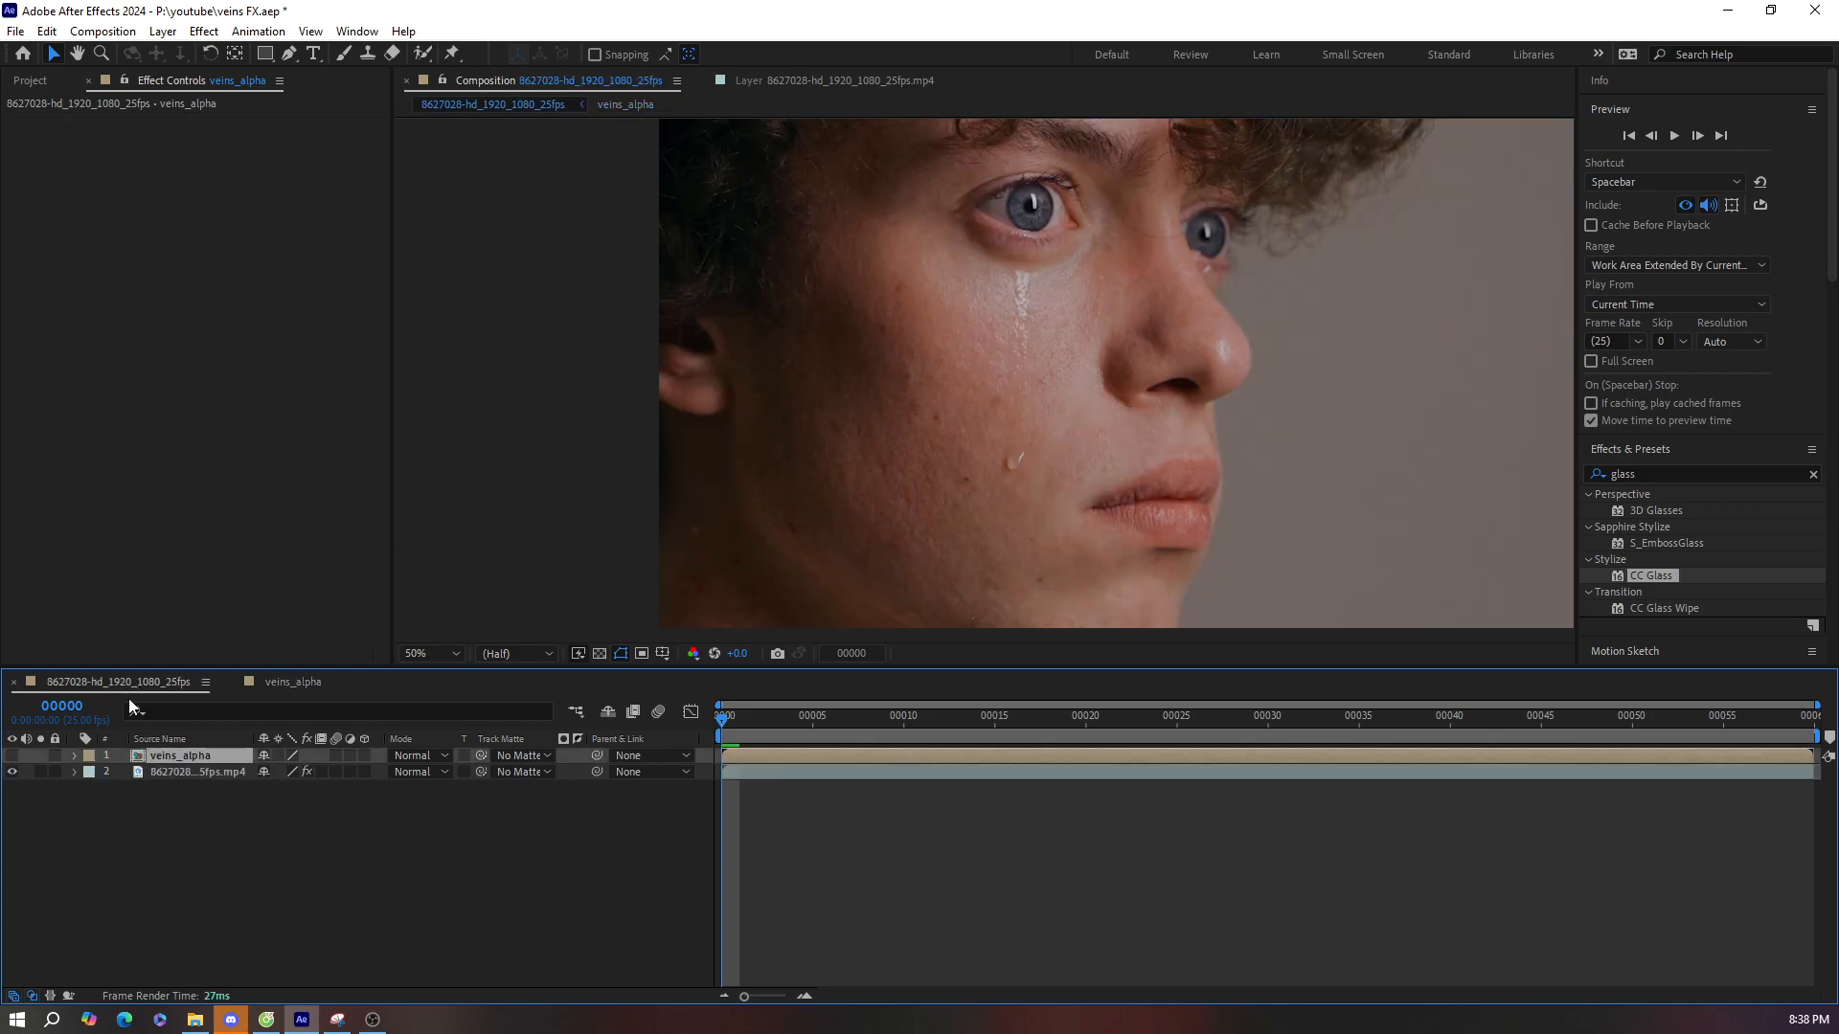
pyautogui.click(12, 756)
pyautogui.click(13, 757)
# Step: Set the bump map property of CC Glass on the face footage layer to Alpha
pyautogui.click(205, 772)
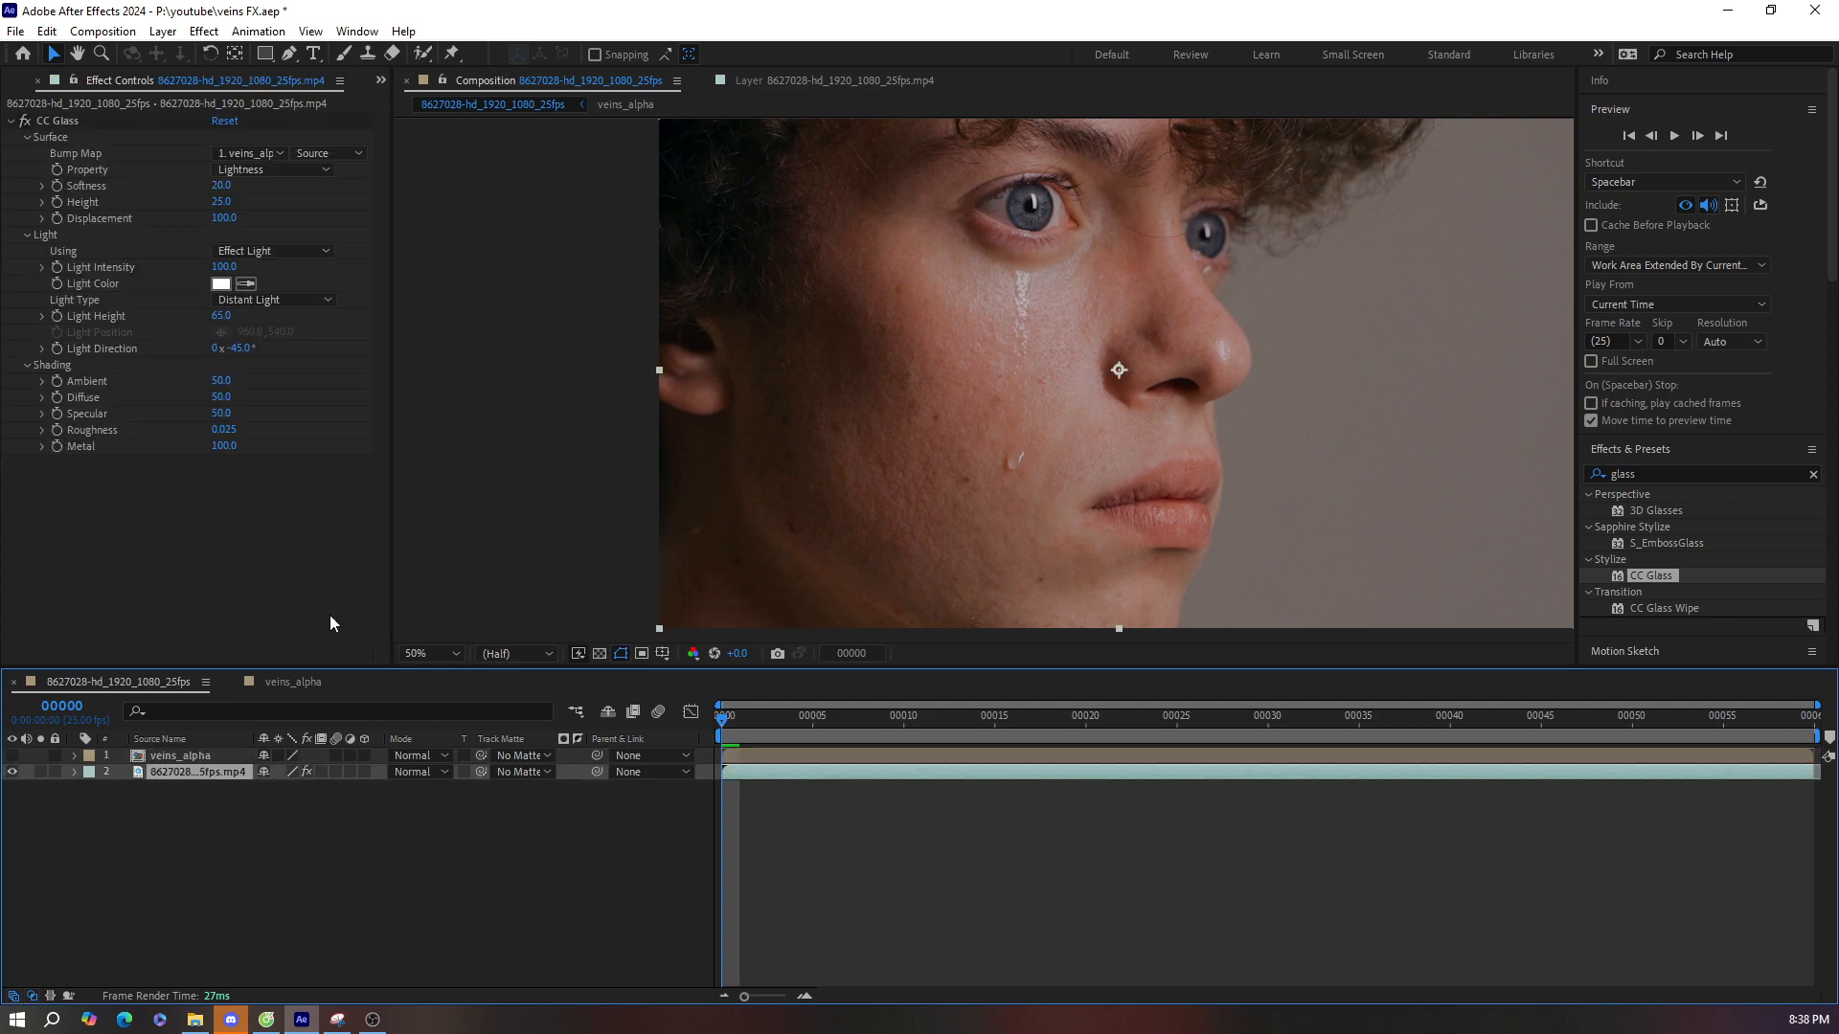
pyautogui.click(249, 170)
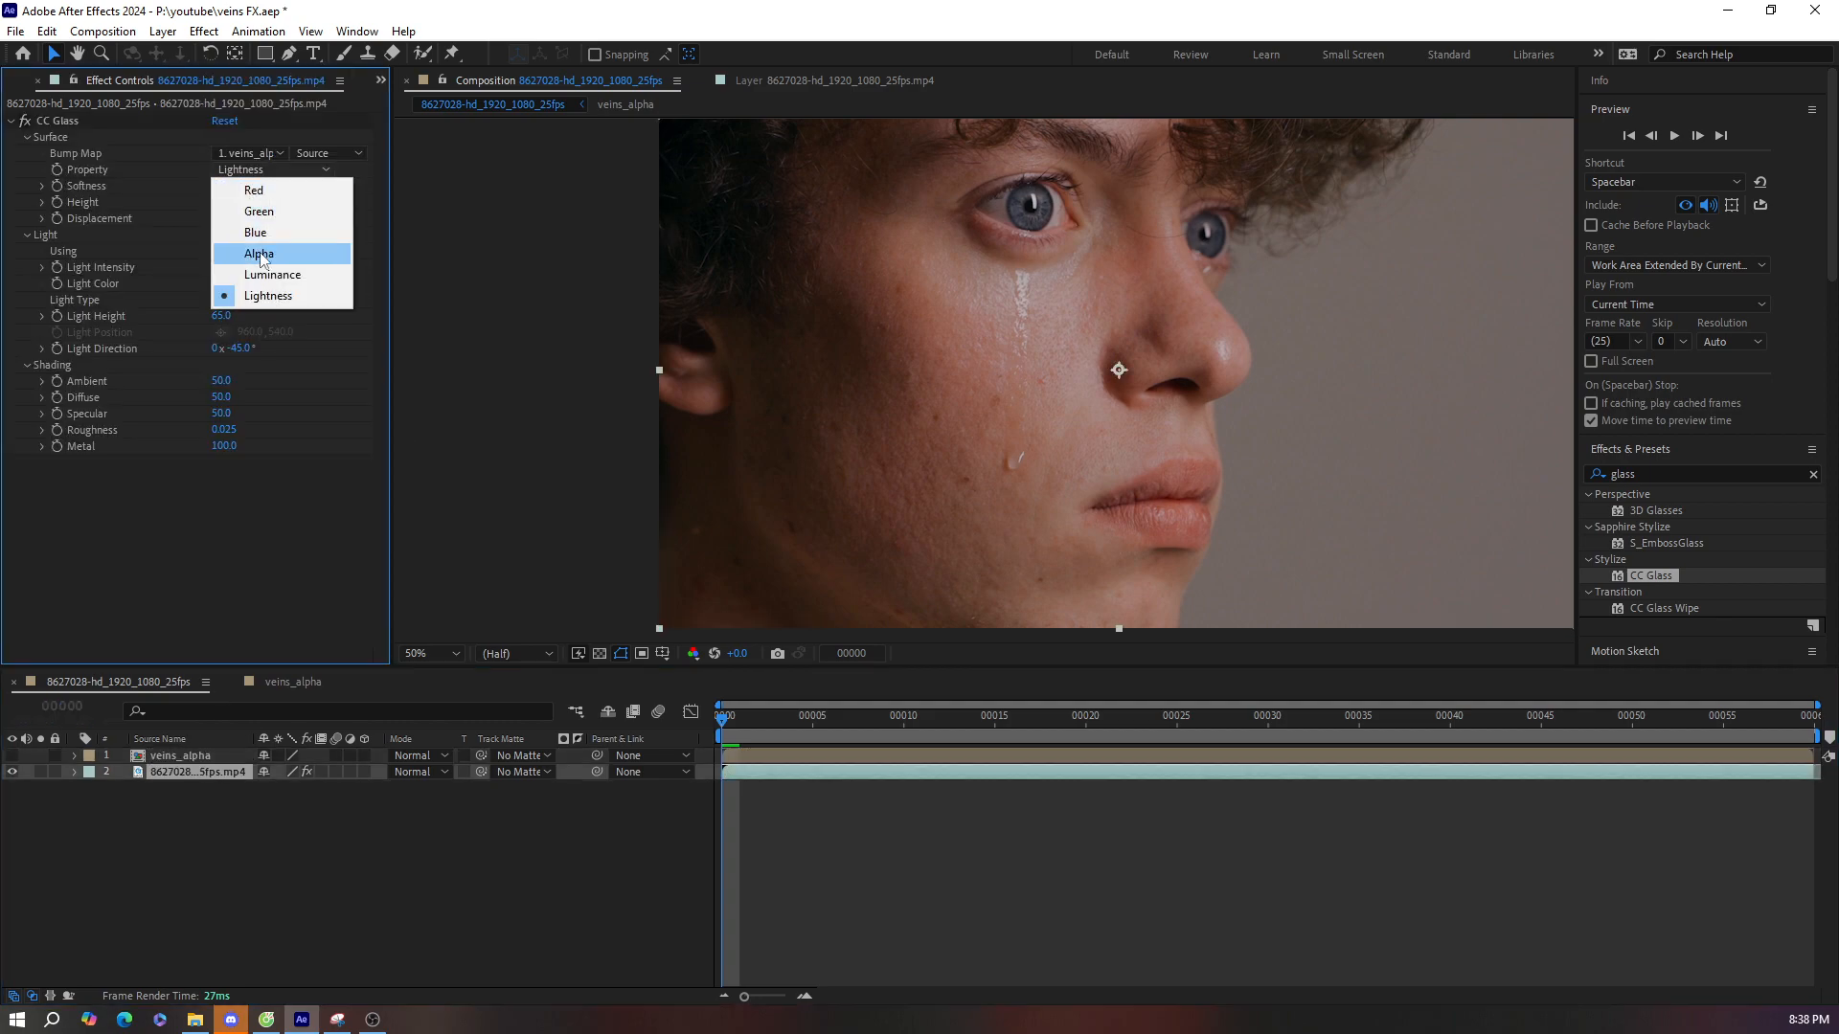
pyautogui.click(259, 255)
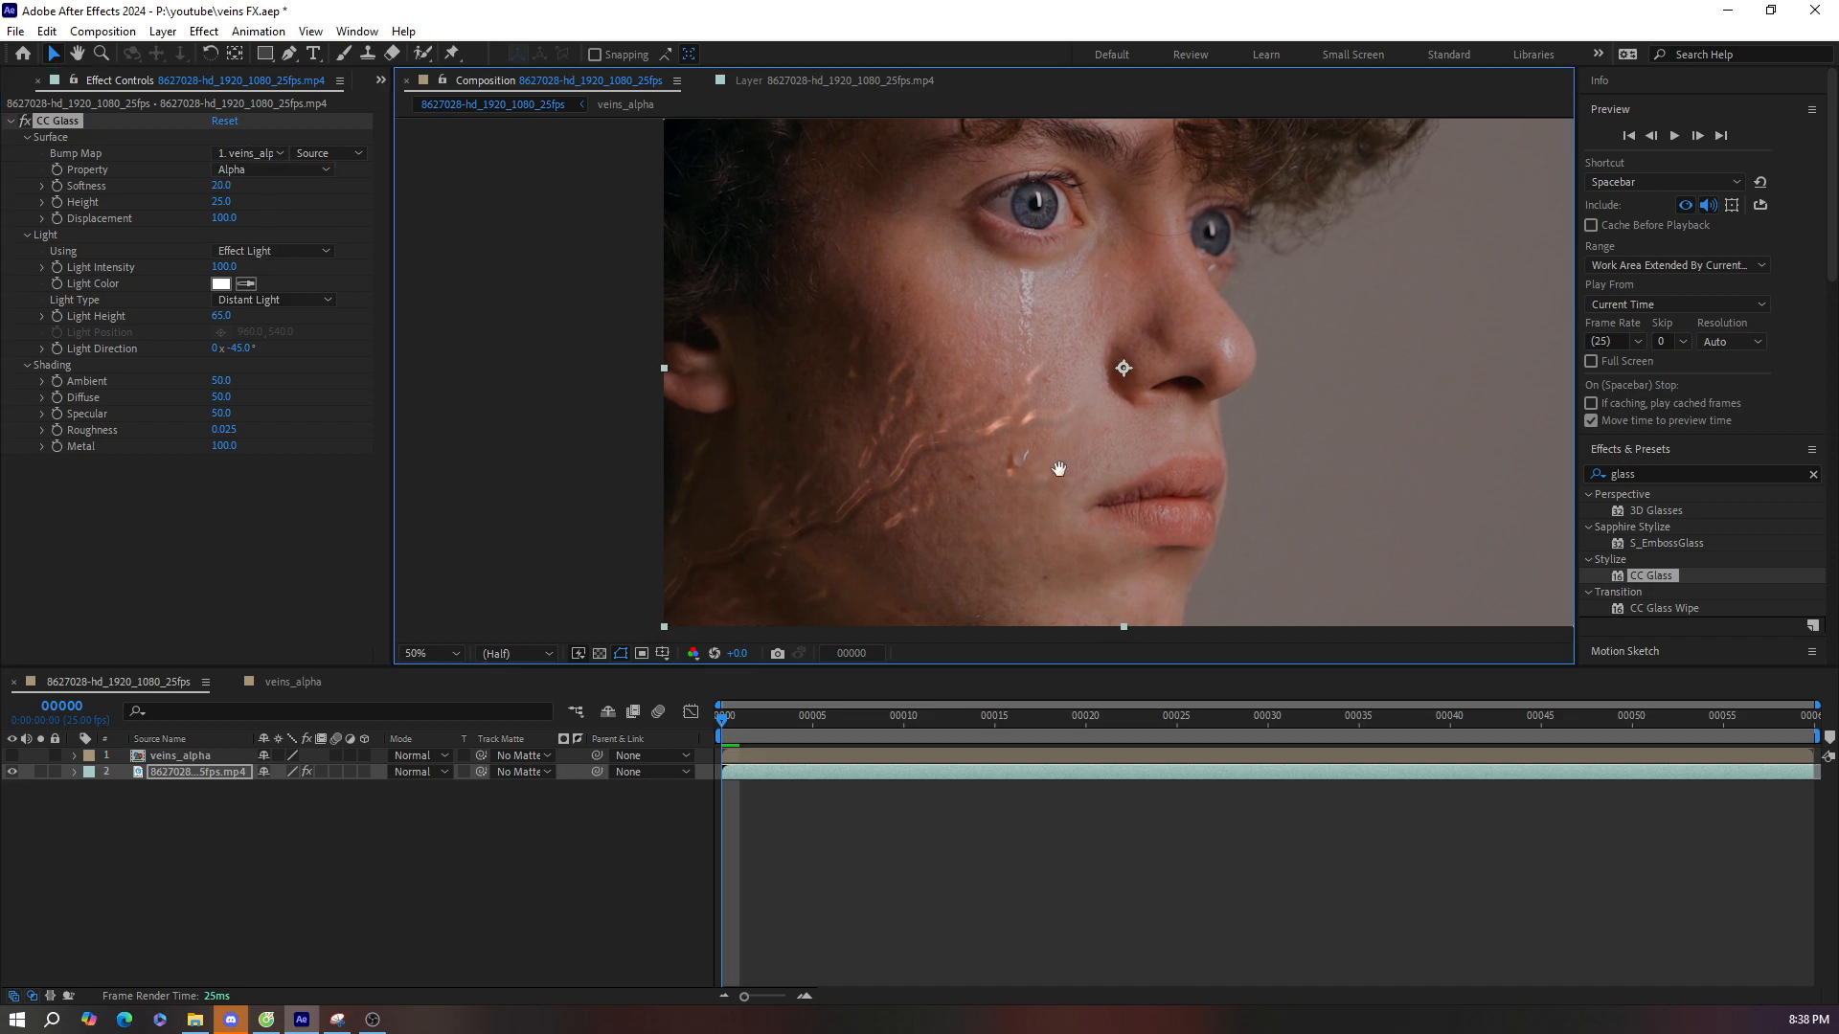
# Step: Reduce the CC Glass surface softness to 10.5
pyautogui.moveTo(804, 517); pyautogui.dragTo(912, 447)
pyautogui.moveTo(1018, 403); pyautogui.dragTo(930, 468)
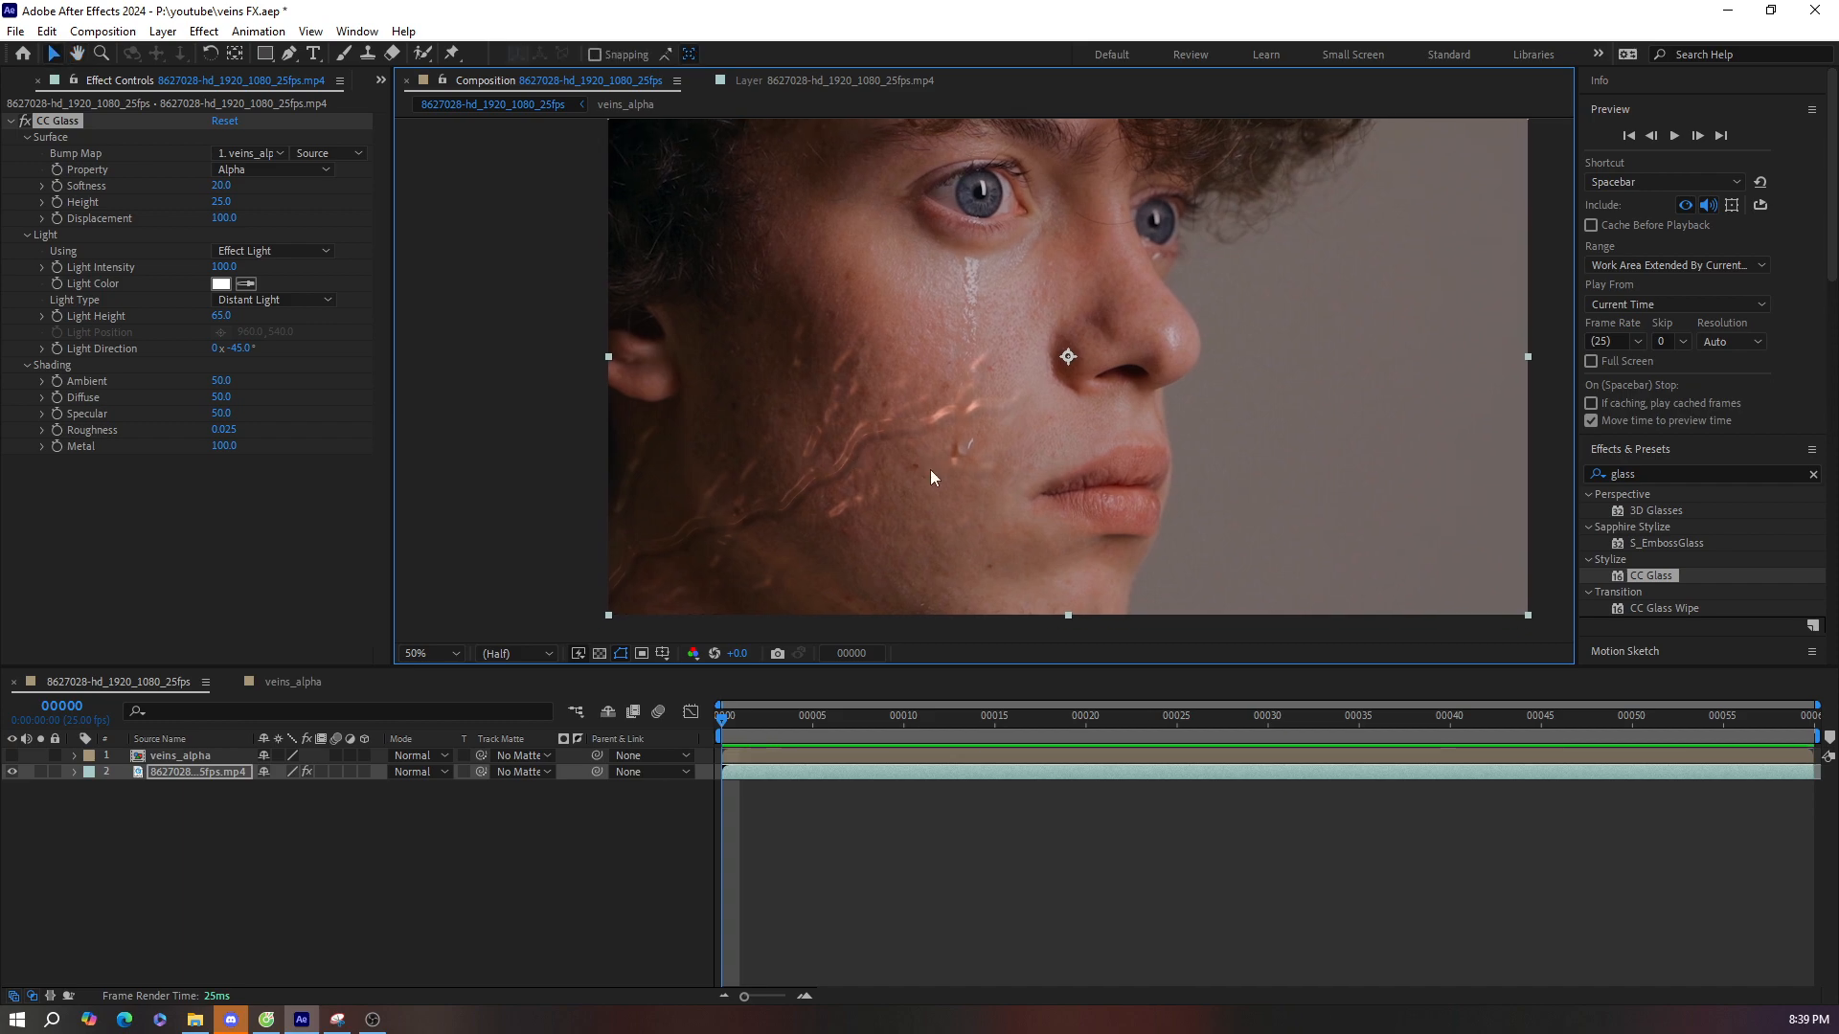
pyautogui.moveTo(225, 190); pyautogui.dragTo(162, 213)
pyautogui.click(228, 187)
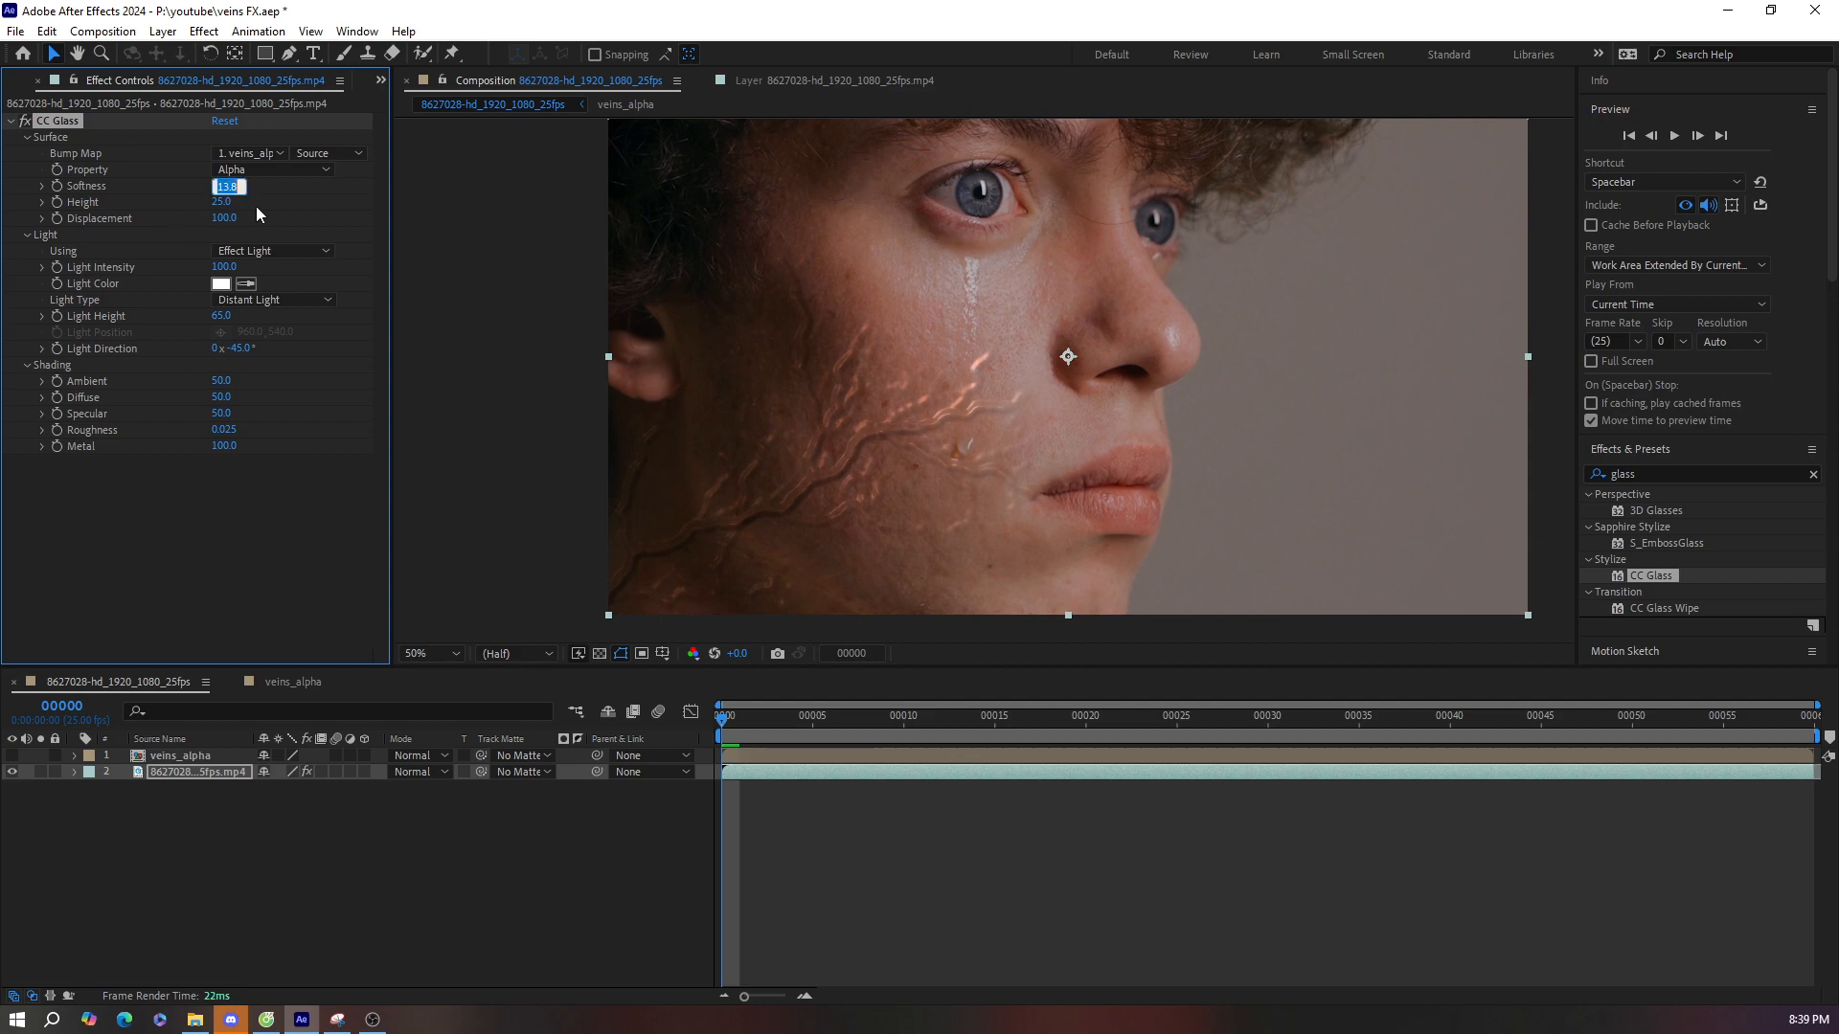
pyautogui.write('10')
pyautogui.press('Return')
pyautogui.click(221, 186)
pyautogui.hotkey('ctrl', 'Up')
# Step: Set the CC Glass surface height to 26 and the displacement to 13
pyautogui.click(226, 203)
pyautogui.write('-9')
pyautogui.press('Return')
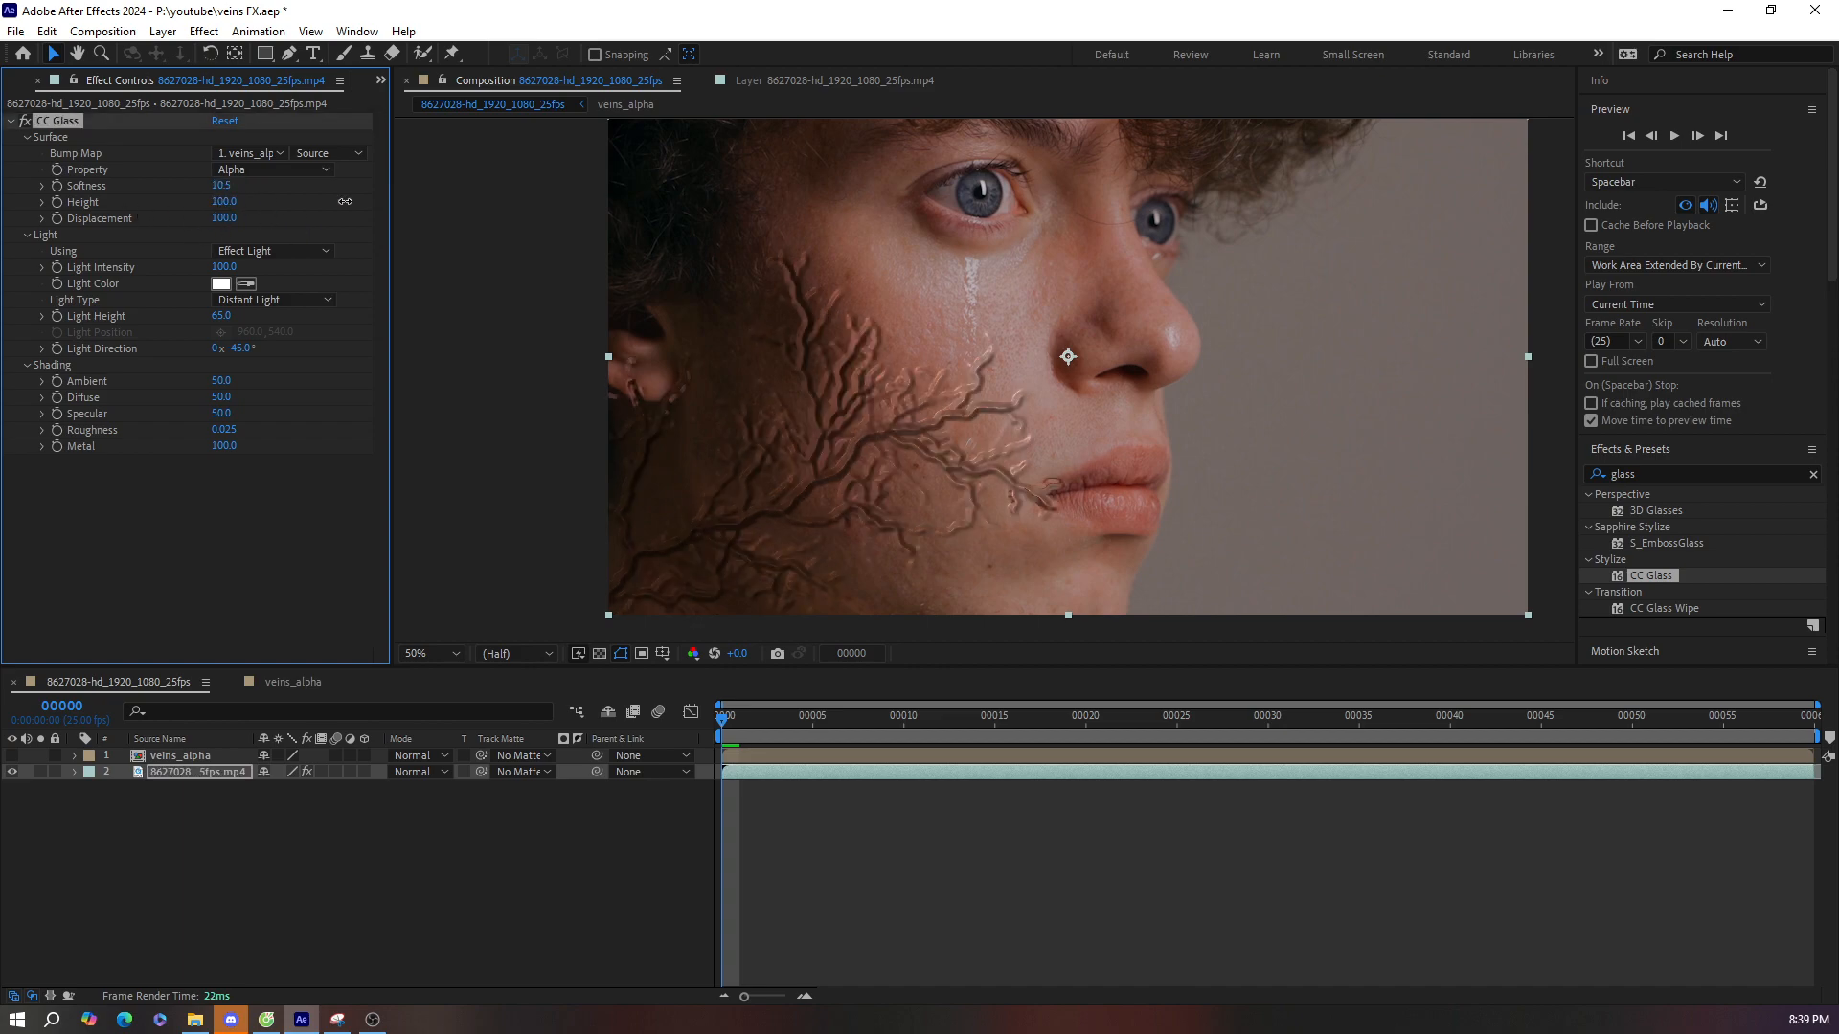
pyautogui.moveTo(239, 201); pyautogui.dragTo(273, 201)
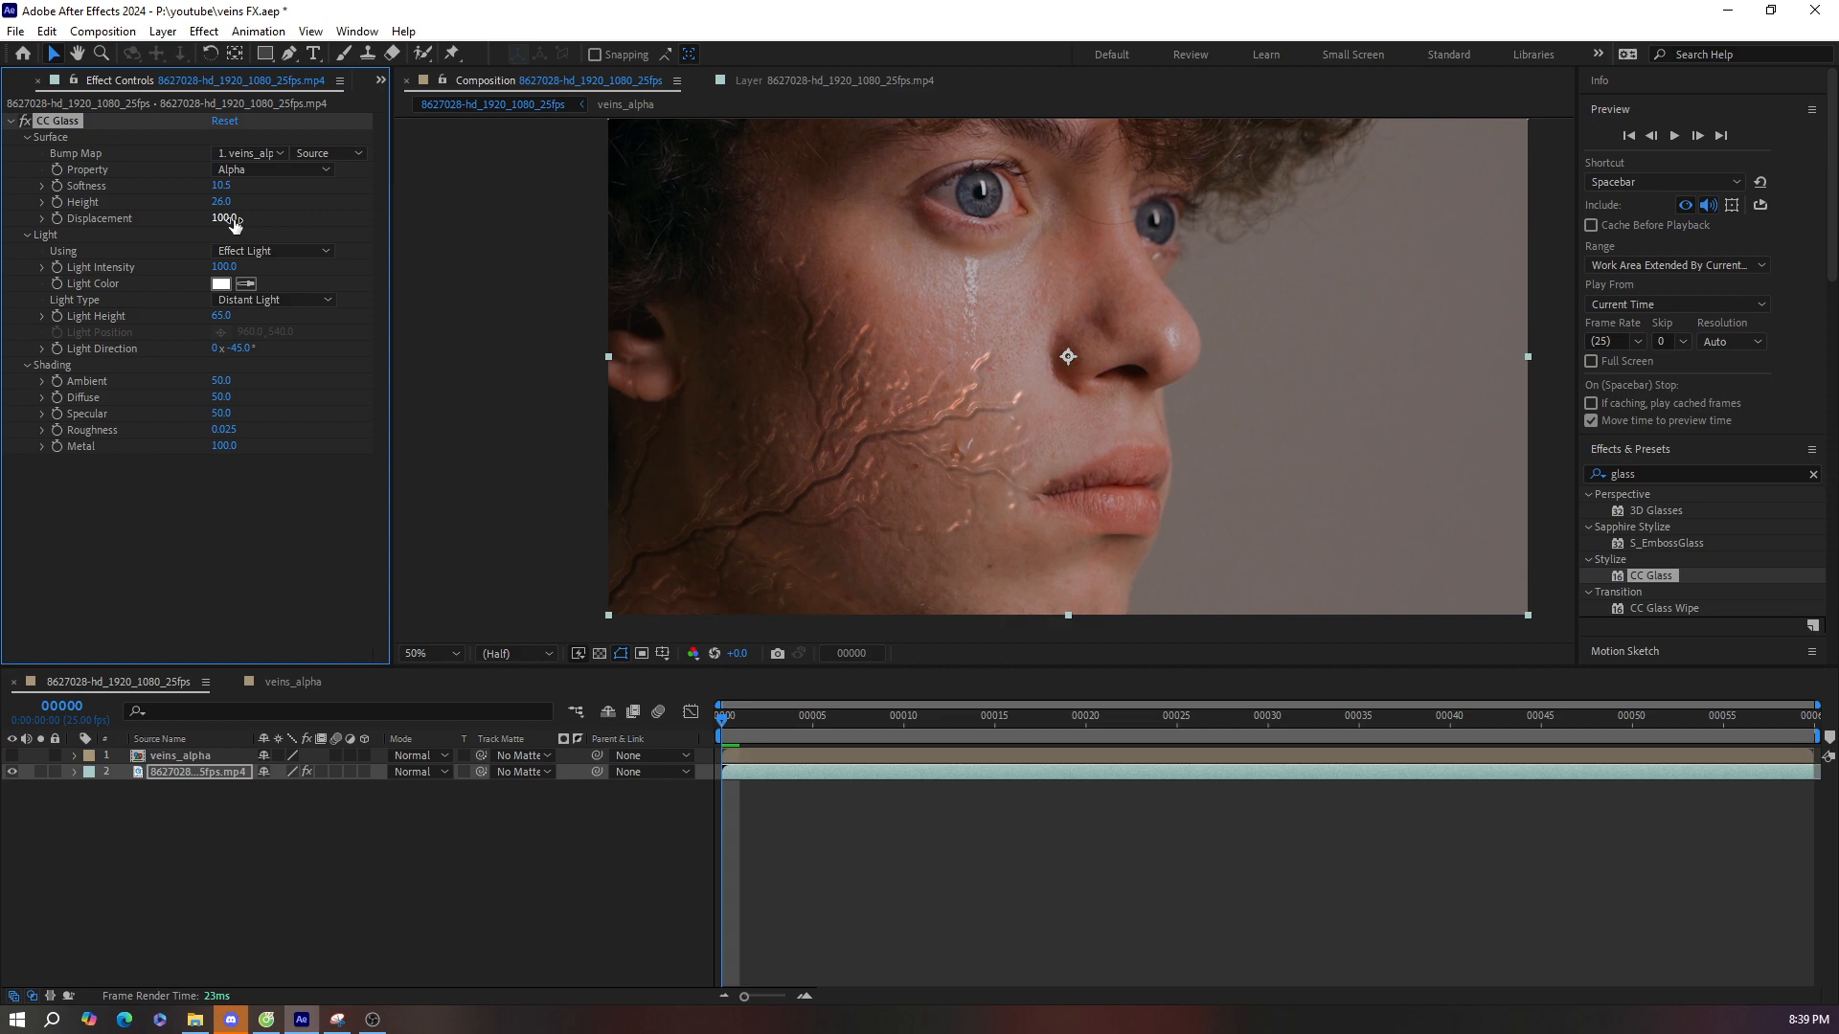
pyautogui.moveTo(232, 220); pyautogui.dragTo(279, 237)
# Step: Examine the vein relief on the cheek up close and across the whole face
pyautogui.press('/')
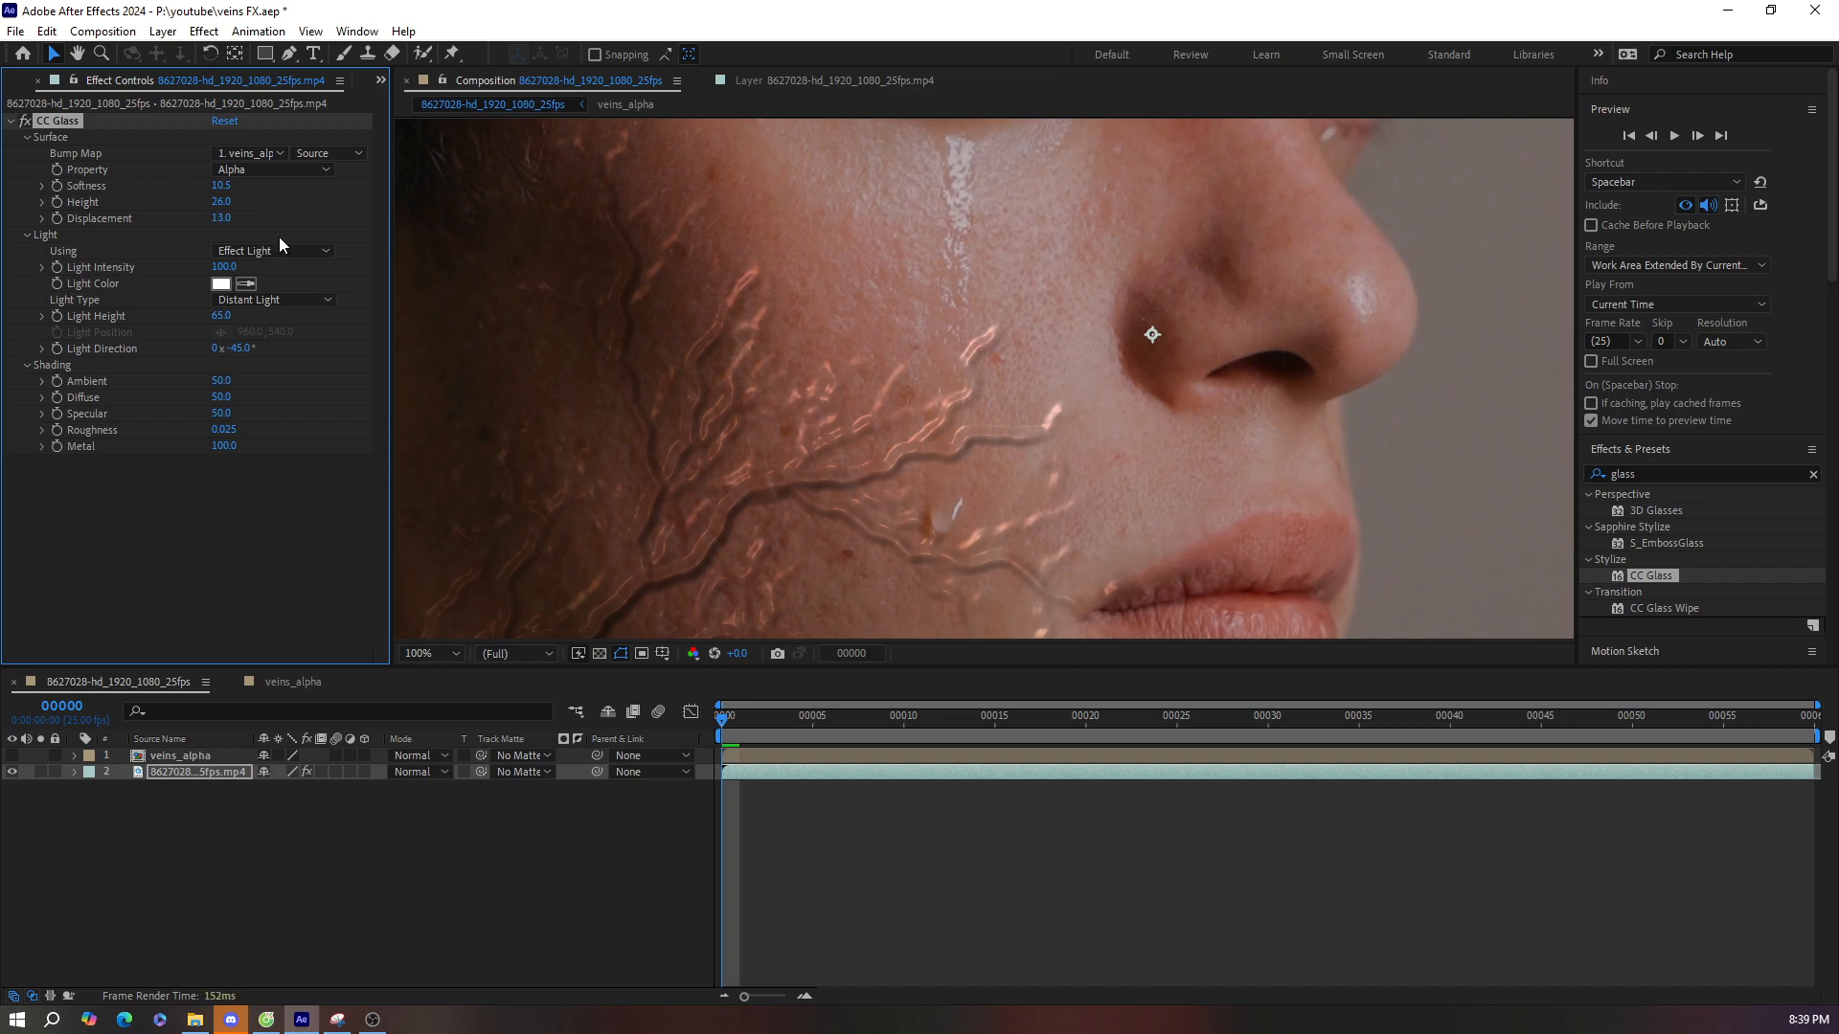
pyautogui.scroll(-2, 1132, 451)
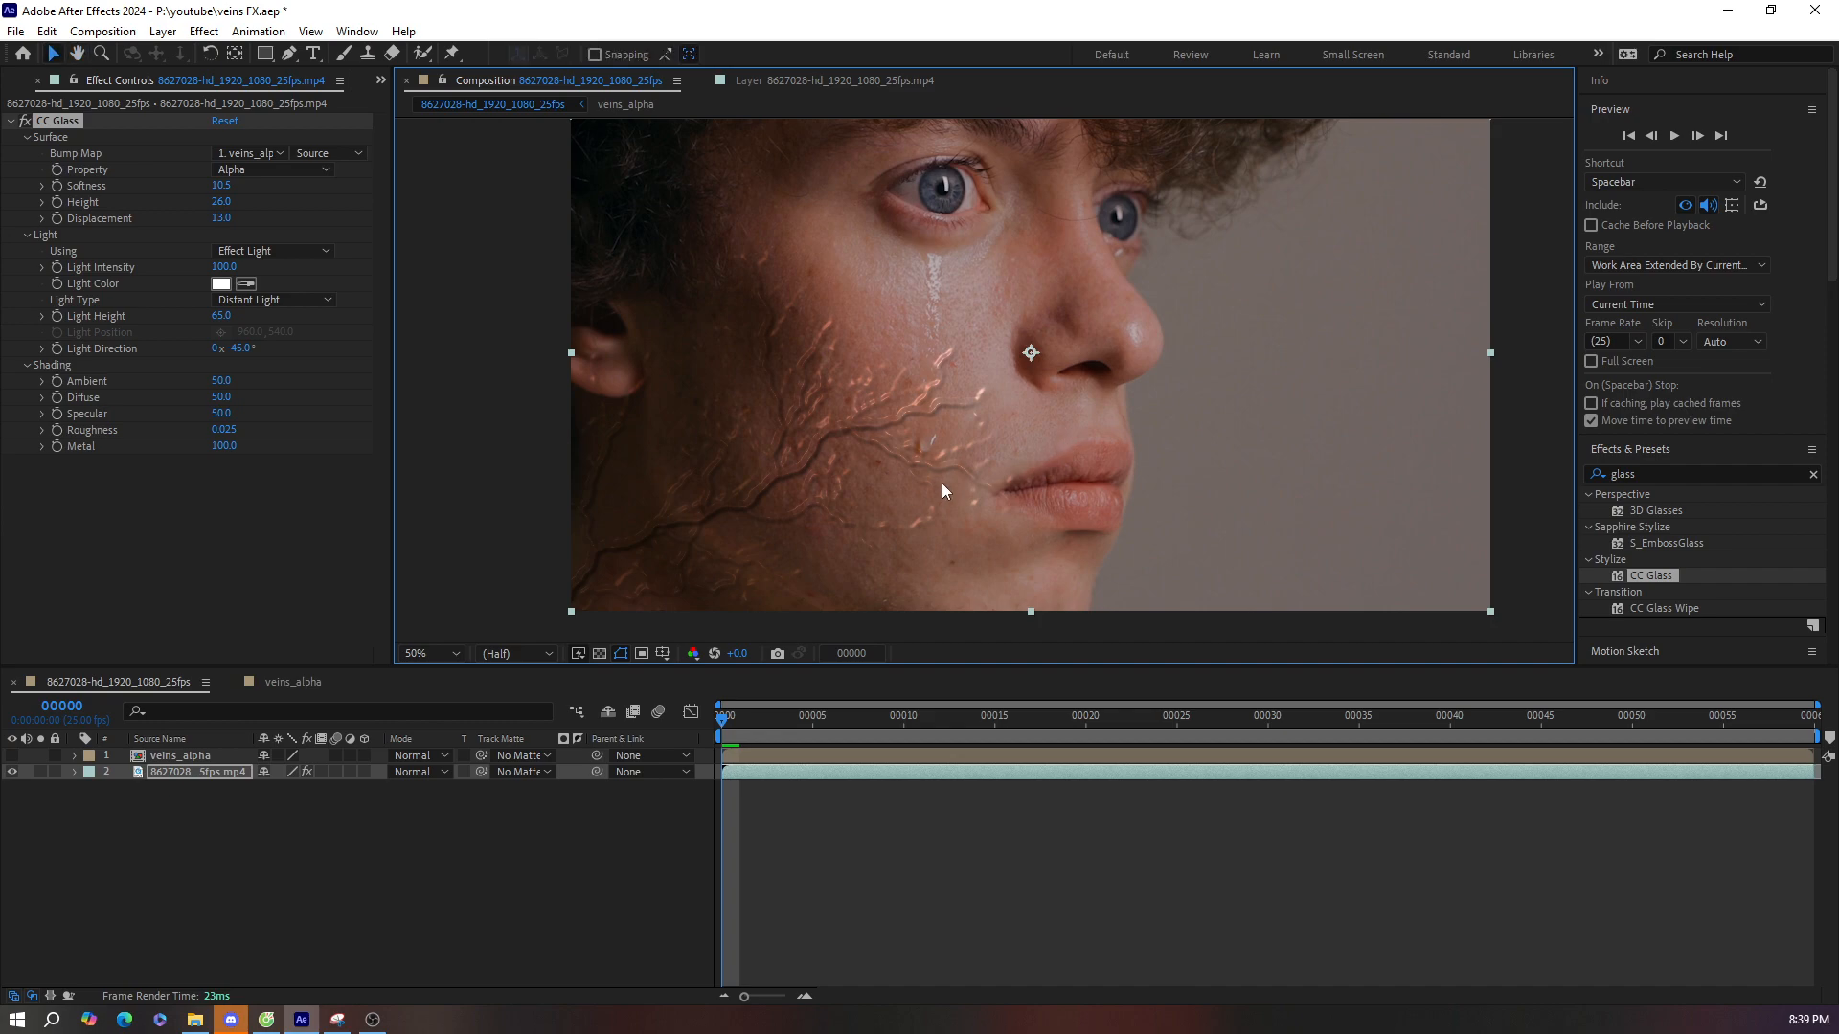
pyautogui.scroll(2, 906, 424)
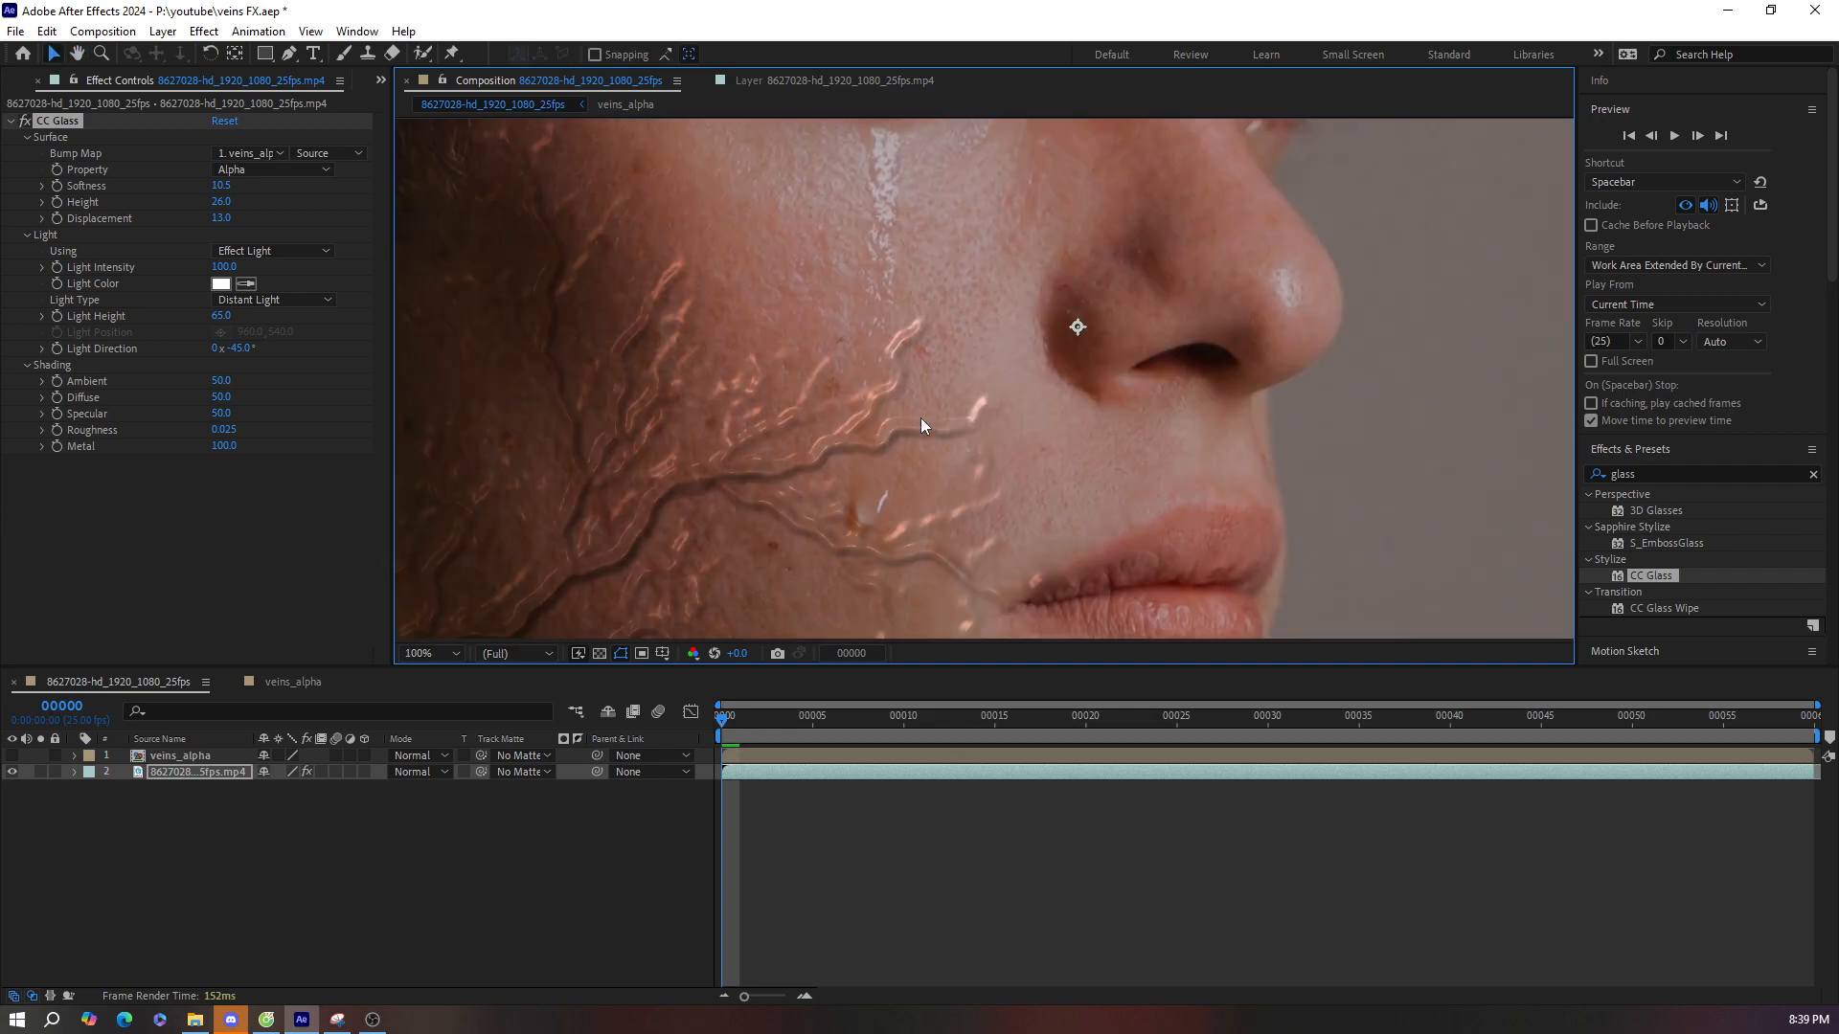
pyautogui.scroll(2, 672, 519)
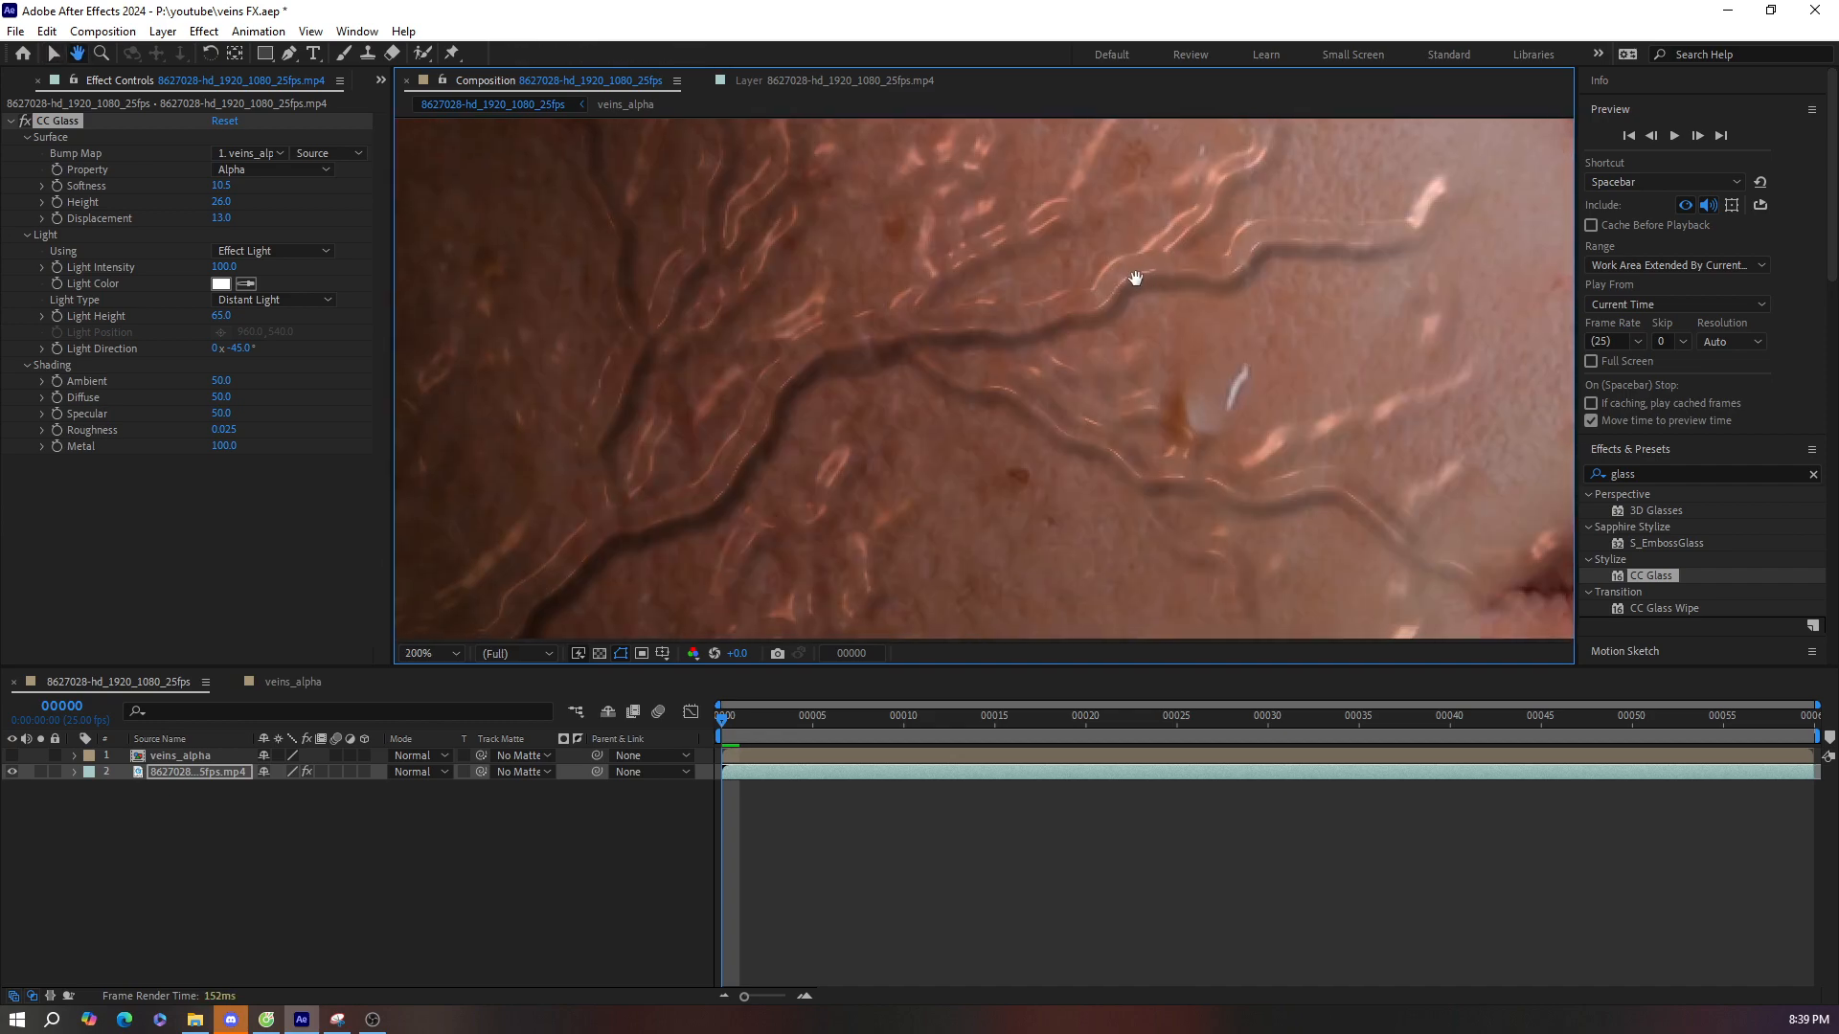
pyautogui.scroll(-2, 744, 388)
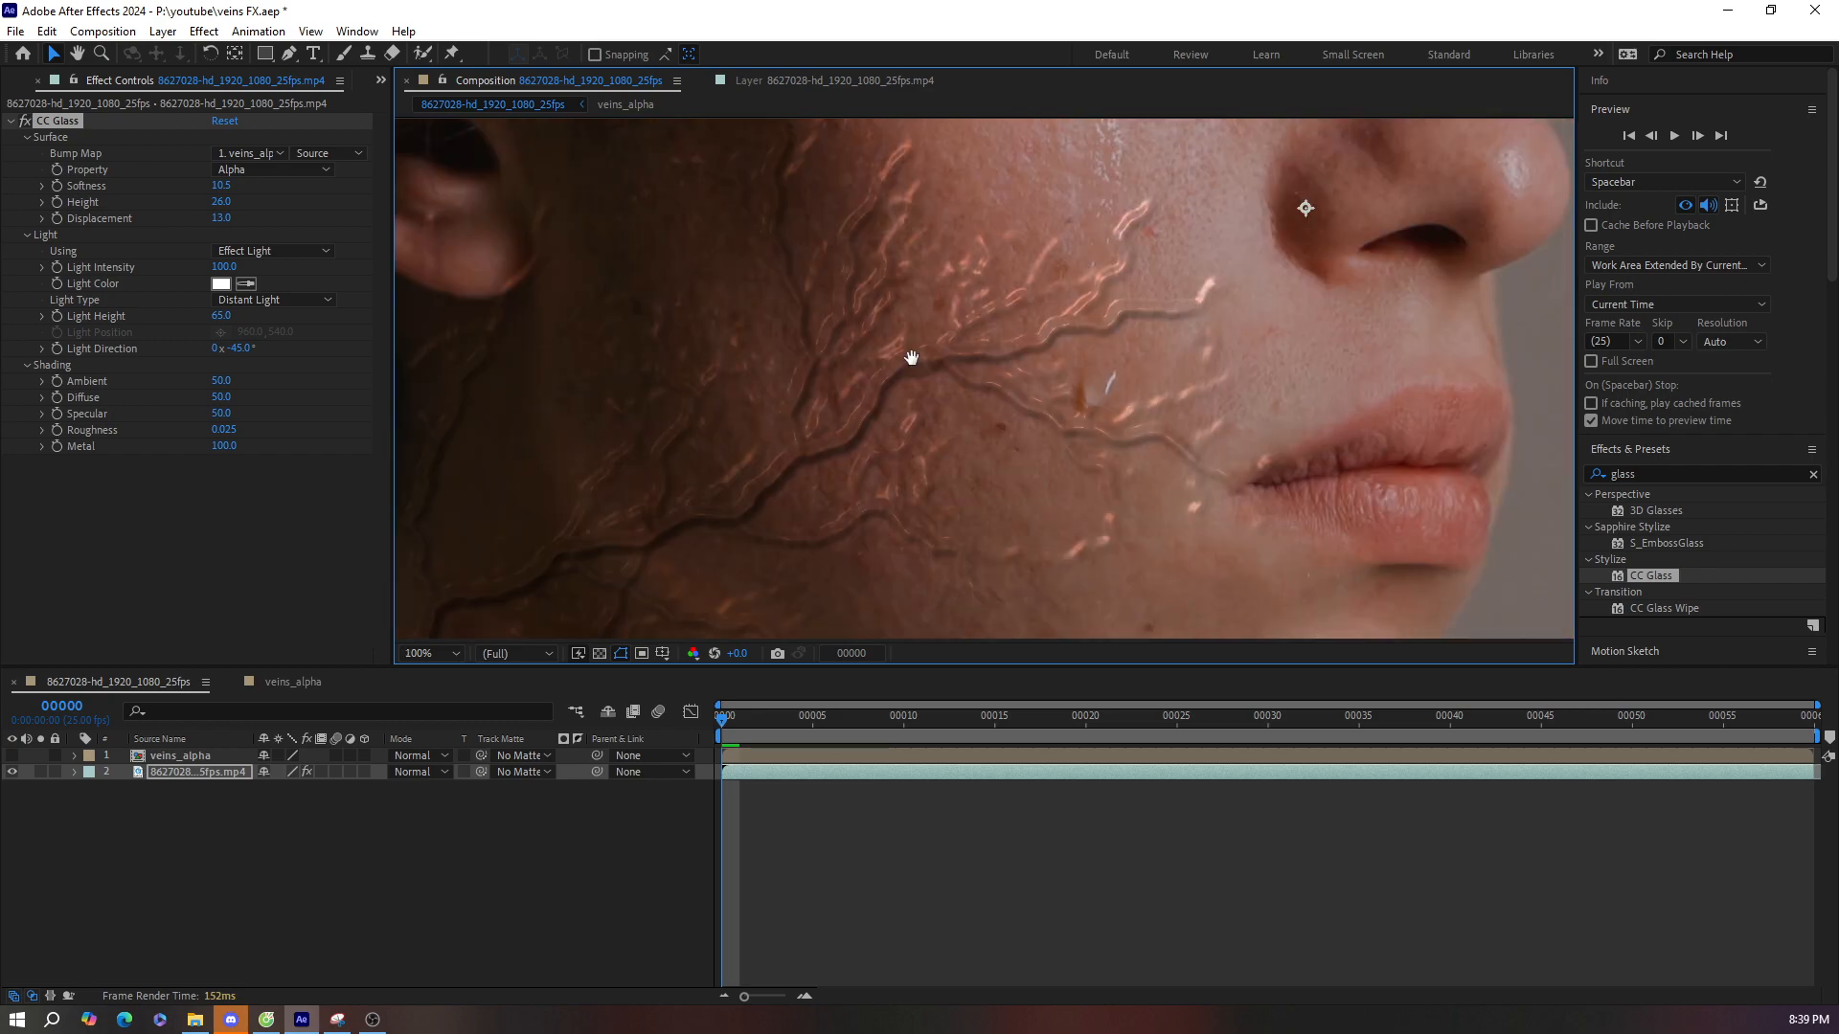
pyautogui.scroll(2, 1126, 316)
pyautogui.scroll(-4, 1101, 356)
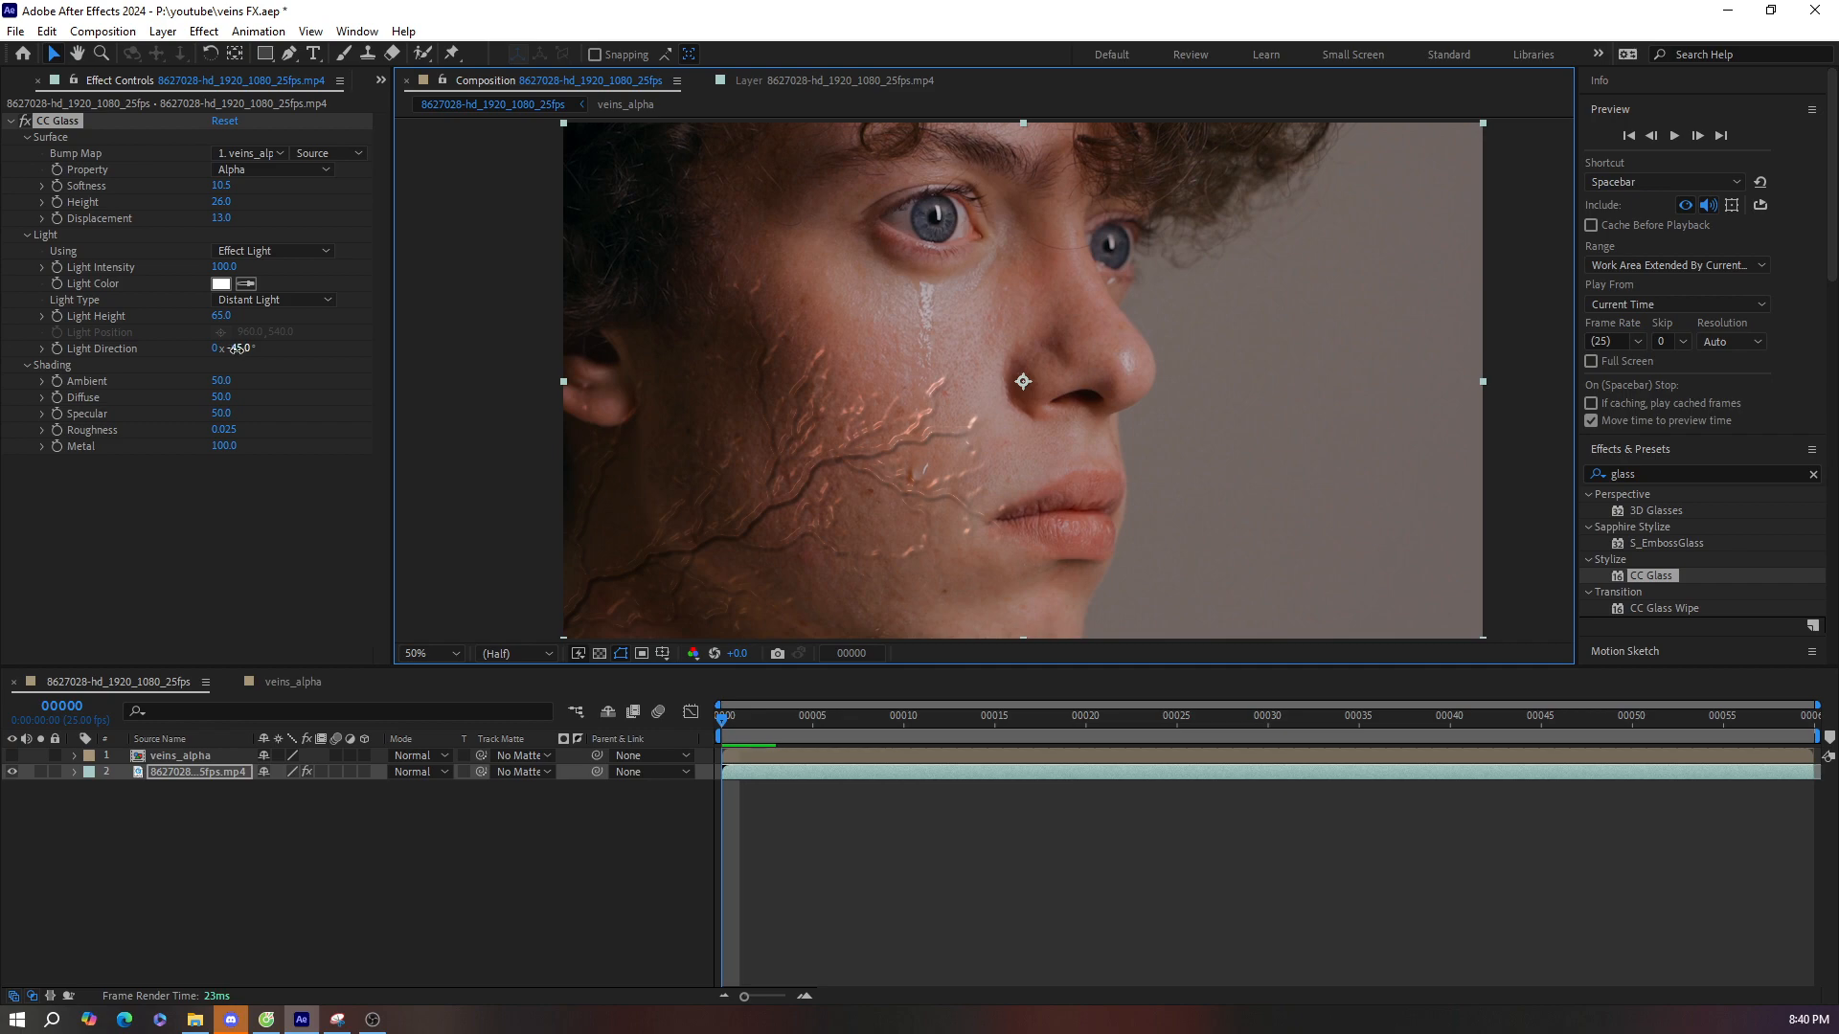
# Step: Rotate the CC Glass light direction to +74° and check the veins on the cheek
pyautogui.moveTo(237, 348); pyautogui.dragTo(345, 354)
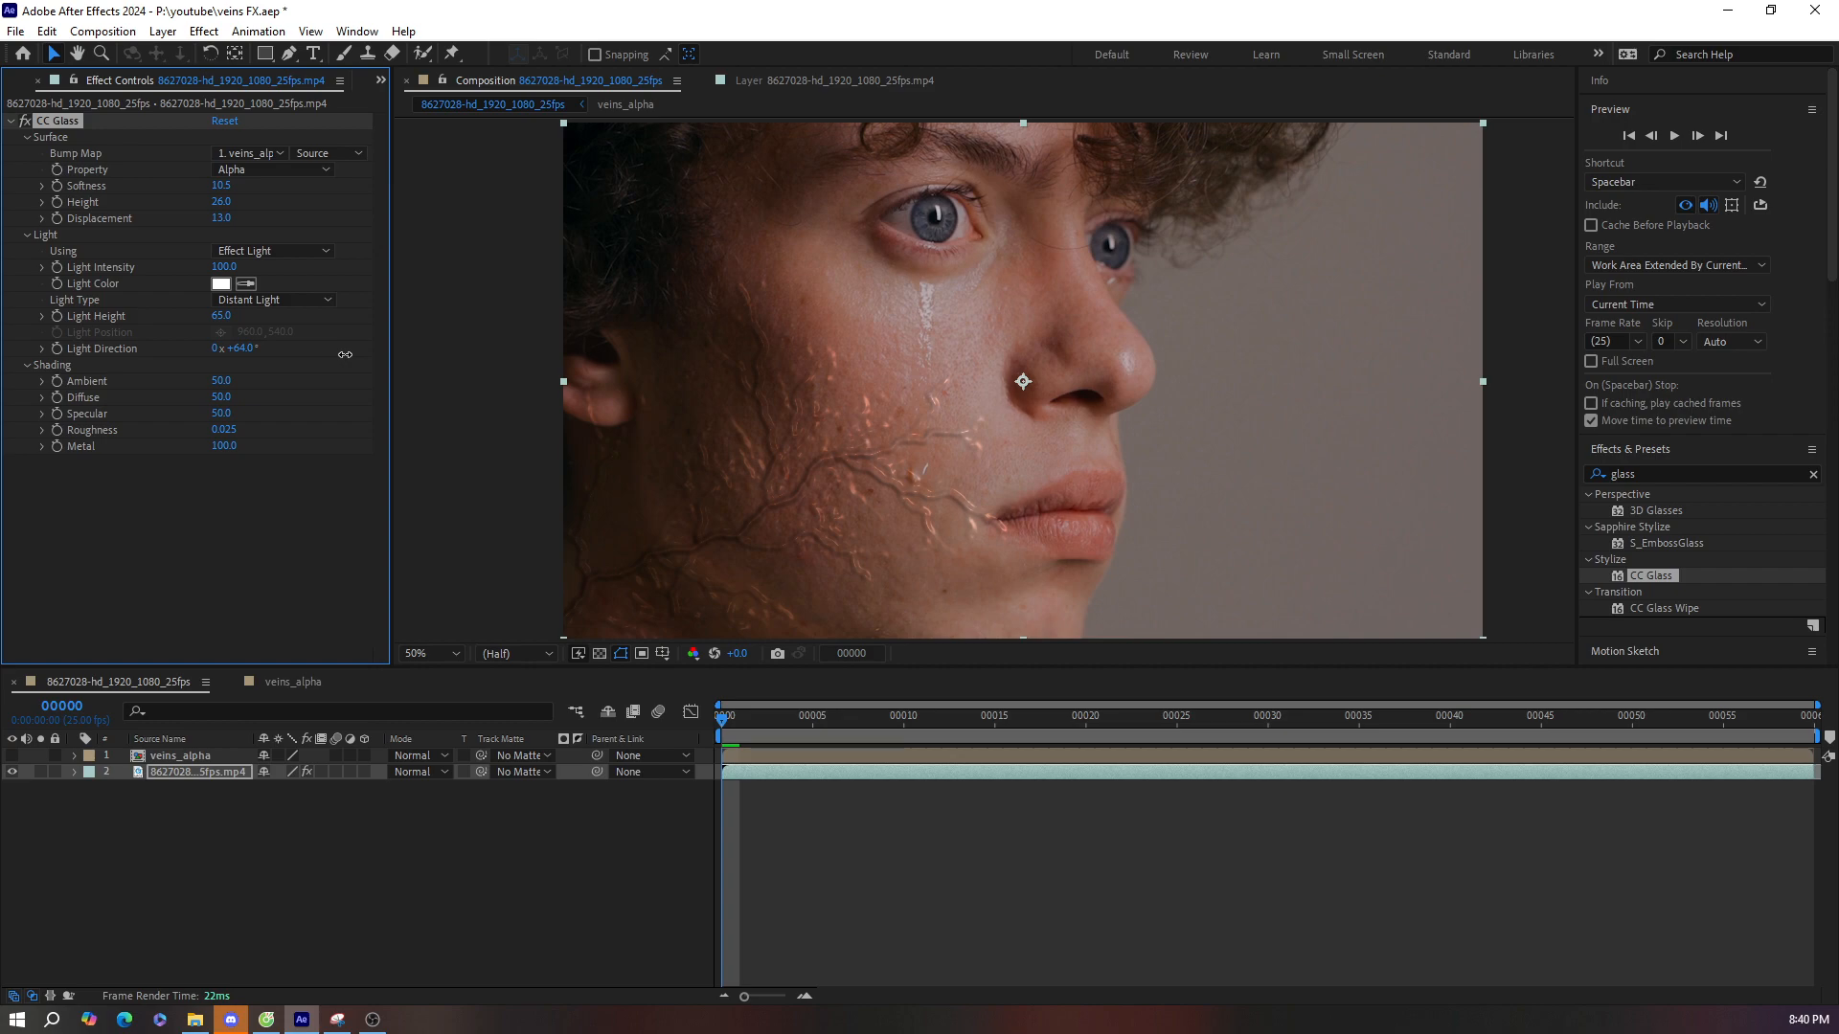
pyautogui.moveTo(345, 354); pyautogui.dragTo(355, 355)
pyautogui.scroll(2, 1051, 456)
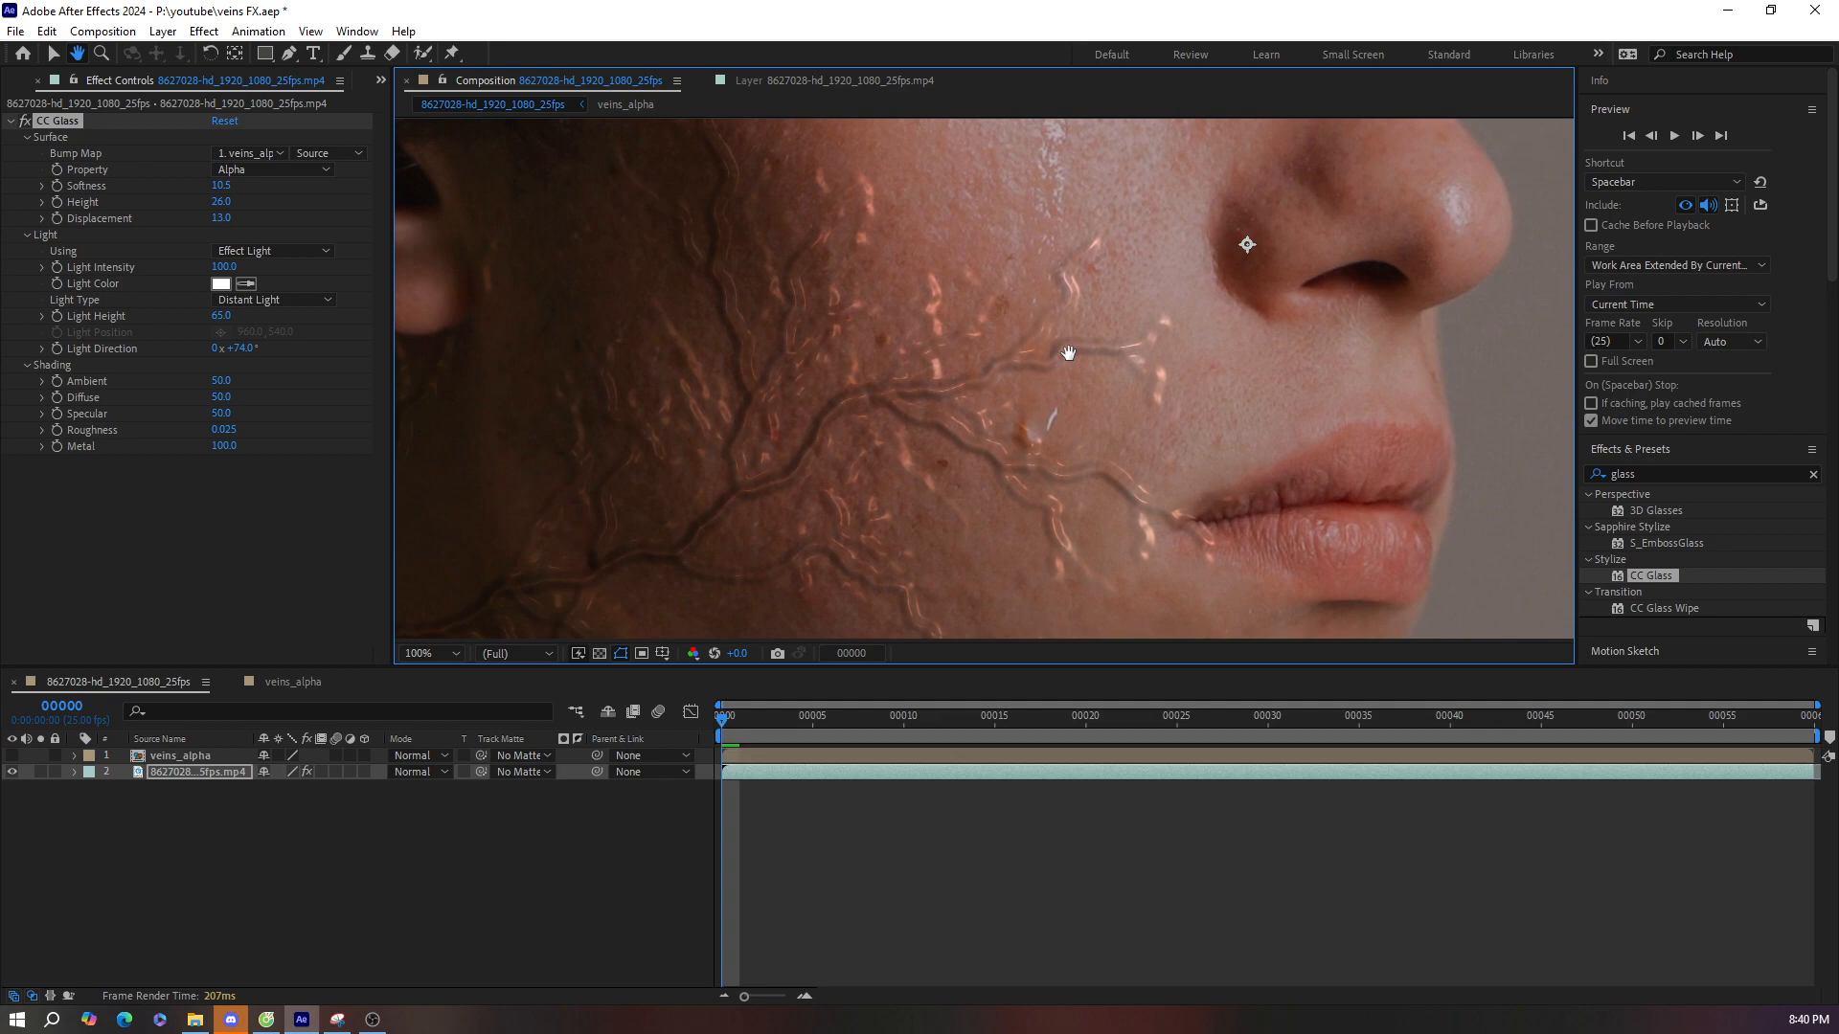
pyautogui.scroll(-4, 1069, 354)
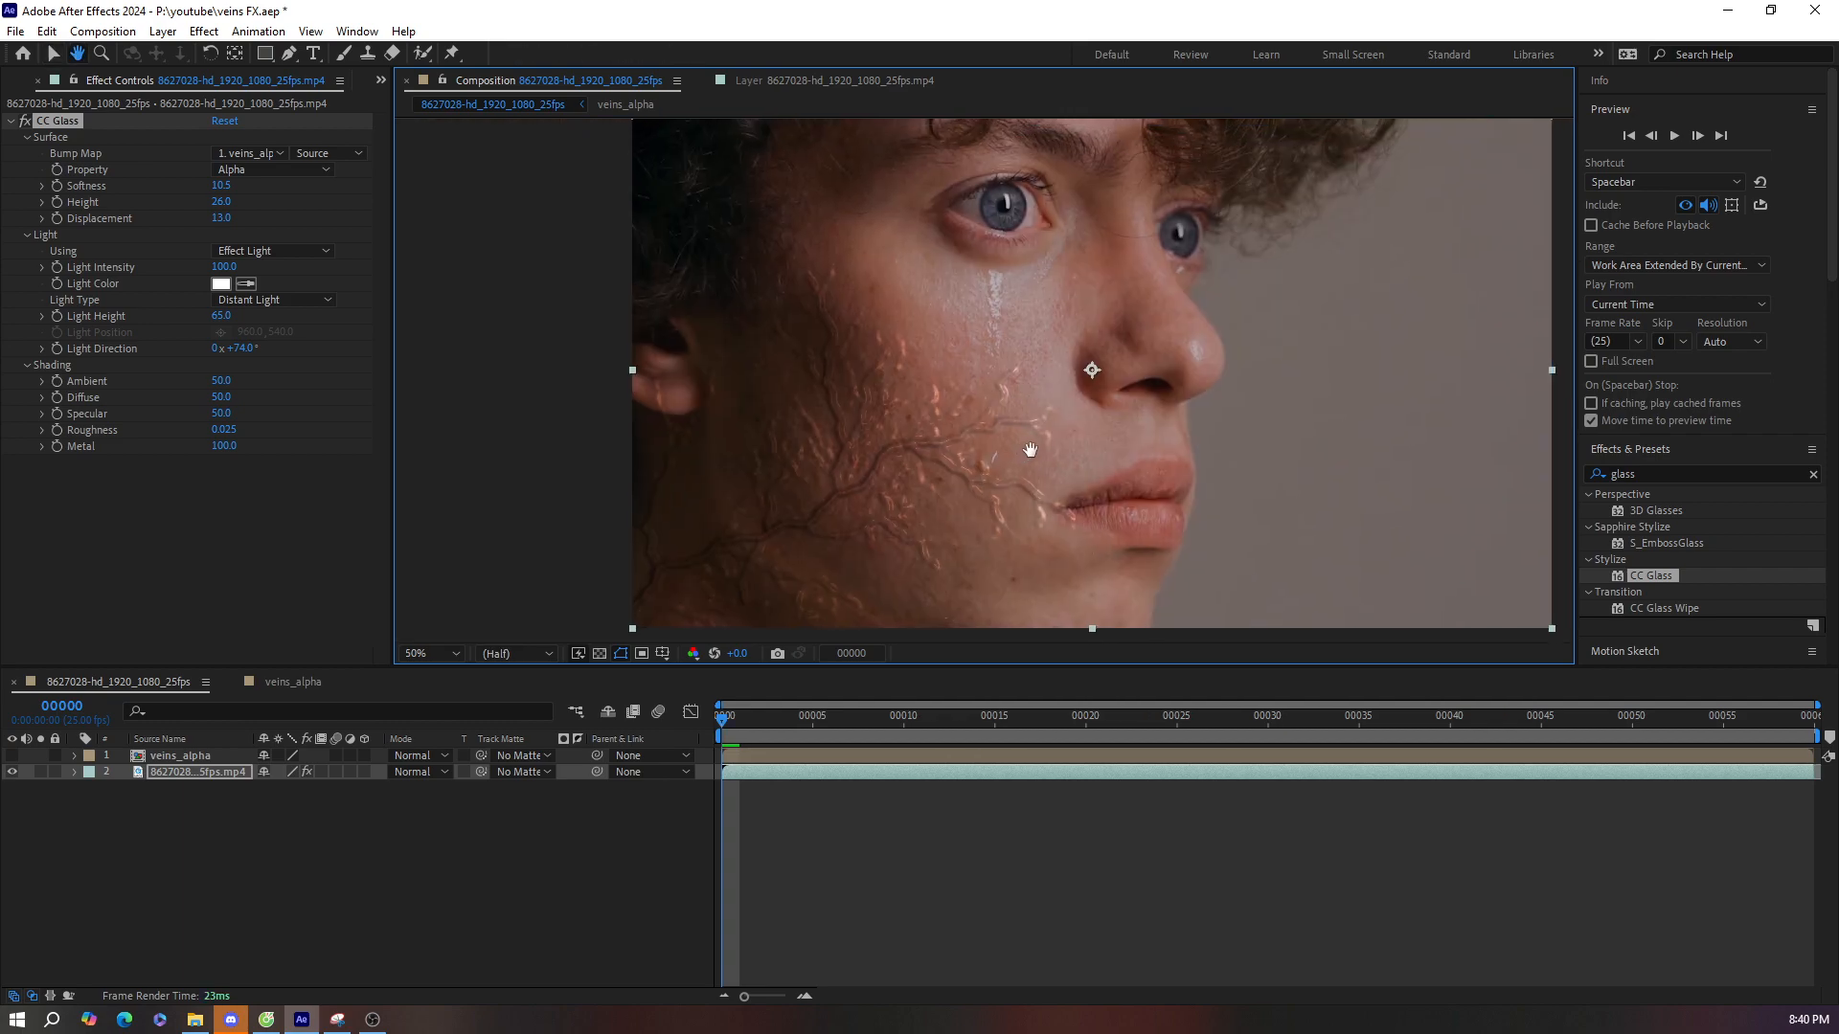
pyautogui.moveTo(1029, 449); pyautogui.dragTo(1032, 447)
pyautogui.press('v')
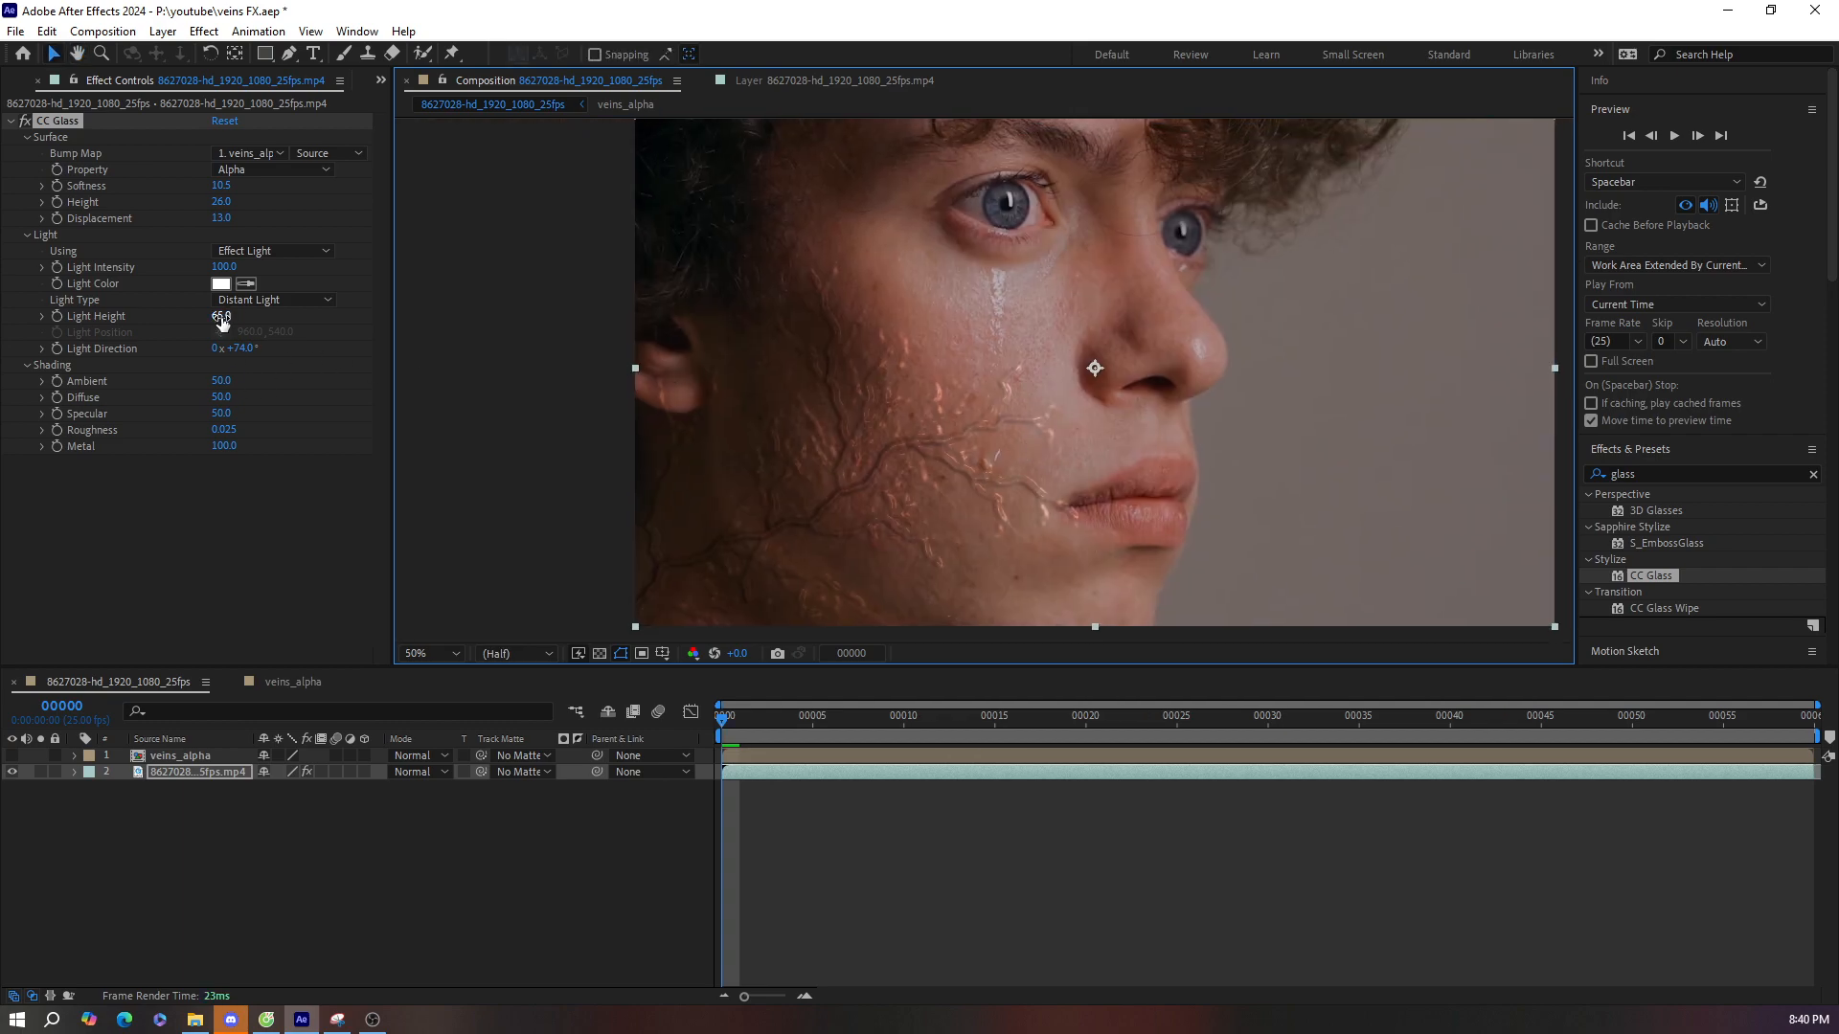
# Step: Try a CC Glass light intensity of 25 and undo the change
pyautogui.click(224, 268)
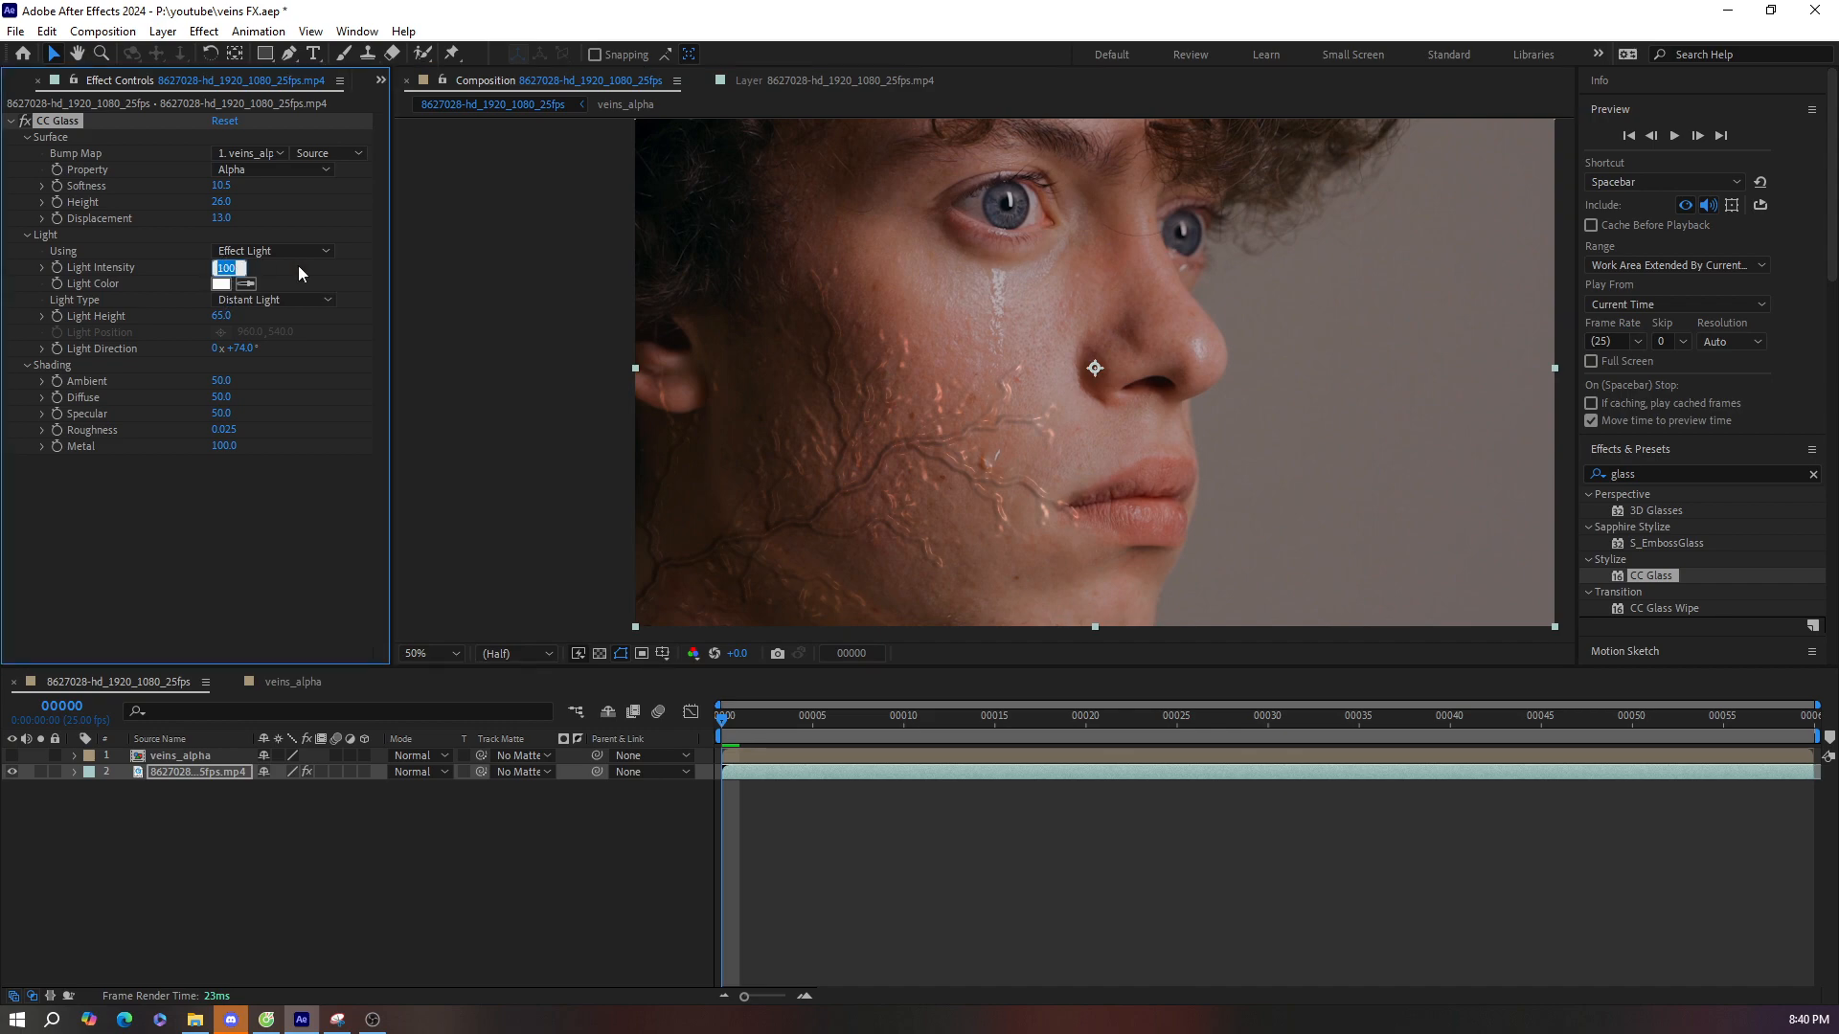
pyautogui.write('25')
pyautogui.press('Return')
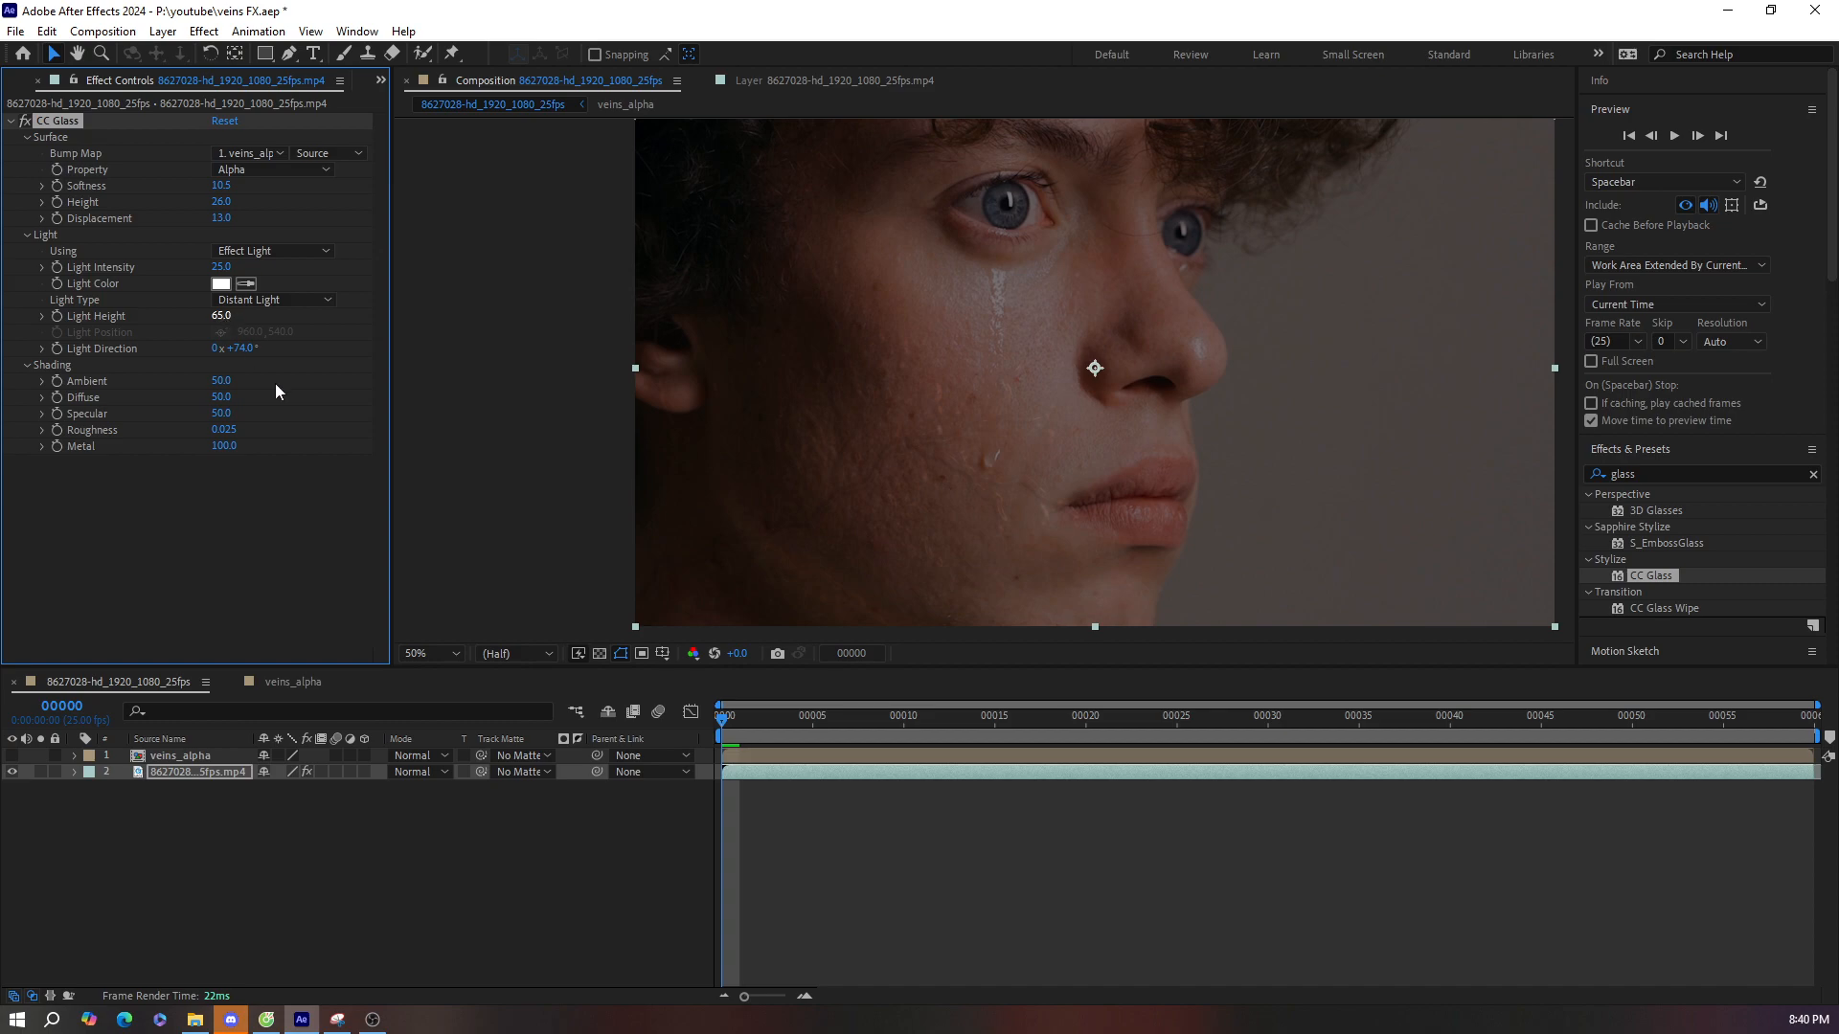
pyautogui.hotkey('ctrl', 'z')
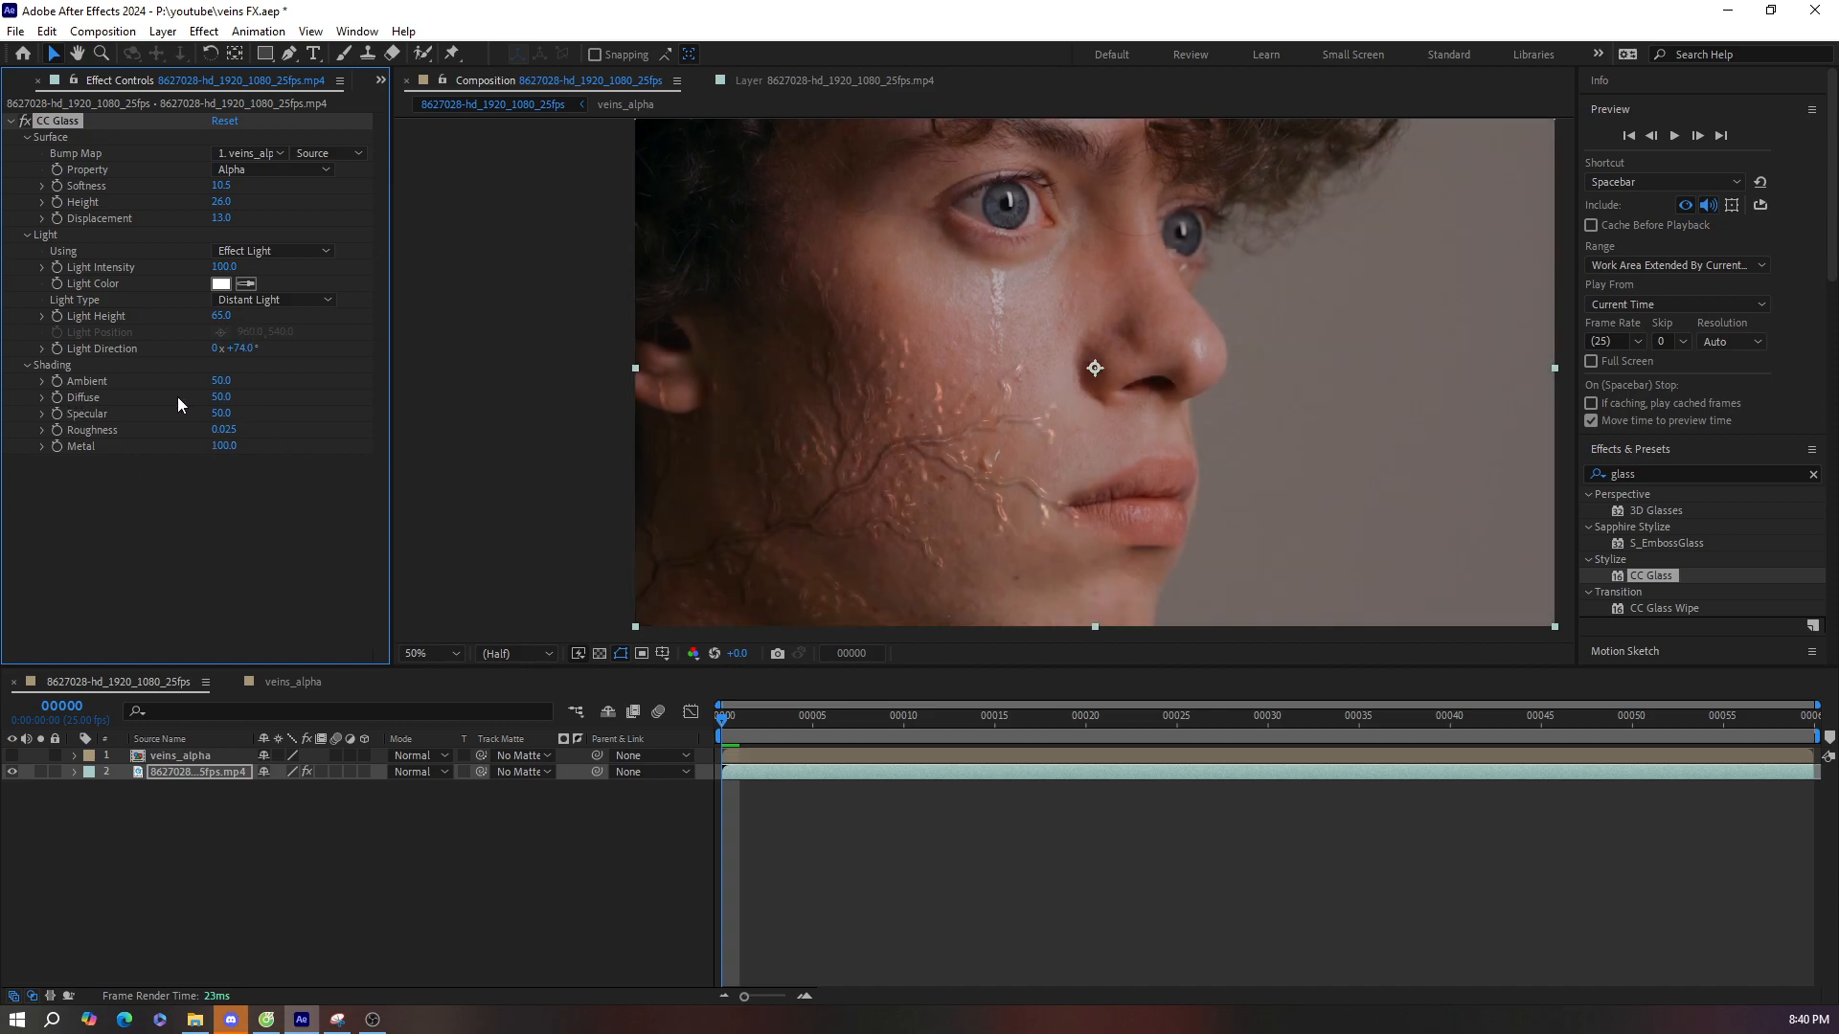
# Step: Set the CC Glass shading to 100 diffuse and 80 ambient
pyautogui.click(219, 398)
pyautogui.write('100')
pyautogui.press('Return')
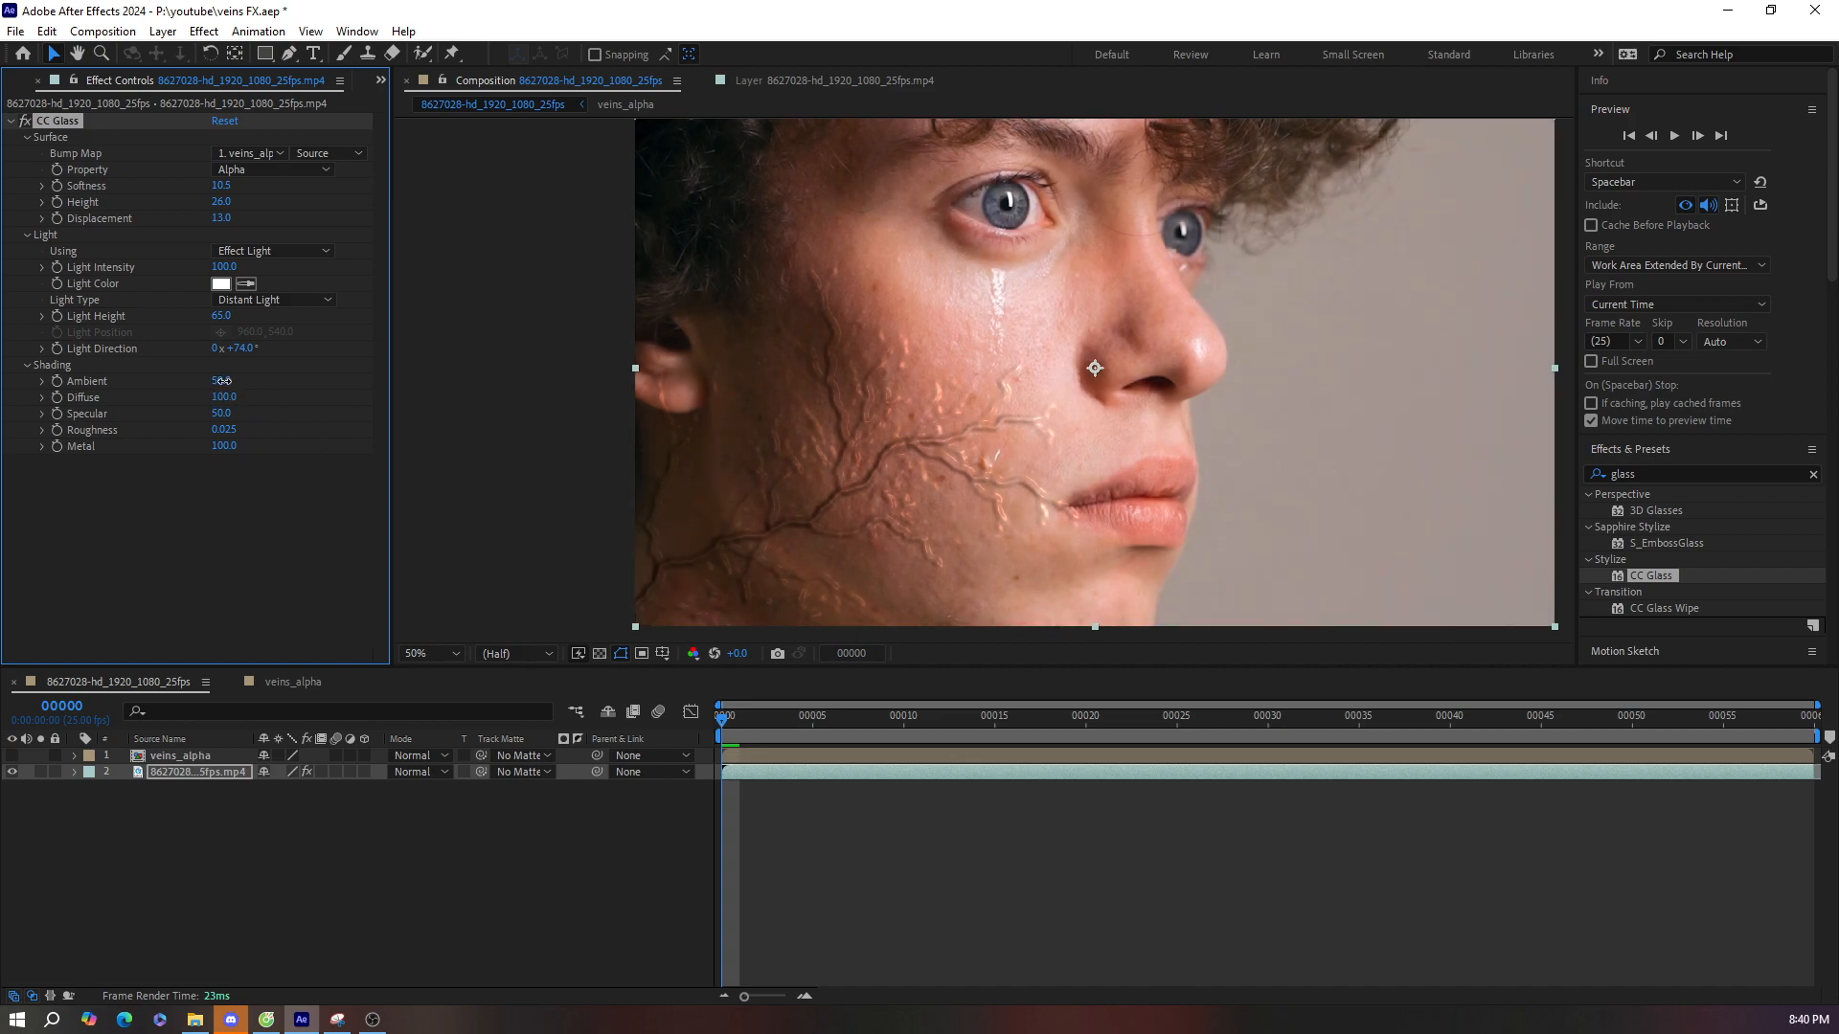
pyautogui.moveTo(223, 381); pyautogui.dragTo(256, 384)
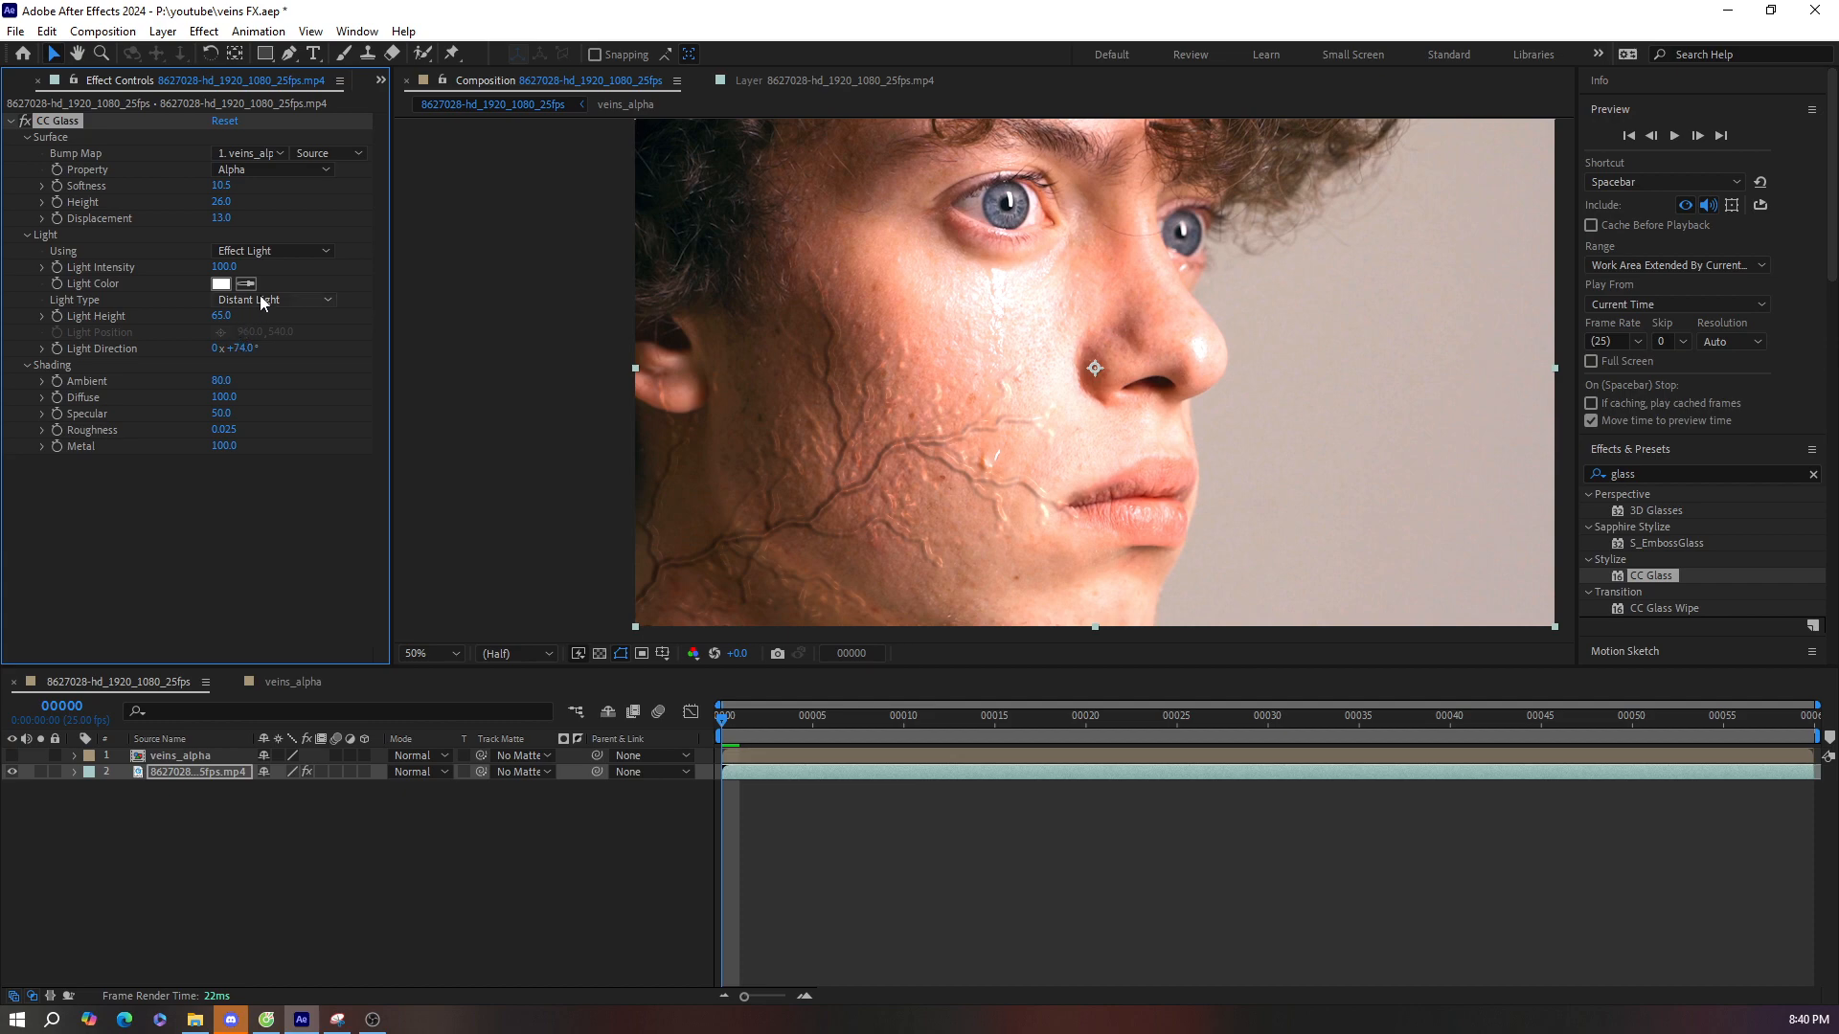
# Step: Set the CC Glass light intensity to 25, try raising it to 61 and undo that increase
pyautogui.click(226, 269)
pyautogui.write('25')
pyautogui.press('Return')
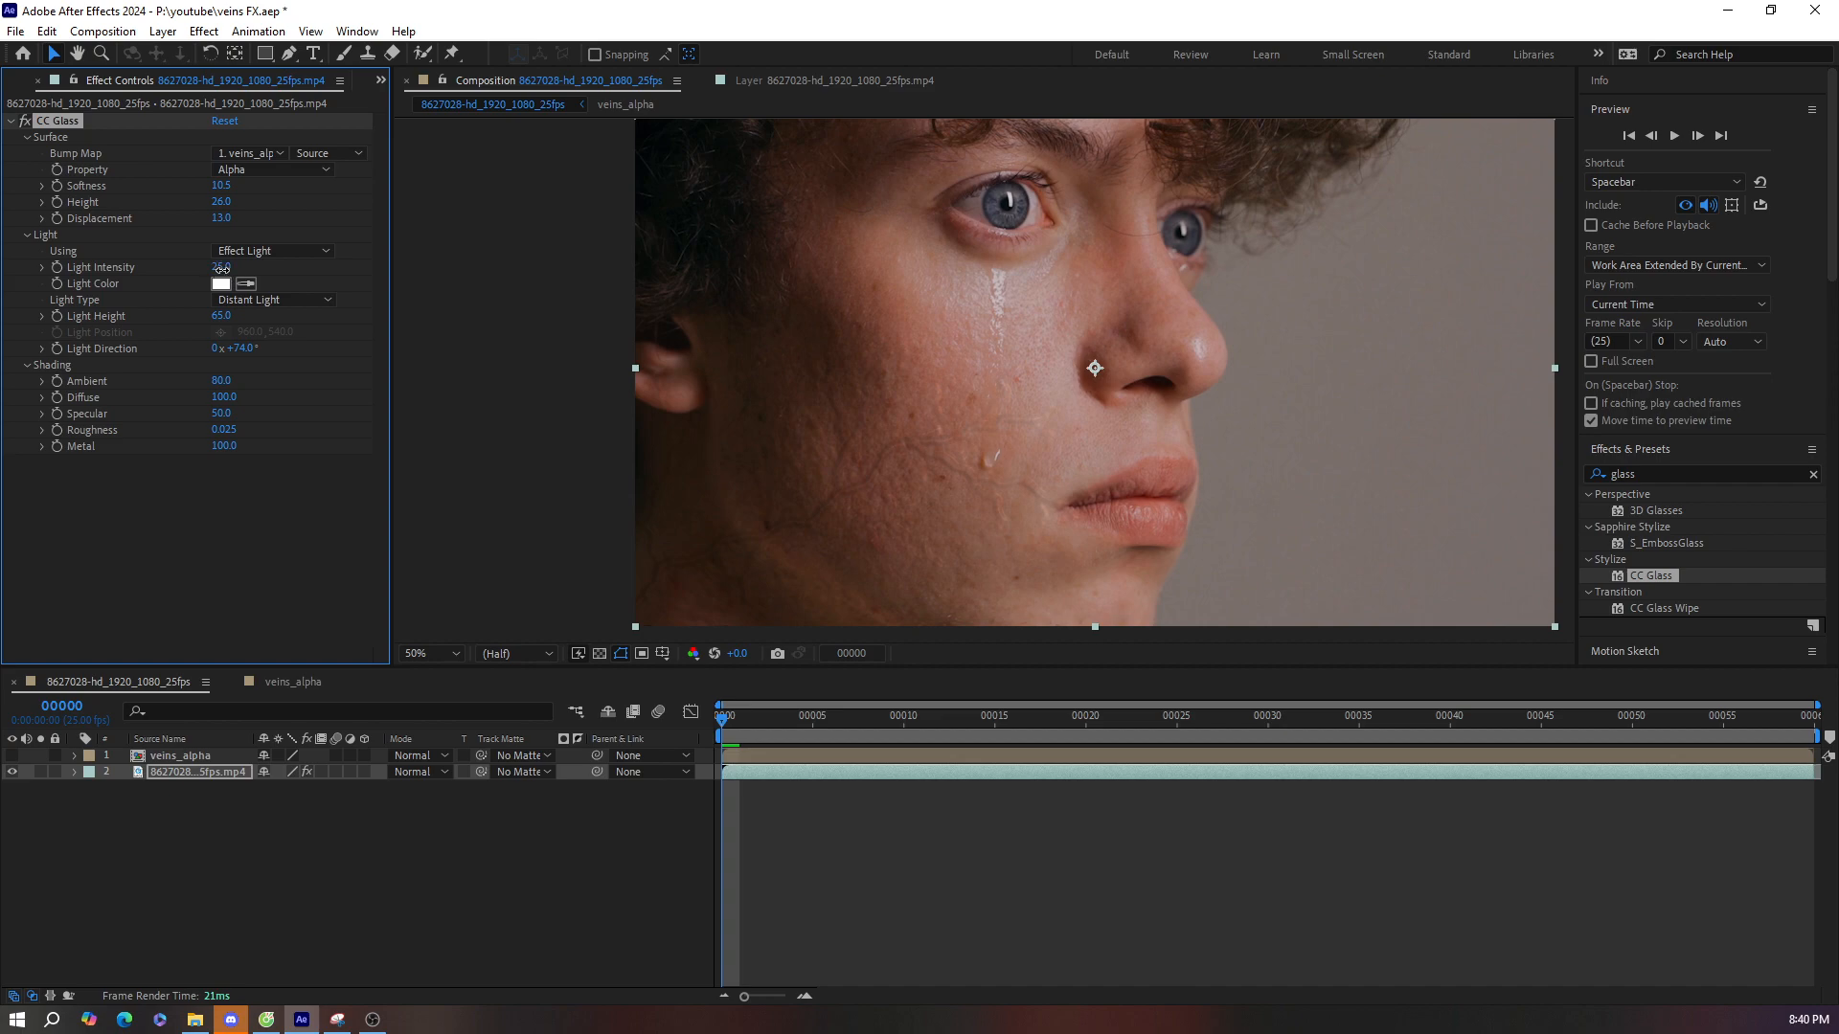
pyautogui.moveTo(221, 269); pyautogui.dragTo(257, 271)
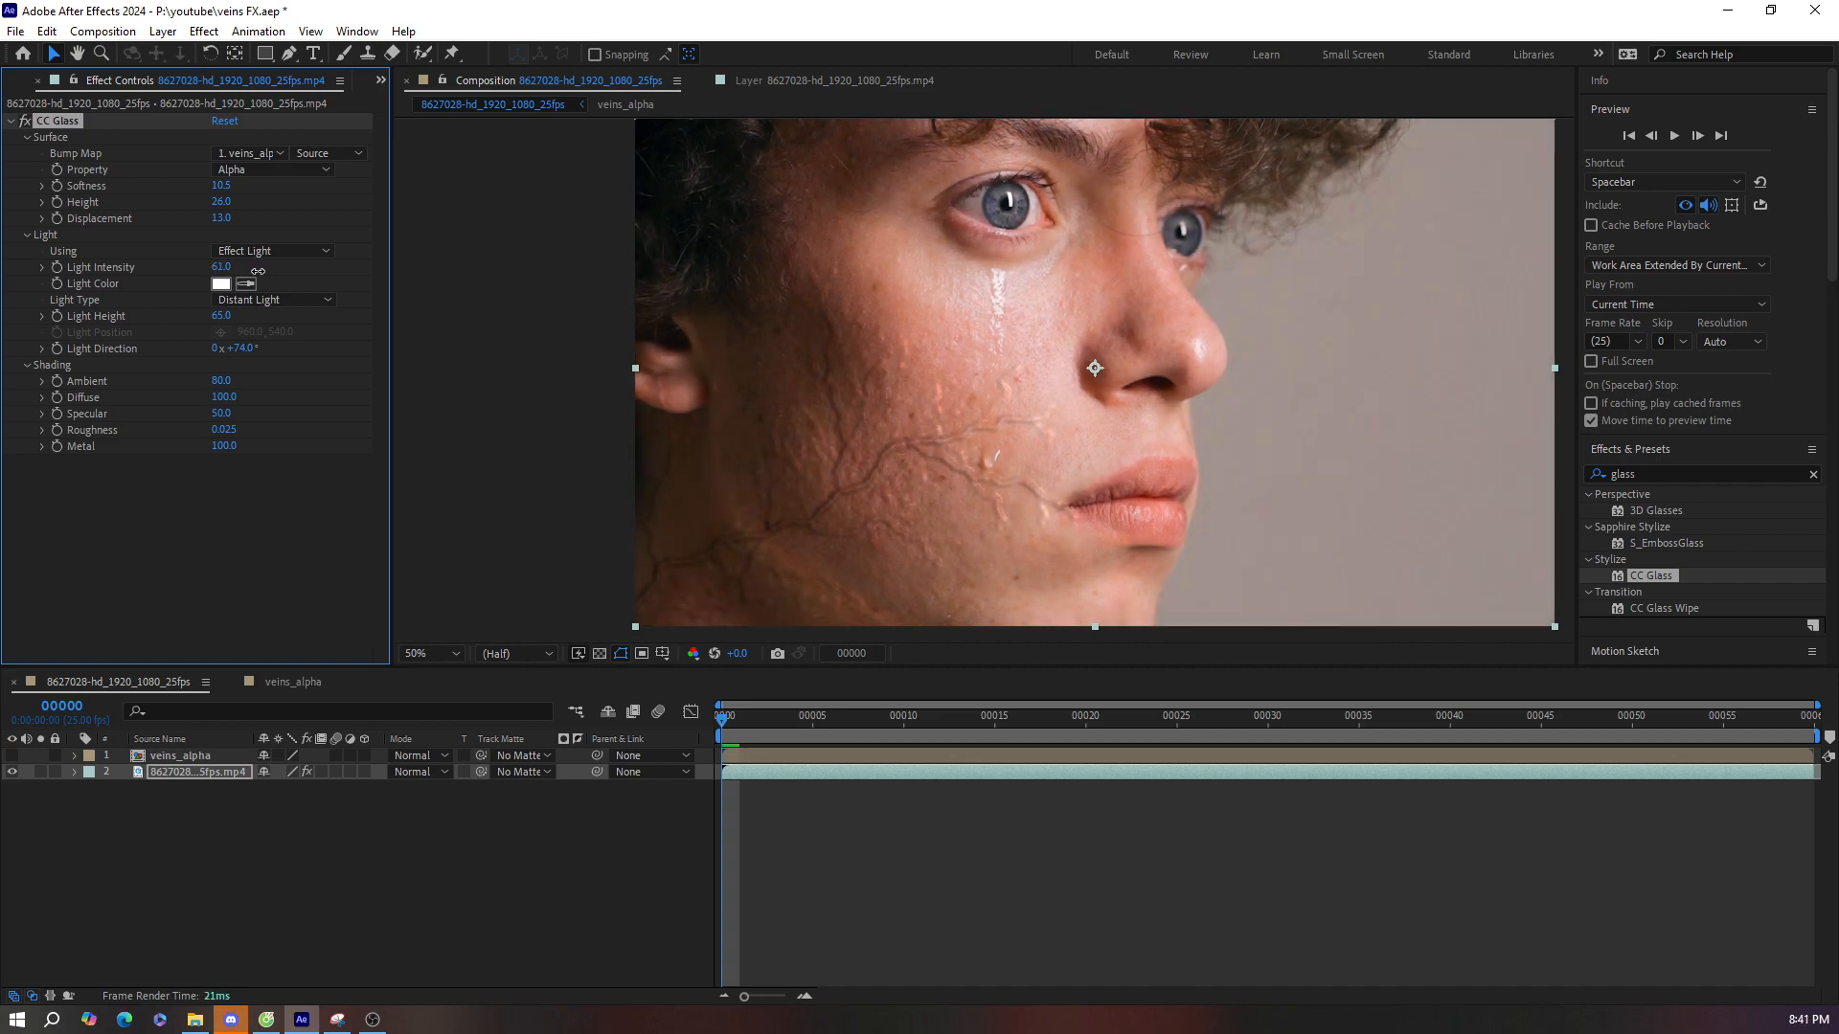
pyautogui.hotkey('ctrl', 'z')
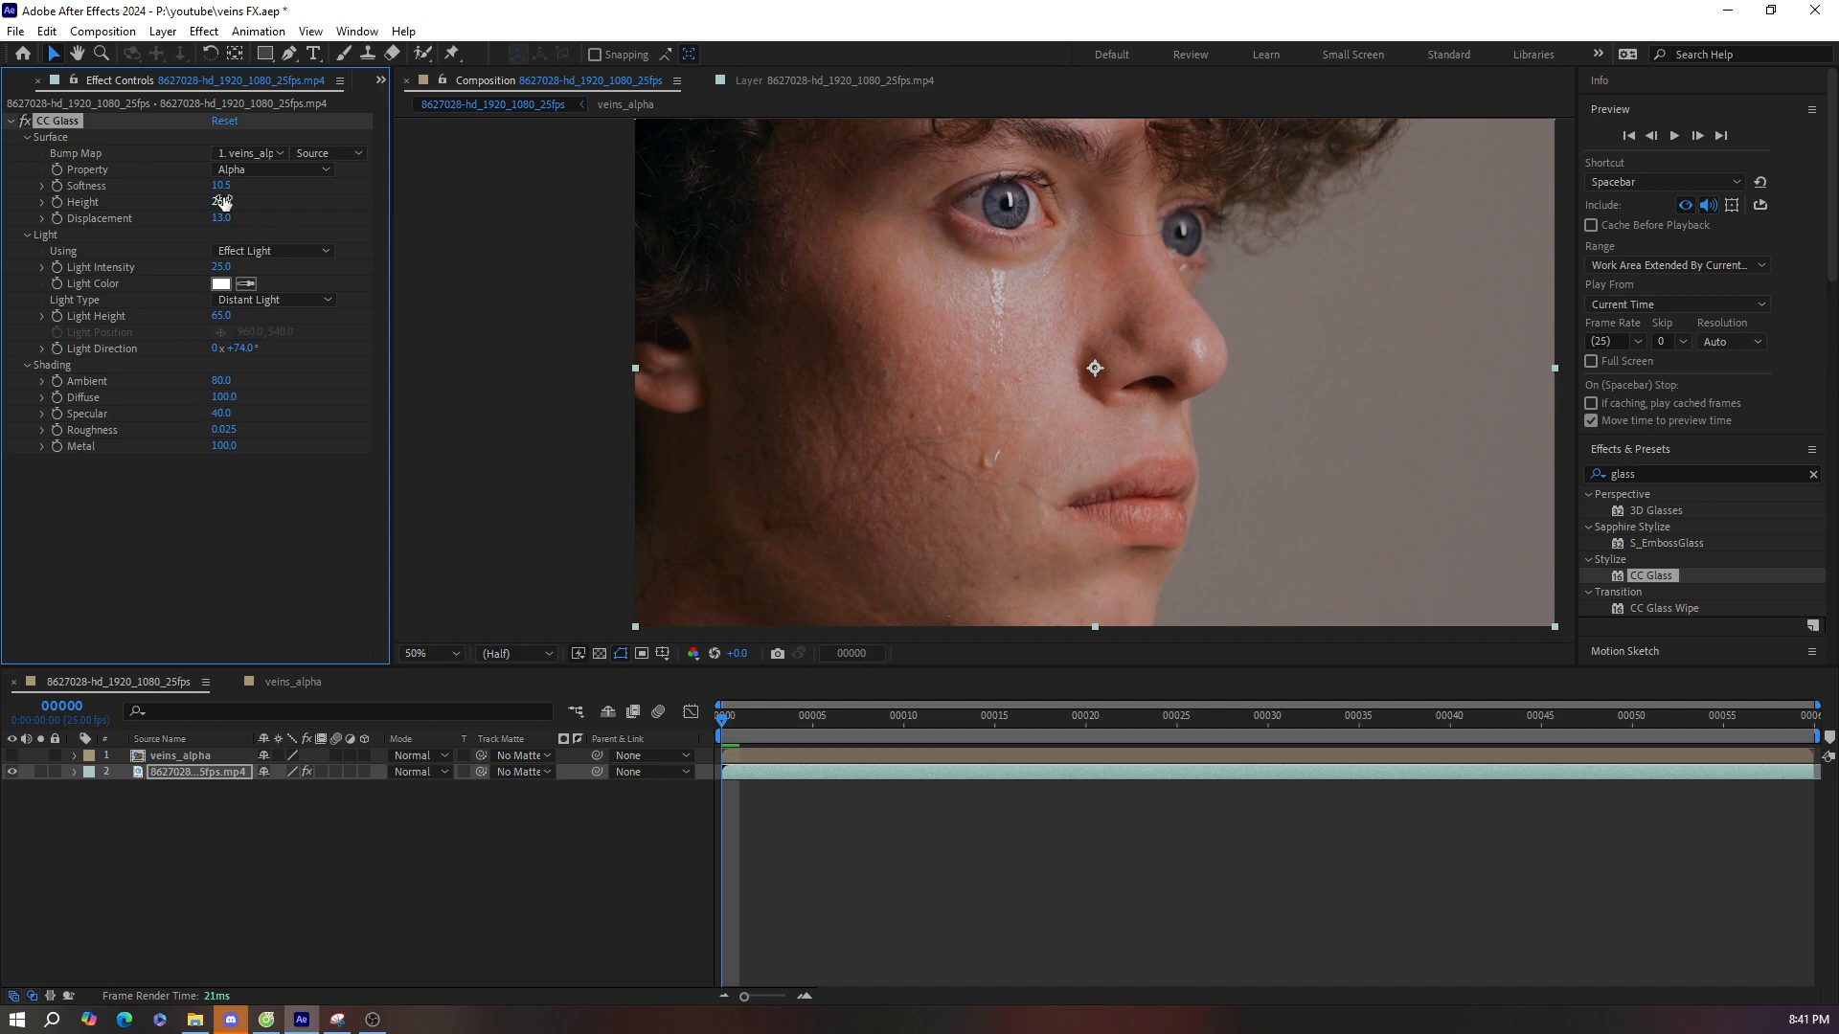
# Step: Raise the CC Glass surface height to 54 and lower the light height to 26
pyautogui.moveTo(223, 201); pyautogui.dragTo(263, 231)
pyautogui.moveTo(221, 318)
pyautogui.mouseDown()
pyautogui.moveTo(192, 317)
pyautogui.moveTo(197, 333)
pyautogui.mouseUp()
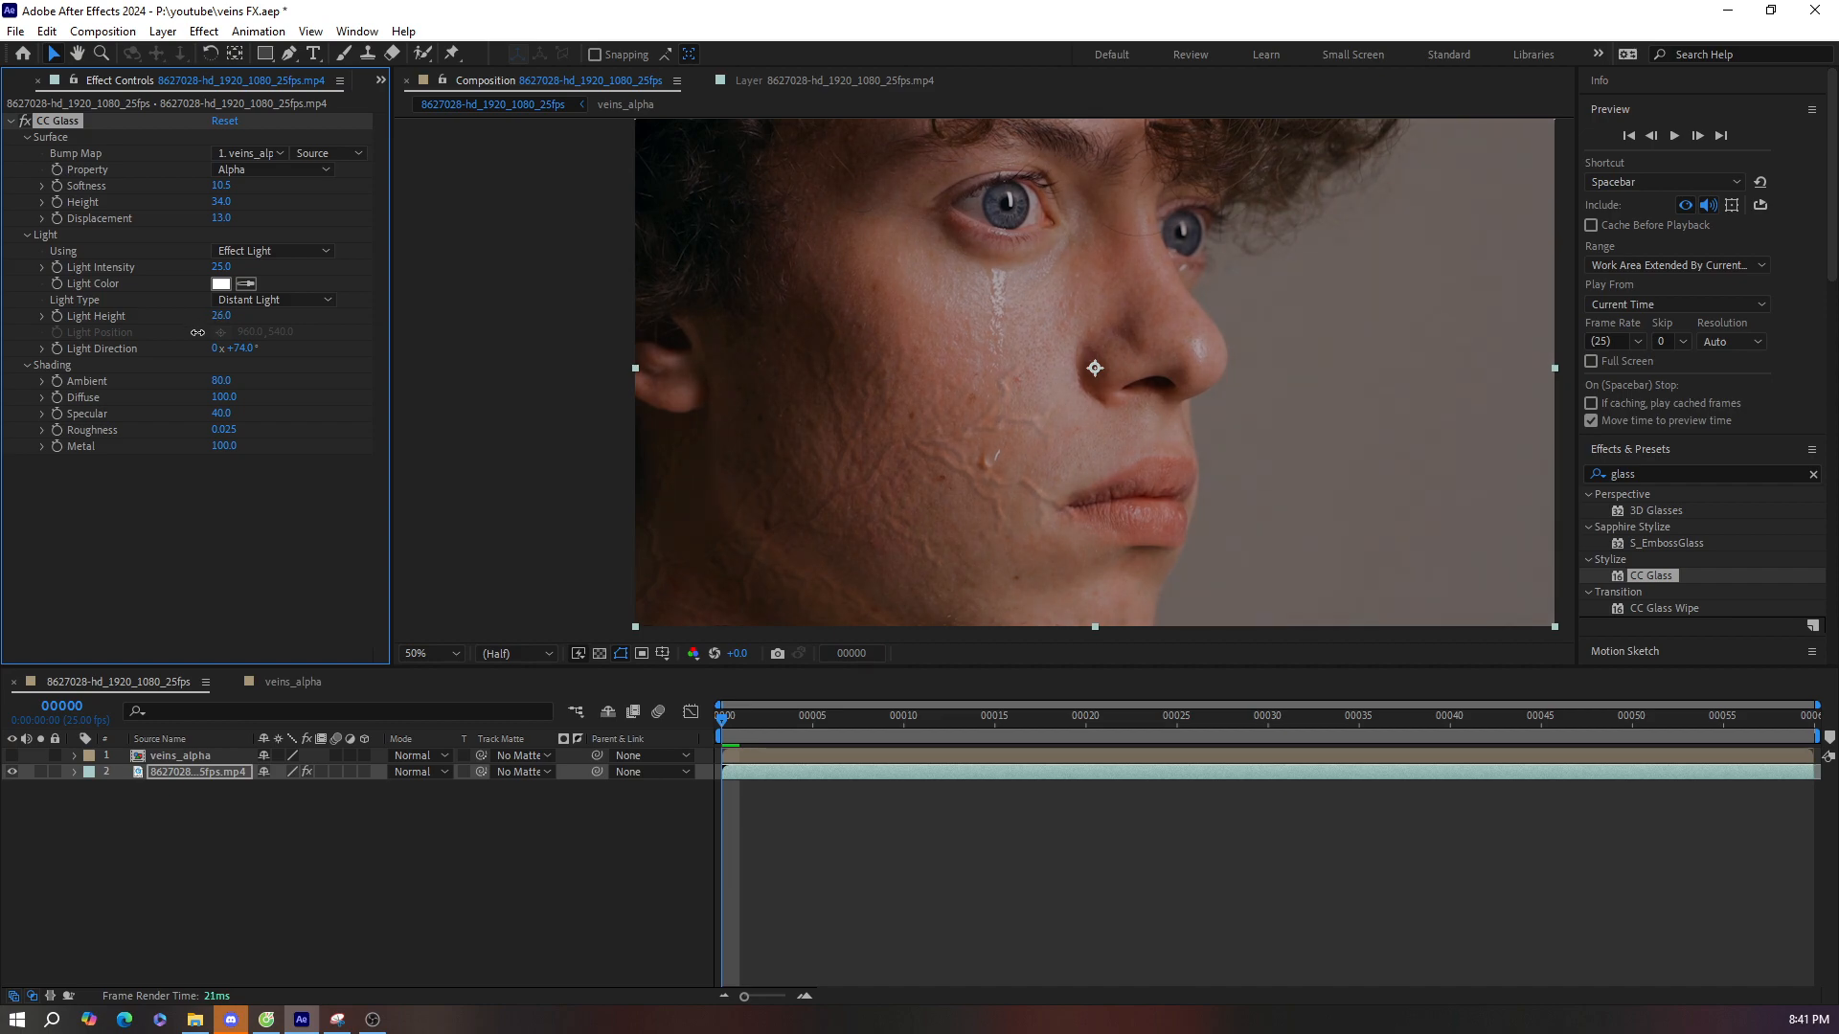
# Step: Set the CC Glass light height to 34, scrub through the footage to check the veins, and return to the first frame
pyautogui.moveTo(197, 333); pyautogui.dragTo(214, 341)
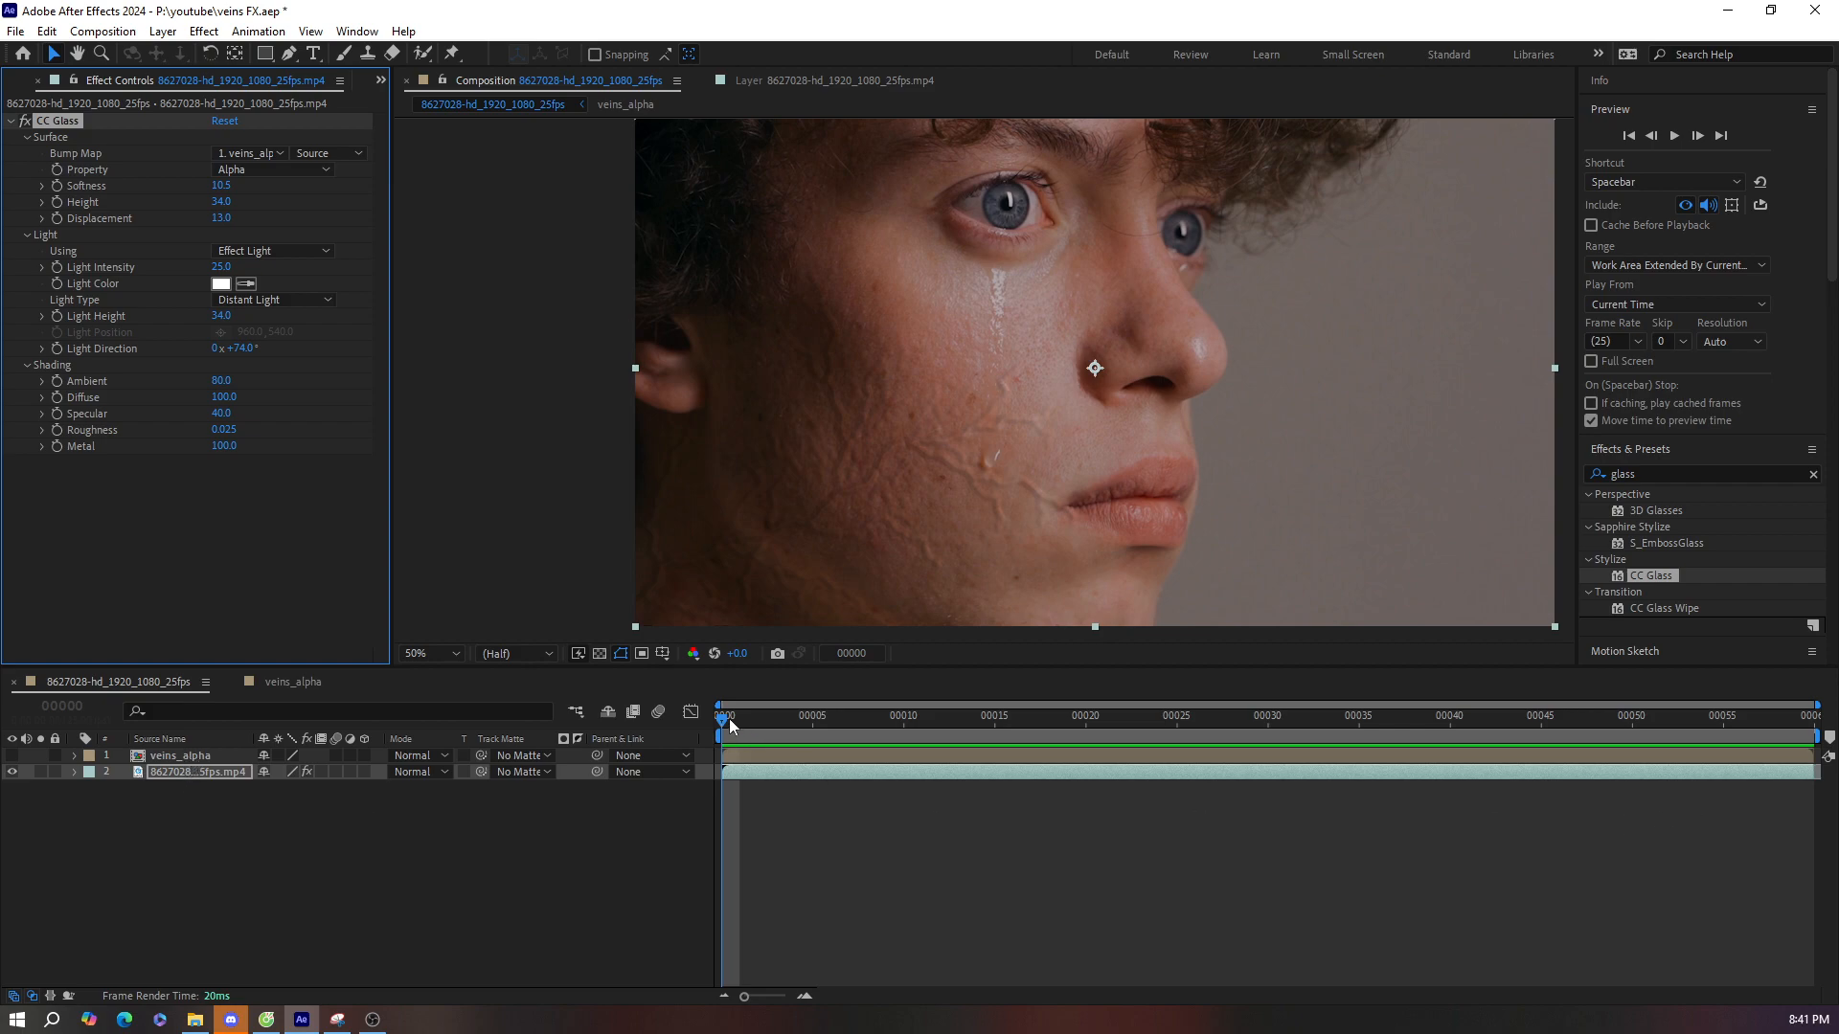
pyautogui.moveTo(739, 721); pyautogui.dragTo(1584, 766)
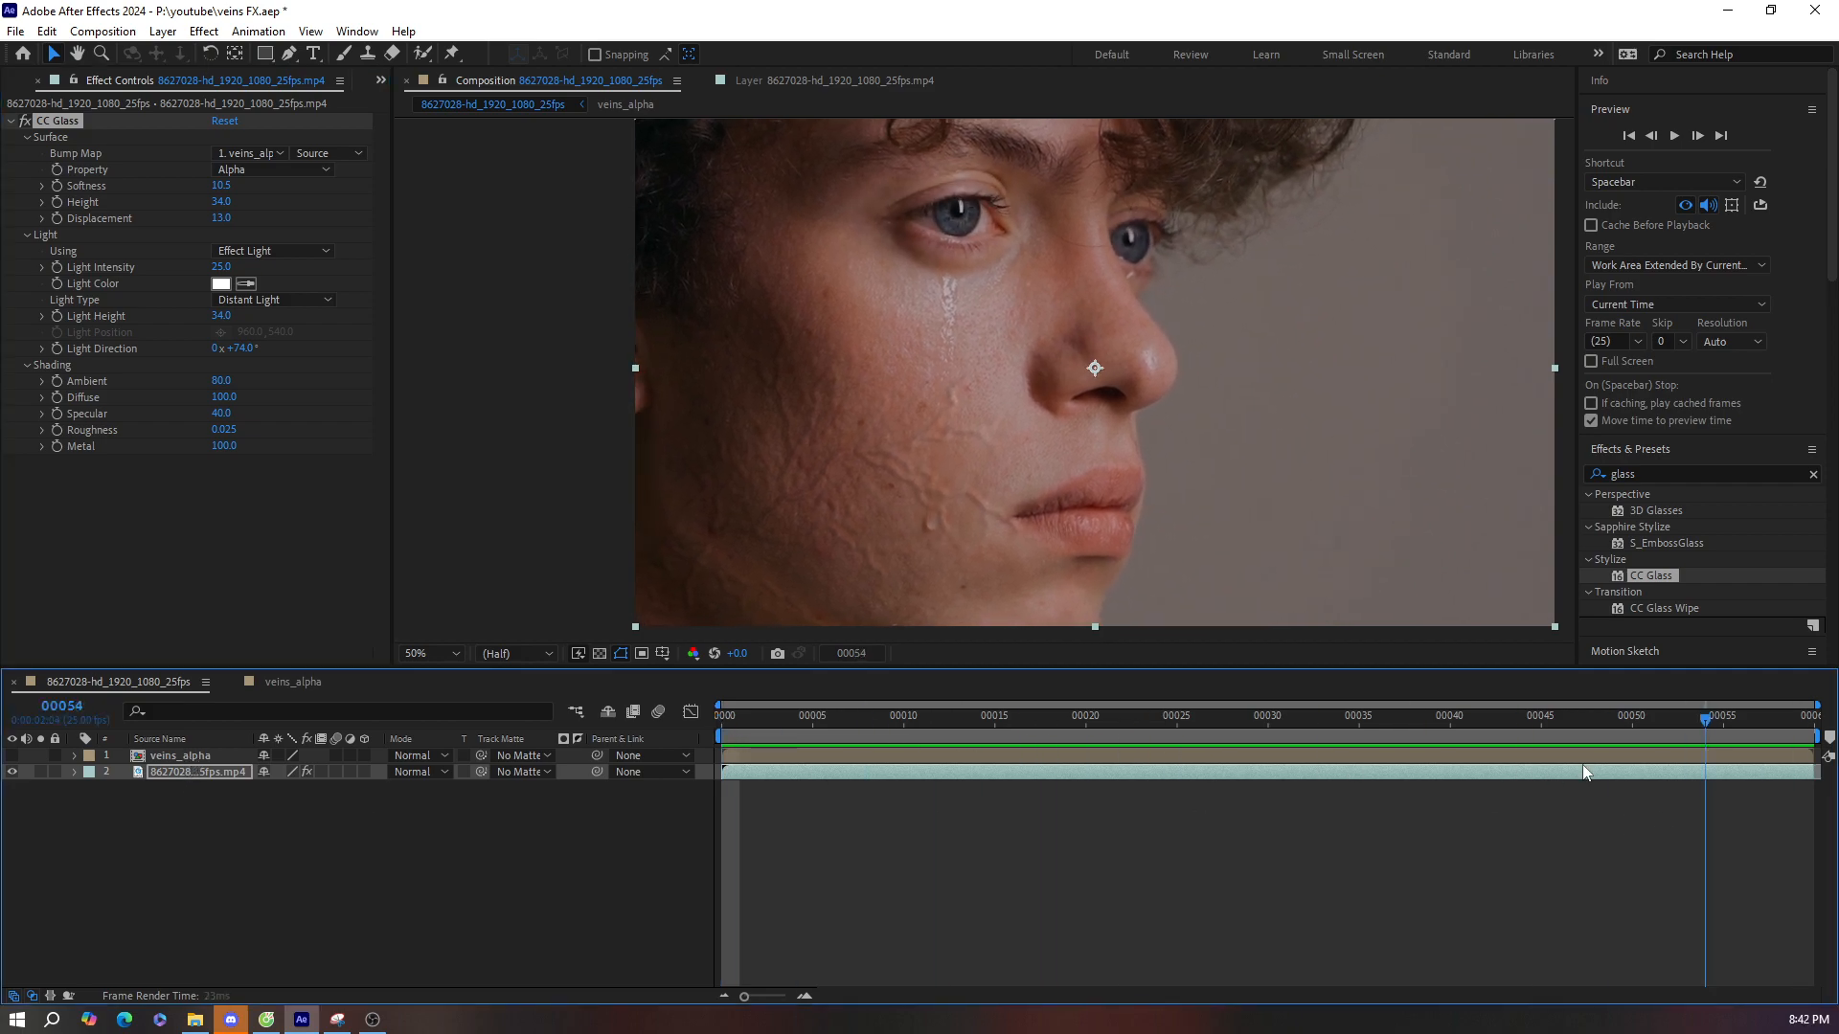
pyautogui.press('Home')
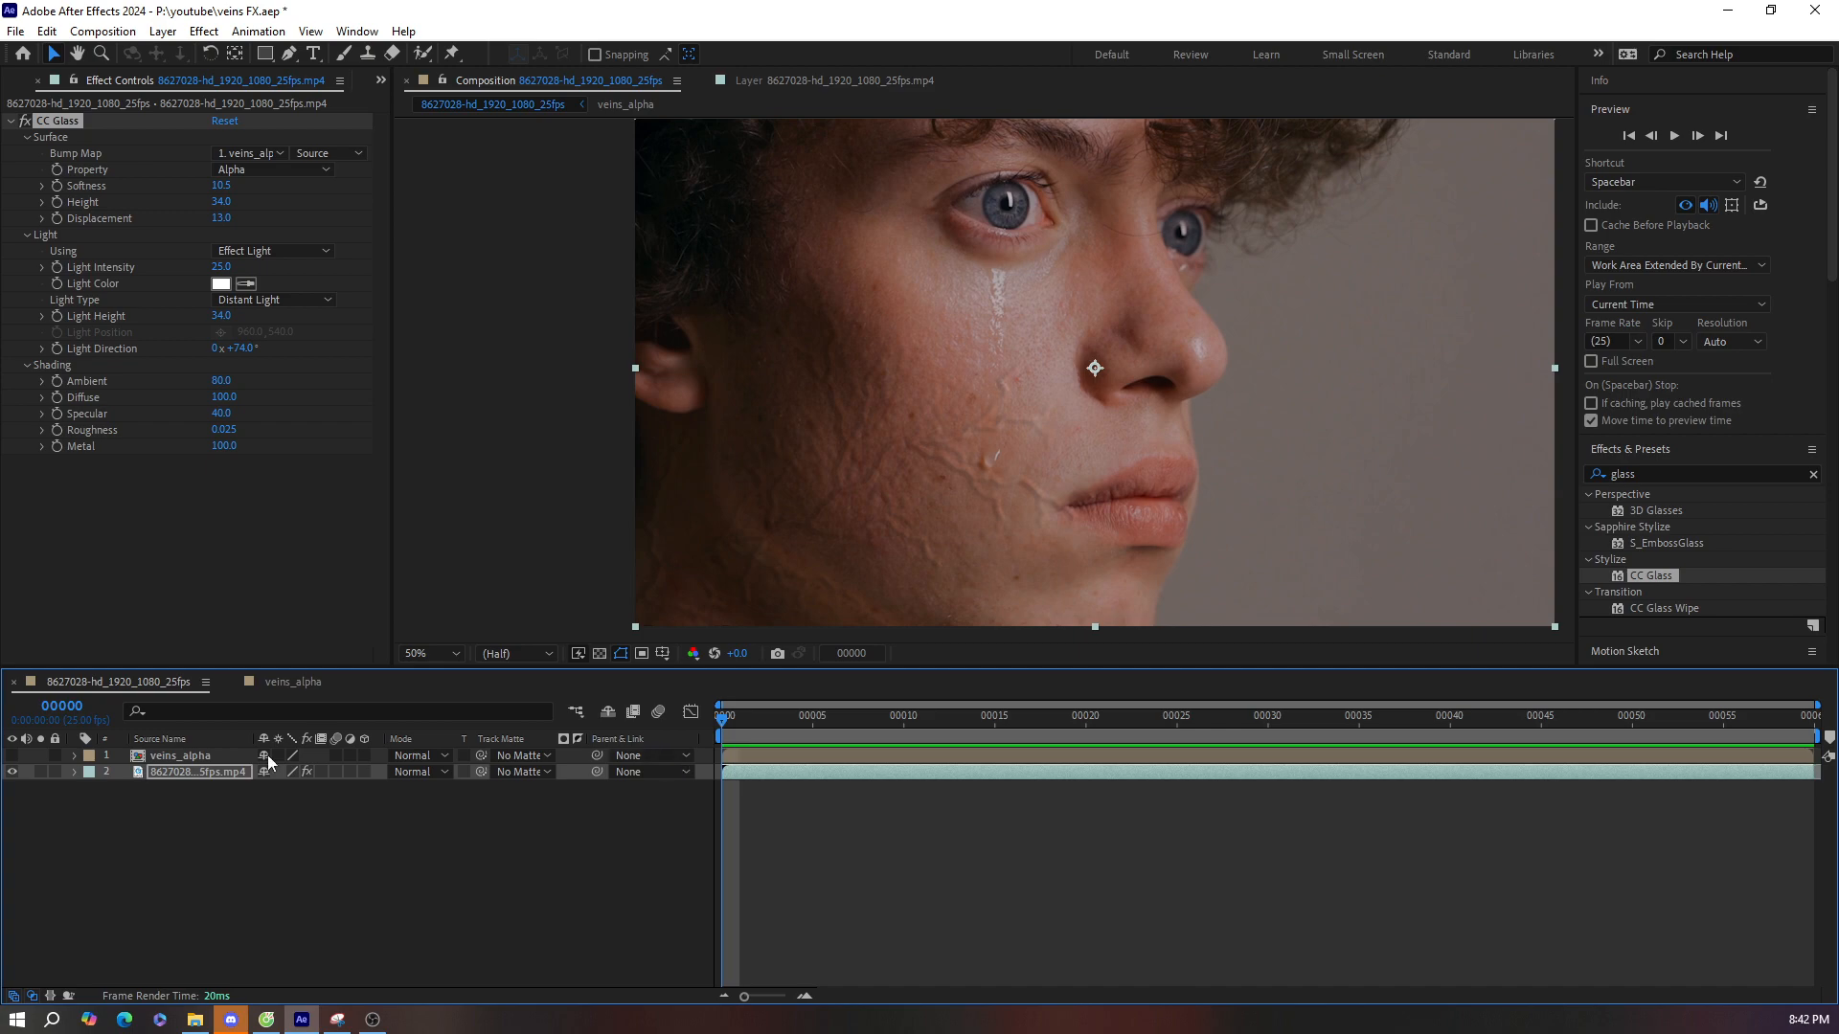
# Step: Open the veins_alpha composition and display its alpha channel in the viewer
pyautogui.doubleClick(180, 755)
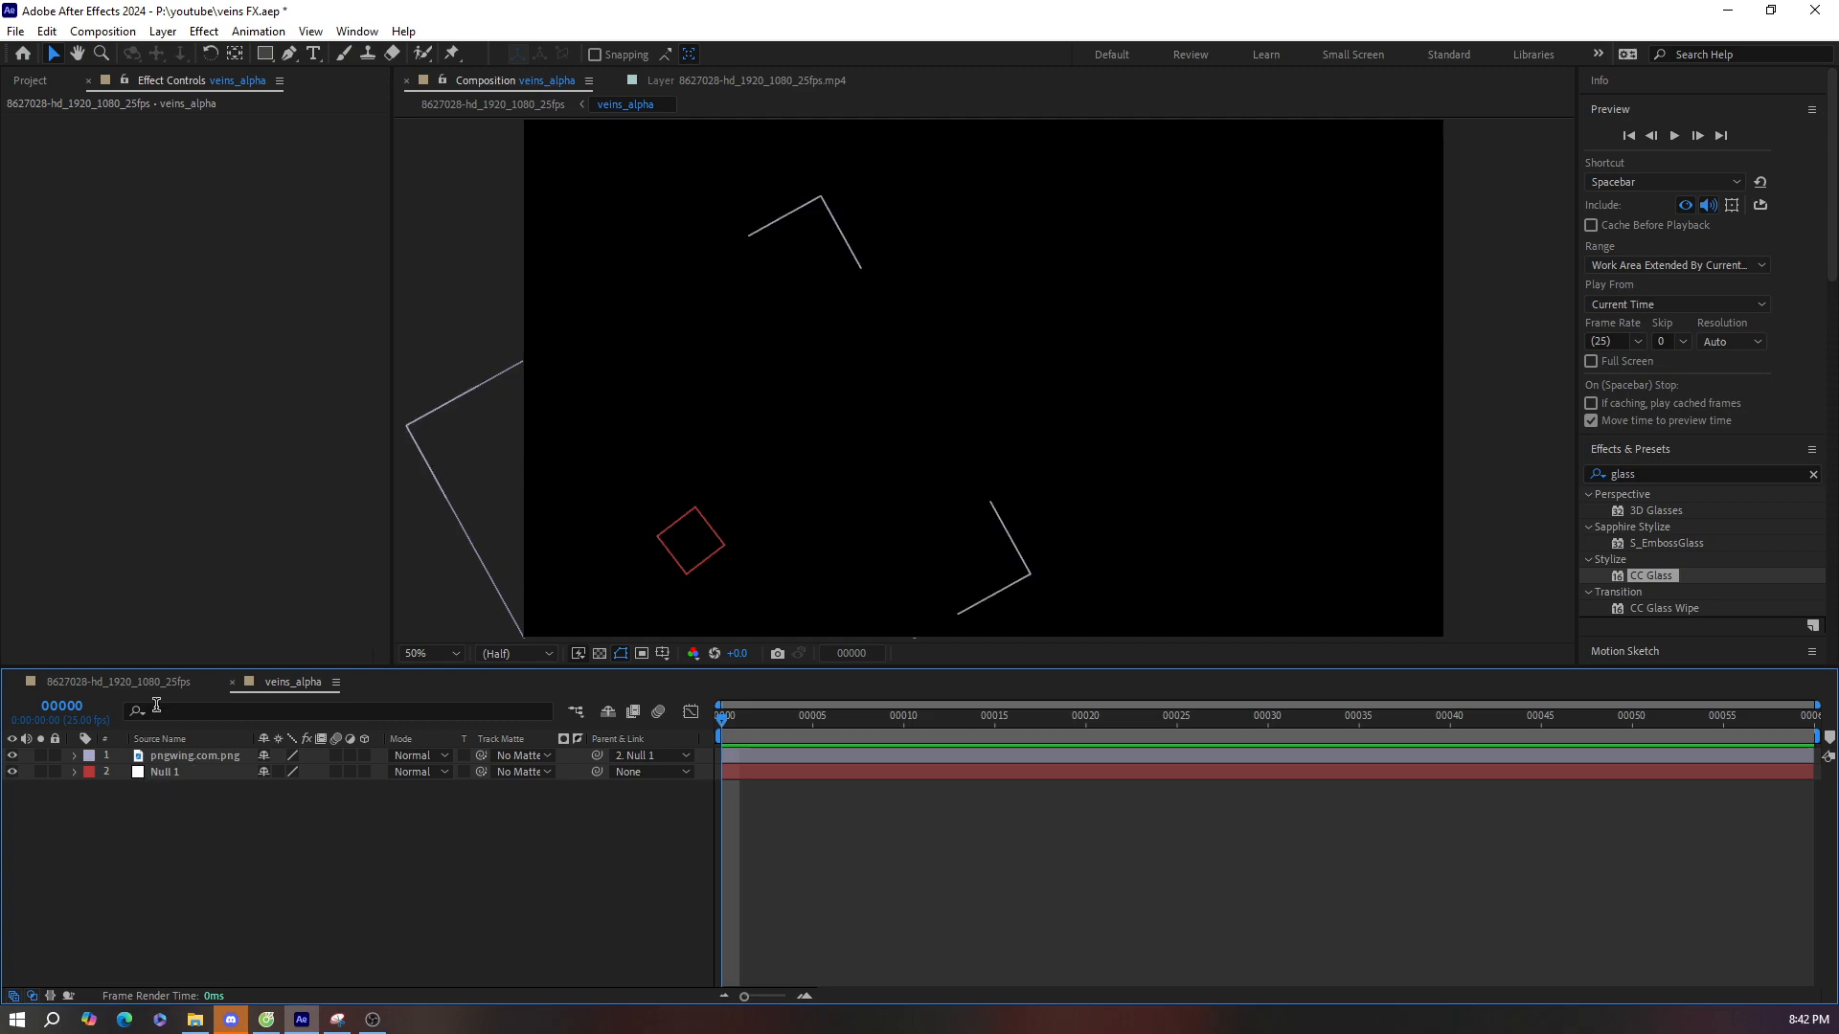
pyautogui.click(694, 656)
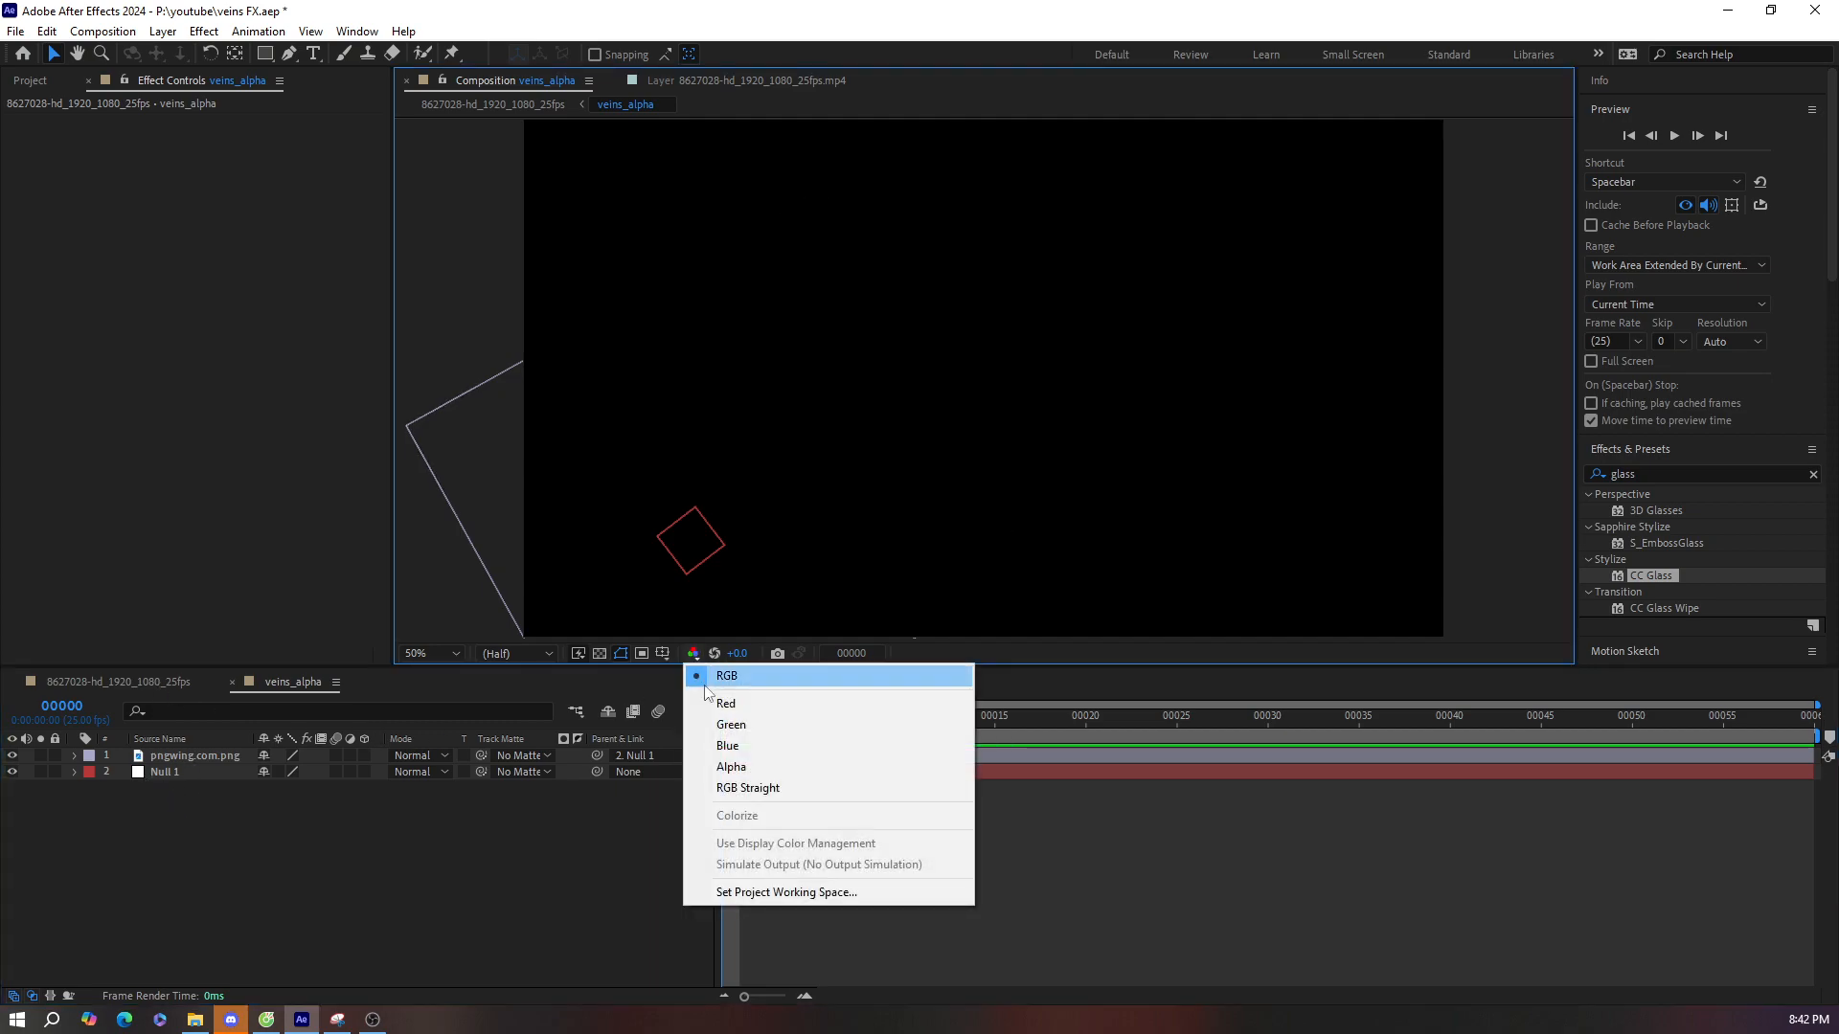
pyautogui.click(742, 766)
pyautogui.moveTo(1060, 466); pyautogui.dragTo(1149, 411)
# Step: Add a 1920 x 1080 px solid named mask to veins_alpha and hide it
pyautogui.rightClick(238, 839)
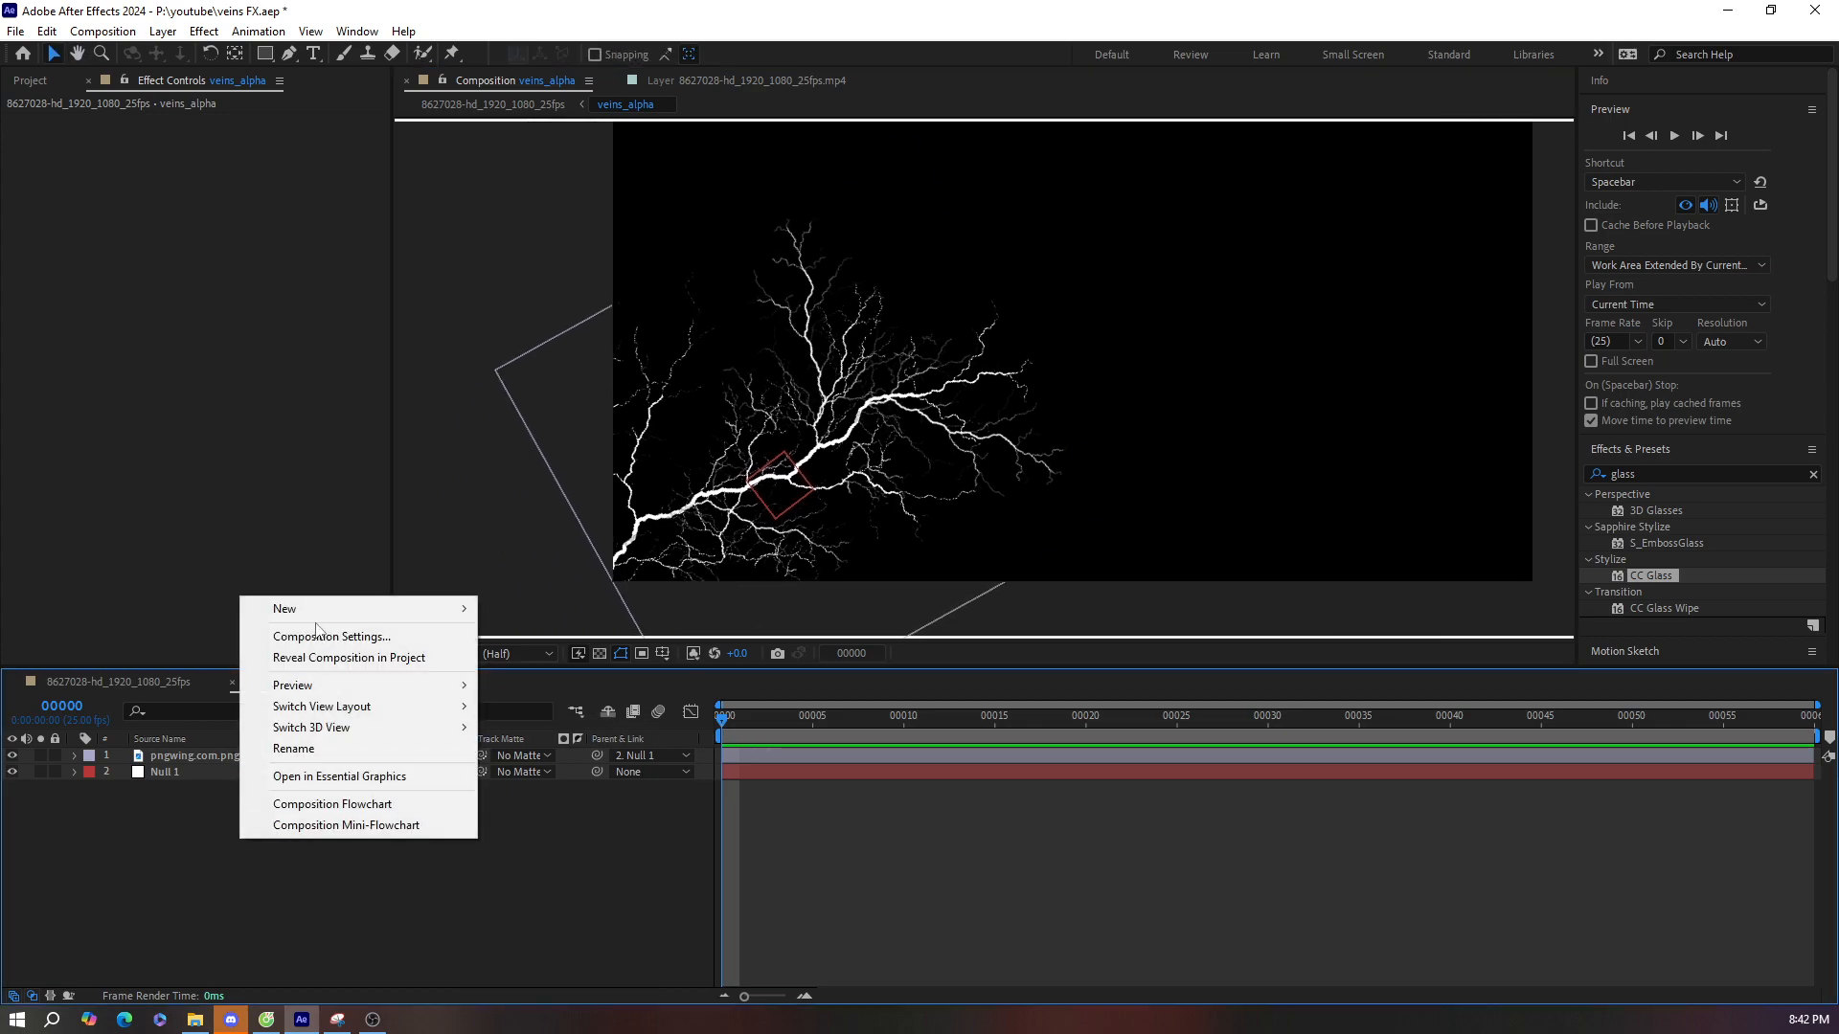
pyautogui.moveTo(402, 609)
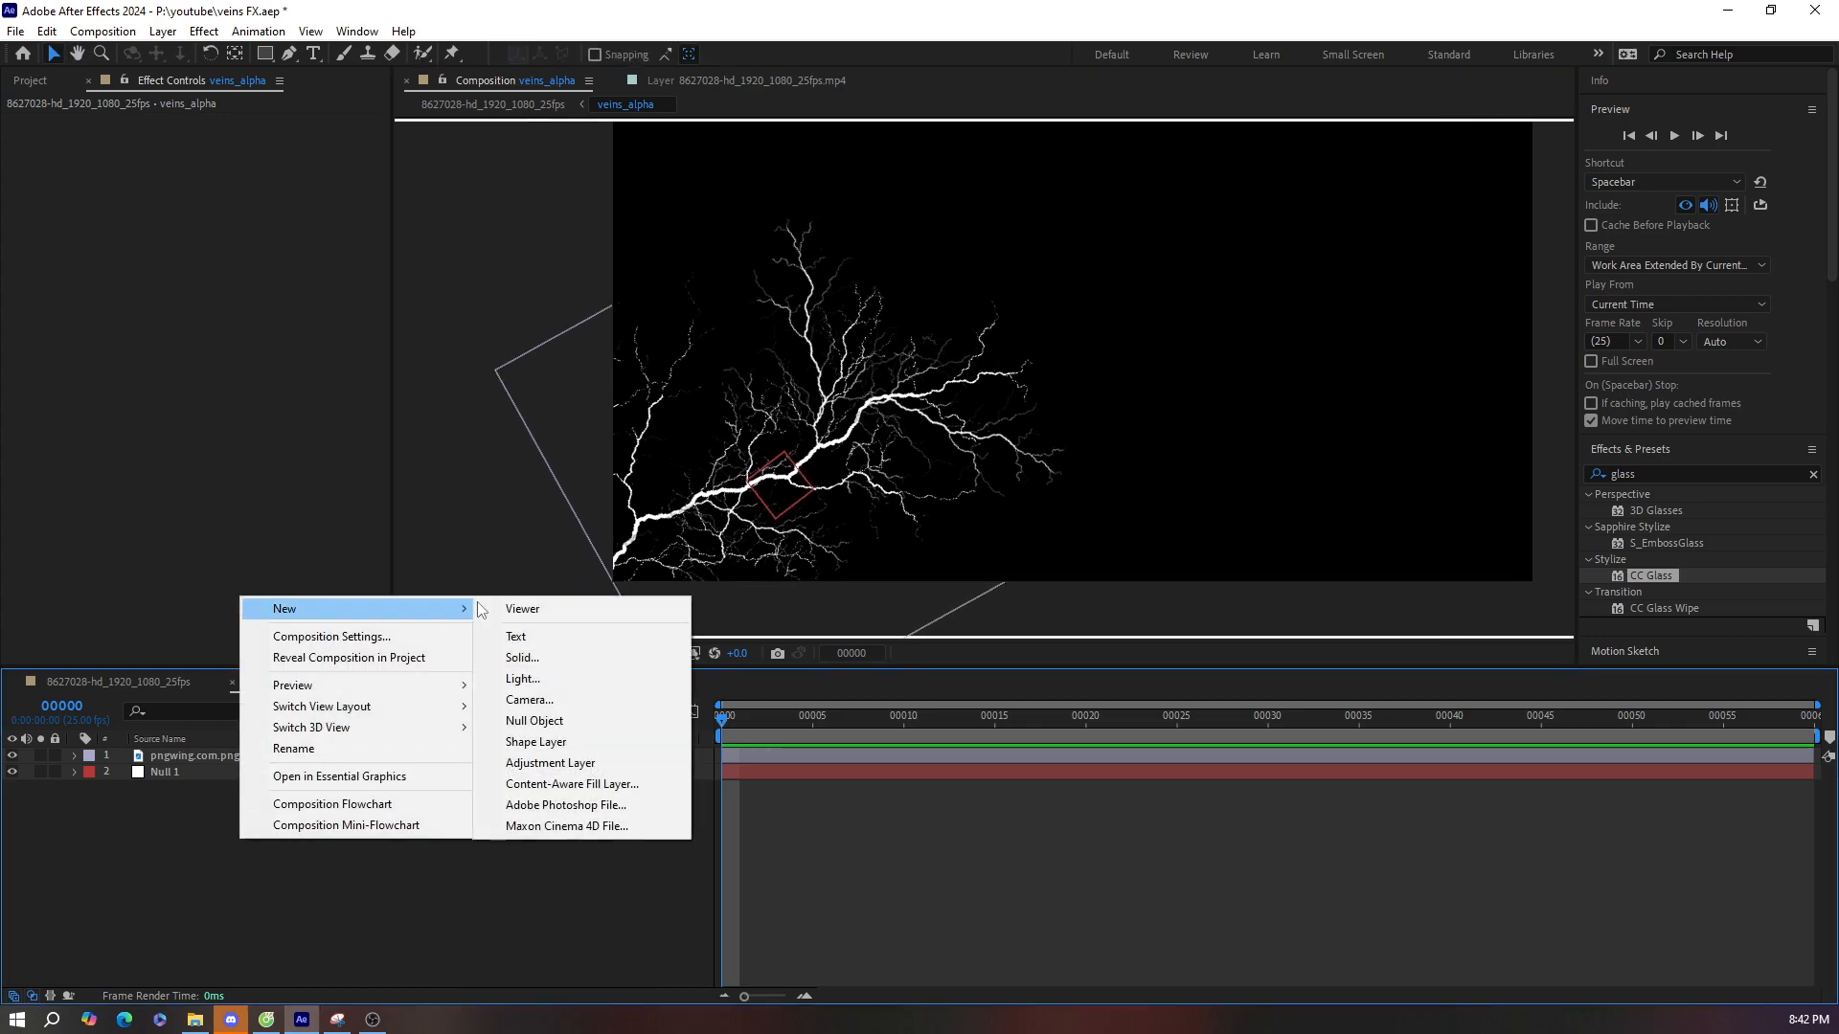
pyautogui.click(523, 658)
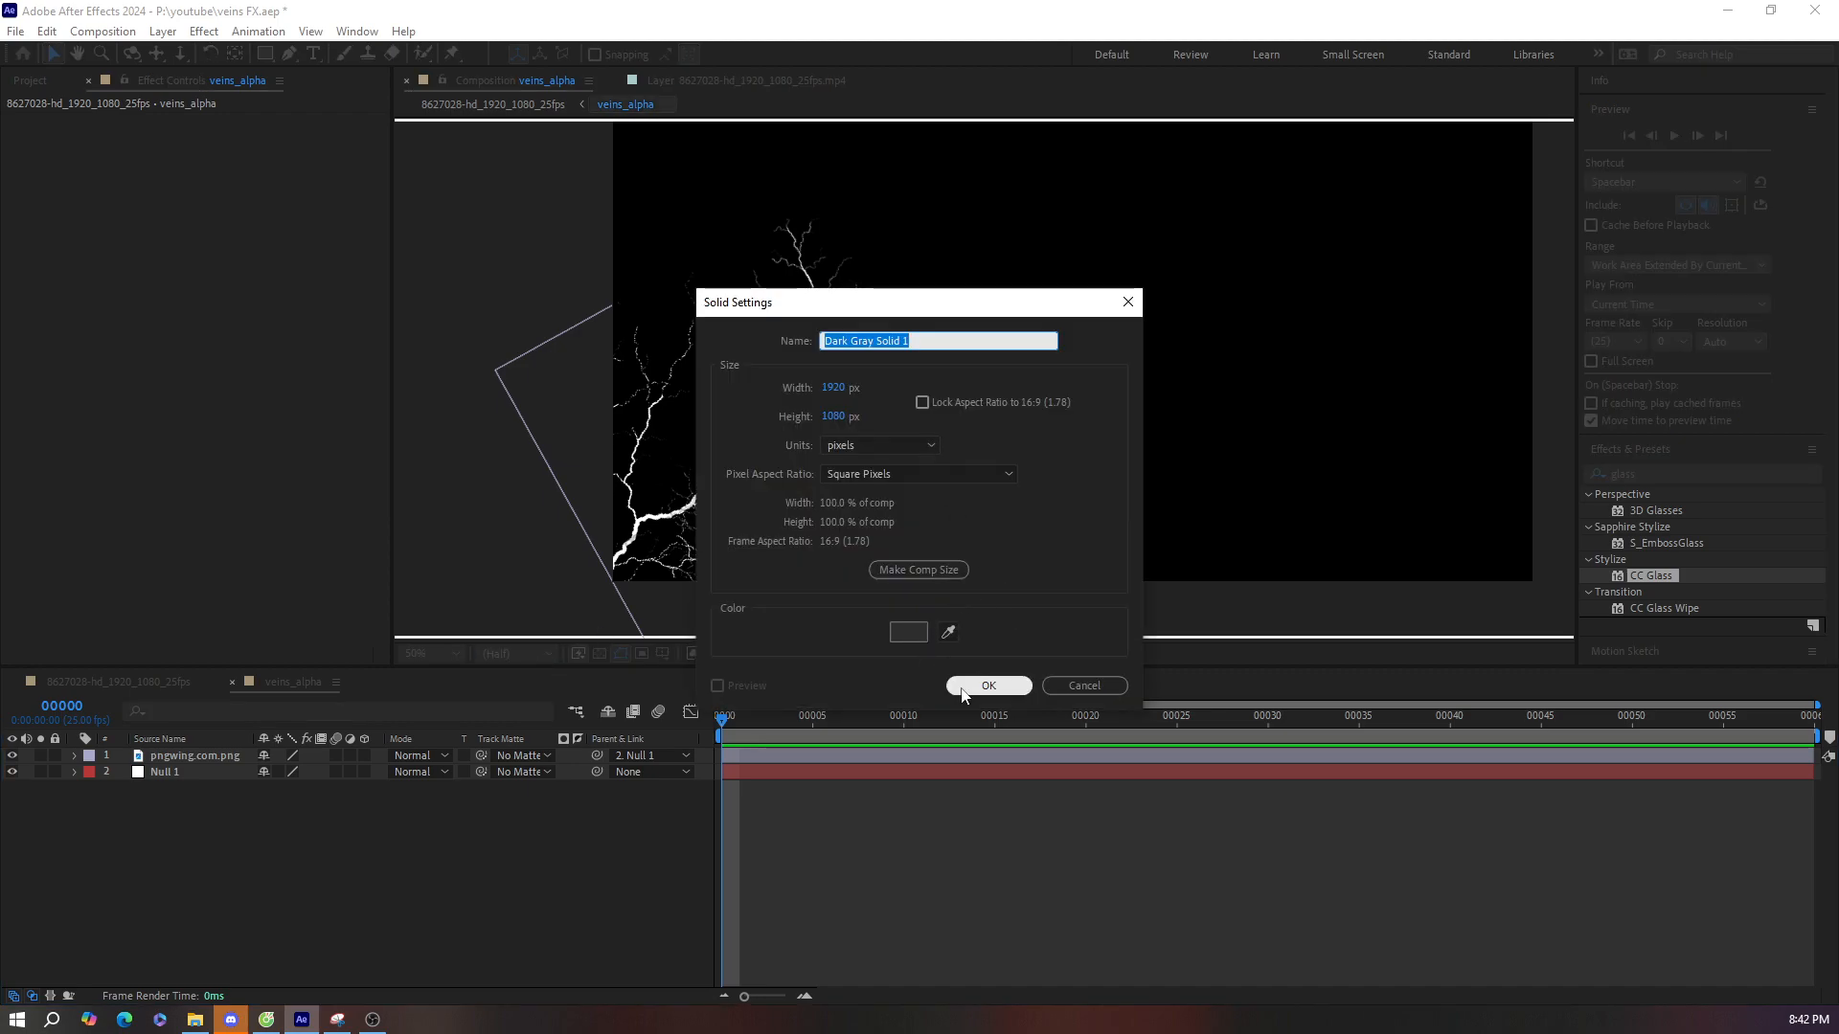
pyautogui.write('mask')
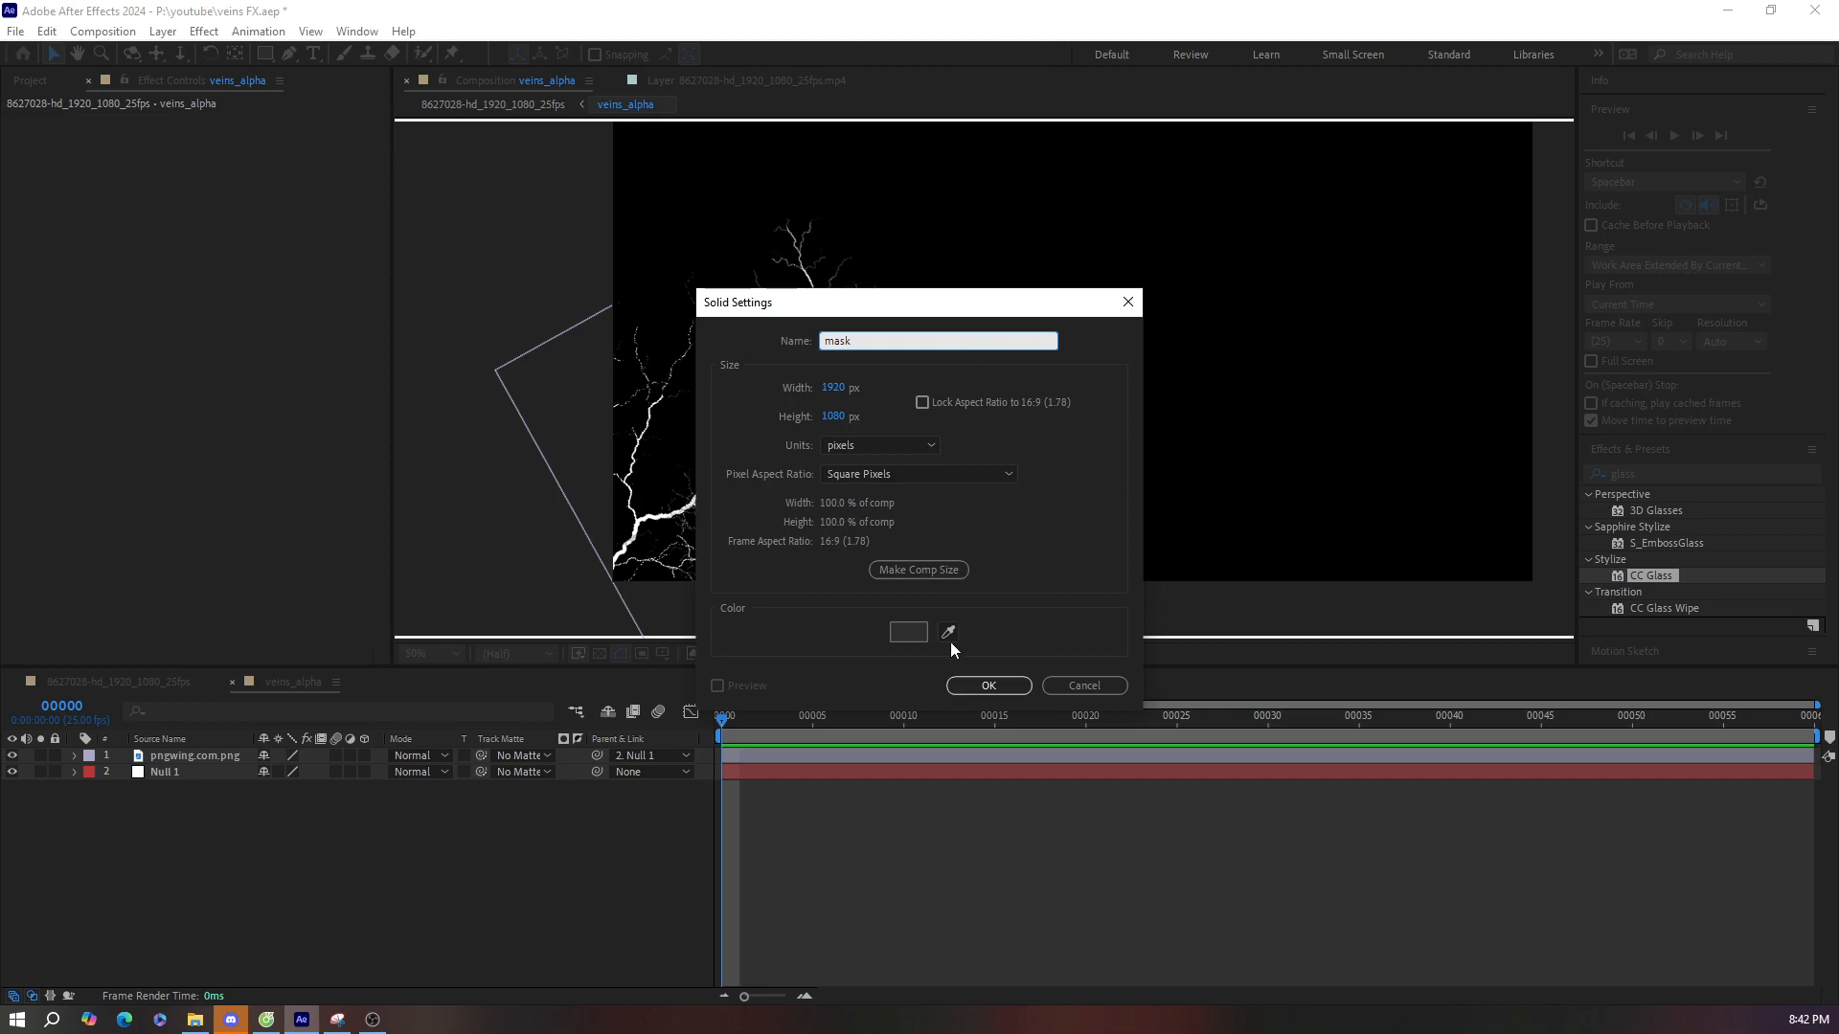
pyautogui.click(989, 686)
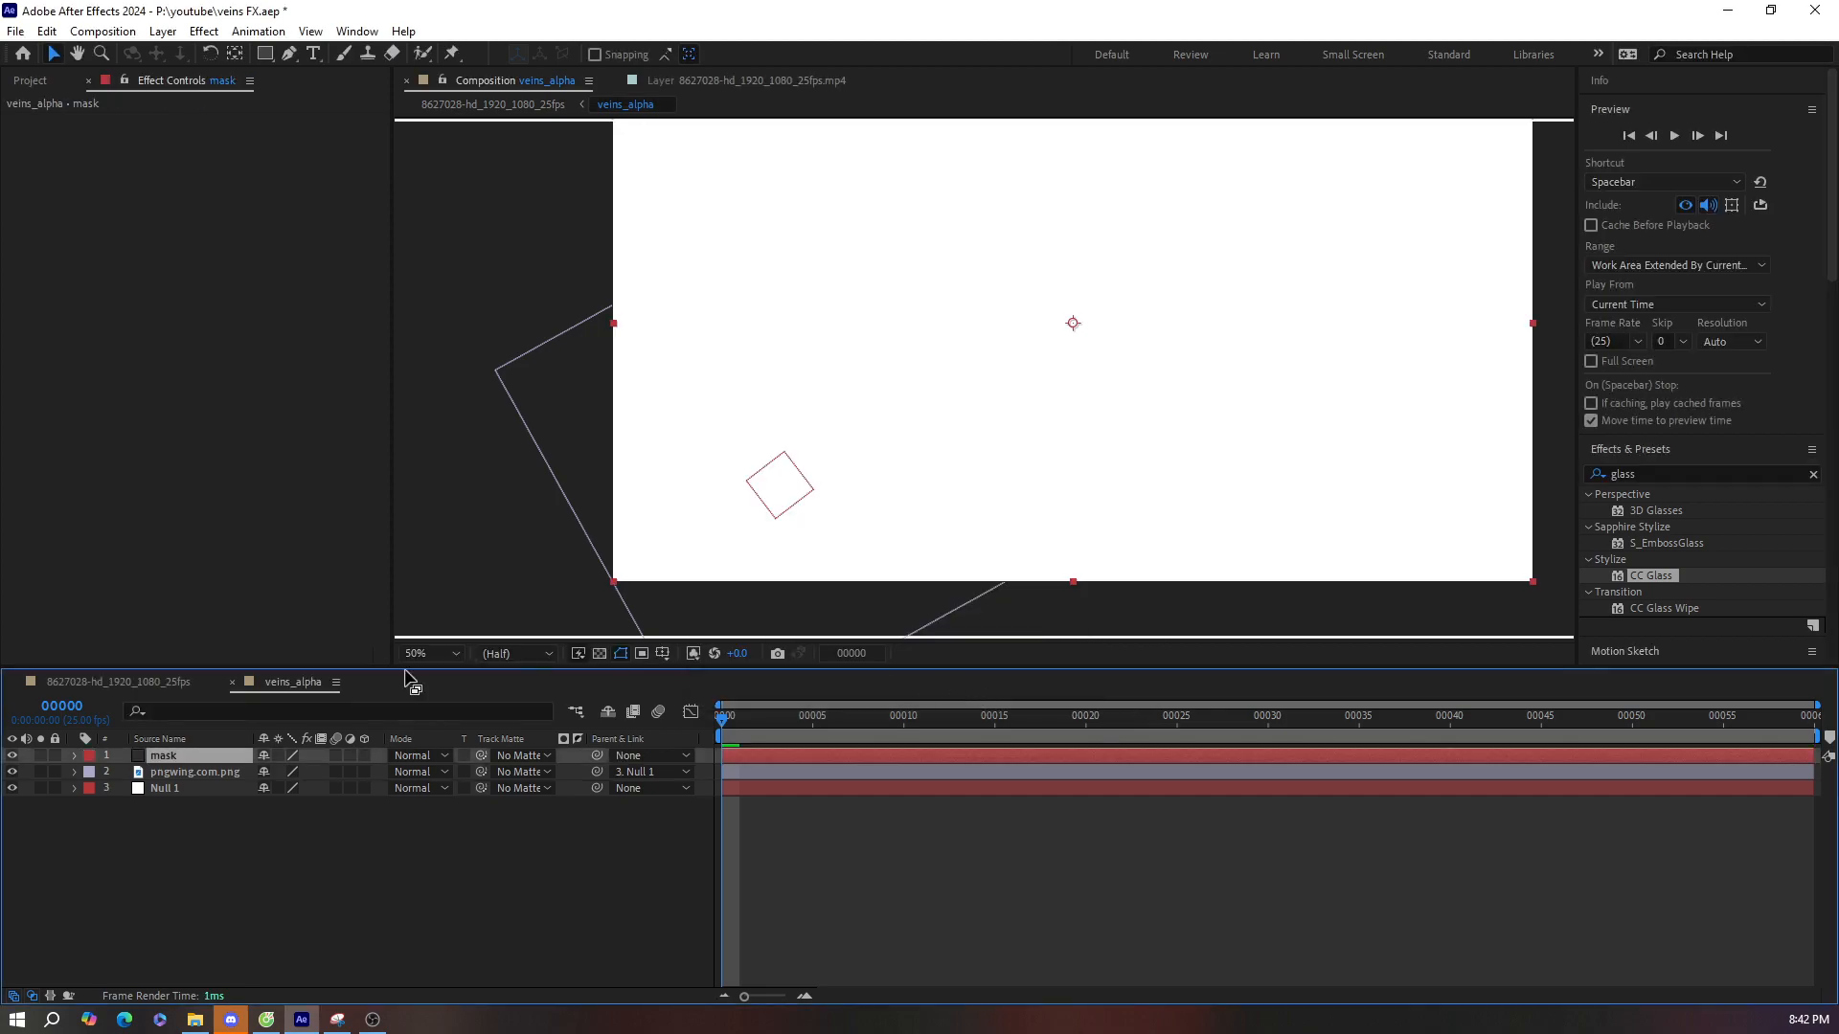
pyautogui.click(12, 756)
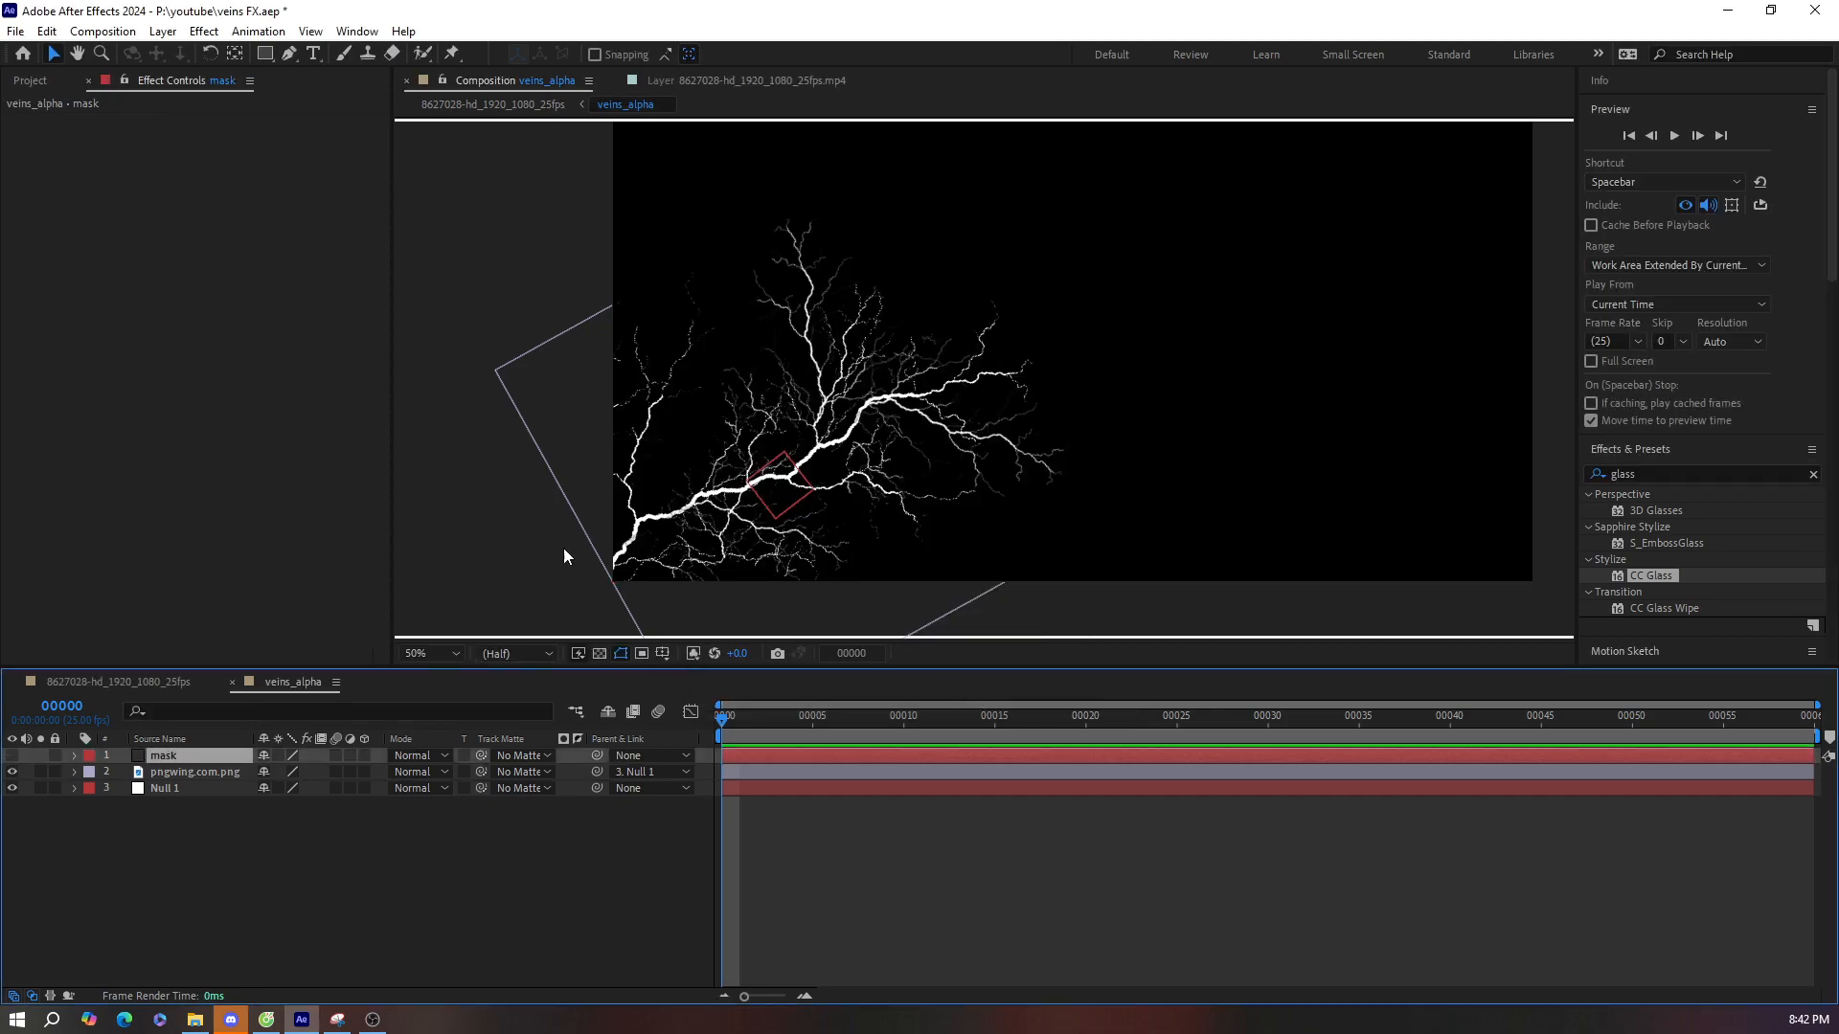
# Step: Draw a closed curved mask with the Pen tool on the mask solid, enclosing the lower-left part of the vein branches
pyautogui.click(288, 54)
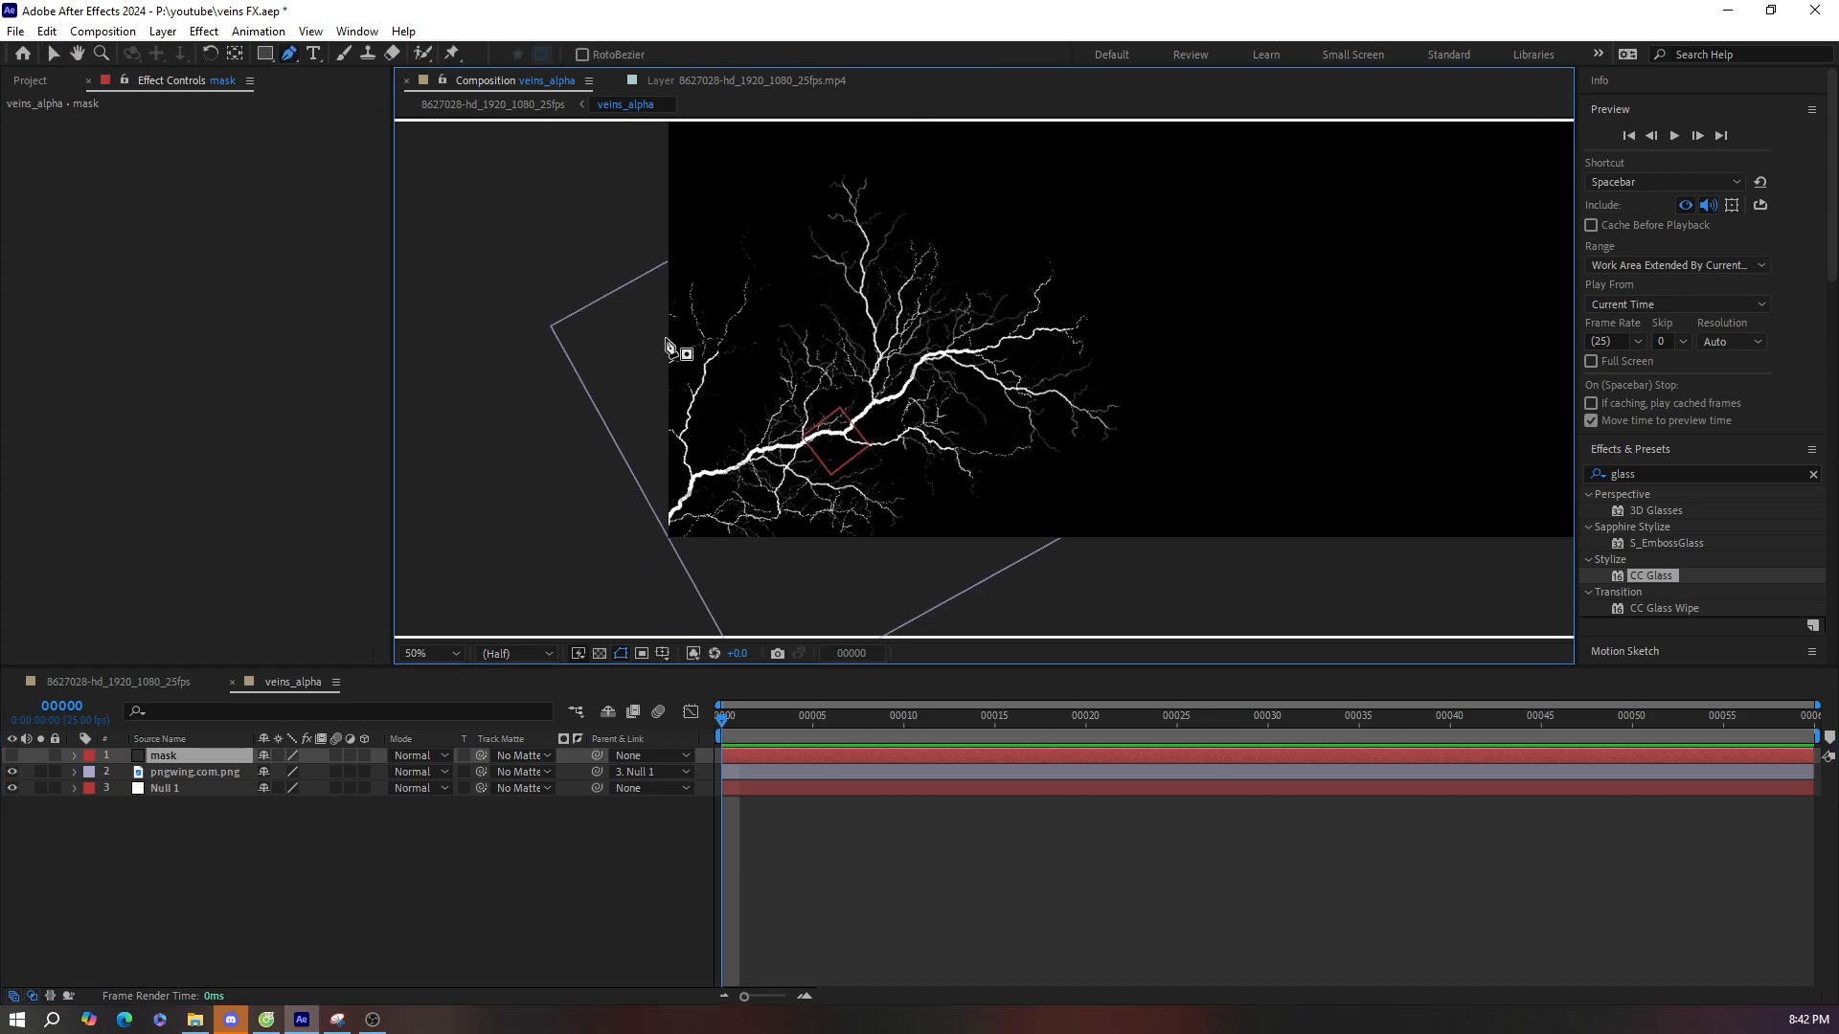
pyautogui.click(488, 366)
pyautogui.moveTo(659, 327); pyautogui.dragTo(689, 327)
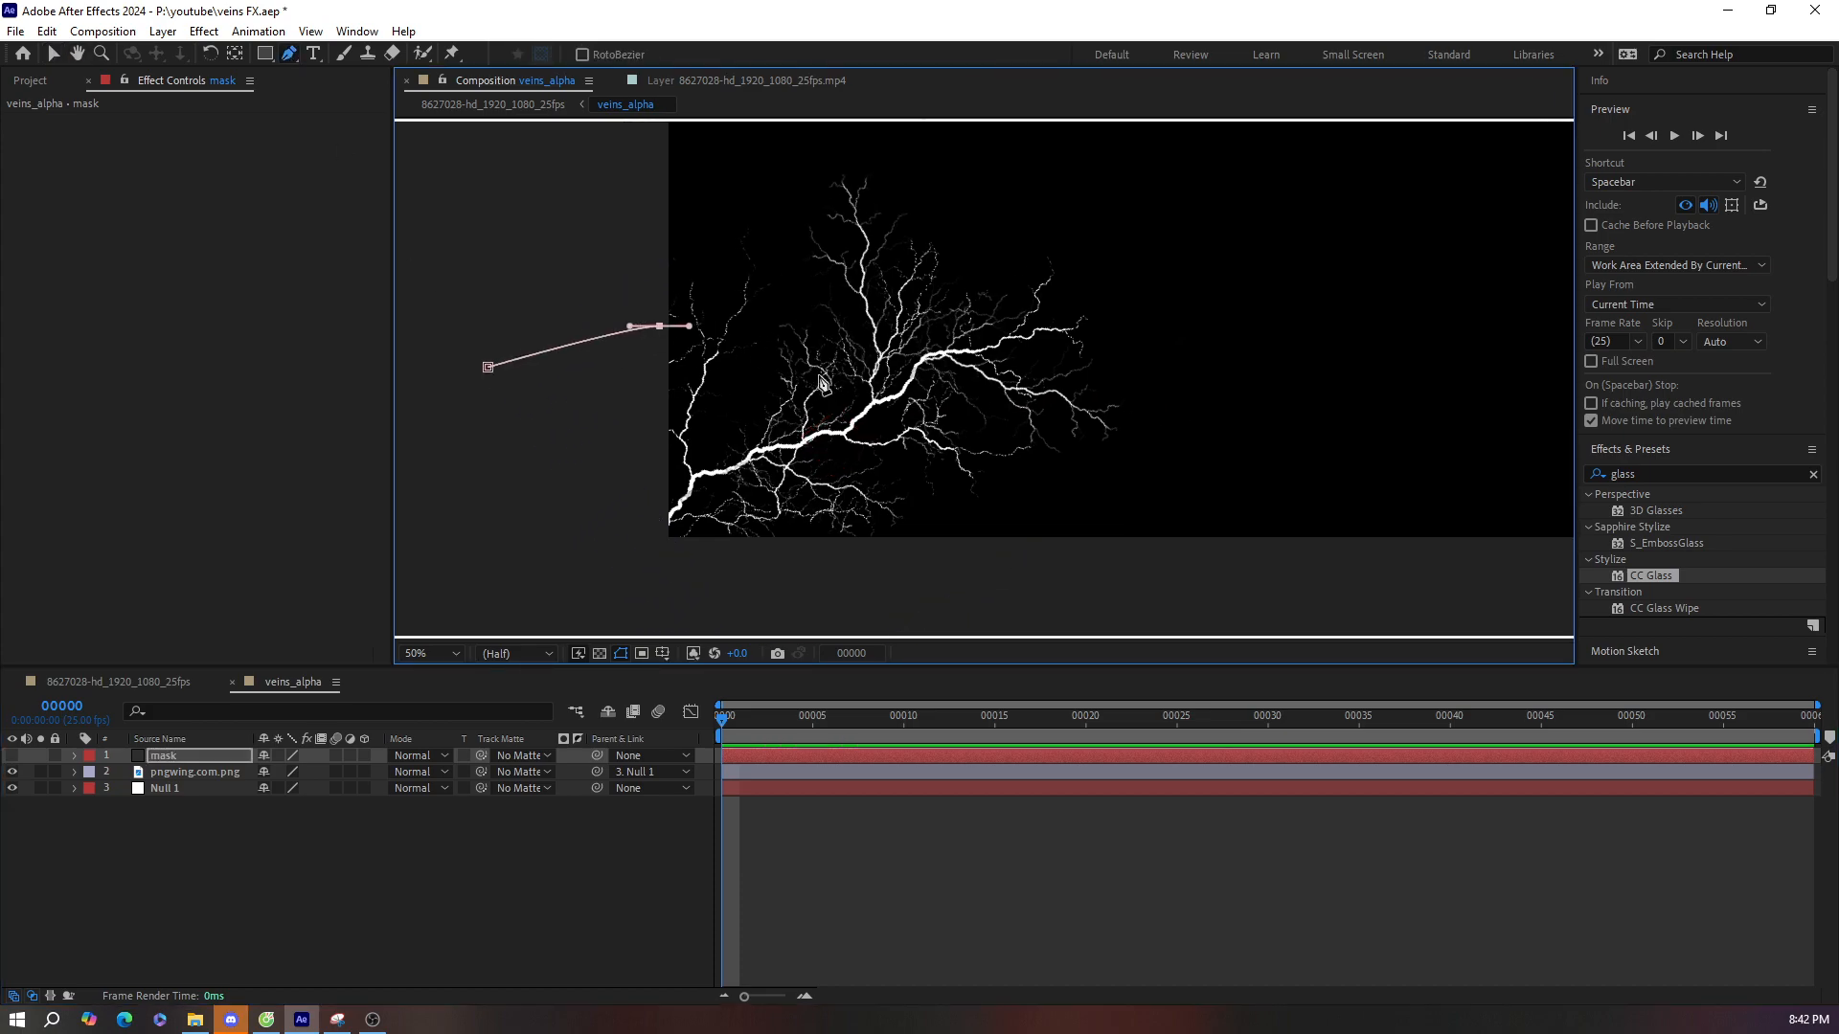
pyautogui.moveTo(826, 381); pyautogui.dragTo(853, 407)
pyautogui.moveTo(941, 551); pyautogui.dragTo(891, 589)
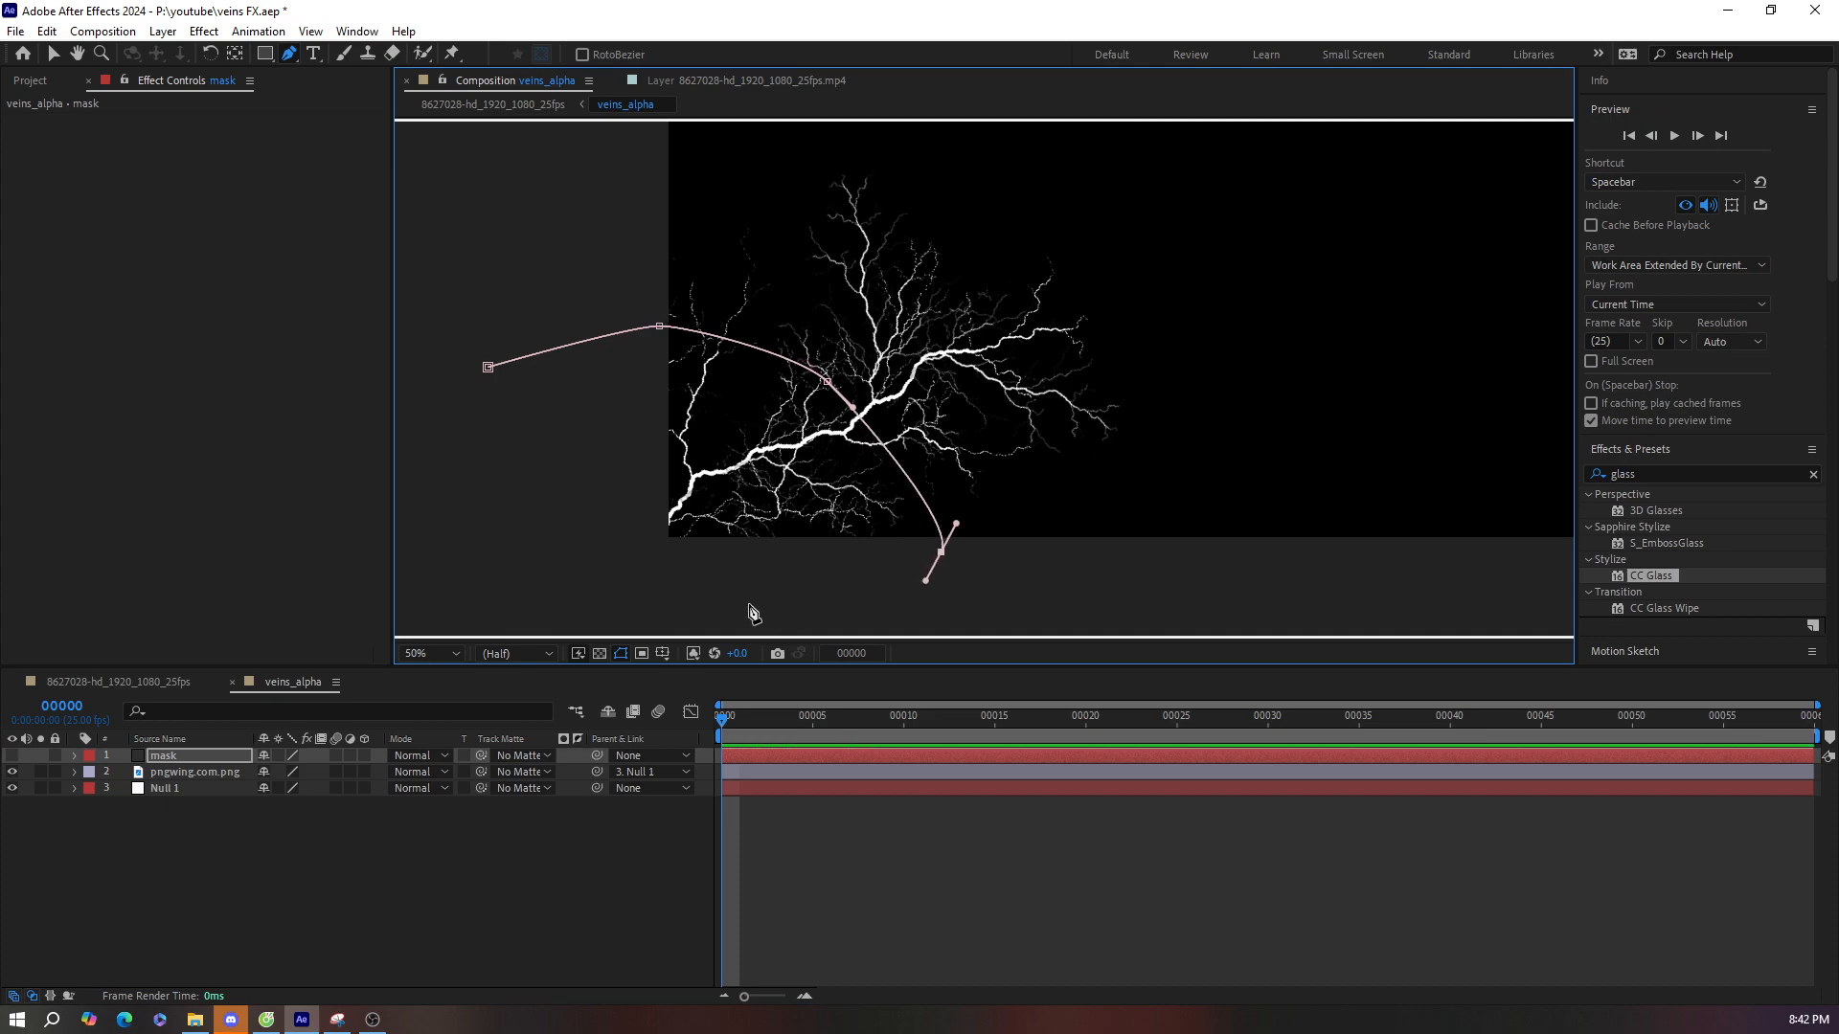
pyautogui.moveTo(715, 604); pyautogui.dragTo(639, 606)
pyautogui.click(487, 368)
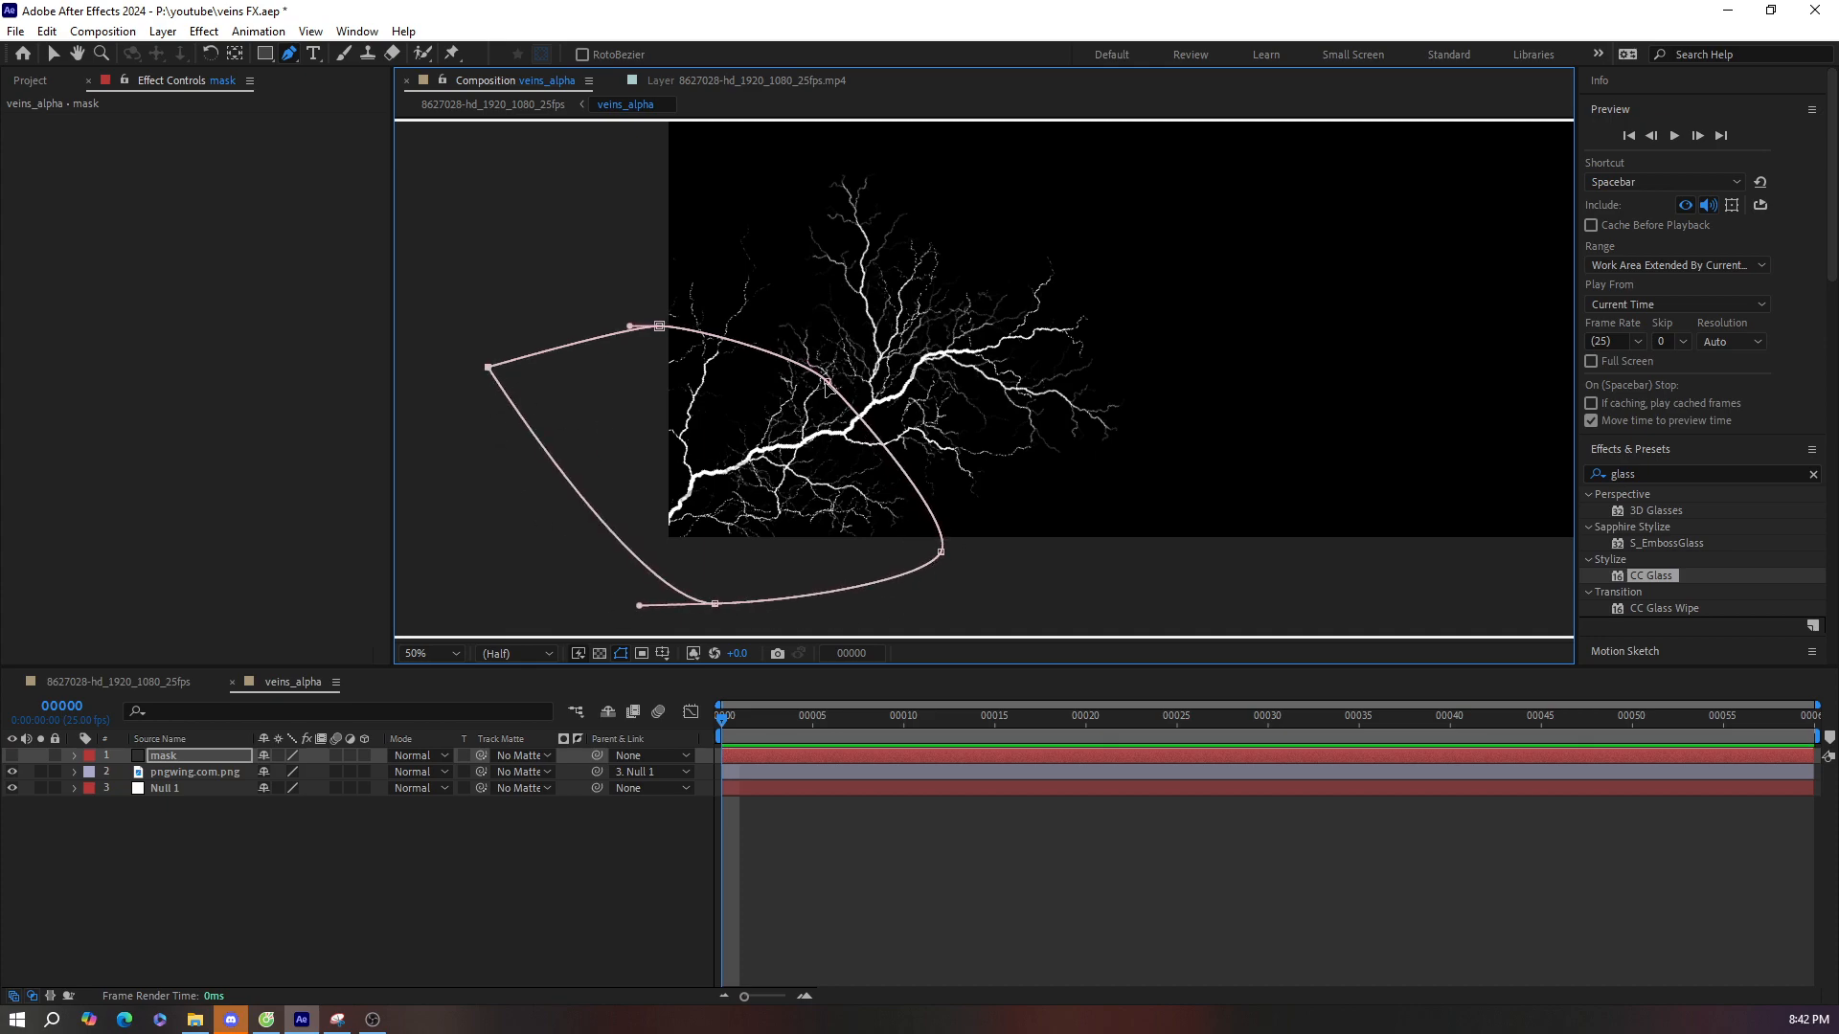
# Step: Widen the mask outline by moving its upper-right and lower-right points outward
pyautogui.moveTo(826, 381); pyautogui.dragTo(882, 357)
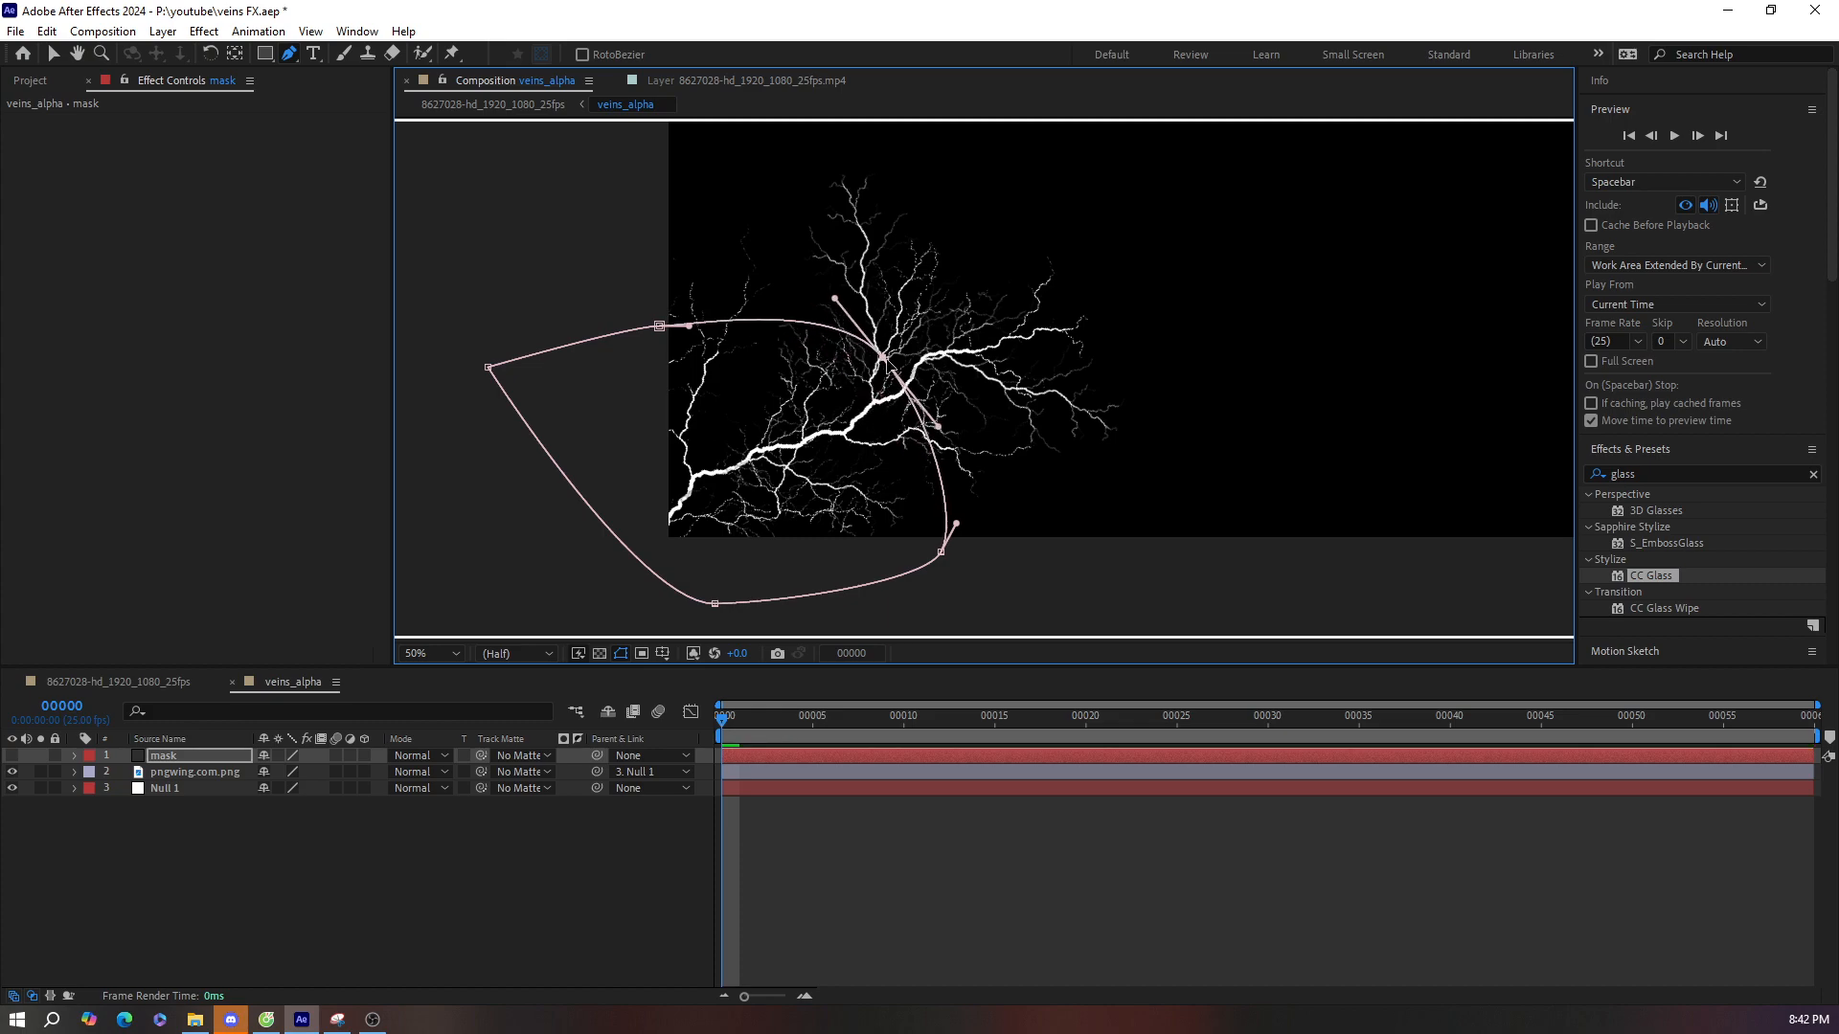
pyautogui.moveTo(942, 556); pyautogui.dragTo(949, 557)
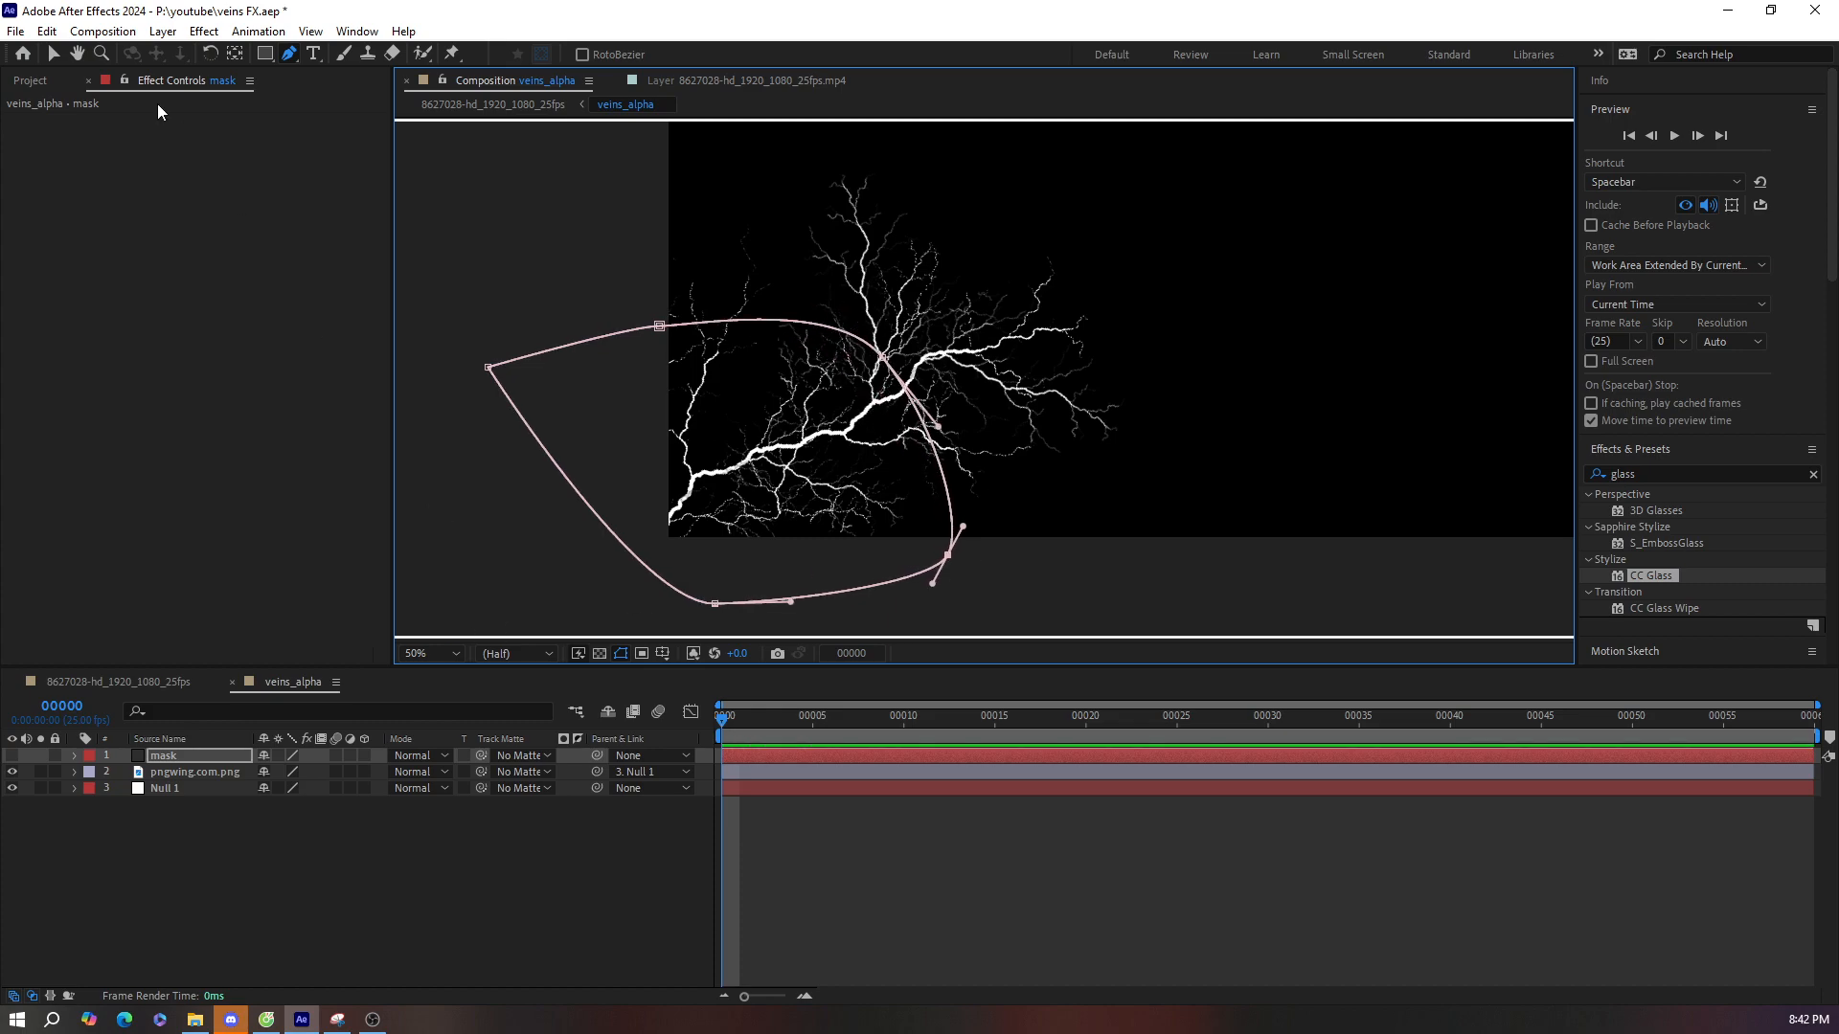
pyautogui.click(57, 54)
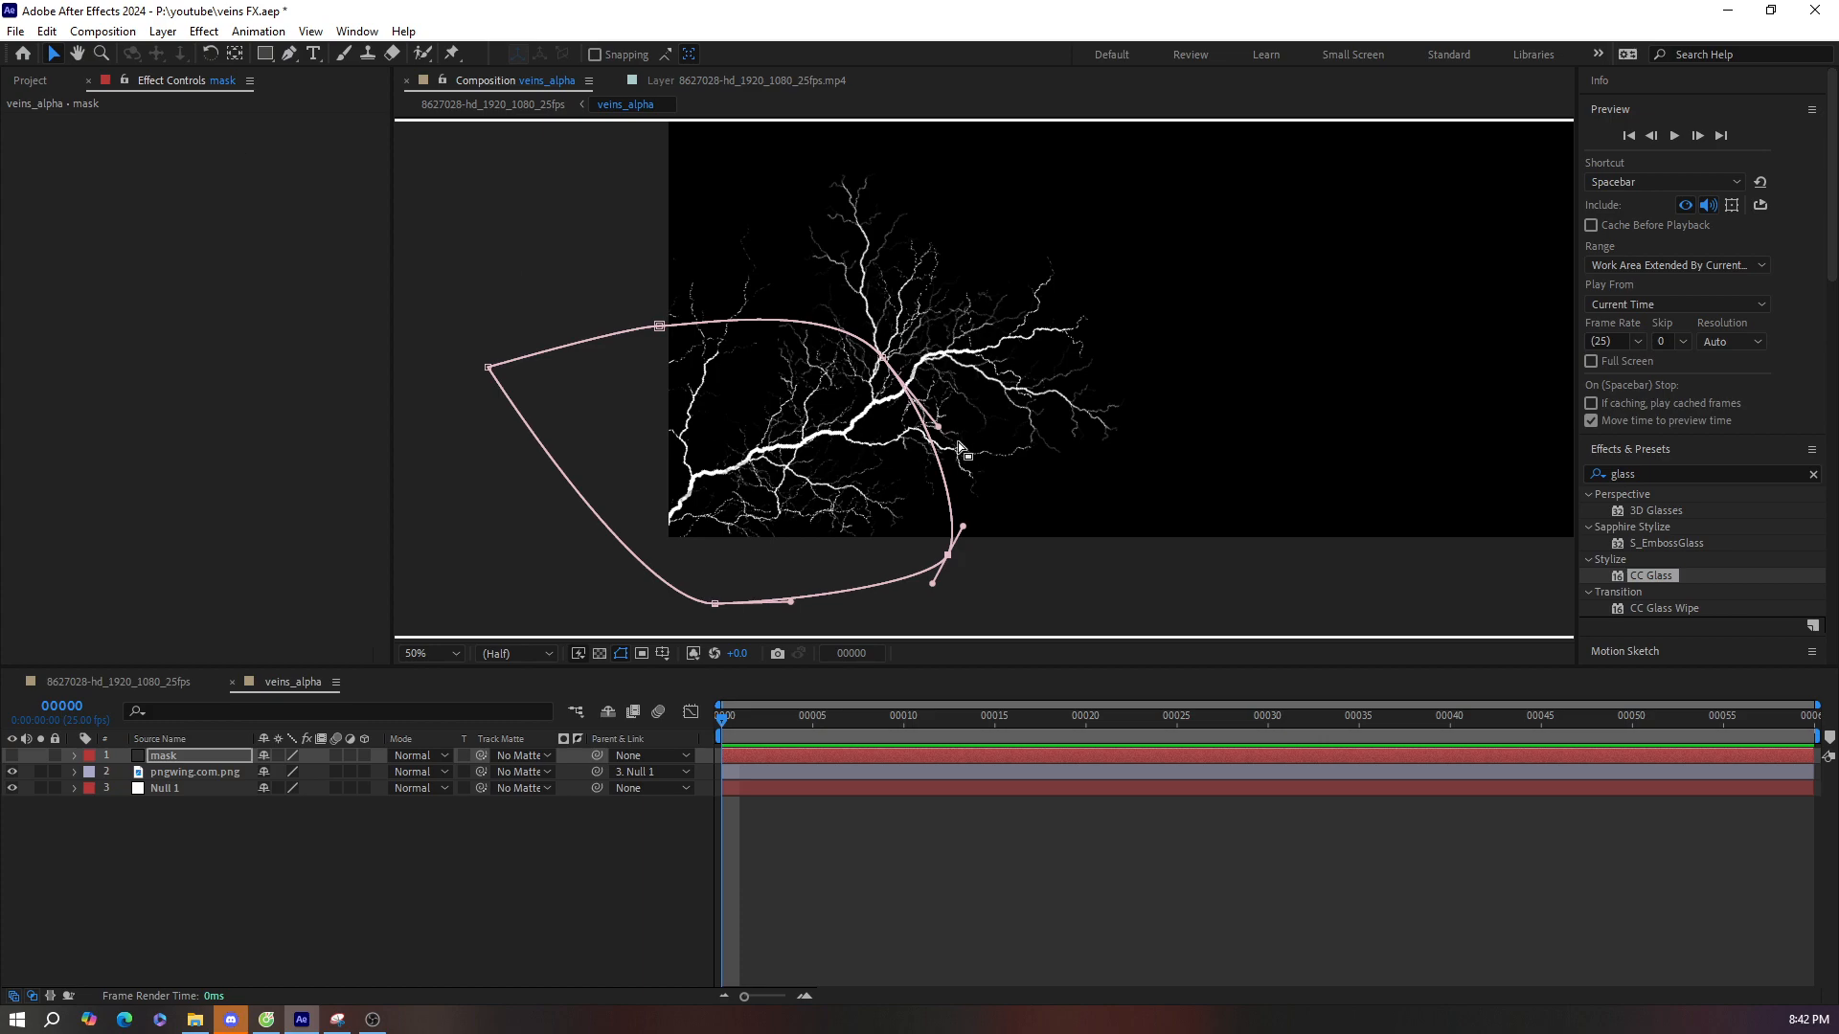
# Step: Set the mask solid as the track matte of the pngwing.com.png veins layer
pyautogui.click(74, 756)
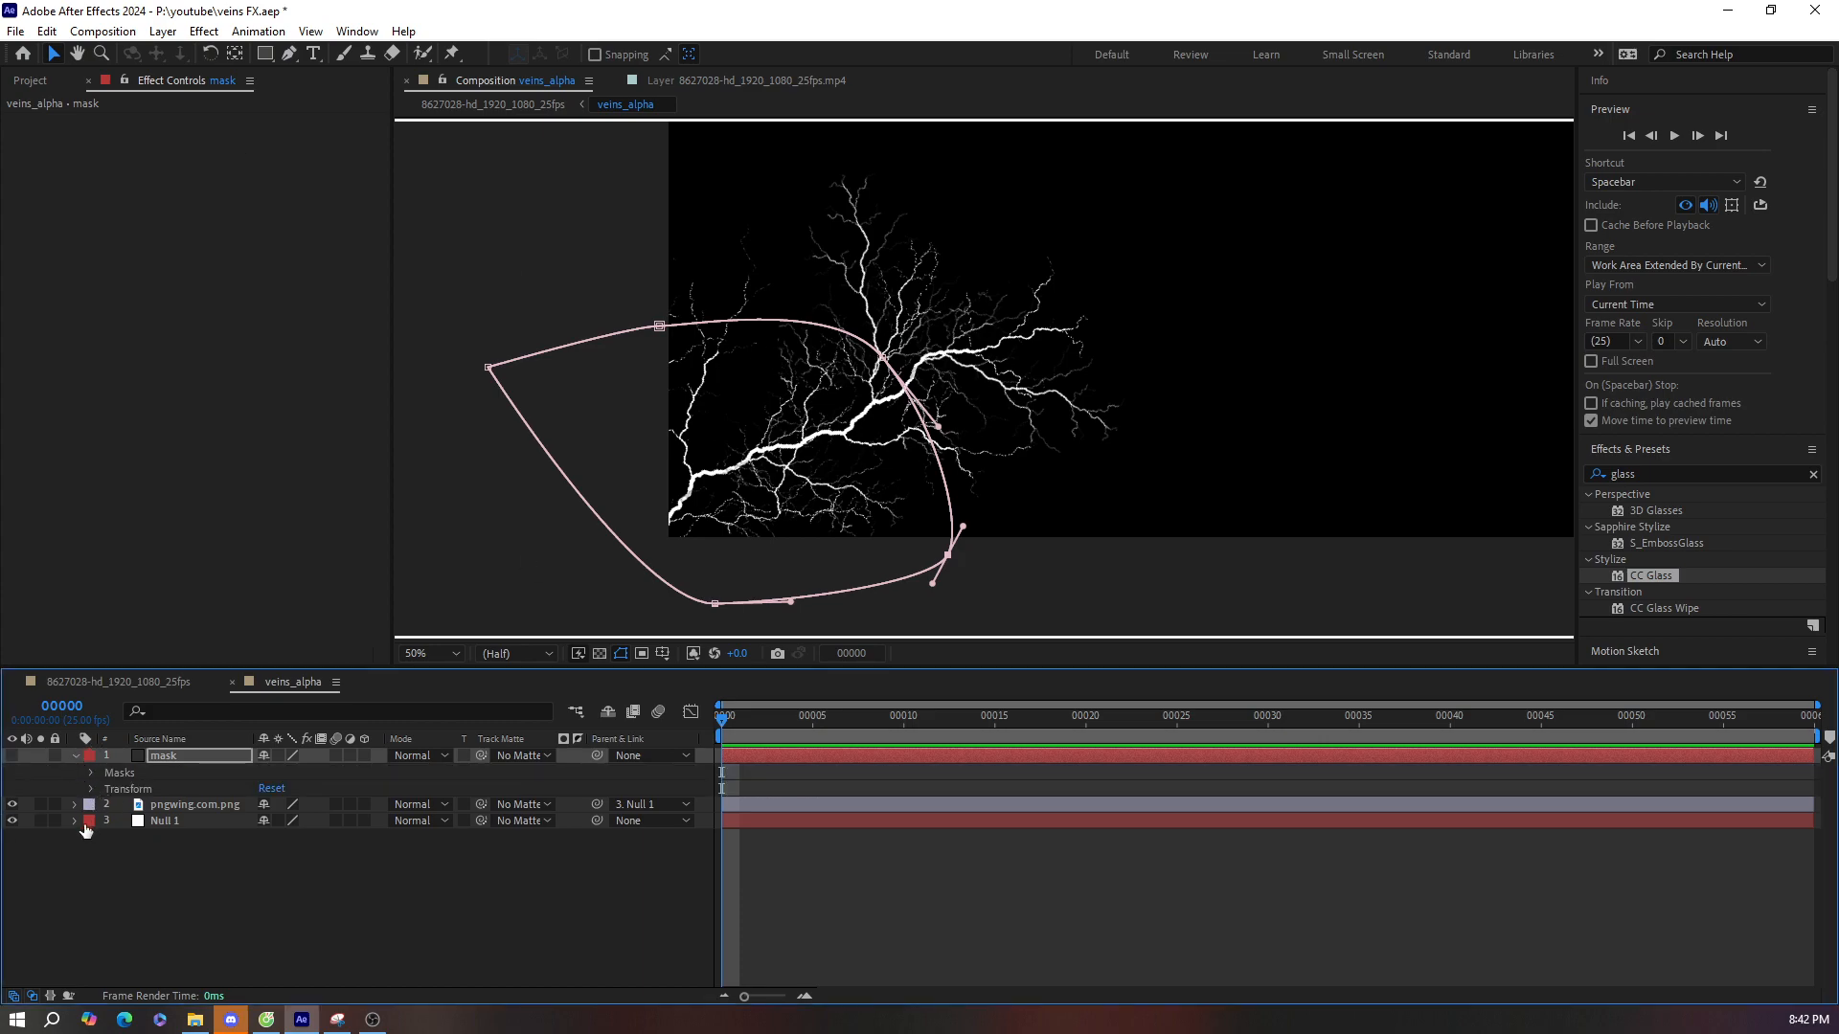
pyautogui.click(193, 806)
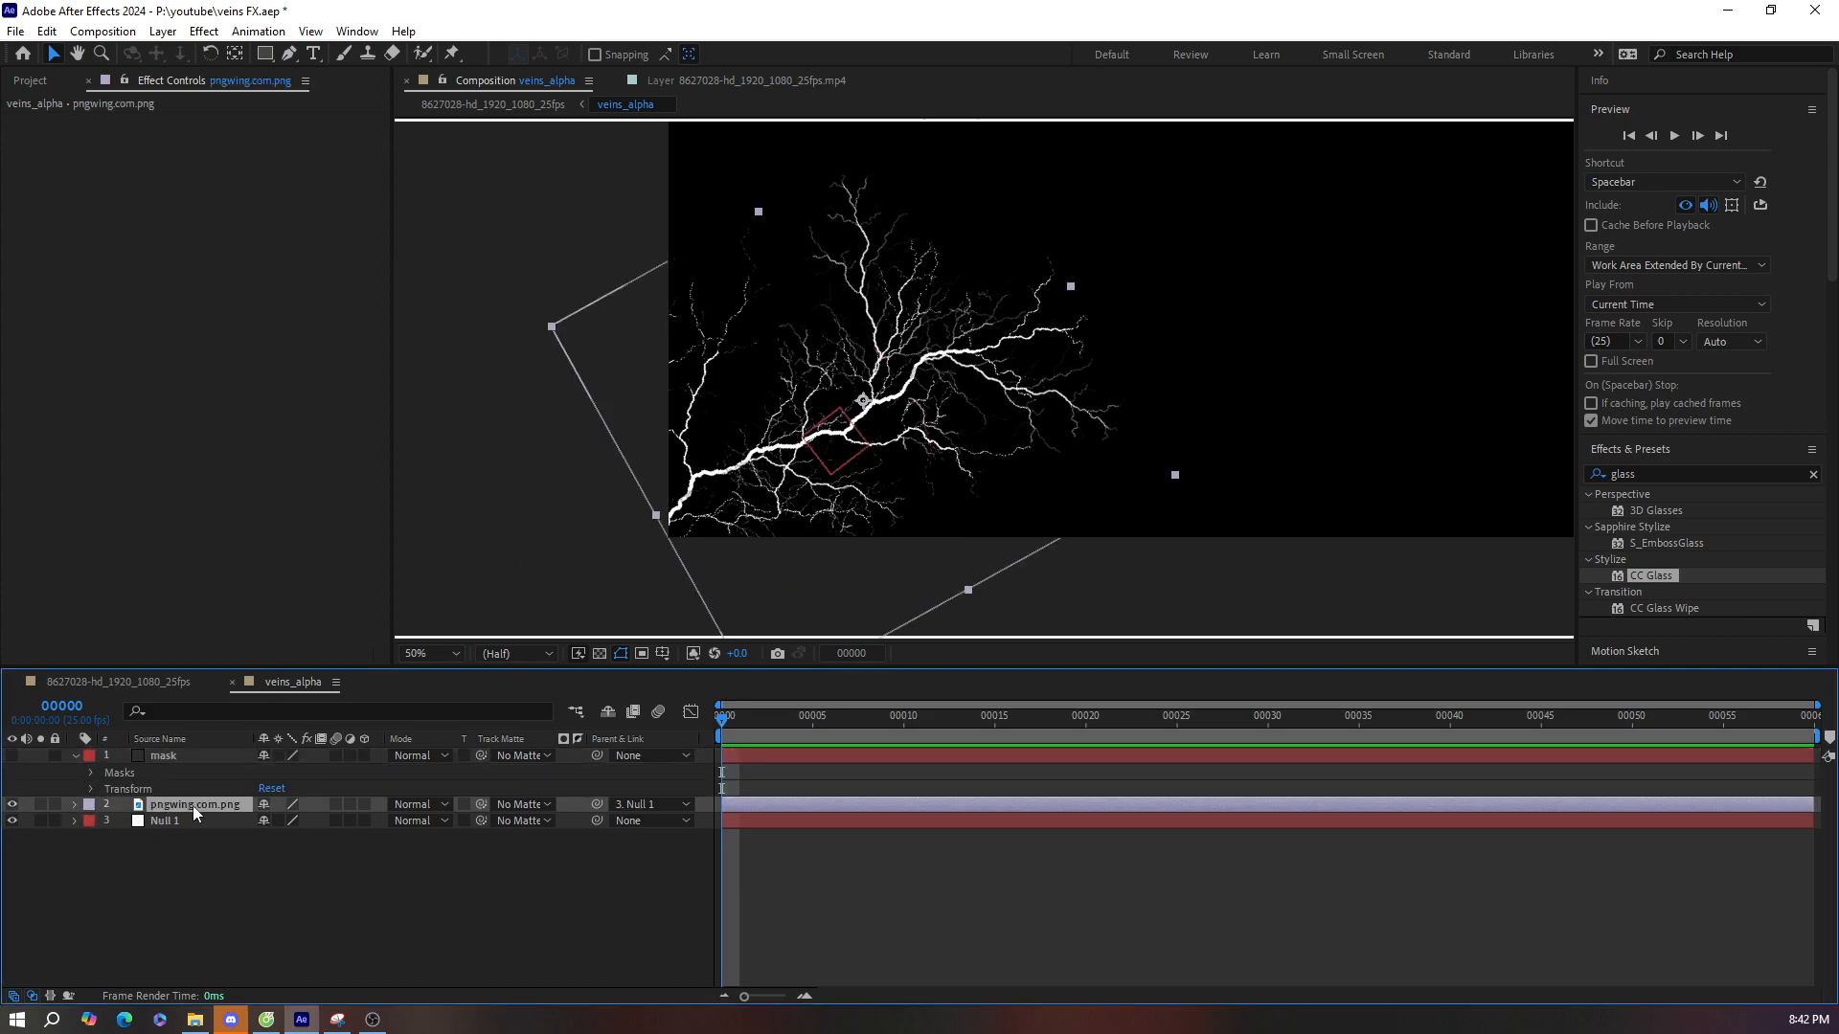
pyautogui.click(545, 805)
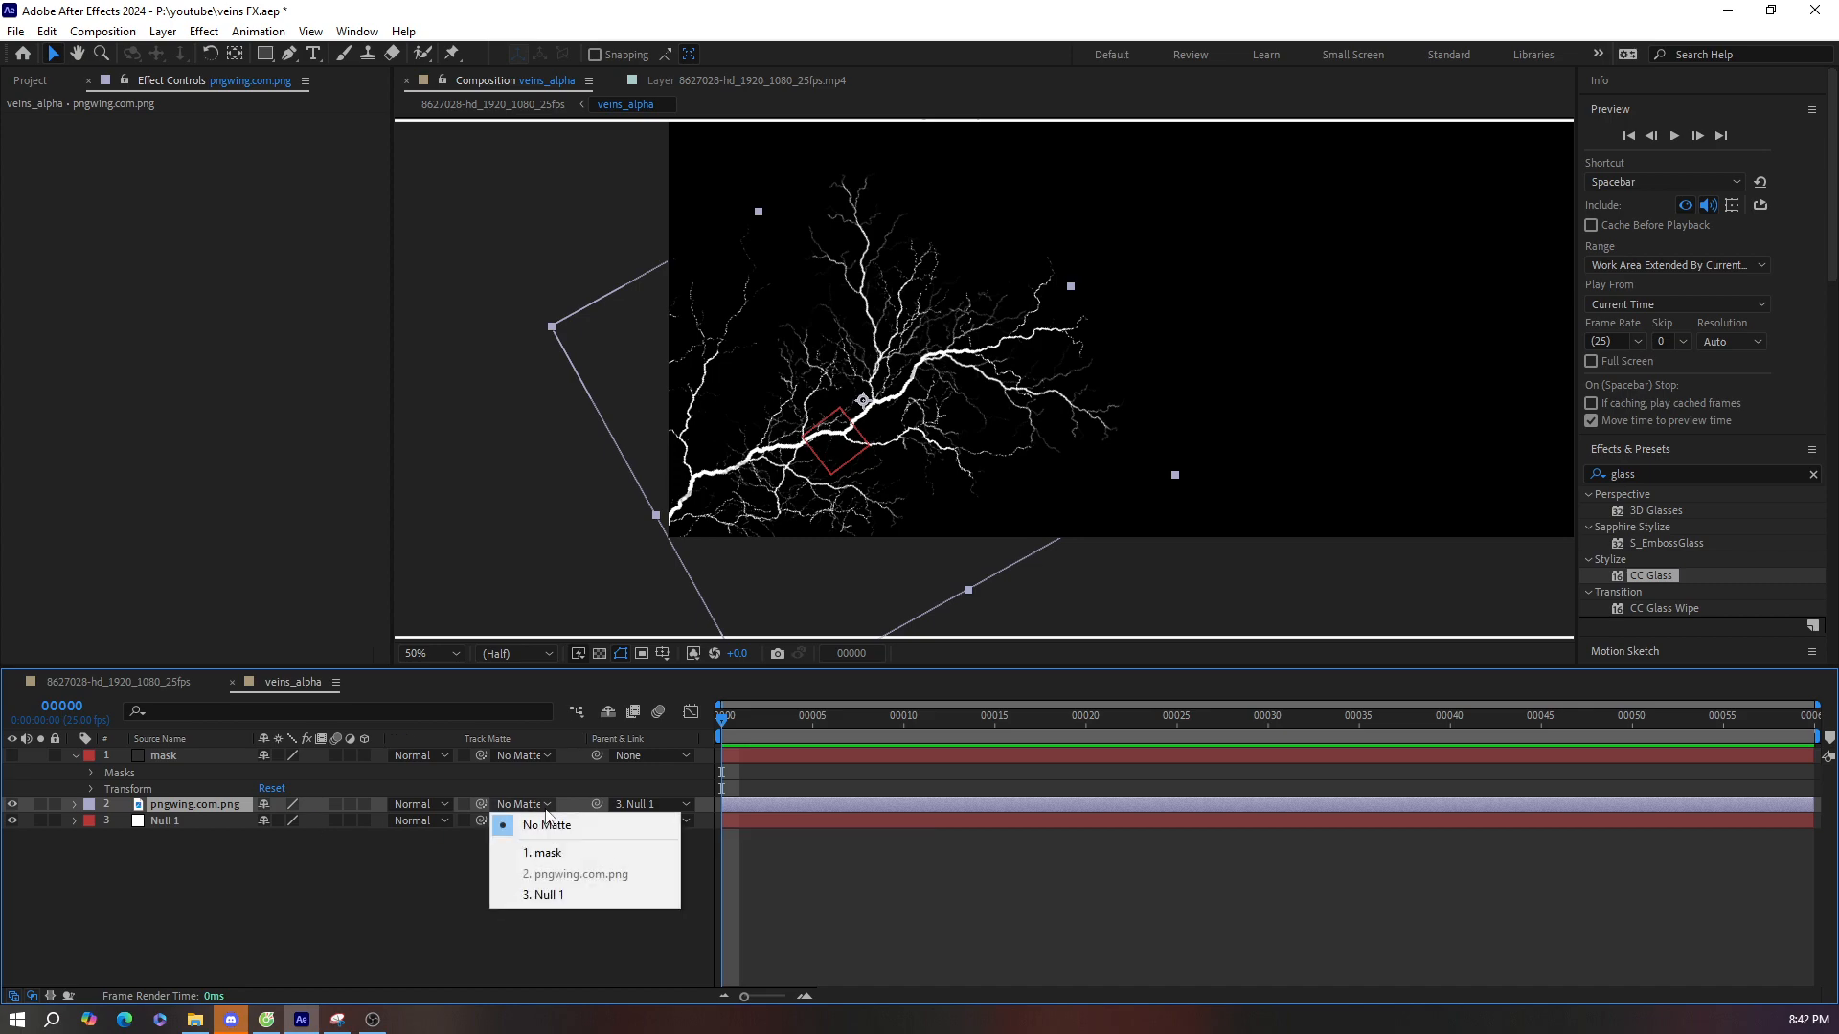
pyautogui.click(548, 853)
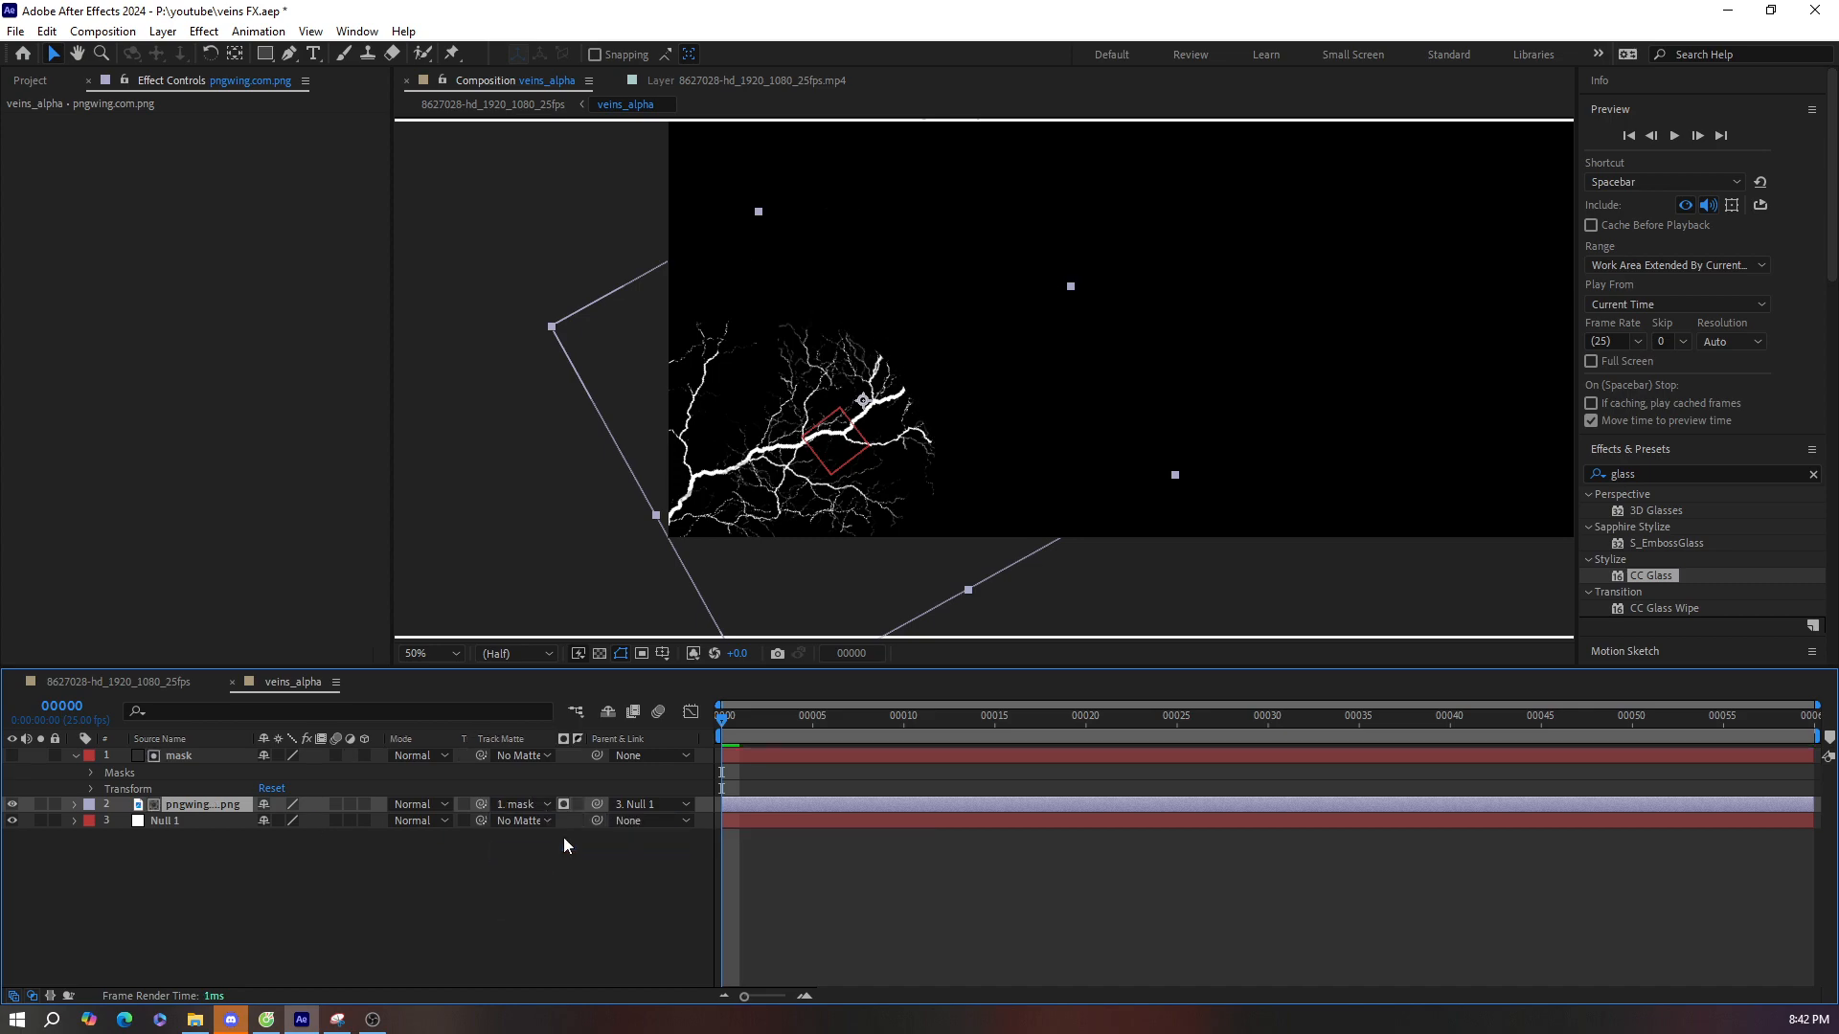
# Step: Set the Mask Feather of Mask 1 on the mask solid to 103 pixels
pyautogui.click(117, 774)
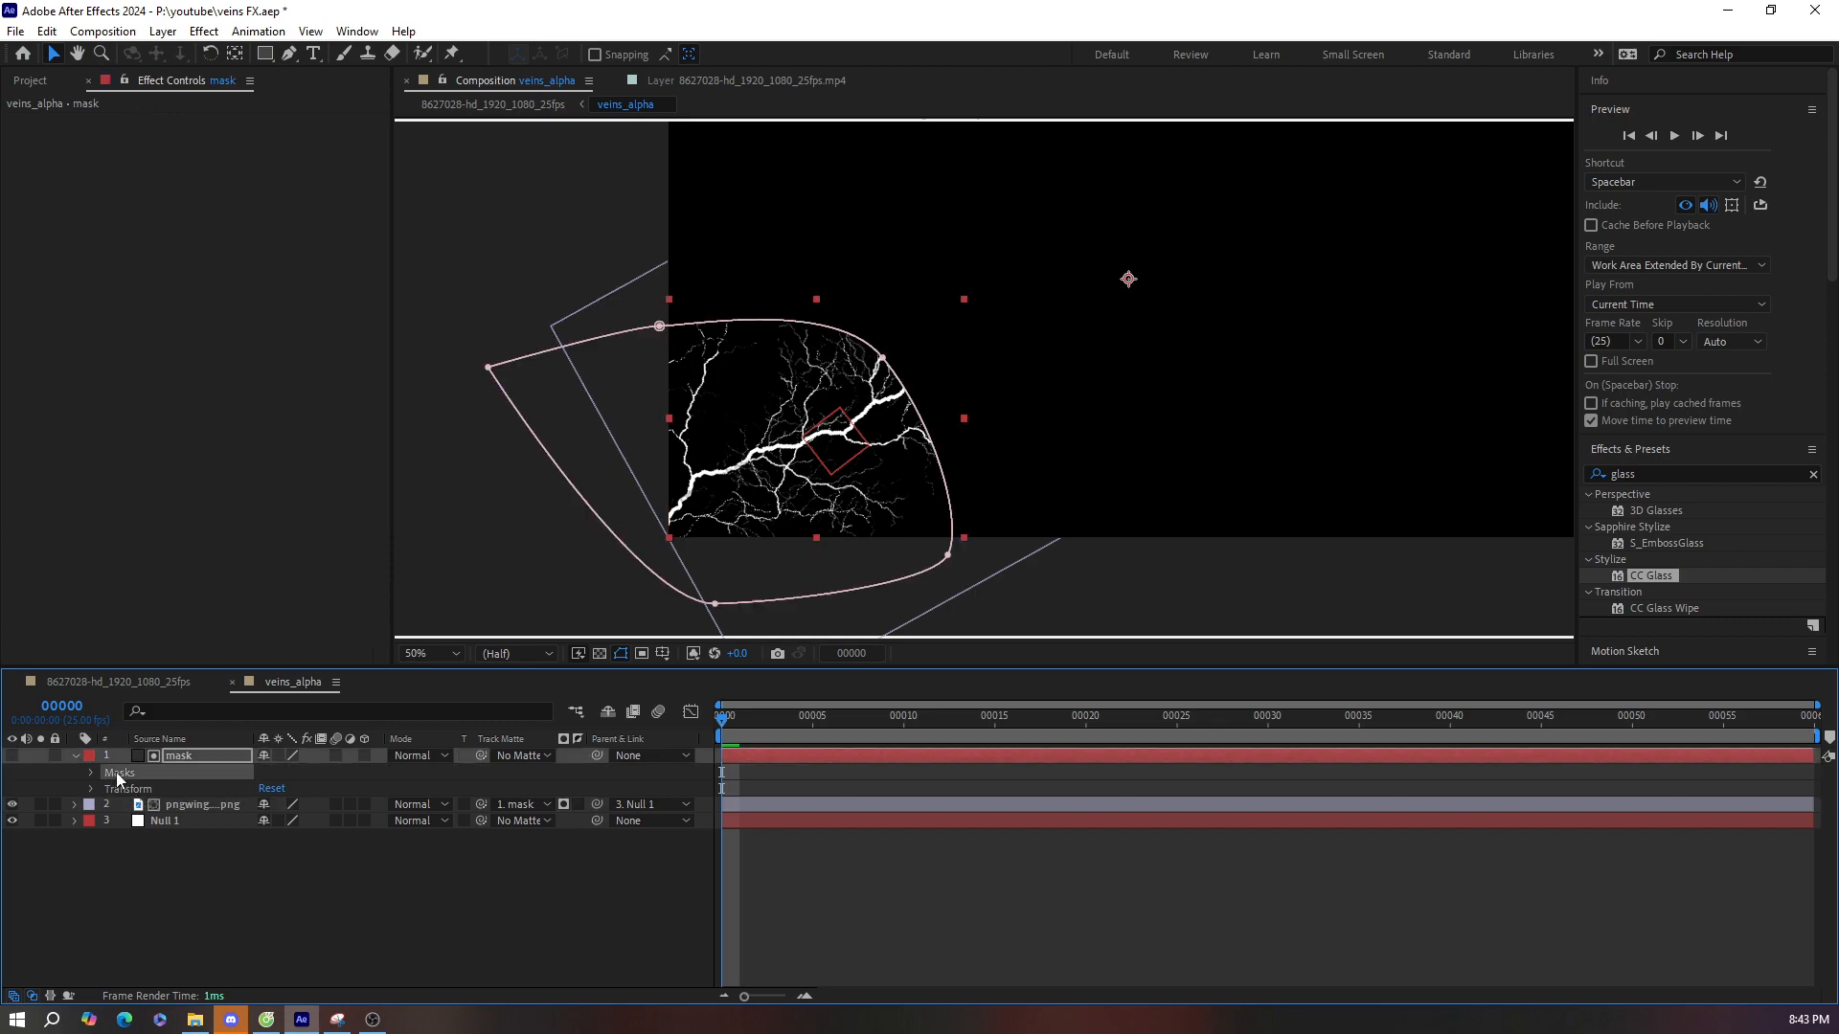
pyautogui.click(93, 773)
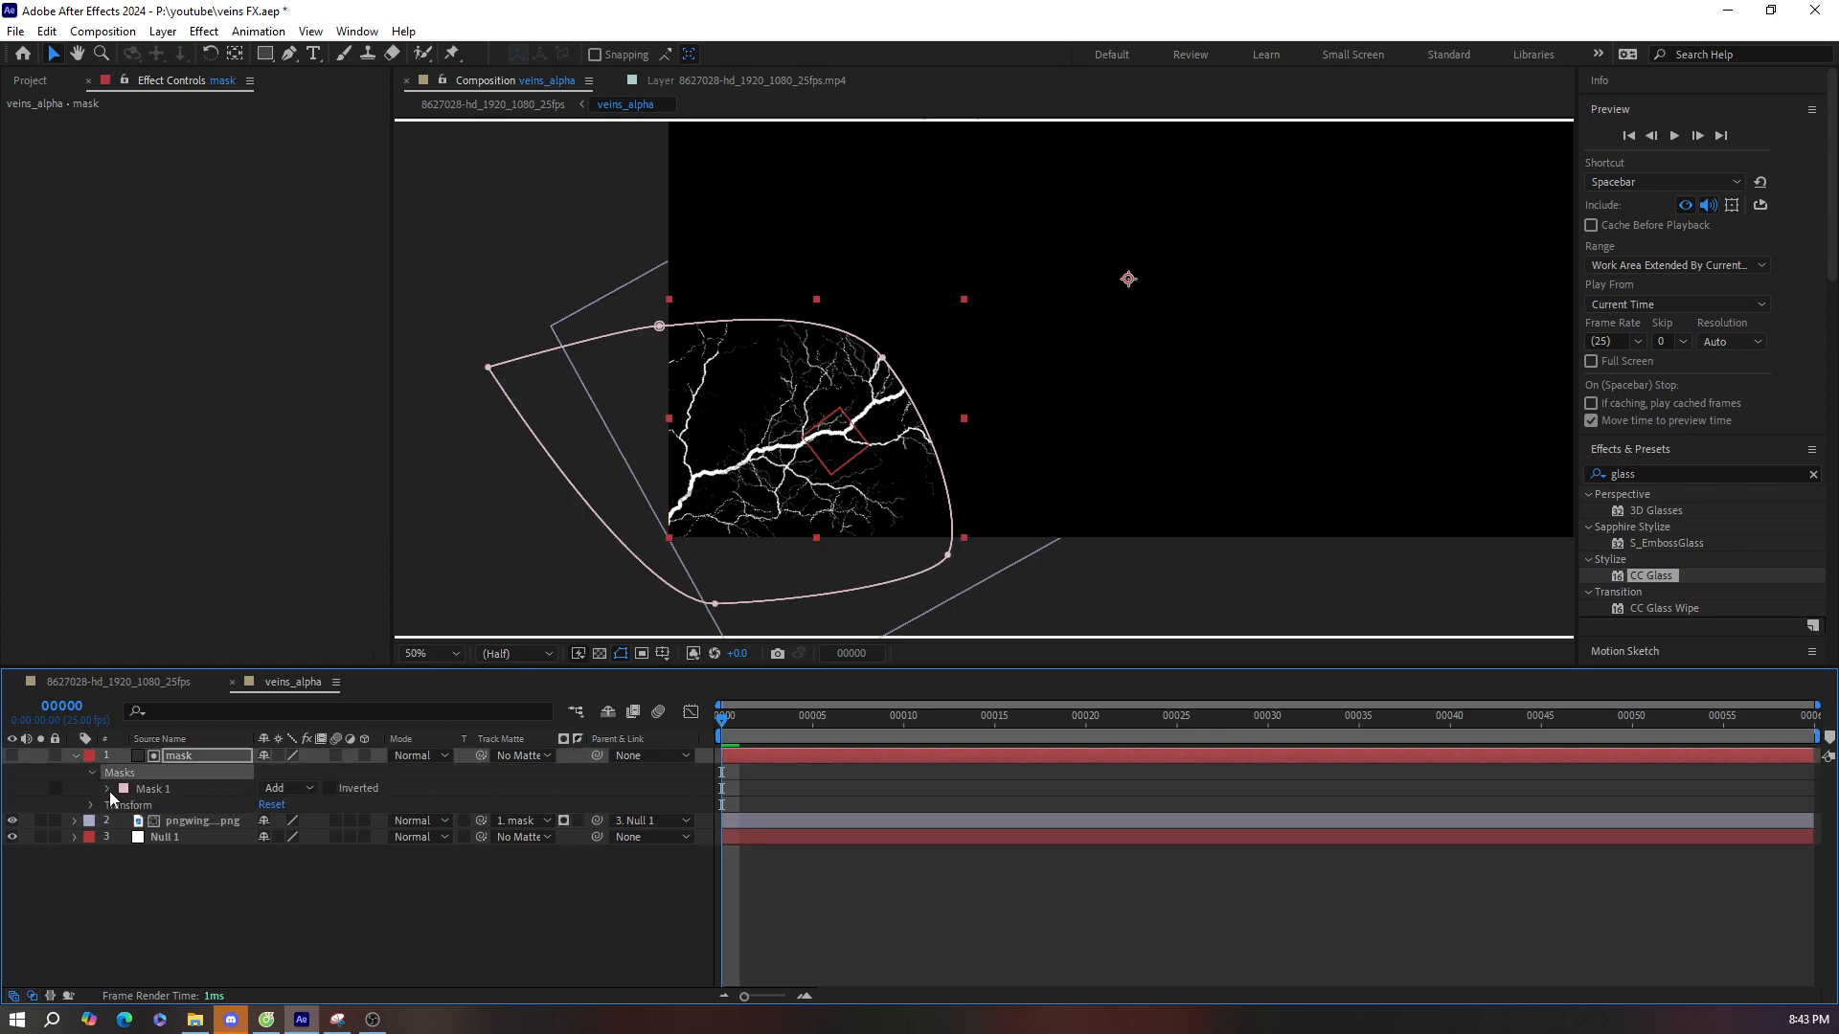
pyautogui.click(107, 789)
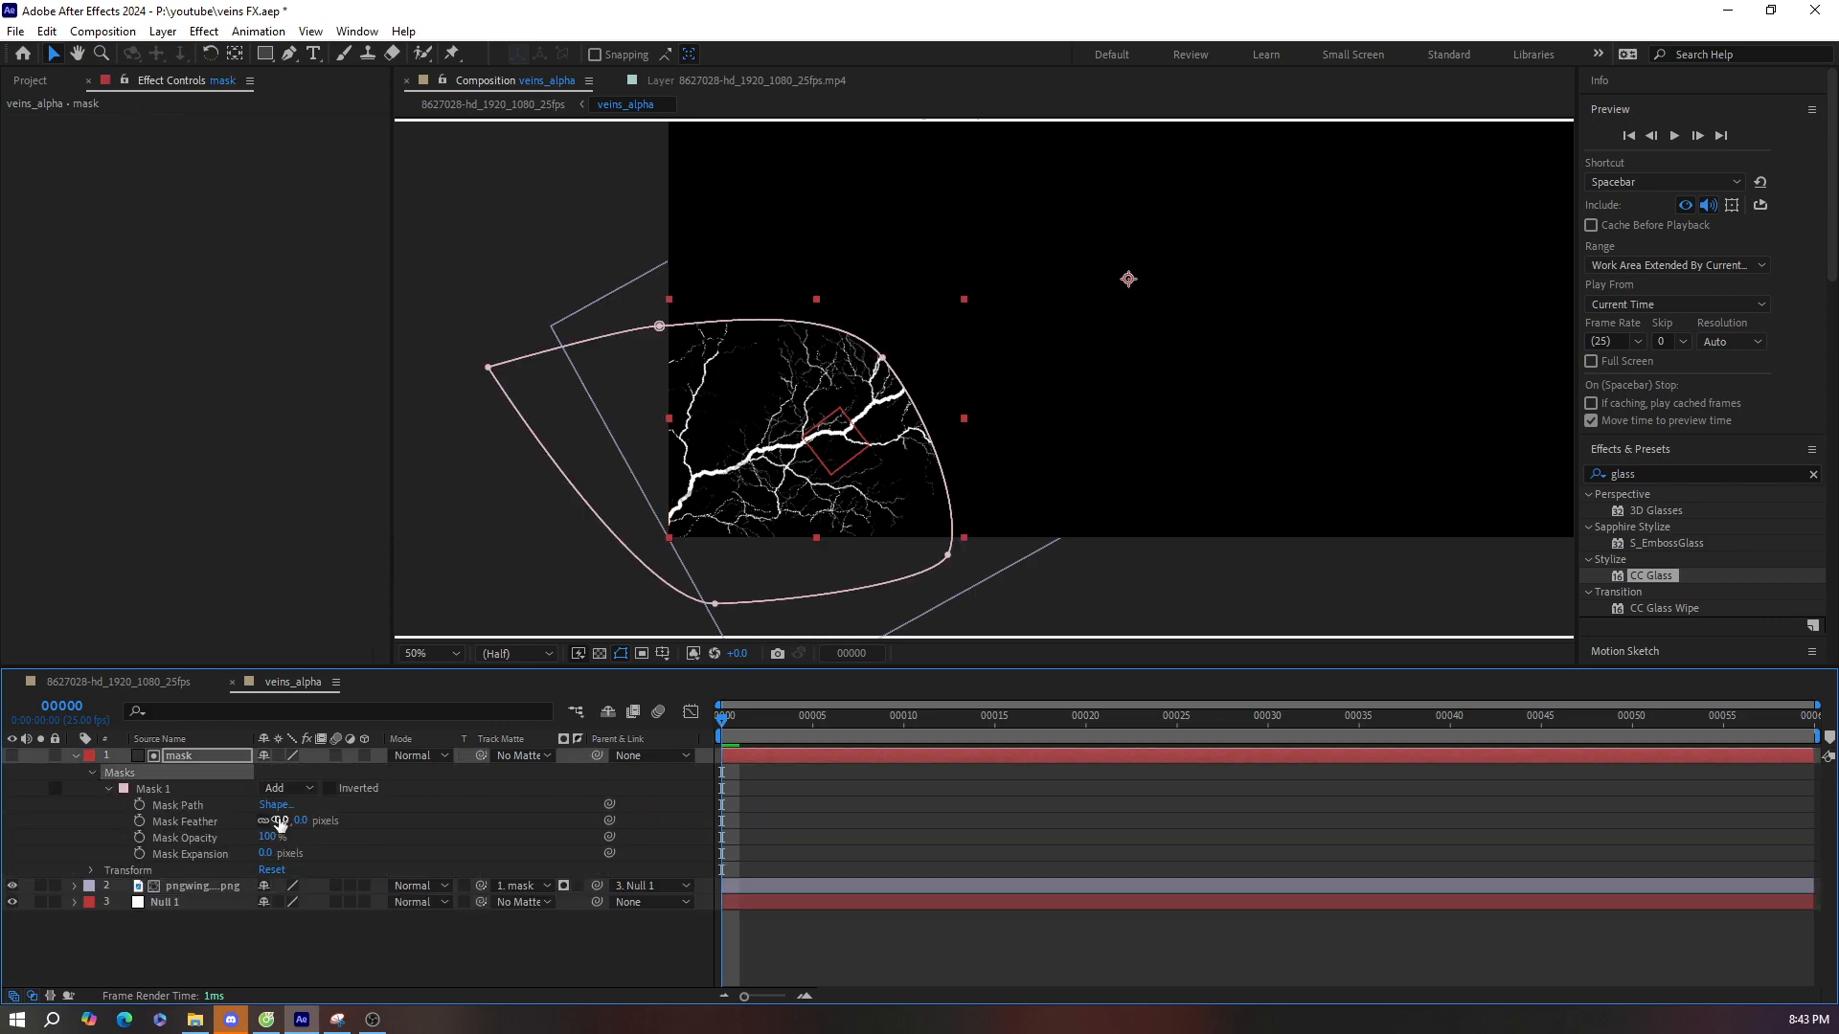
pyautogui.moveTo(280, 822); pyautogui.dragTo(379, 820)
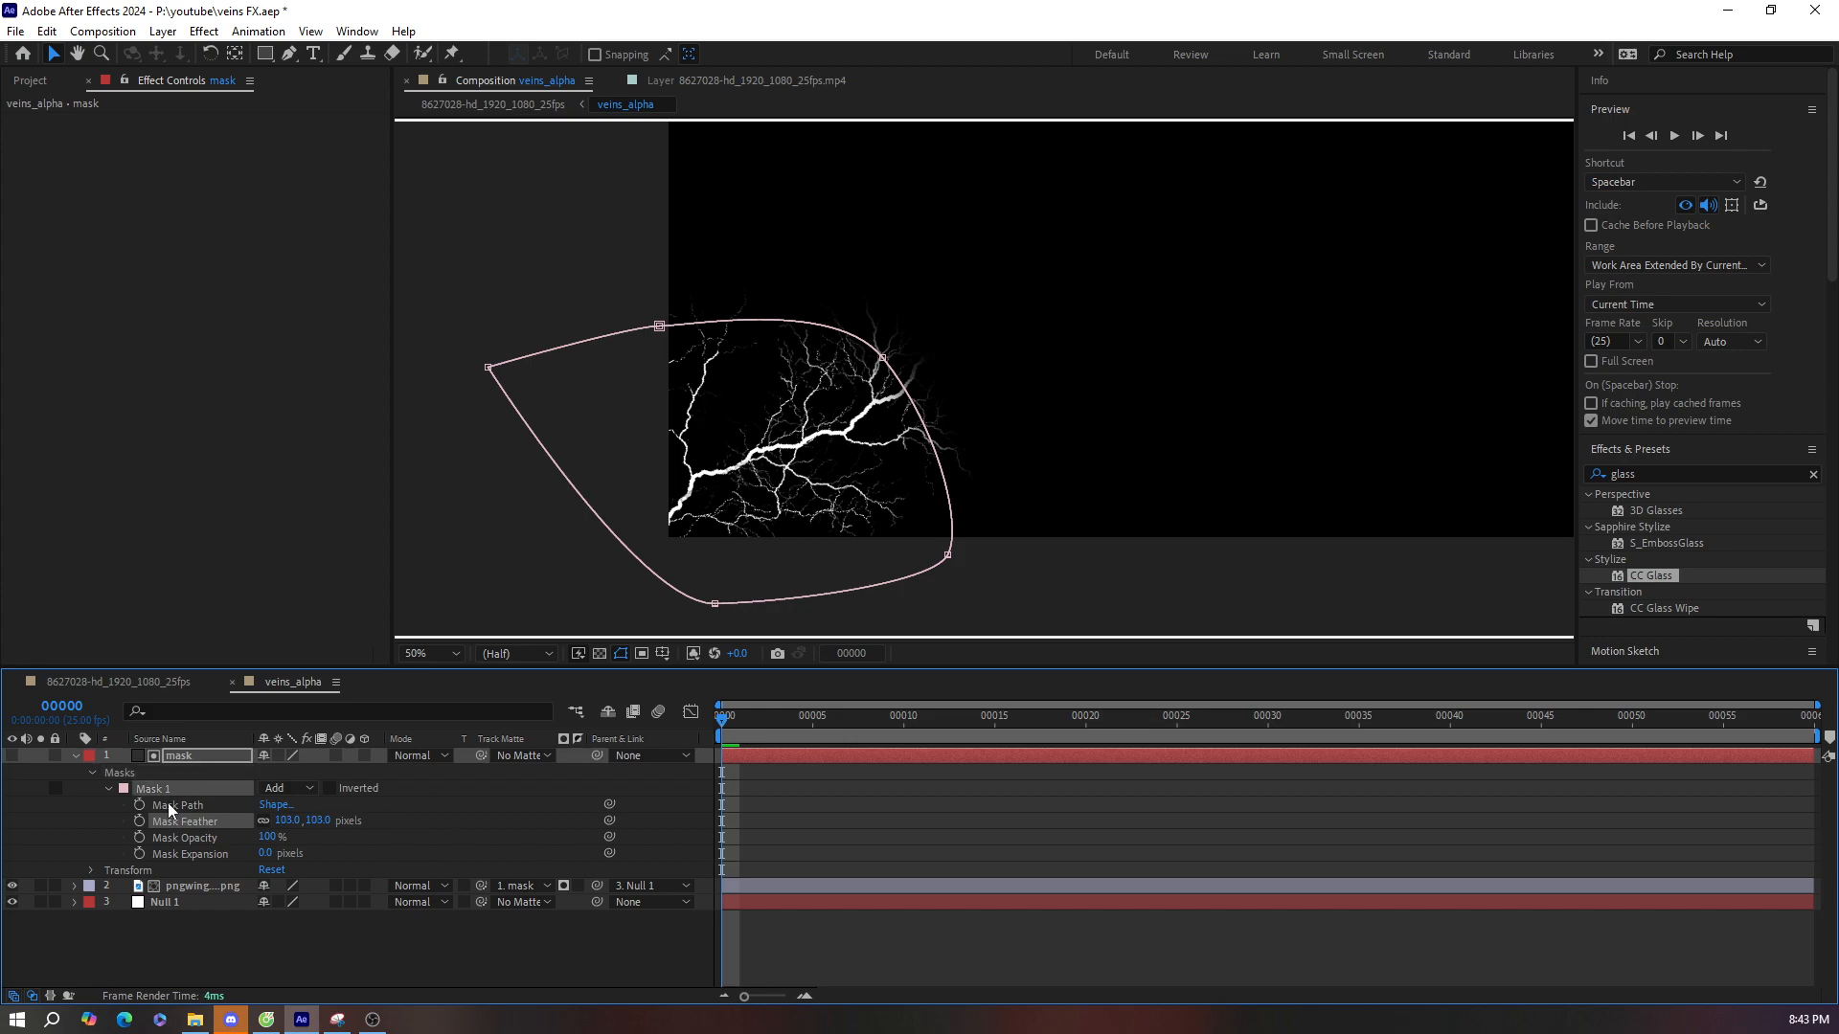
# Step: Keyframe the path of Mask 1 at frame 0 and enlarge it at frame 59 to enclose all the vein branches
pyautogui.click(140, 805)
pyautogui.moveTo(723, 730); pyautogui.dragTo(1796, 786)
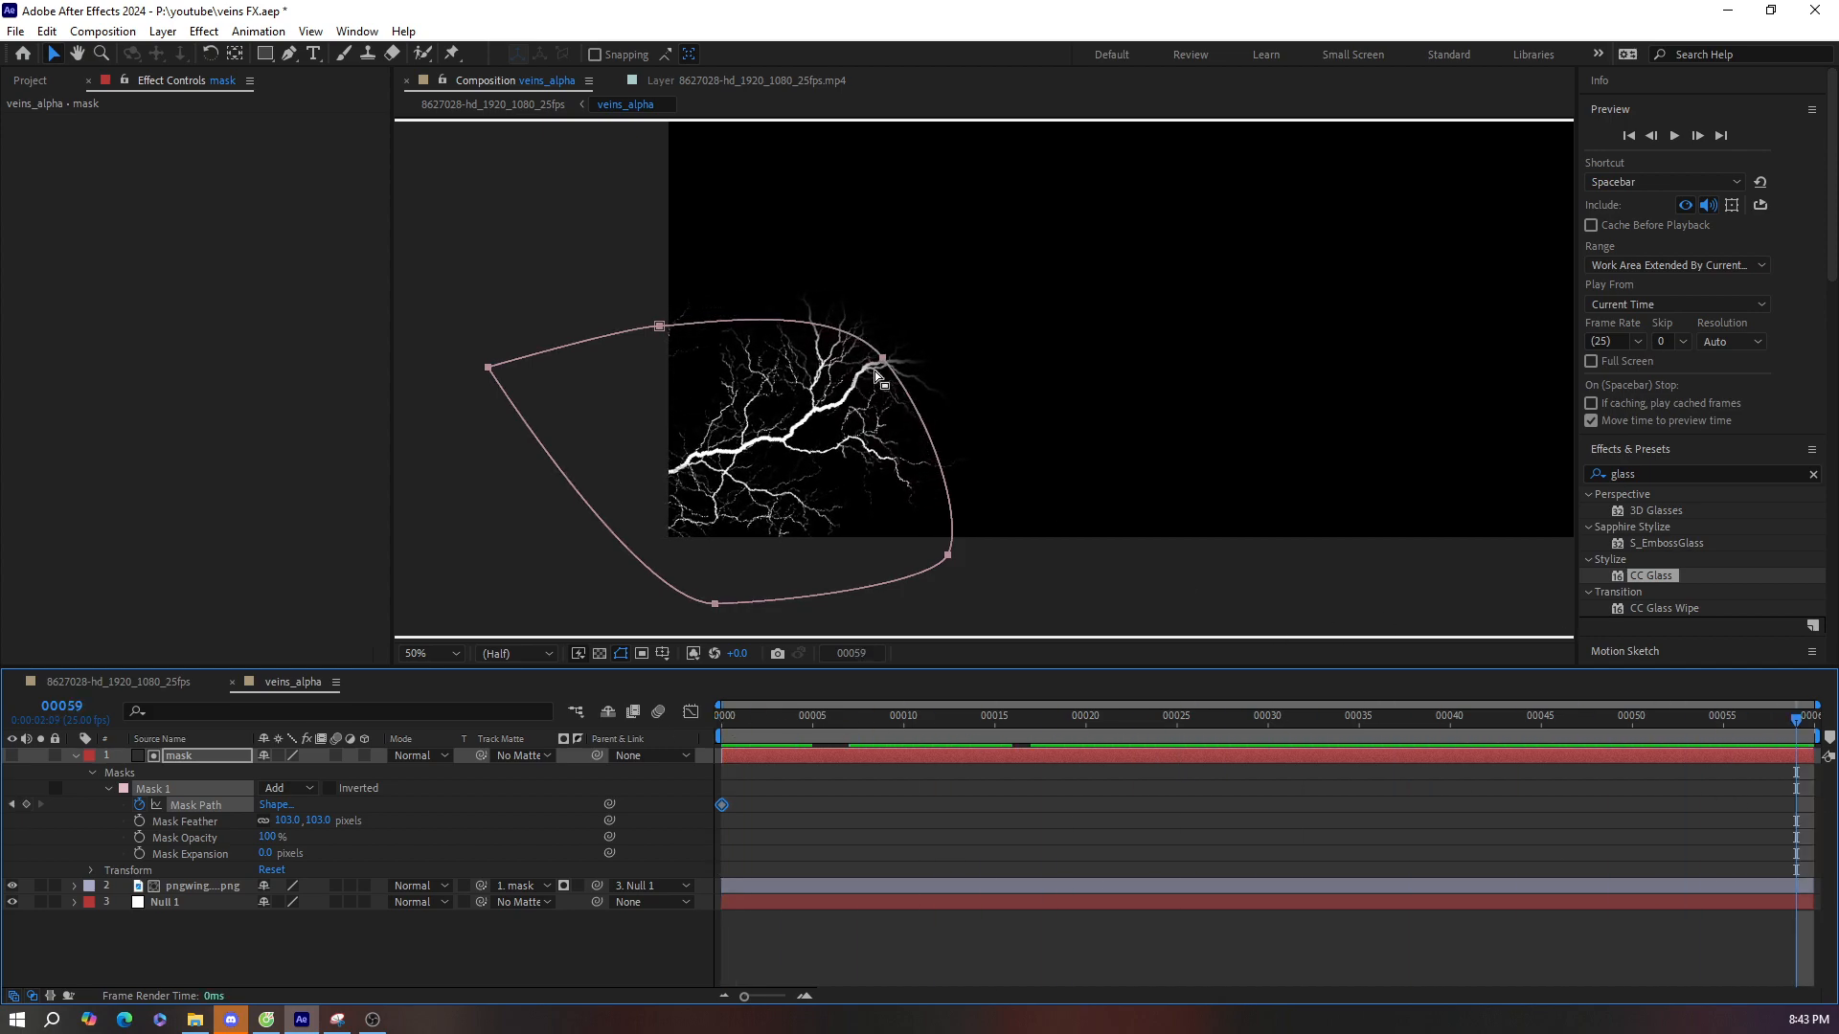
pyautogui.moveTo(882, 358); pyautogui.dragTo(1080, 280)
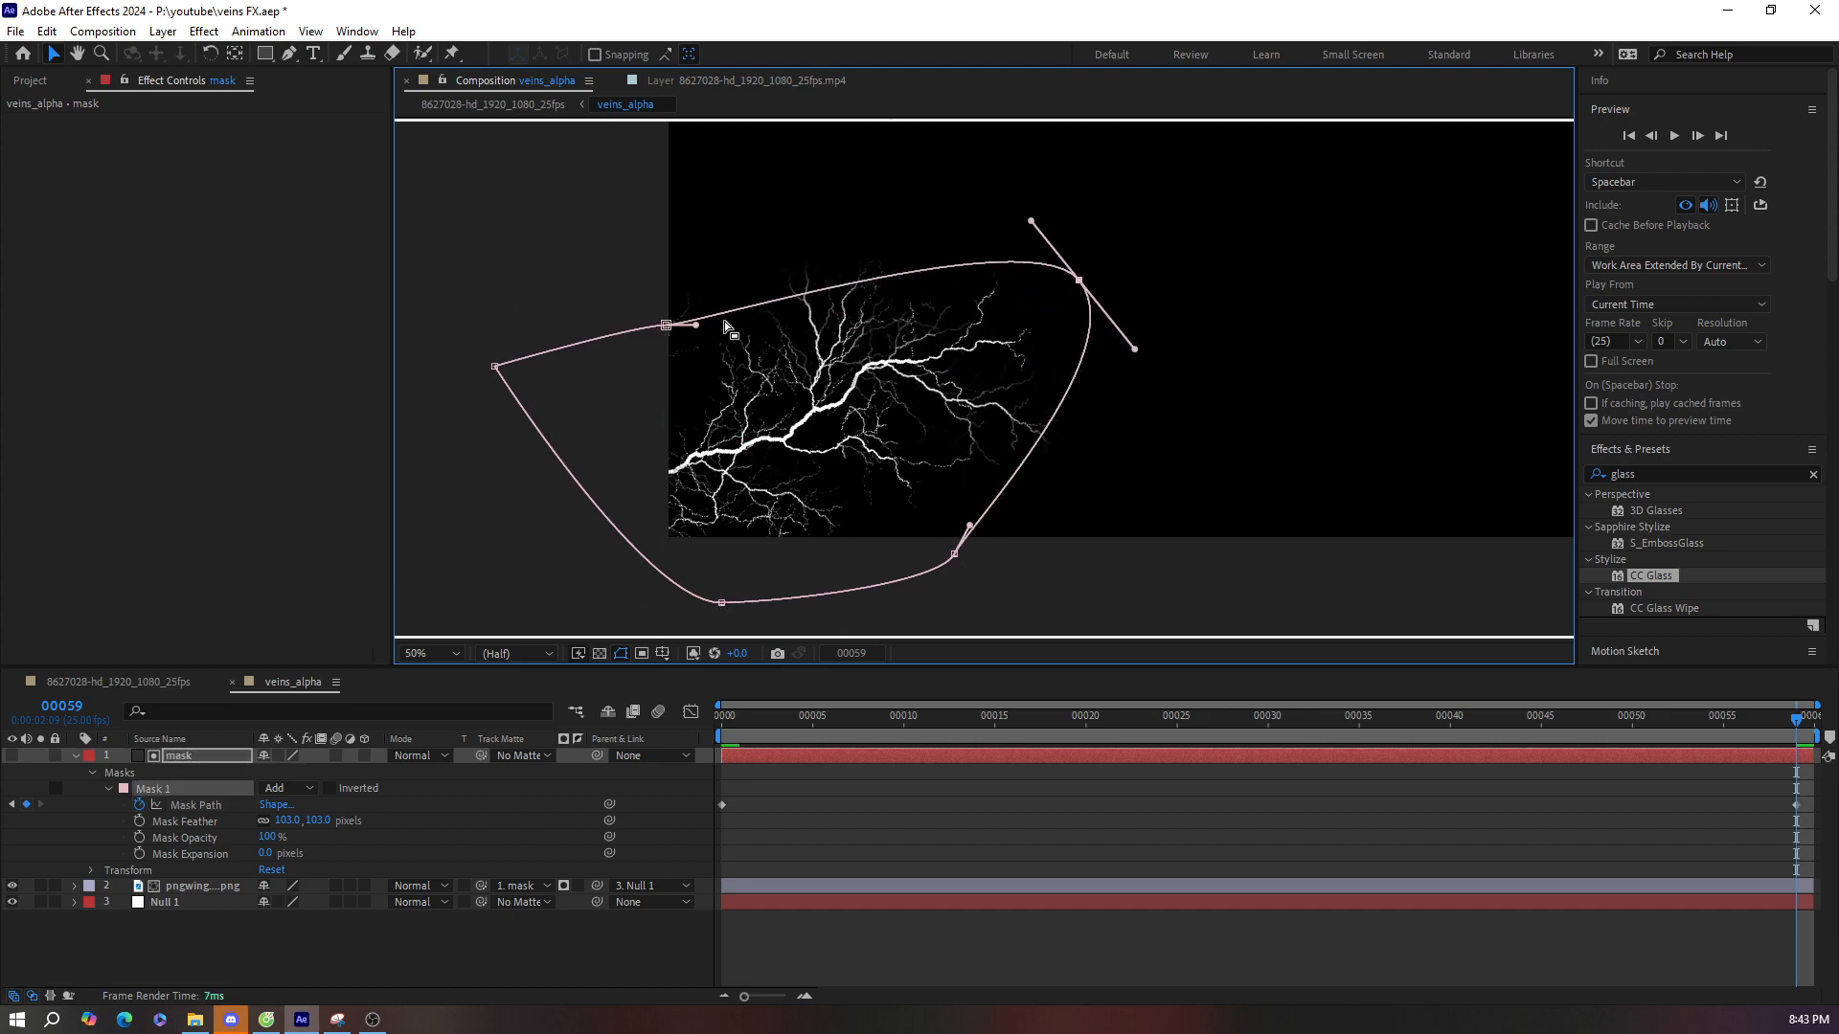
pyautogui.moveTo(667, 327); pyautogui.dragTo(745, 155)
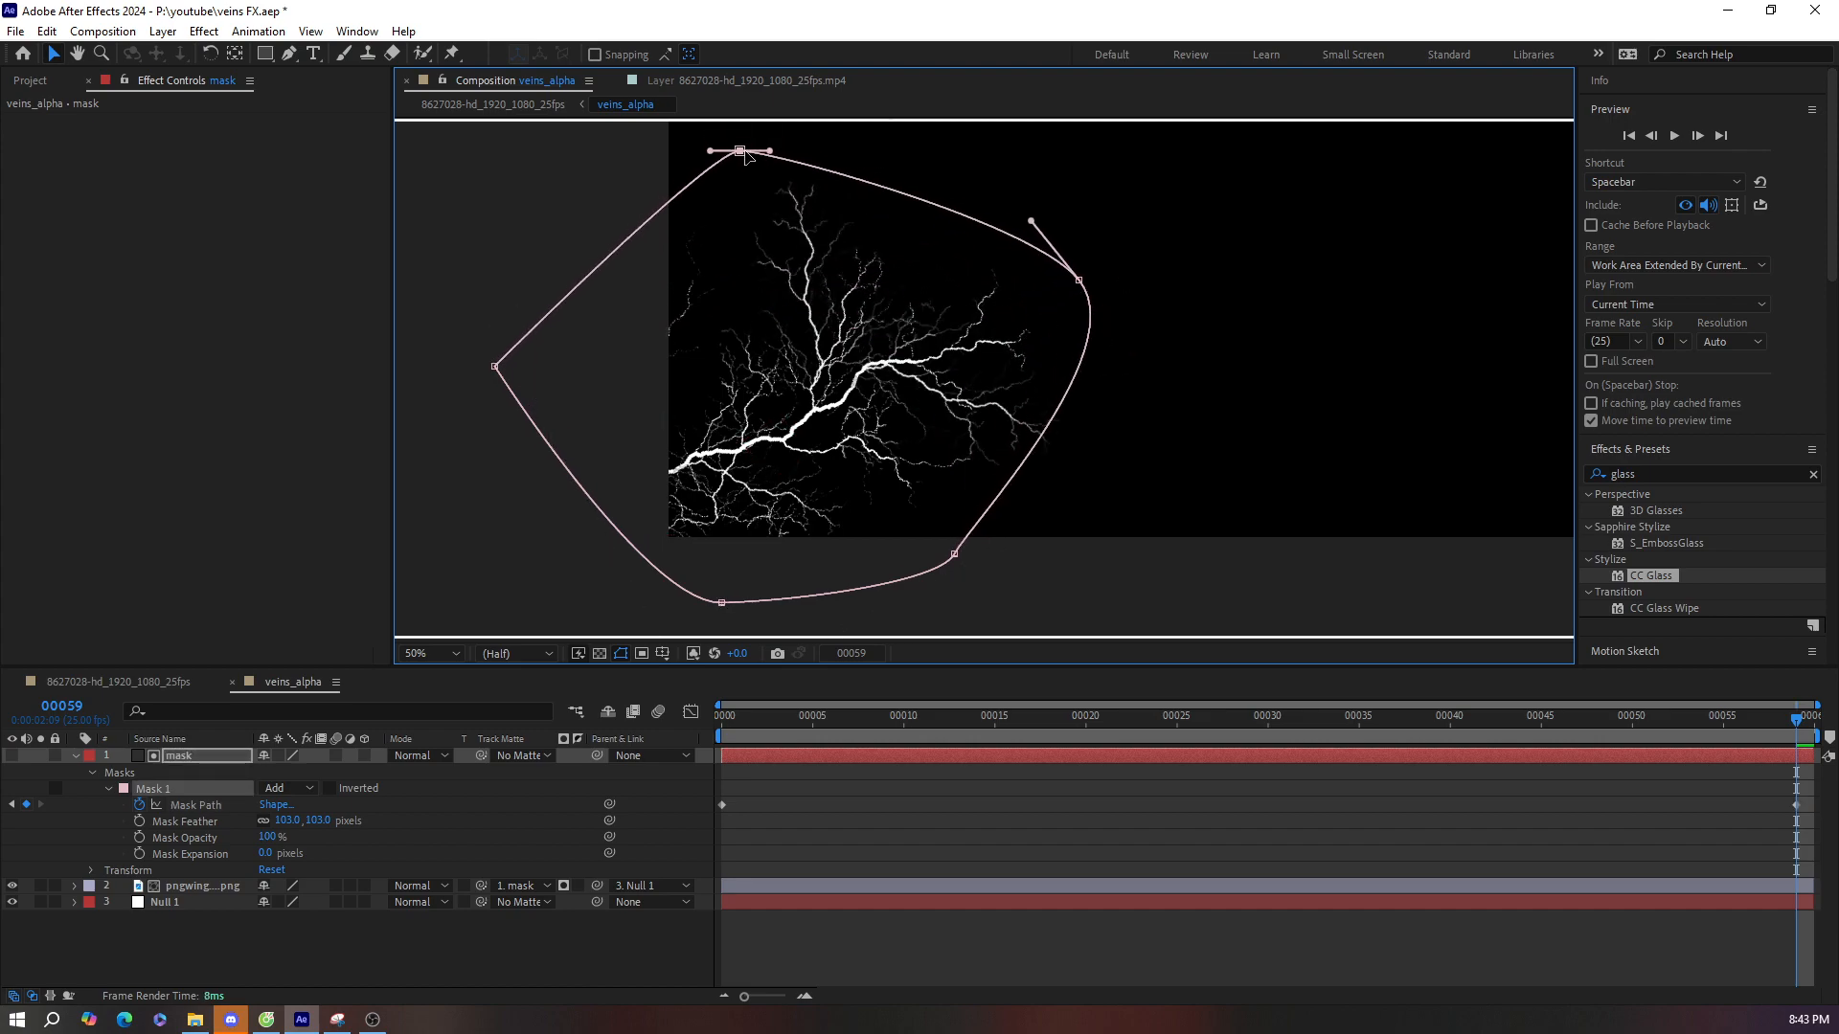
pyautogui.moveTo(1080, 280); pyautogui.dragTo(1090, 285)
pyautogui.moveTo(954, 554); pyautogui.dragTo(1127, 511)
pyautogui.moveTo(1090, 285); pyautogui.dragTo(1088, 273)
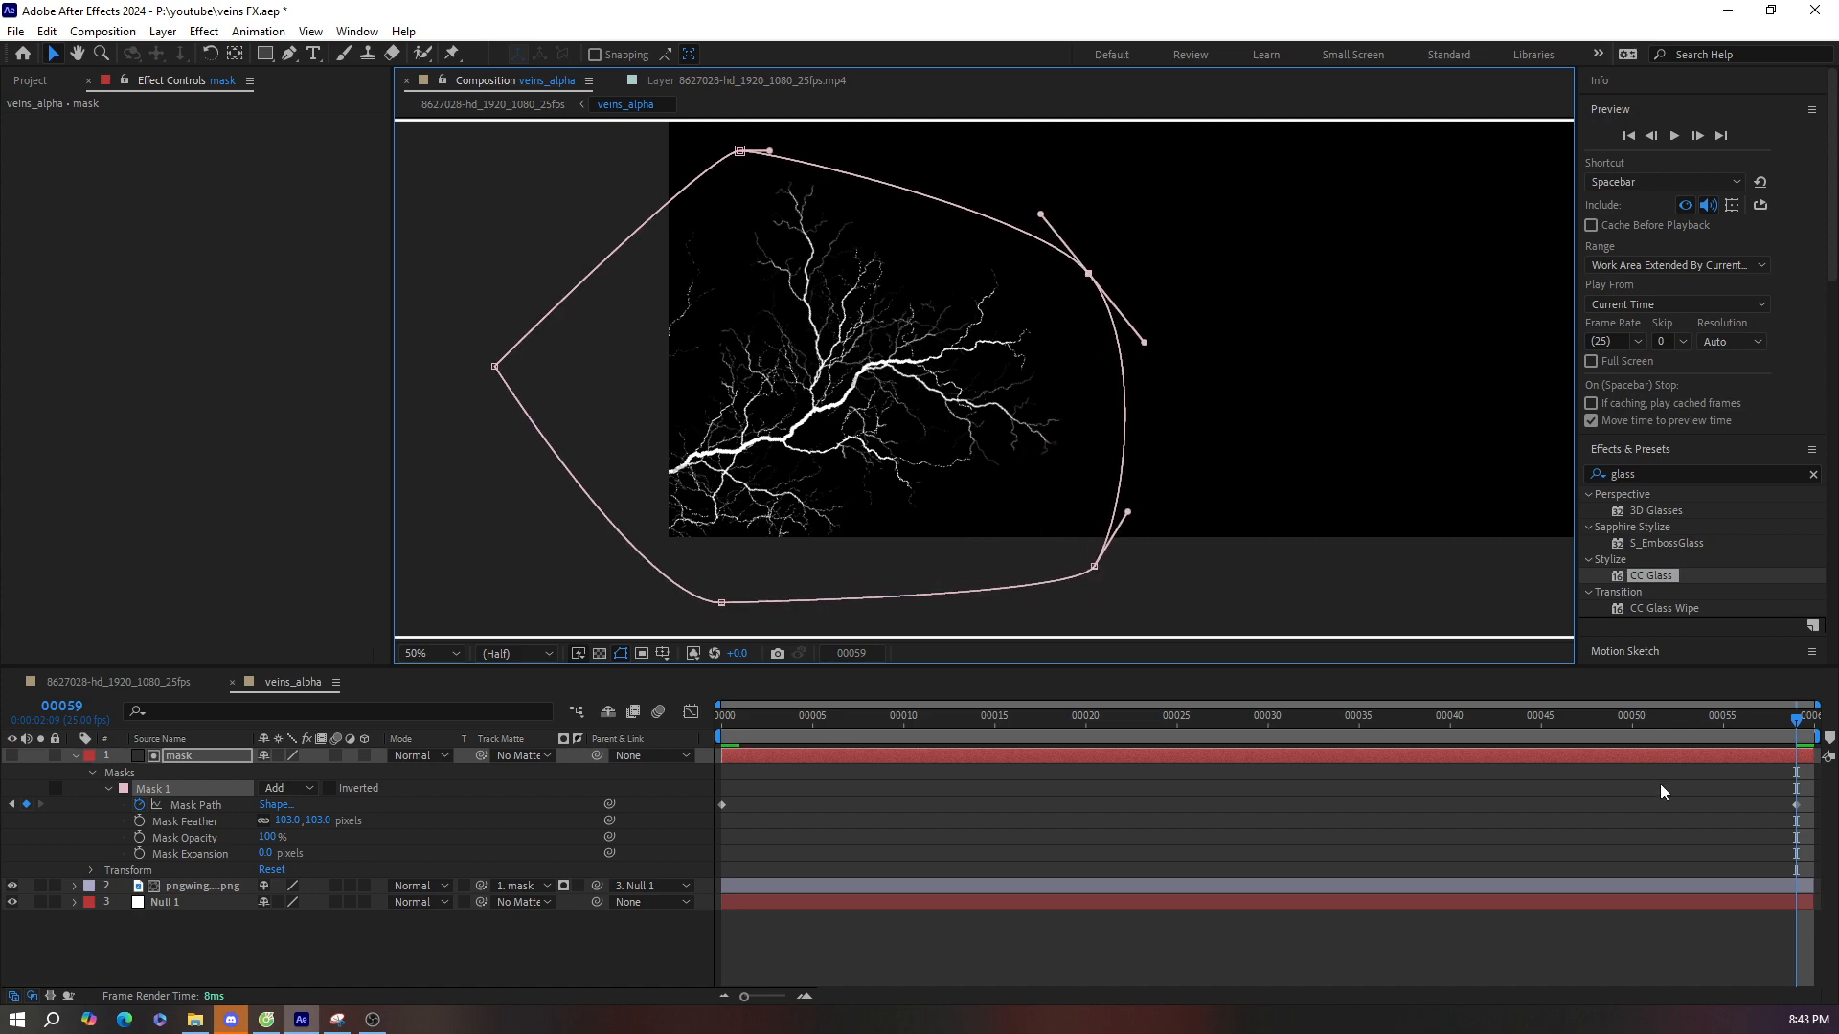
pyautogui.moveTo(1756, 721); pyautogui.dragTo(701, 738)
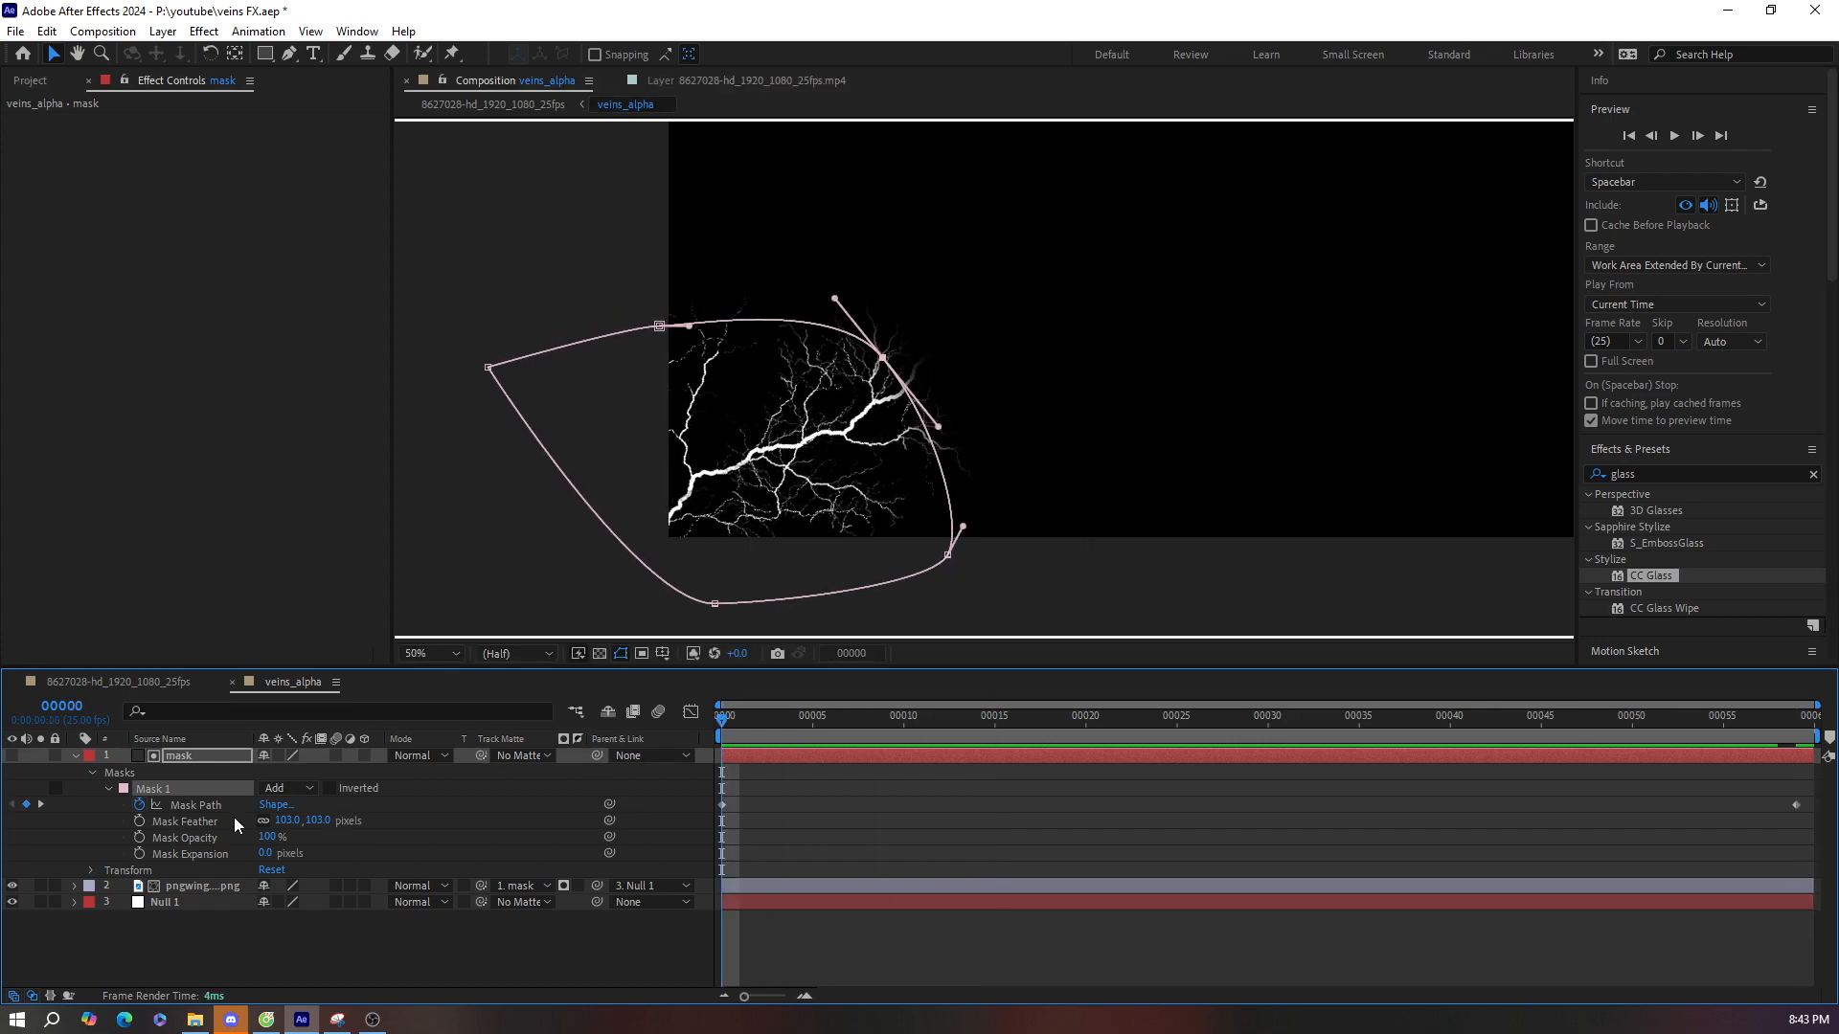
pyautogui.click(74, 754)
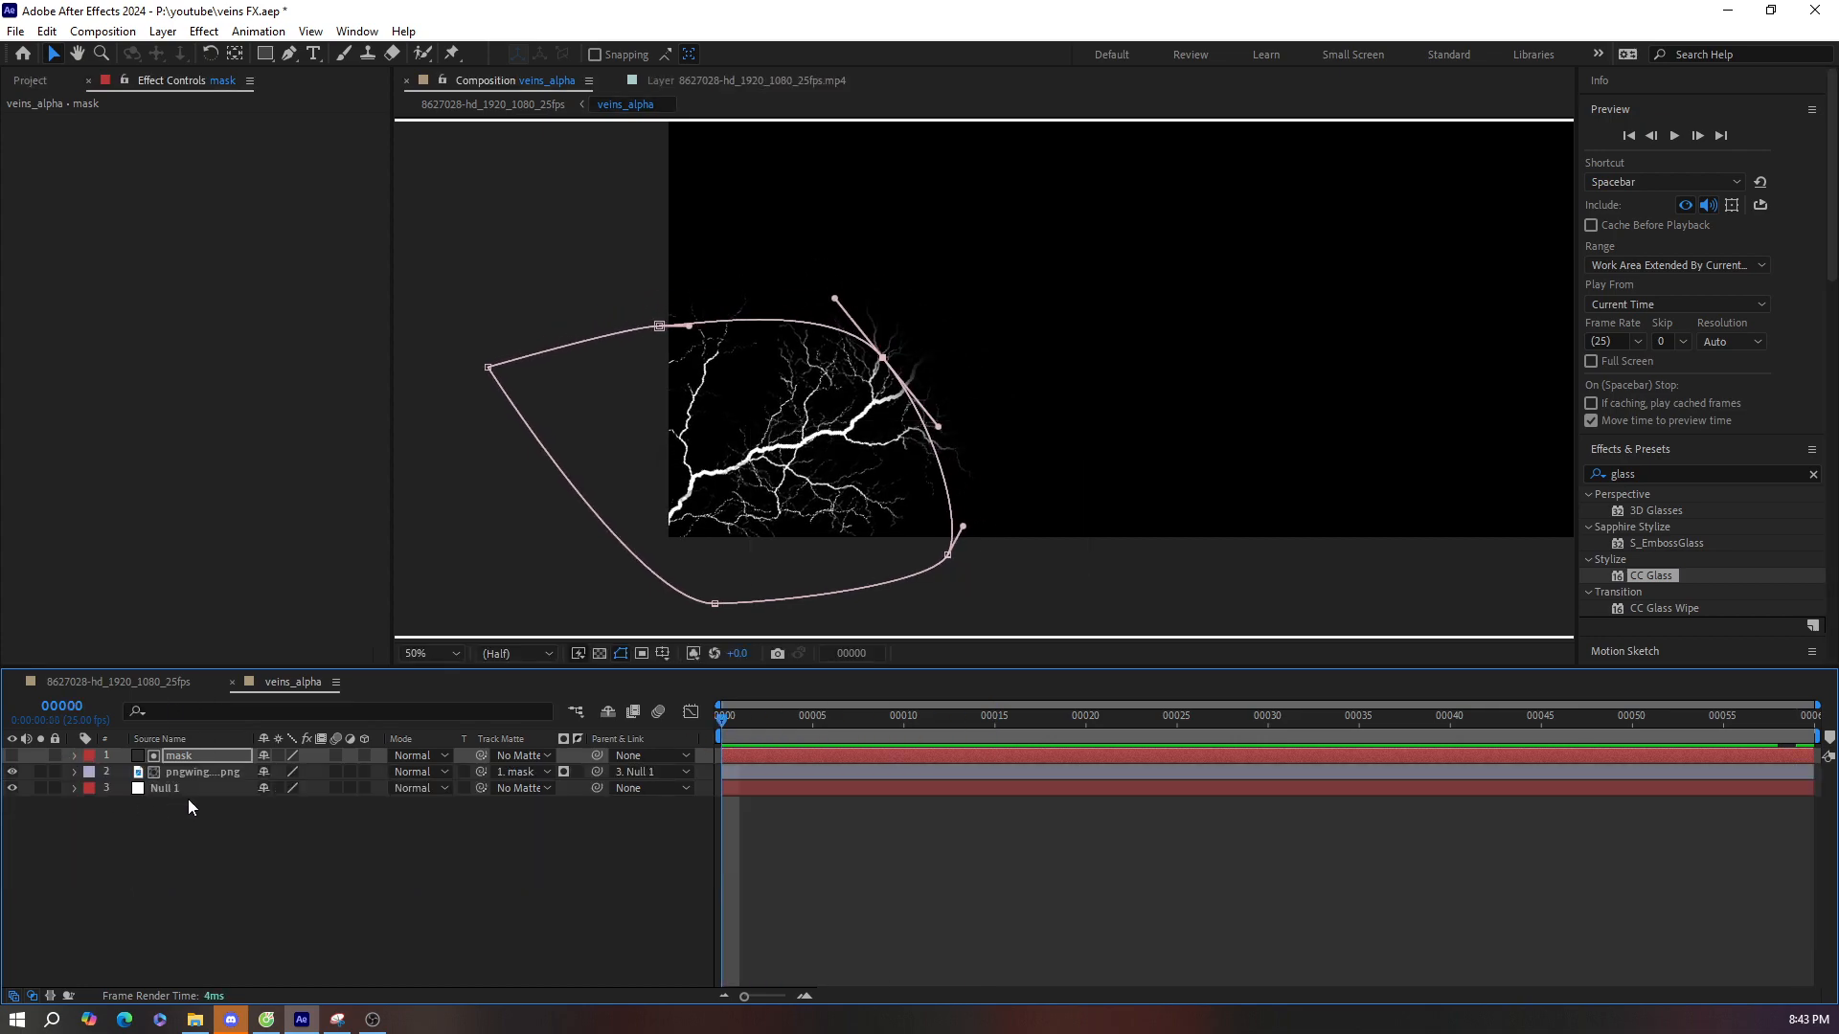
# Step: Make the veins_alpha layer visible in the footage composition and scrub to frame 59 to check the growing veins
pyautogui.click(144, 683)
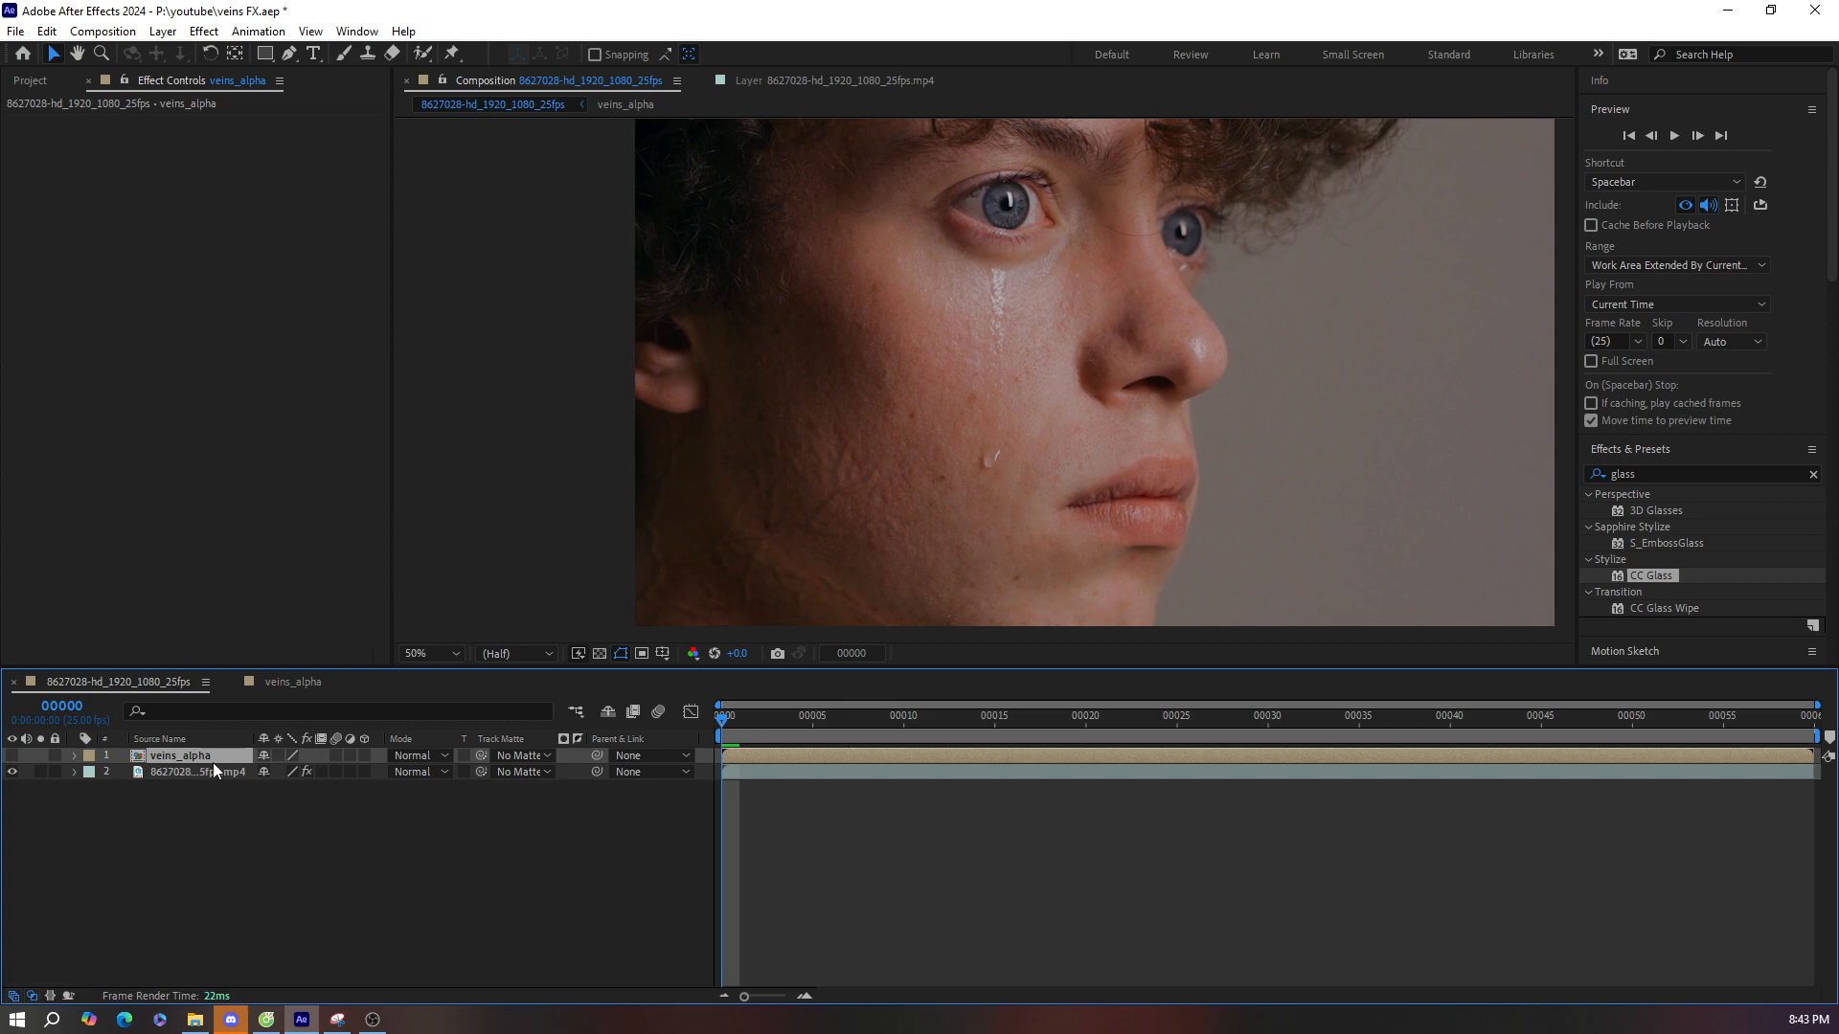
pyautogui.click(12, 756)
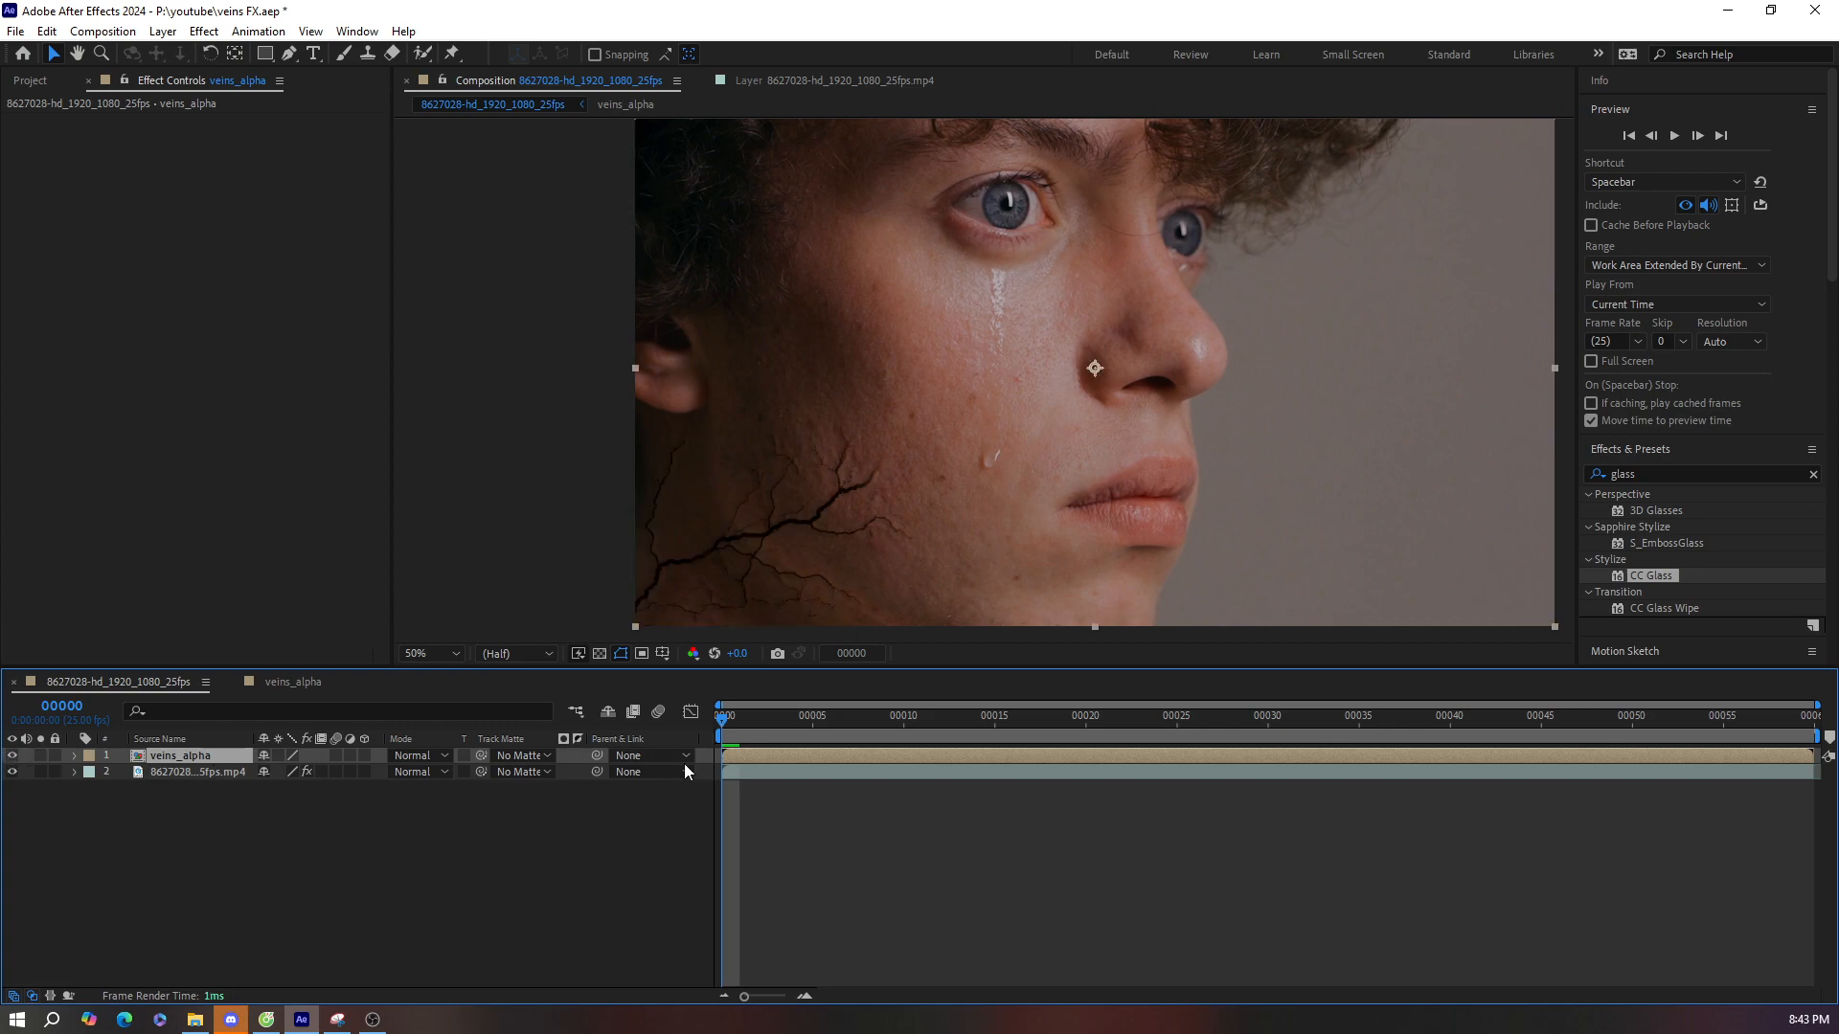
pyautogui.moveTo(744, 714); pyautogui.dragTo(1668, 756)
pyautogui.moveTo(1449, 764); pyautogui.dragTo(1406, 745)
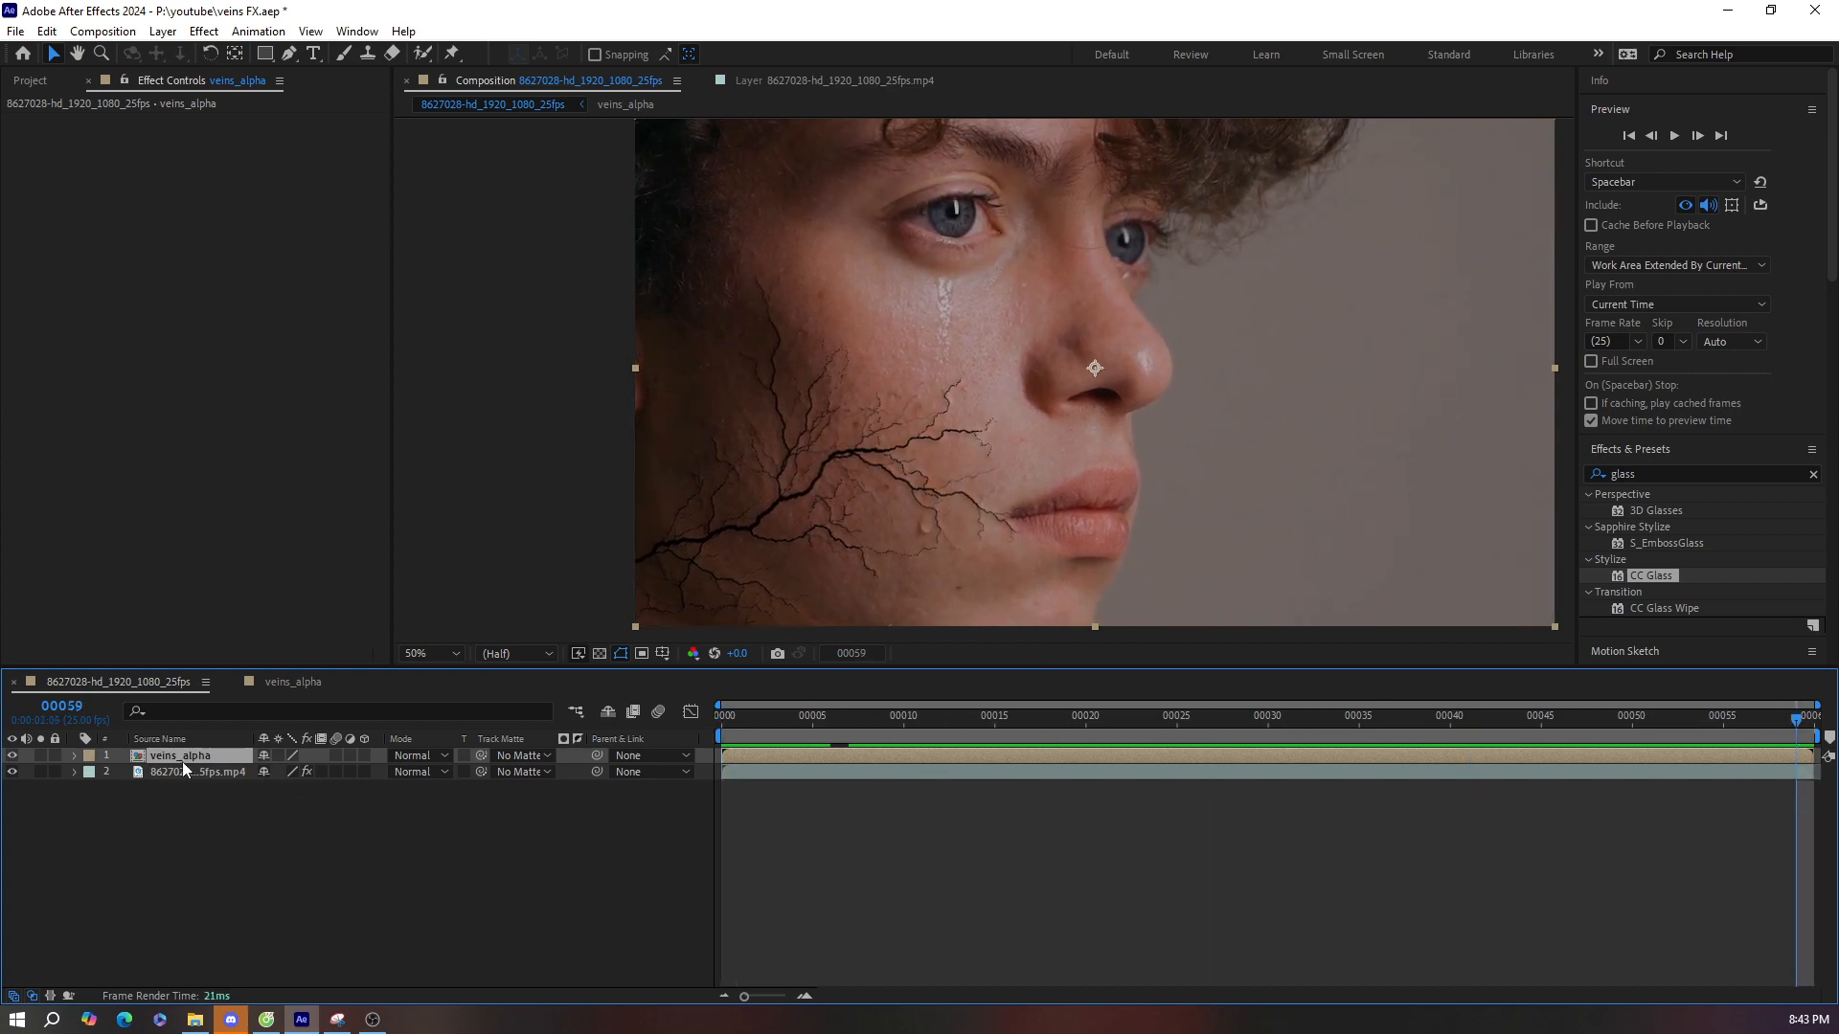
# Step: Try a lower opacity on the veins_alpha layer, hide the layer and restore its opacity to 100%
pyautogui.press('t')
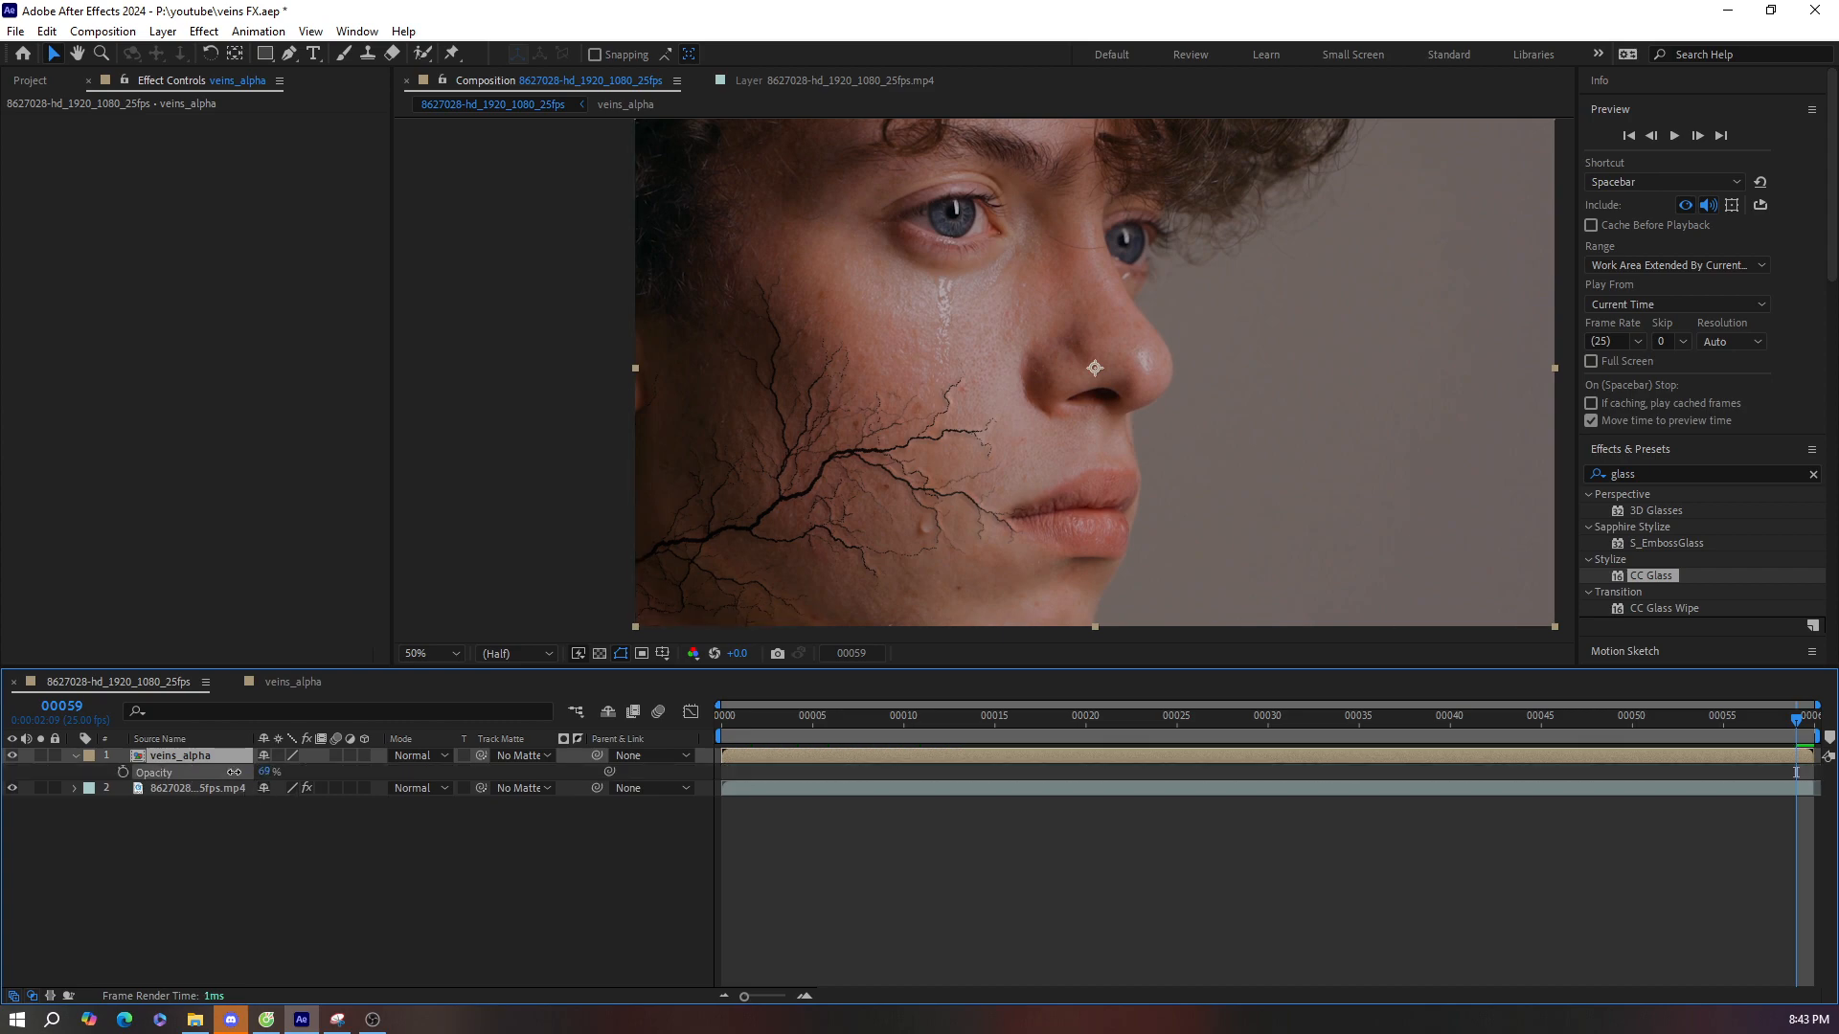
pyautogui.moveTo(233, 772); pyautogui.dragTo(203, 772)
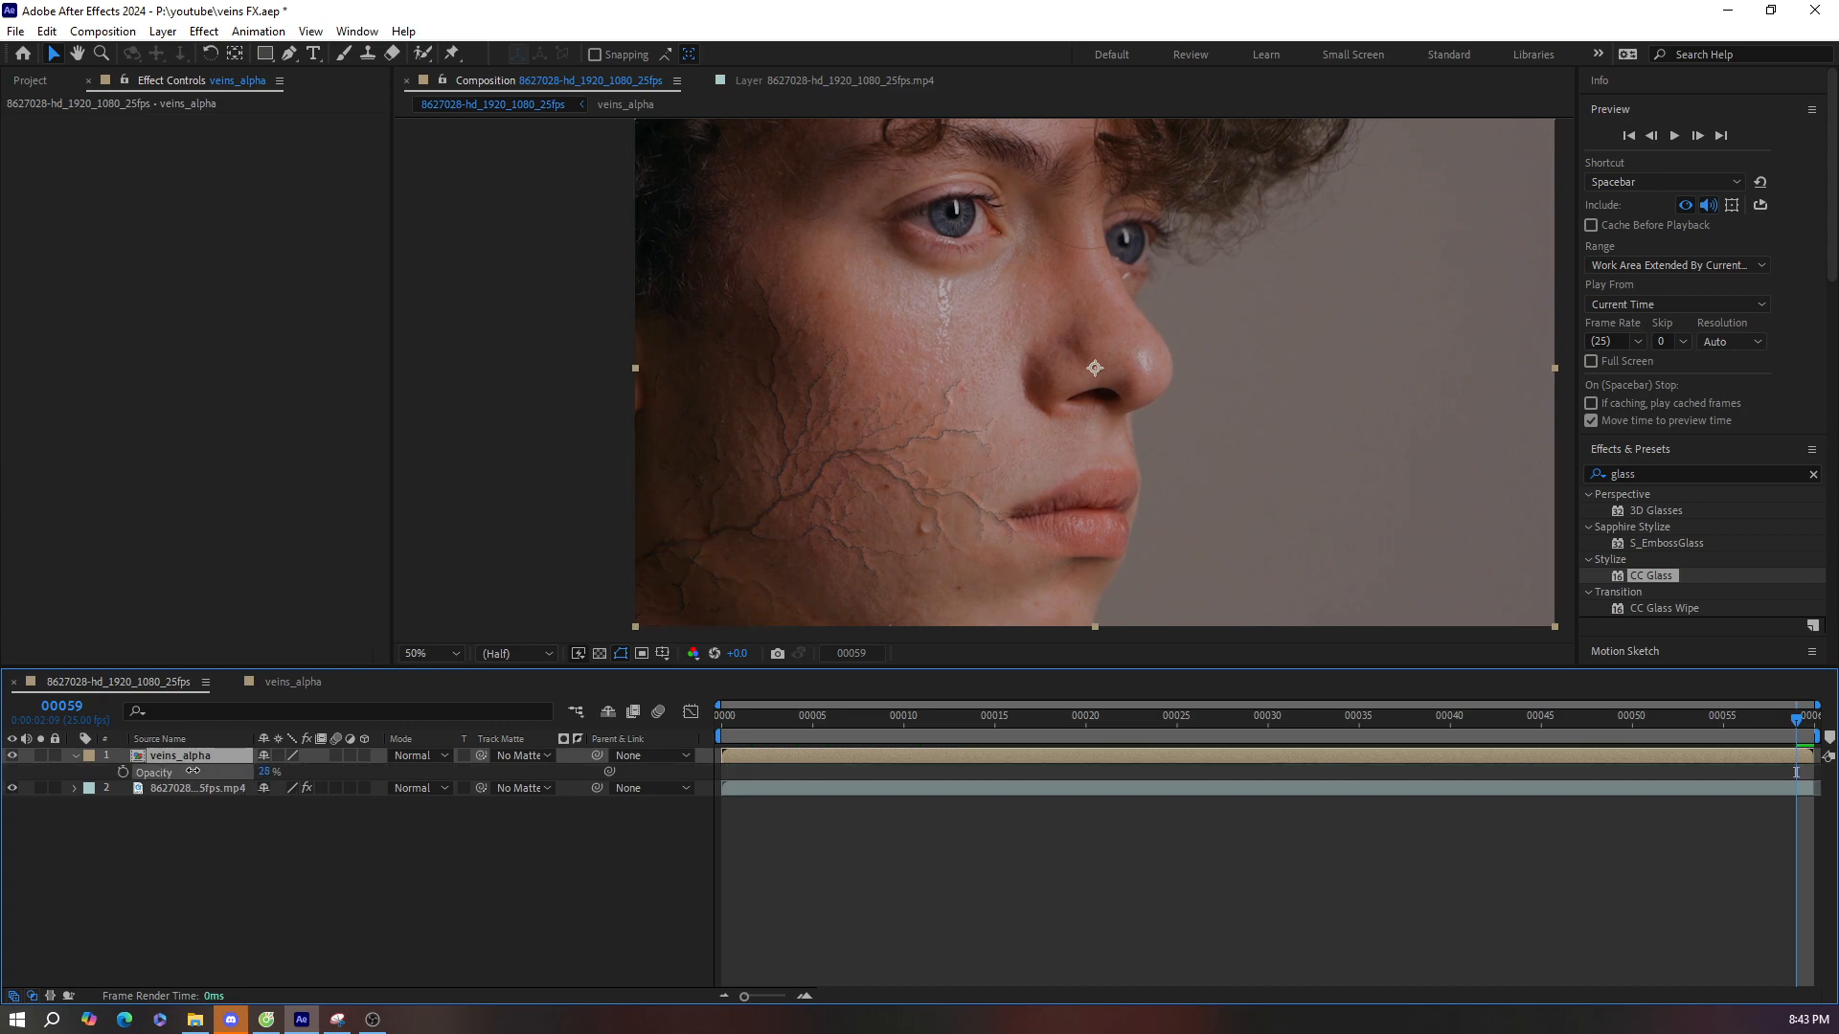
pyautogui.click(12, 756)
pyautogui.moveTo(268, 772); pyautogui.dragTo(515, 782)
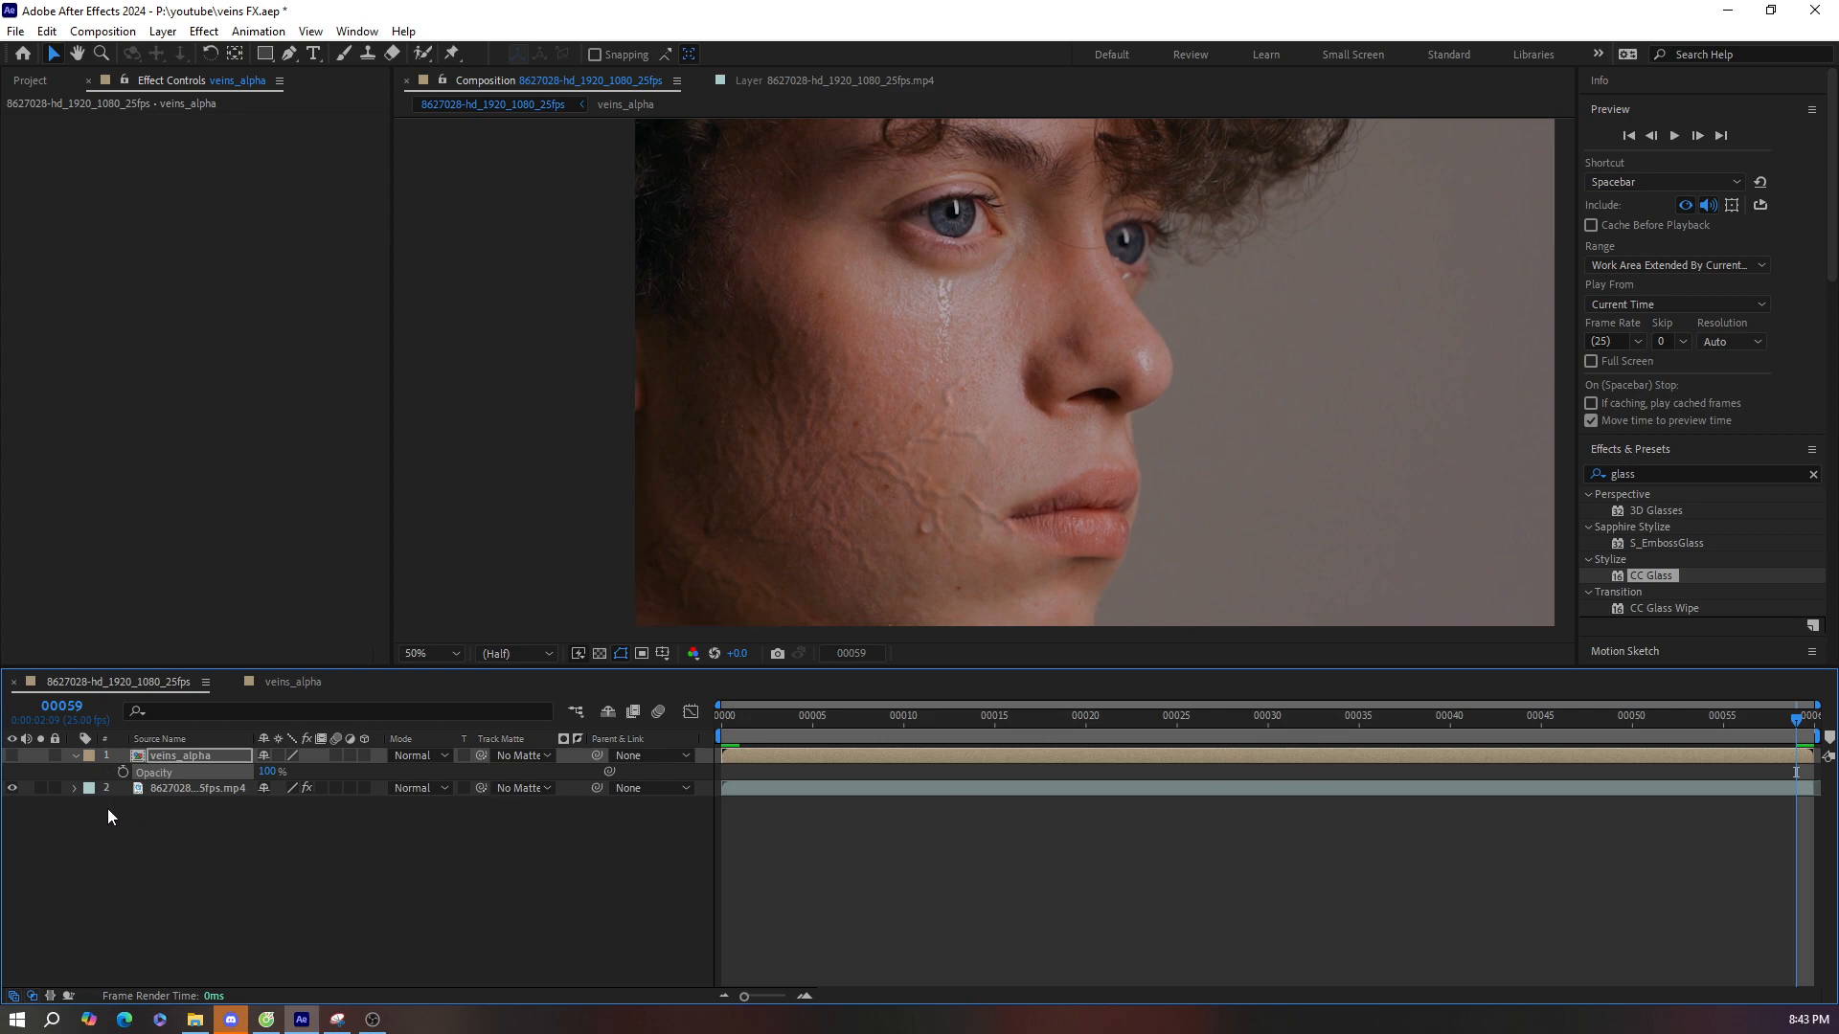
pyautogui.moveTo(1743, 718); pyautogui.dragTo(1797, 745)
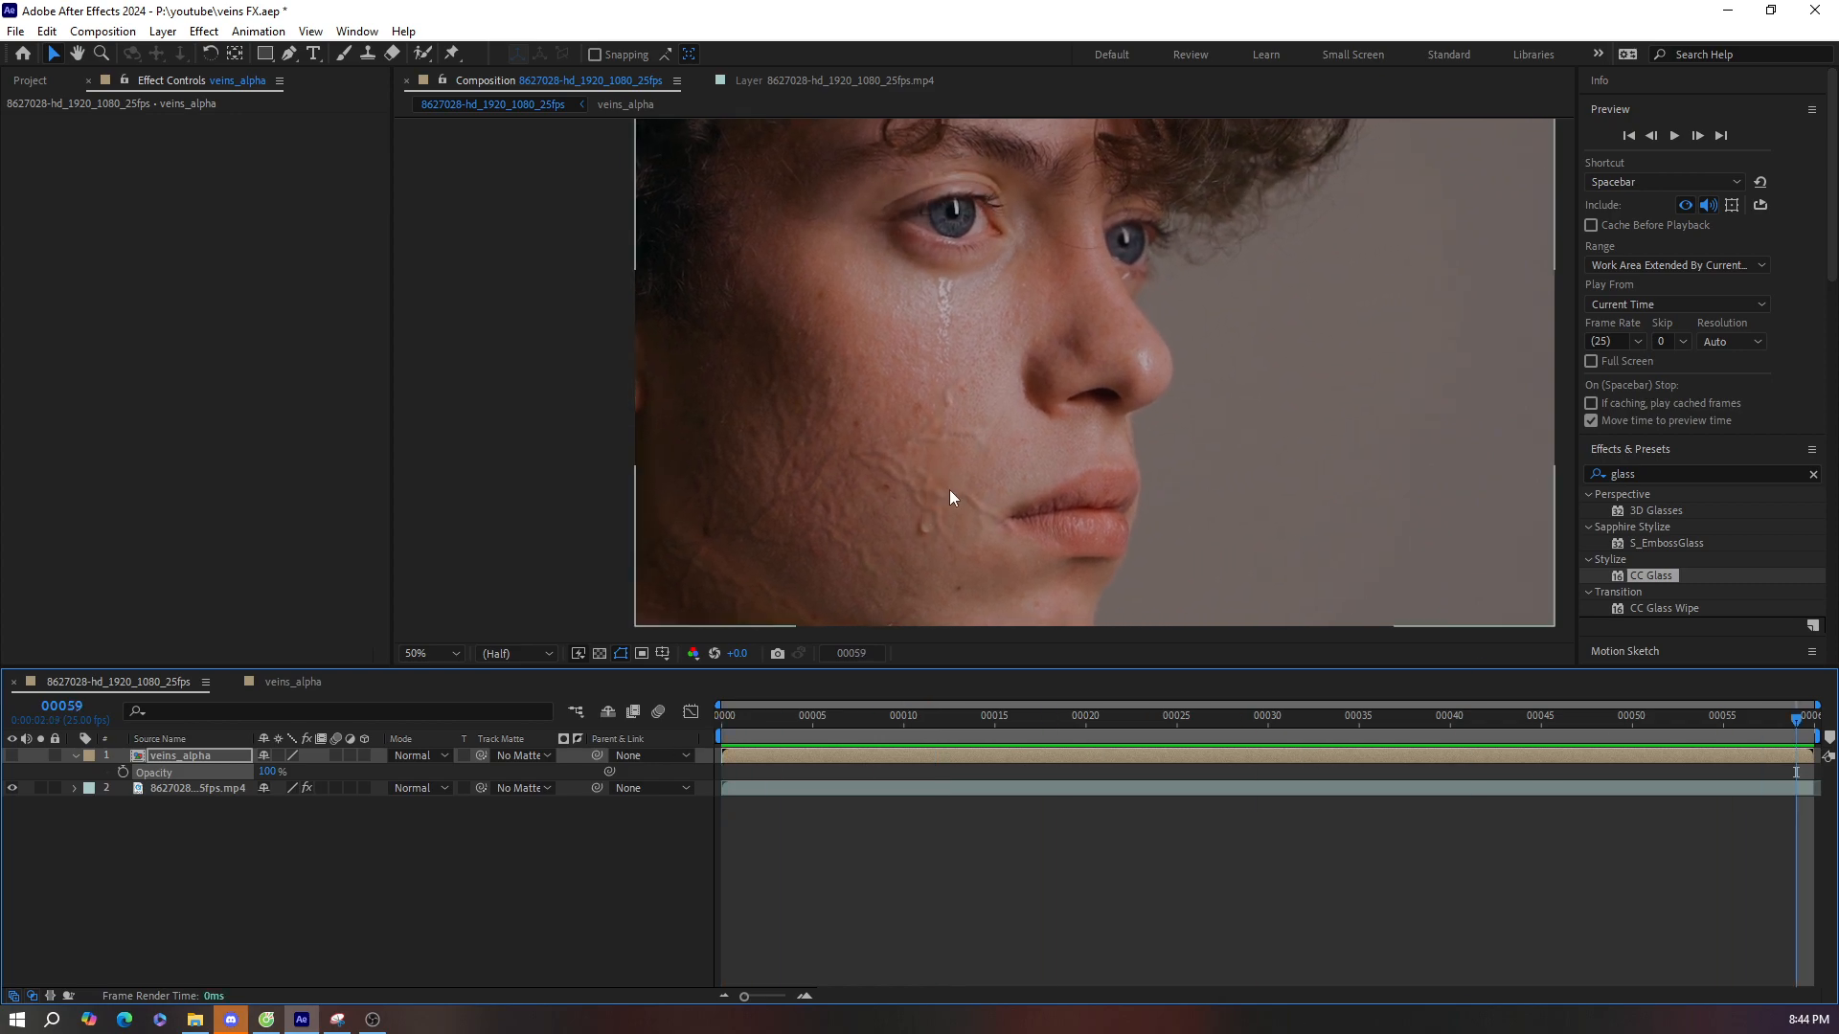
# Step: Set the Specular value of the CC Glass effect on the 8627028-hd_1920_1080_25fps.mp4 layer to 26
pyautogui.moveTo(950, 497); pyautogui.dragTo(1025, 481)
pyautogui.click(181, 790)
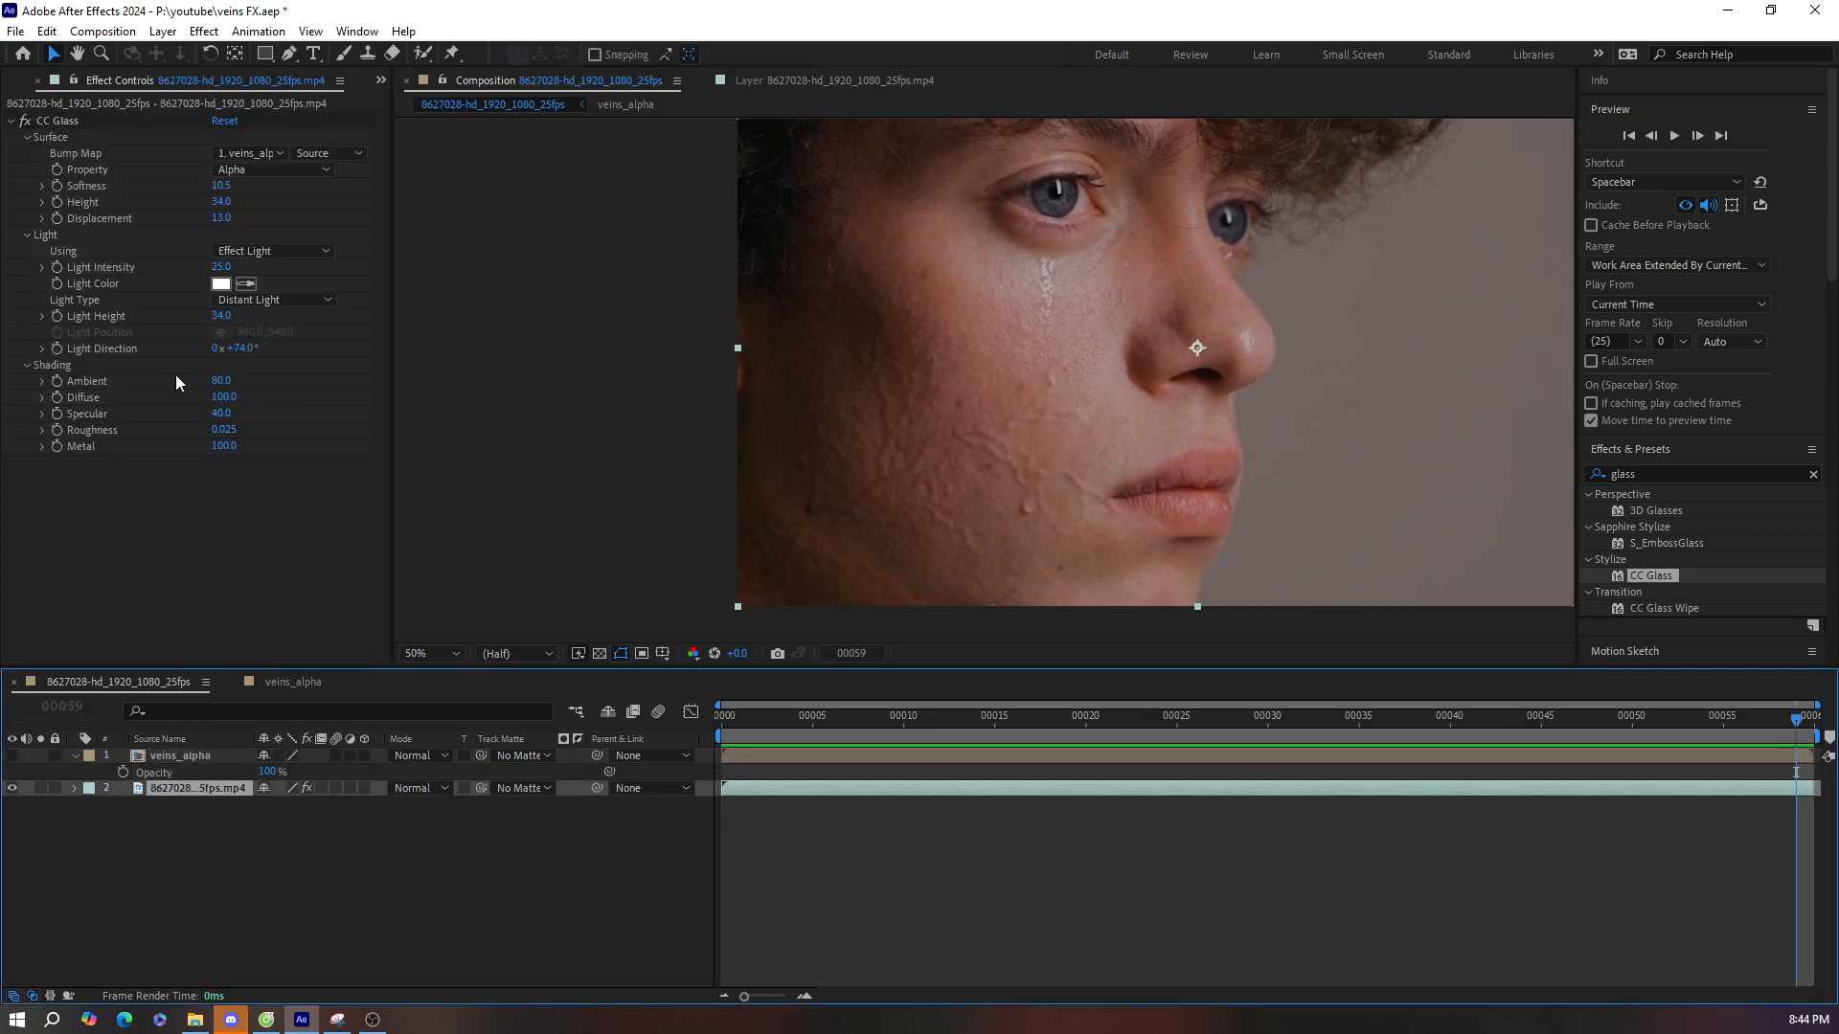
pyautogui.moveTo(222, 186); pyautogui.dragTo(221, 189)
pyautogui.moveTo(222, 419)
pyautogui.mouseDown()
pyautogui.moveTo(192, 420)
pyautogui.moveTo(253, 421)
pyautogui.mouseUp()
pyautogui.scroll(4, 1042, 481)
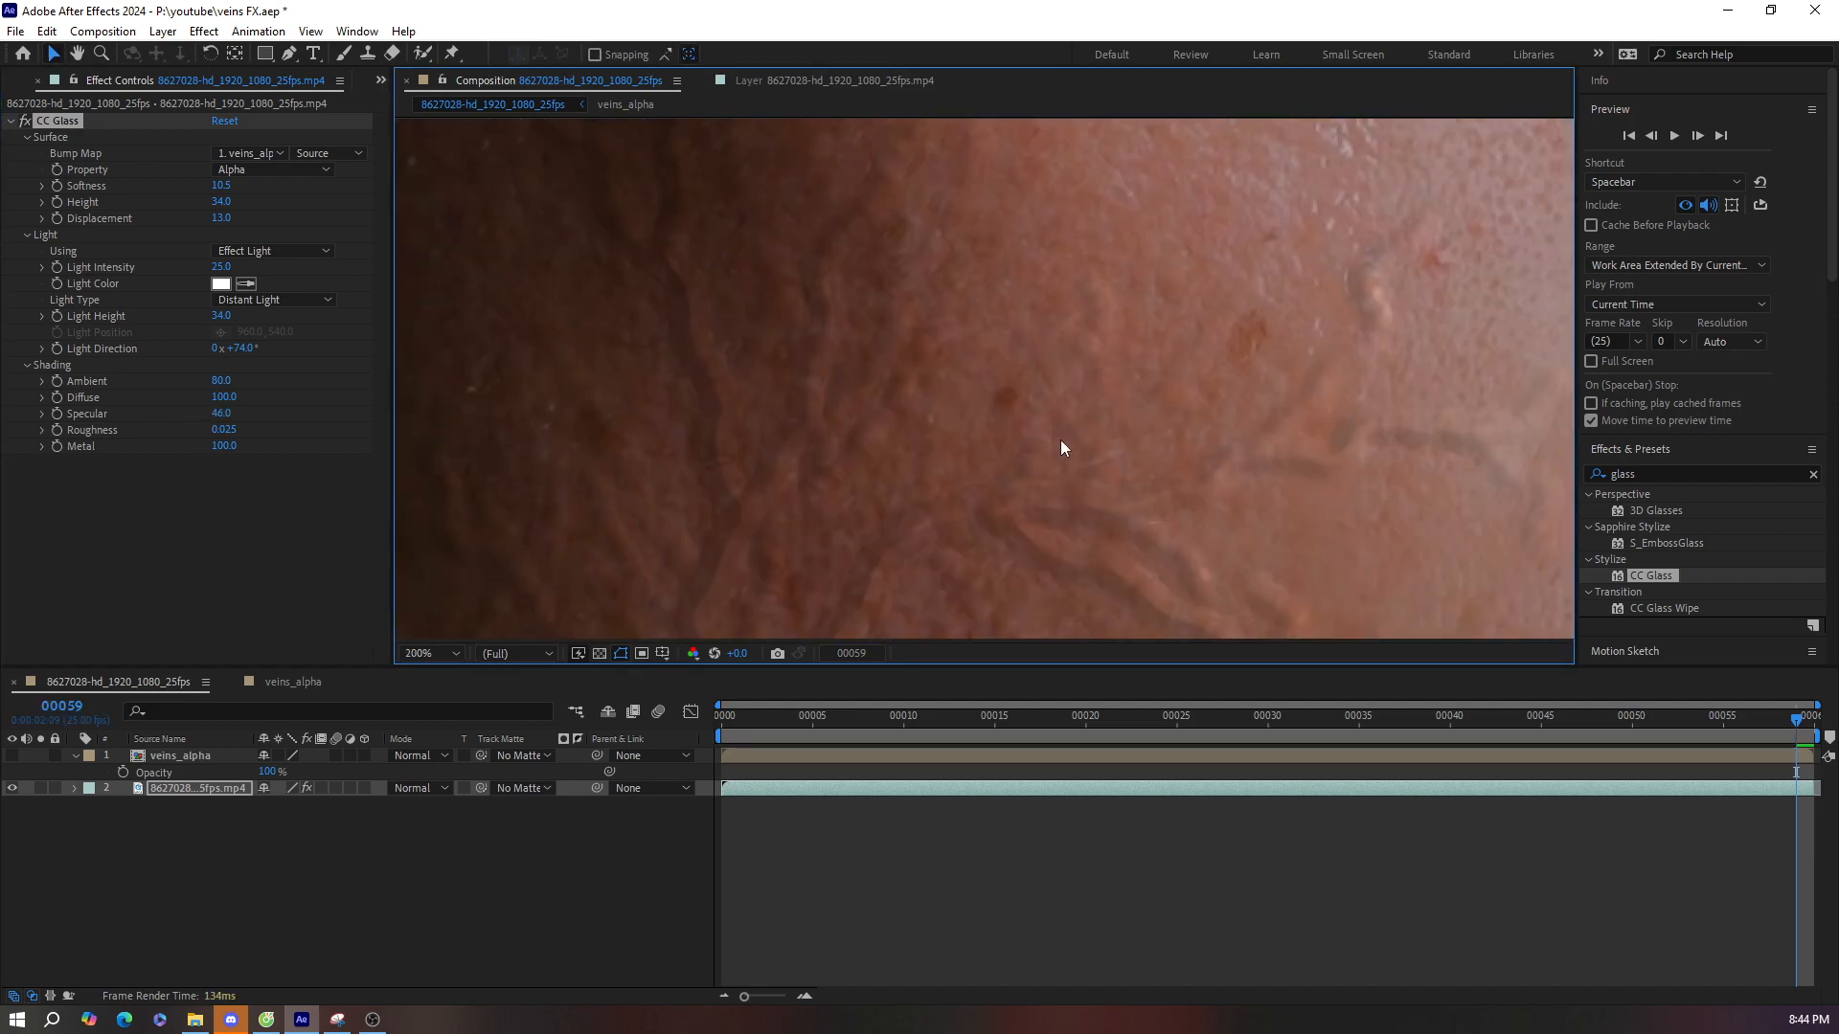
pyautogui.scroll(-2, 1025, 468)
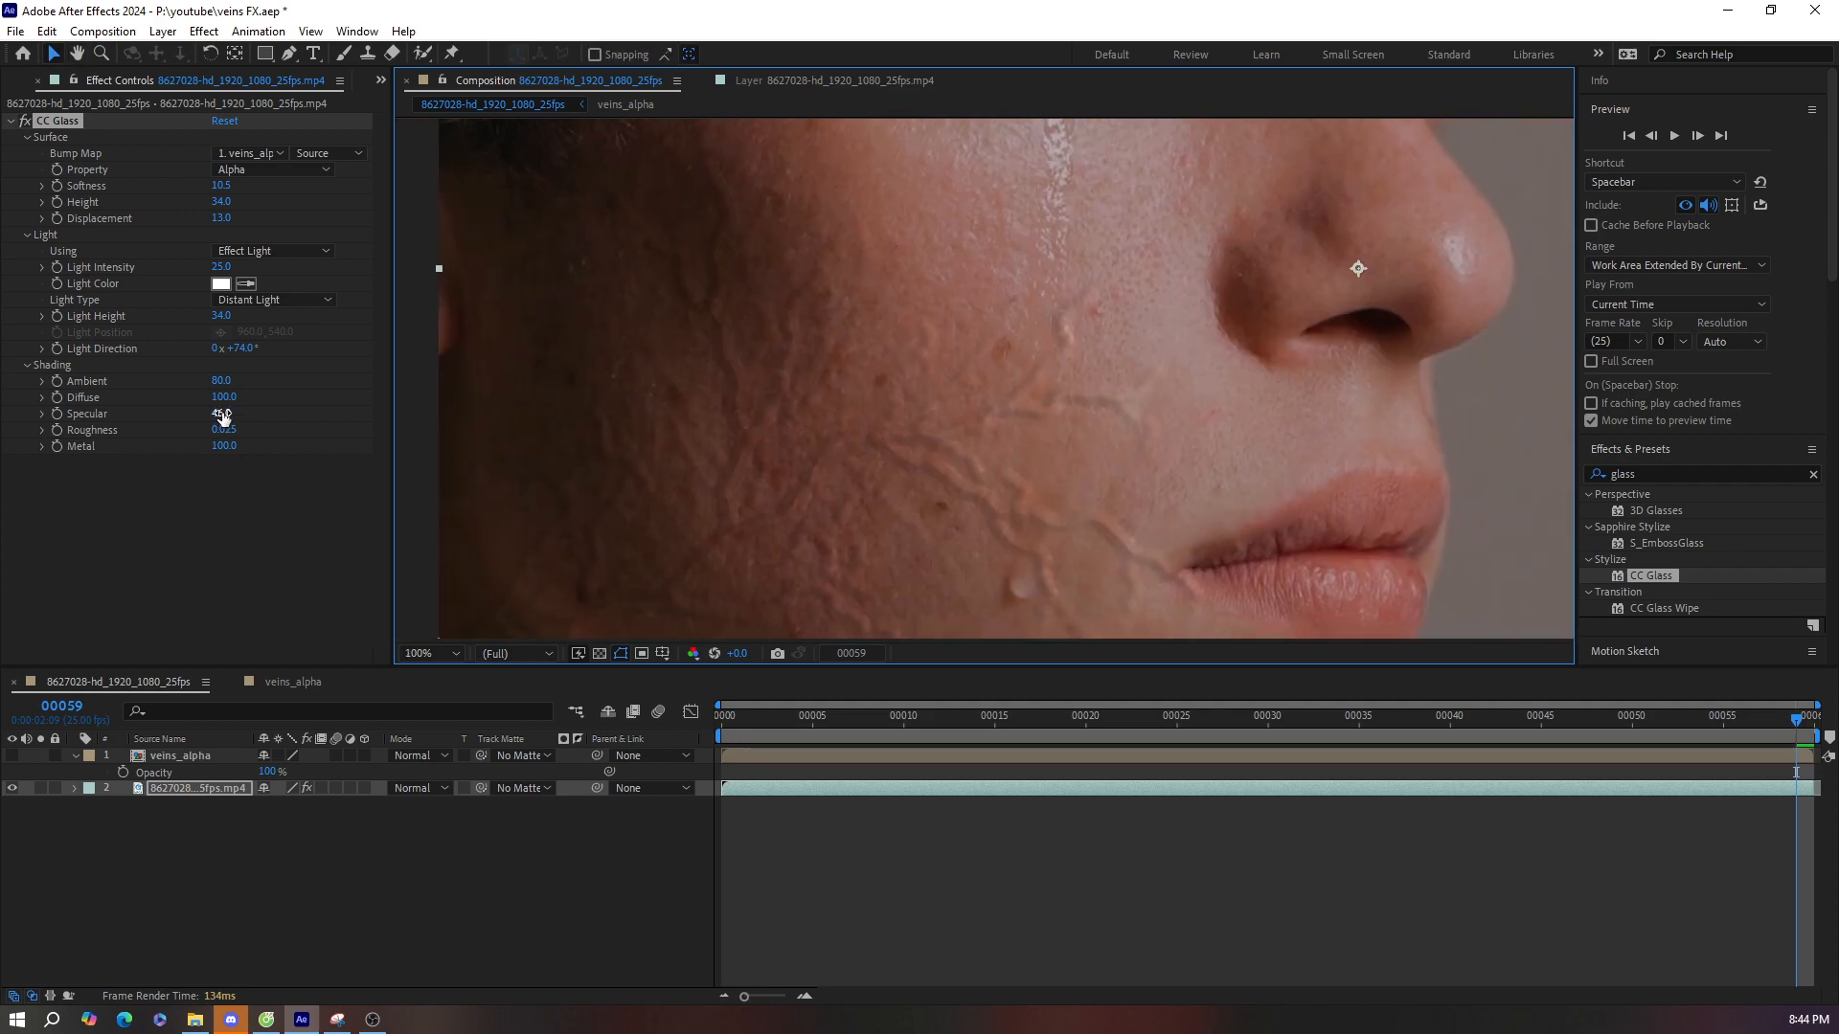
pyautogui.moveTo(222, 412)
pyautogui.mouseDown()
pyautogui.moveTo(253, 413)
pyautogui.moveTo(215, 422)
pyautogui.mouseUp()
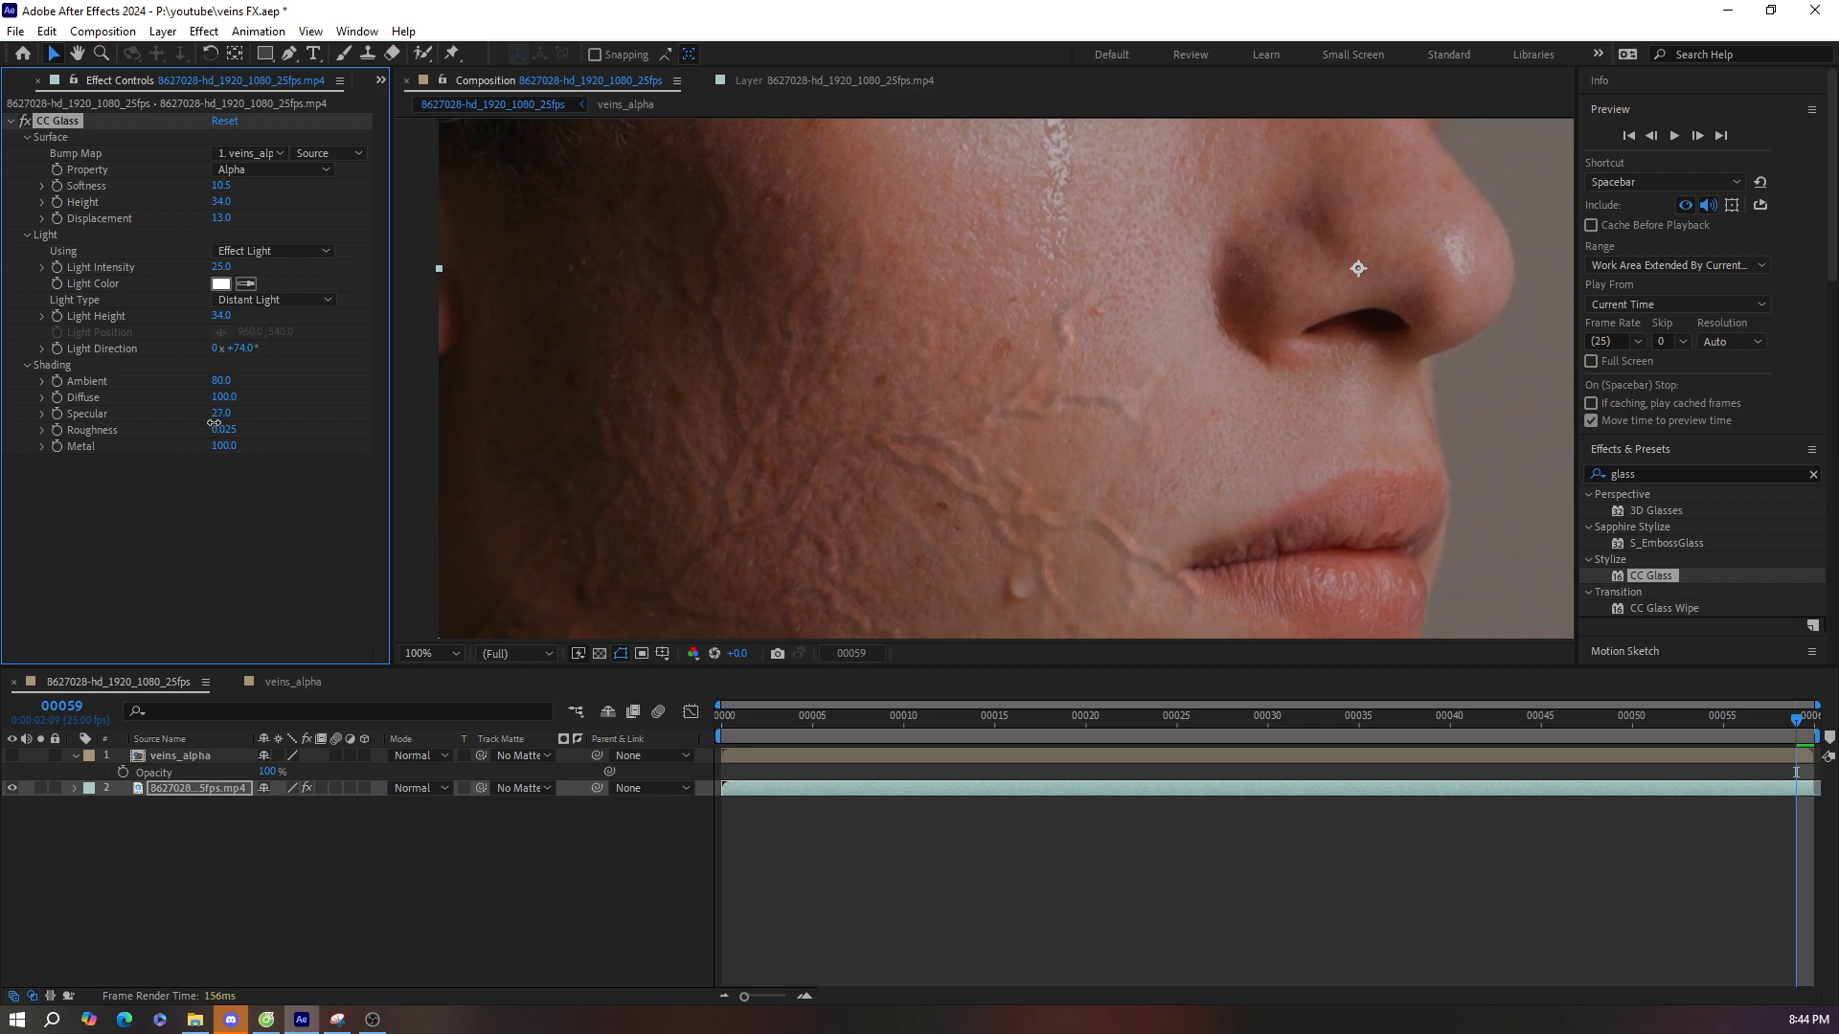
pyautogui.scroll(-2, 885, 452)
pyautogui.moveTo(899, 456); pyautogui.dragTo(863, 501)
pyautogui.press('v')
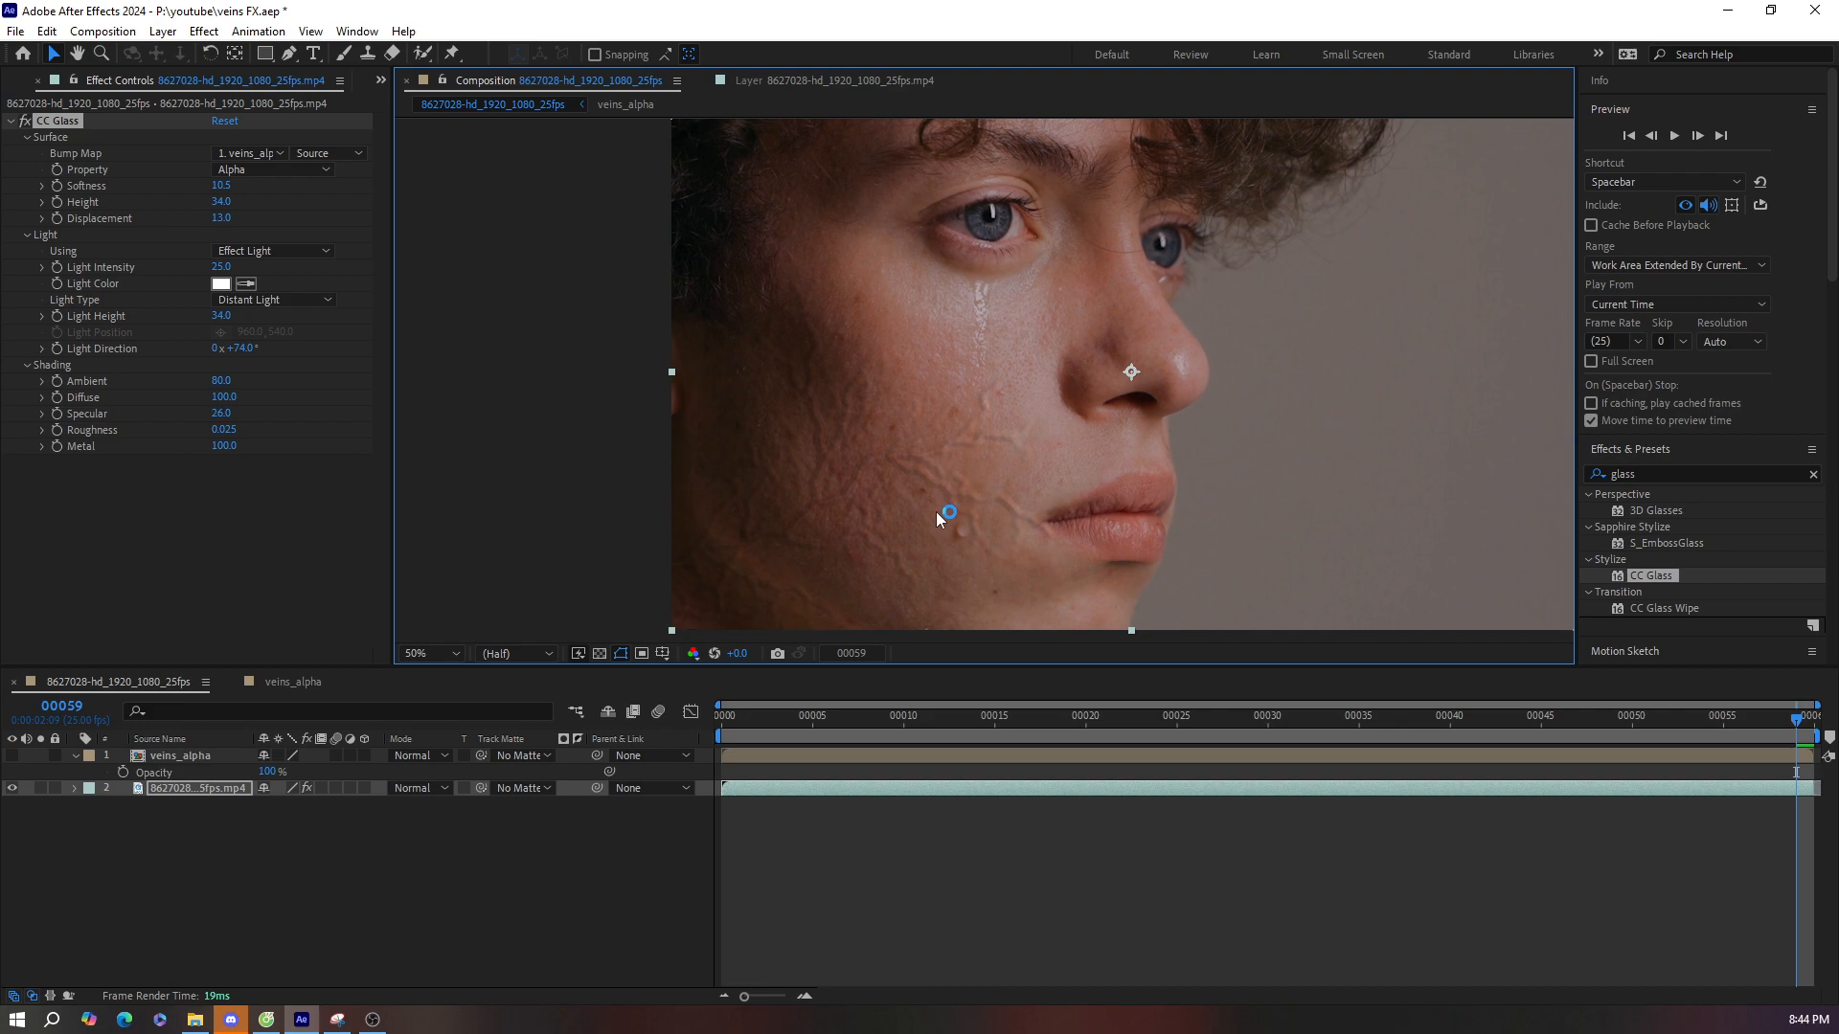
# Step: Make the veins_alpha layer visible again and open its composition
pyautogui.click(12, 756)
pyautogui.click(195, 754)
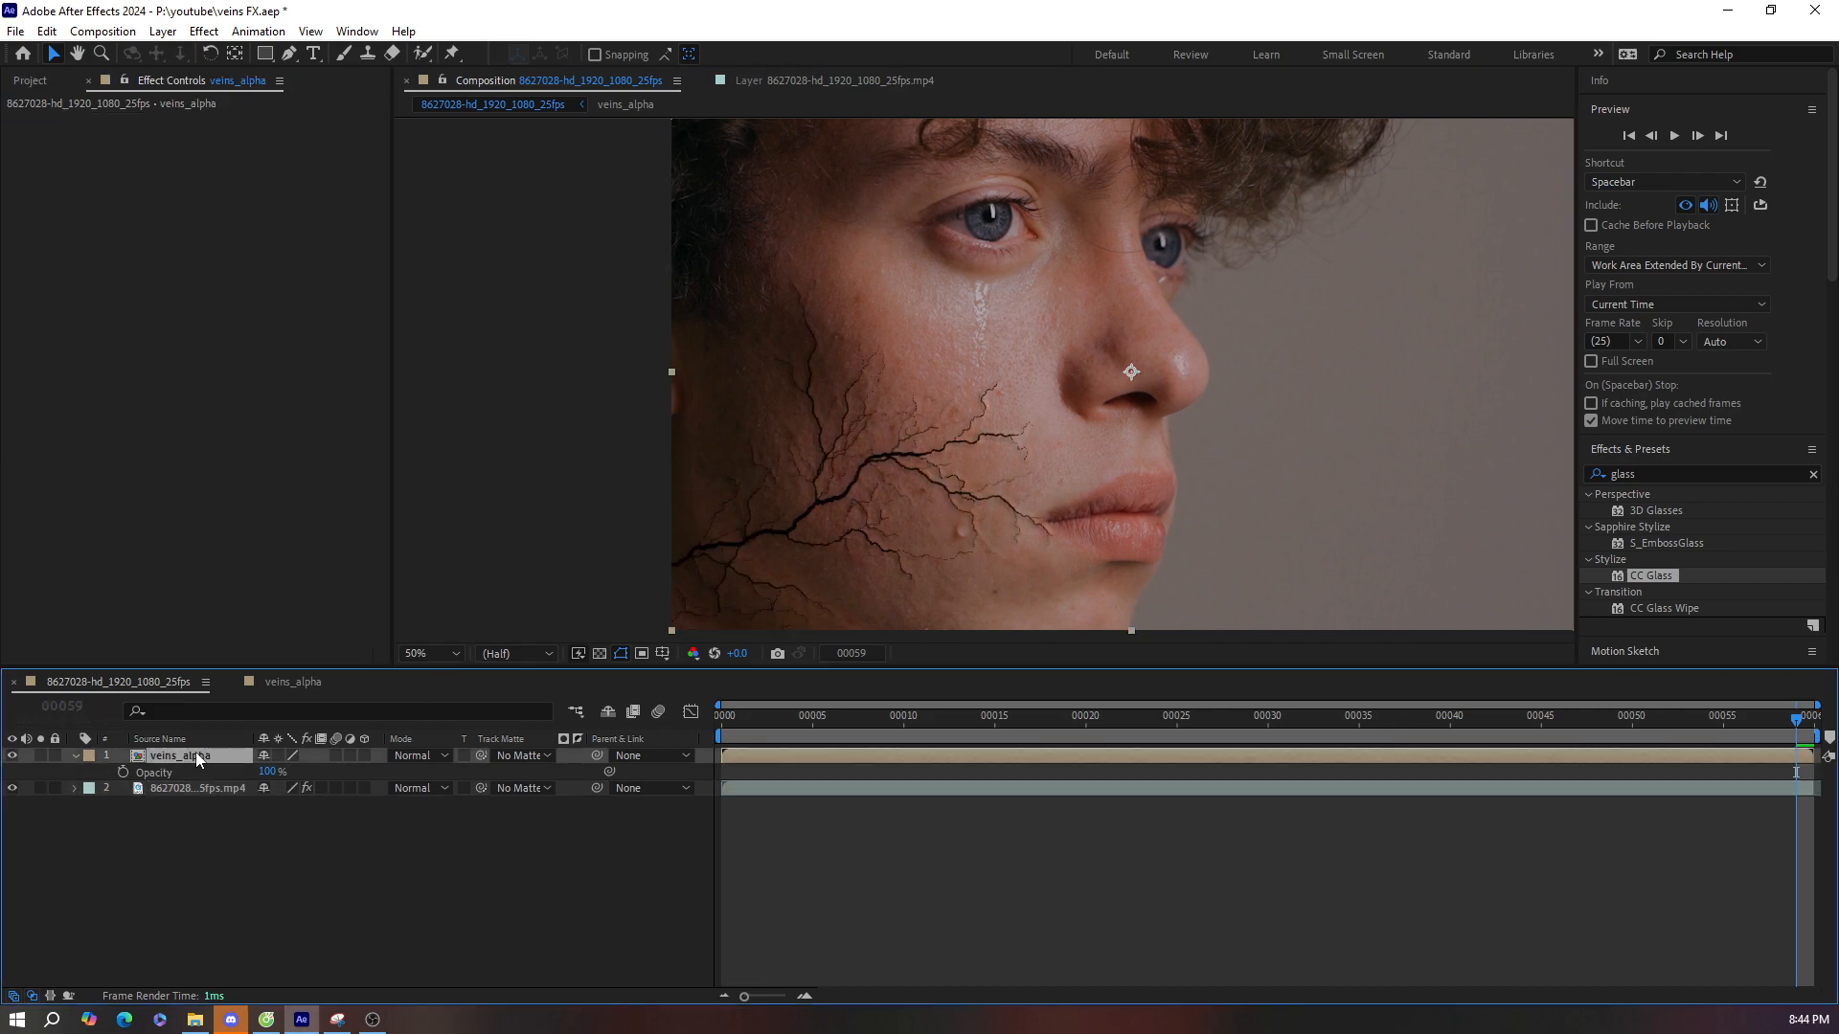
pyautogui.doubleClick(196, 756)
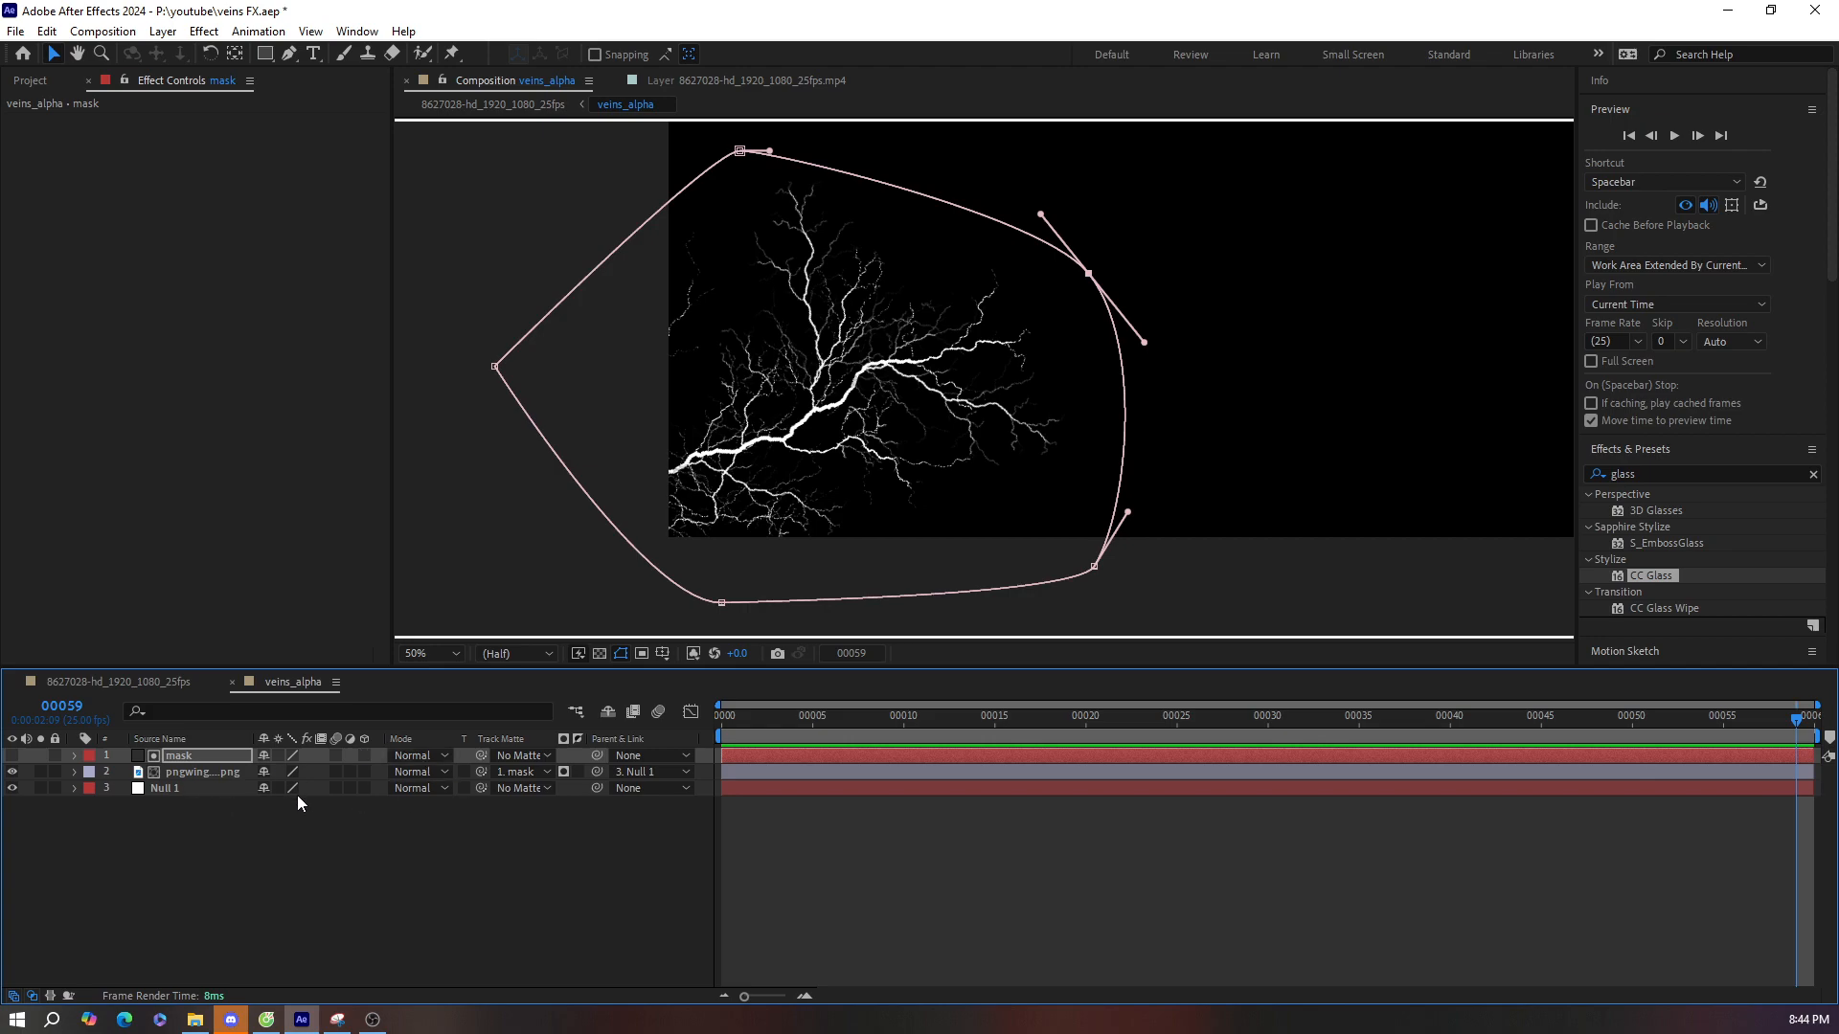
# Step: Find the Gaussian Blur effect and apply it to the pngwing.com.png veins layer
pyautogui.click(196, 773)
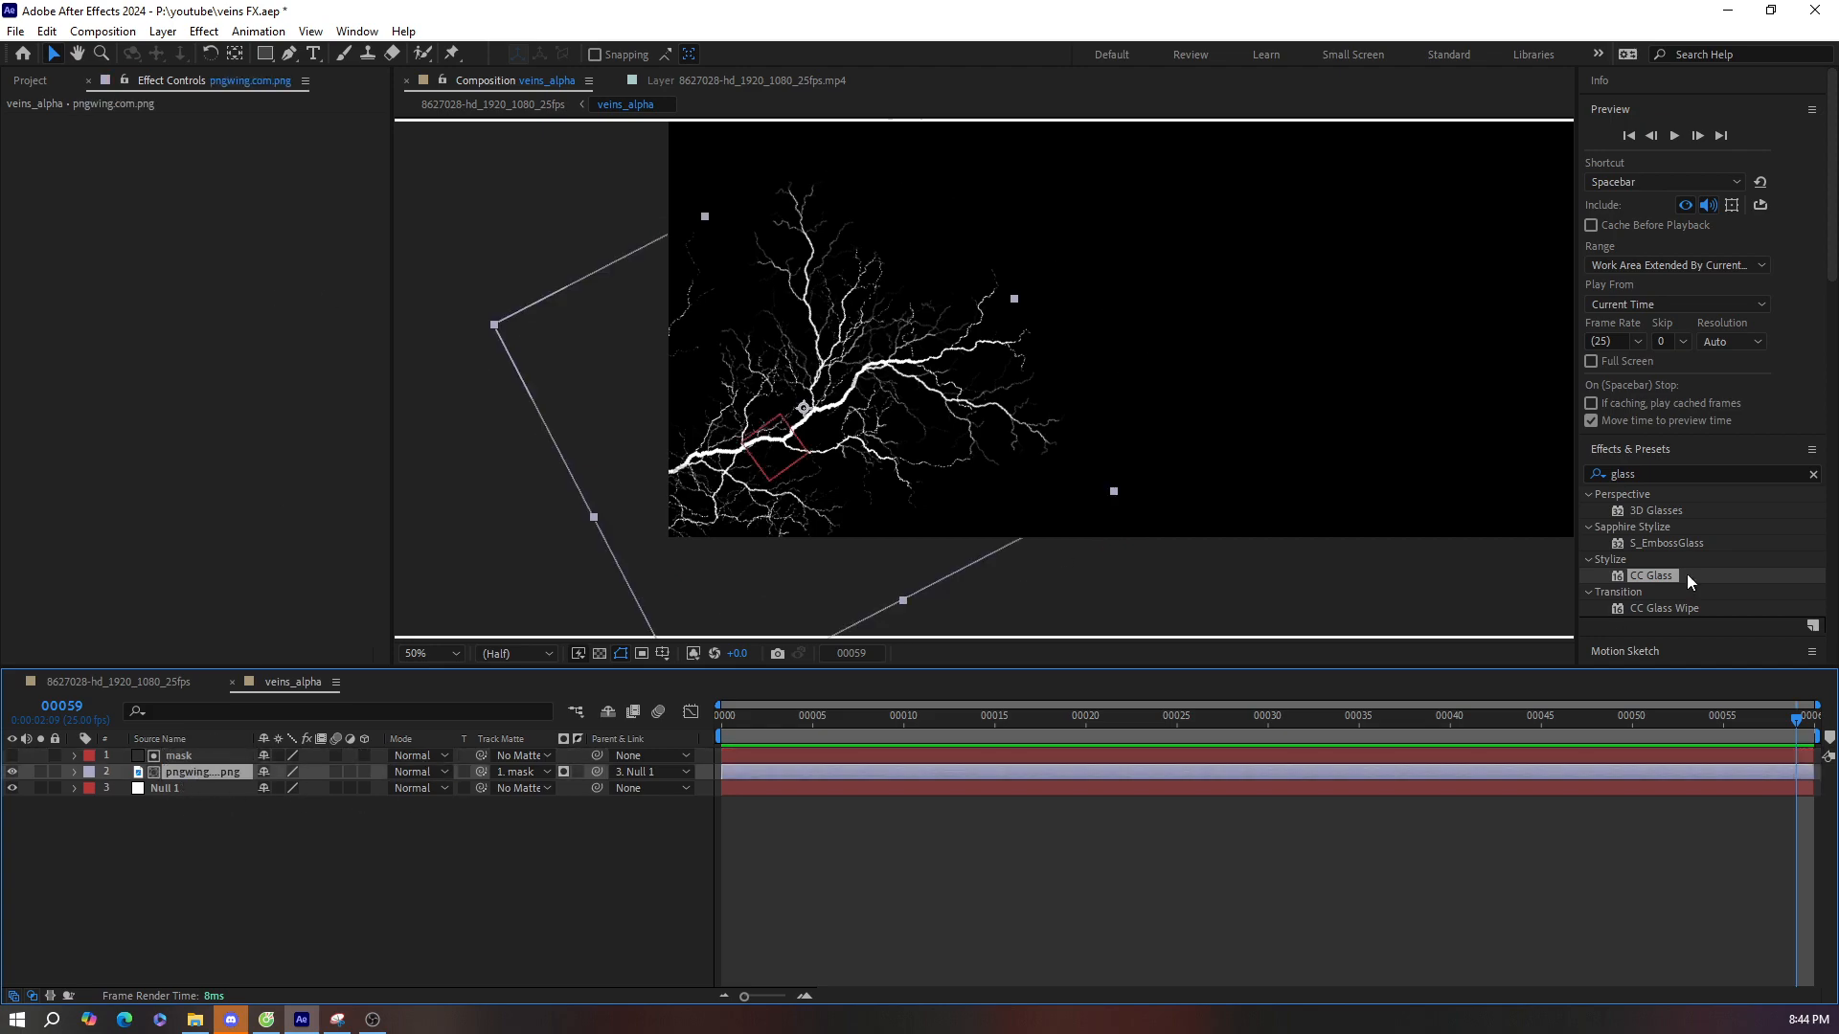
pyautogui.click(1658, 476)
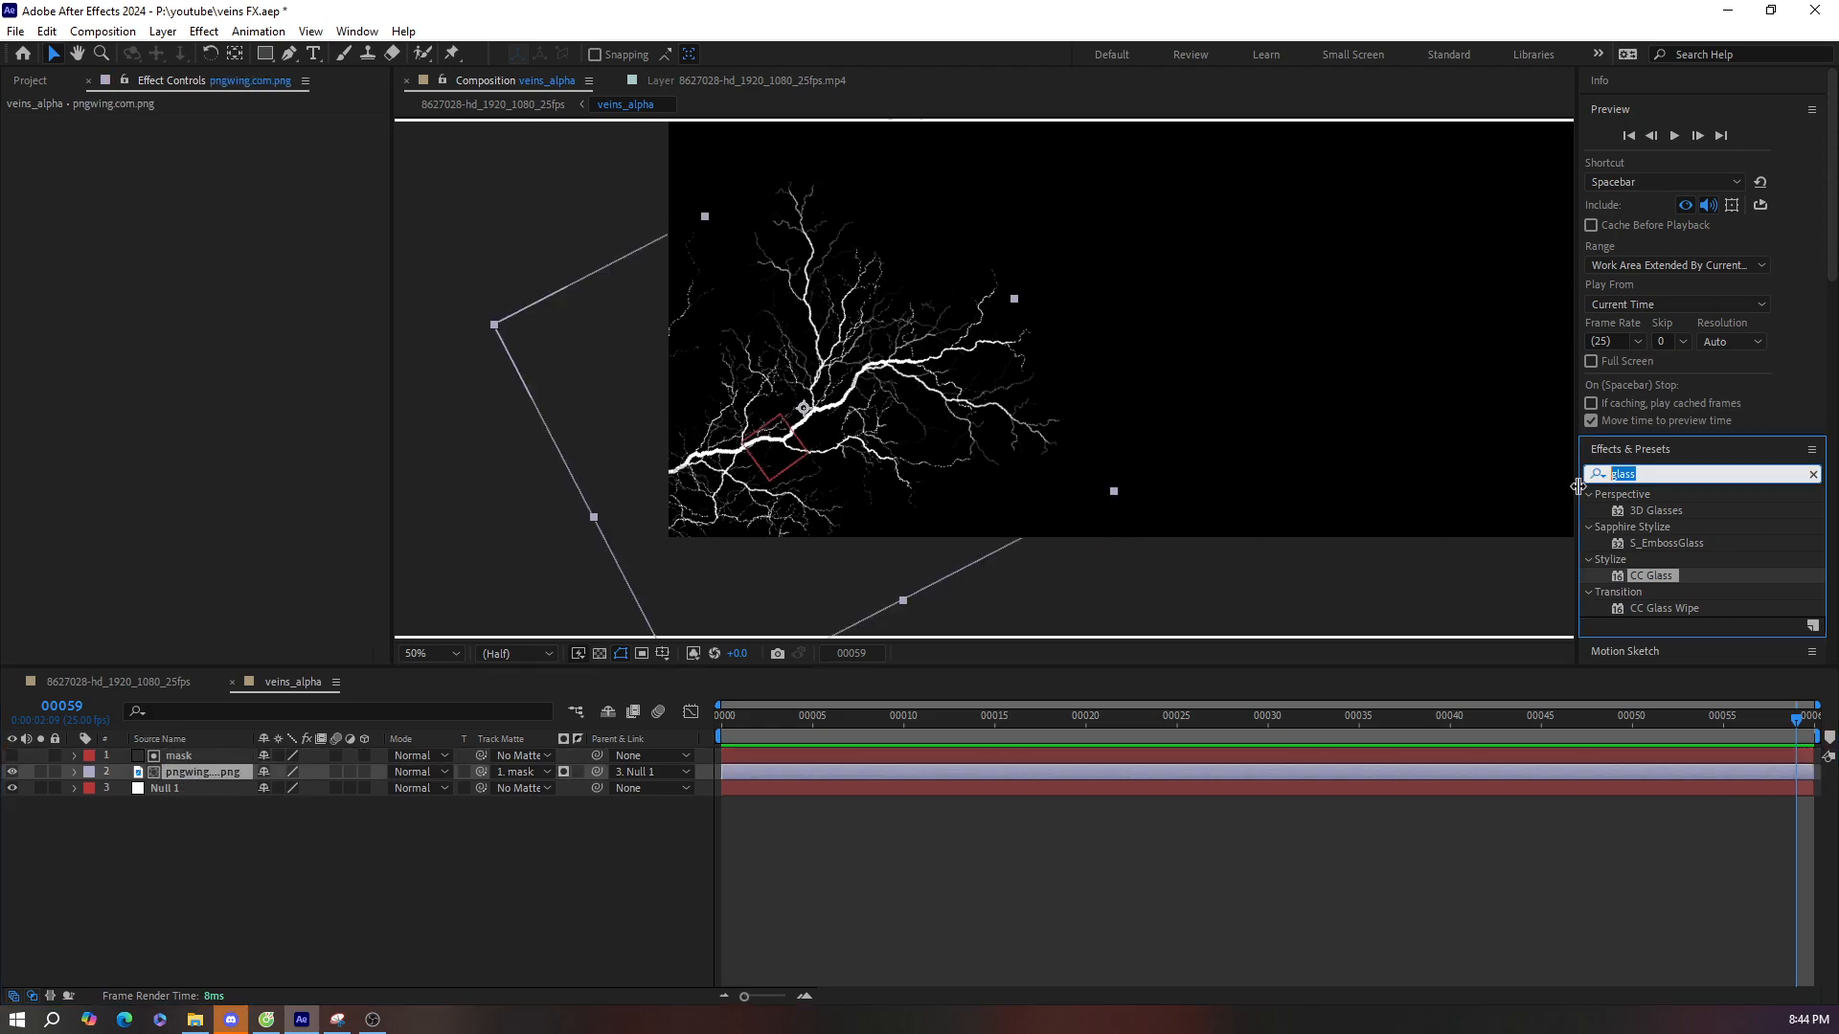
pyautogui.write('vlur')
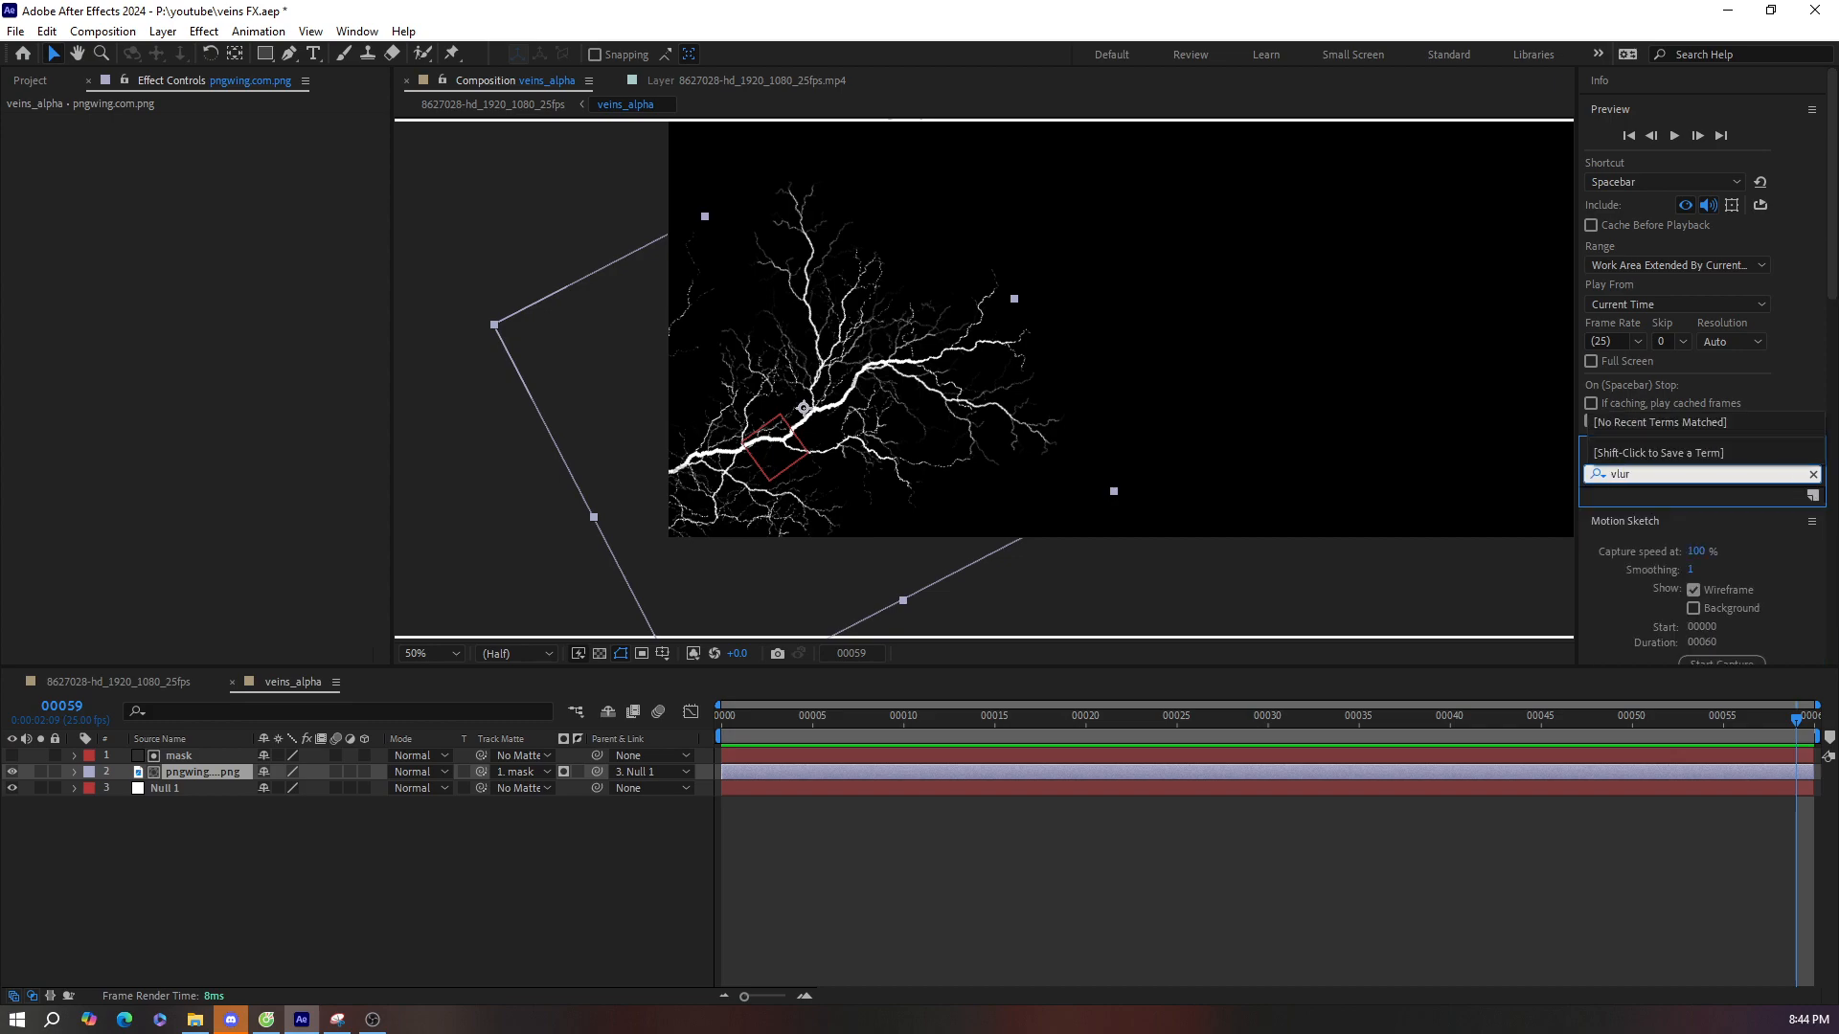
pyautogui.press('BackSpace')
pyautogui.press('BackSpace')
pyautogui.press('BackSpace')
pyautogui.press('BackSpace')
pyautogui.write('blur')
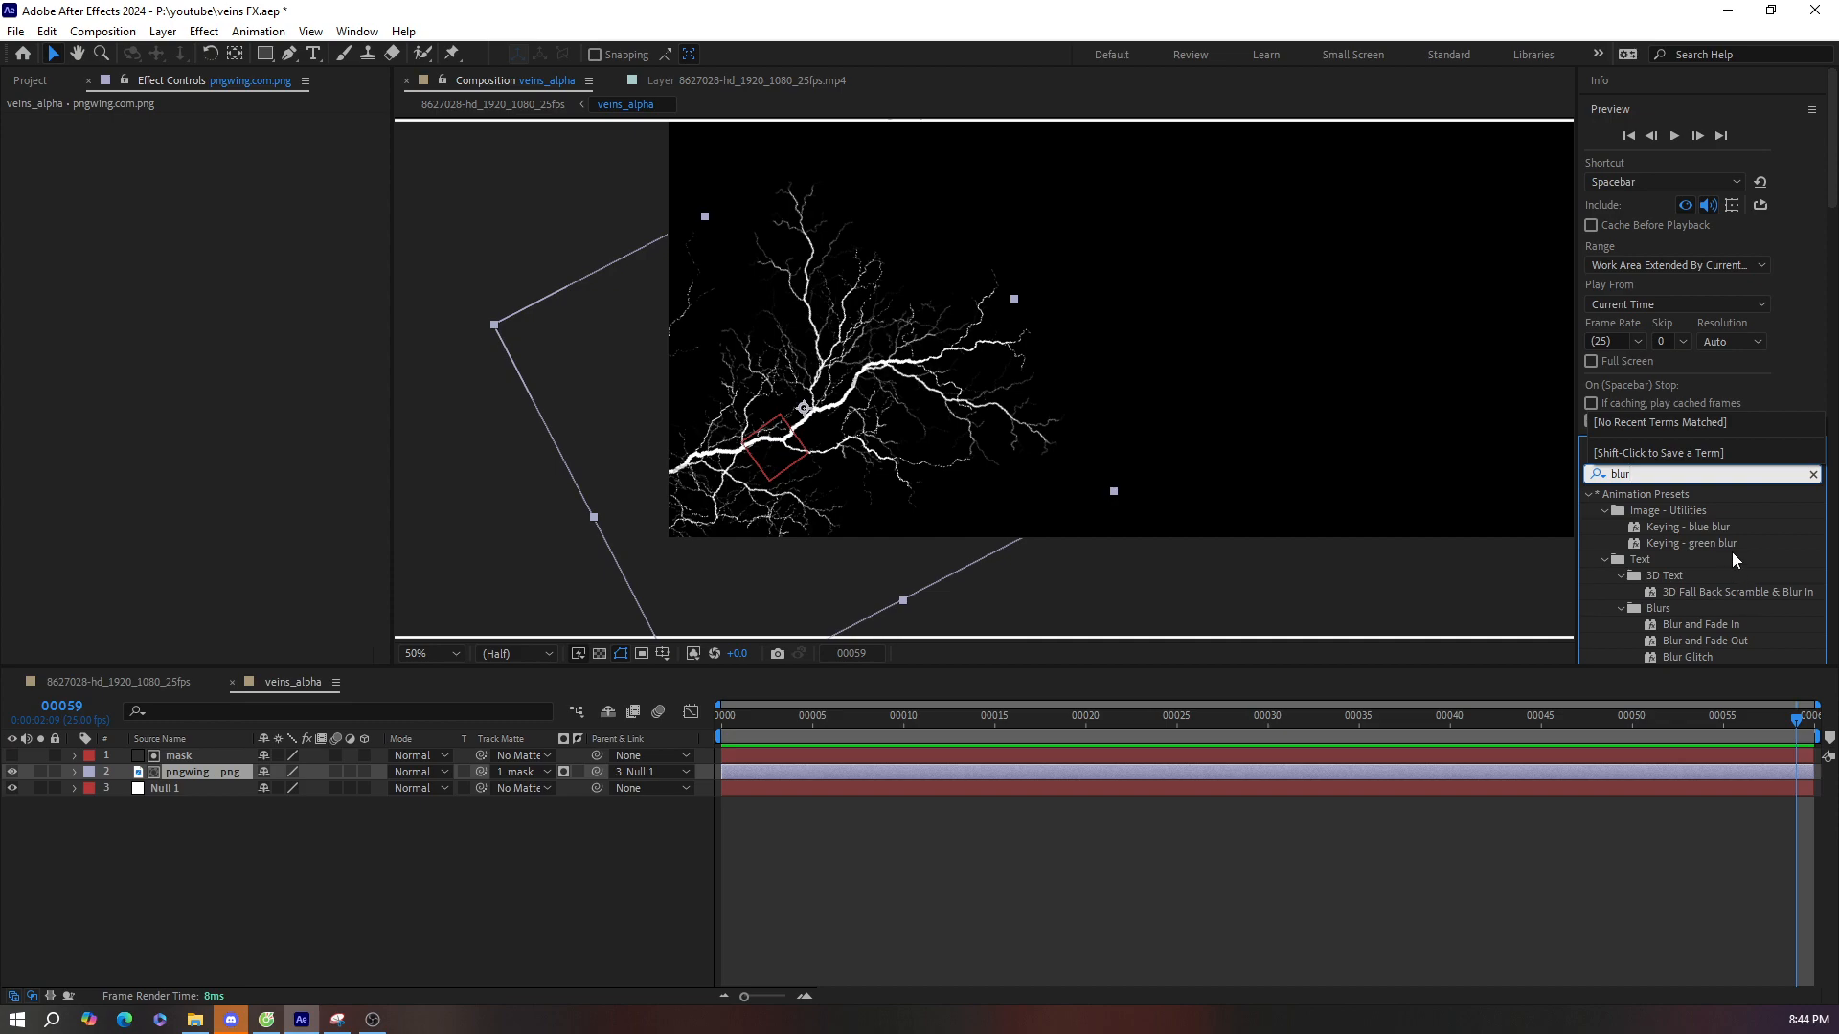
pyautogui.scroll(-5, 1738, 556)
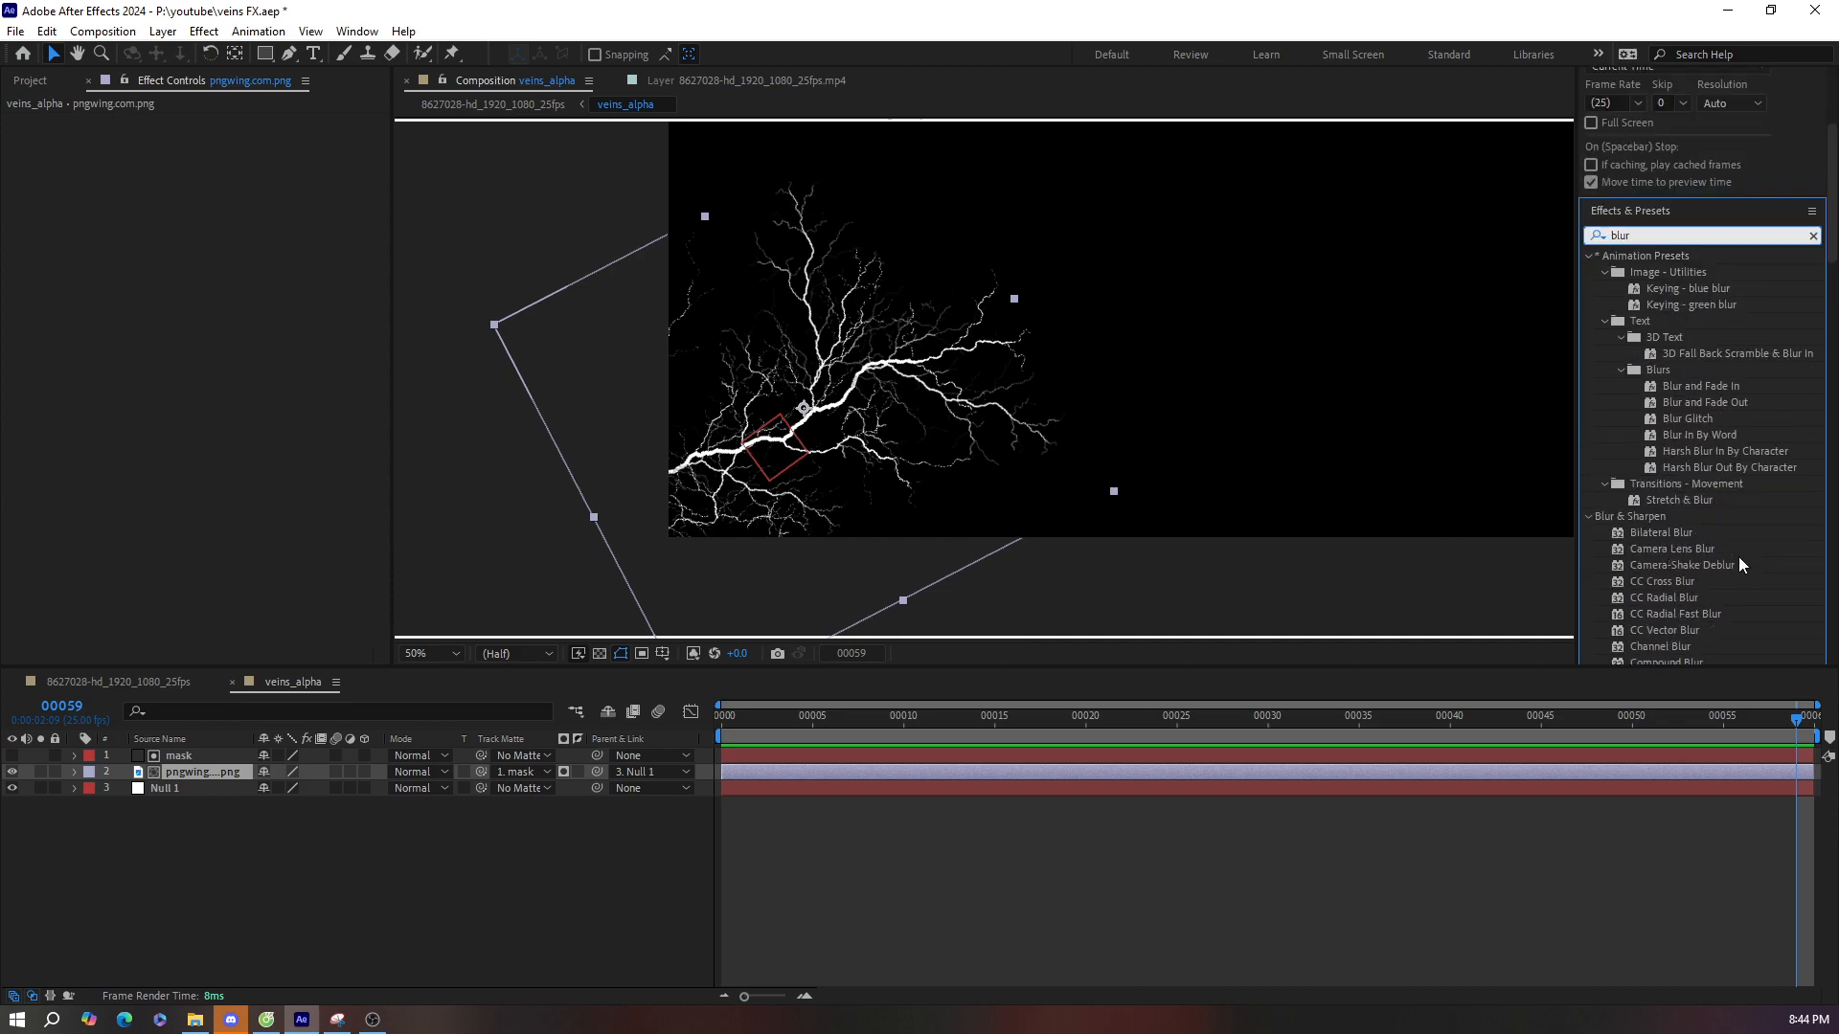
pyautogui.scroll(-3, 1739, 556)
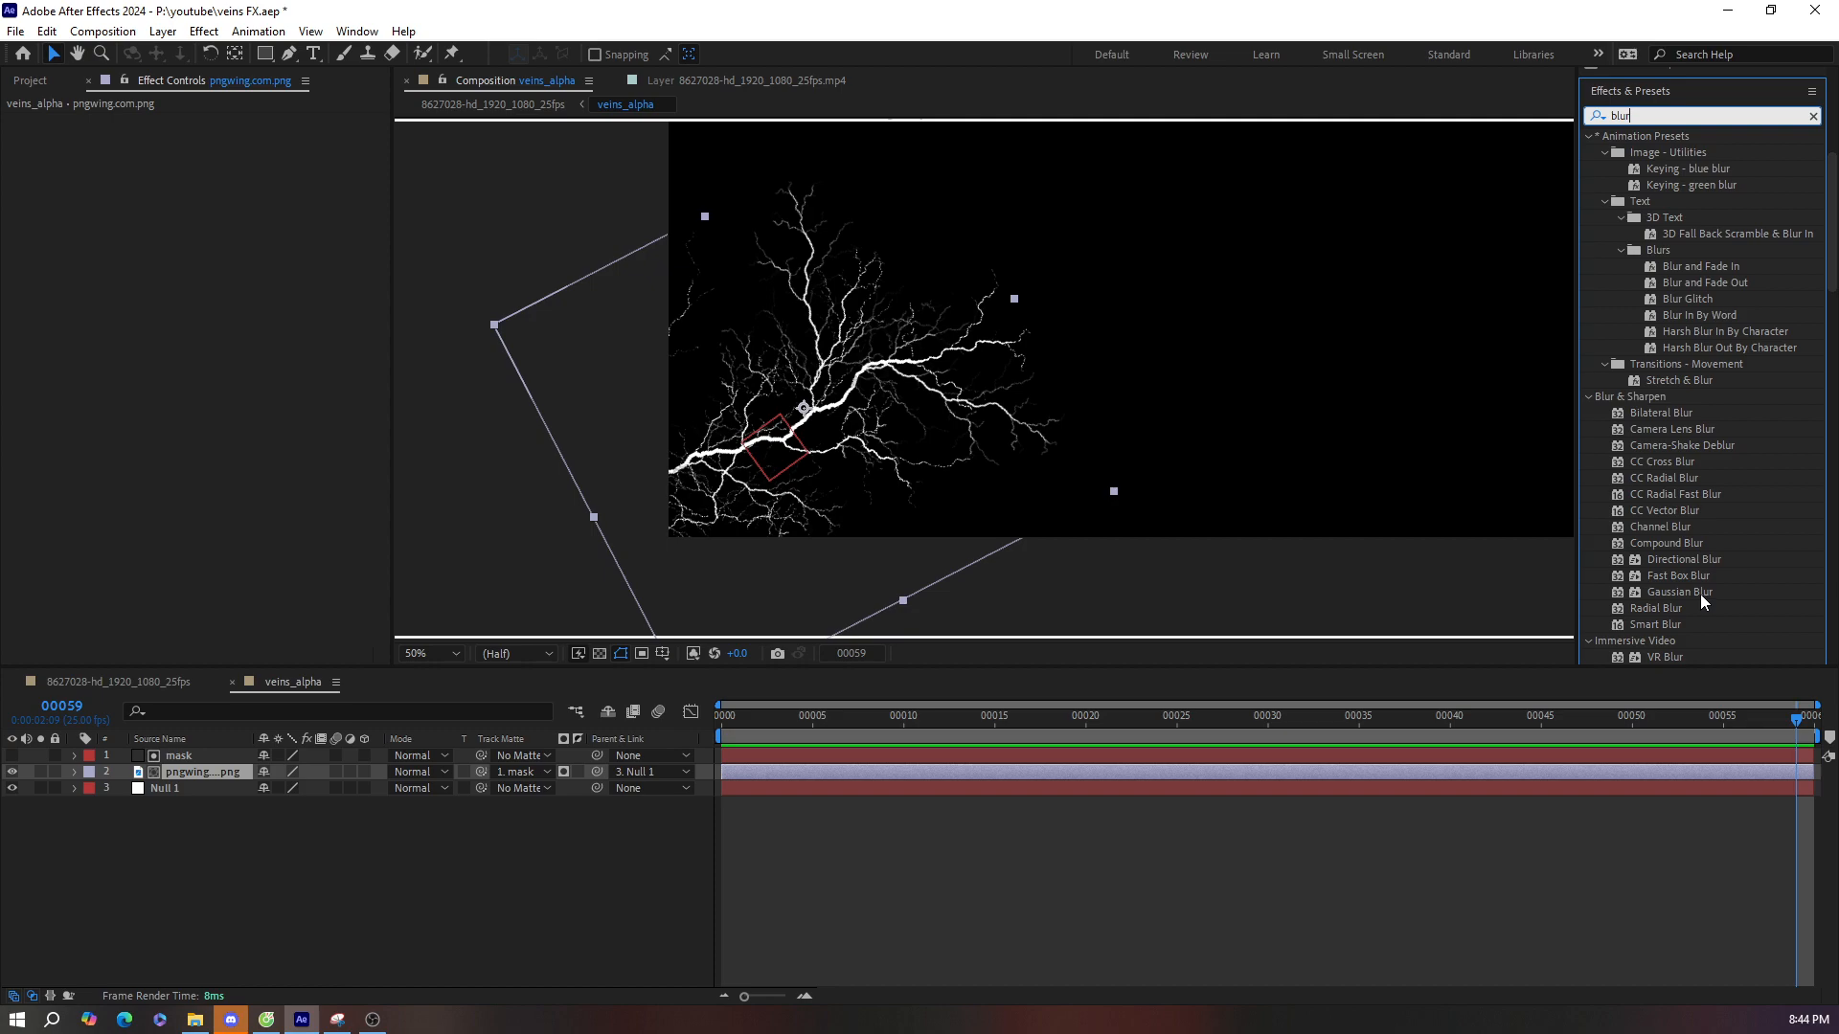
pyautogui.click(1695, 594)
pyautogui.moveTo(1703, 596); pyautogui.dragTo(221, 773)
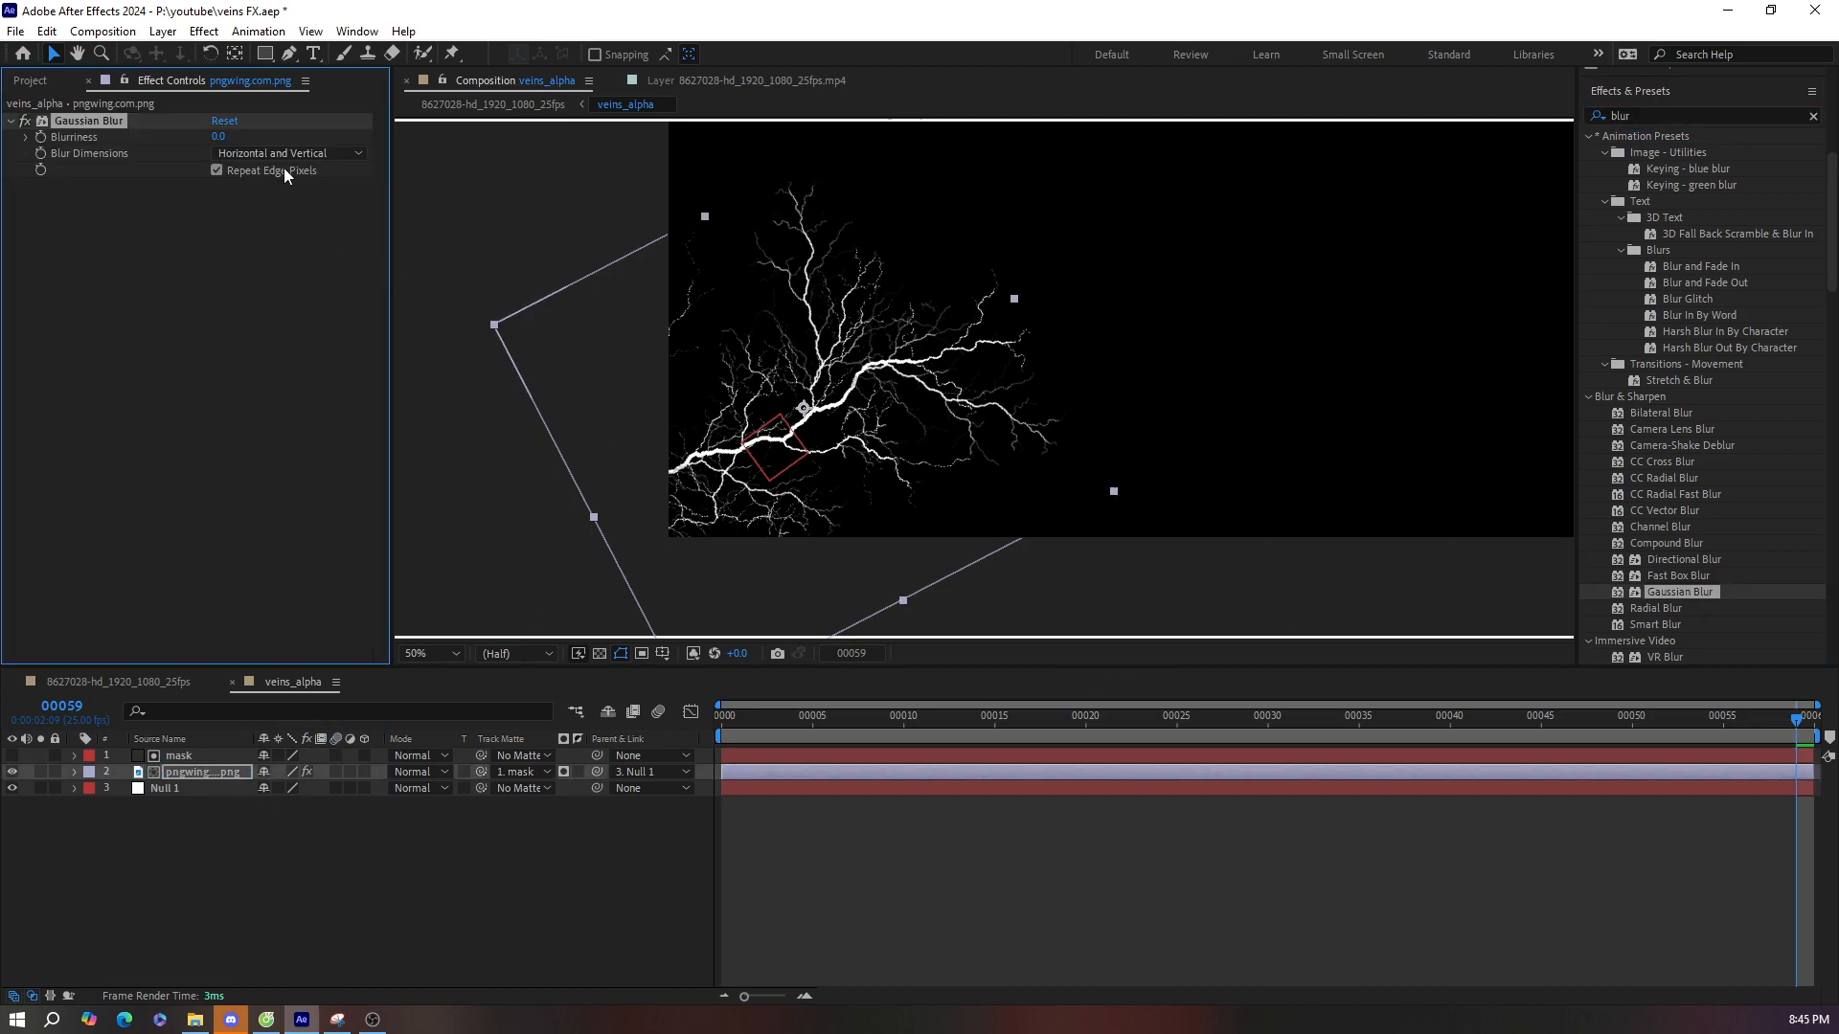
# Step: Set the Gaussian Blur Blurriness to 10 and compare the veins with the effect off and on
pyautogui.click(219, 136)
pyautogui.write('10')
pyautogui.press('Return')
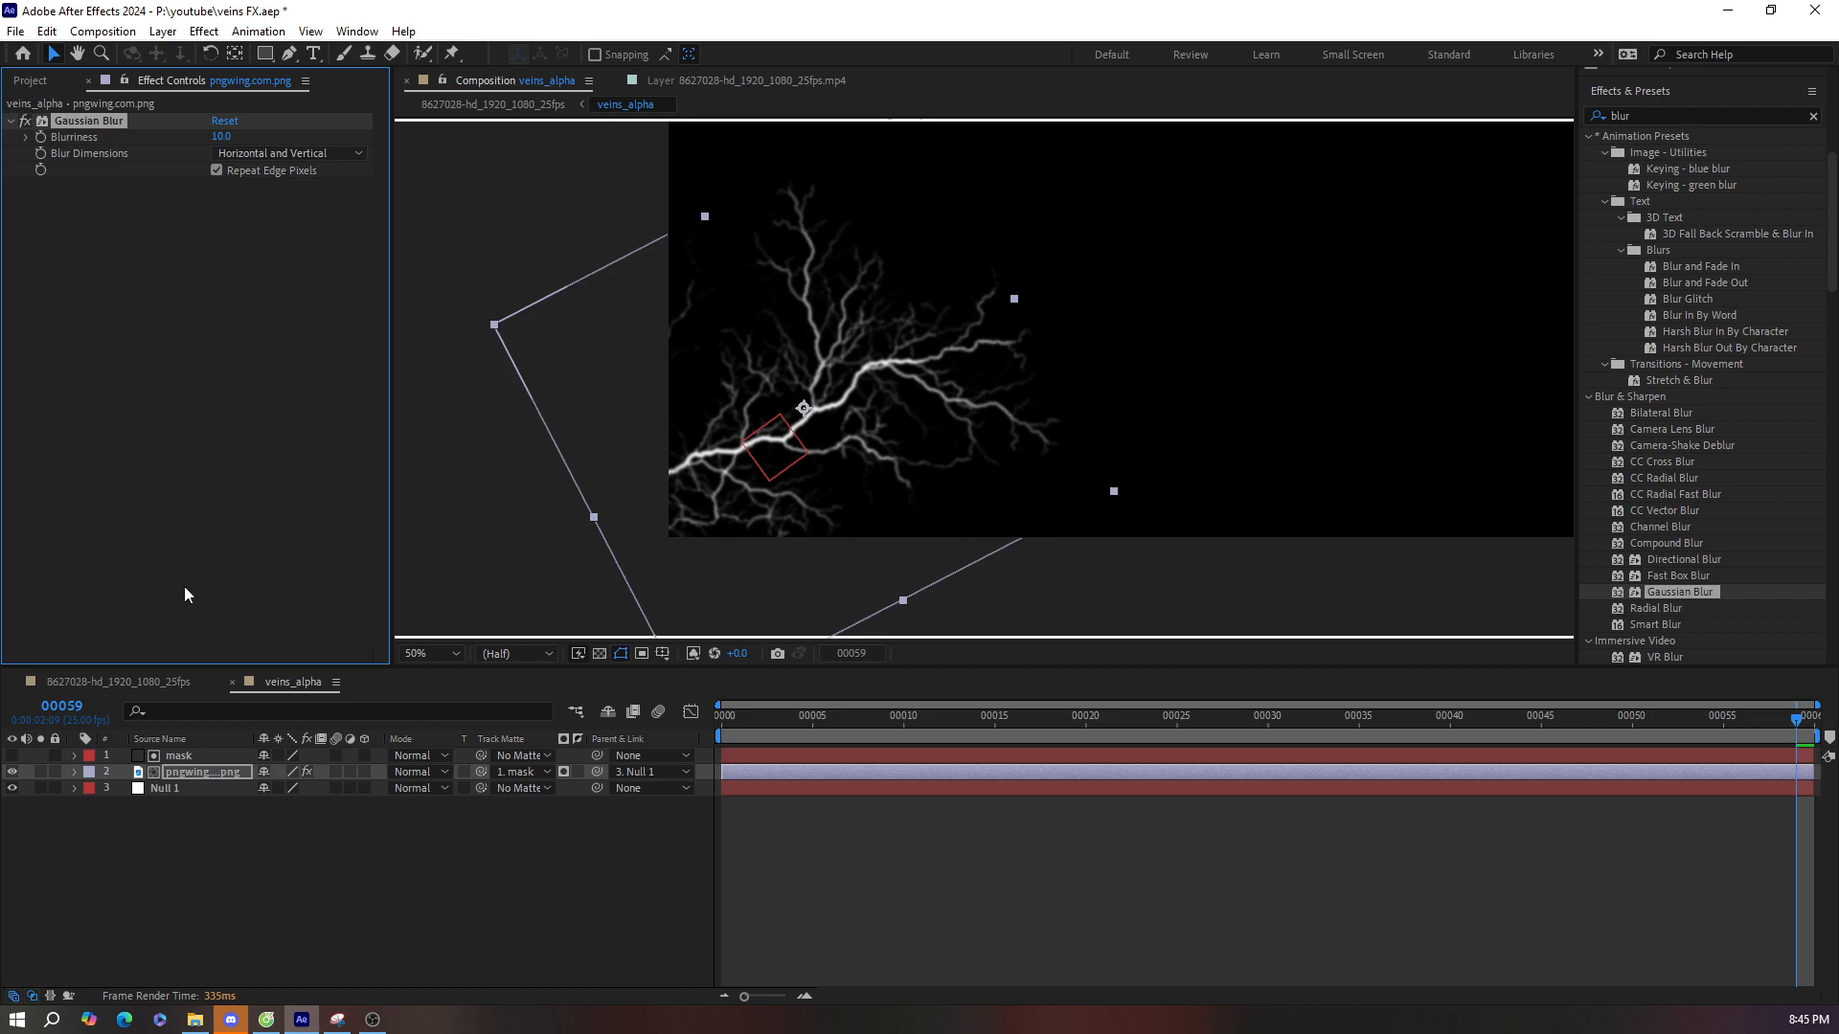
pyautogui.click(25, 121)
pyautogui.click(24, 120)
# Step: Return to the footage composition, hide the veins_alpha layer and inspect the raised veins on the cheek up close
pyautogui.click(134, 682)
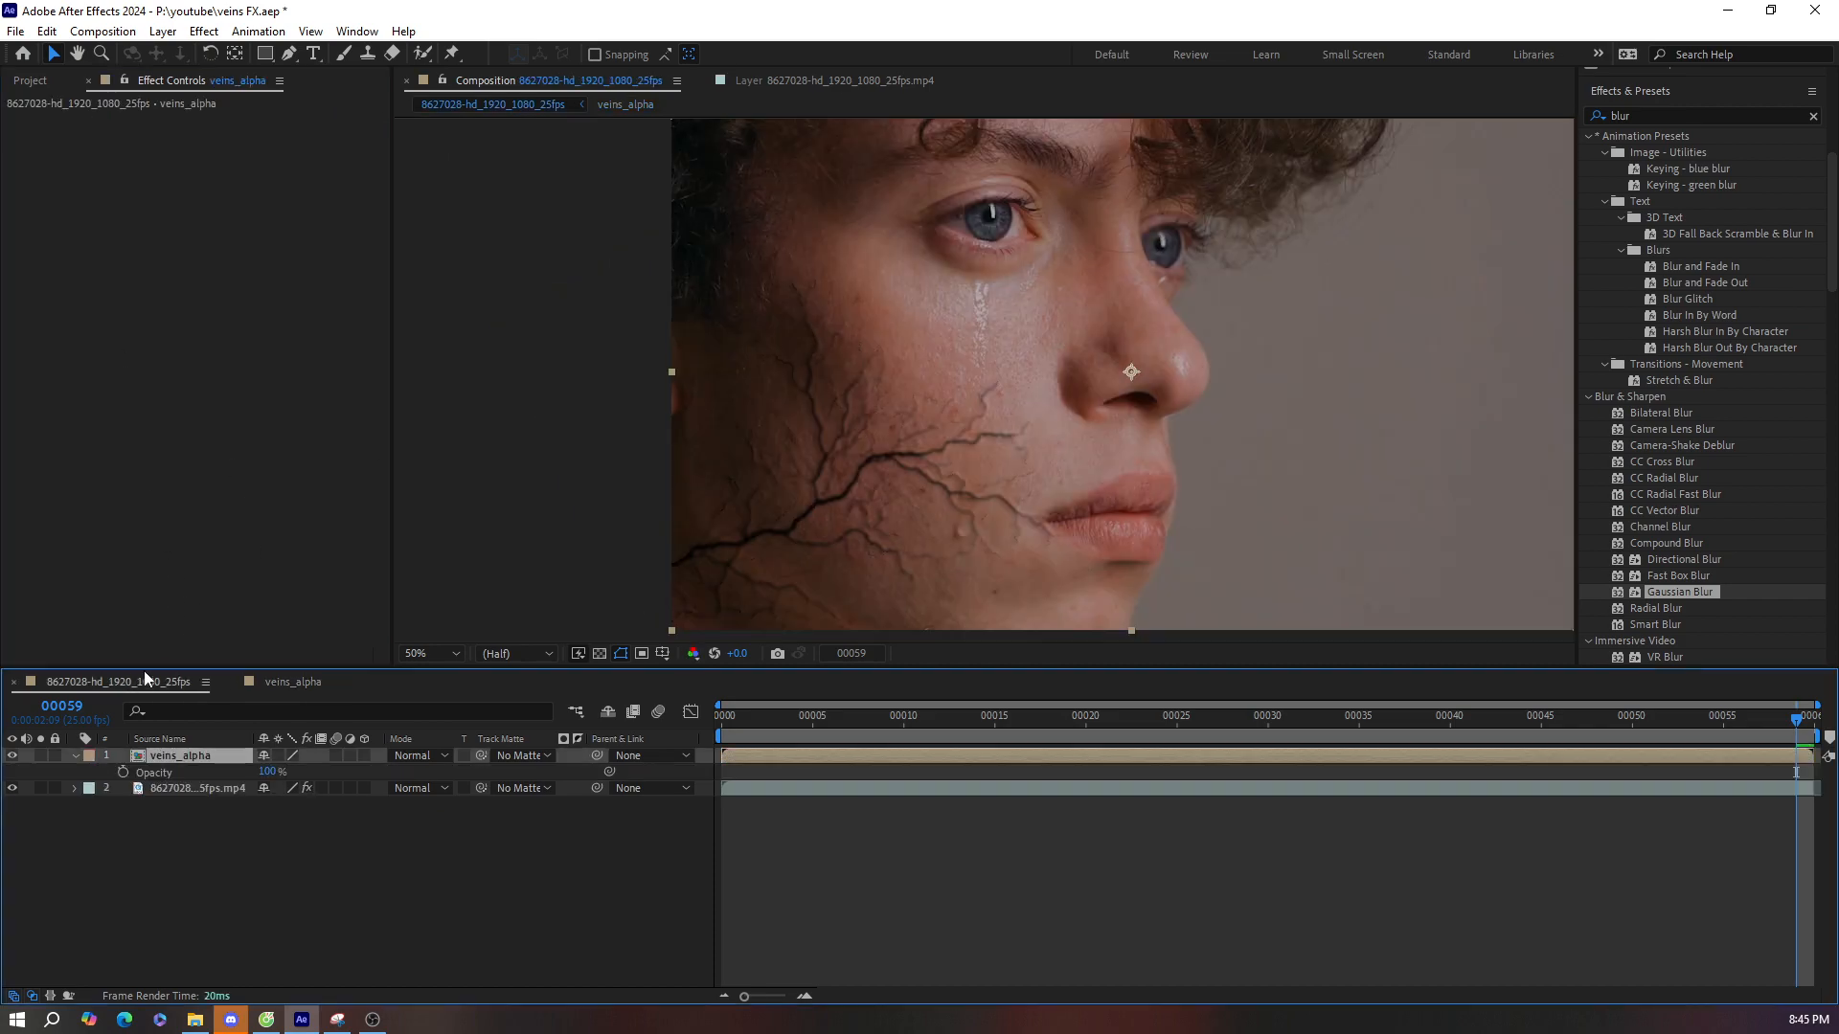
pyautogui.click(13, 756)
pyautogui.scroll(2, 864, 486)
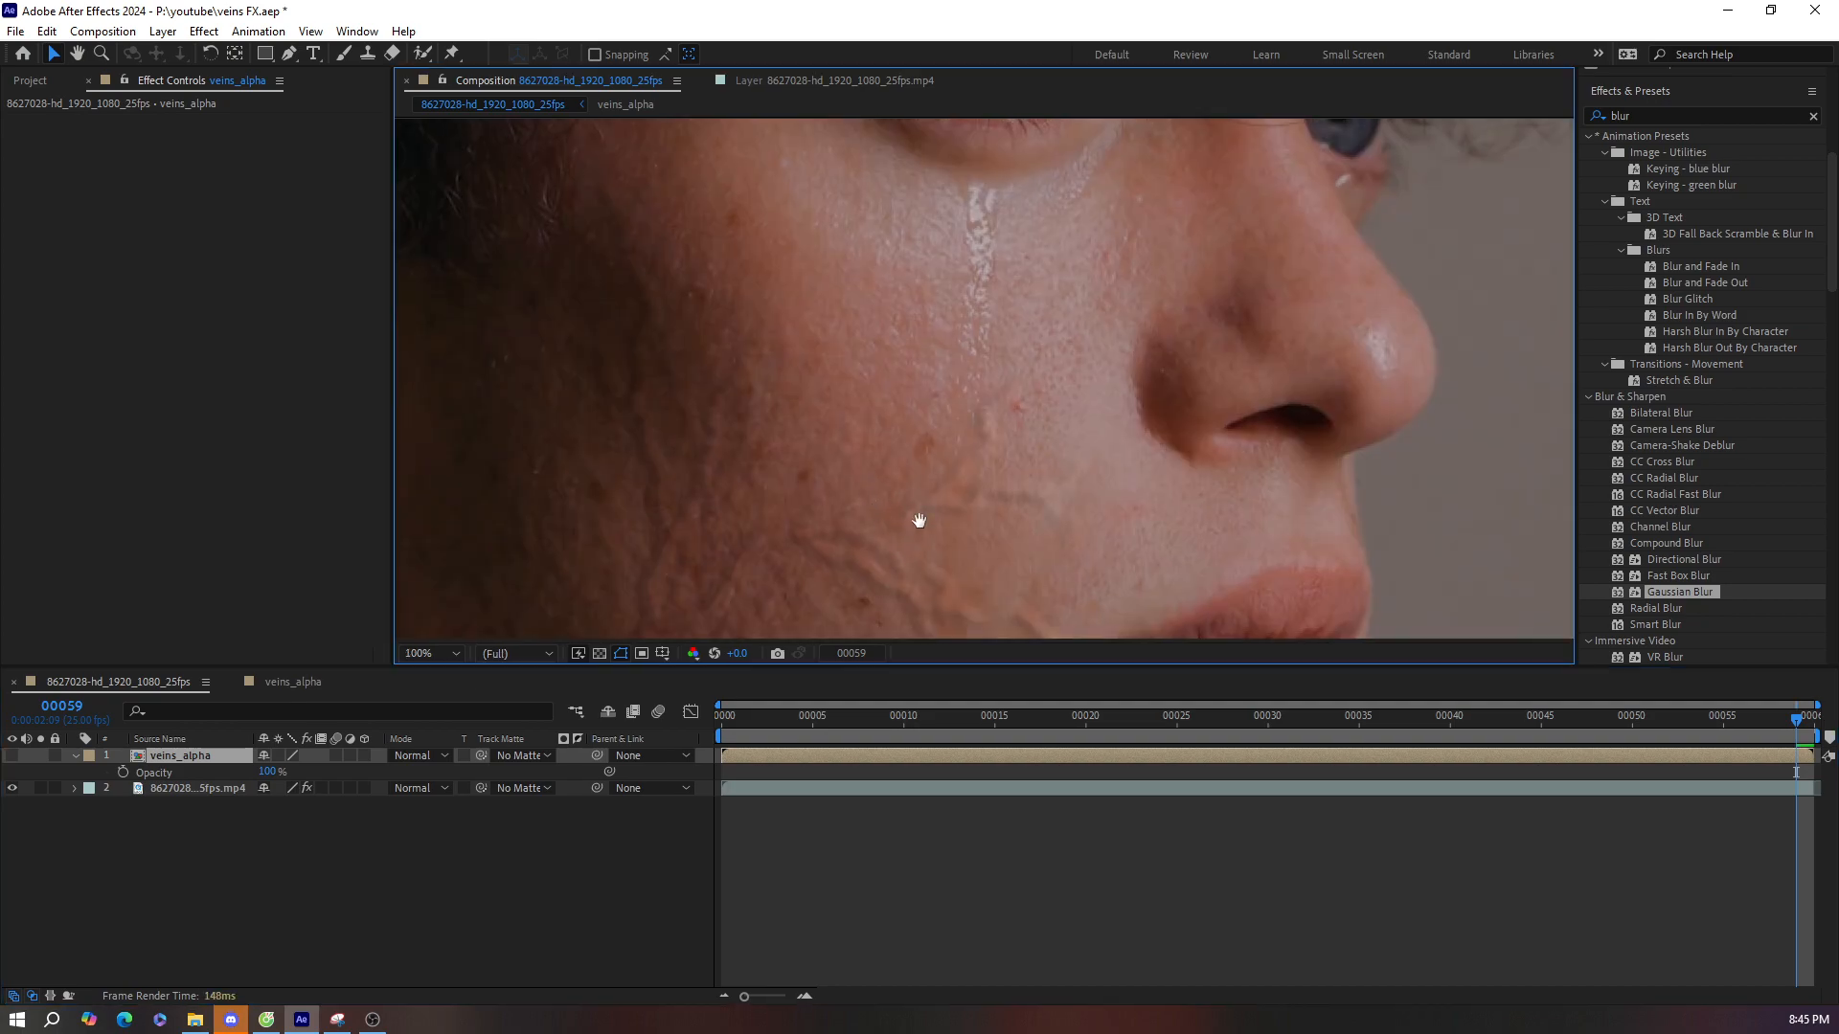
pyautogui.scroll(-2, 919, 521)
pyautogui.scroll(5, 957, 440)
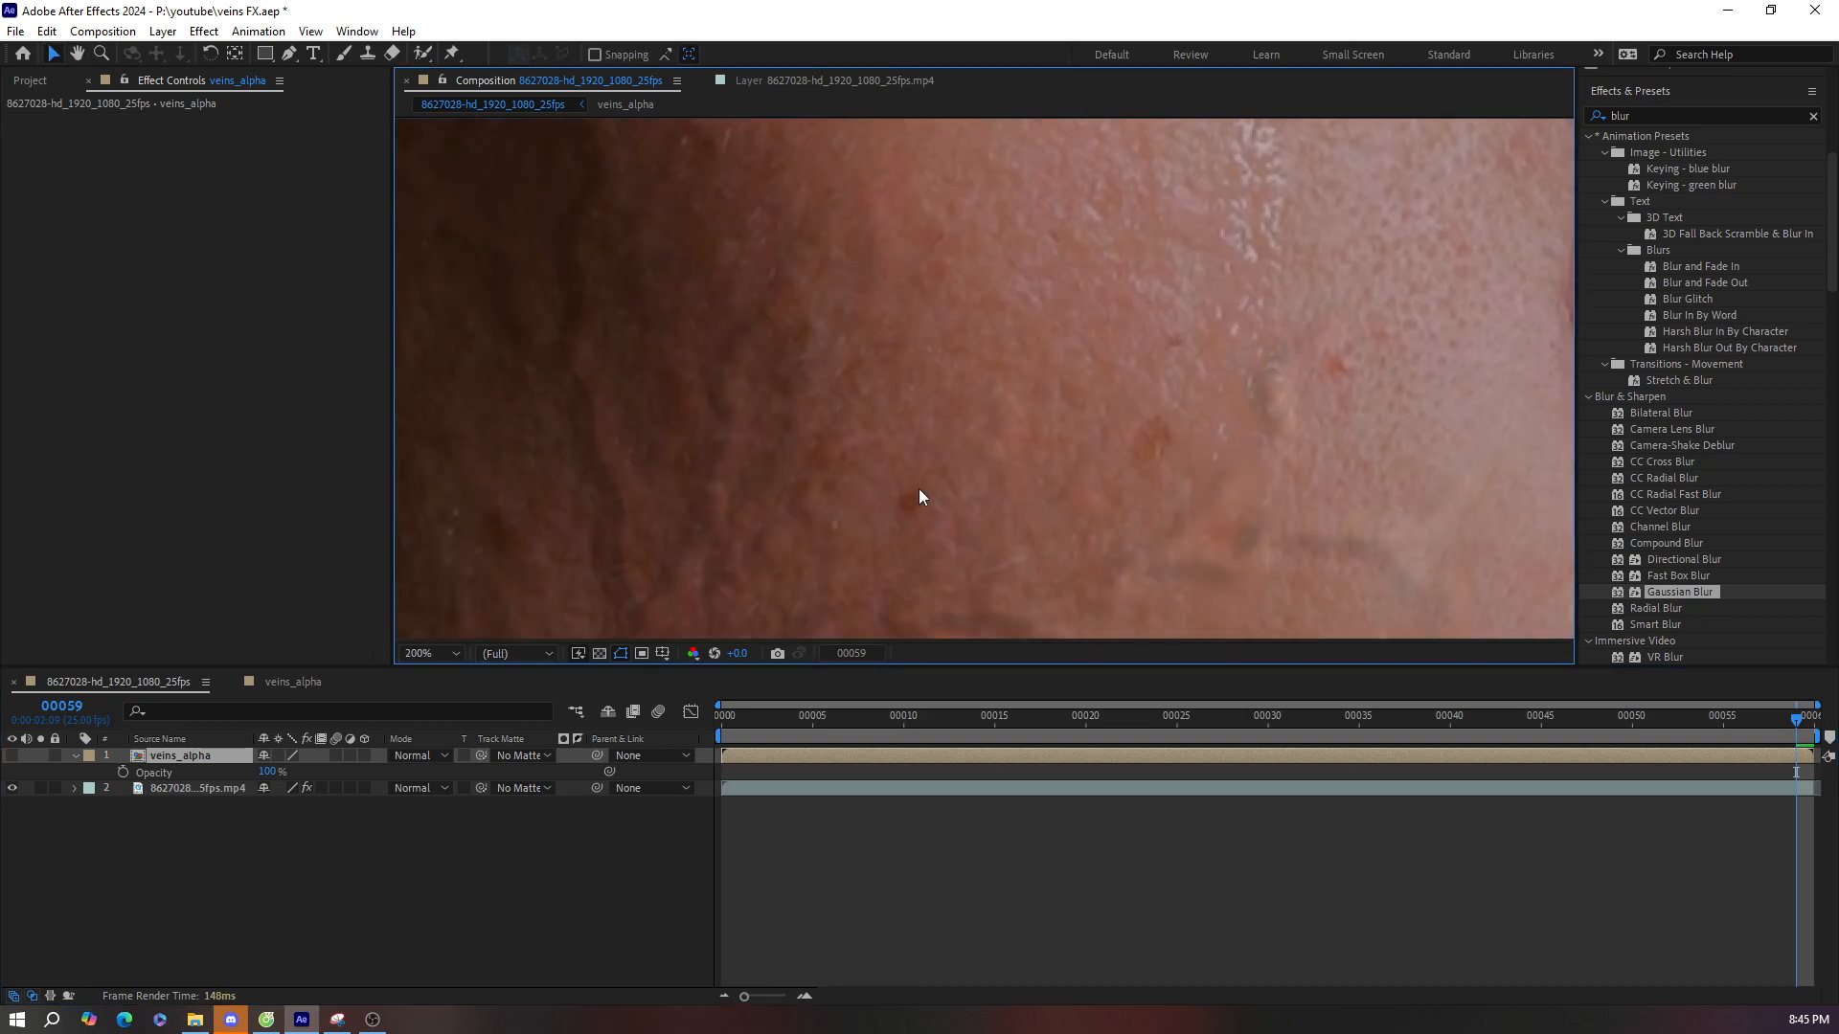
pyautogui.moveTo(954, 503); pyautogui.dragTo(929, 315)
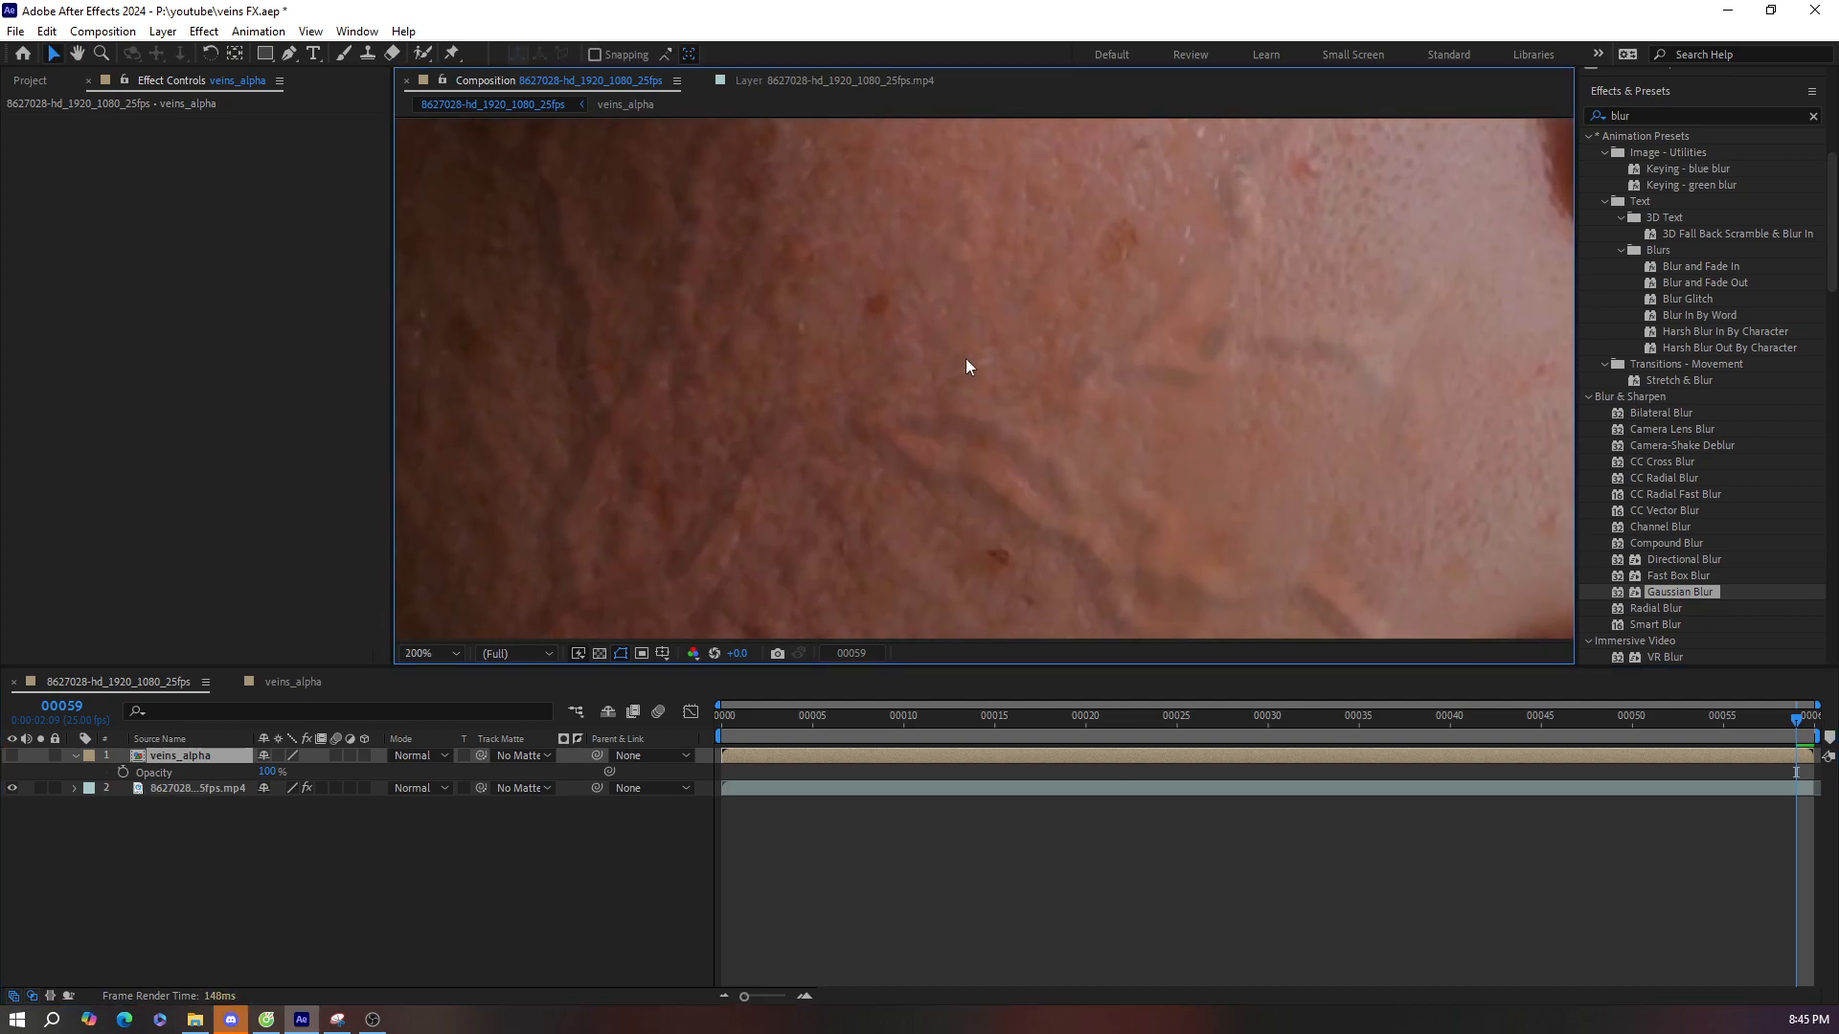
pyautogui.scroll(-1, 971, 372)
pyautogui.moveTo(971, 371)
pyautogui.mouseDown()
pyautogui.moveTo(1017, 386)
pyautogui.moveTo(979, 383)
pyautogui.mouseUp()
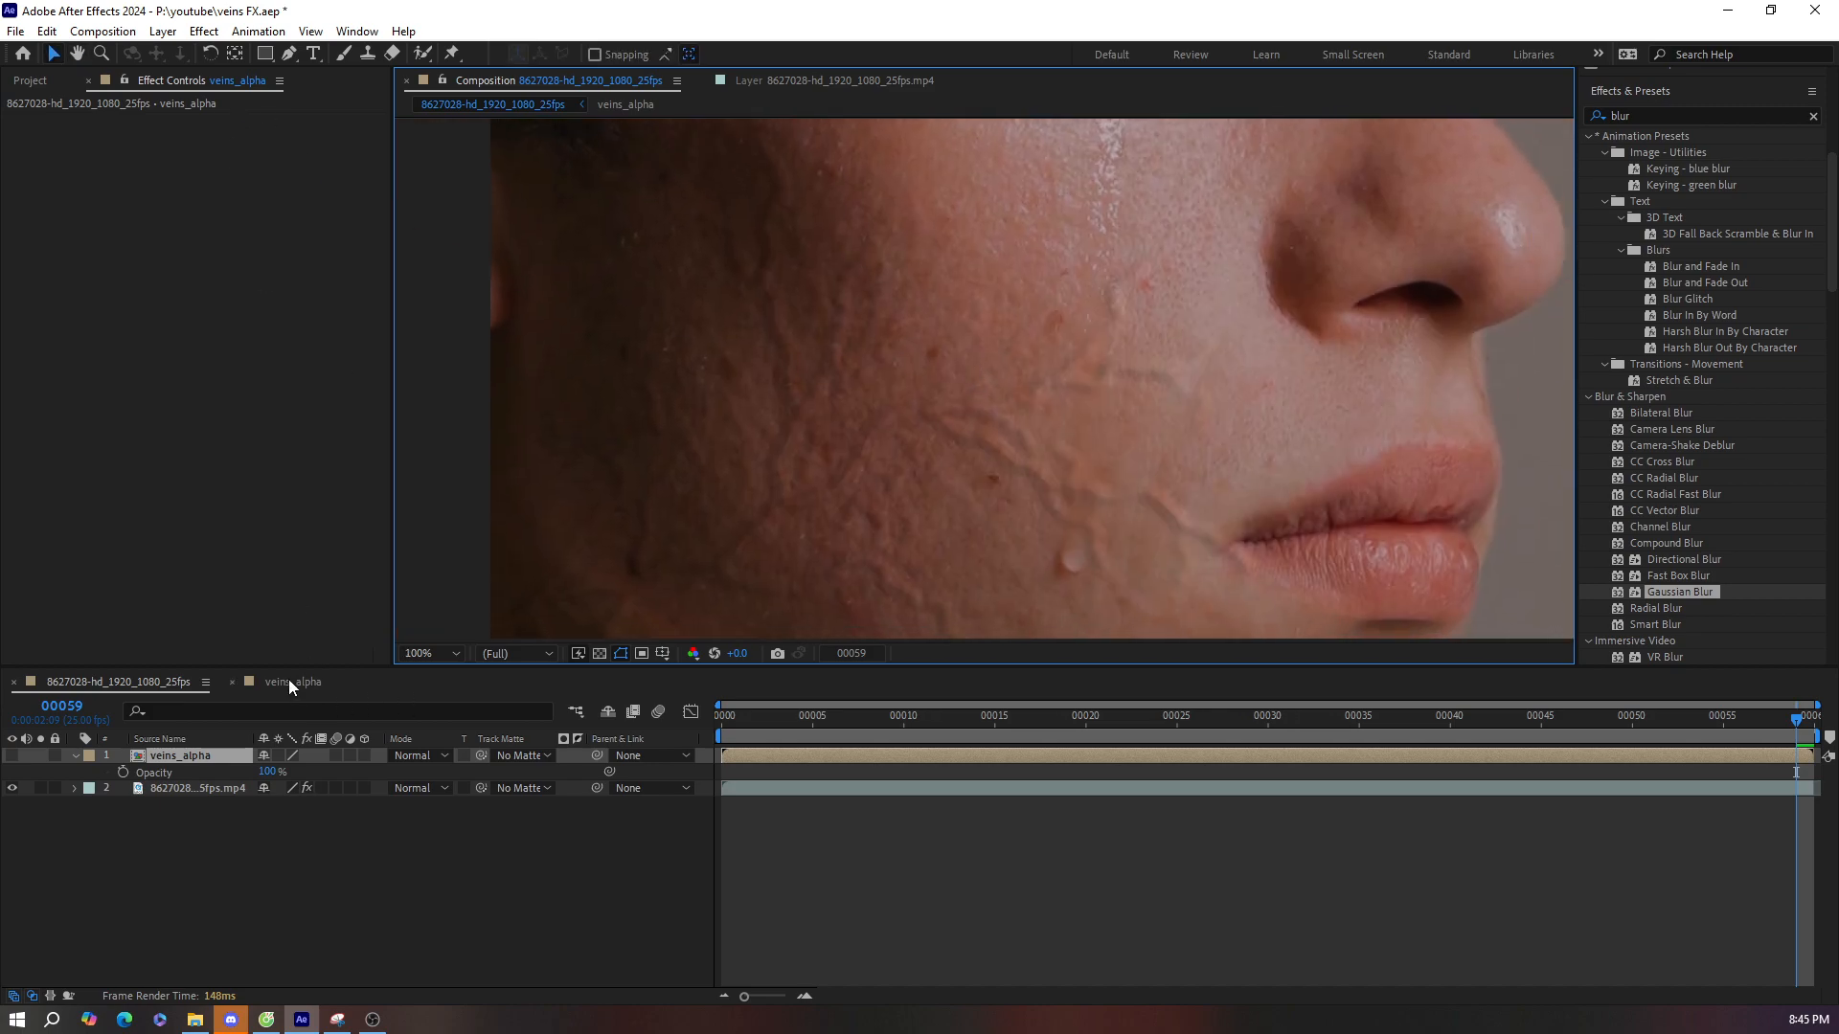
# Step: Lock the footage composition's viewer and dock the veins_alpha composition in a second viewer beside it
pyautogui.click(444, 81)
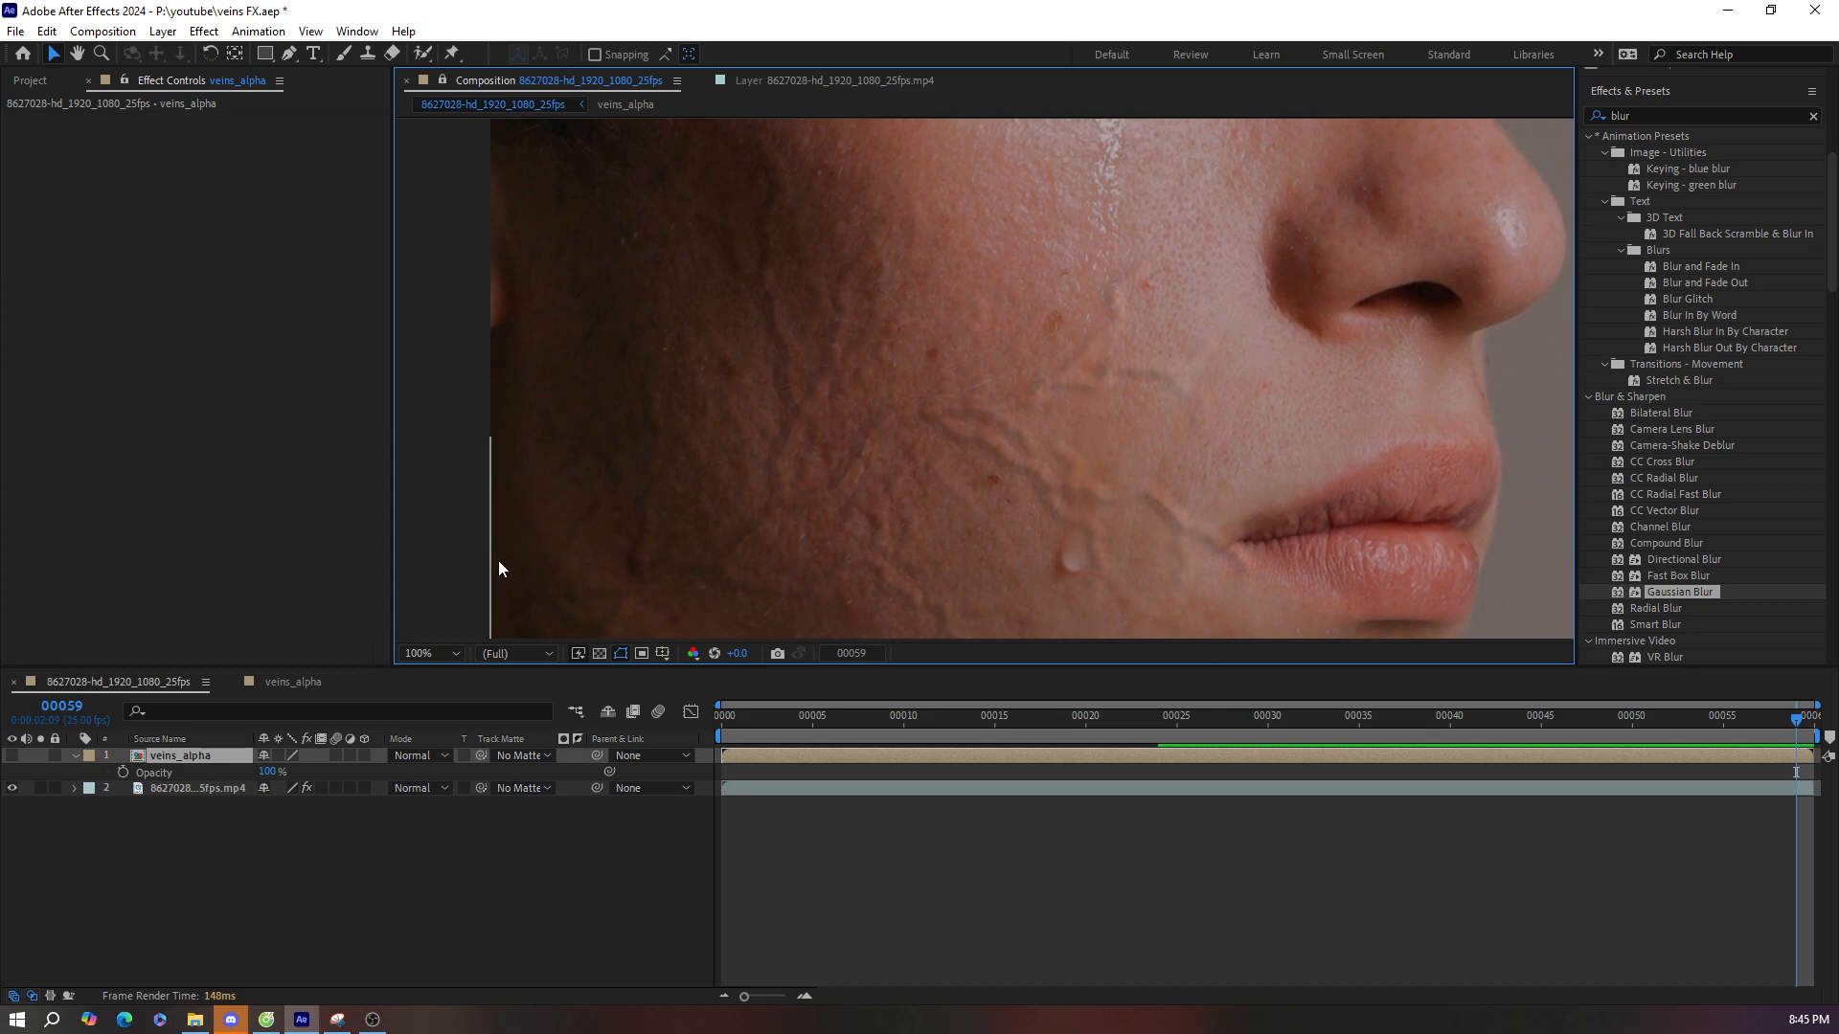
pyautogui.click(292, 682)
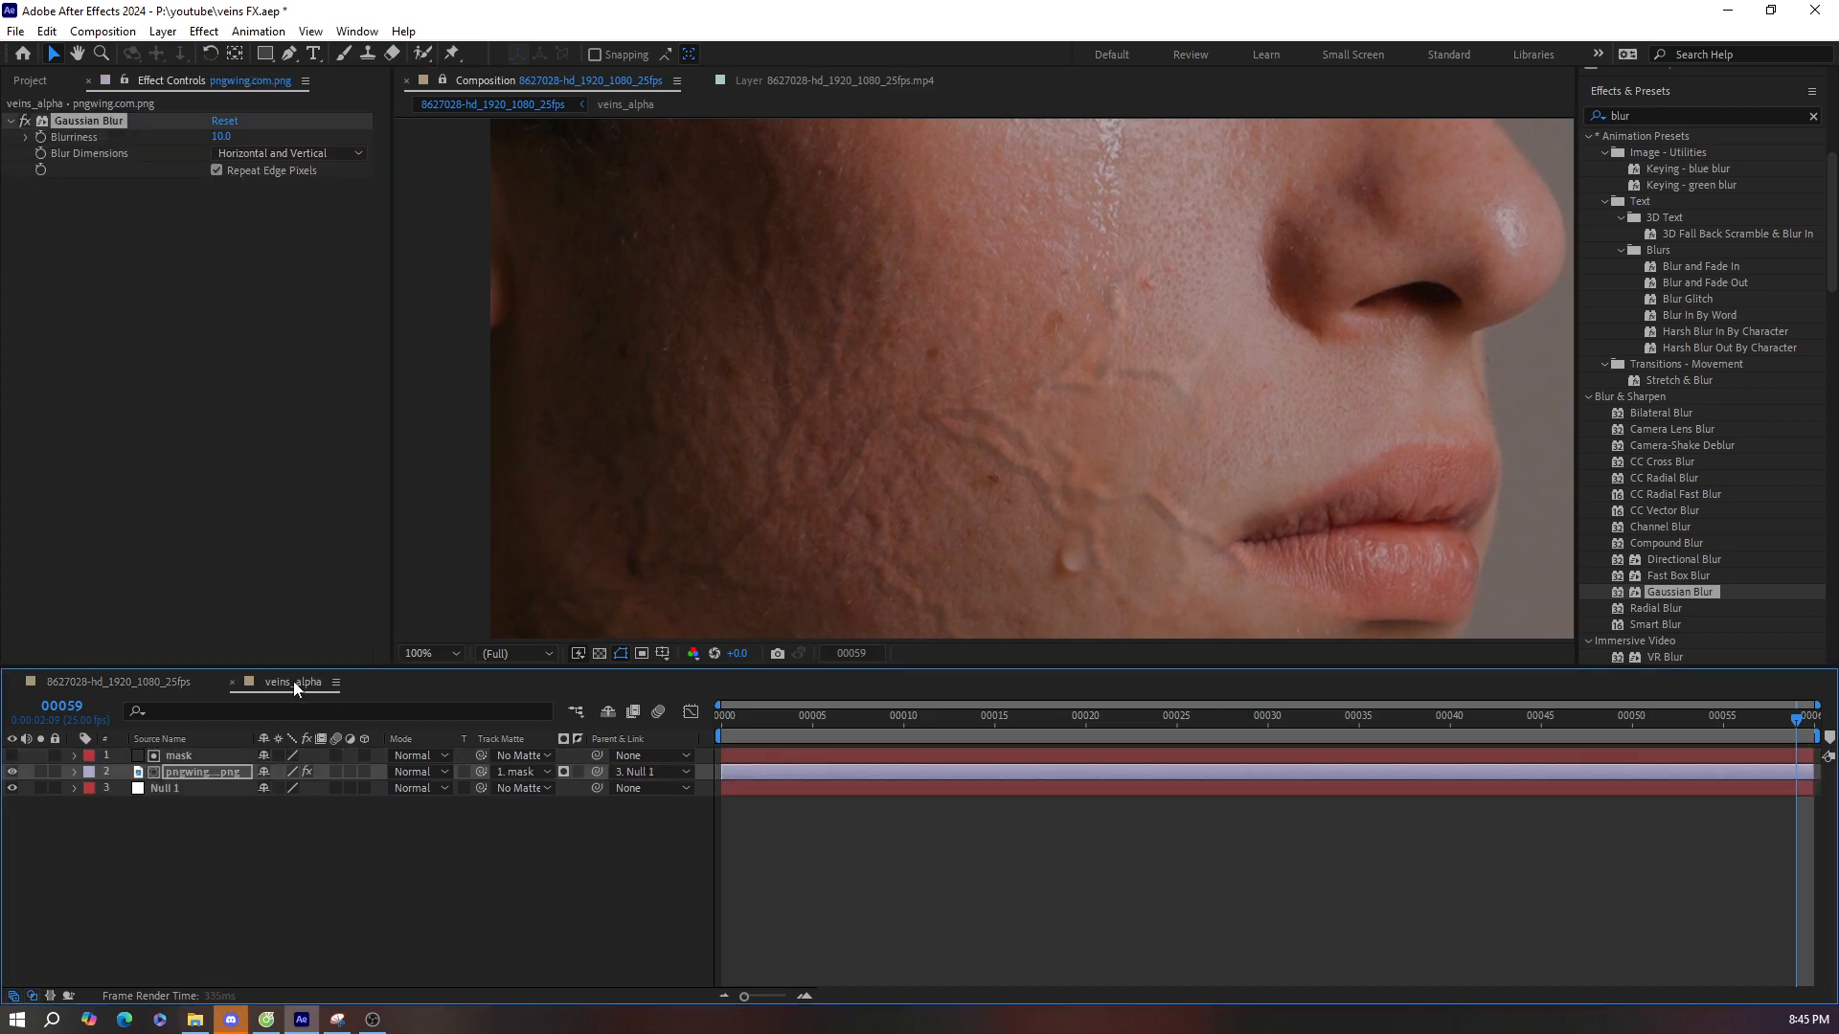
pyautogui.click(140, 680)
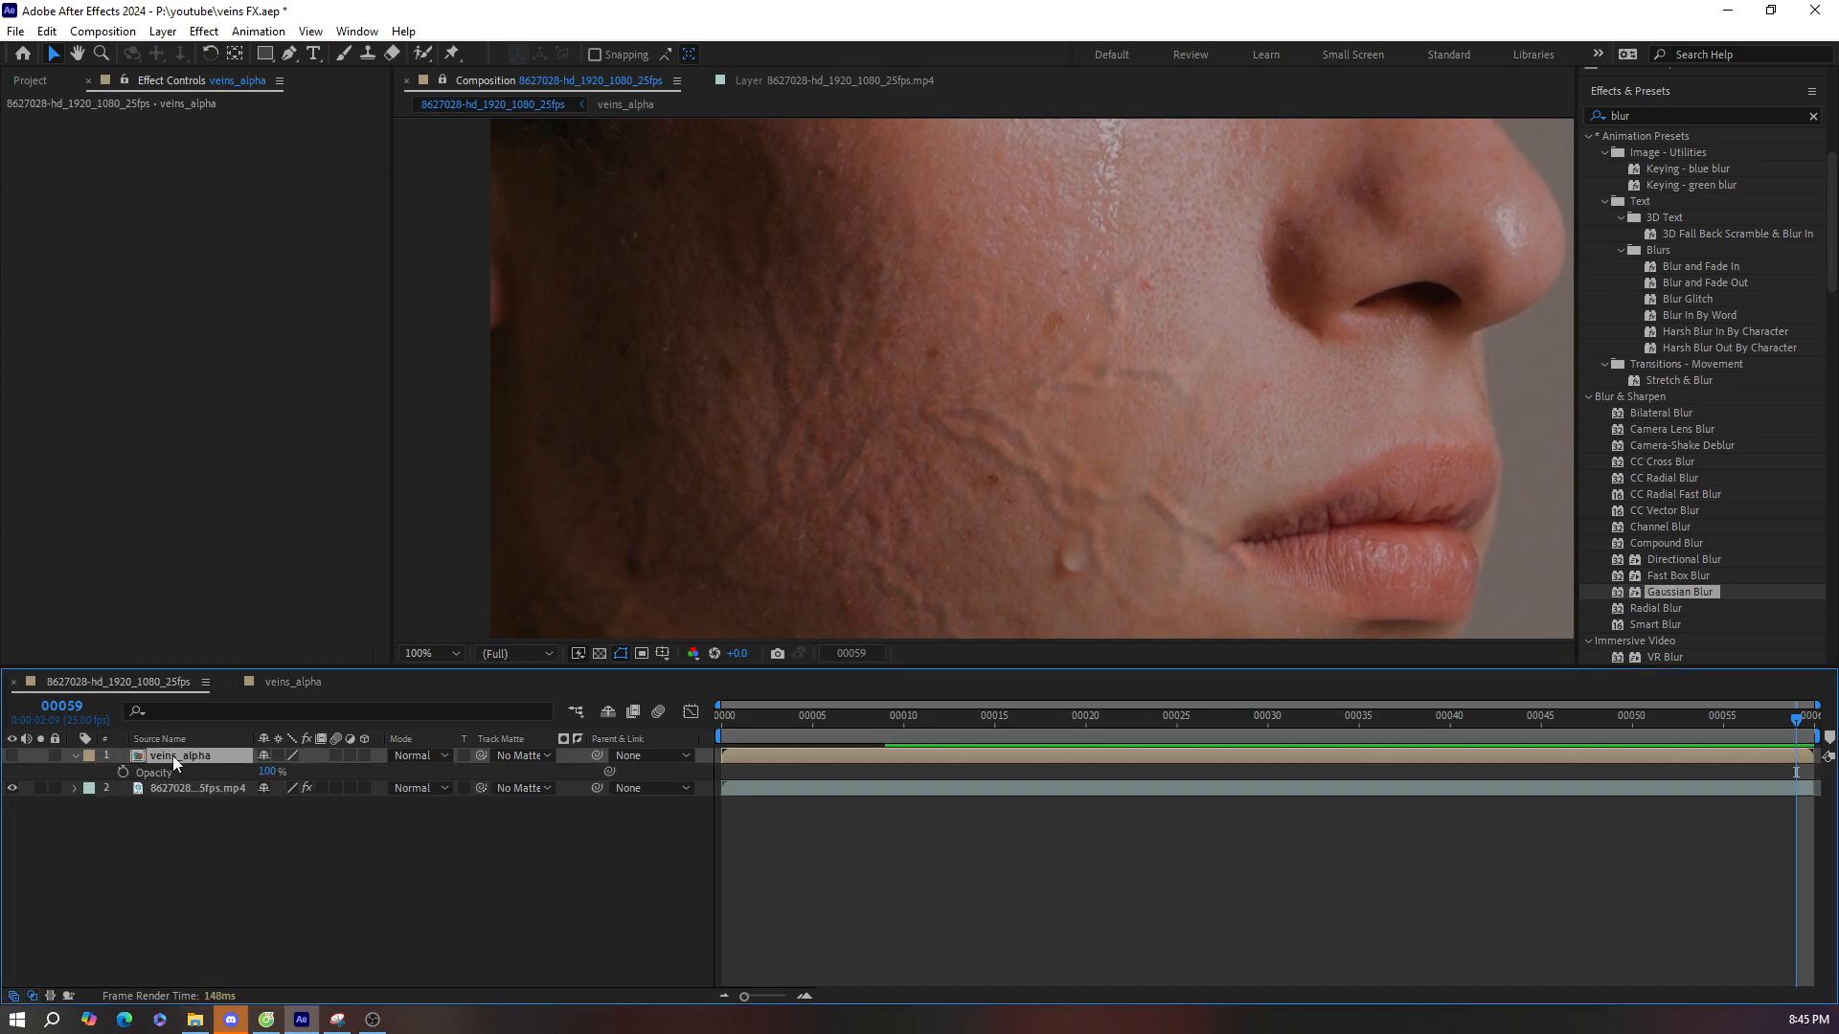
pyautogui.doubleClick(172, 756)
pyautogui.scroll(-4, 957, 232)
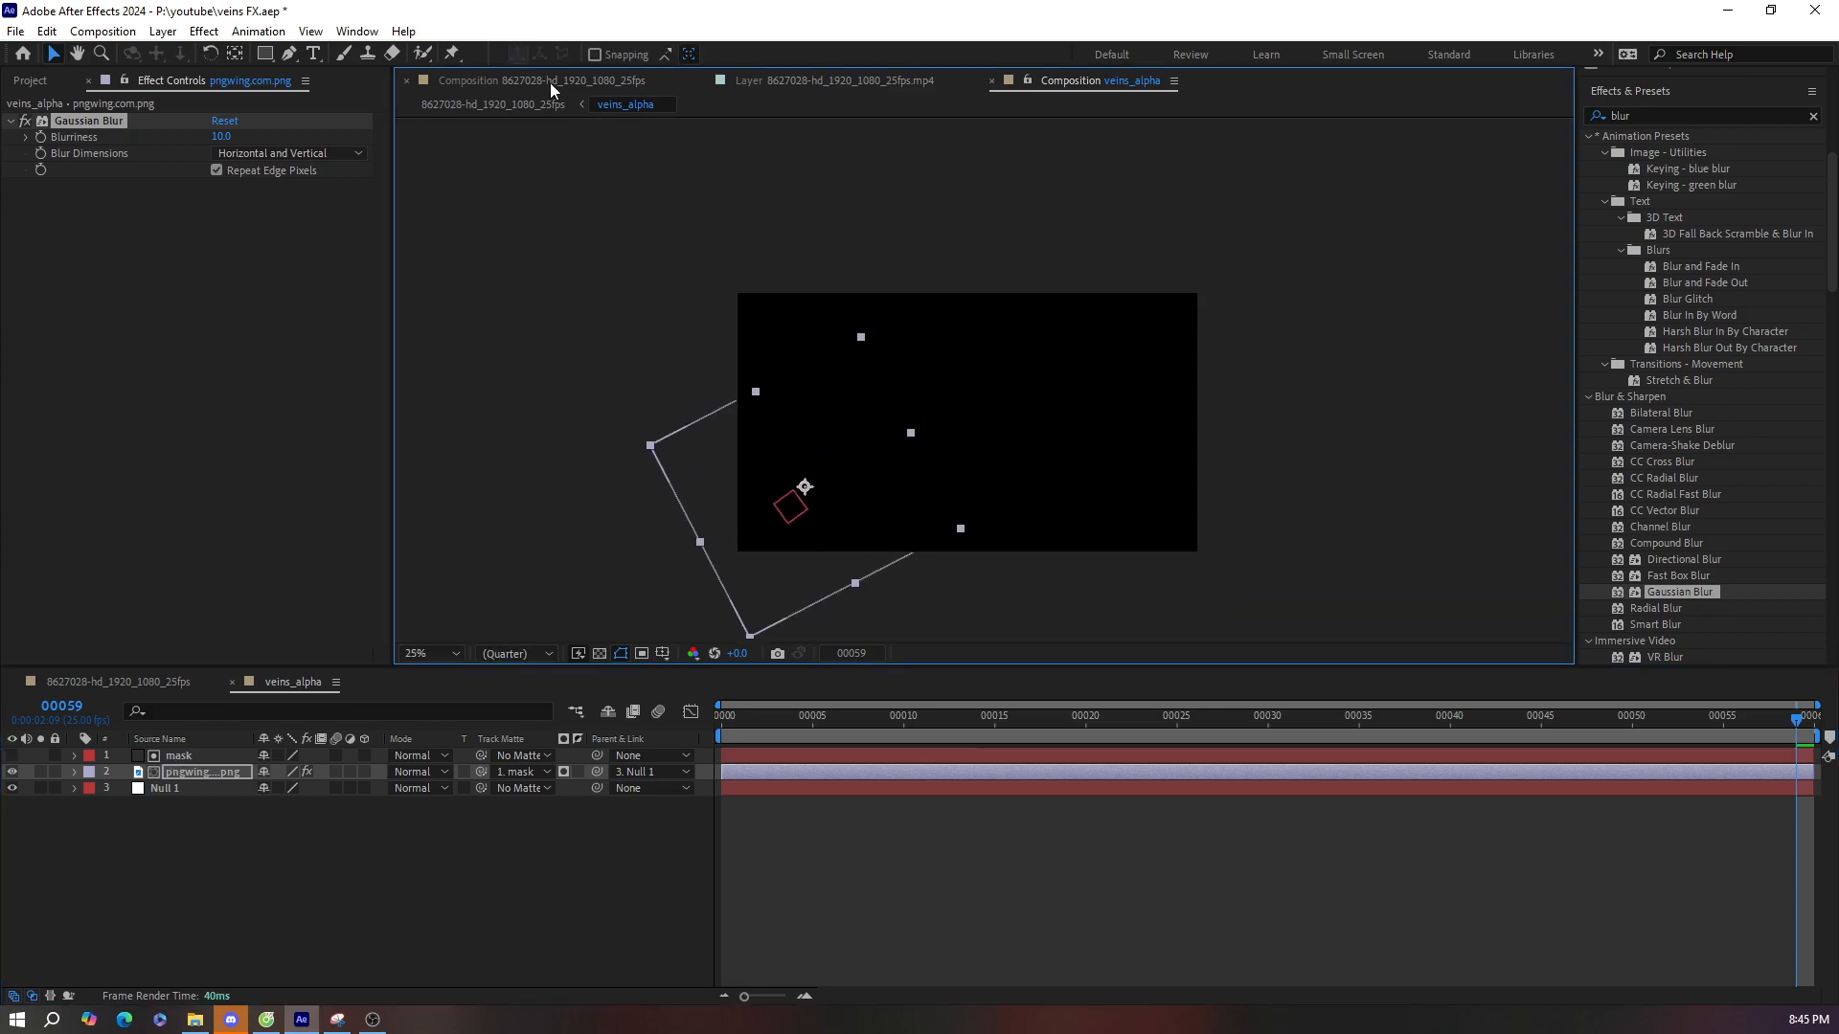
pyautogui.moveTo(1066, 88); pyautogui.dragTo(1561, 246)
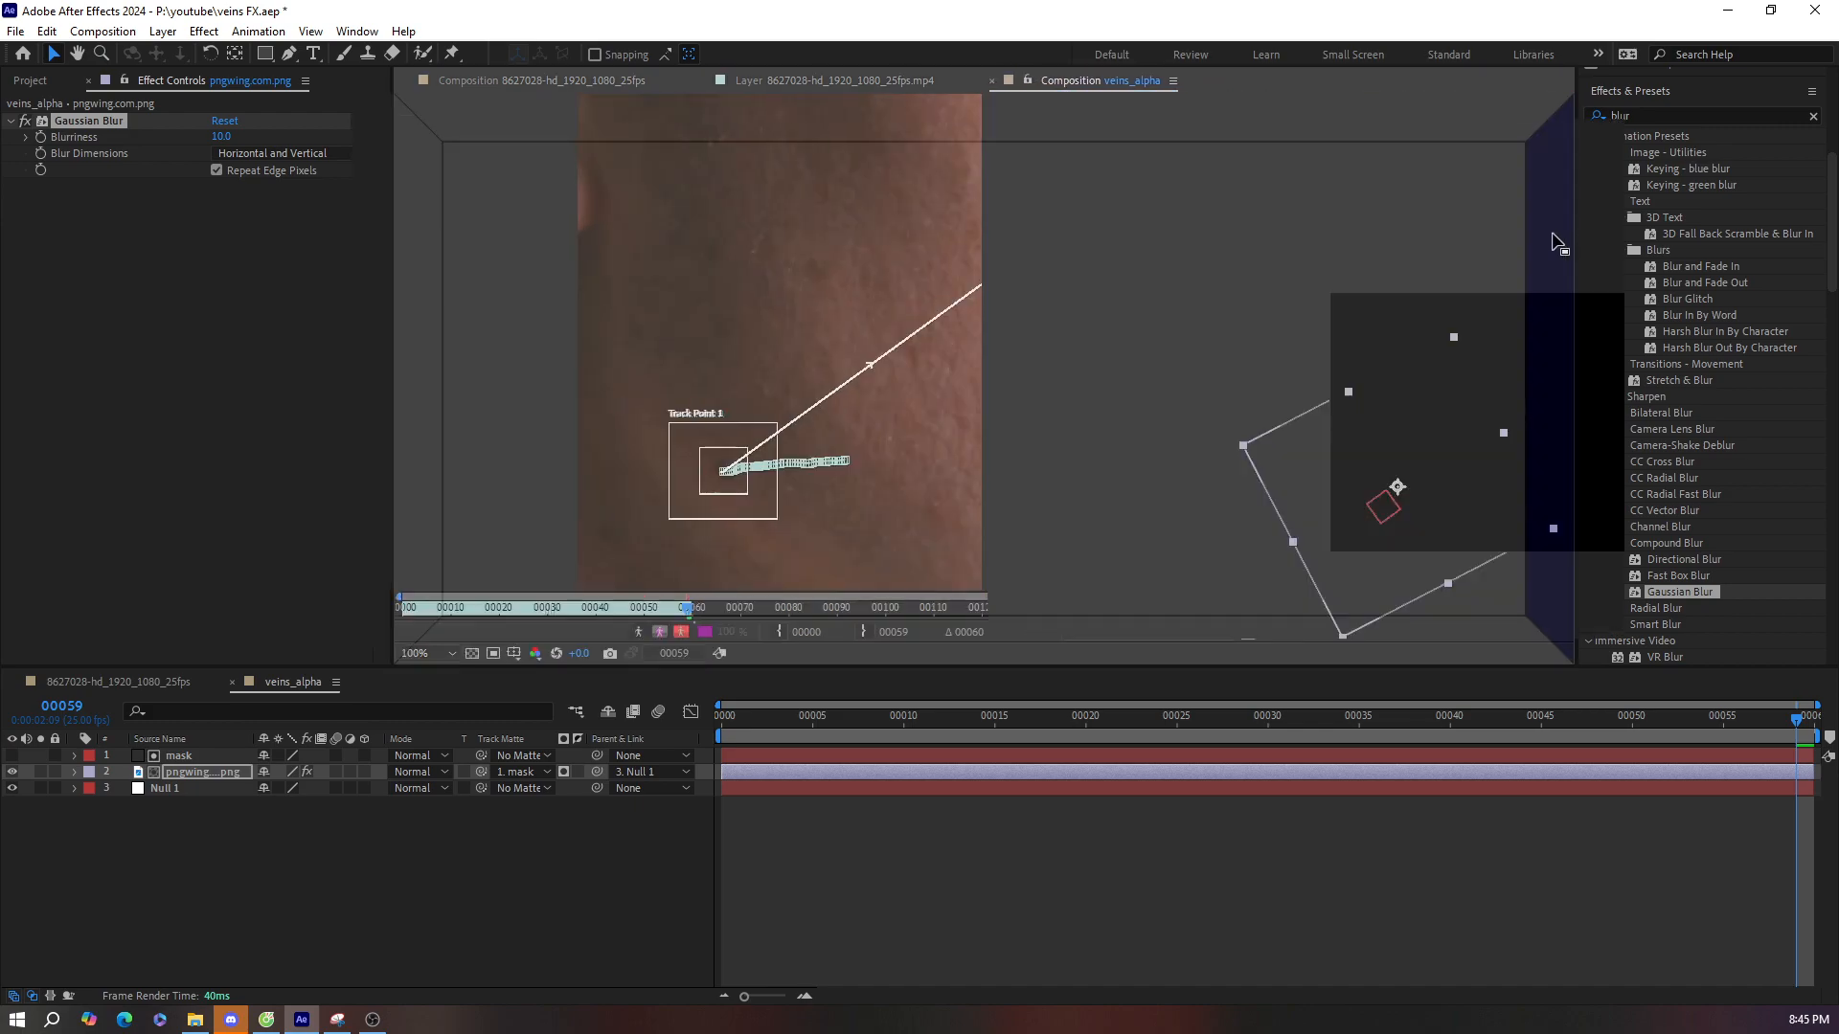
# Step: Display the Alpha channel of the veins_alpha composition in its viewer
pyautogui.scroll(-1, 1238, 301)
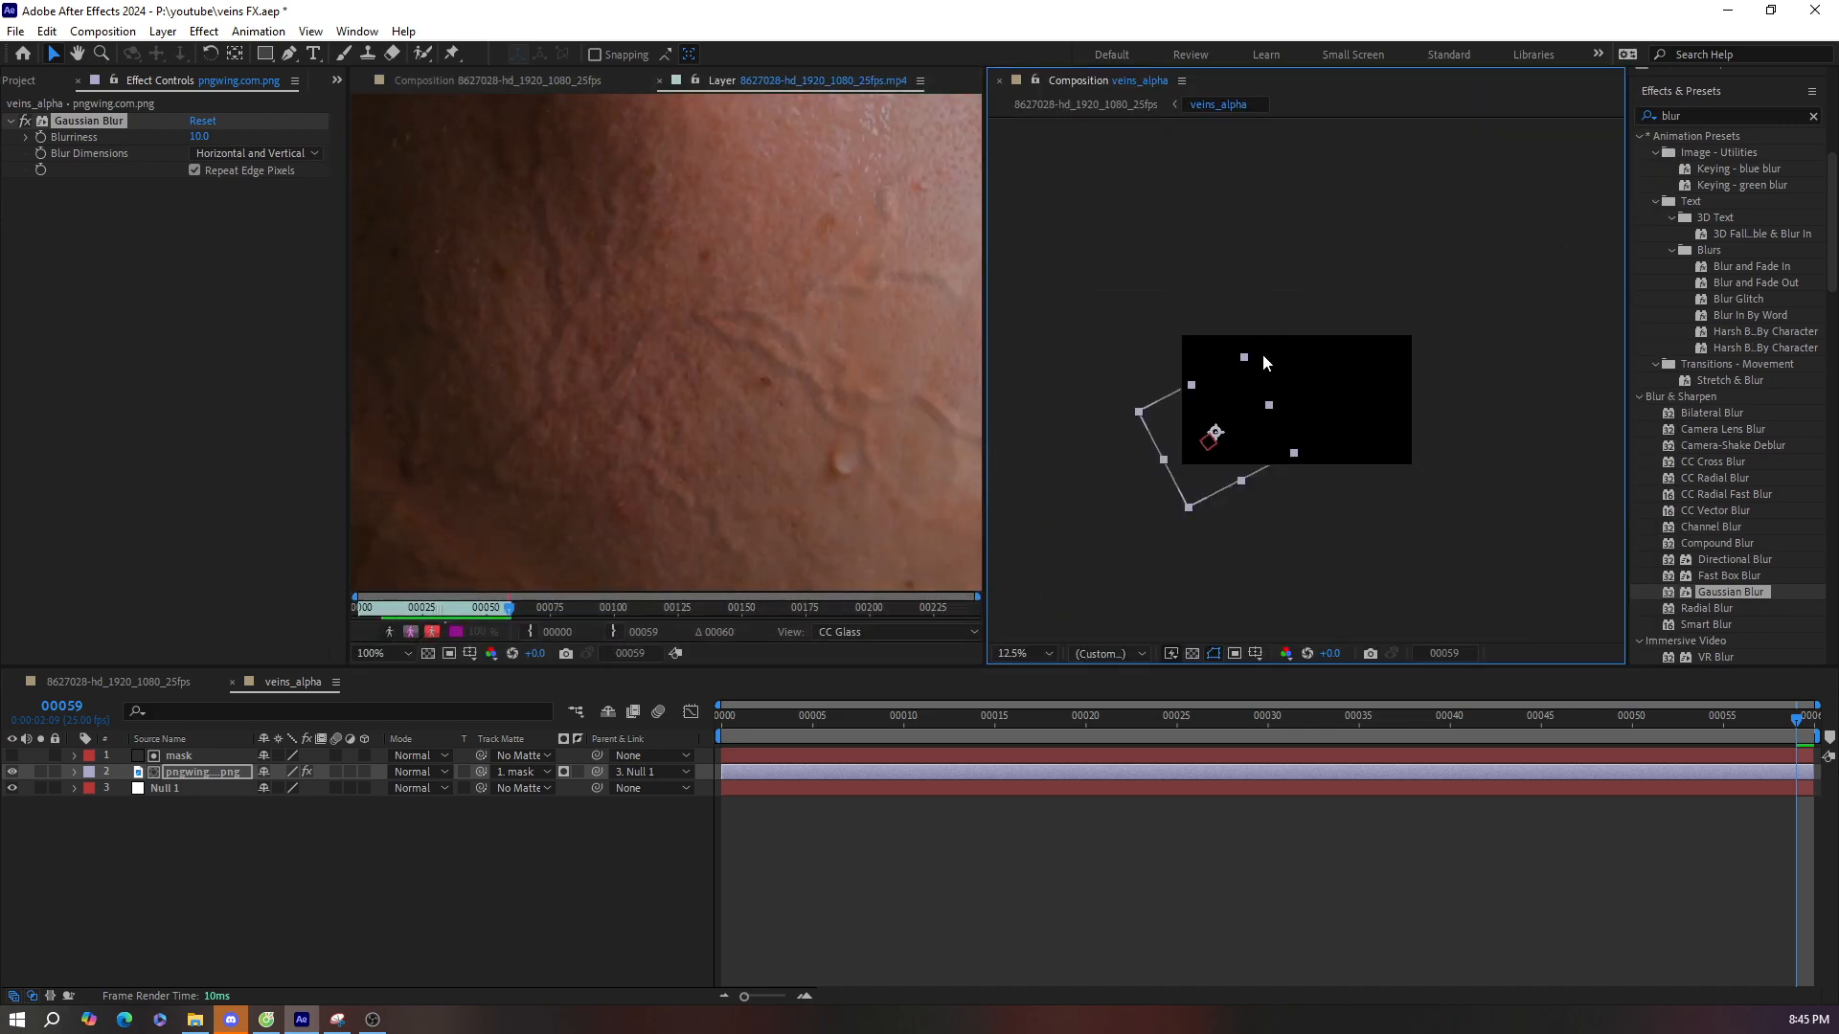
pyautogui.scroll(1, 1262, 360)
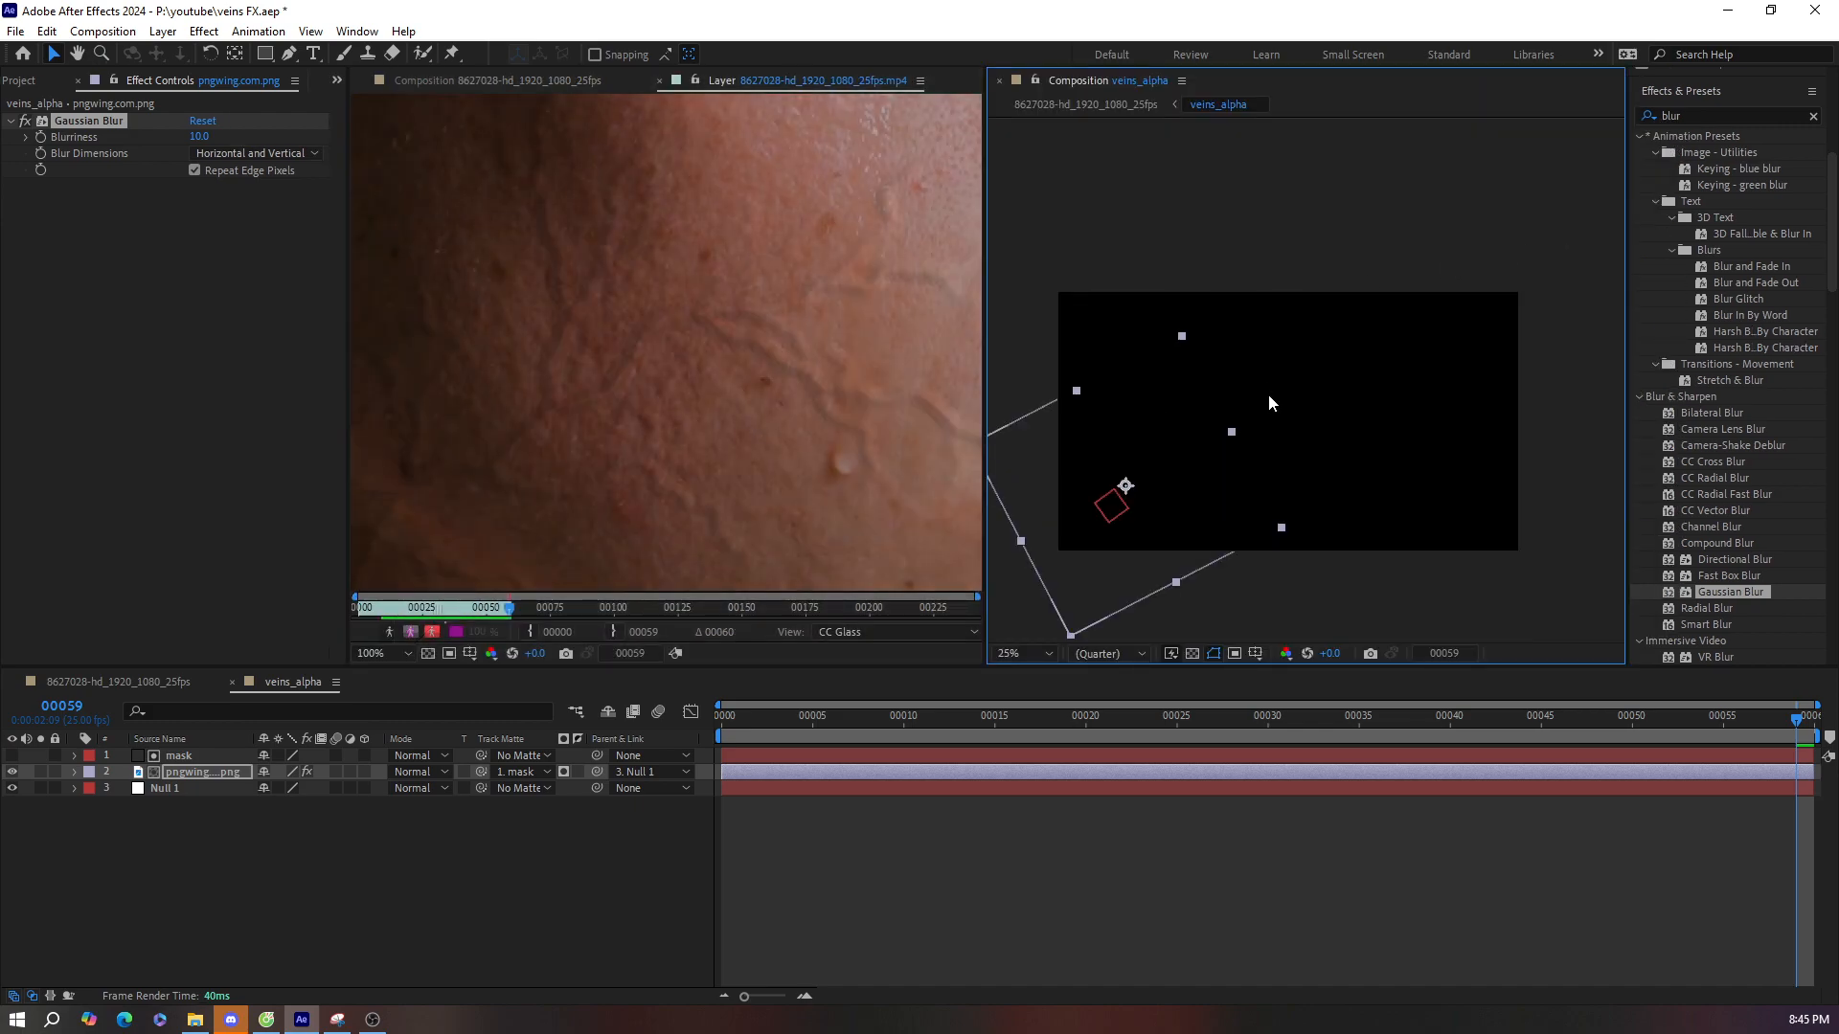
pyautogui.click(1285, 654)
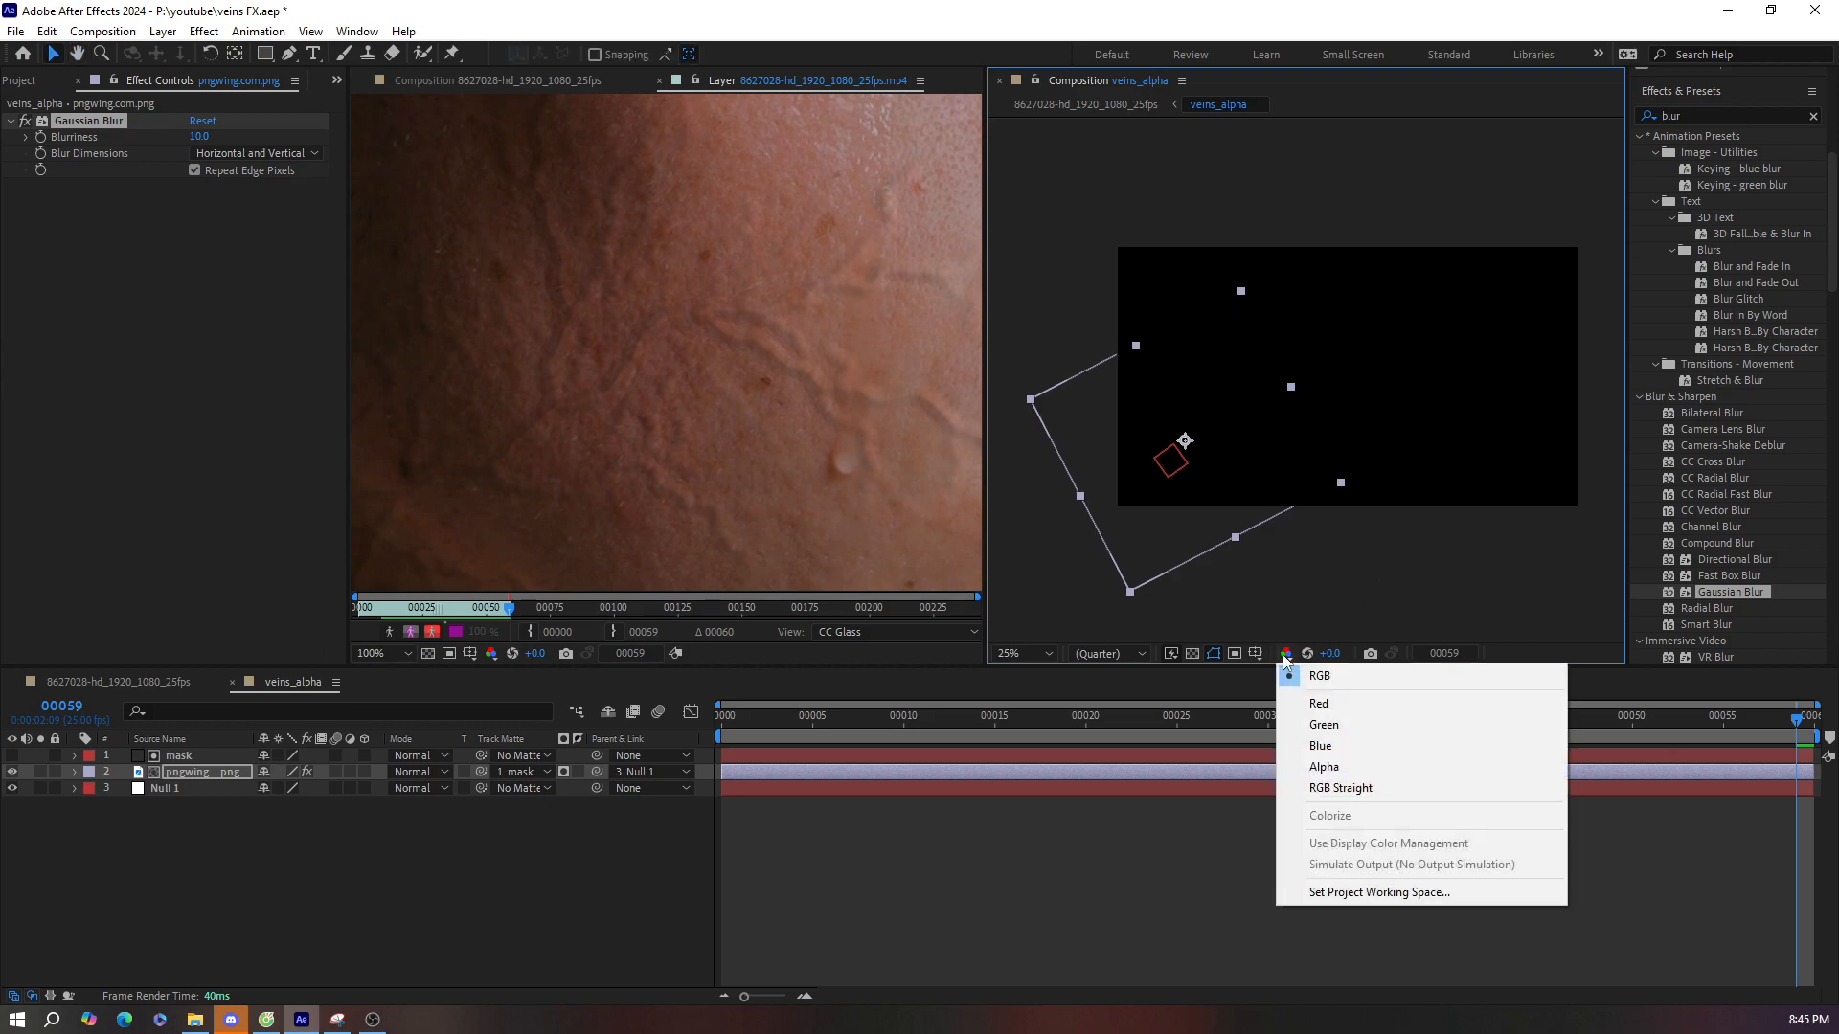
pyautogui.click(1326, 769)
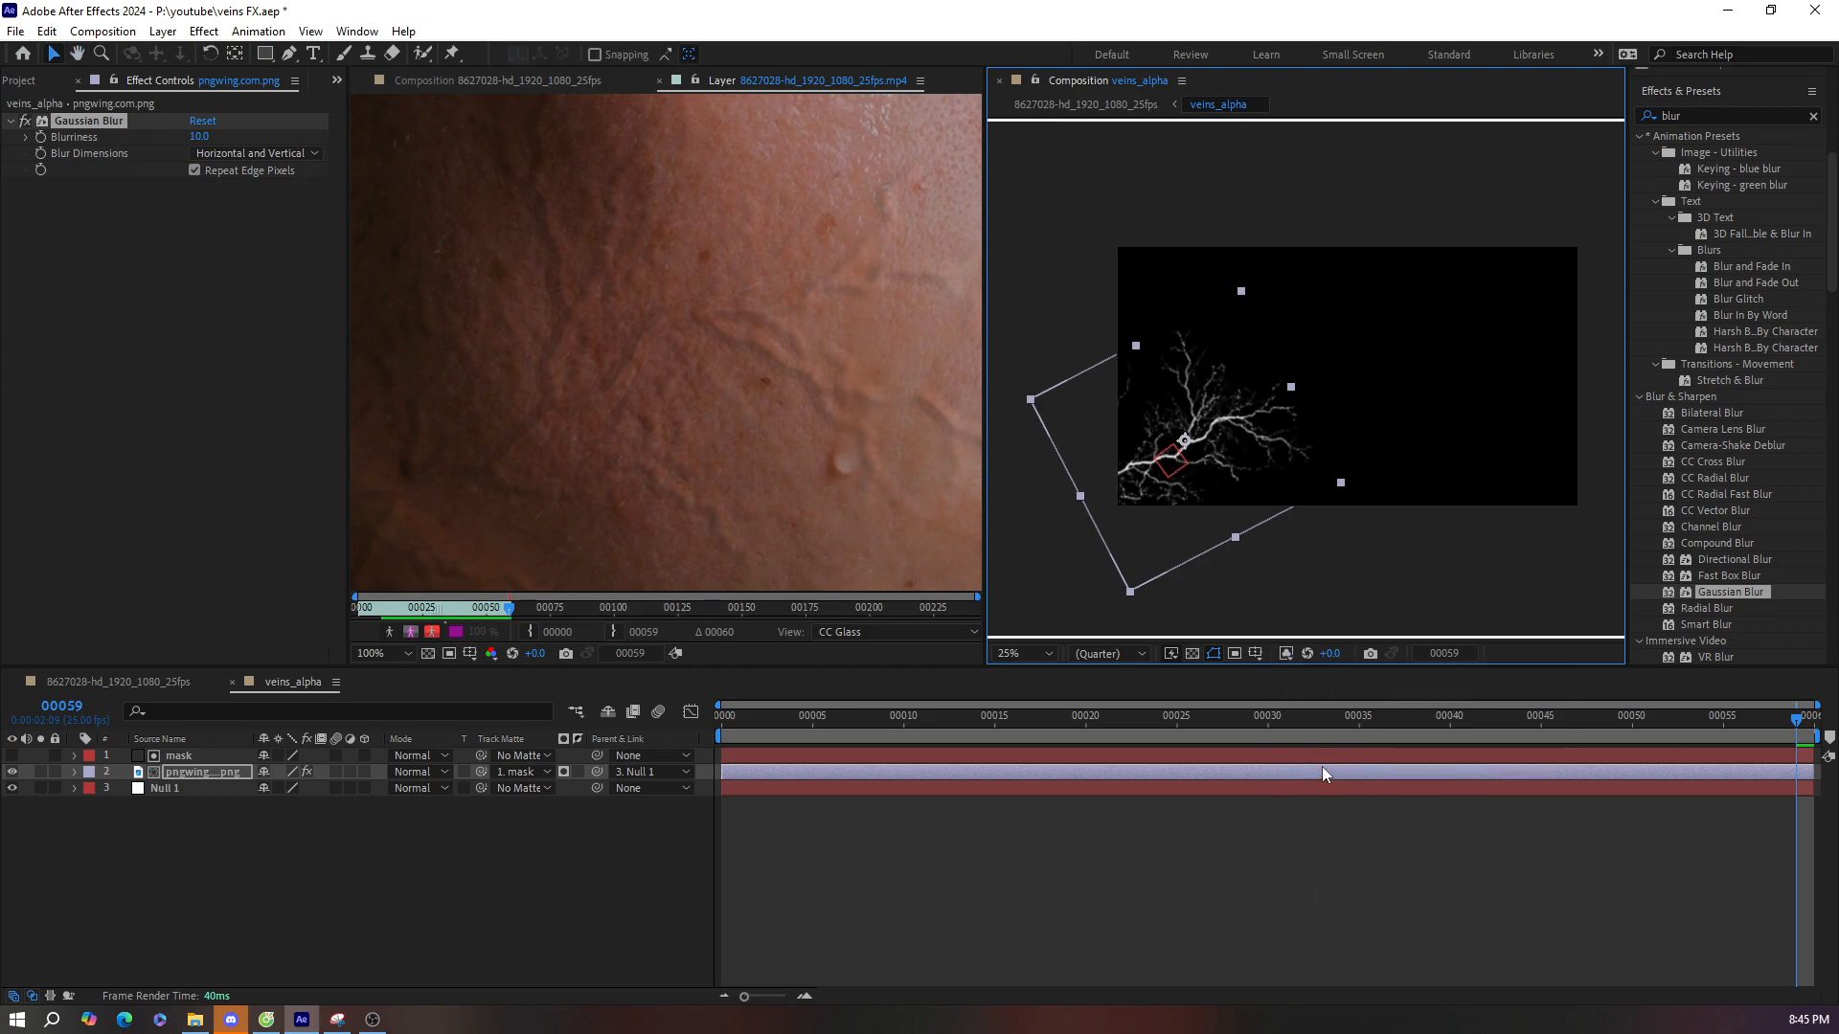
# Step: Set the Gaussian Blur Blurriness on the pngwing.com.png layer to 15 and check the veins on the footage
pyautogui.click(204, 137)
pyautogui.write('15')
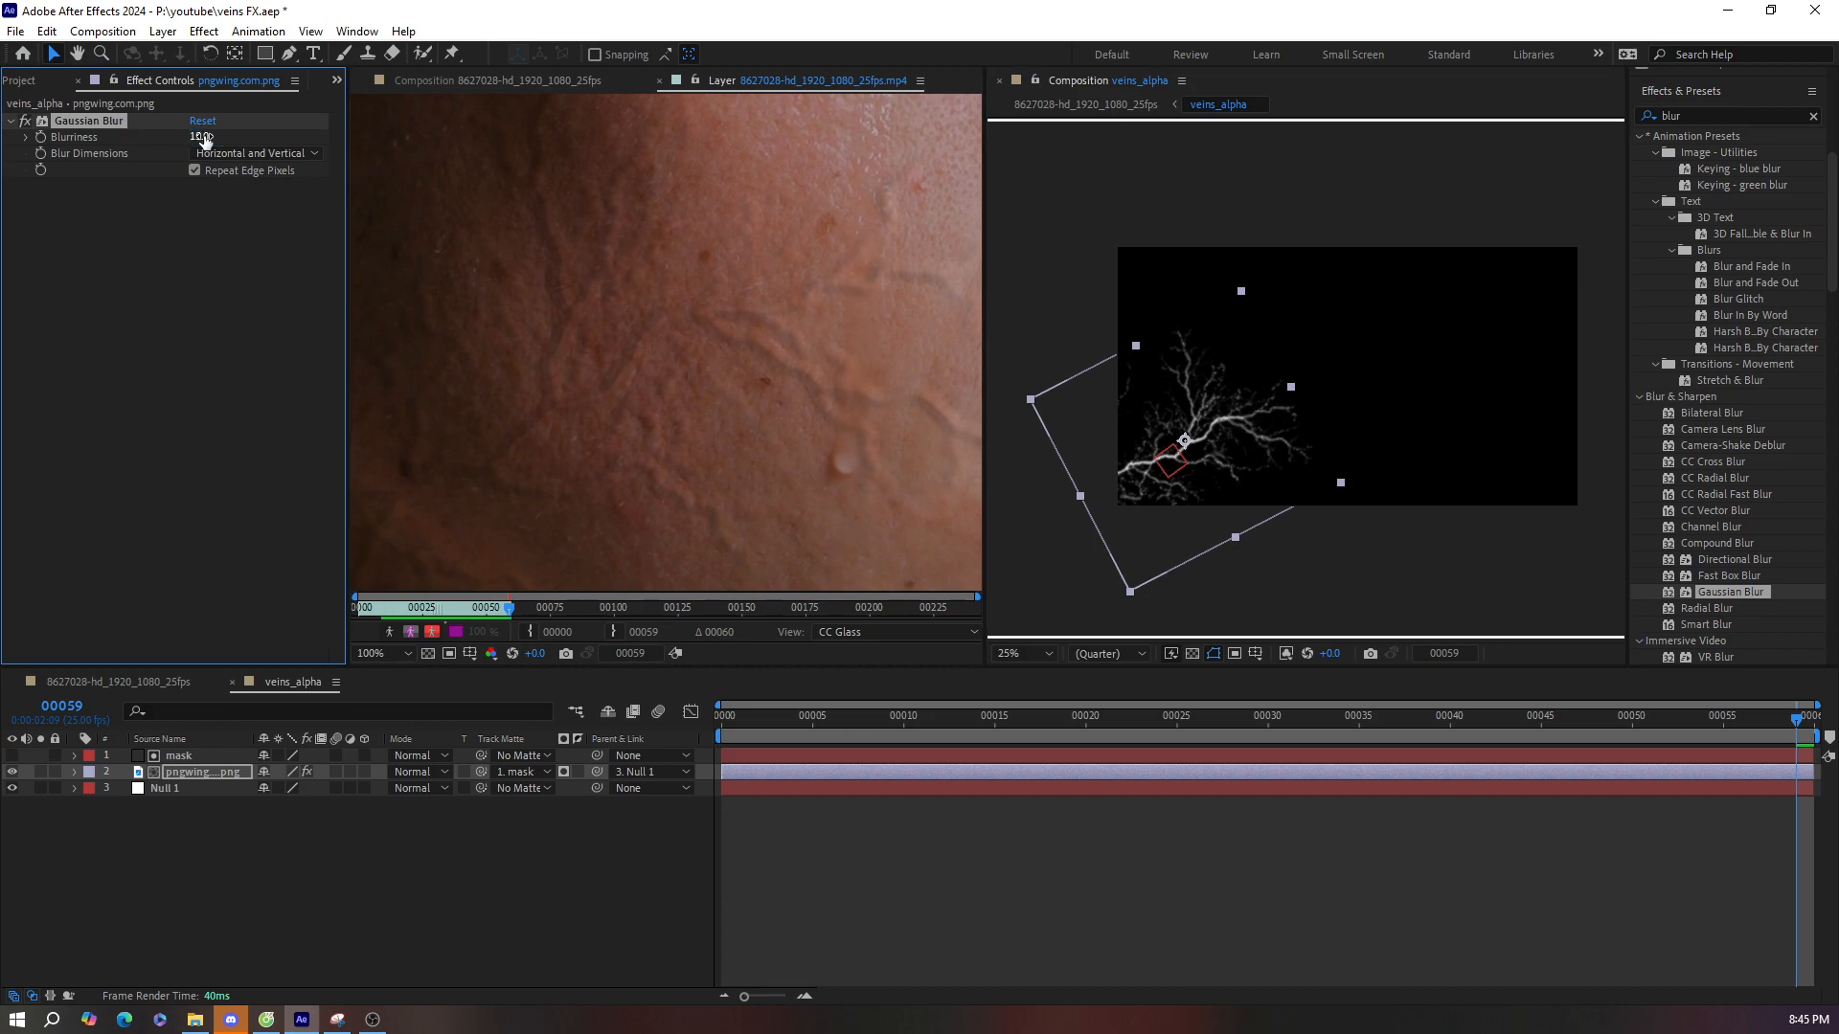
pyautogui.press('Return')
pyautogui.scroll(1, 650, 387)
pyautogui.moveTo(648, 385); pyautogui.dragTo(699, 408)
pyautogui.scroll(-1, 760, 377)
pyautogui.press('v')
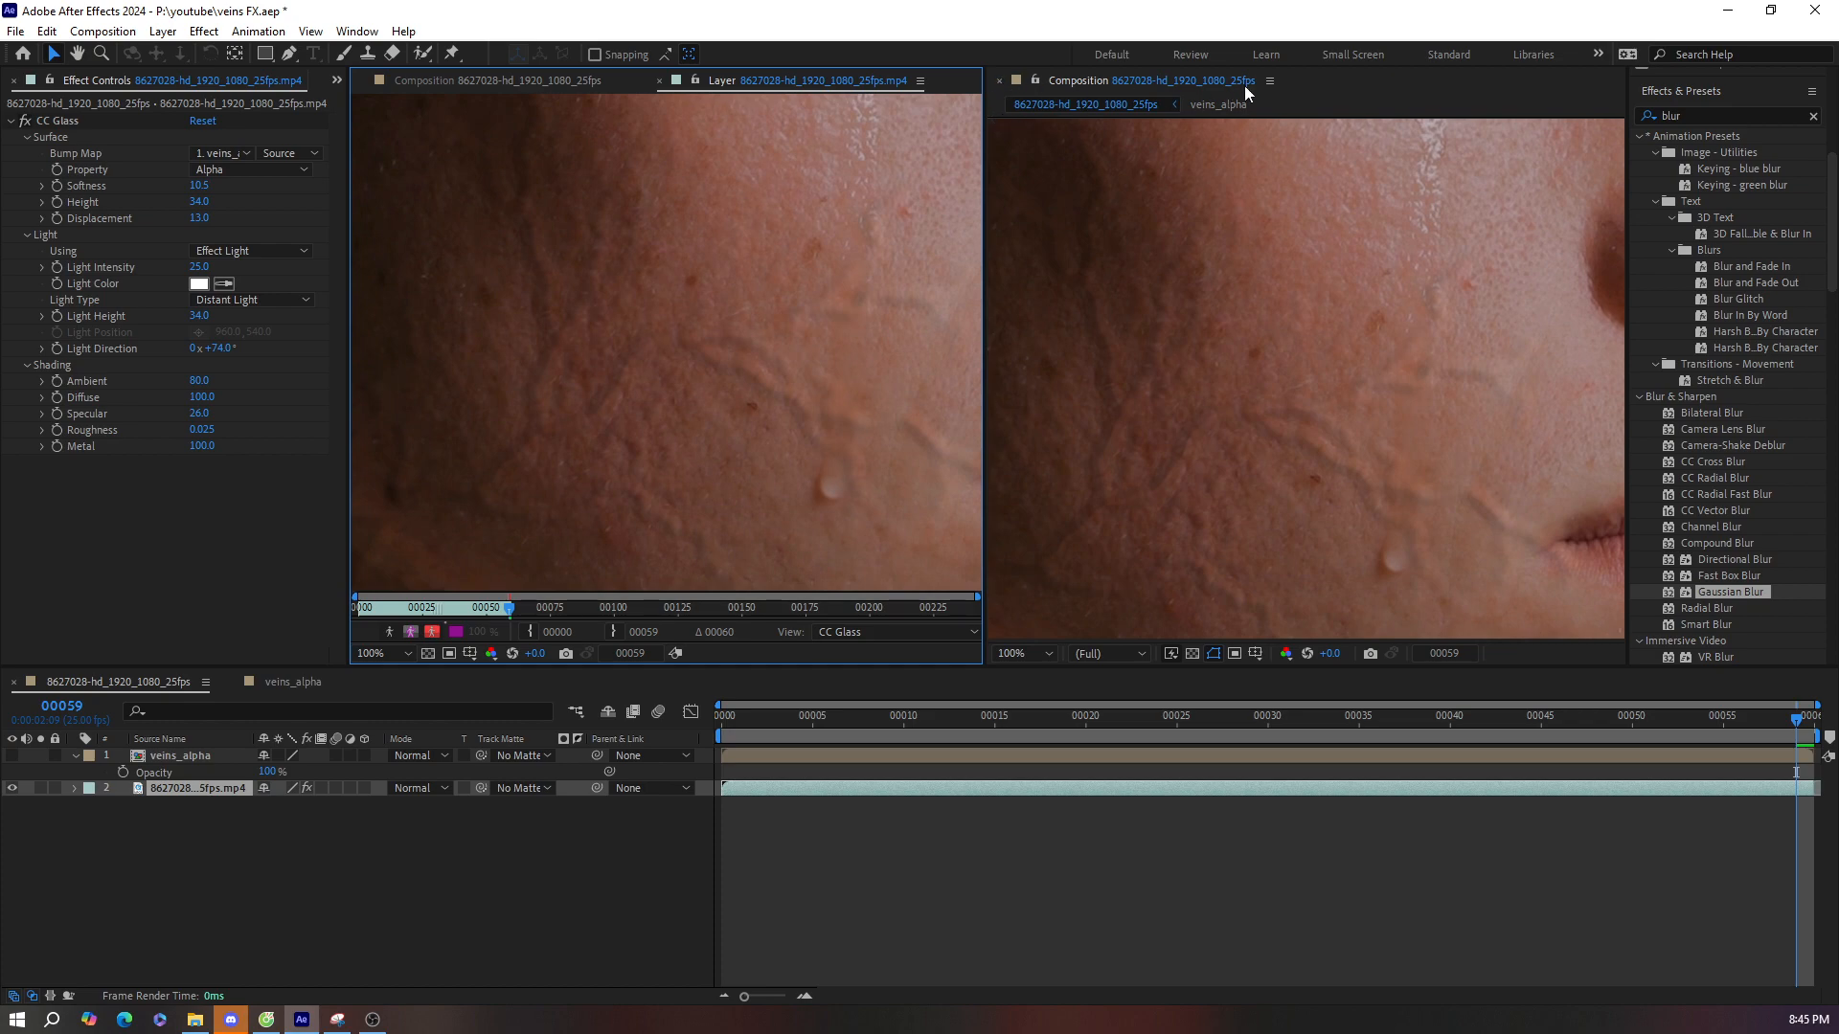
# Step: Close the second composition viewer and check the vein animation in the footage composition's main viewer
pyautogui.click(1001, 81)
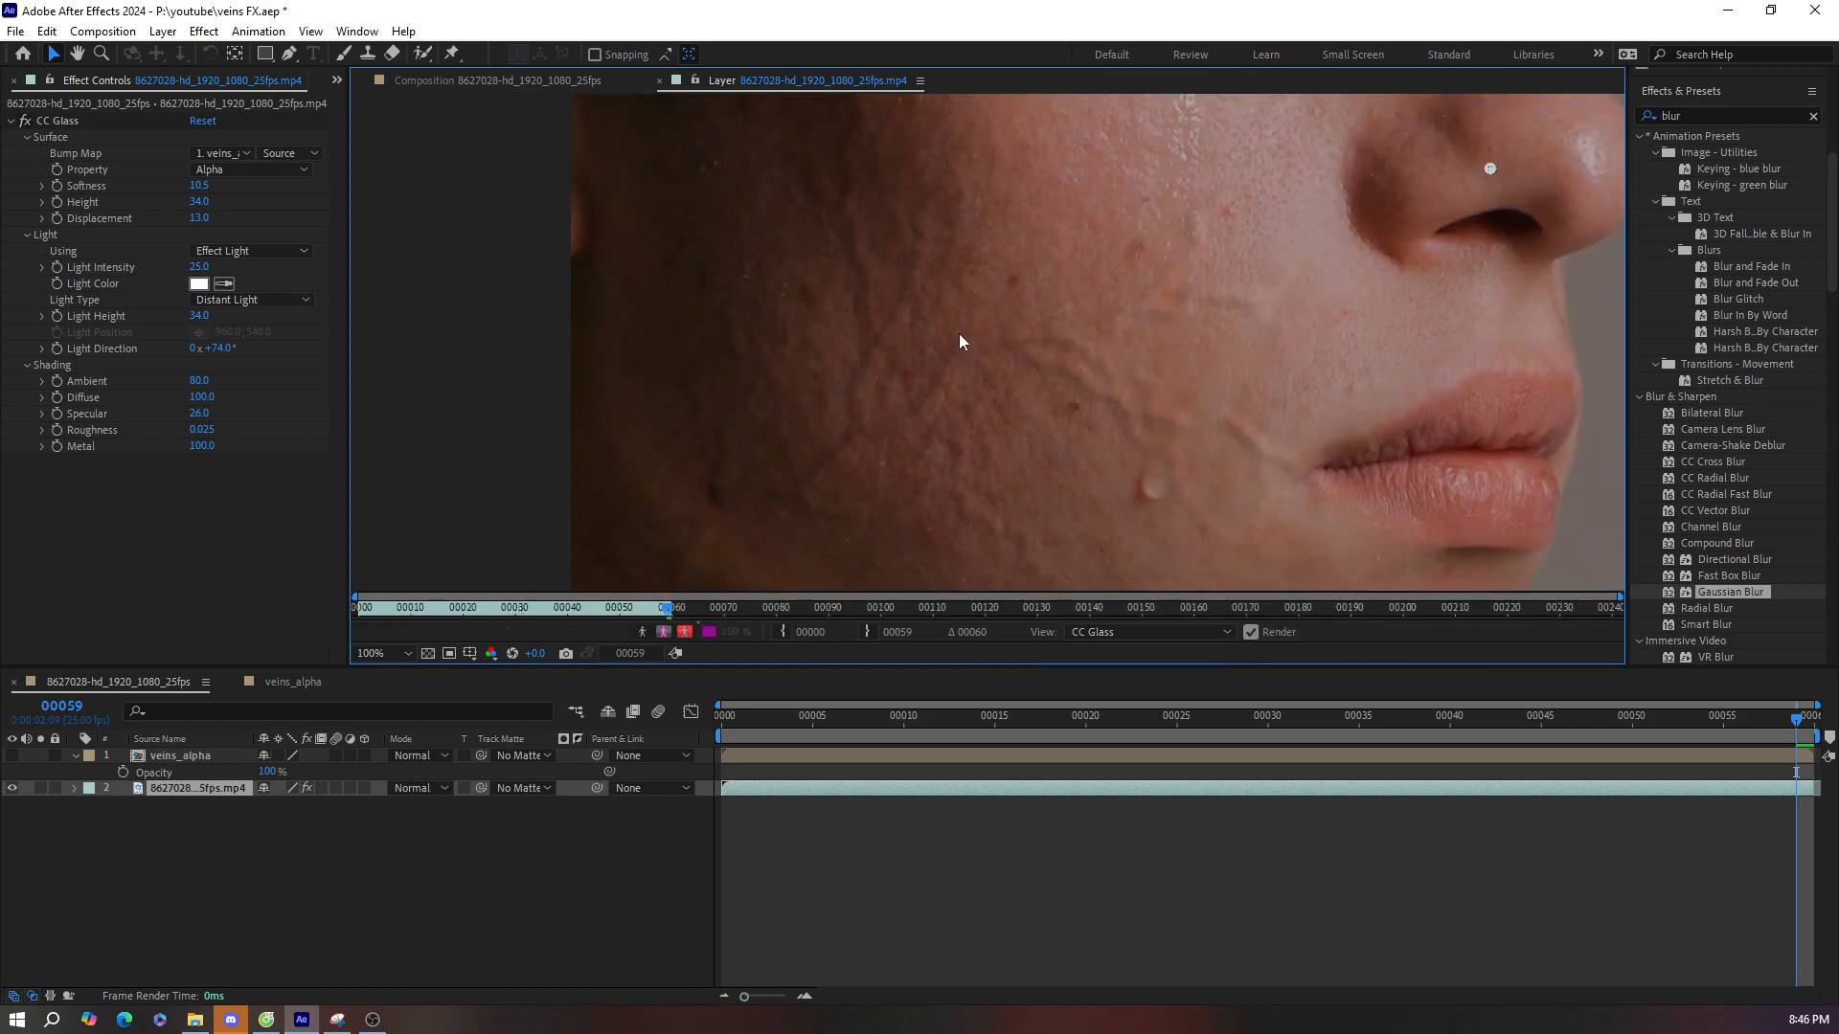
pyautogui.scroll(-2, 960, 341)
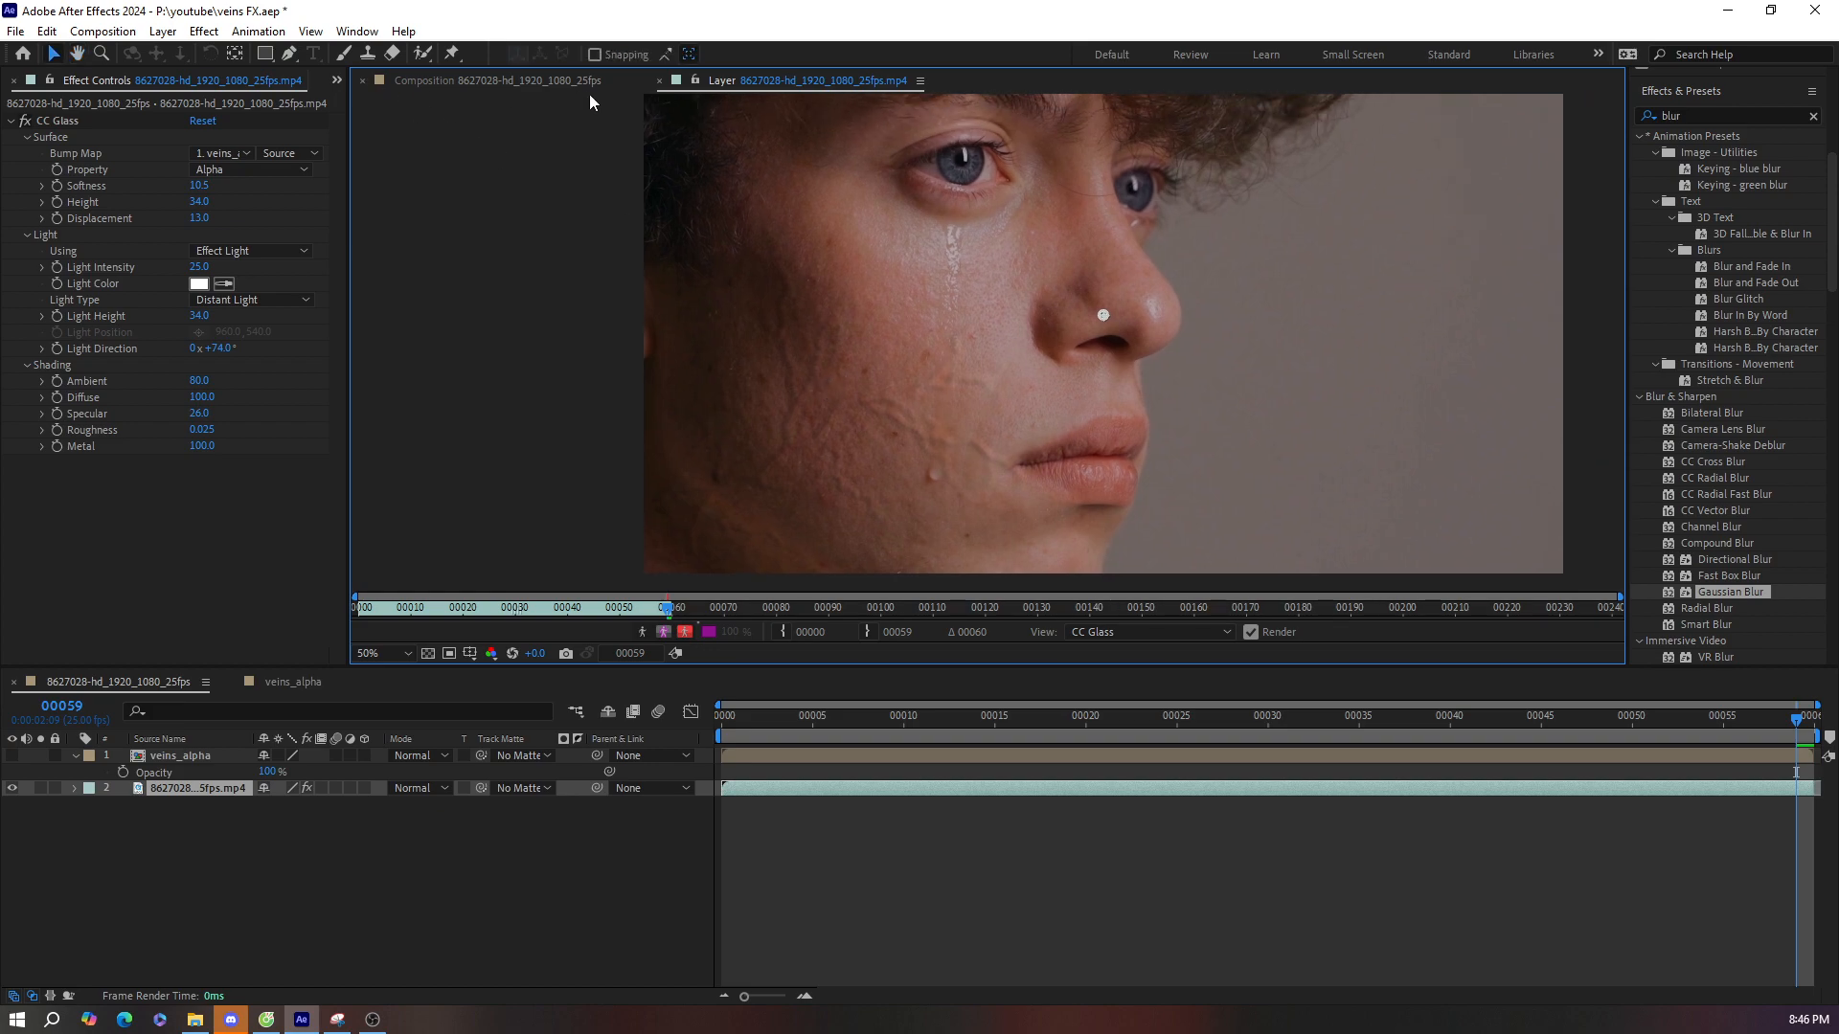
pyautogui.scroll(2, 991, 278)
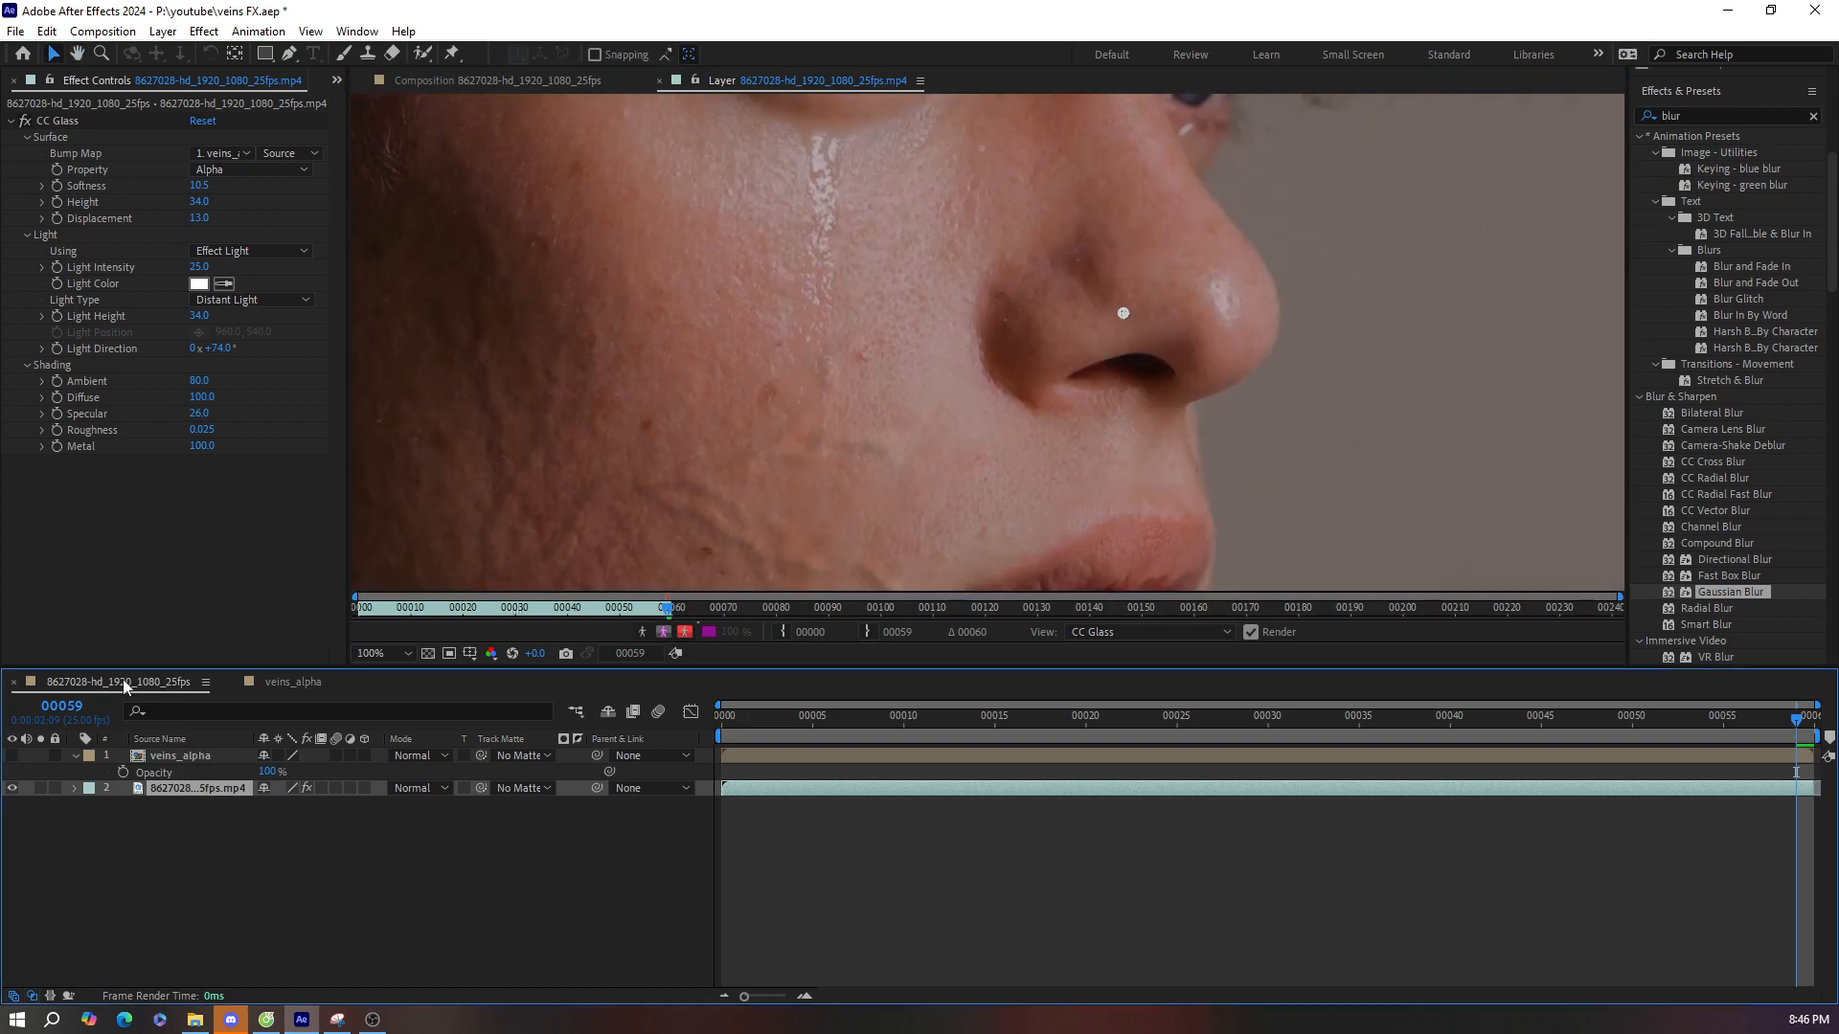
pyautogui.moveTo(915, 381); pyautogui.dragTo(1023, 385)
pyautogui.scroll(-2, 1021, 378)
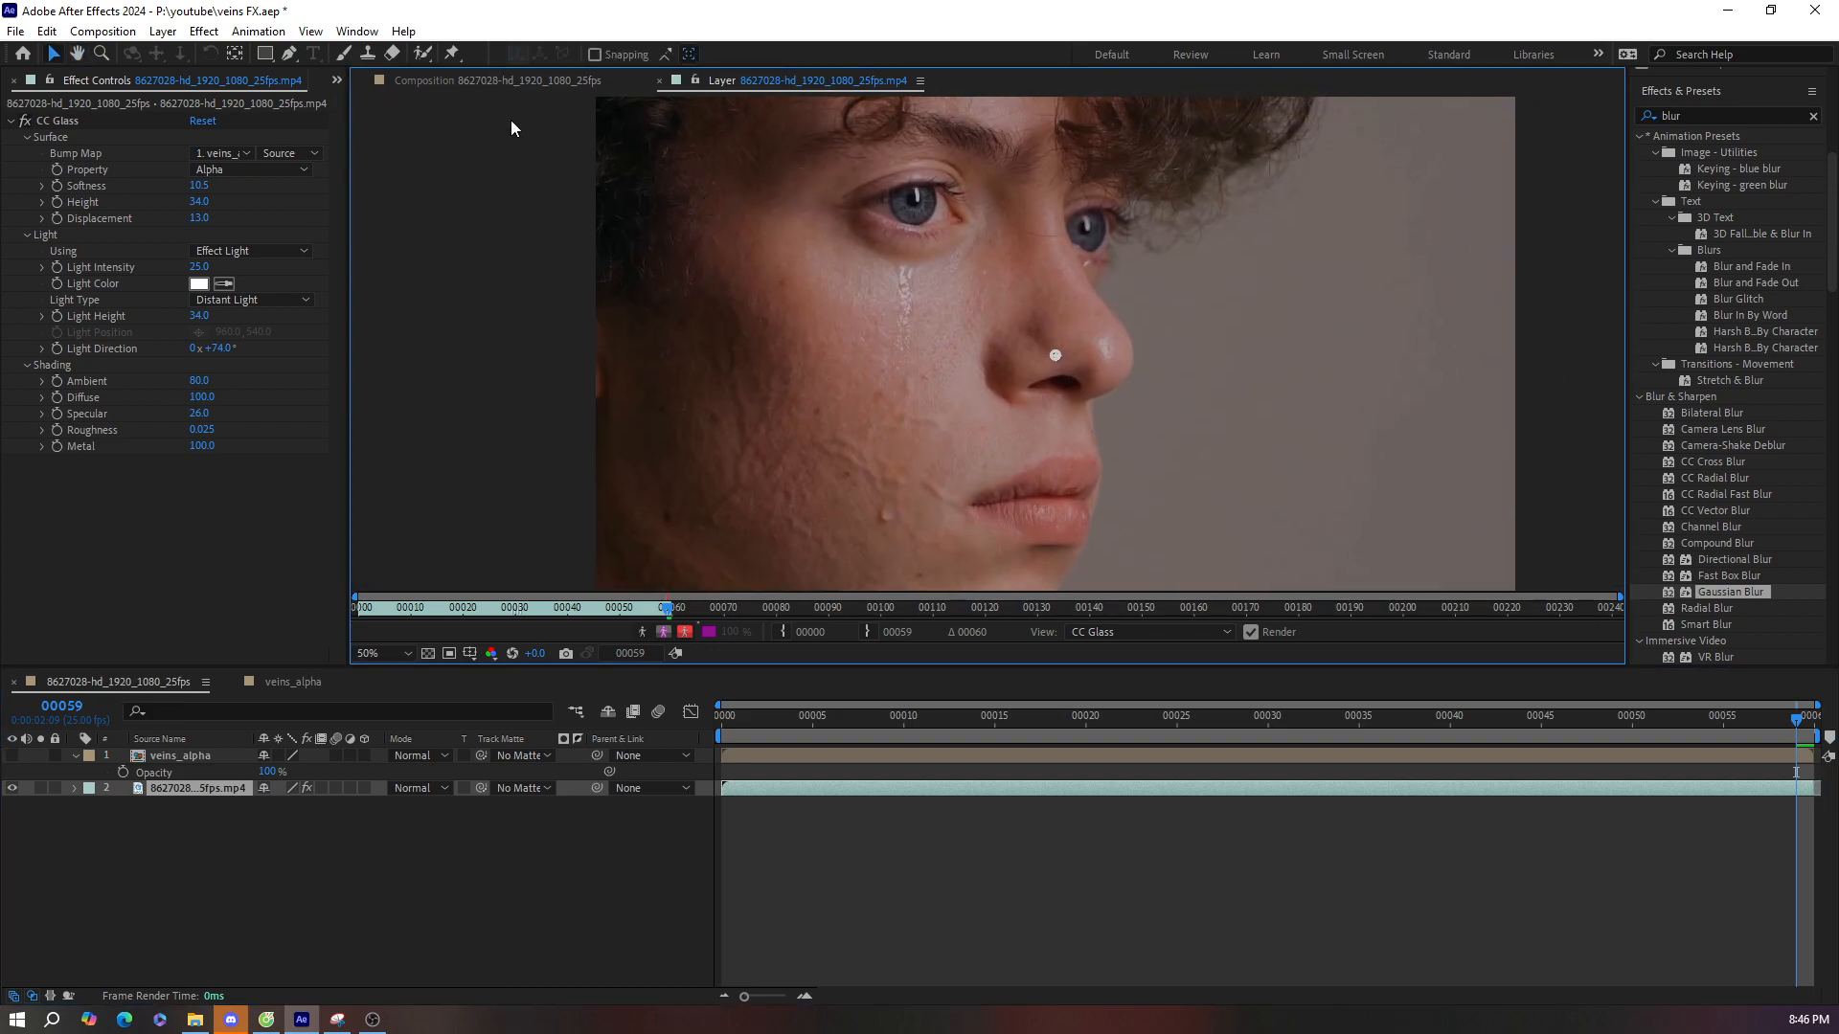
pyautogui.click(460, 80)
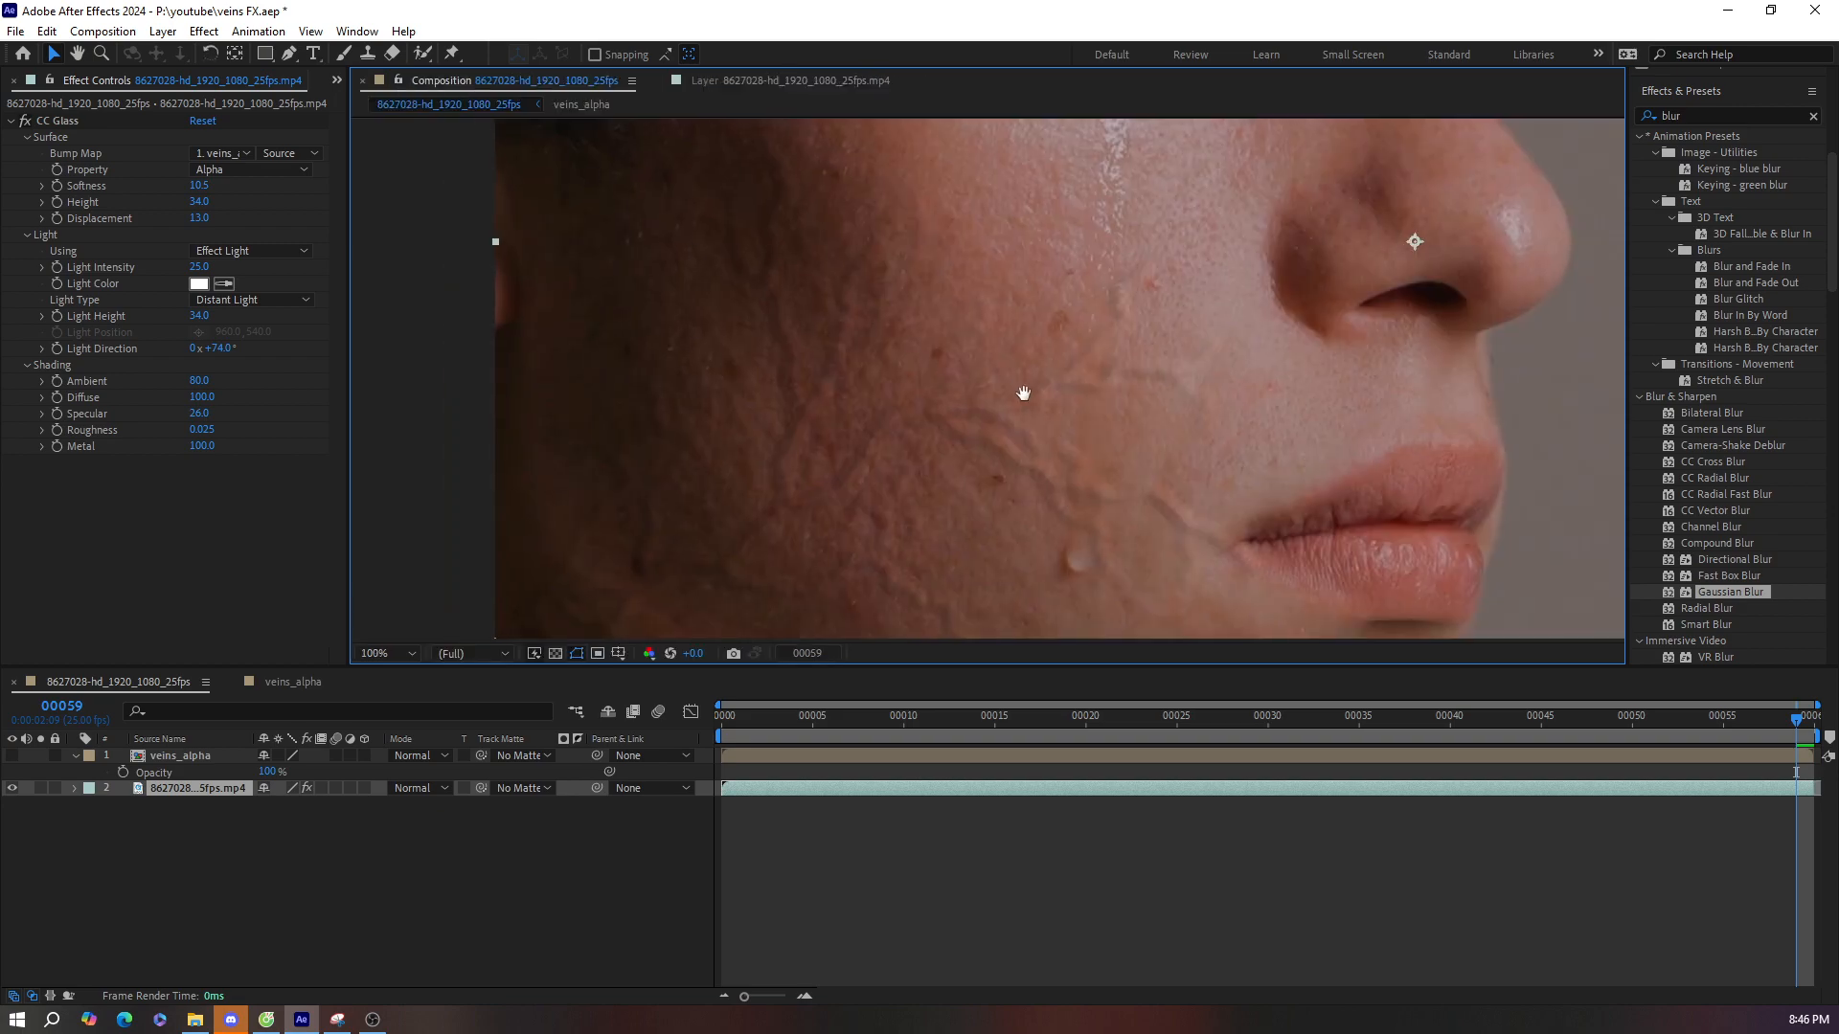
pyautogui.scroll(-2, 1022, 393)
pyautogui.moveTo(1047, 398); pyautogui.dragTo(1002, 405)
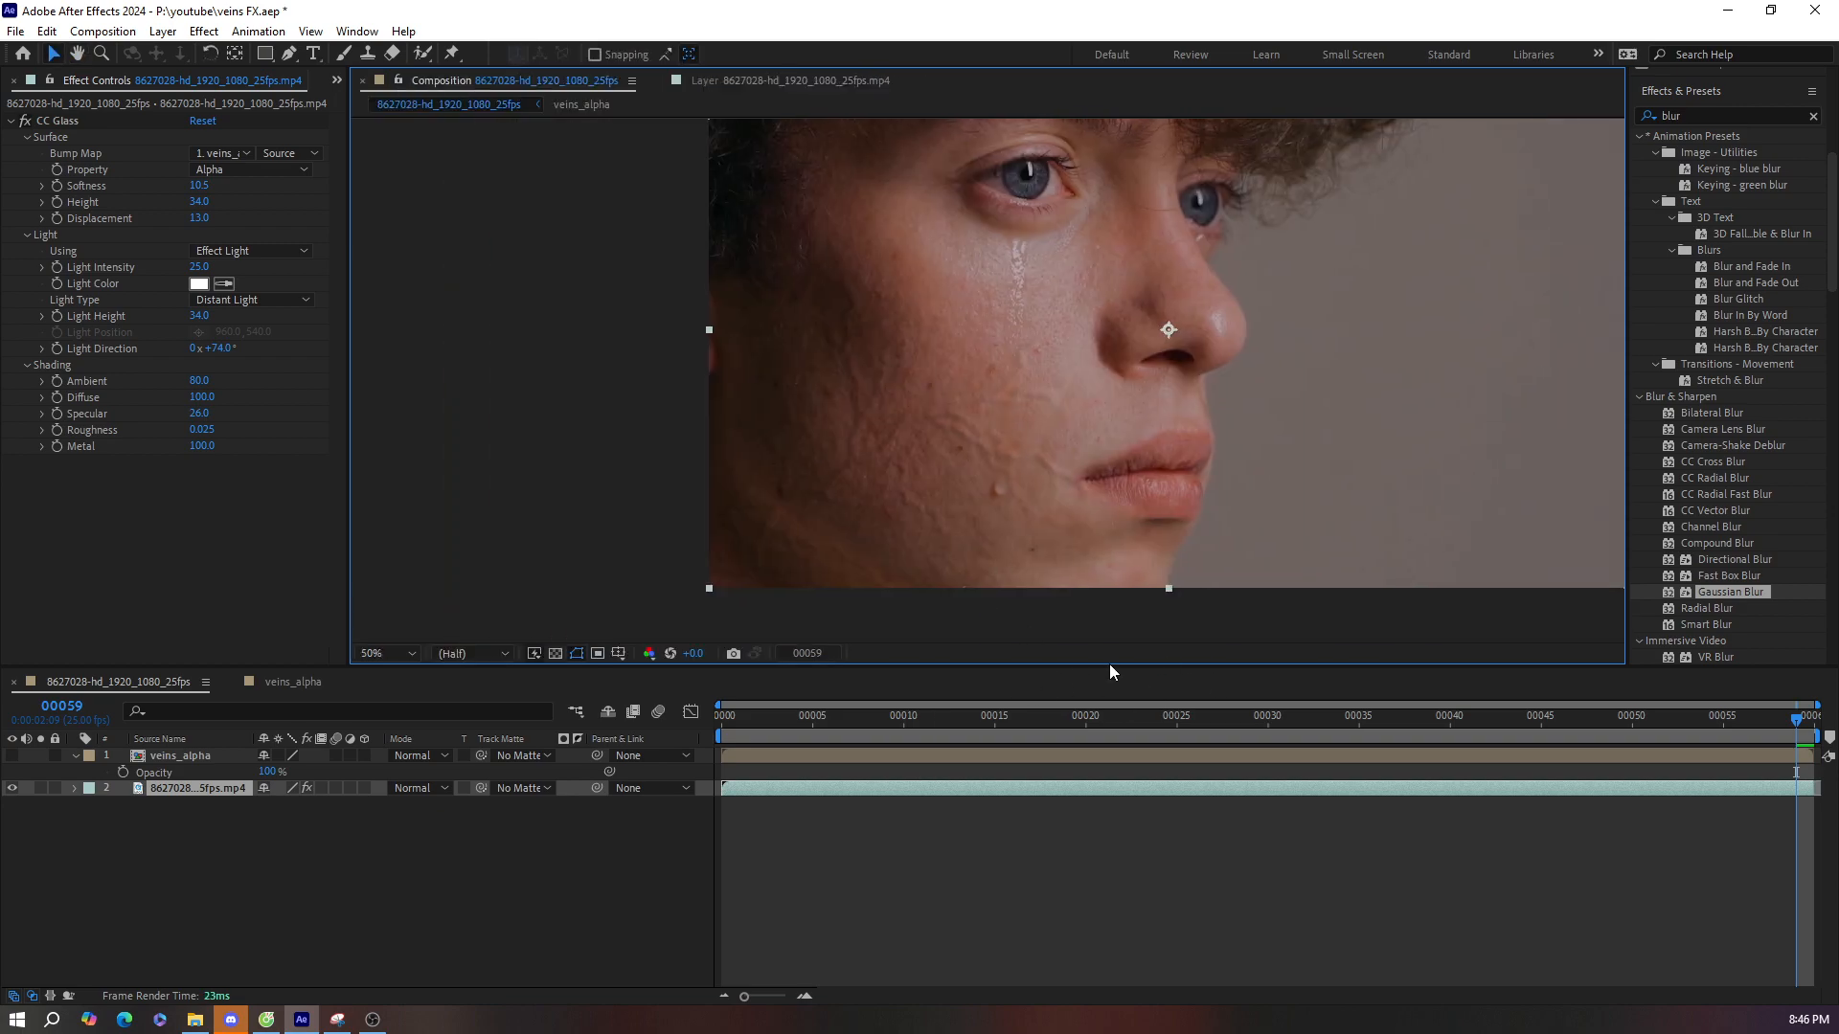
pyautogui.moveTo(1757, 717); pyautogui.dragTo(1819, 745)
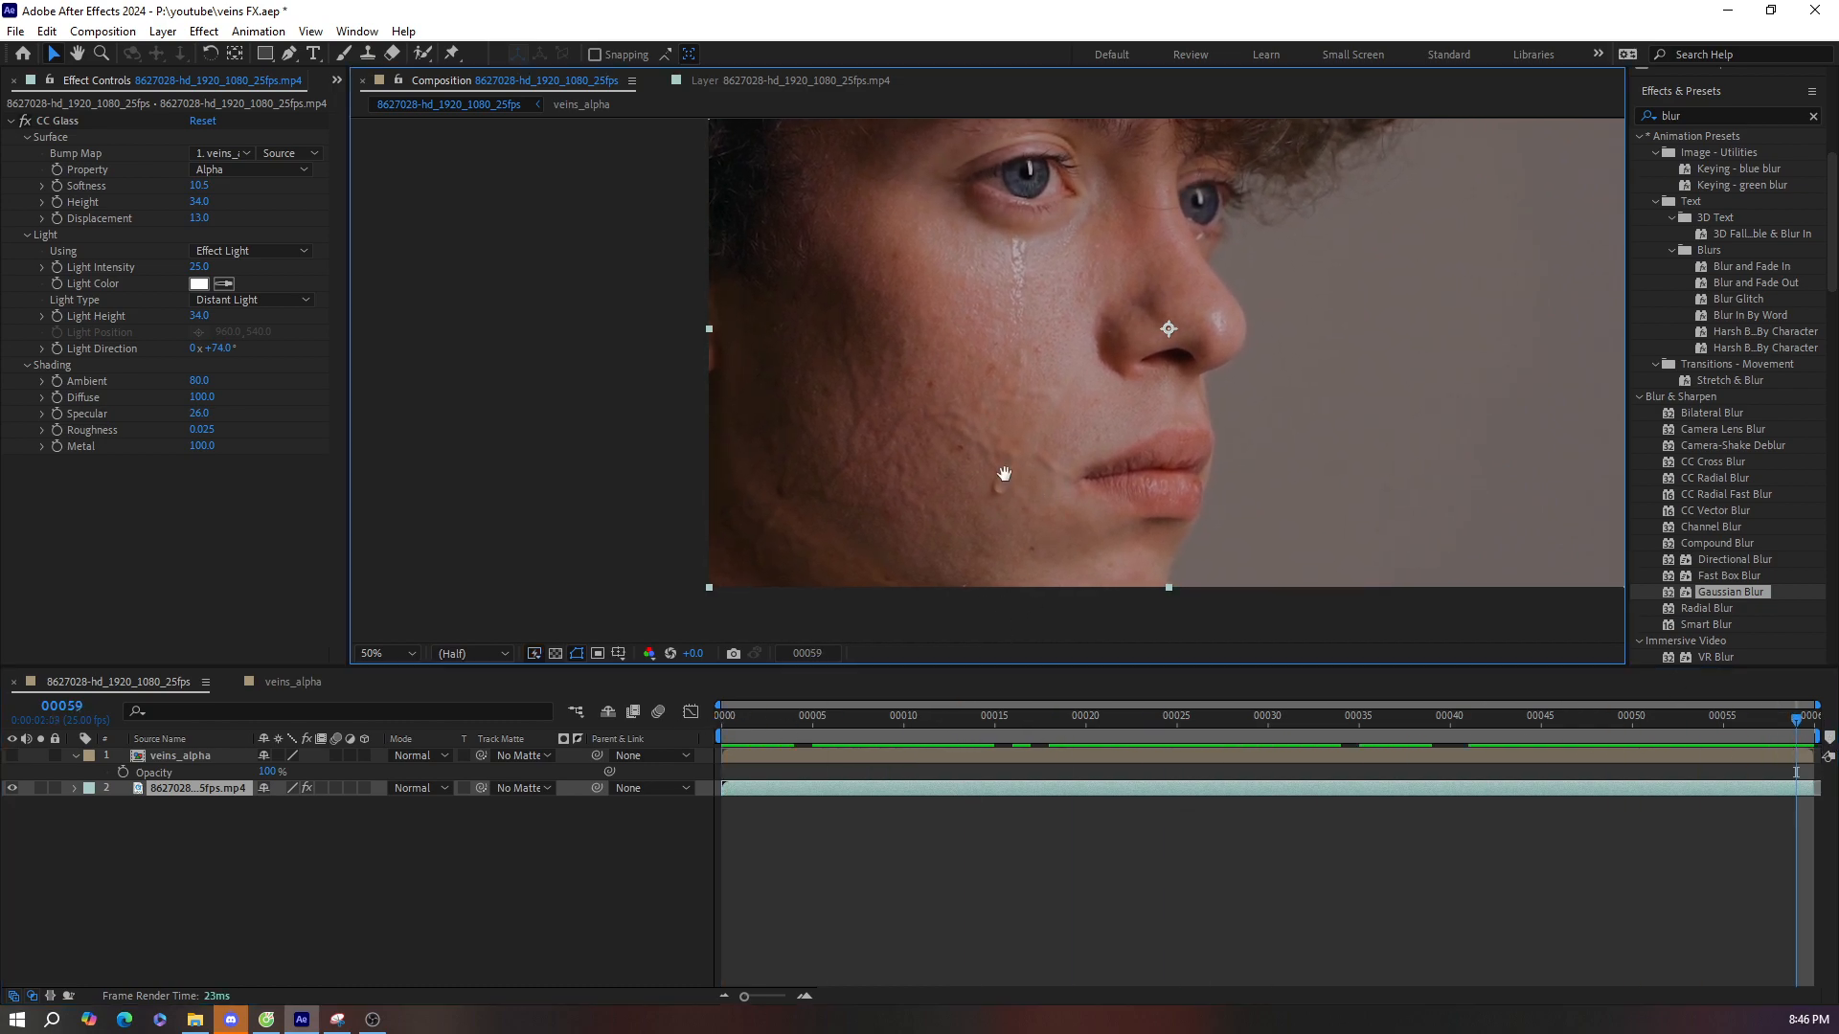
pyautogui.moveTo(996, 469); pyautogui.dragTo(934, 483)
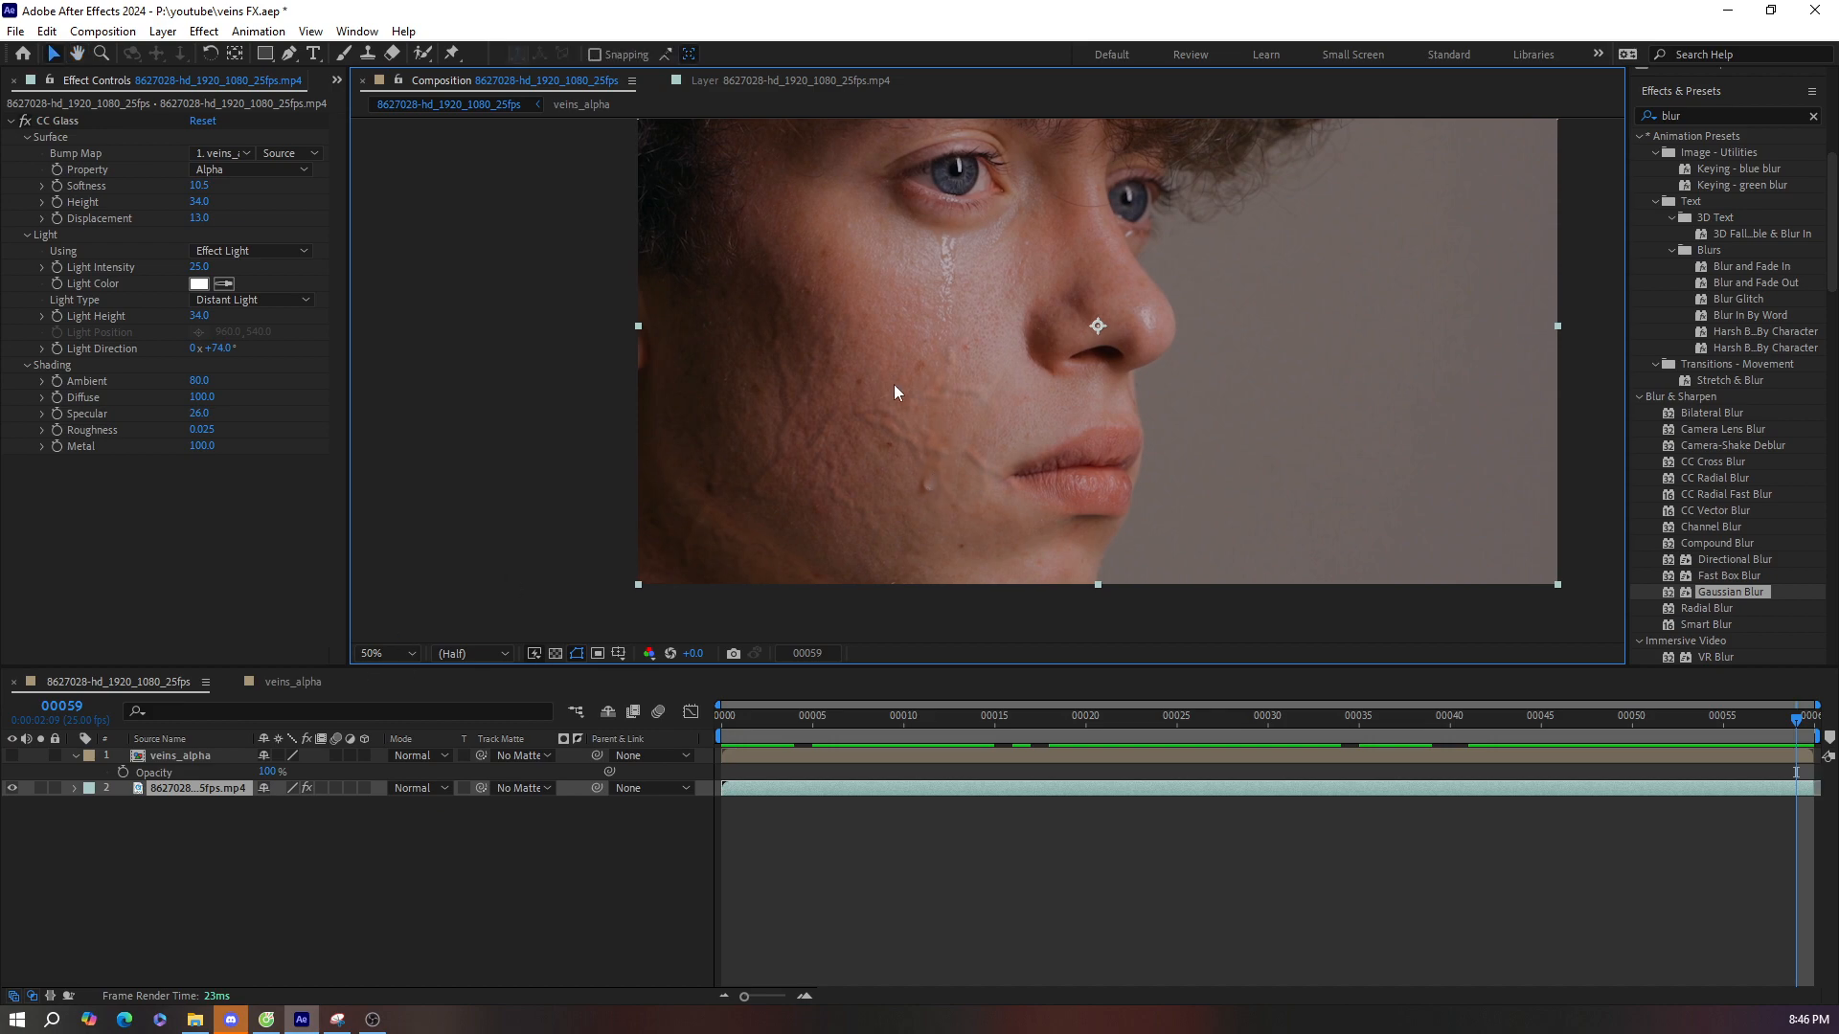
# Step: Set the Gaussian Blur Blurriness on the pngwing.com.png layer in veins_alpha to 12 and return to the footage composition
pyautogui.click(282, 682)
pyautogui.click(194, 136)
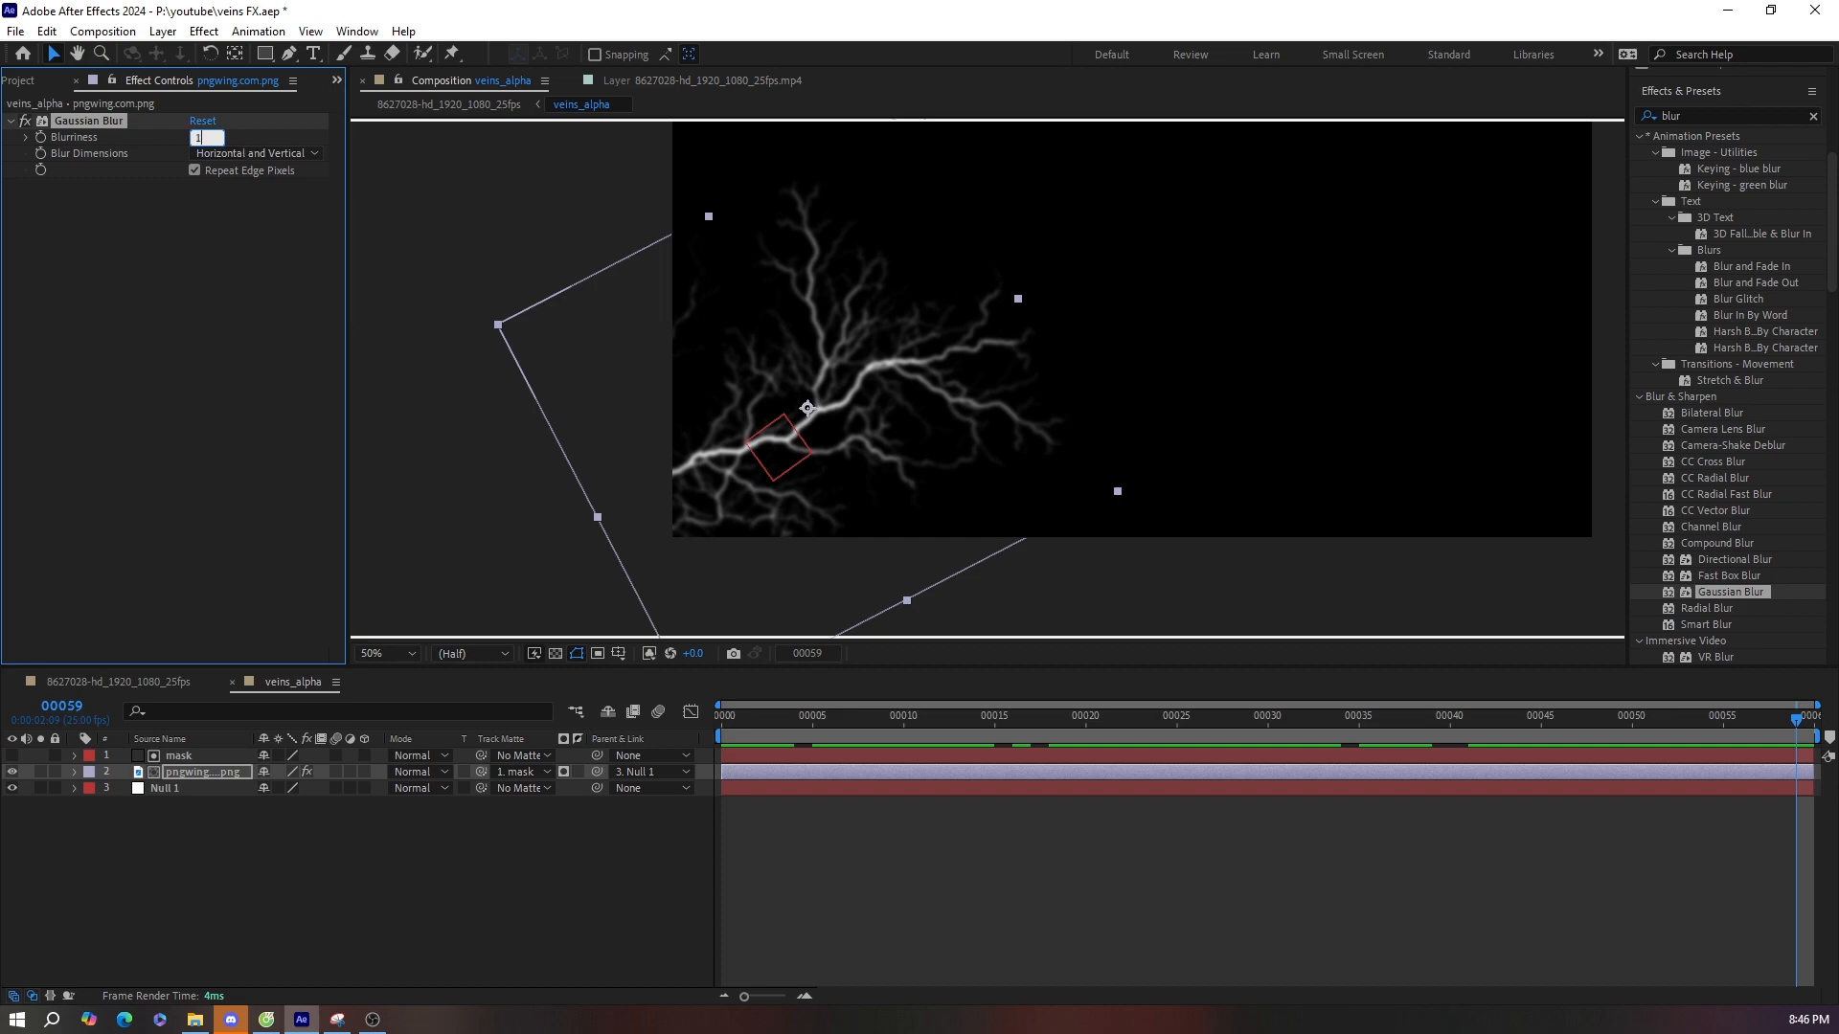
pyautogui.write('10')
pyautogui.press('Return')
pyautogui.click(111, 687)
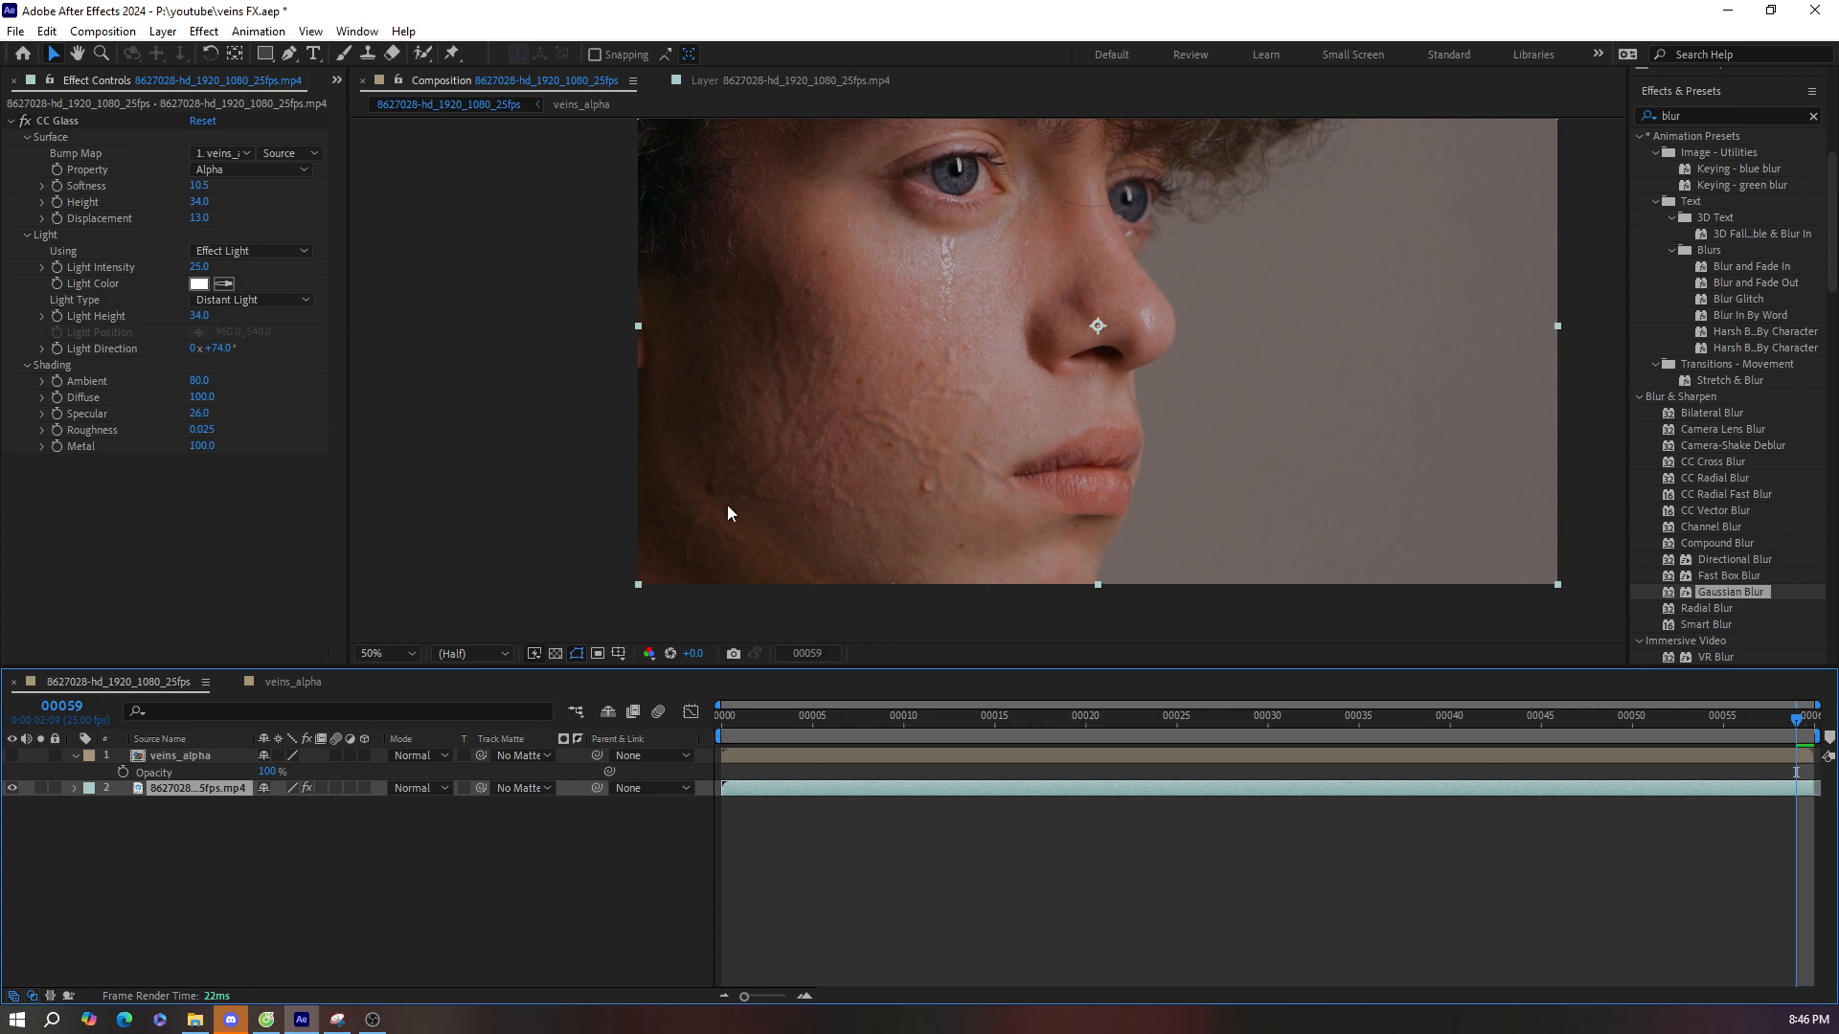
# Step: Set the footage layer's CC Glass Height to 32 and Softness to 10 and inspect the cheek
pyautogui.moveTo(202, 210)
pyautogui.mouseDown()
pyautogui.moveTo(234, 202)
pyautogui.moveTo(199, 202)
pyautogui.mouseUp()
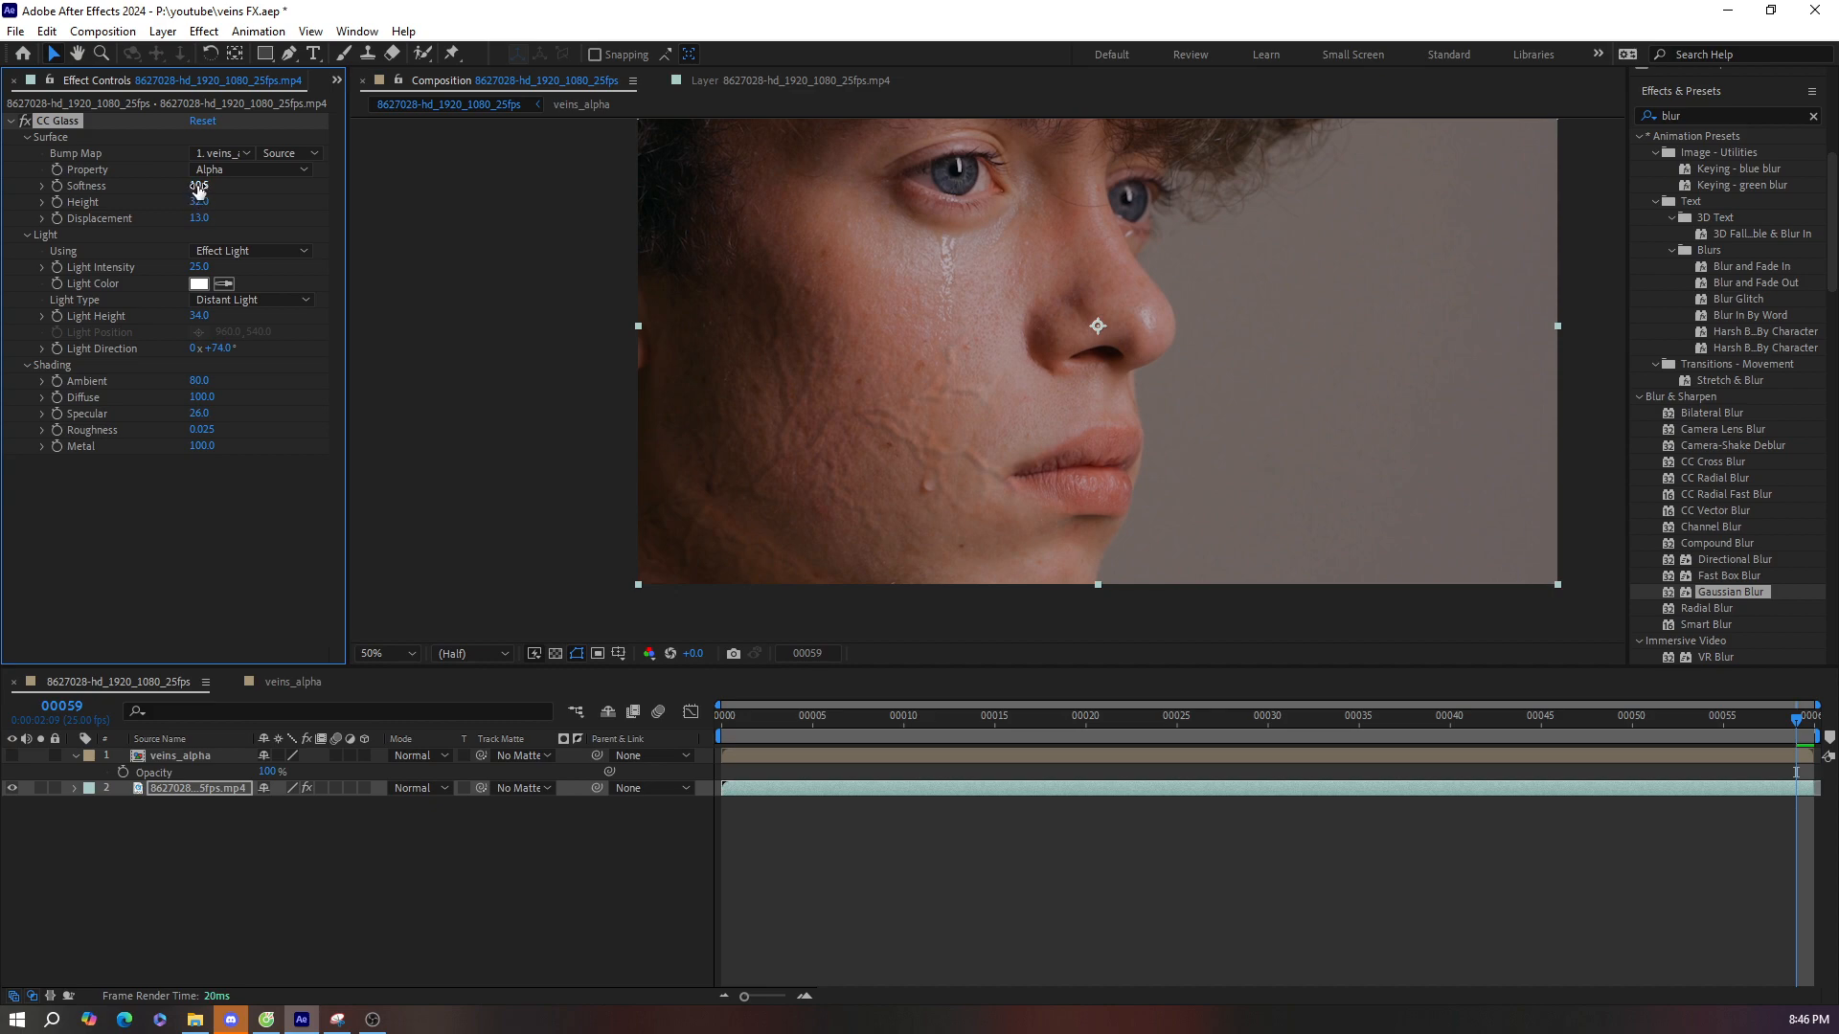
pyautogui.moveTo(196, 186); pyautogui.dragTo(193, 189)
pyautogui.click(195, 185)
pyautogui.write('10')
pyautogui.press('Return')
pyautogui.scroll(1, 893, 394)
pyautogui.moveTo(999, 395); pyautogui.dragTo(921, 393)
pyautogui.scroll(-1, 943, 383)
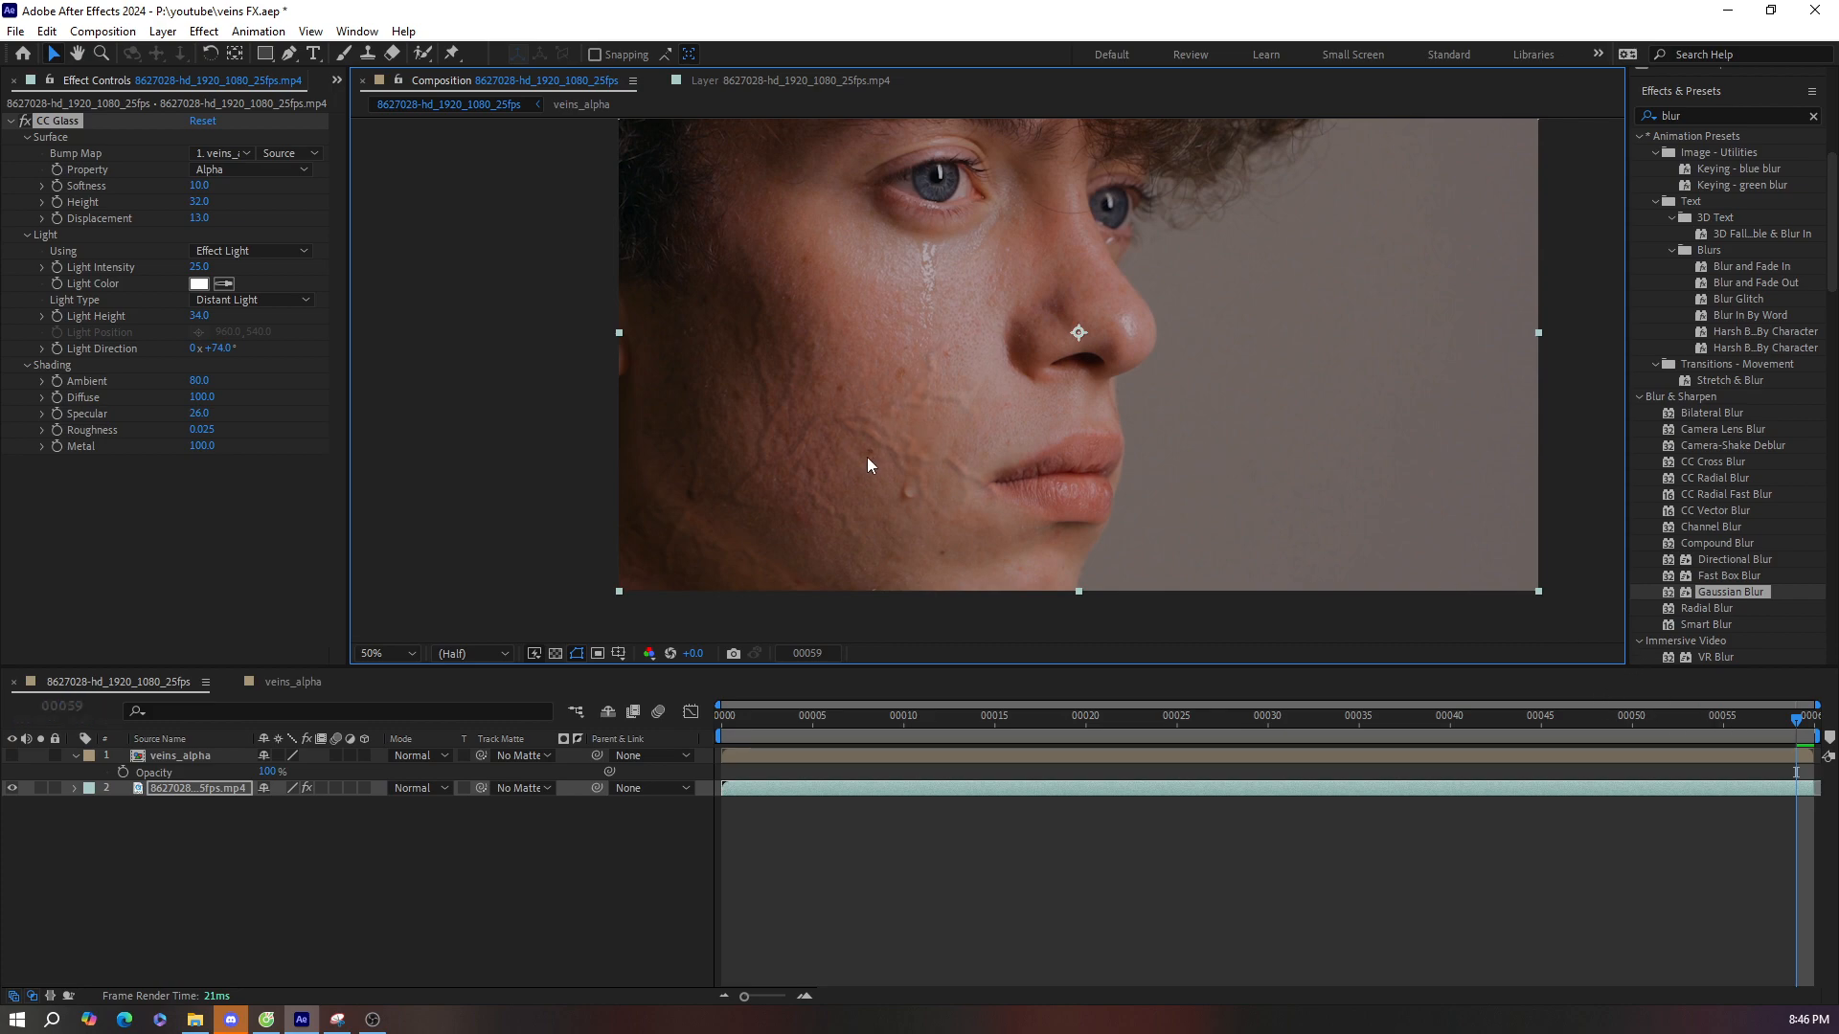
# Step: Preview the vein growth on the face from frame 00000 to the last frame
pyautogui.moveTo(799, 721); pyautogui.dragTo(670, 733)
pyautogui.moveTo(841, 439); pyautogui.dragTo(1047, 357)
pyautogui.moveTo(1163, 468); pyautogui.dragTo(1051, 526)
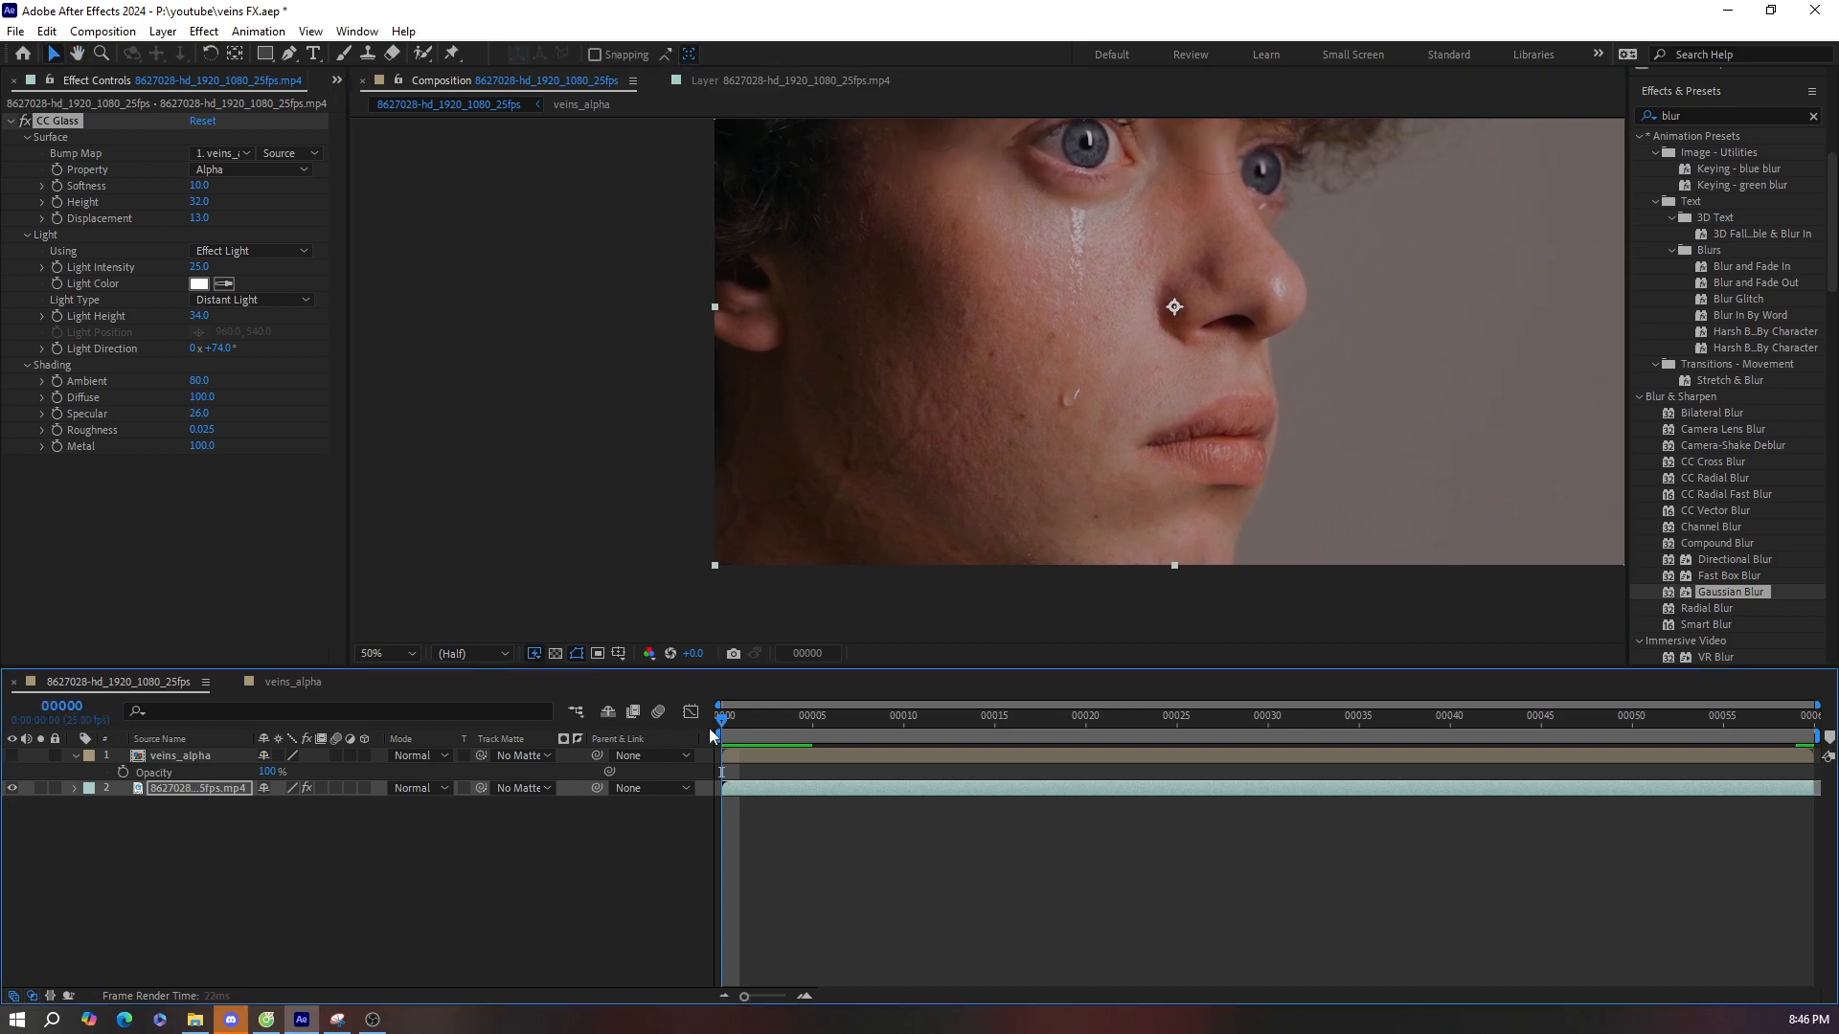
pyautogui.moveTo(709, 728); pyautogui.dragTo(1830, 759)
pyautogui.press('Home')
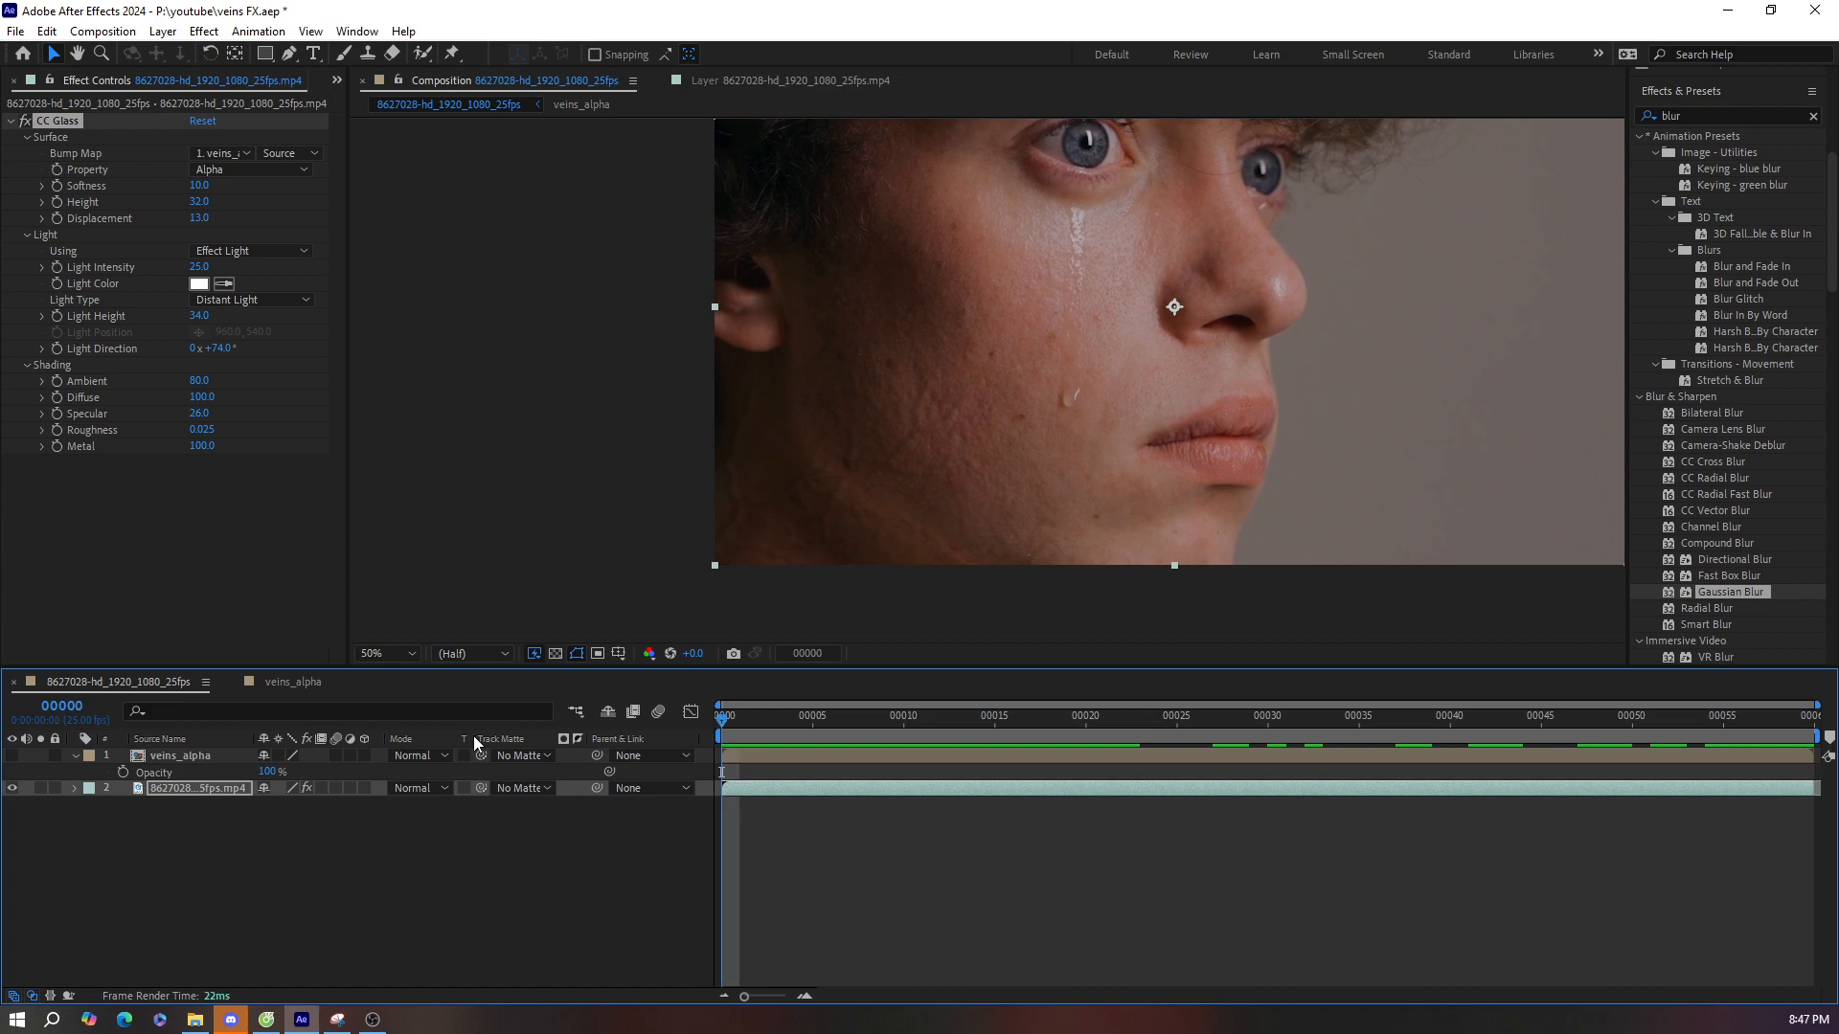
pyautogui.press('space')
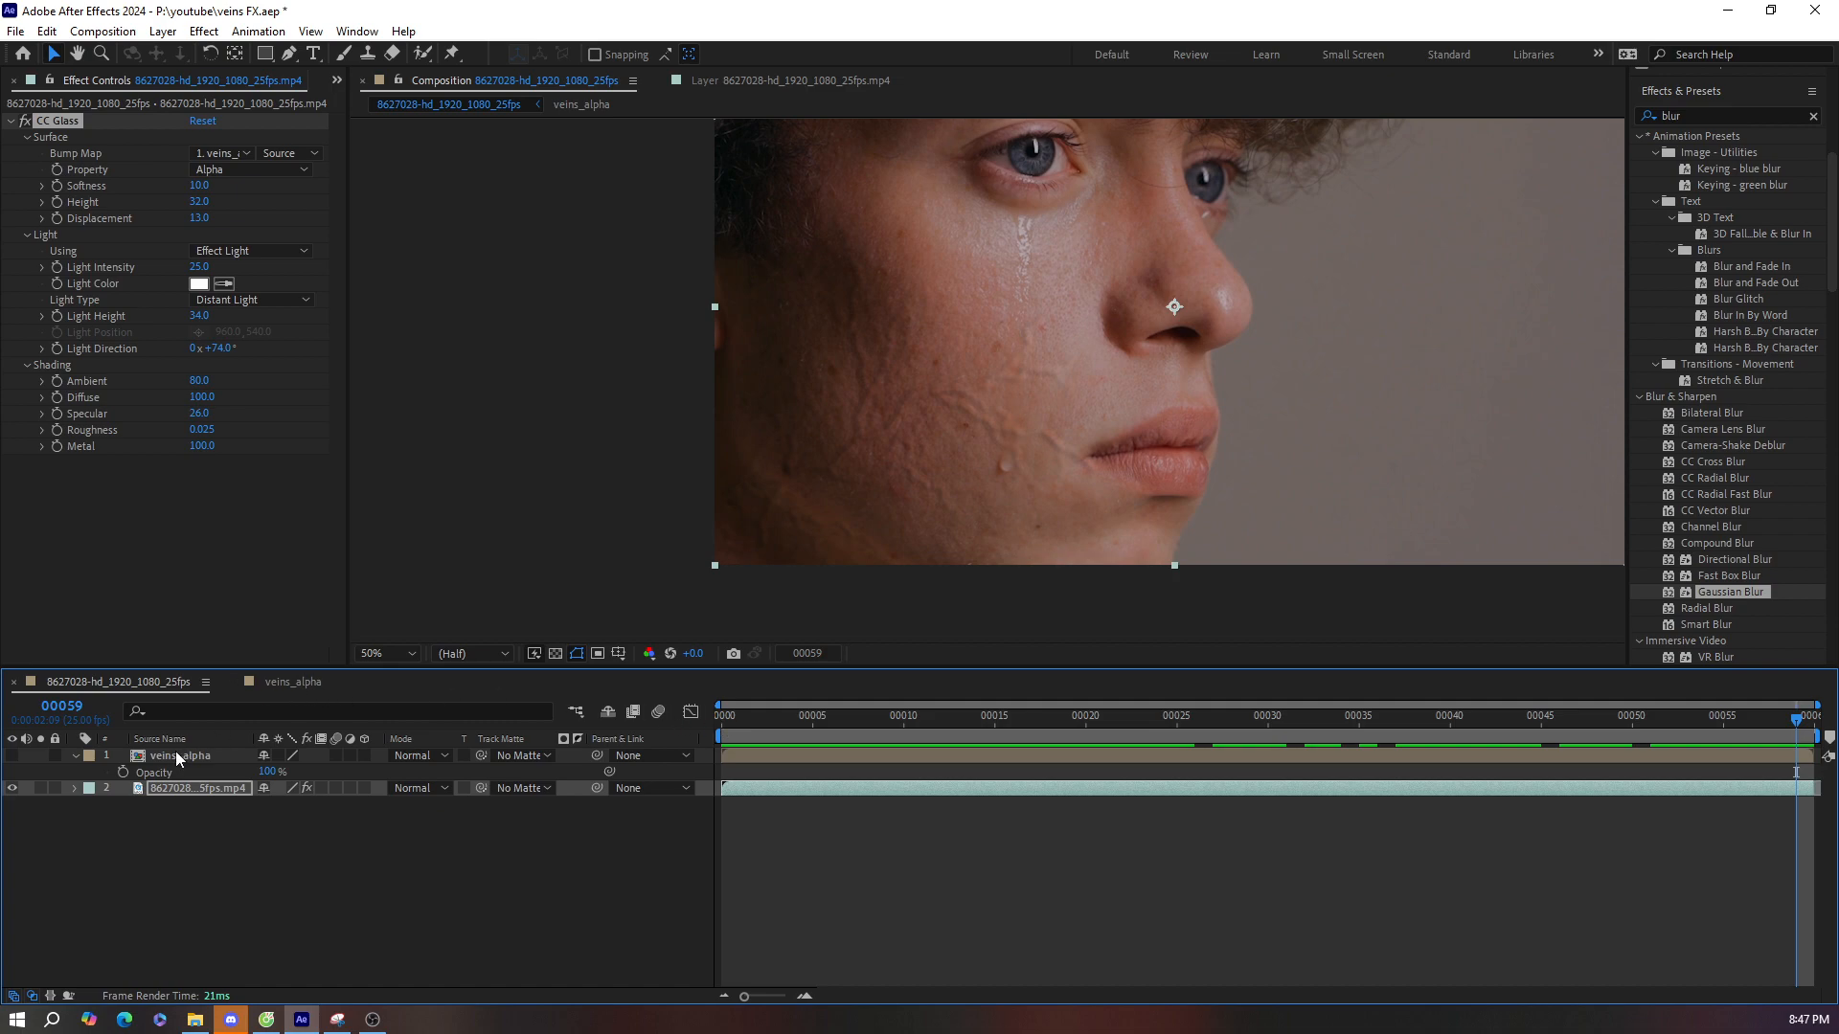
# Step: Shift the pngwing.com.png veins slightly up and to the right in veins_alpha, and return to the footage composition at frame 00000
pyautogui.click(295, 683)
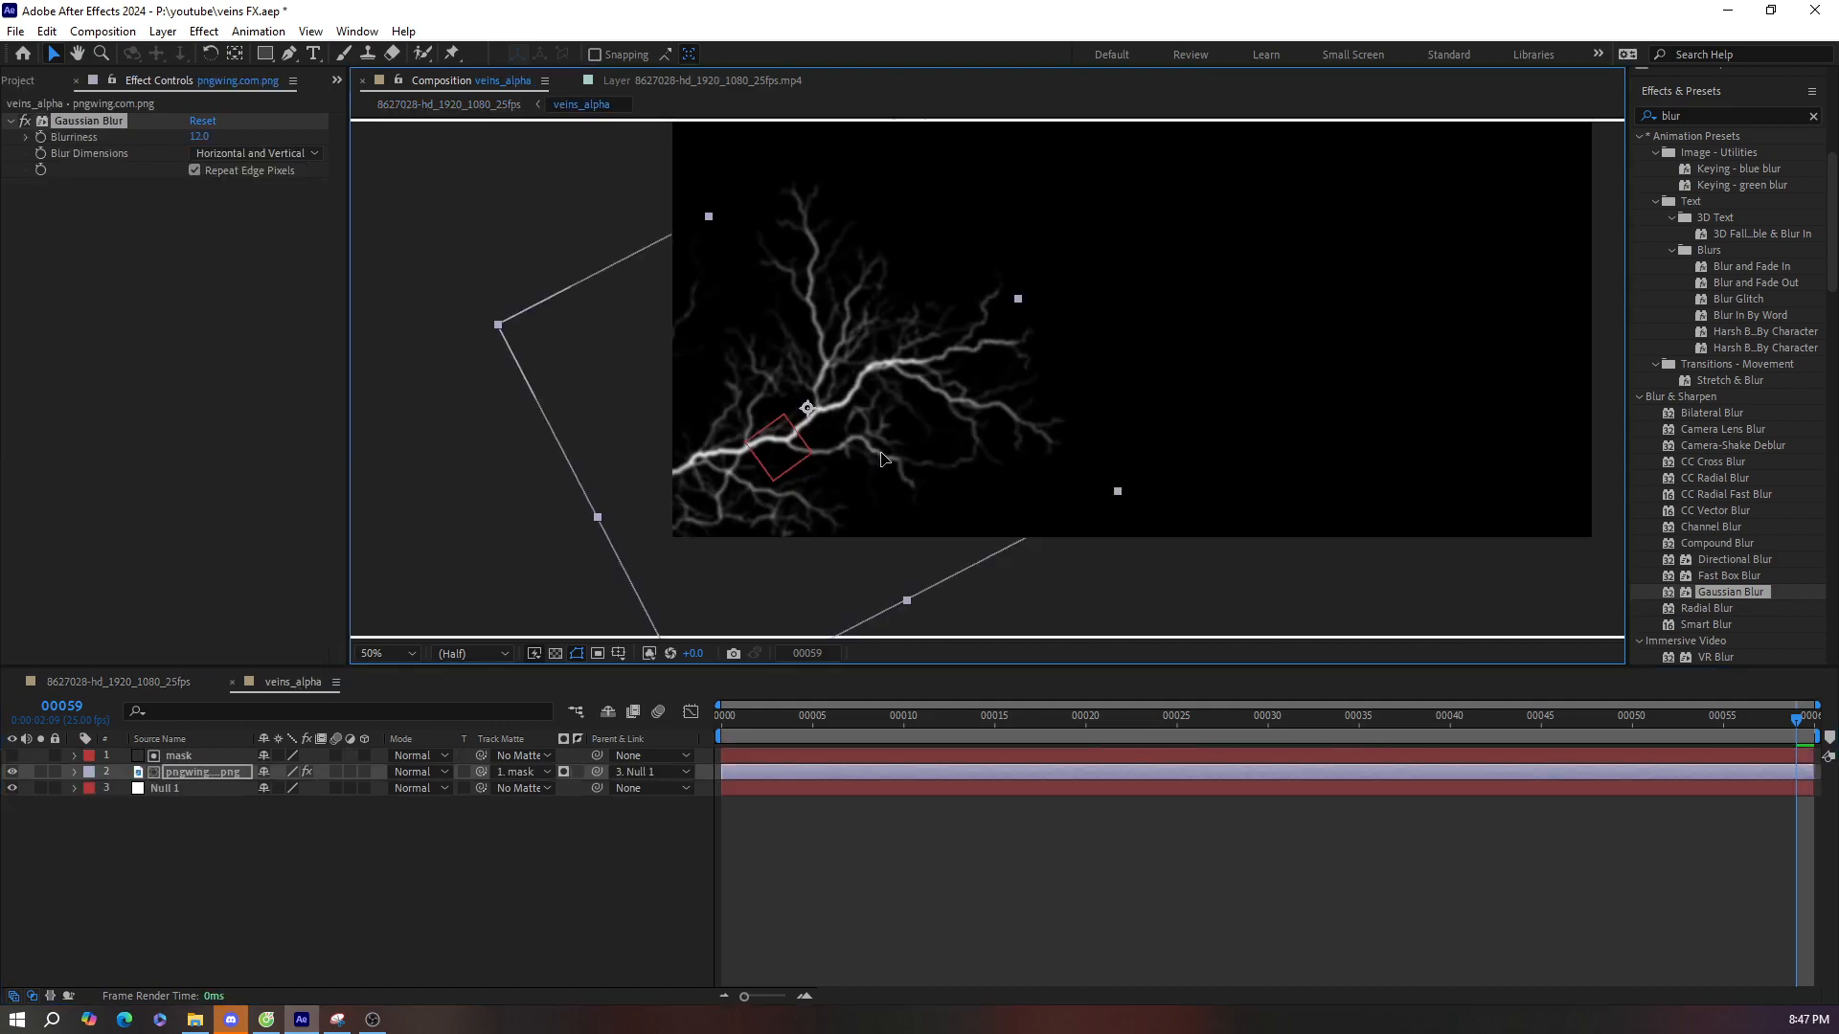
pyautogui.moveTo(874, 457); pyautogui.dragTo(889, 443)
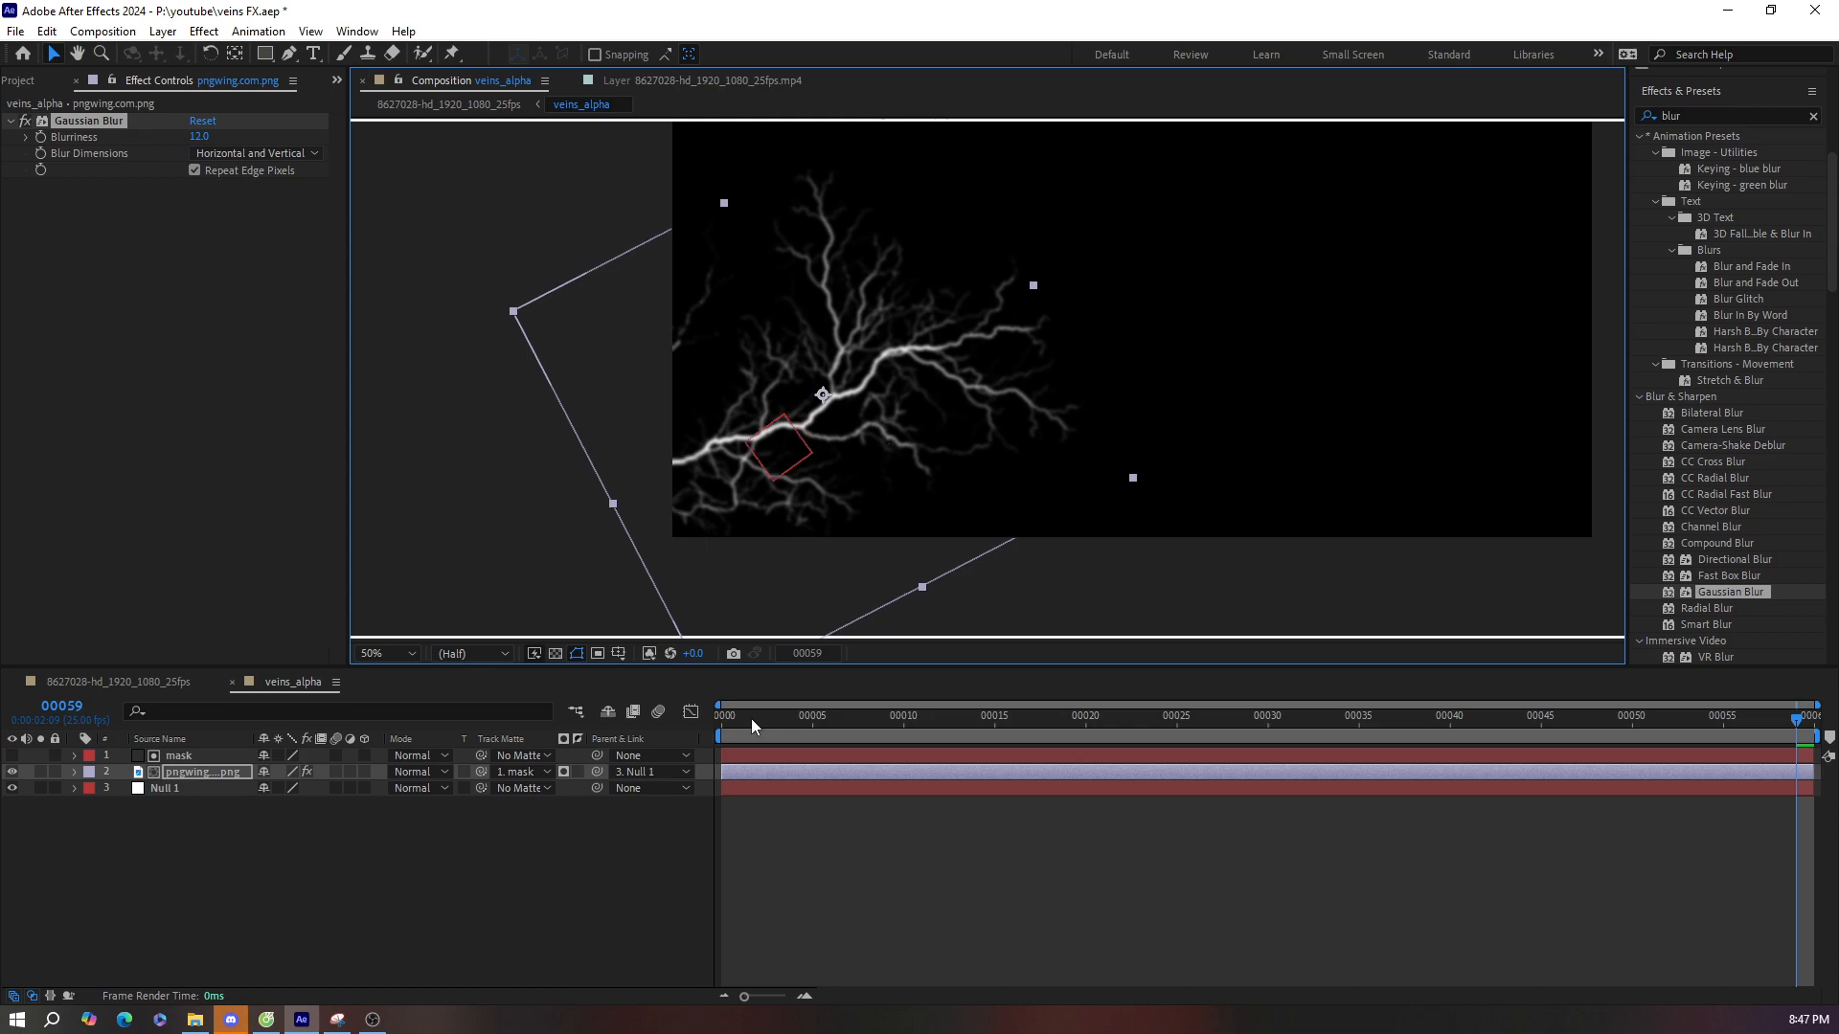
pyautogui.moveTo(751, 719); pyautogui.dragTo(669, 733)
pyautogui.click(143, 682)
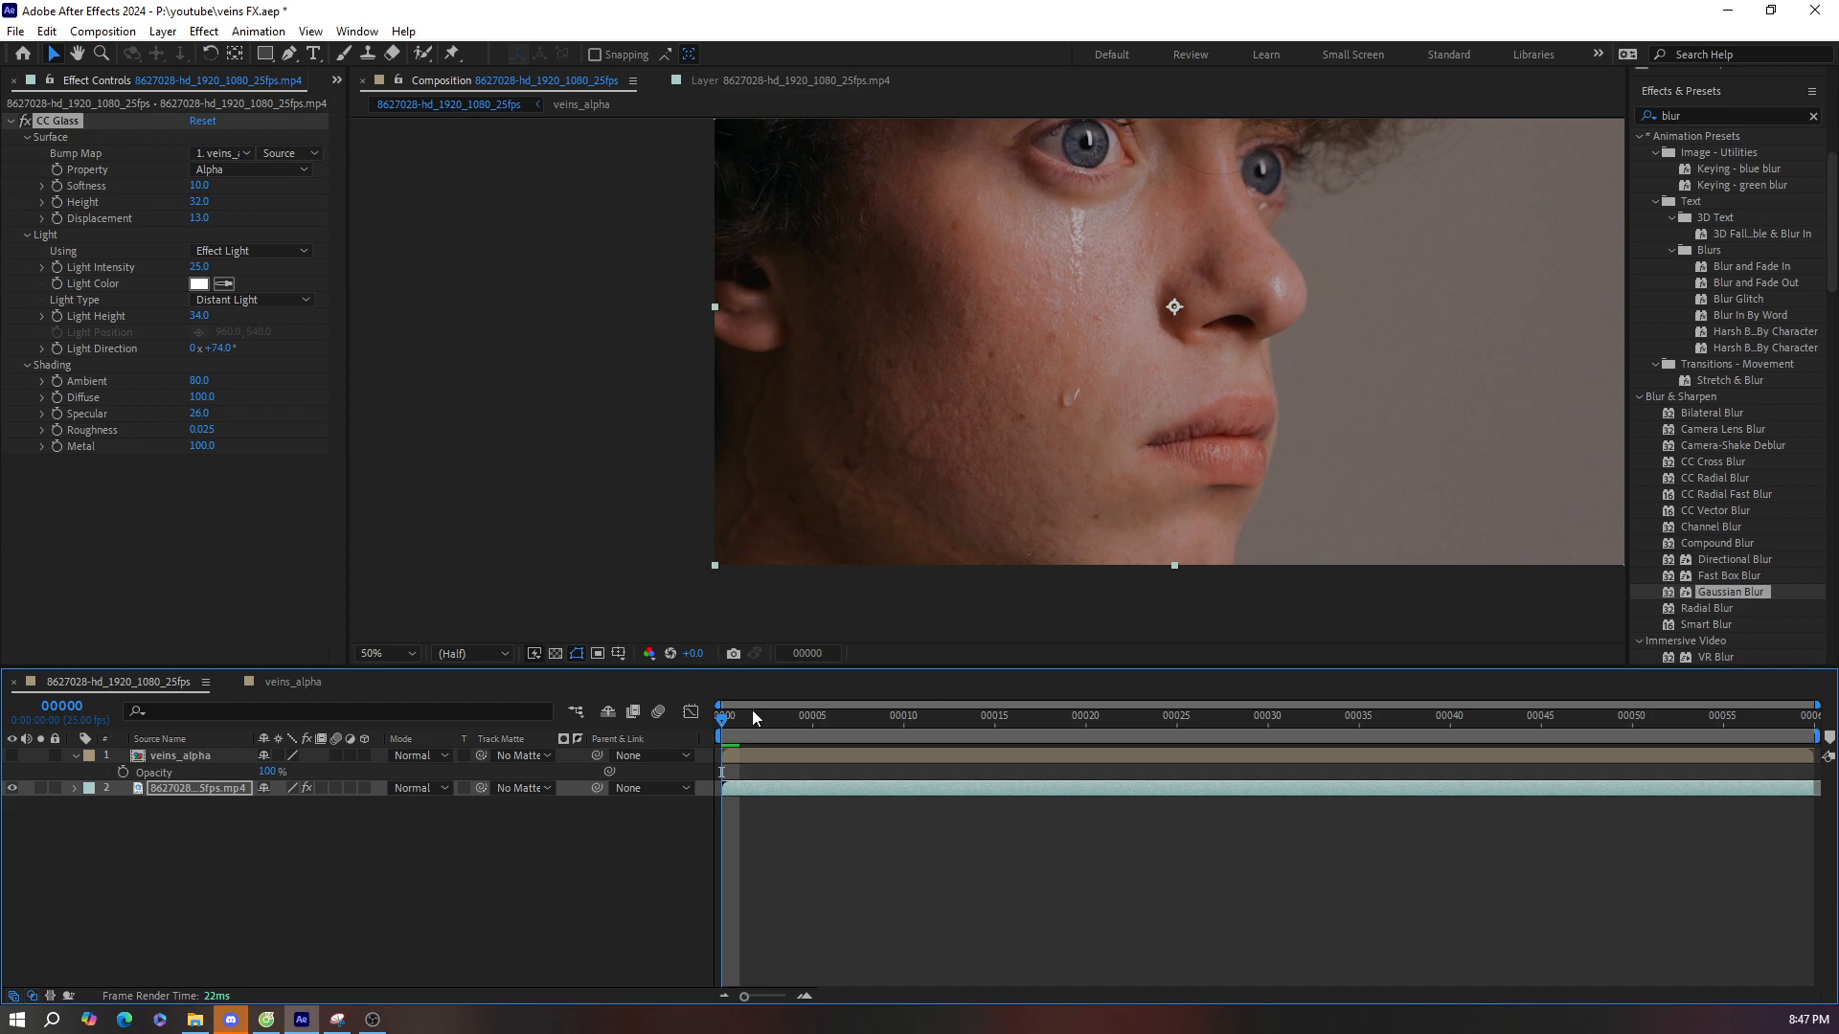
# Step: Play through the footage composition to check the repositioned veins on the cheek
pyautogui.moveTo(751, 710); pyautogui.dragTo(1523, 723)
pyautogui.press('space')
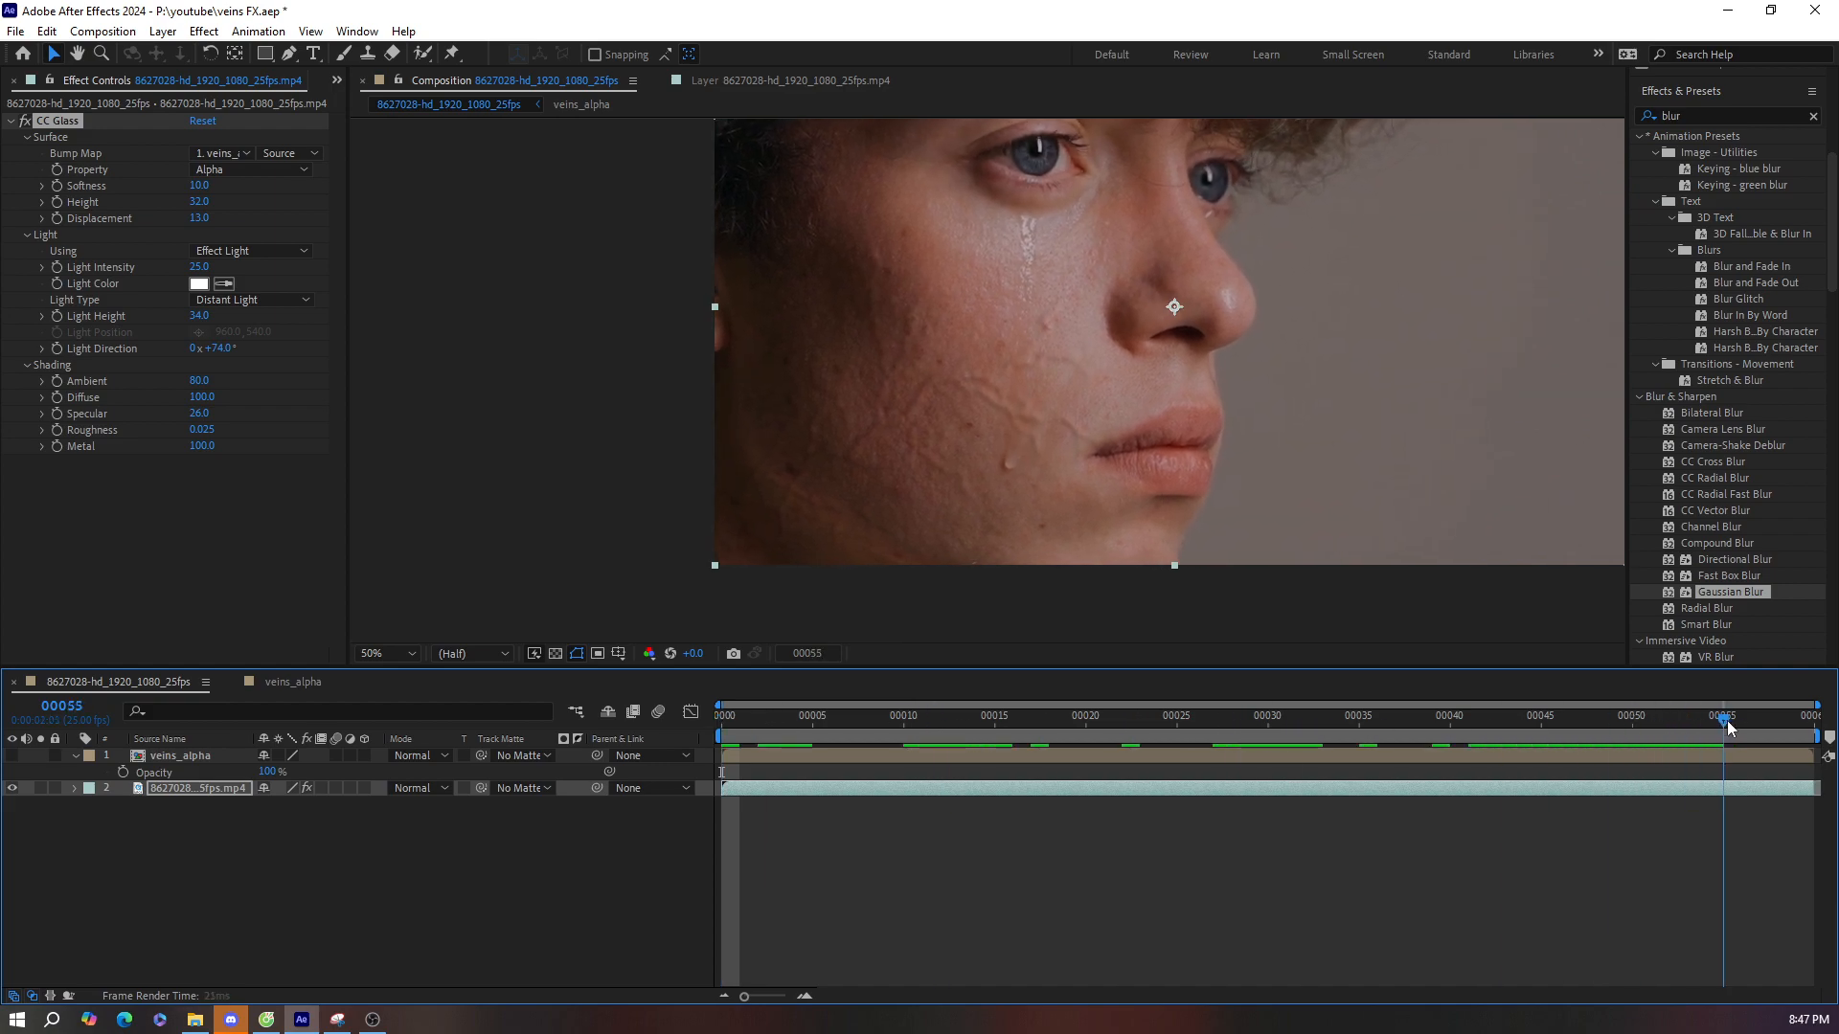
pyautogui.press('space')
pyautogui.scroll(-2, 1112, 444)
pyautogui.scroll(2, 1048, 441)
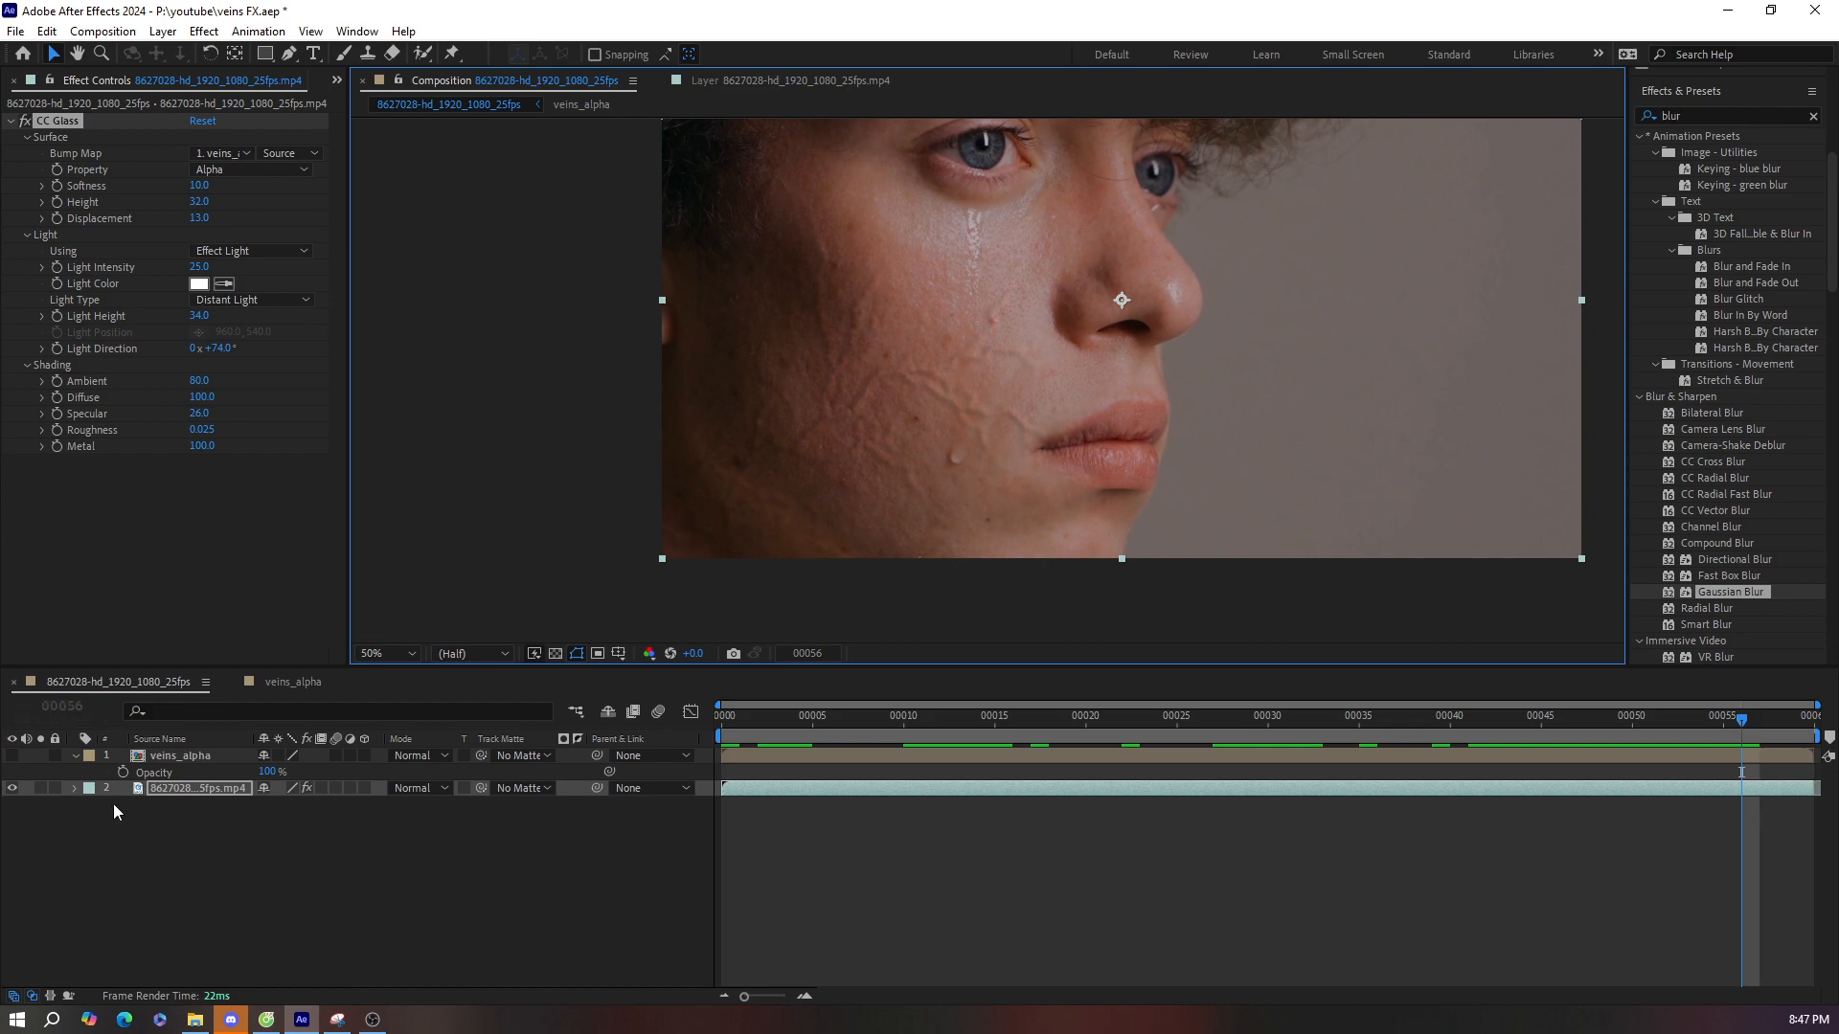
# Step: Add an adjustment layer directly above the veins_alpha layer in the footage composition
pyautogui.click(198, 757)
pyautogui.rightClick(216, 818)
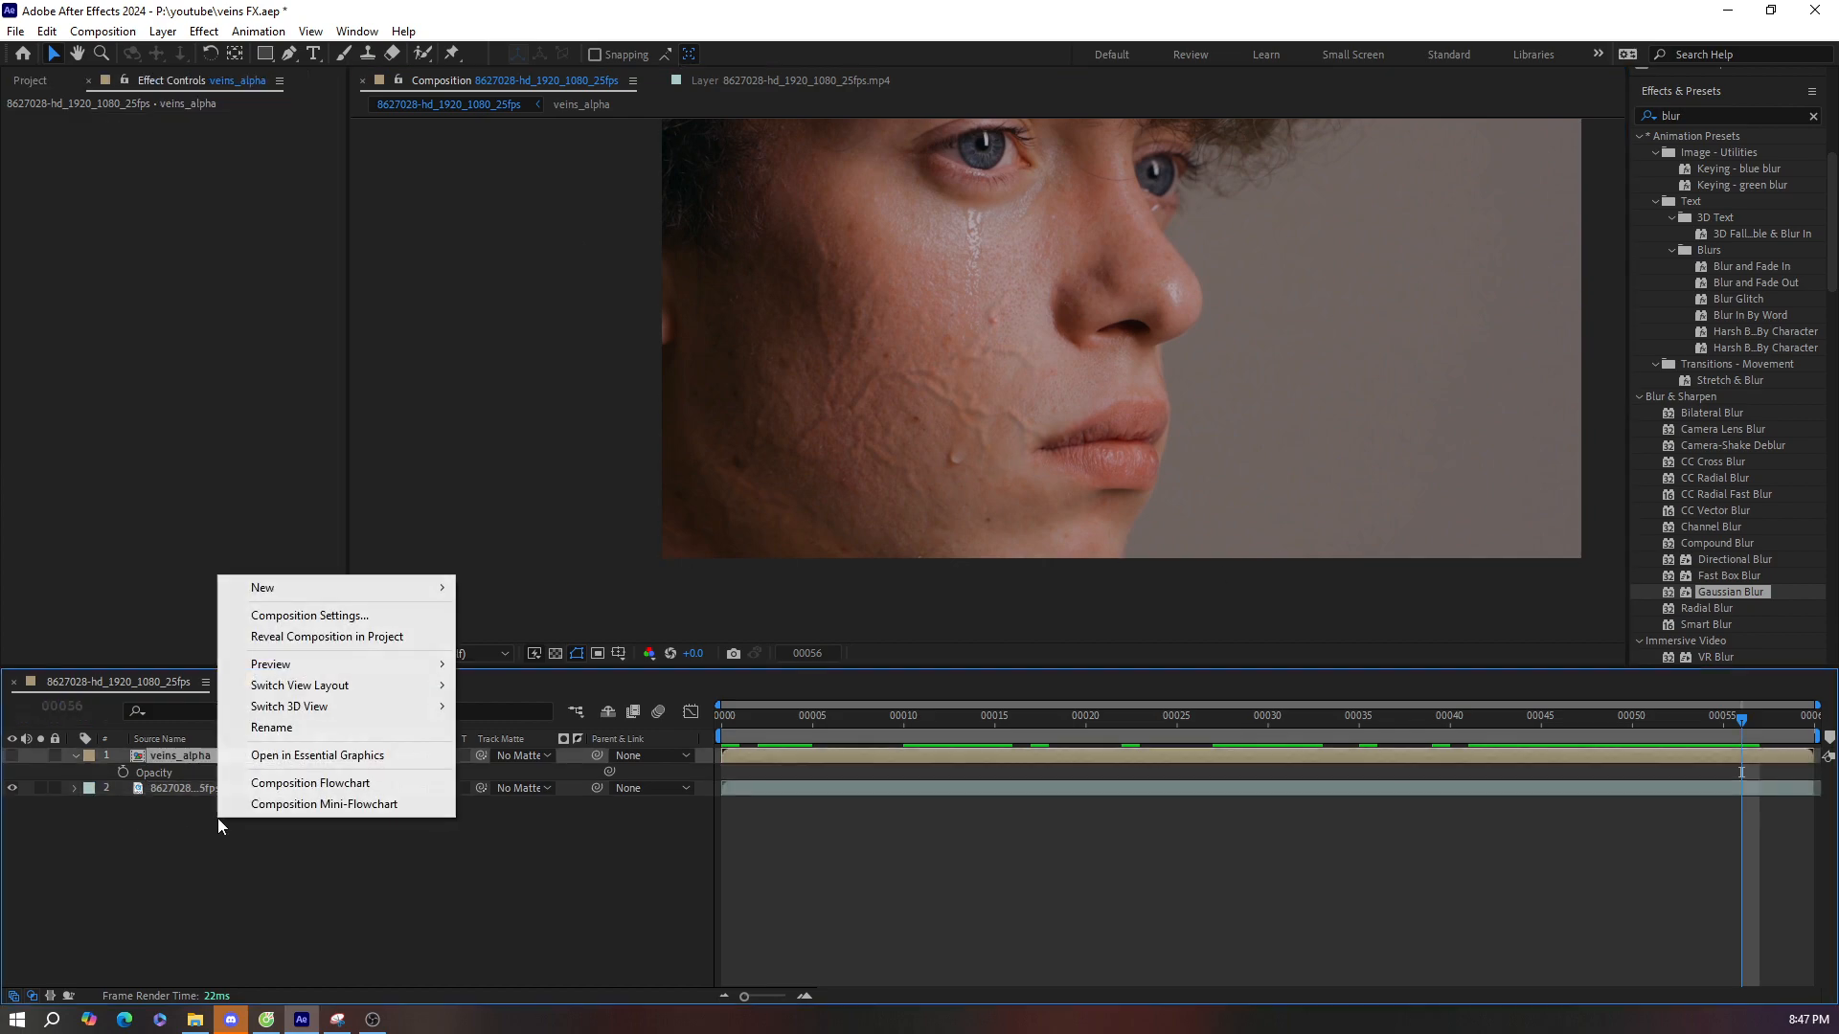
pyautogui.moveTo(435, 588)
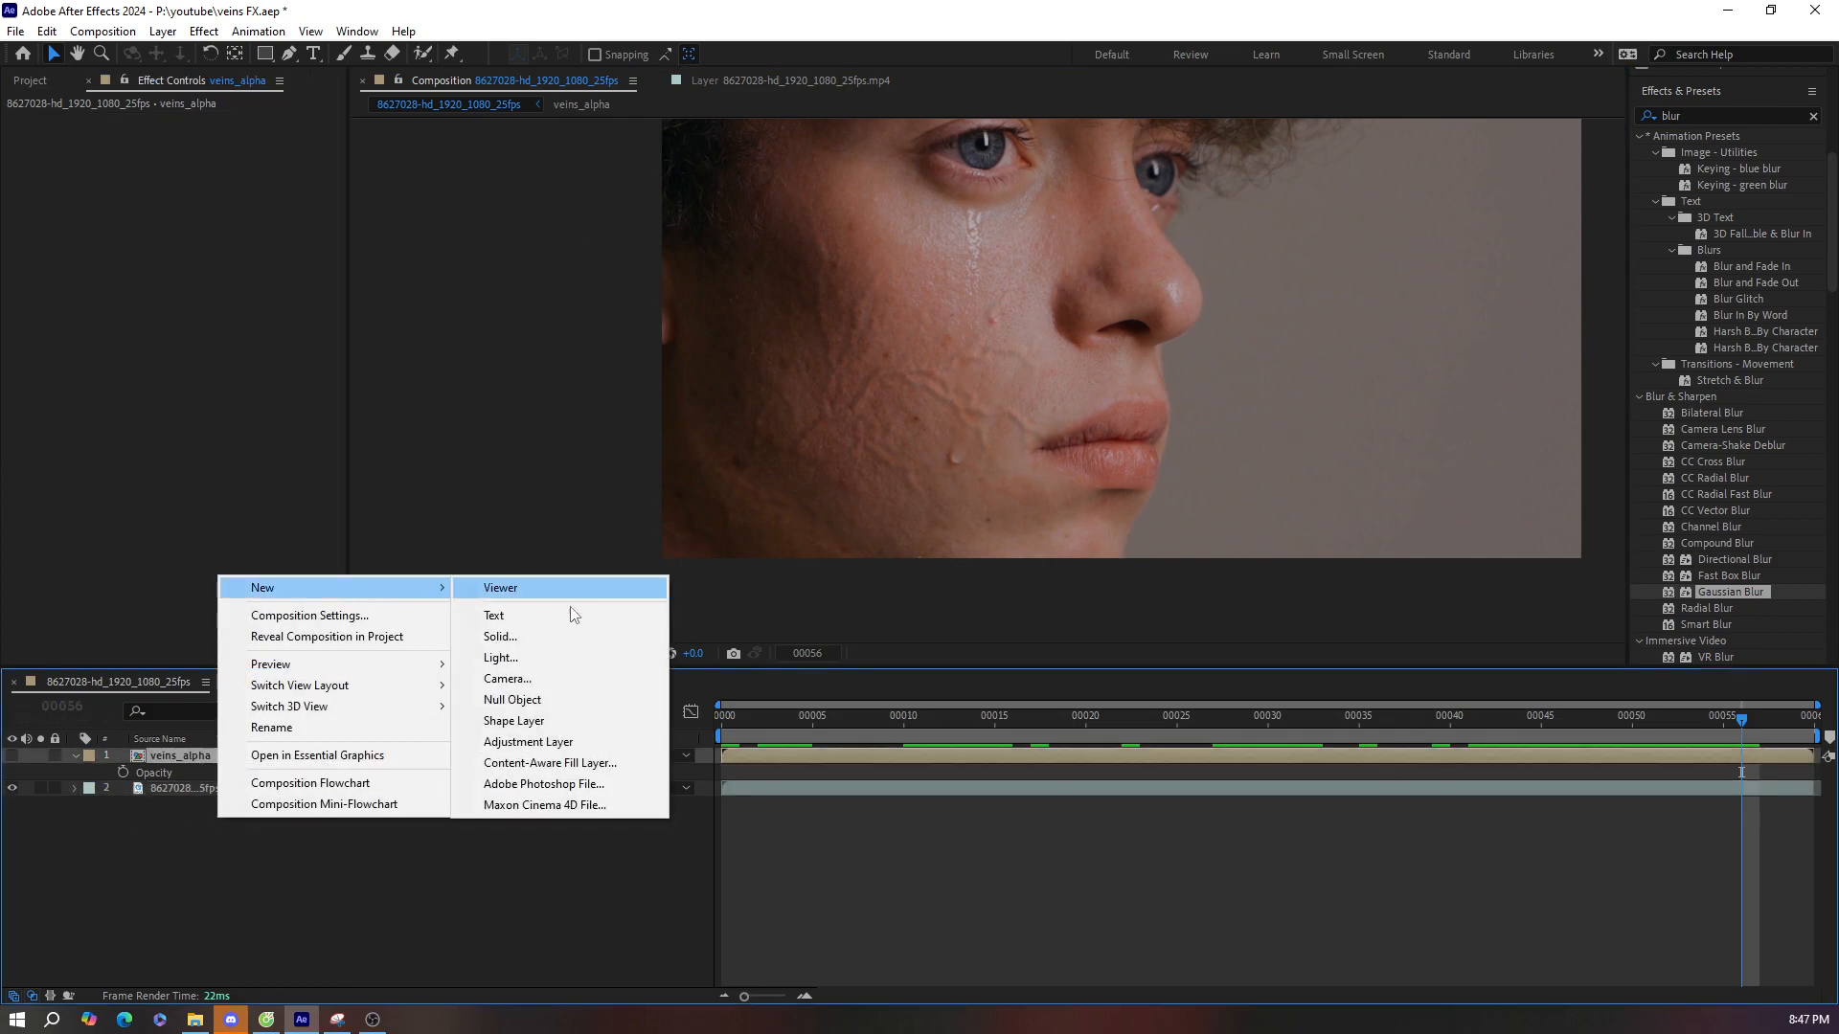
pyautogui.click(558, 744)
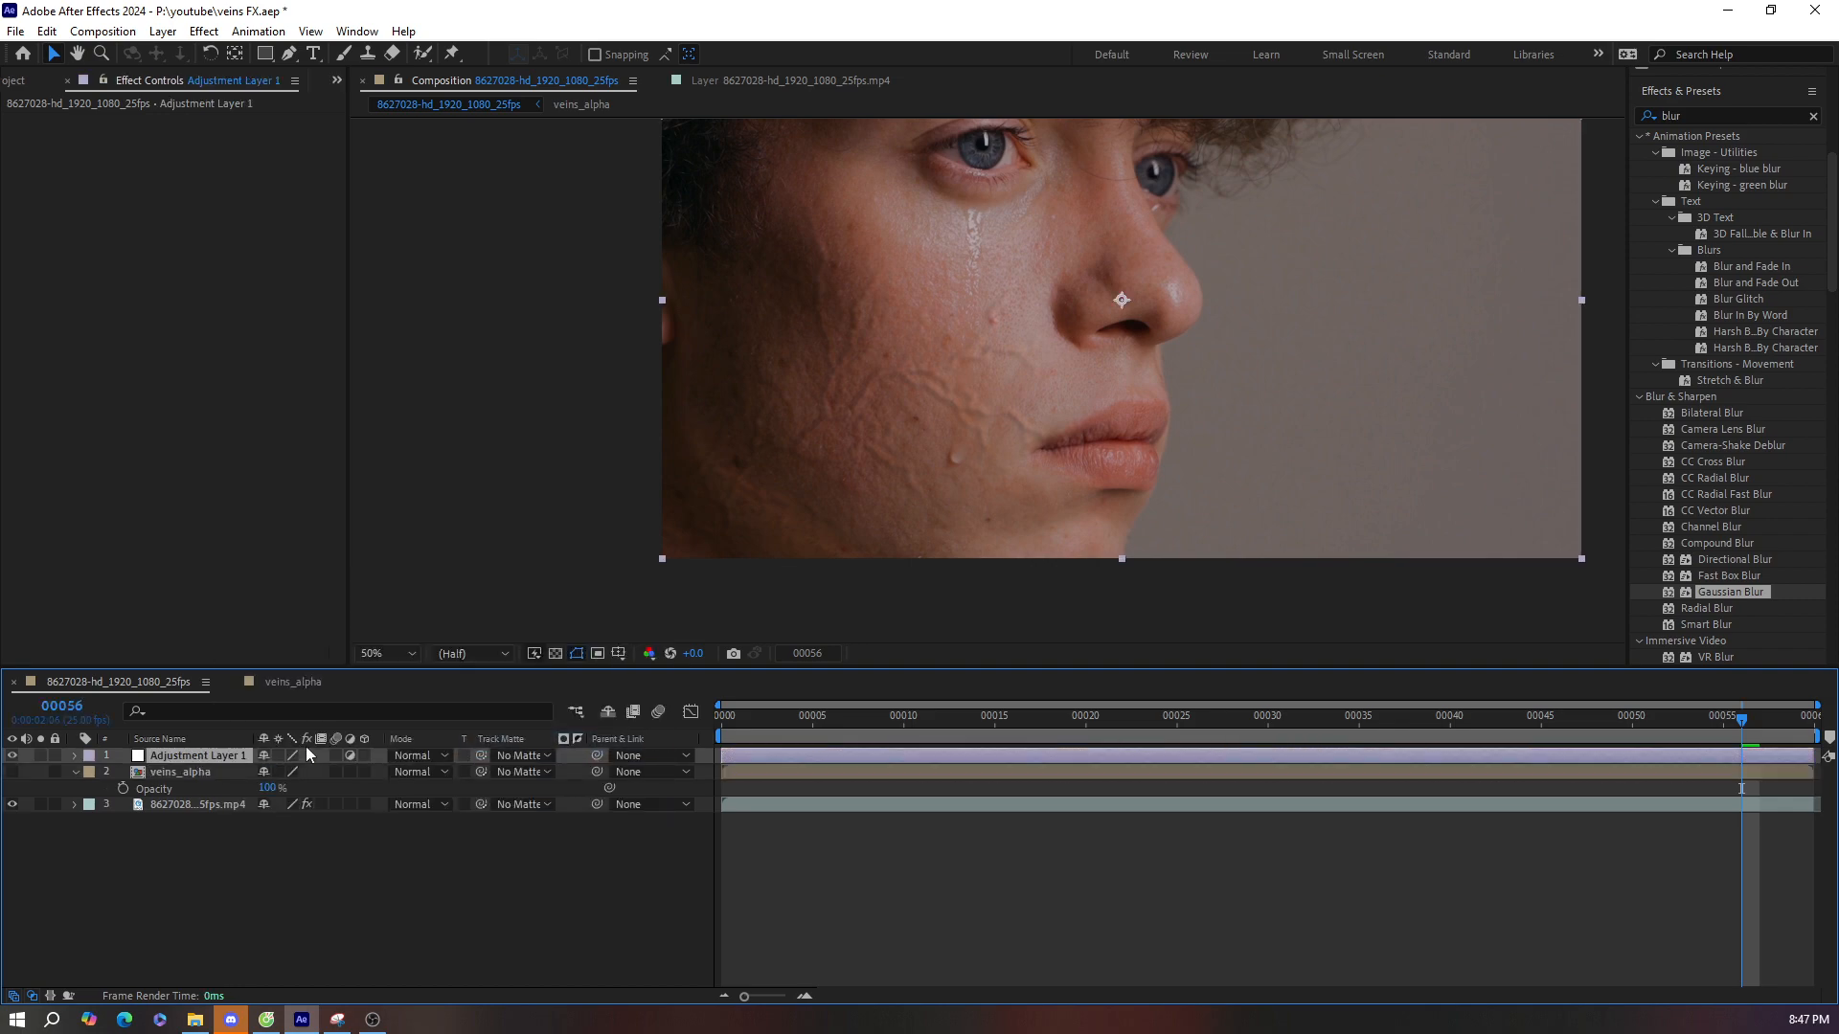
# Step: Apply the Color Balance effect to the adjustment layer and raise its Shadow Red Balance to redden the skin
pyautogui.click(1695, 115)
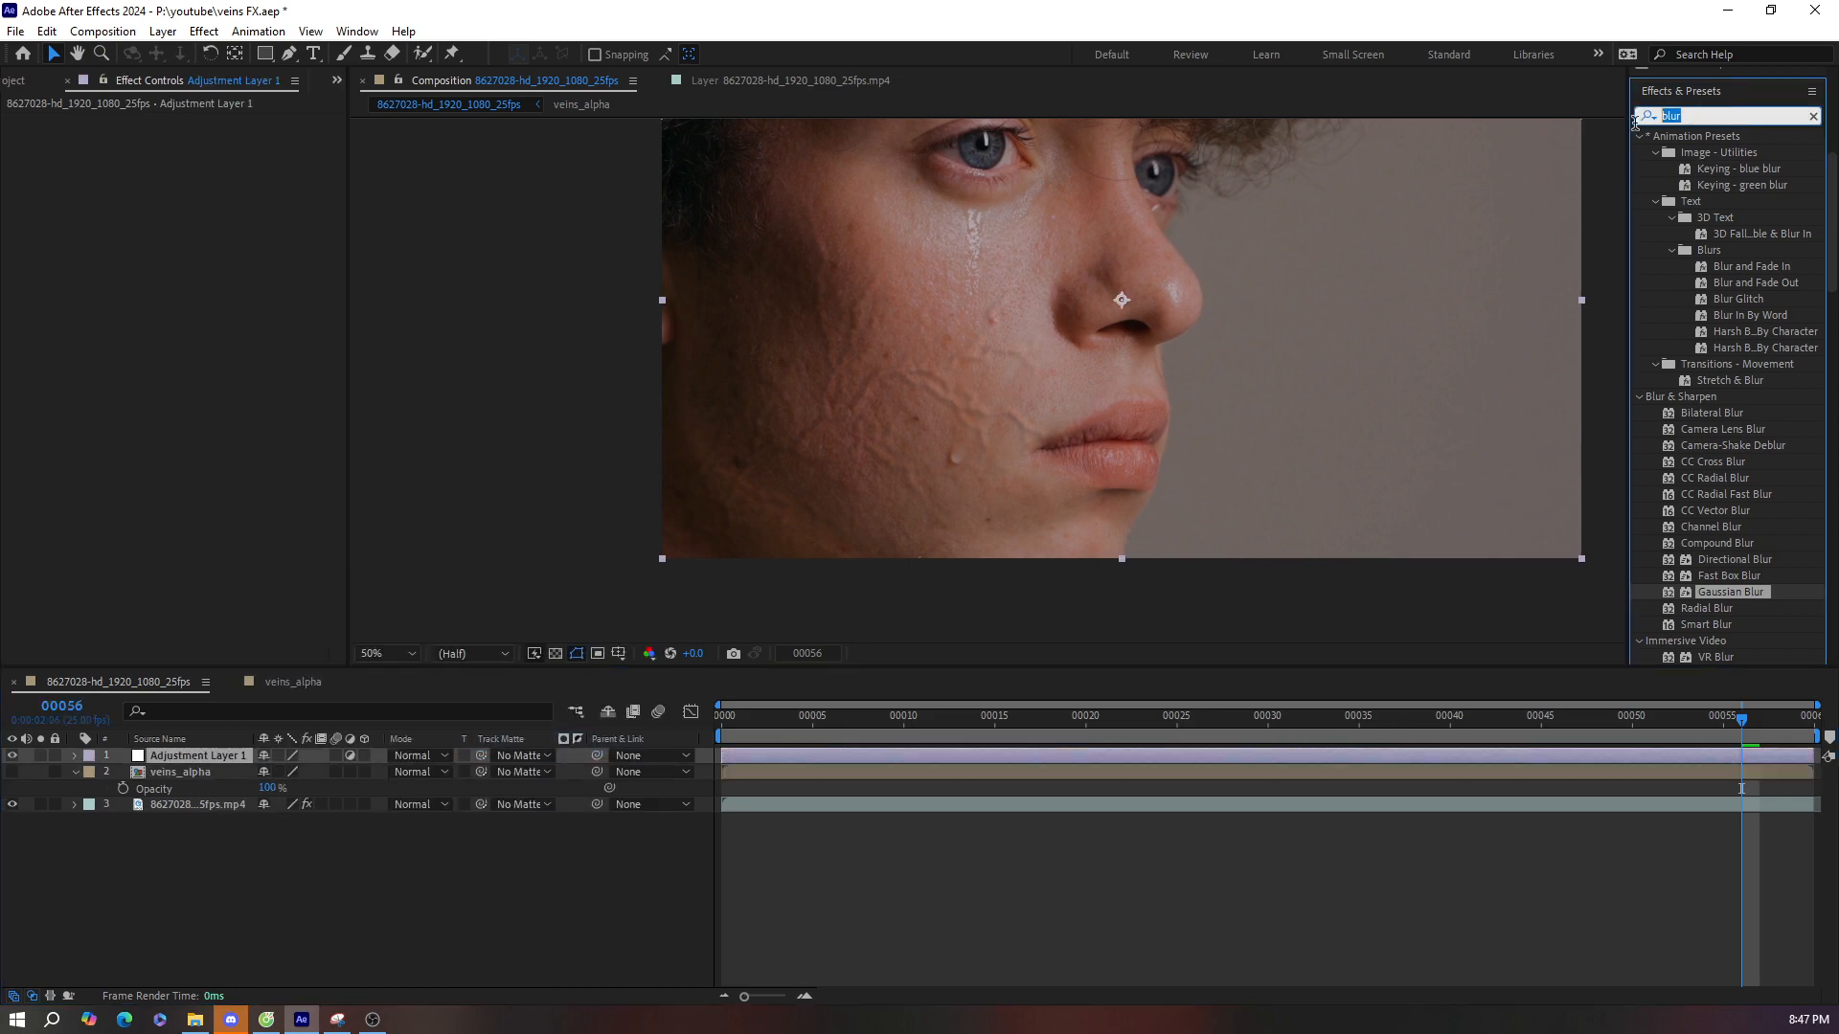
pyautogui.write('color b')
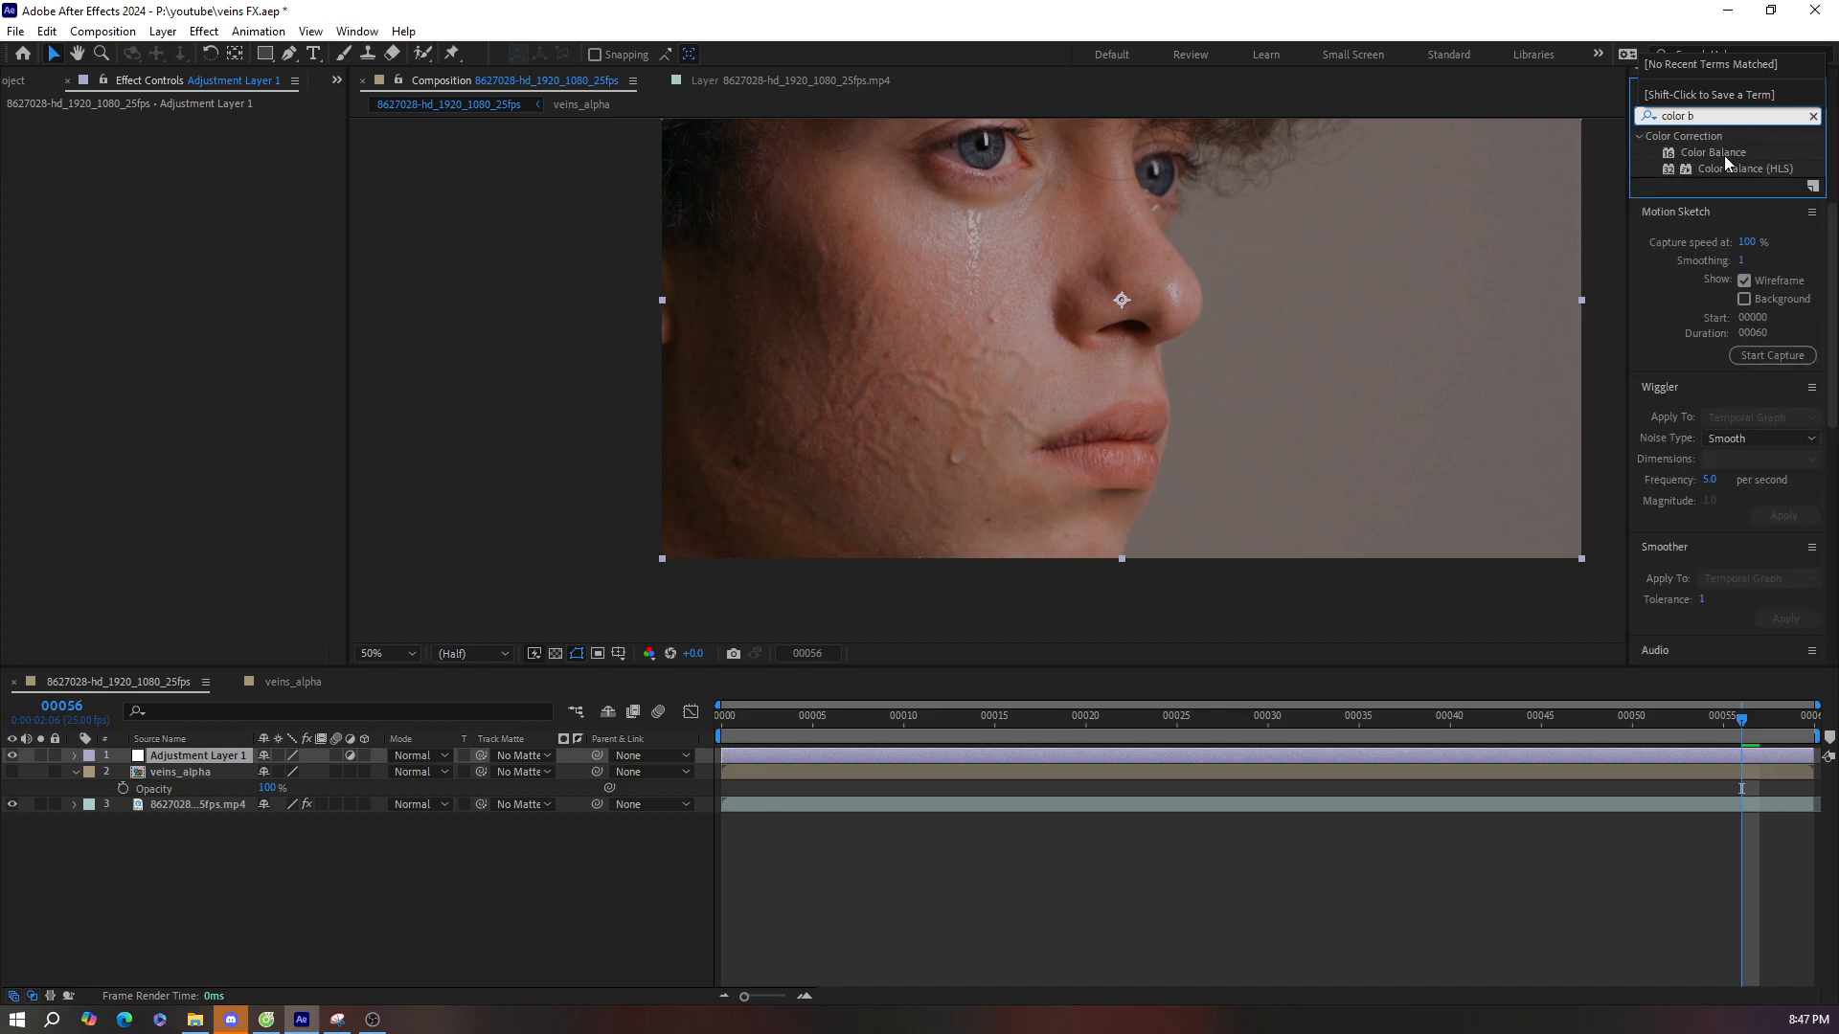
pyautogui.moveTo(1724, 155); pyautogui.dragTo(191, 757)
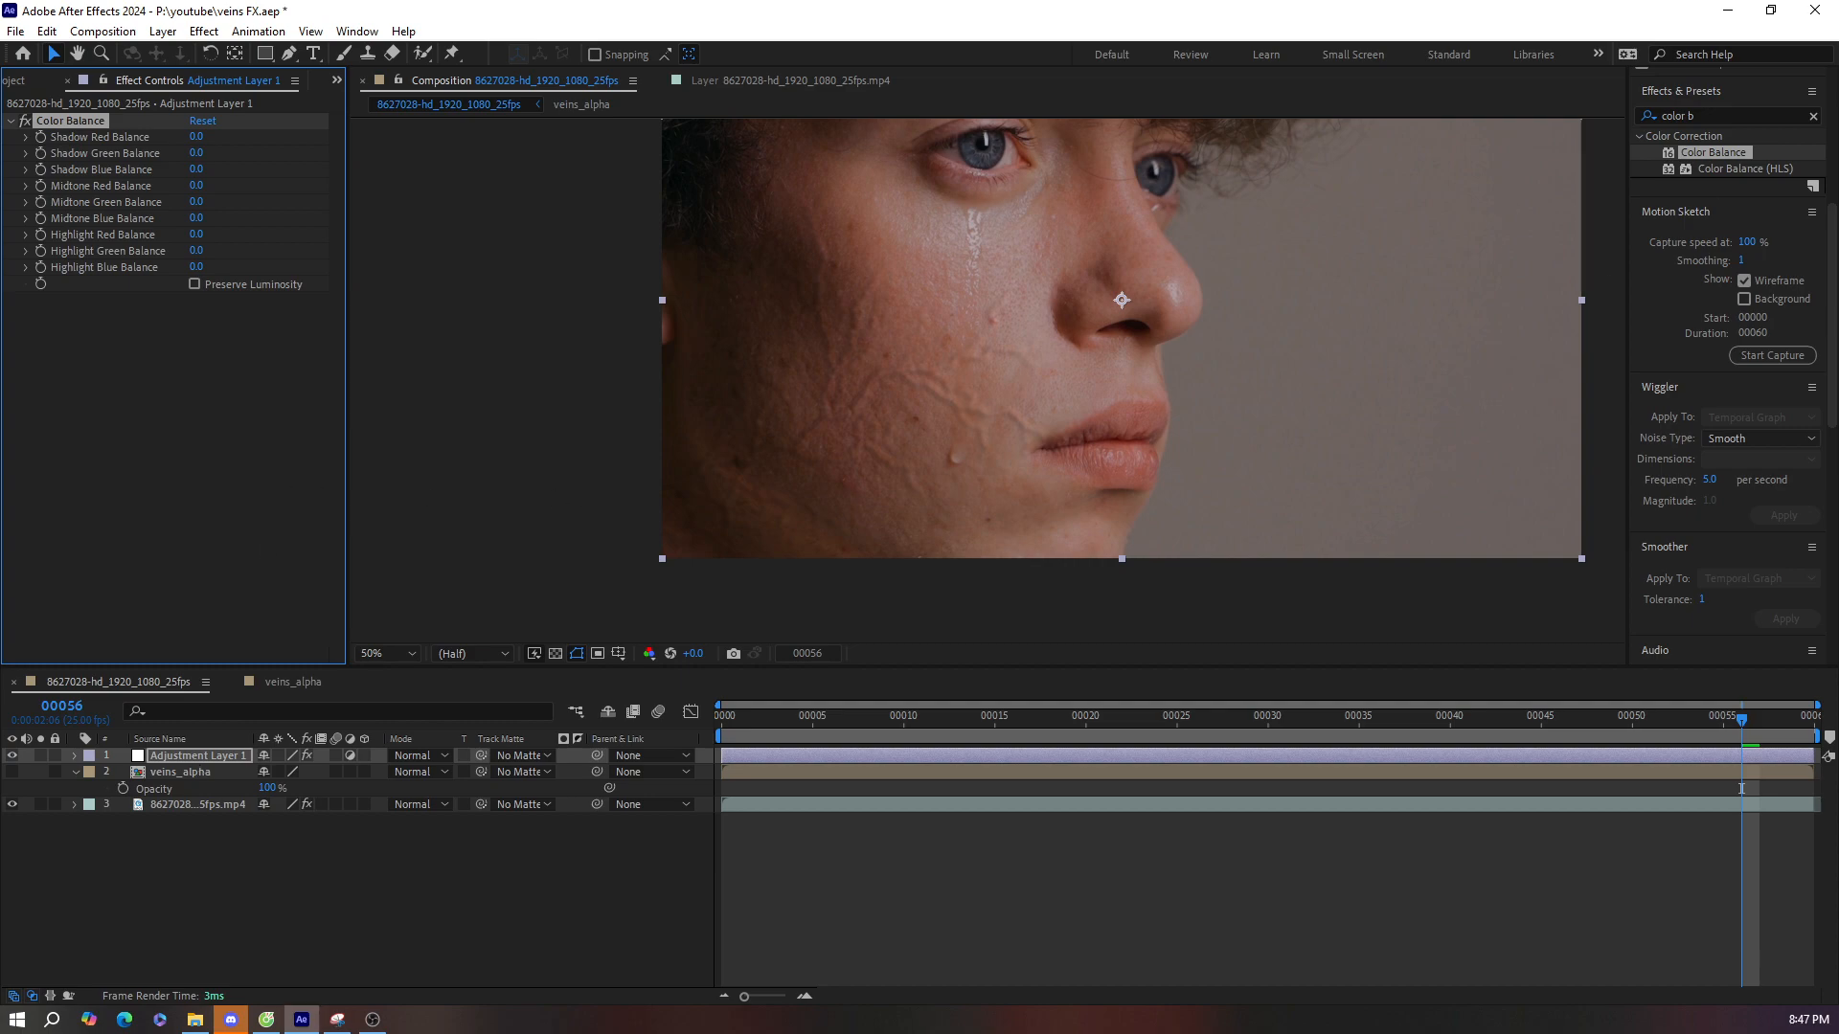
pyautogui.hotkey('alt', 'Tab')
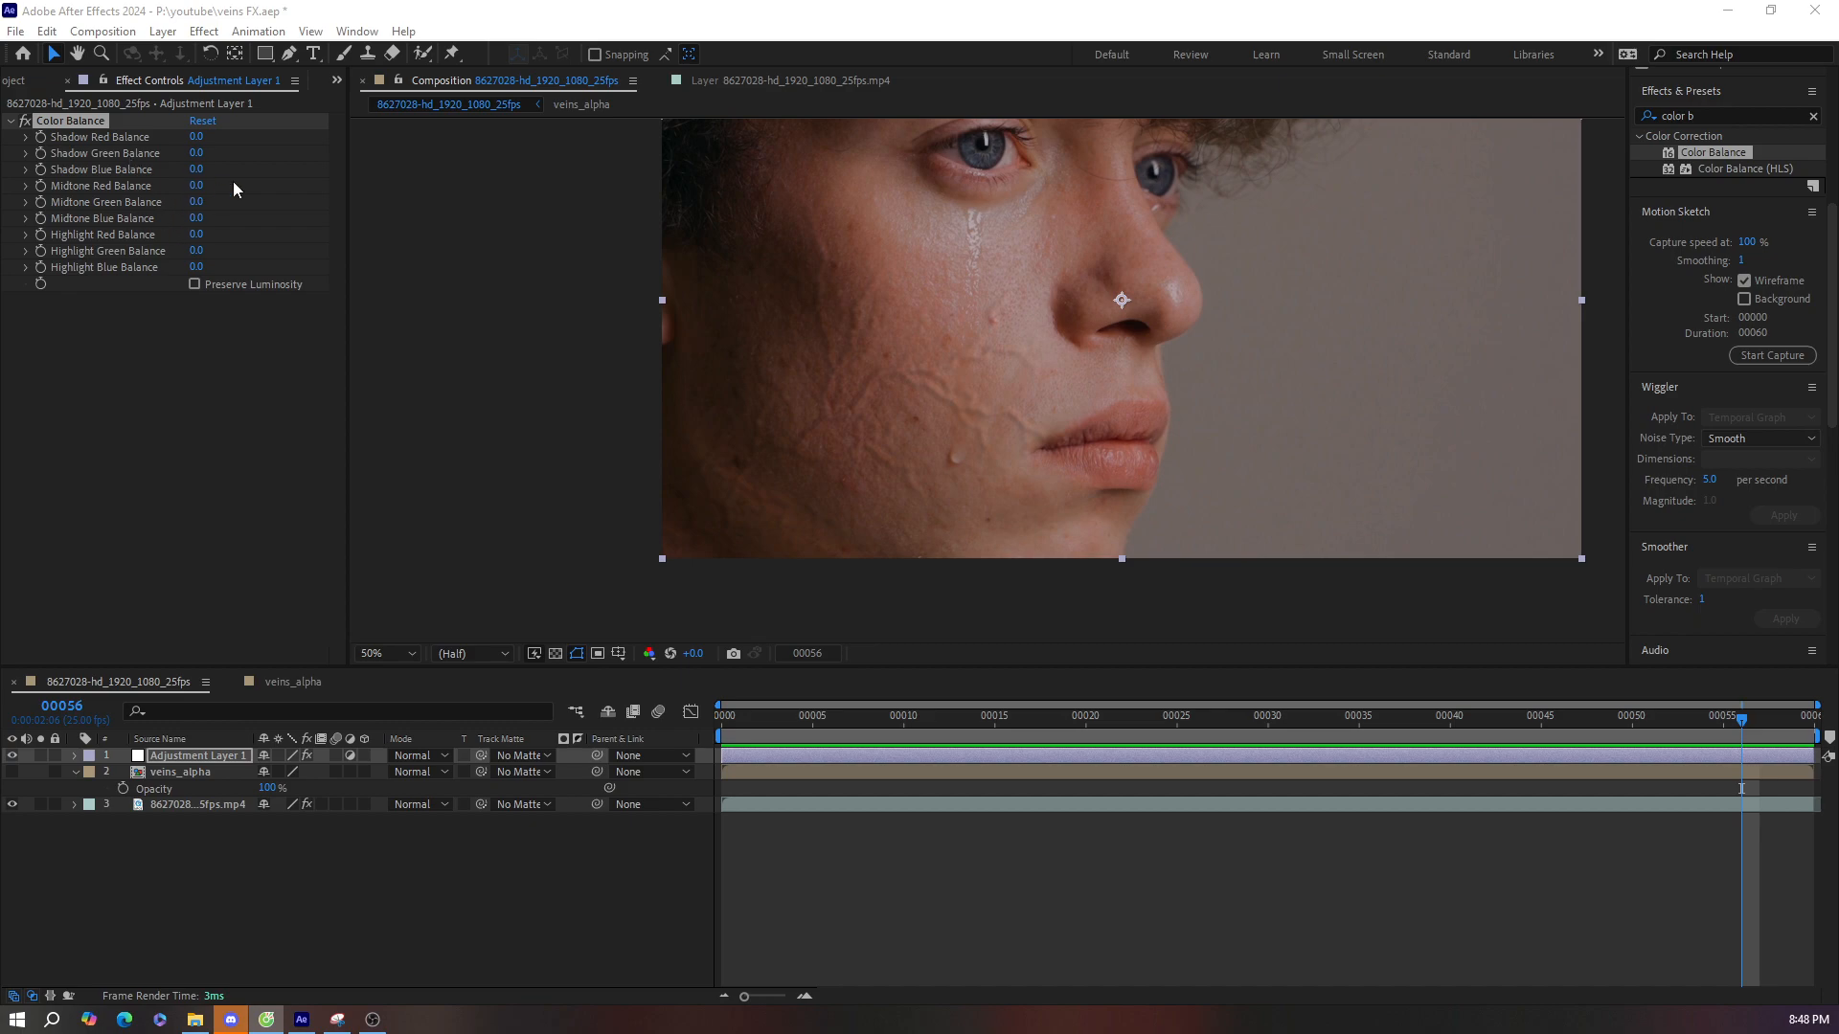
pyautogui.moveTo(195, 140); pyautogui.dragTo(255, 145)
pyautogui.click(180, 772)
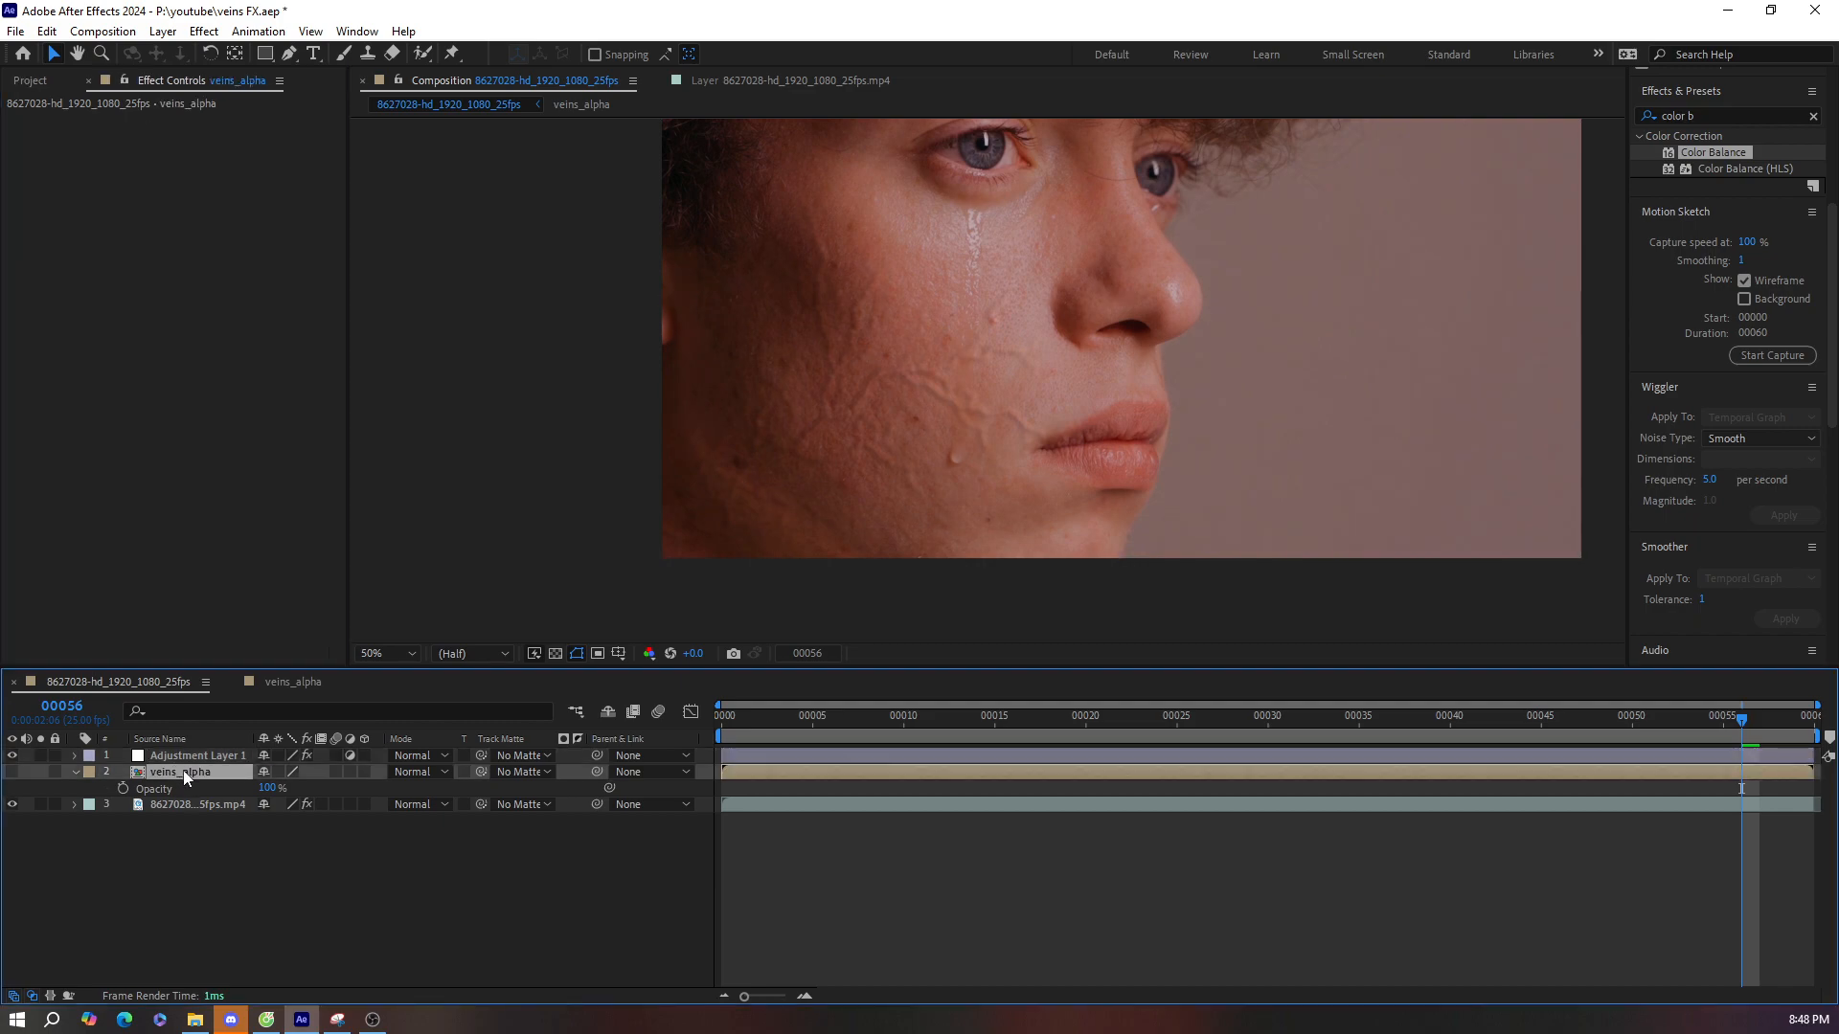
pyautogui.rightClick(184, 776)
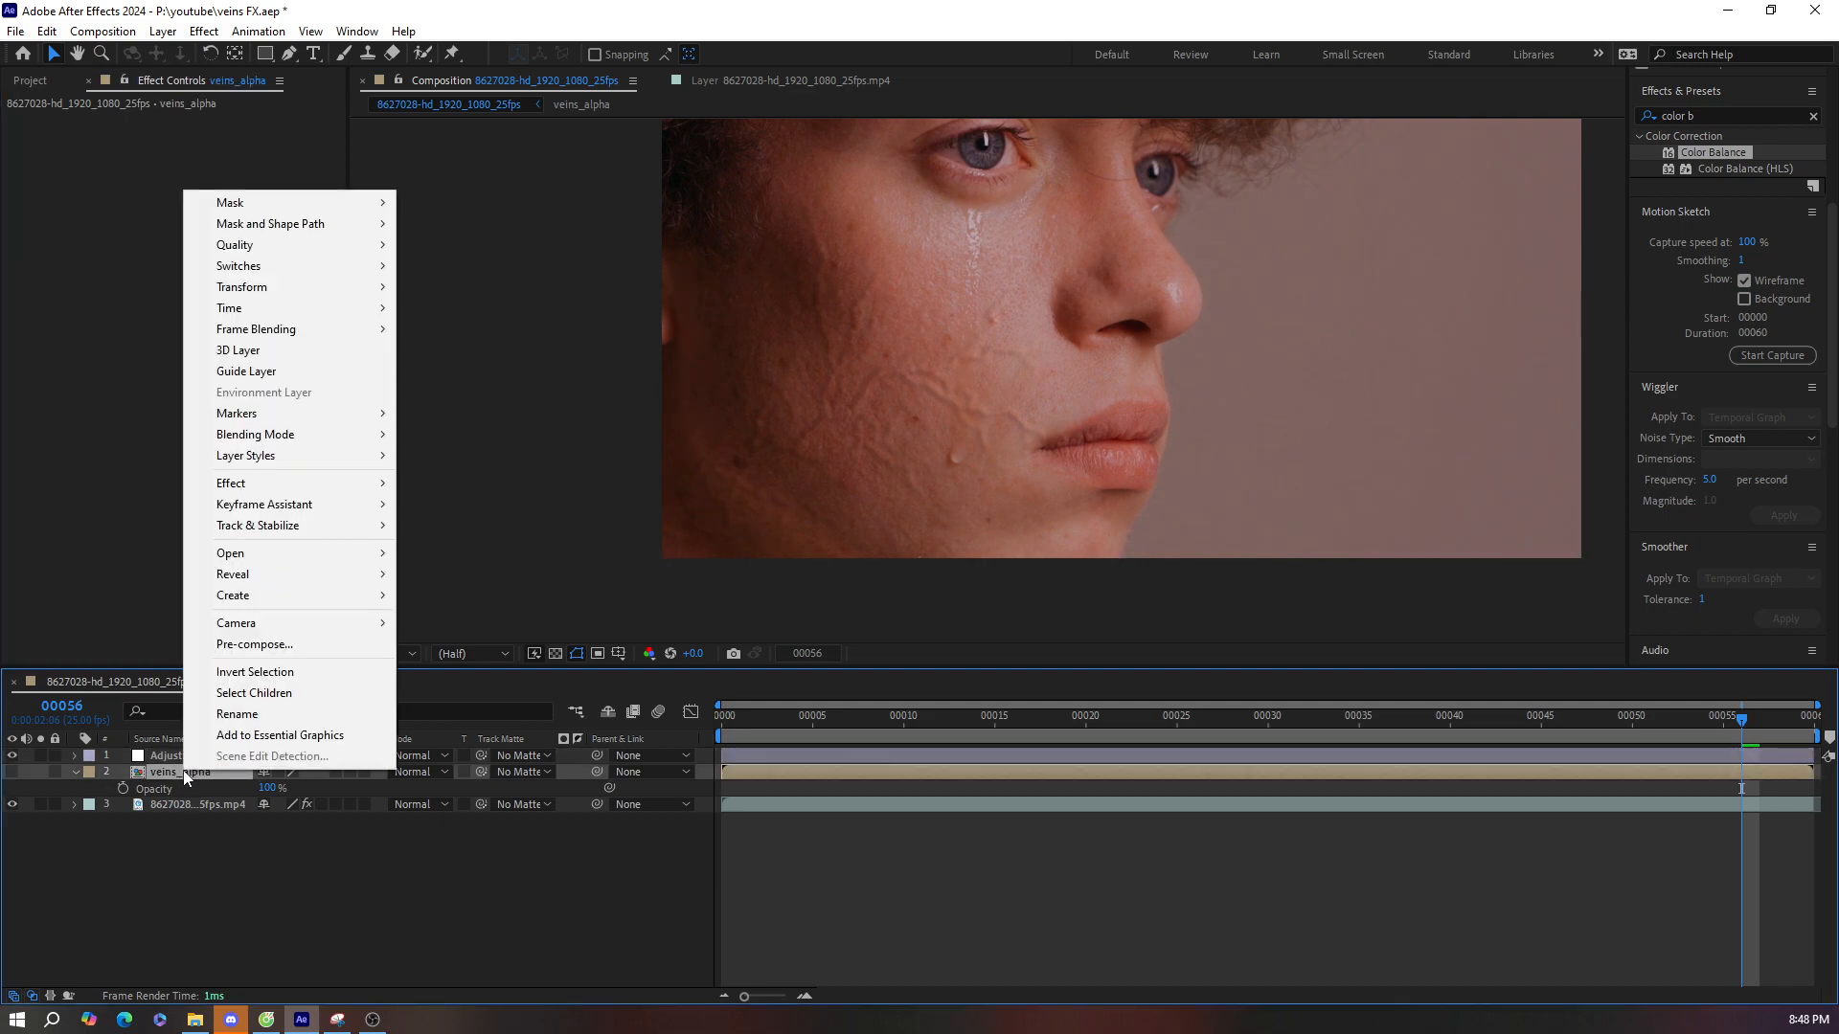
pyautogui.moveTo(307, 331)
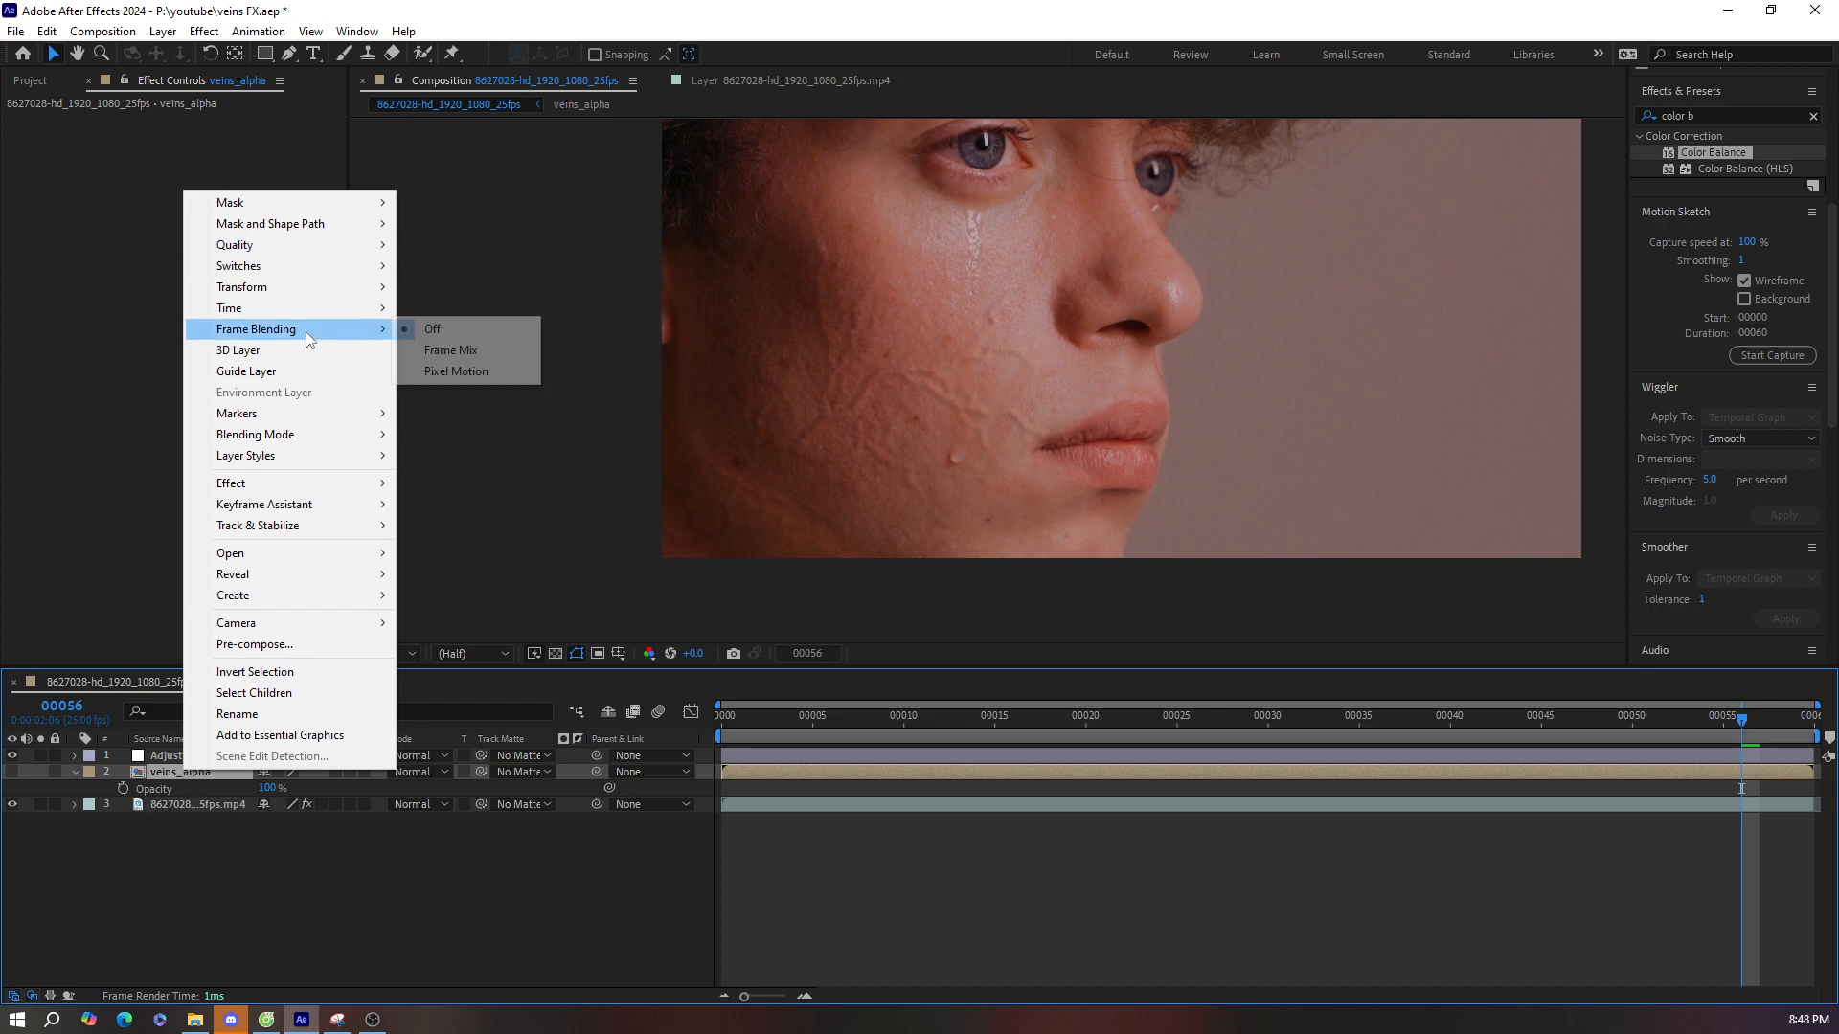
pyautogui.moveTo(252, 435)
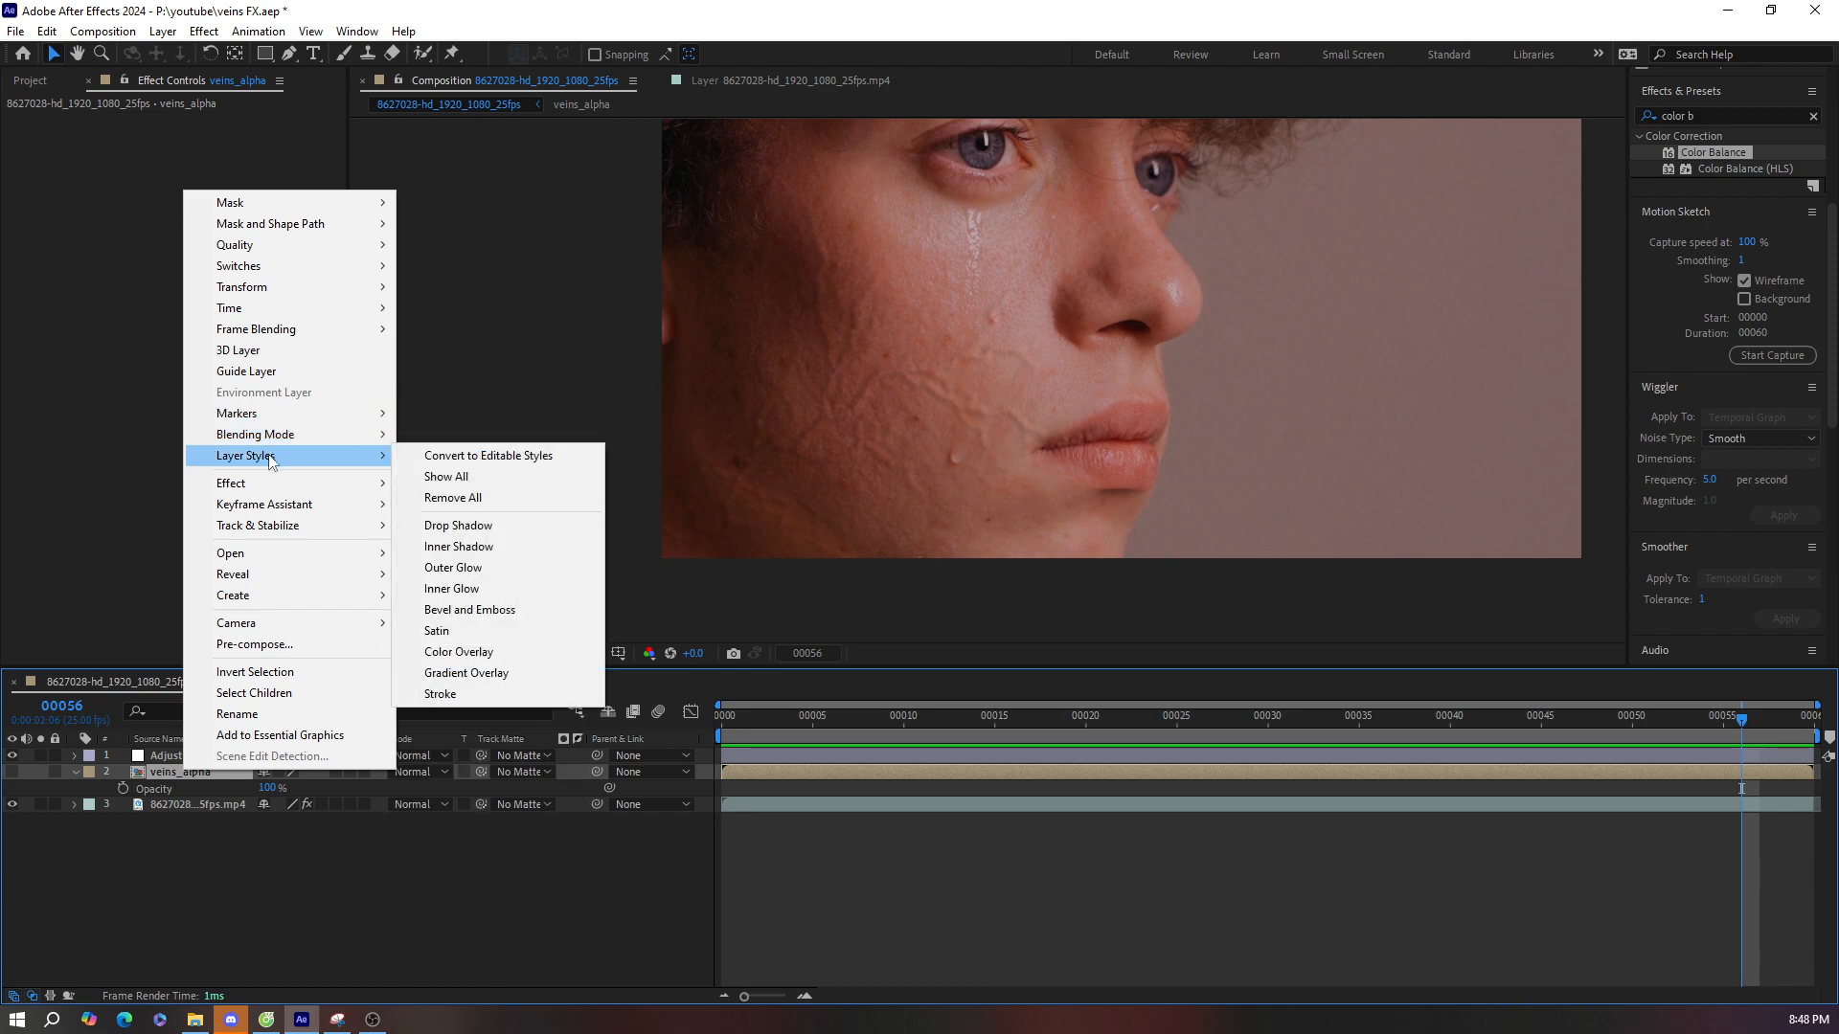
pyautogui.moveTo(290, 484)
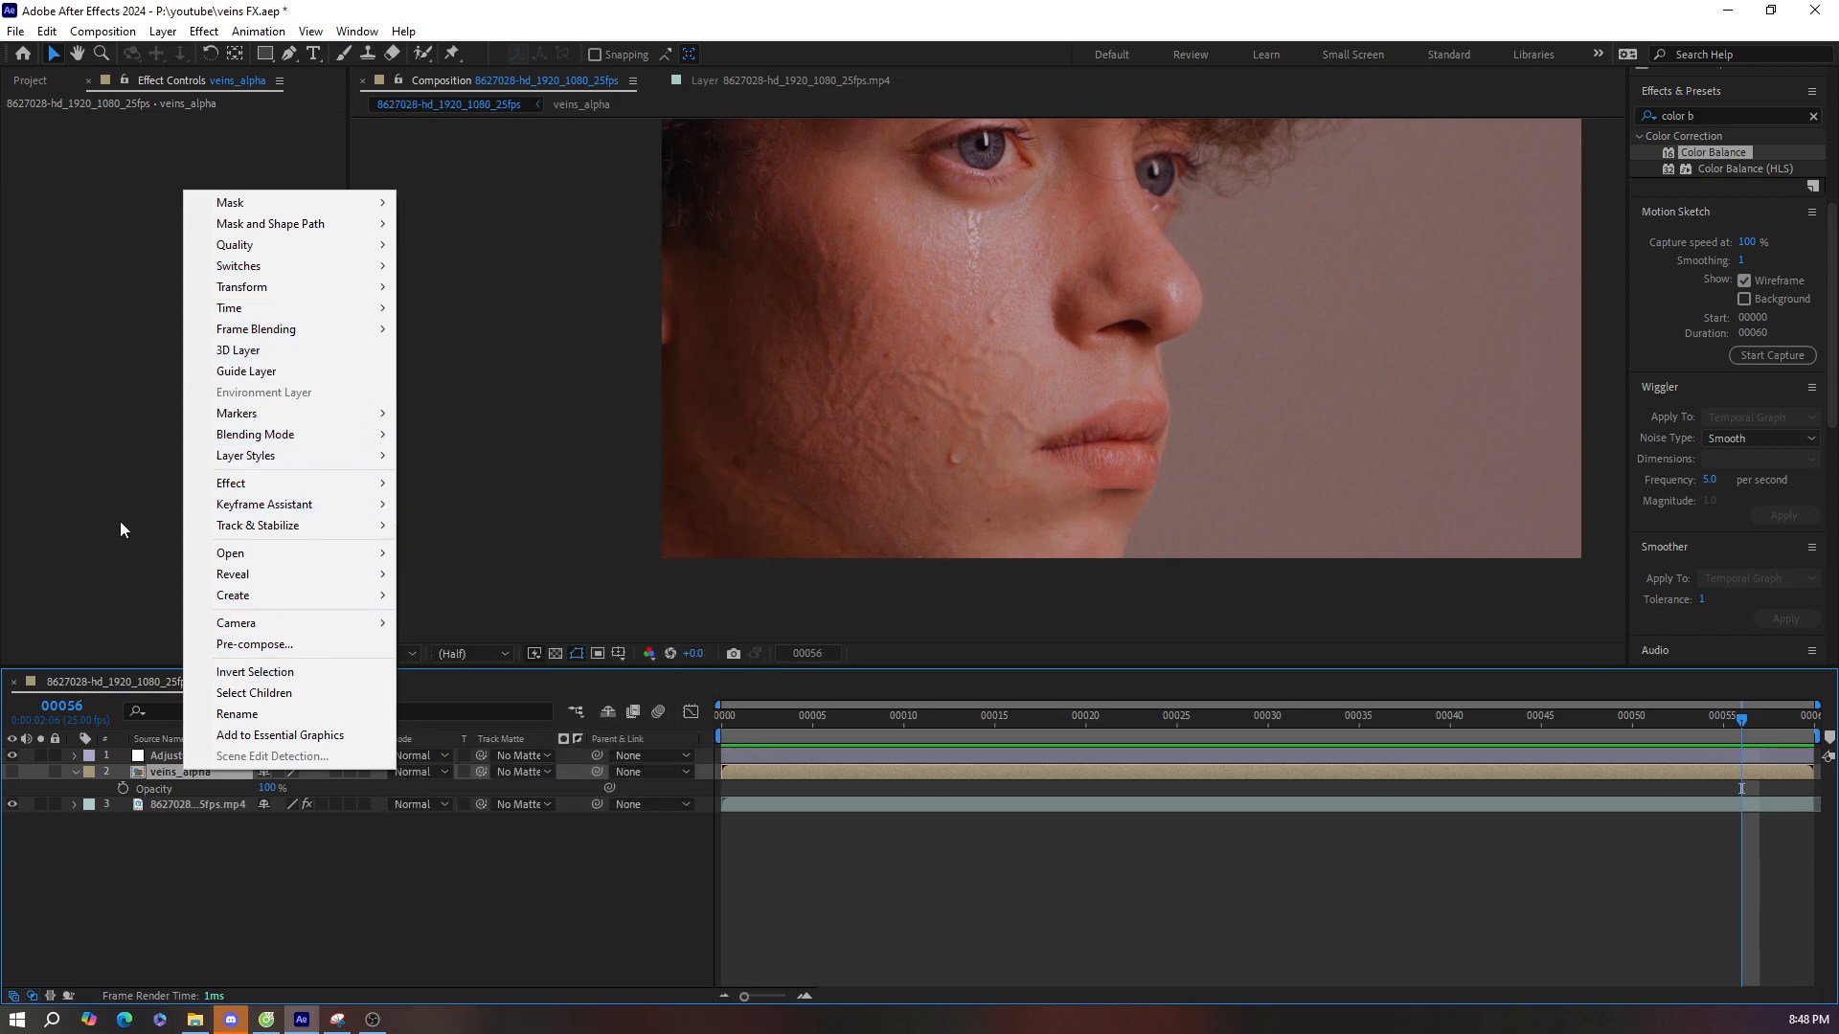
pyautogui.click(141, 858)
# Step: Duplicate the veins_alpha layer and move the copy above the adjustment layer
pyautogui.click(186, 772)
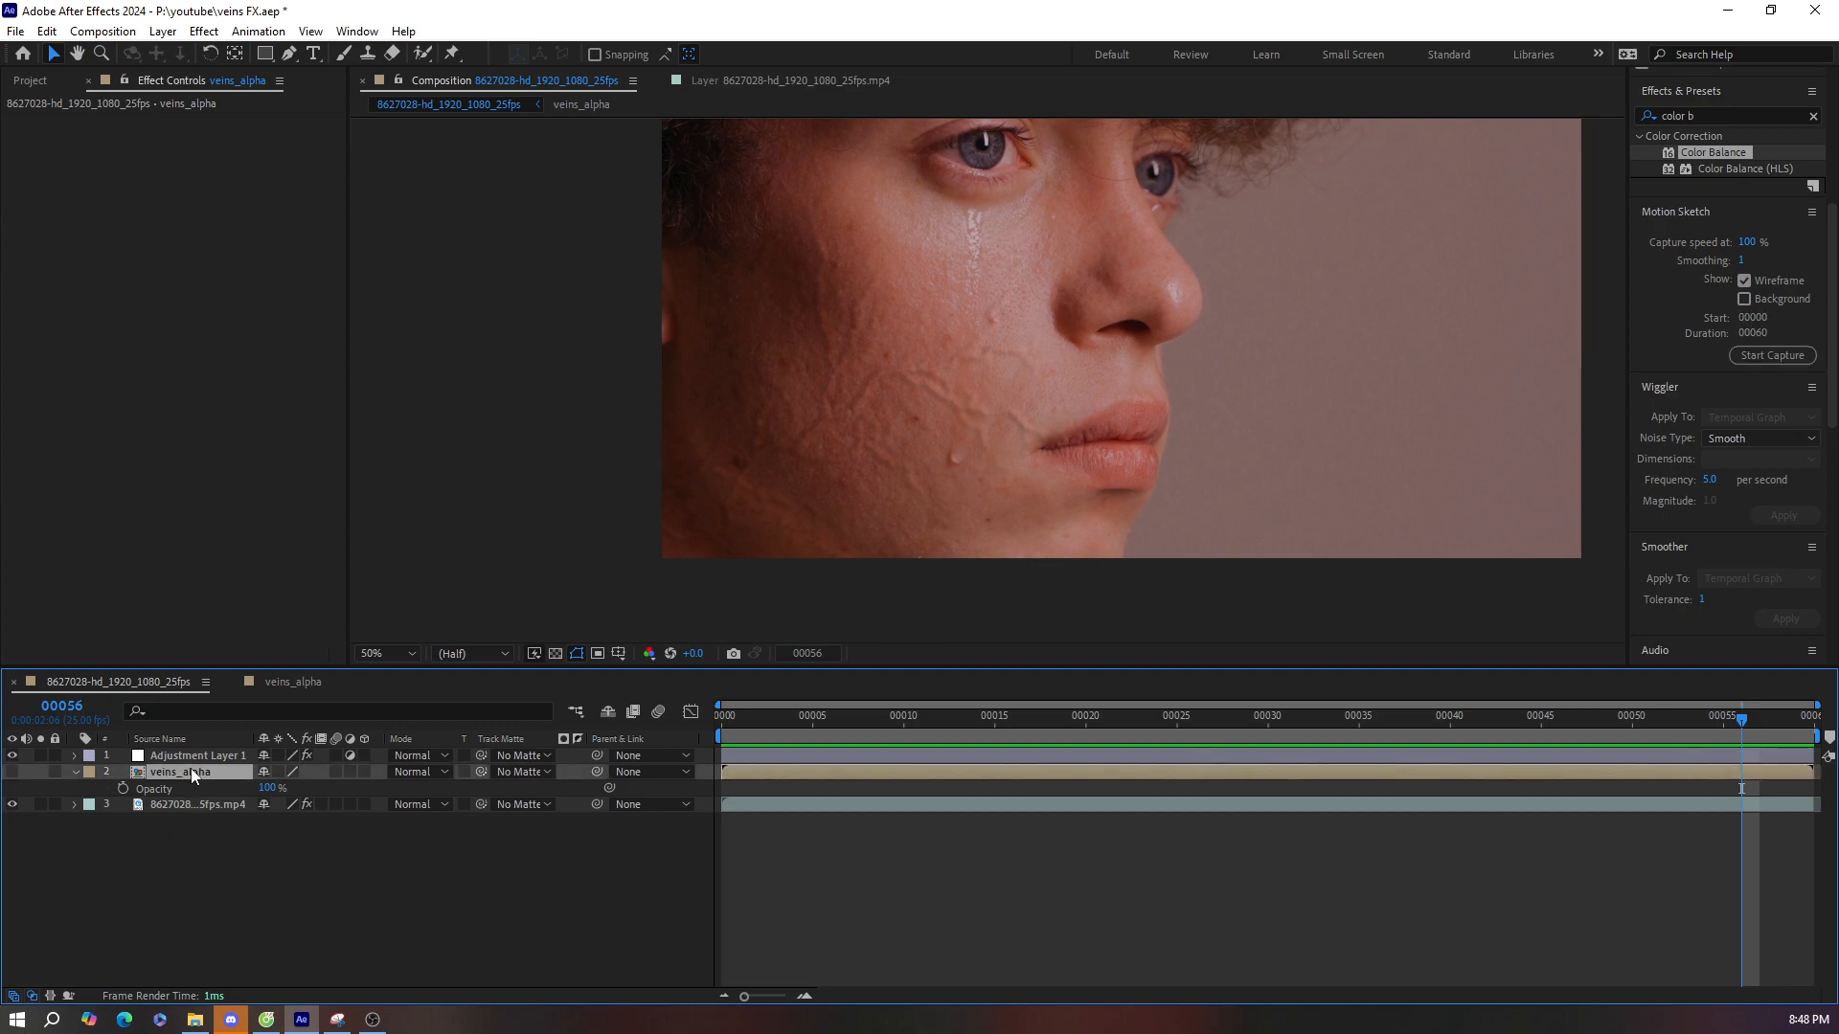
pyautogui.hotkey('ctrl', 'd')
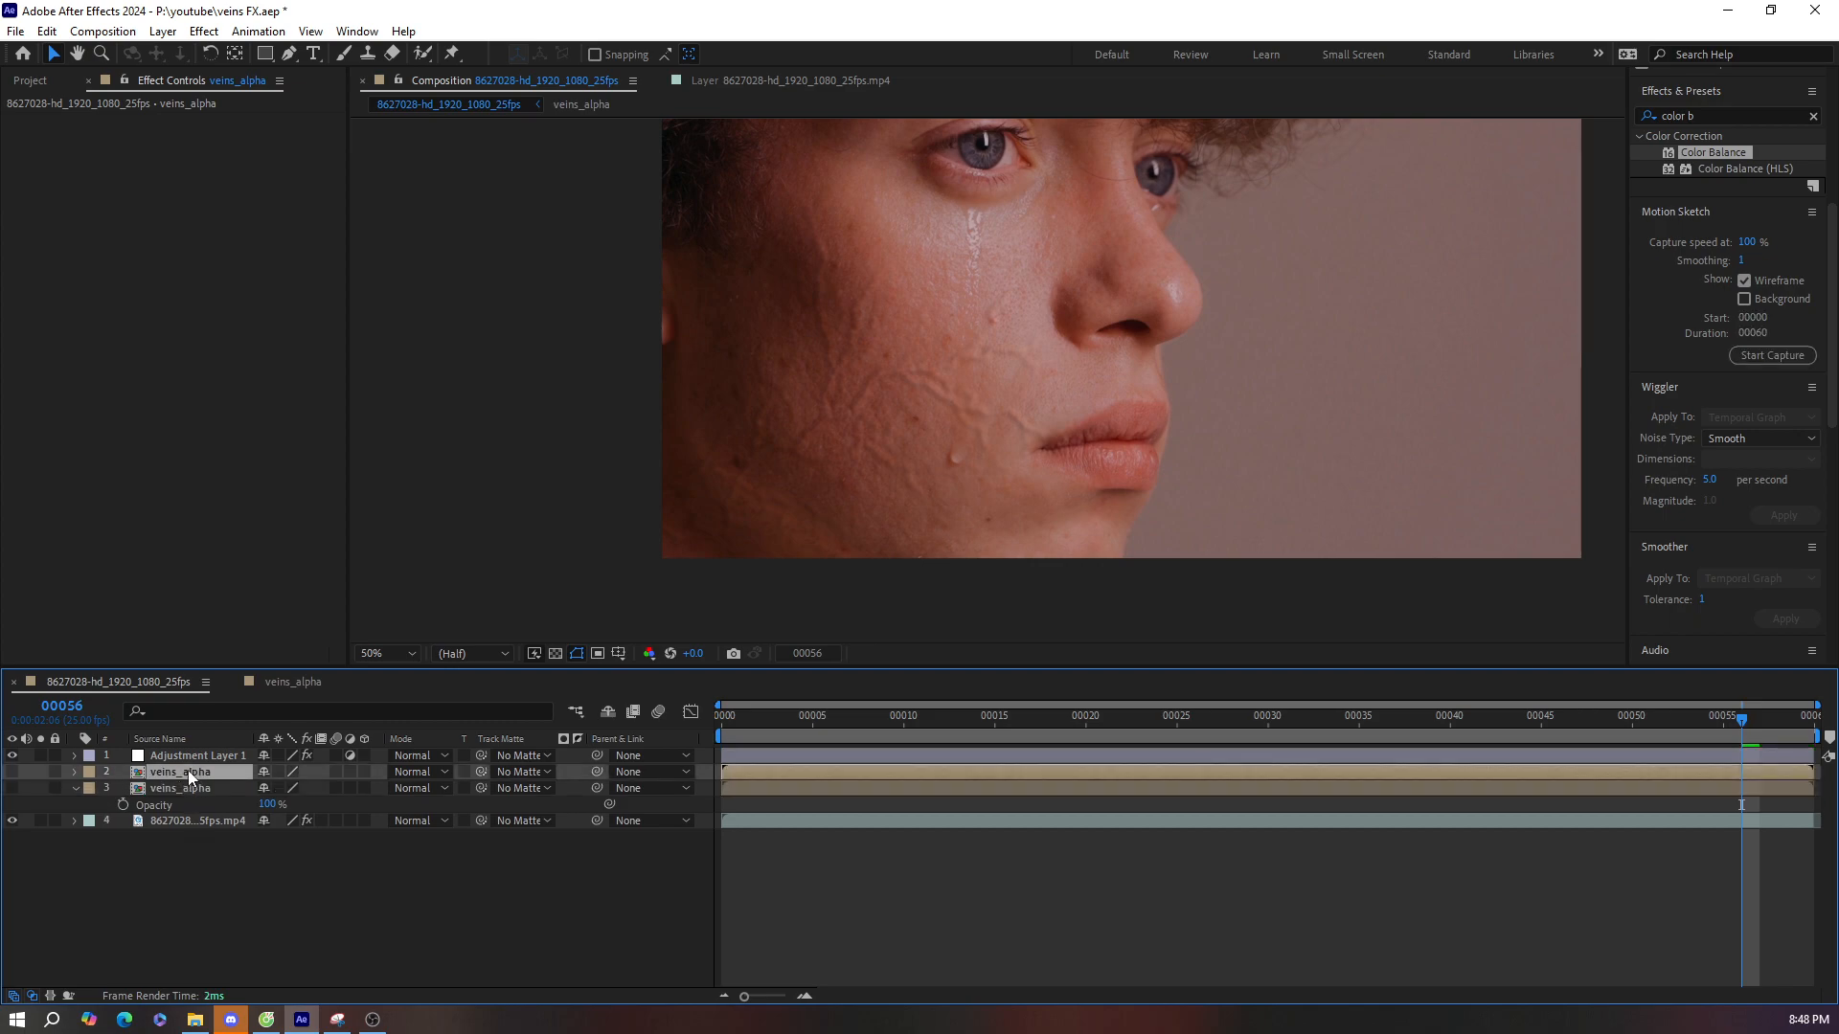
pyautogui.moveTo(188, 770); pyautogui.dragTo(191, 749)
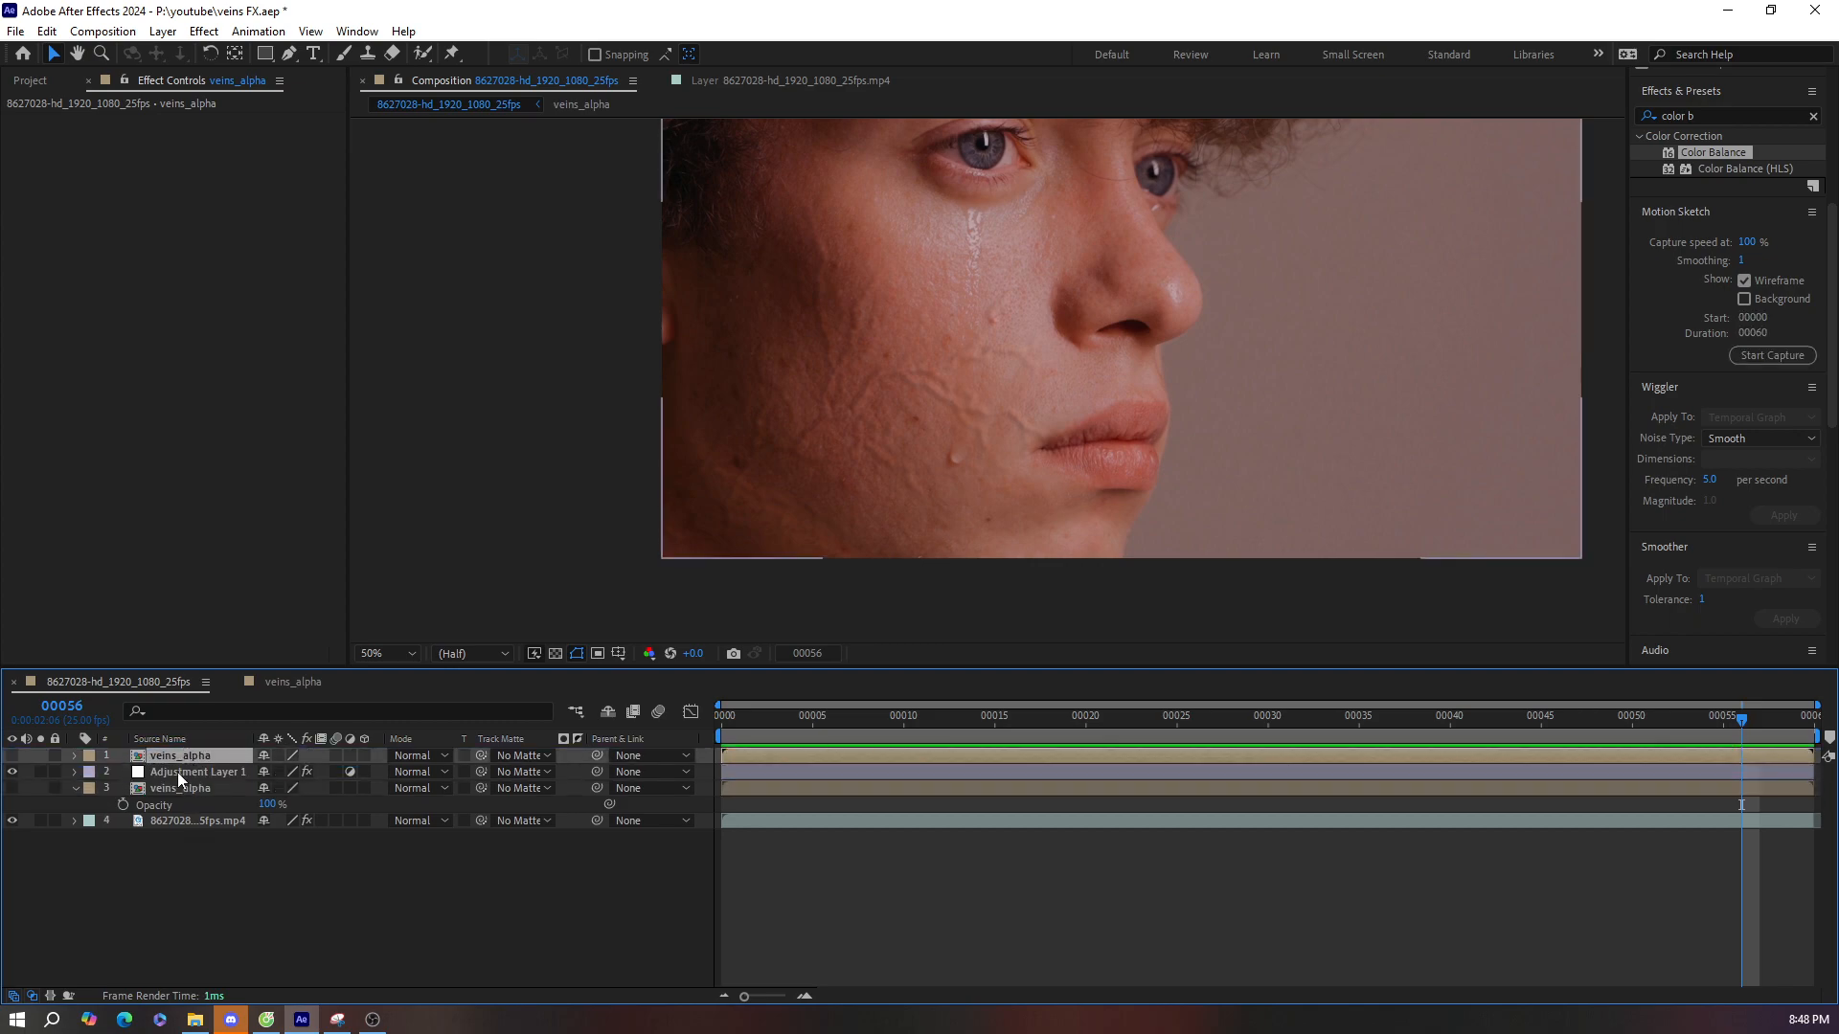
# Step: Set the adjustment layer's track matte to the veins_alpha copy above it, limiting the red tint to the veins
pyautogui.click(191, 772)
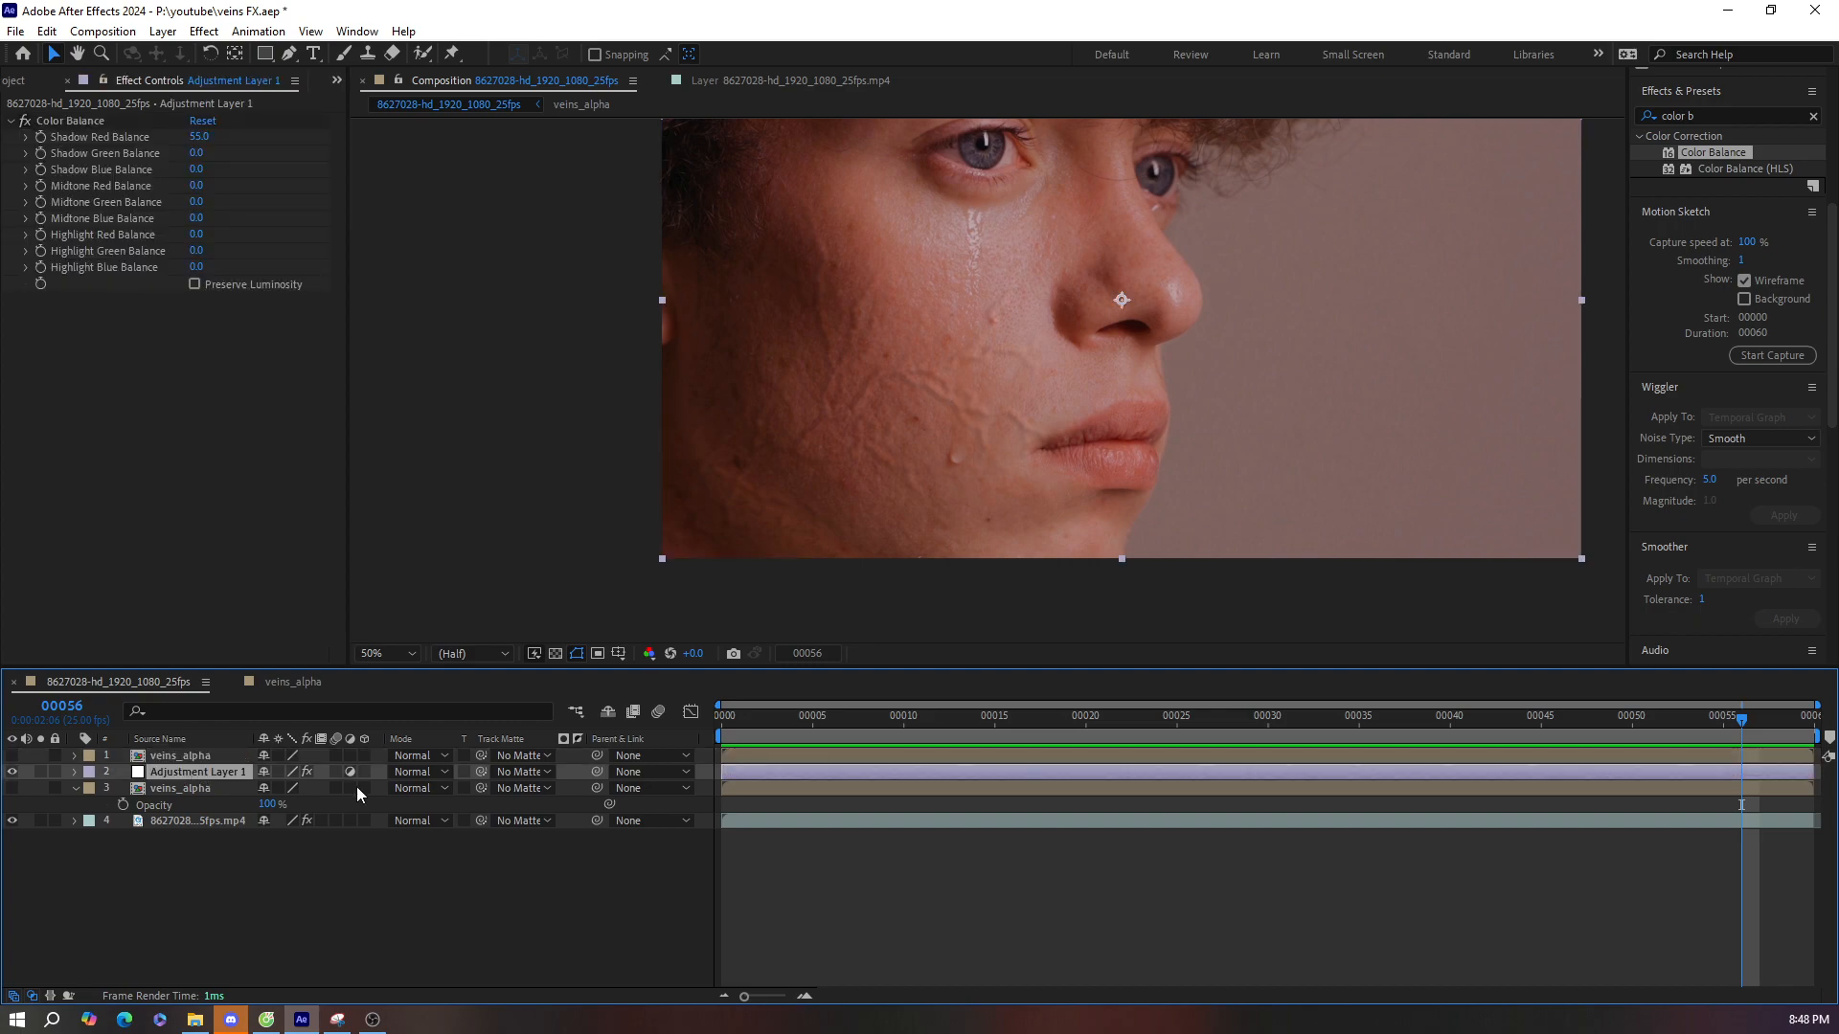
pyautogui.click(518, 773)
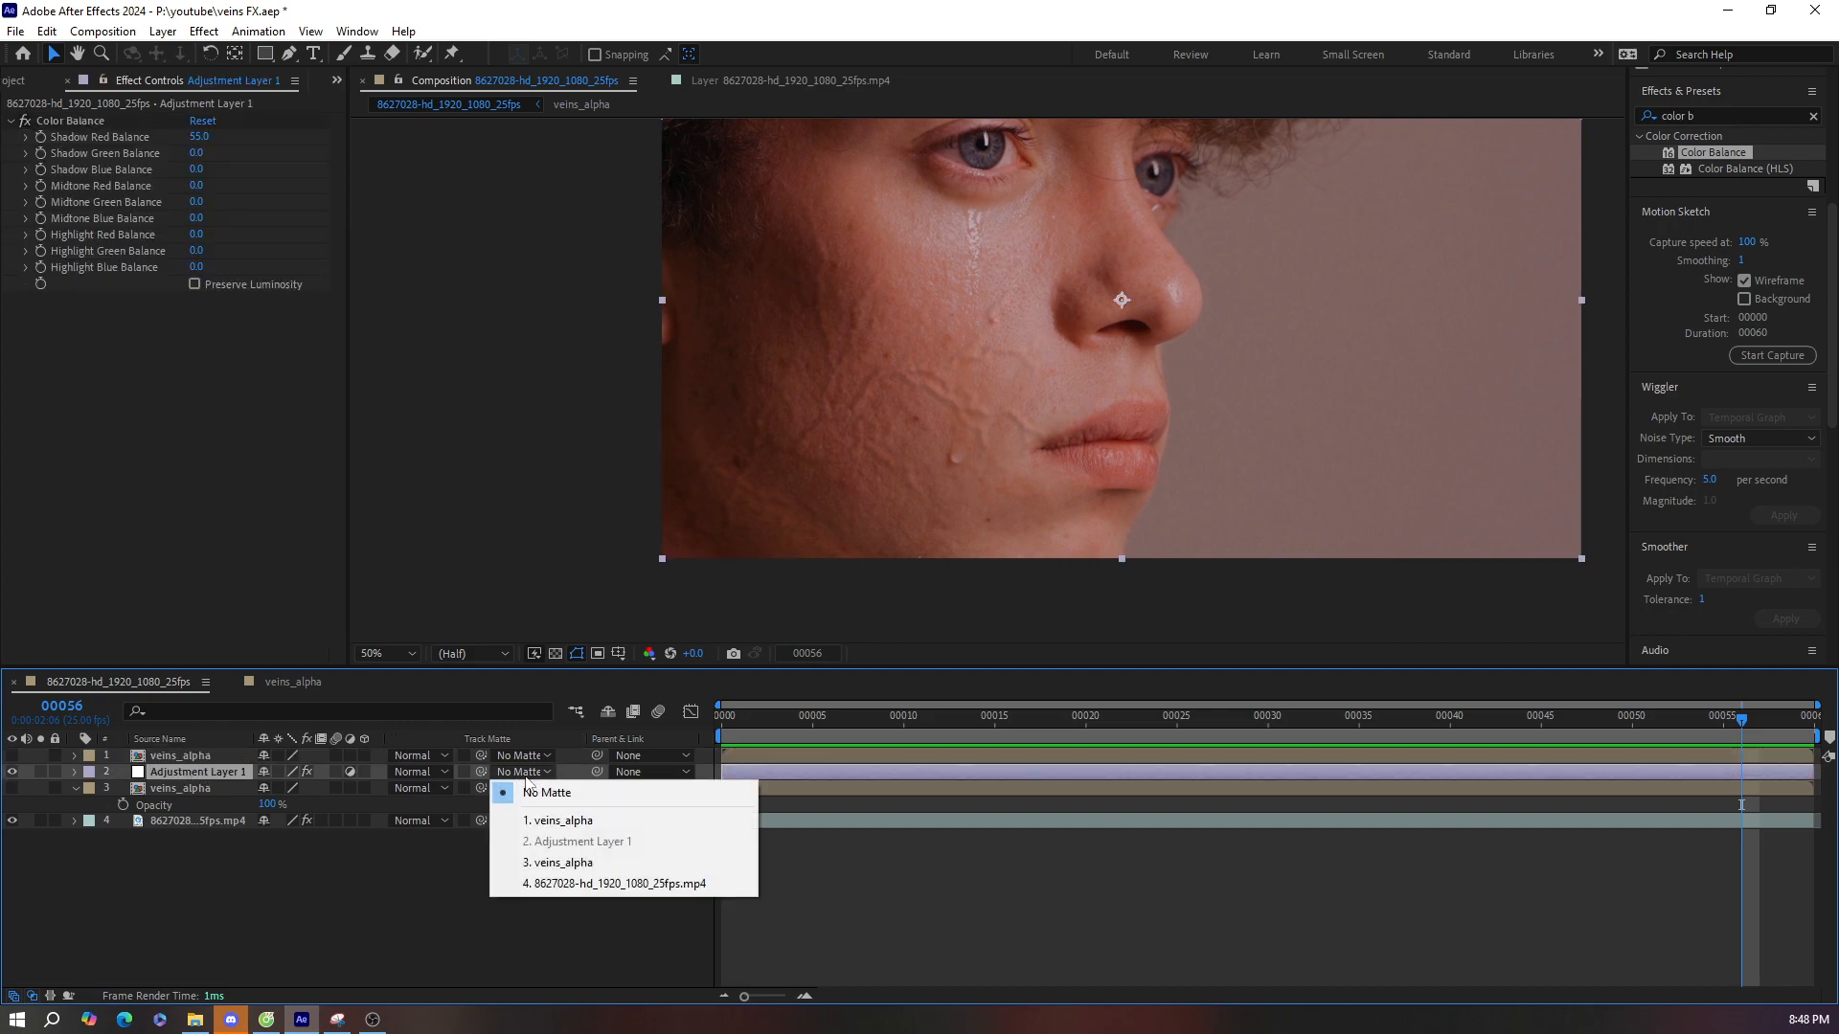
pyautogui.click(558, 821)
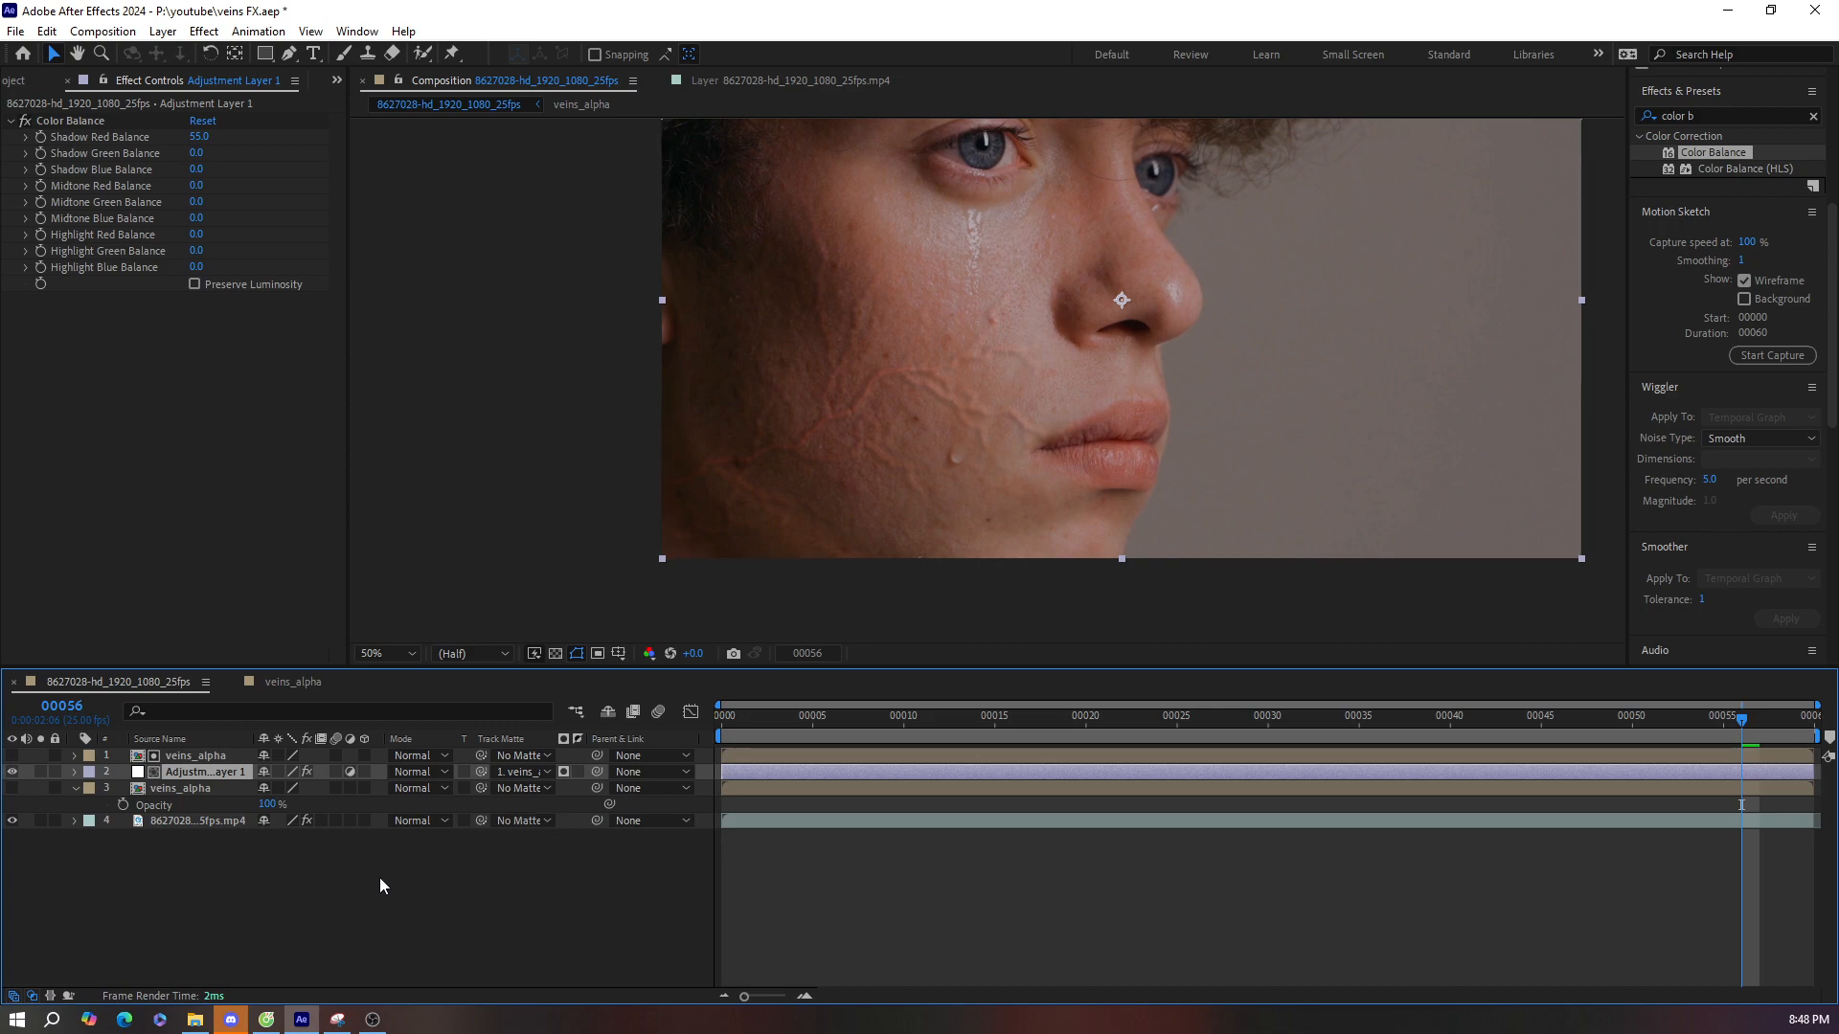
pyautogui.click(33, 998)
pyautogui.click(35, 997)
pyautogui.click(35, 997)
pyautogui.click(34, 997)
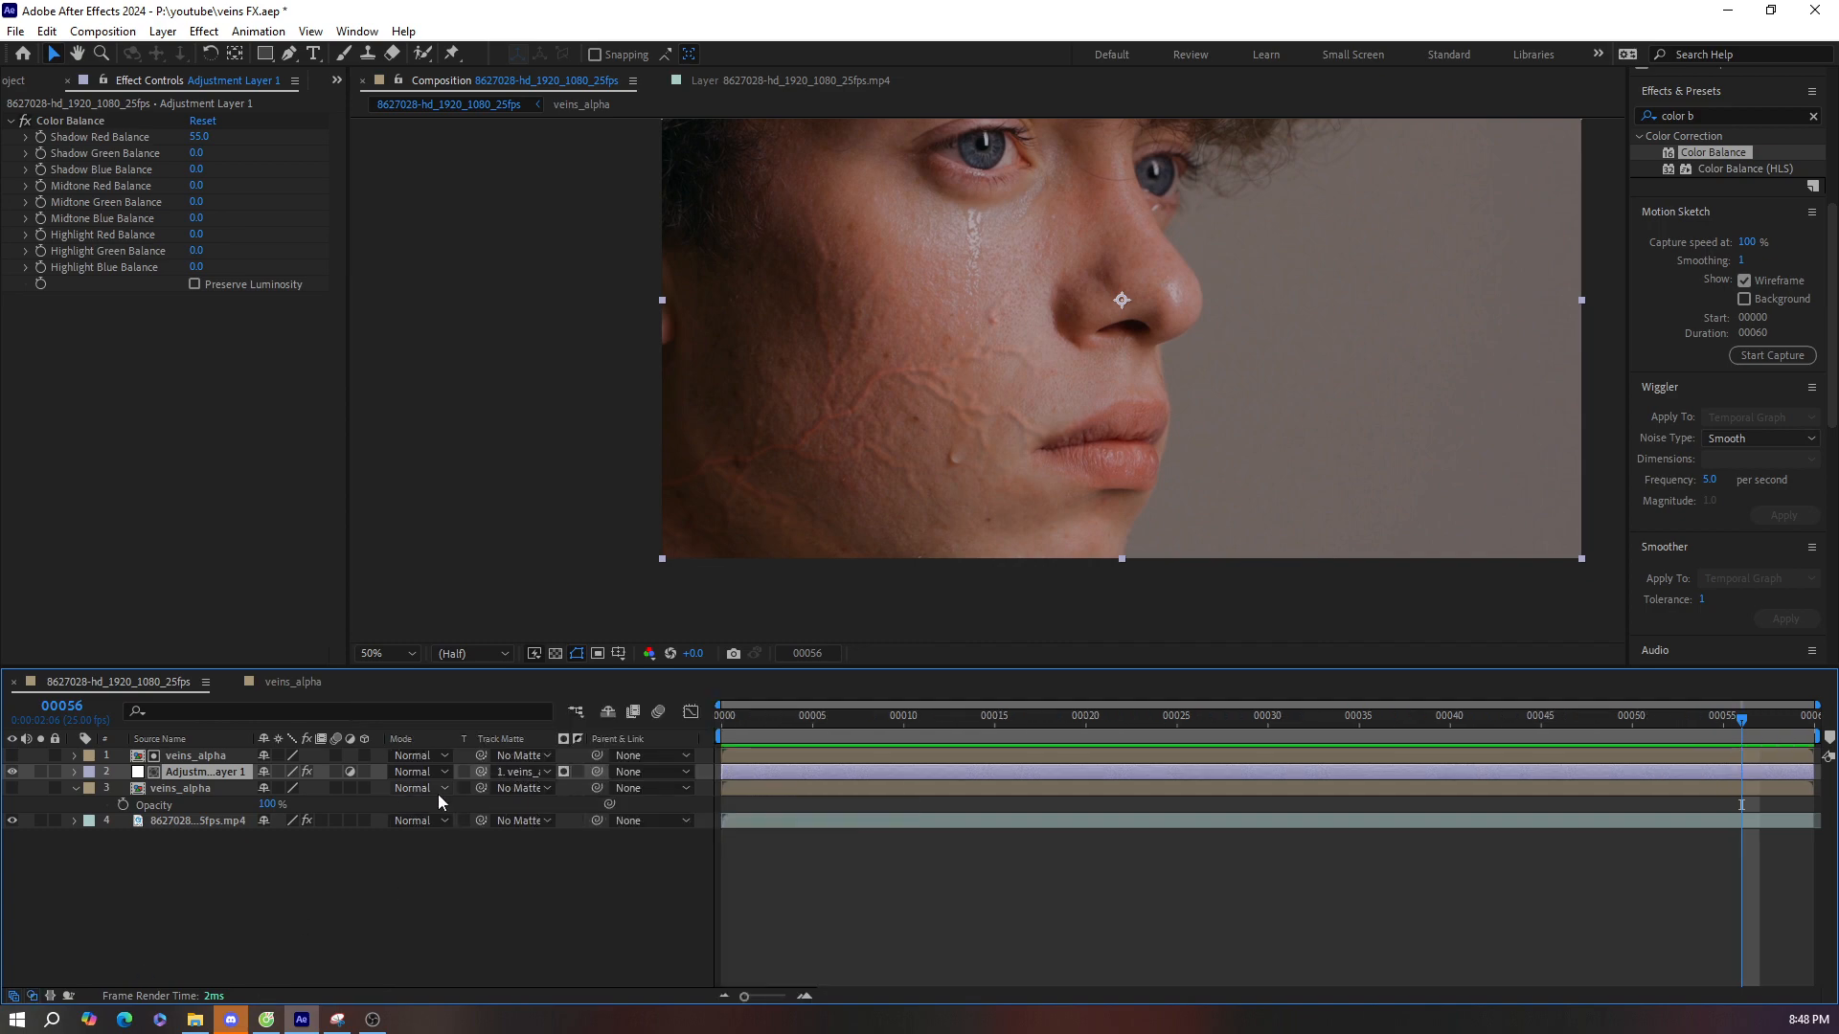
# Step: Toggle the adjustment layer's visibility repeatedly to compare the veins with and without the red tint
pyautogui.click(11, 772)
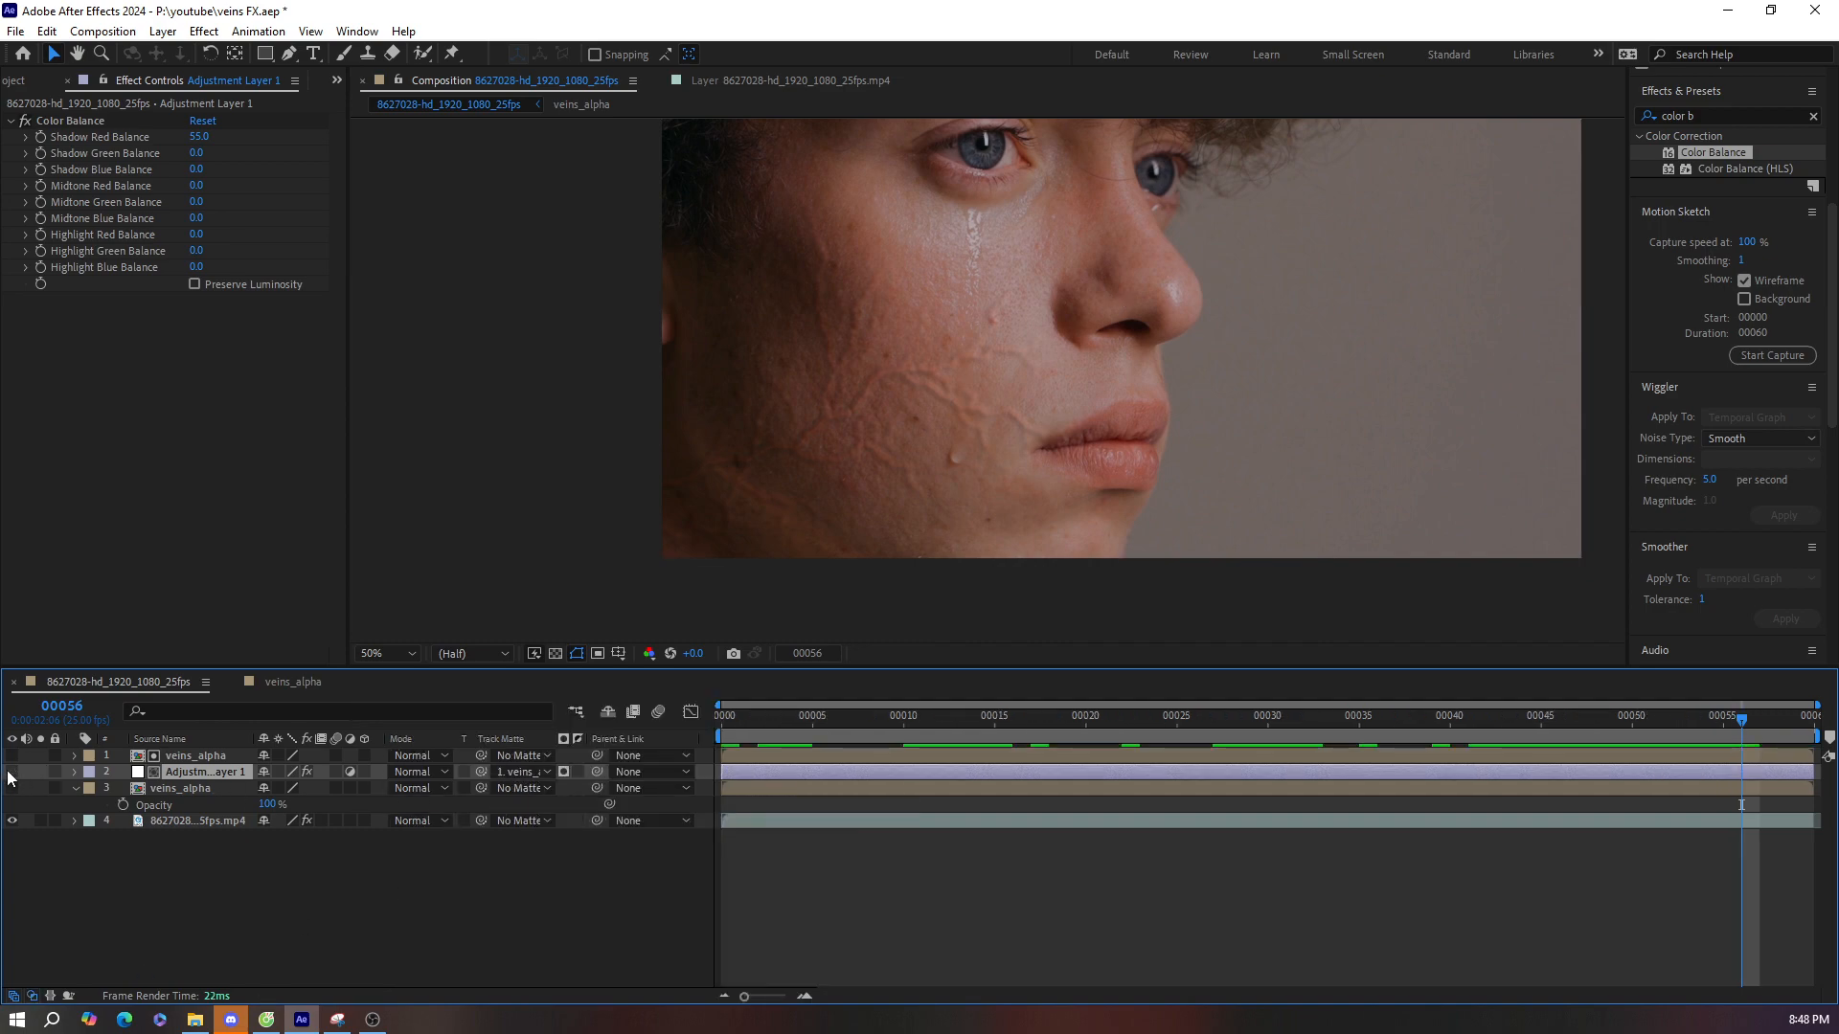
pyautogui.click(12, 772)
pyautogui.click(11, 772)
pyautogui.click(12, 772)
pyautogui.click(12, 772)
pyautogui.click(12, 772)
pyautogui.click(12, 772)
pyautogui.click(11, 772)
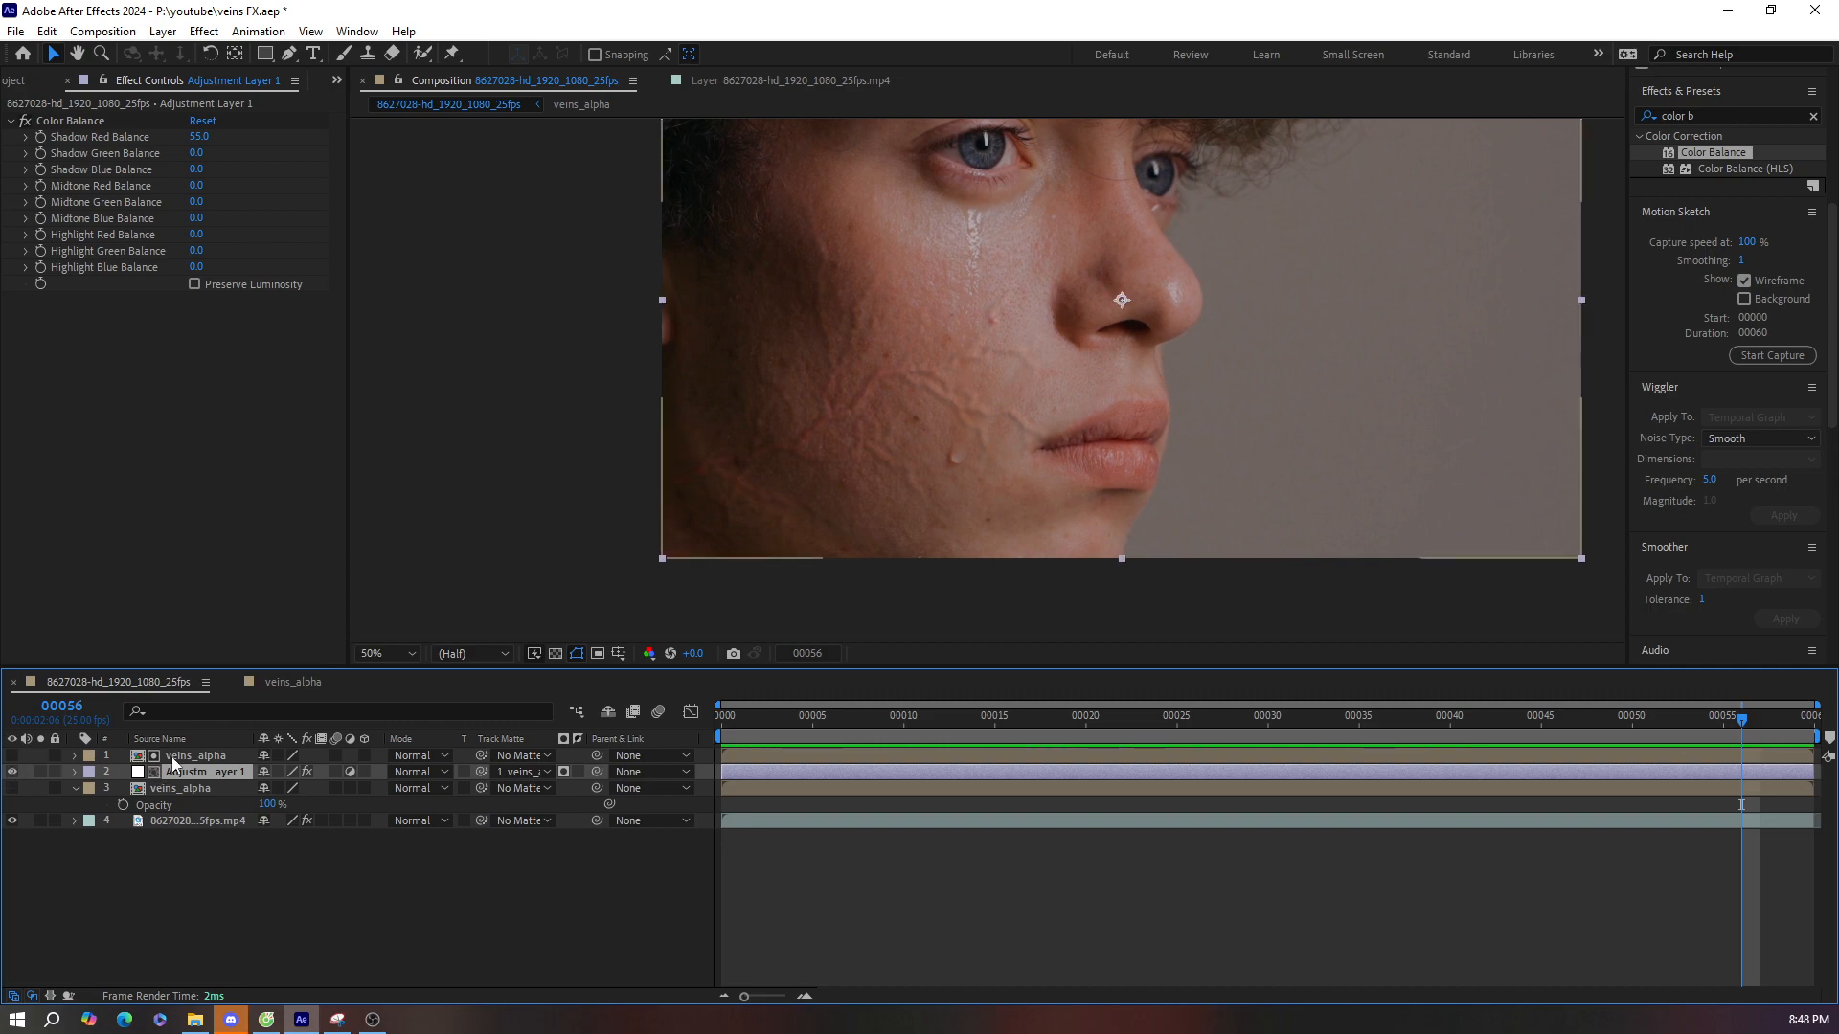
# Step: Try applying a Curves effect to the veins_alpha matte layer and raising its RGB curve steeply
pyautogui.click(178, 758)
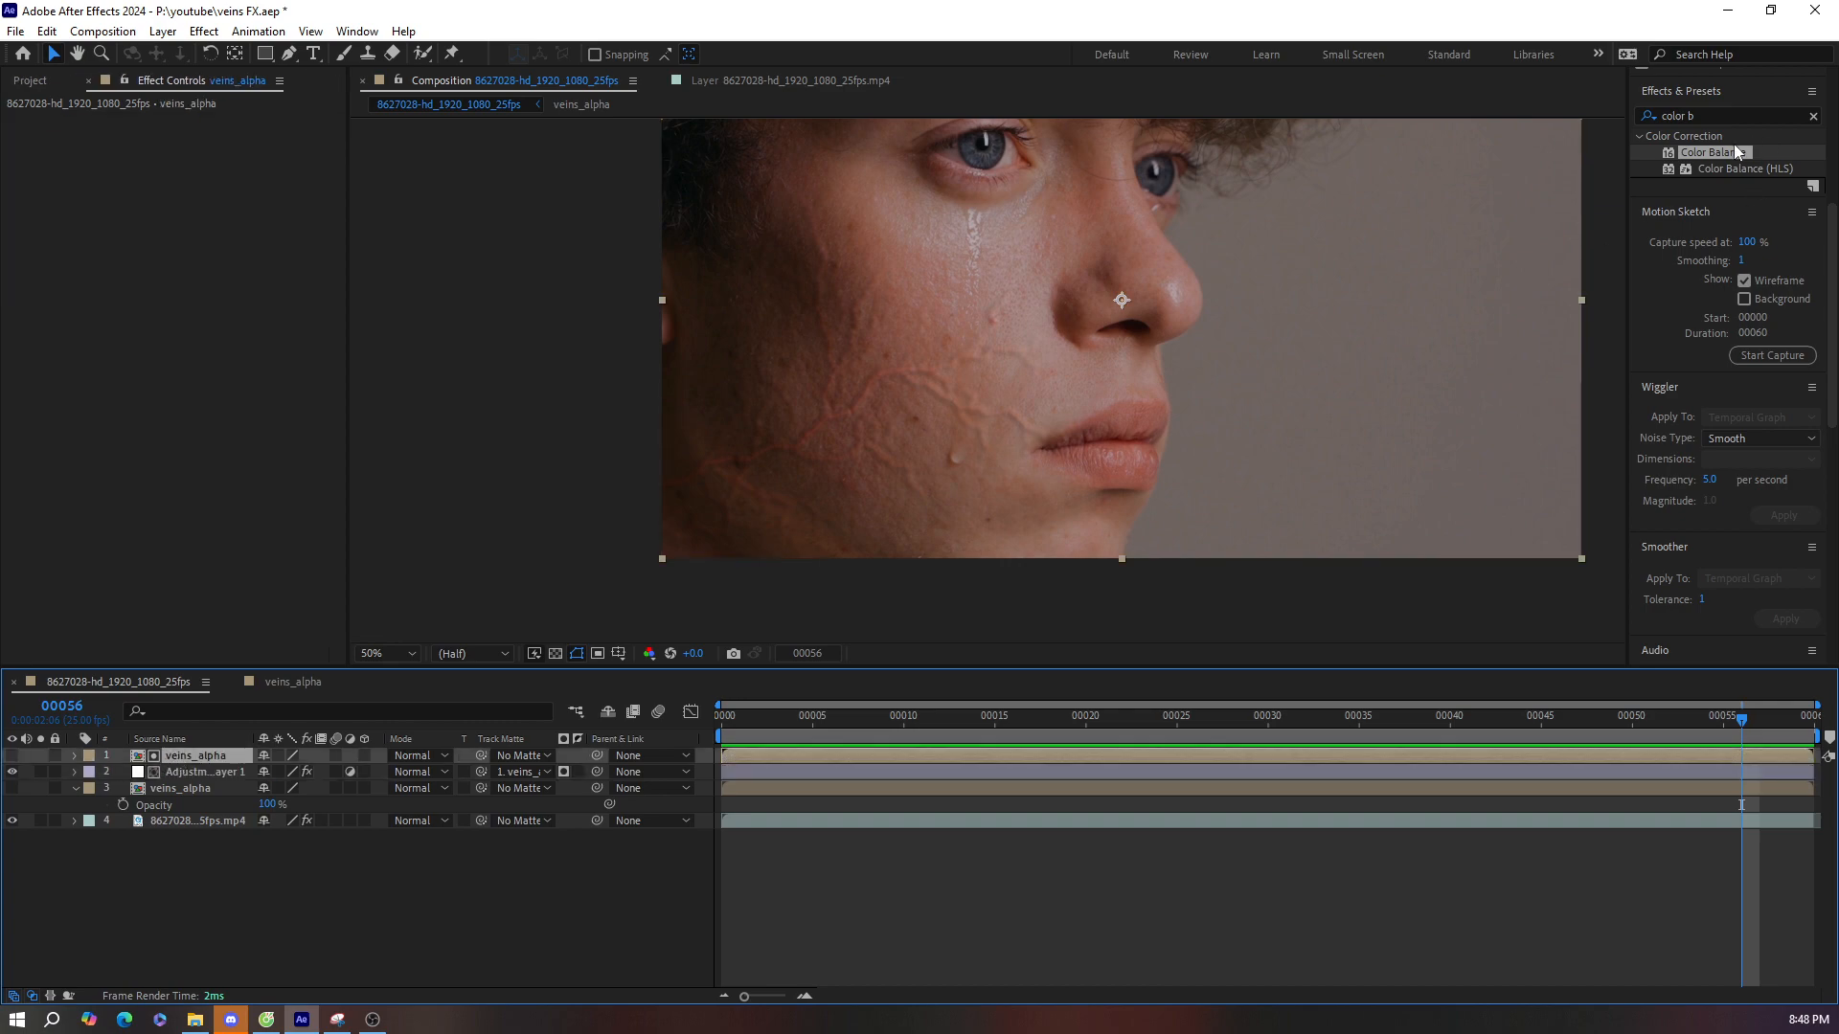
pyautogui.click(1709, 115)
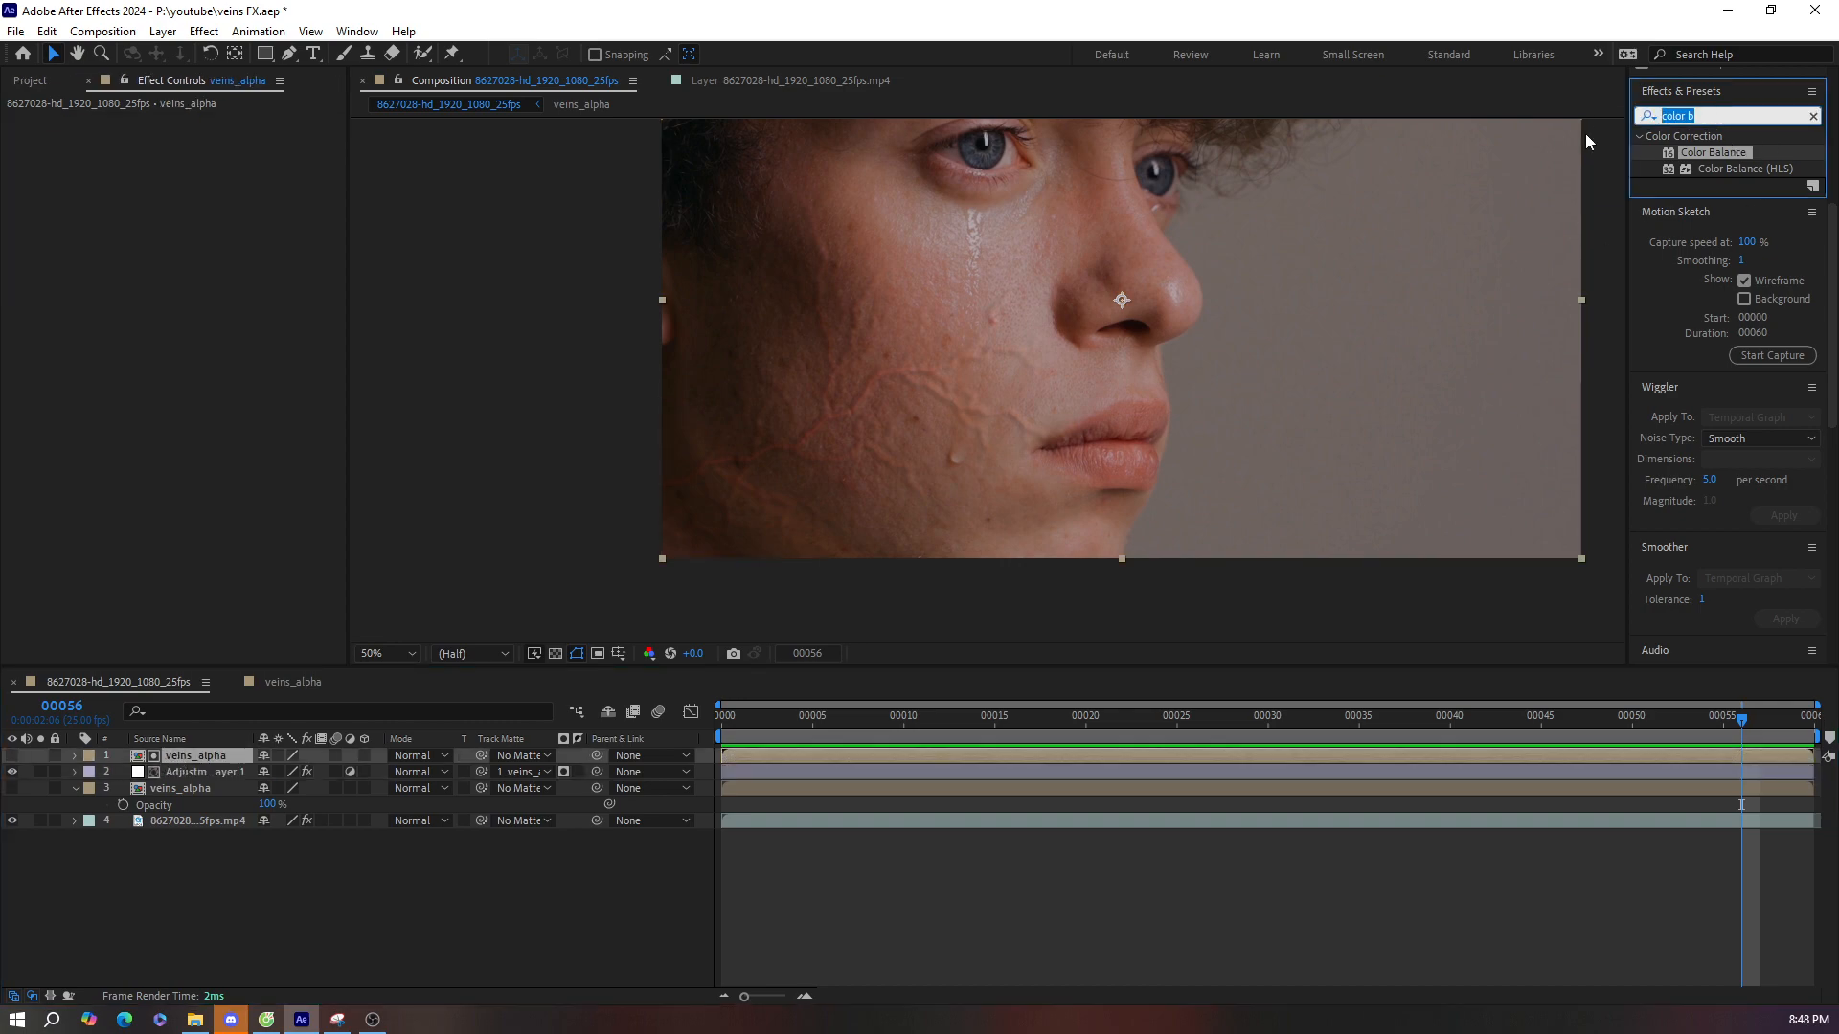
pyautogui.write('cu')
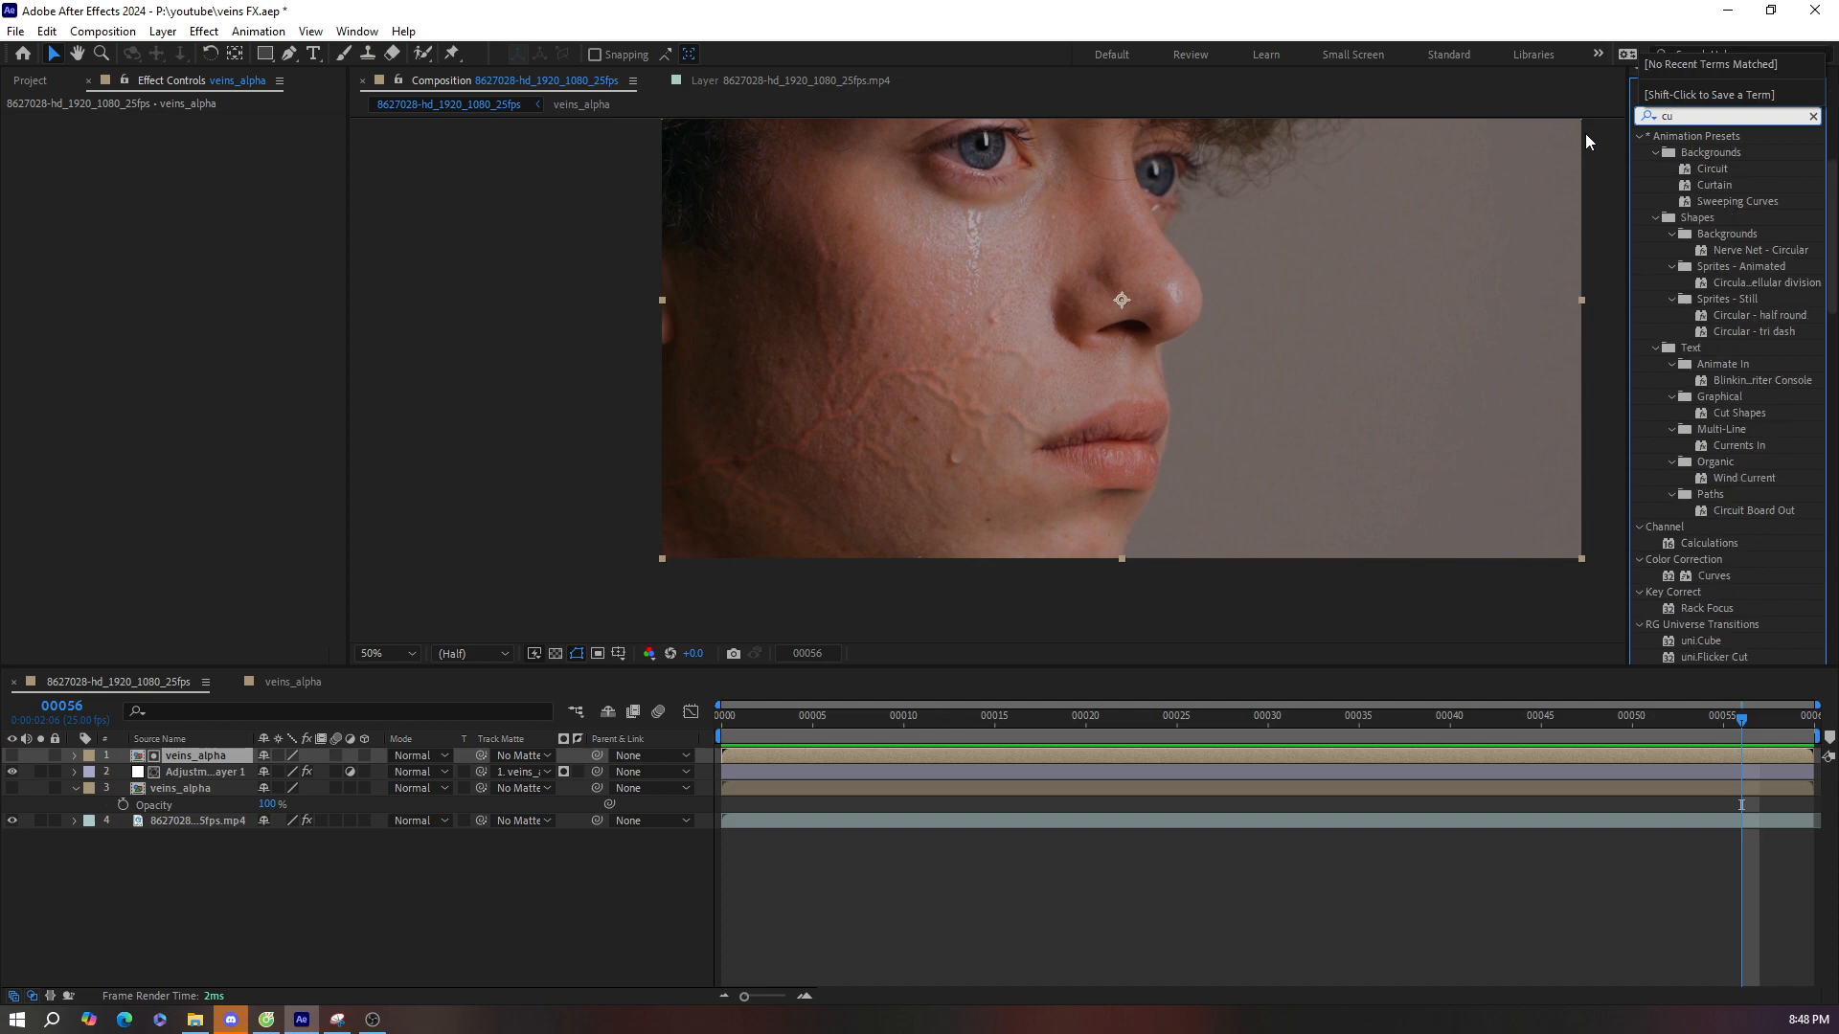
pyautogui.write('r')
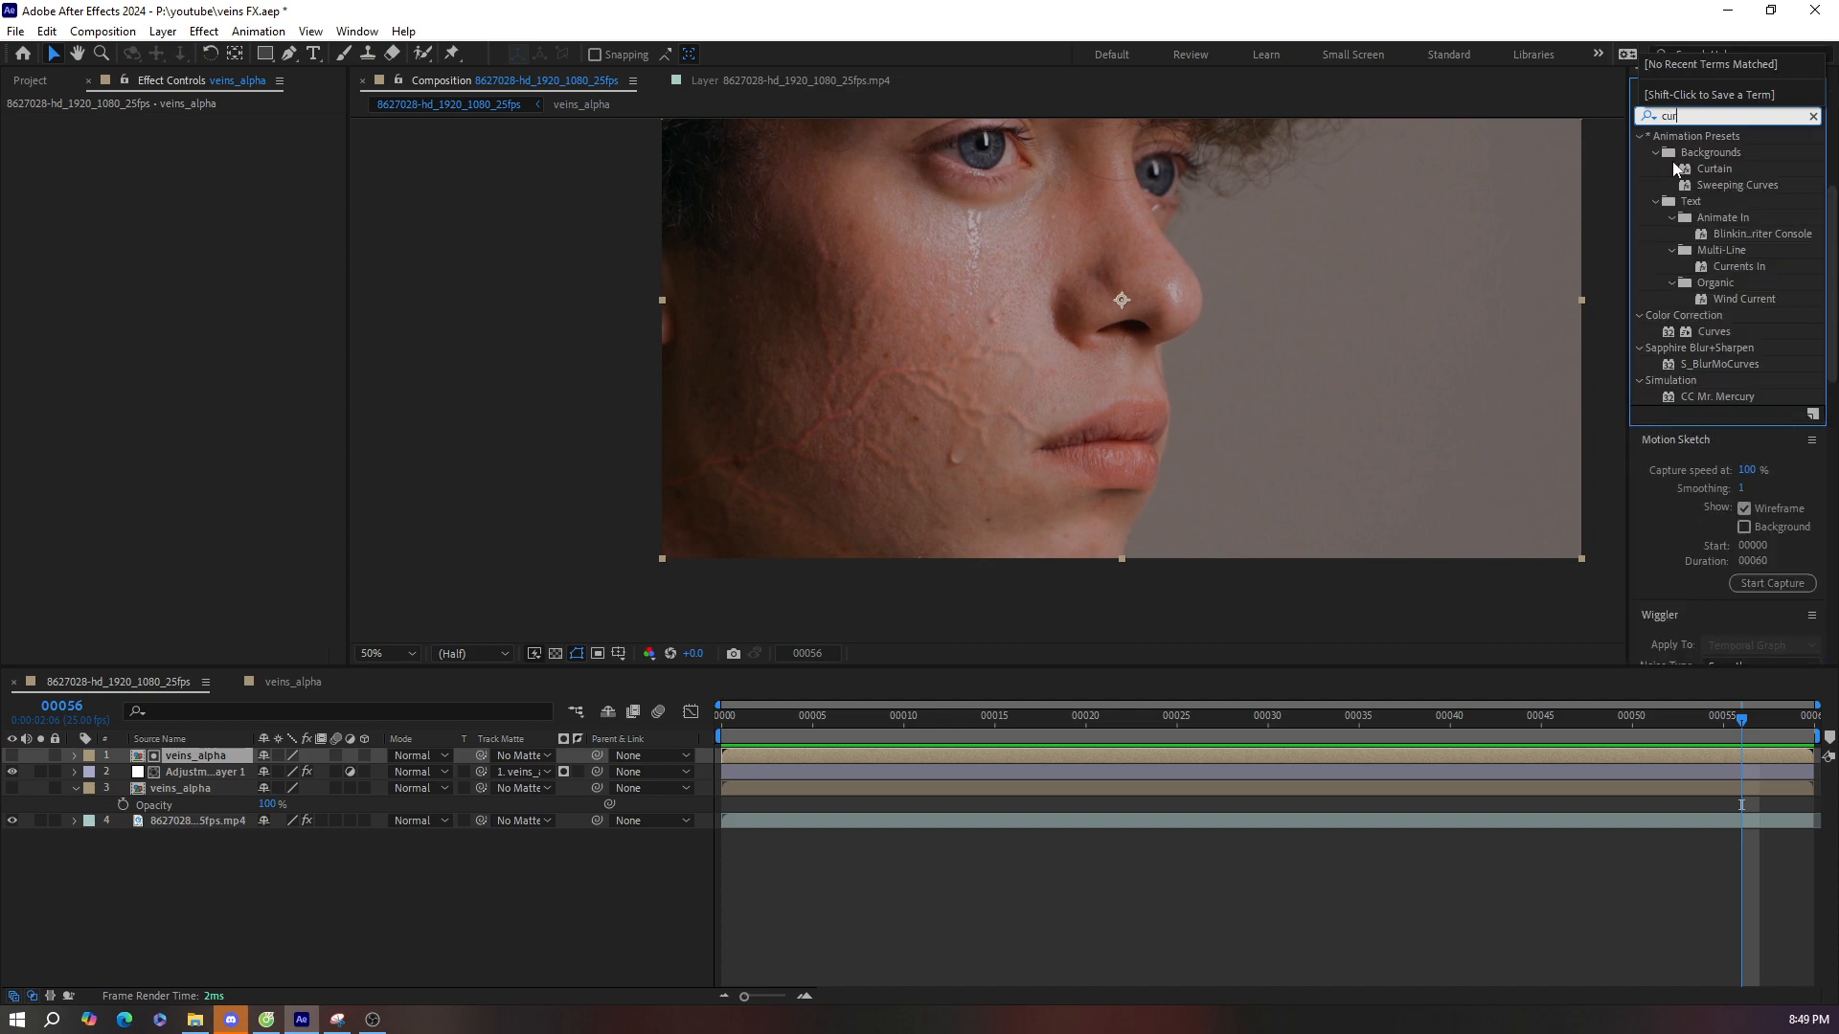
pyautogui.write('ve')
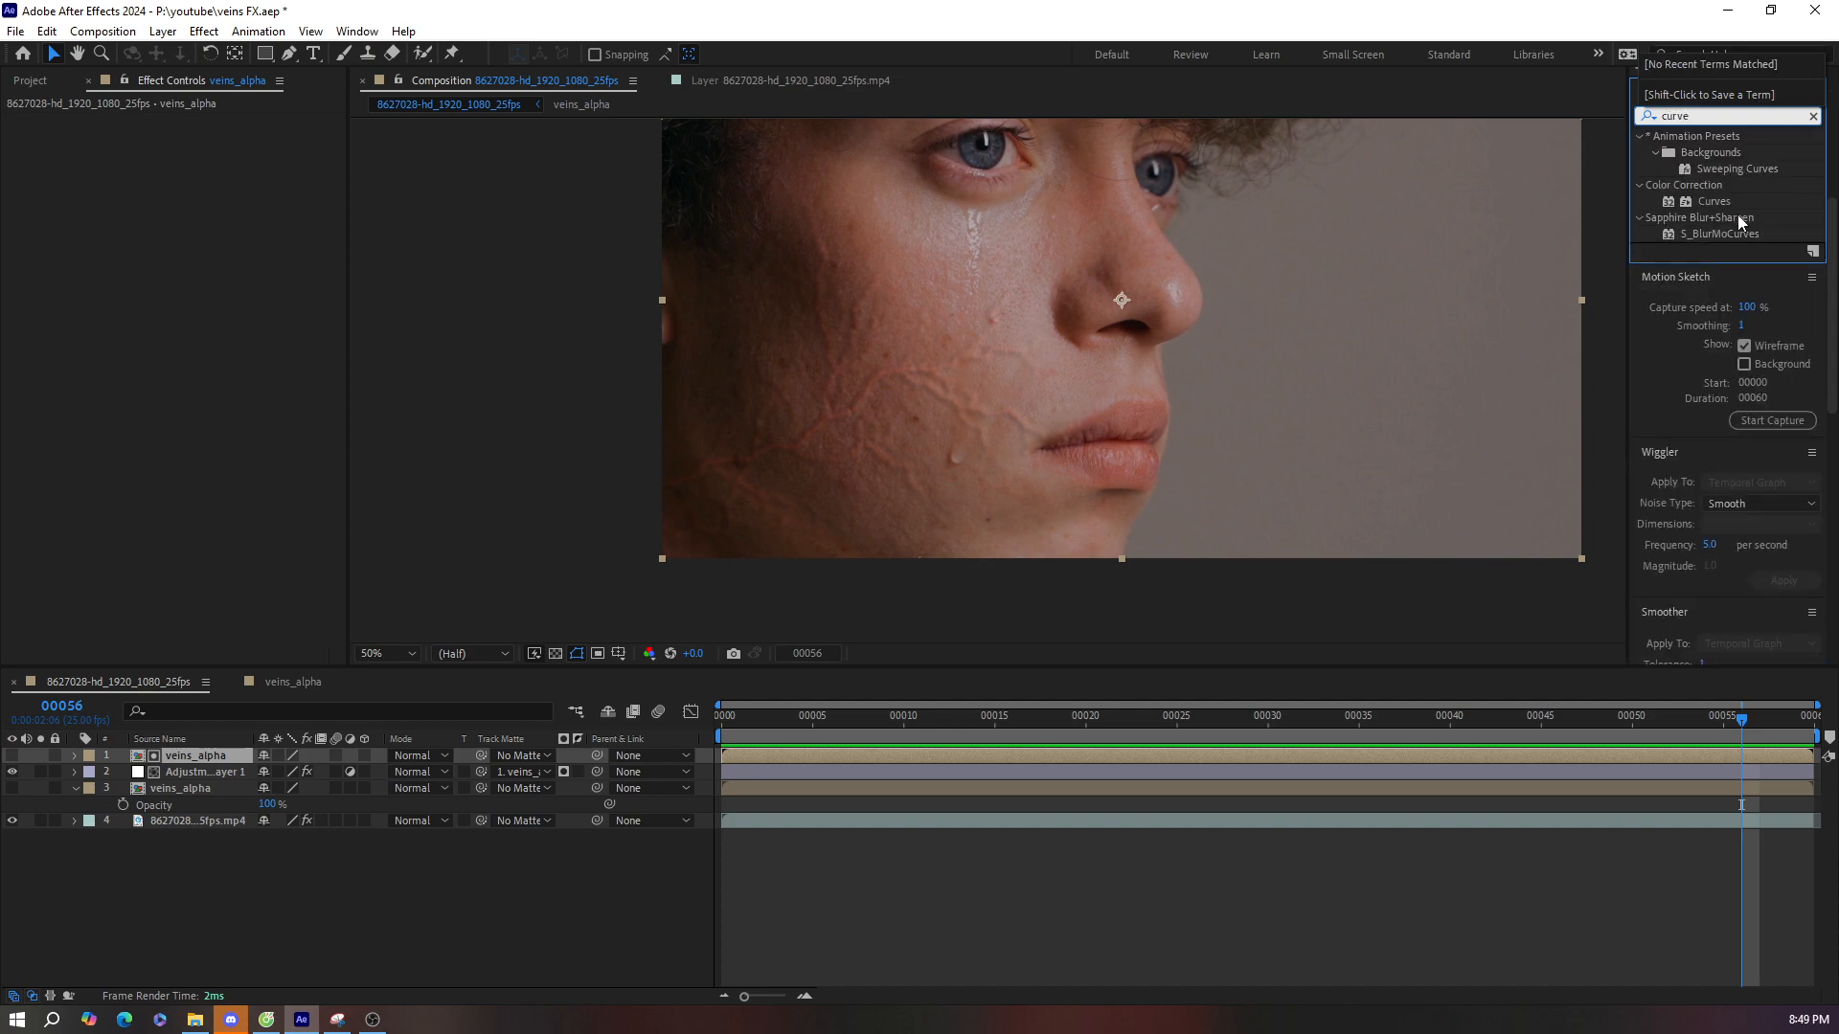
pyautogui.moveTo(1715, 203); pyautogui.dragTo(220, 759)
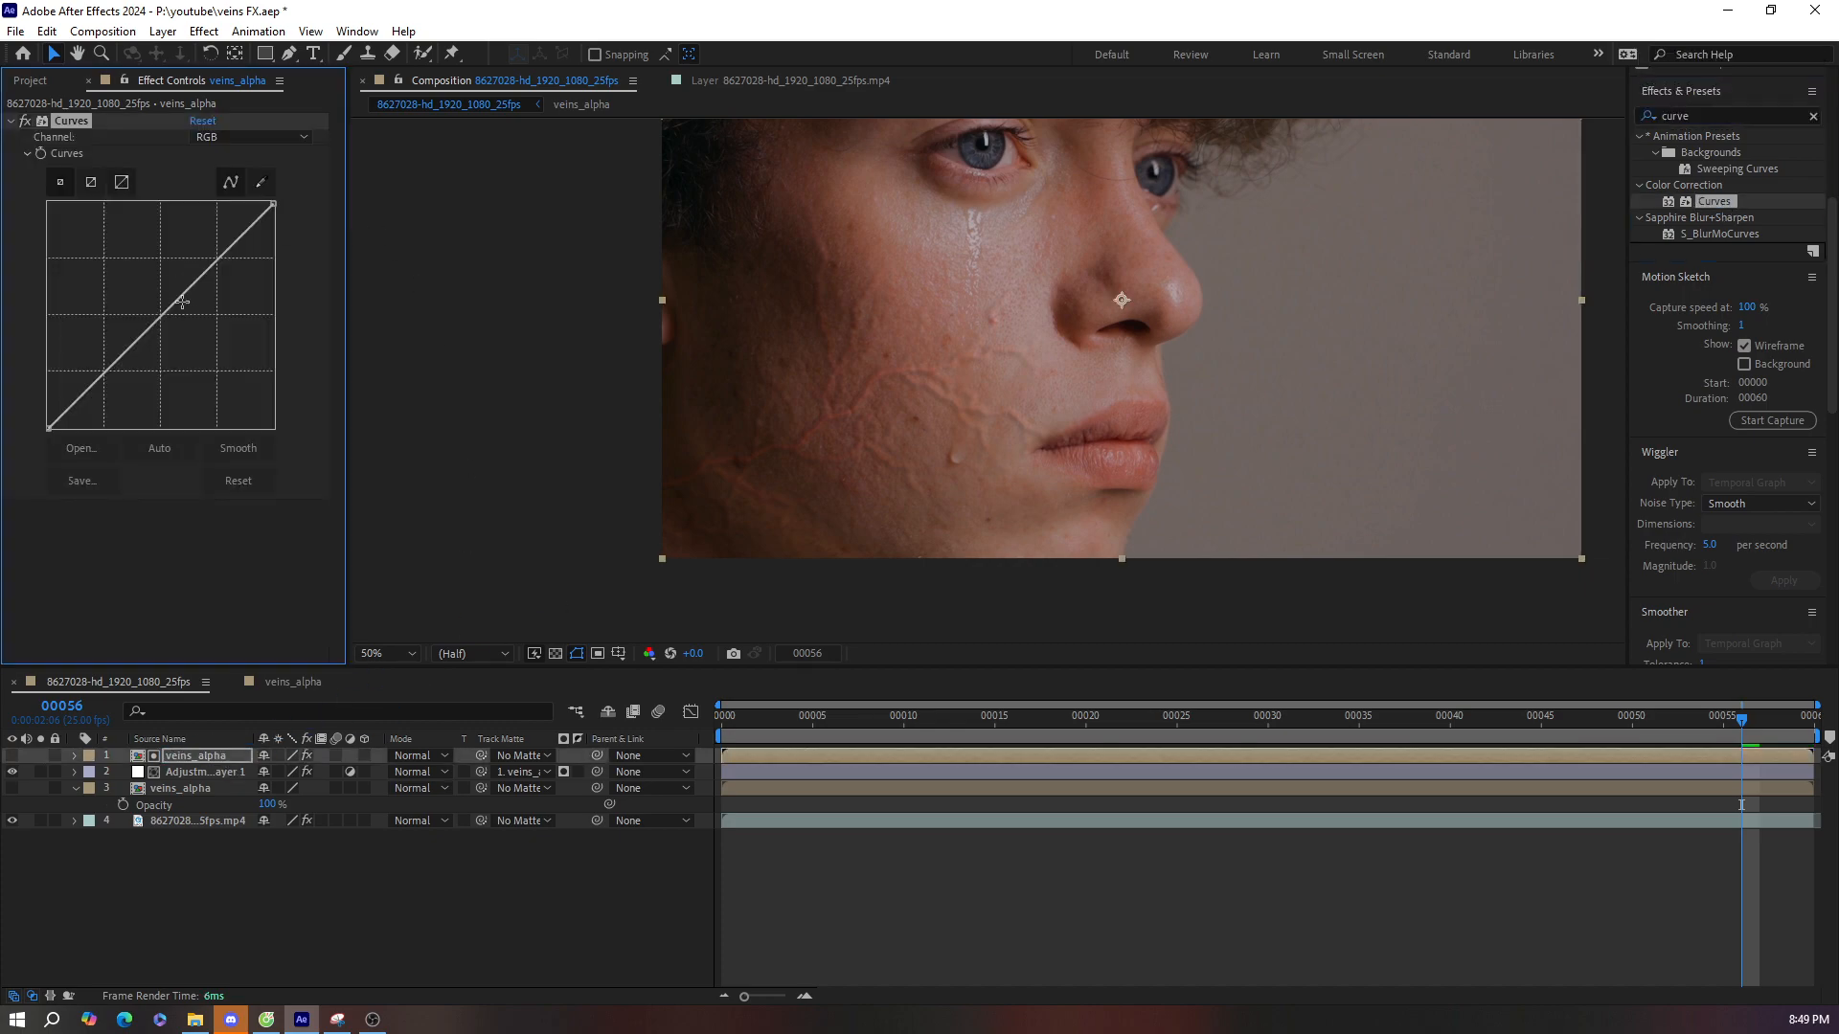
pyautogui.moveTo(179, 298); pyautogui.dragTo(114, 236)
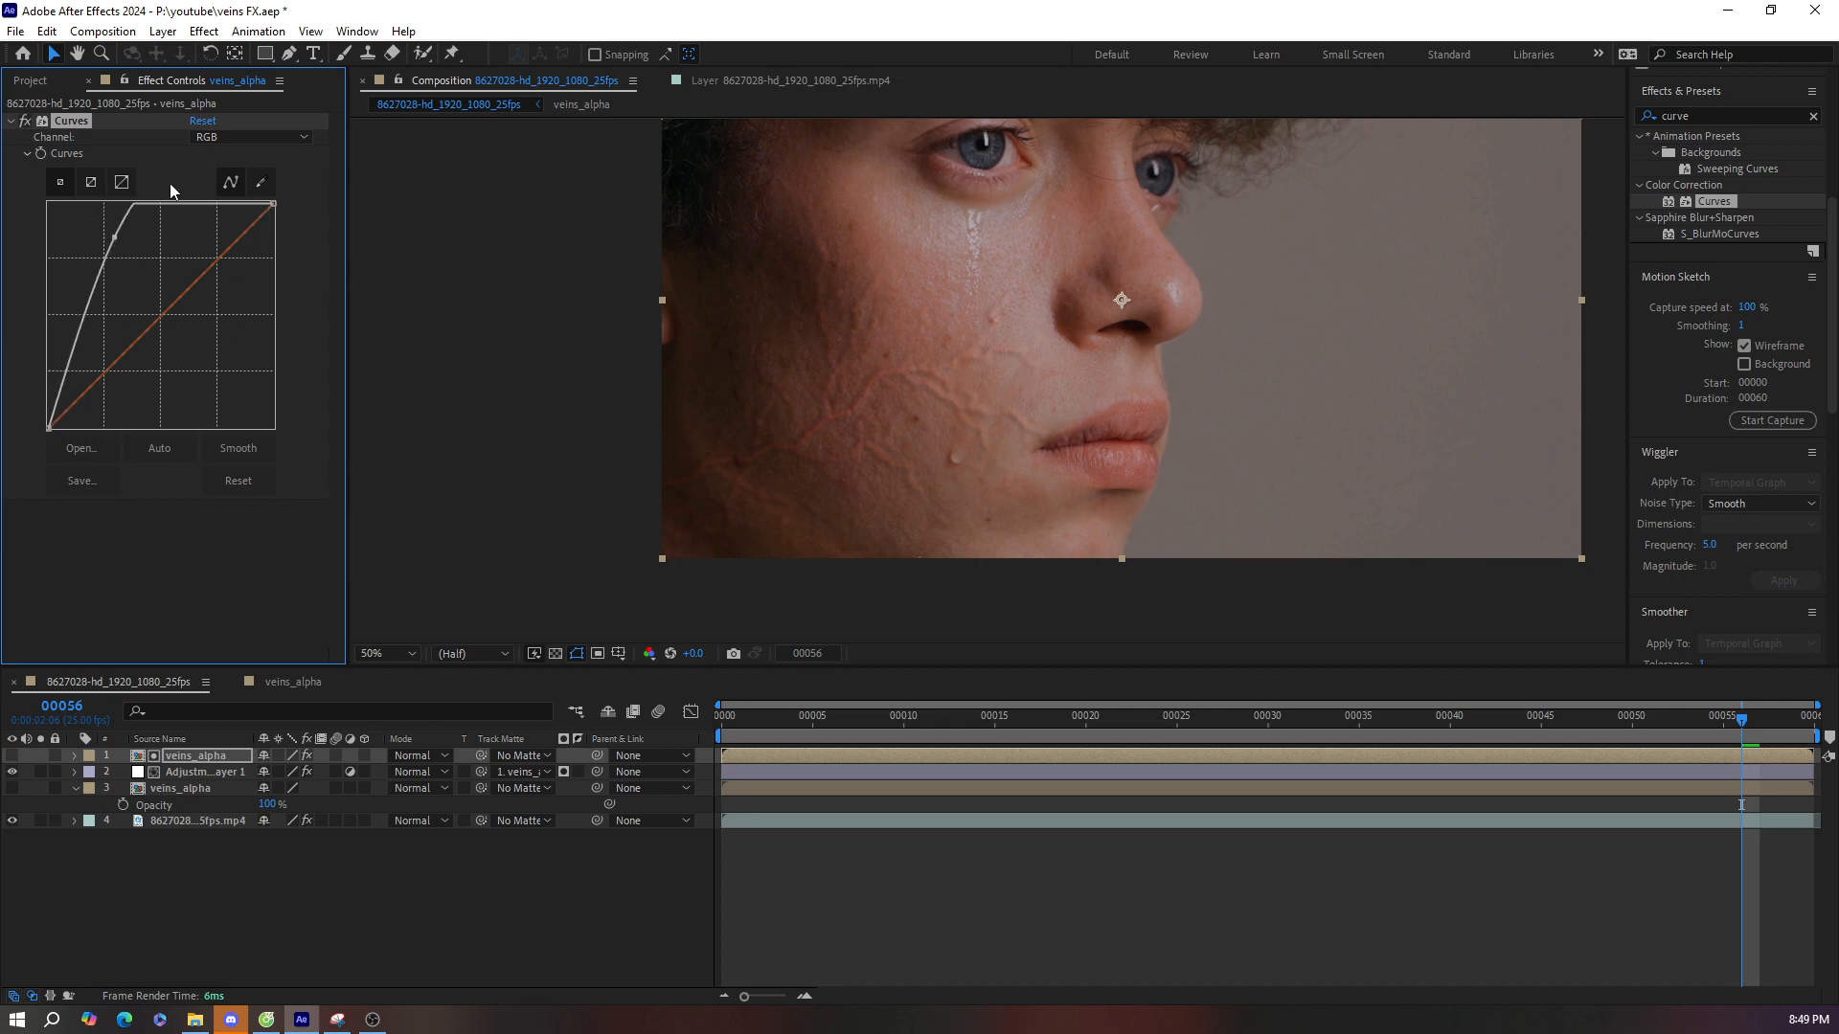
# Step: Delete the Curves effect from the veins_alpha matte layer
pyautogui.click(29, 121)
pyautogui.click(11, 124)
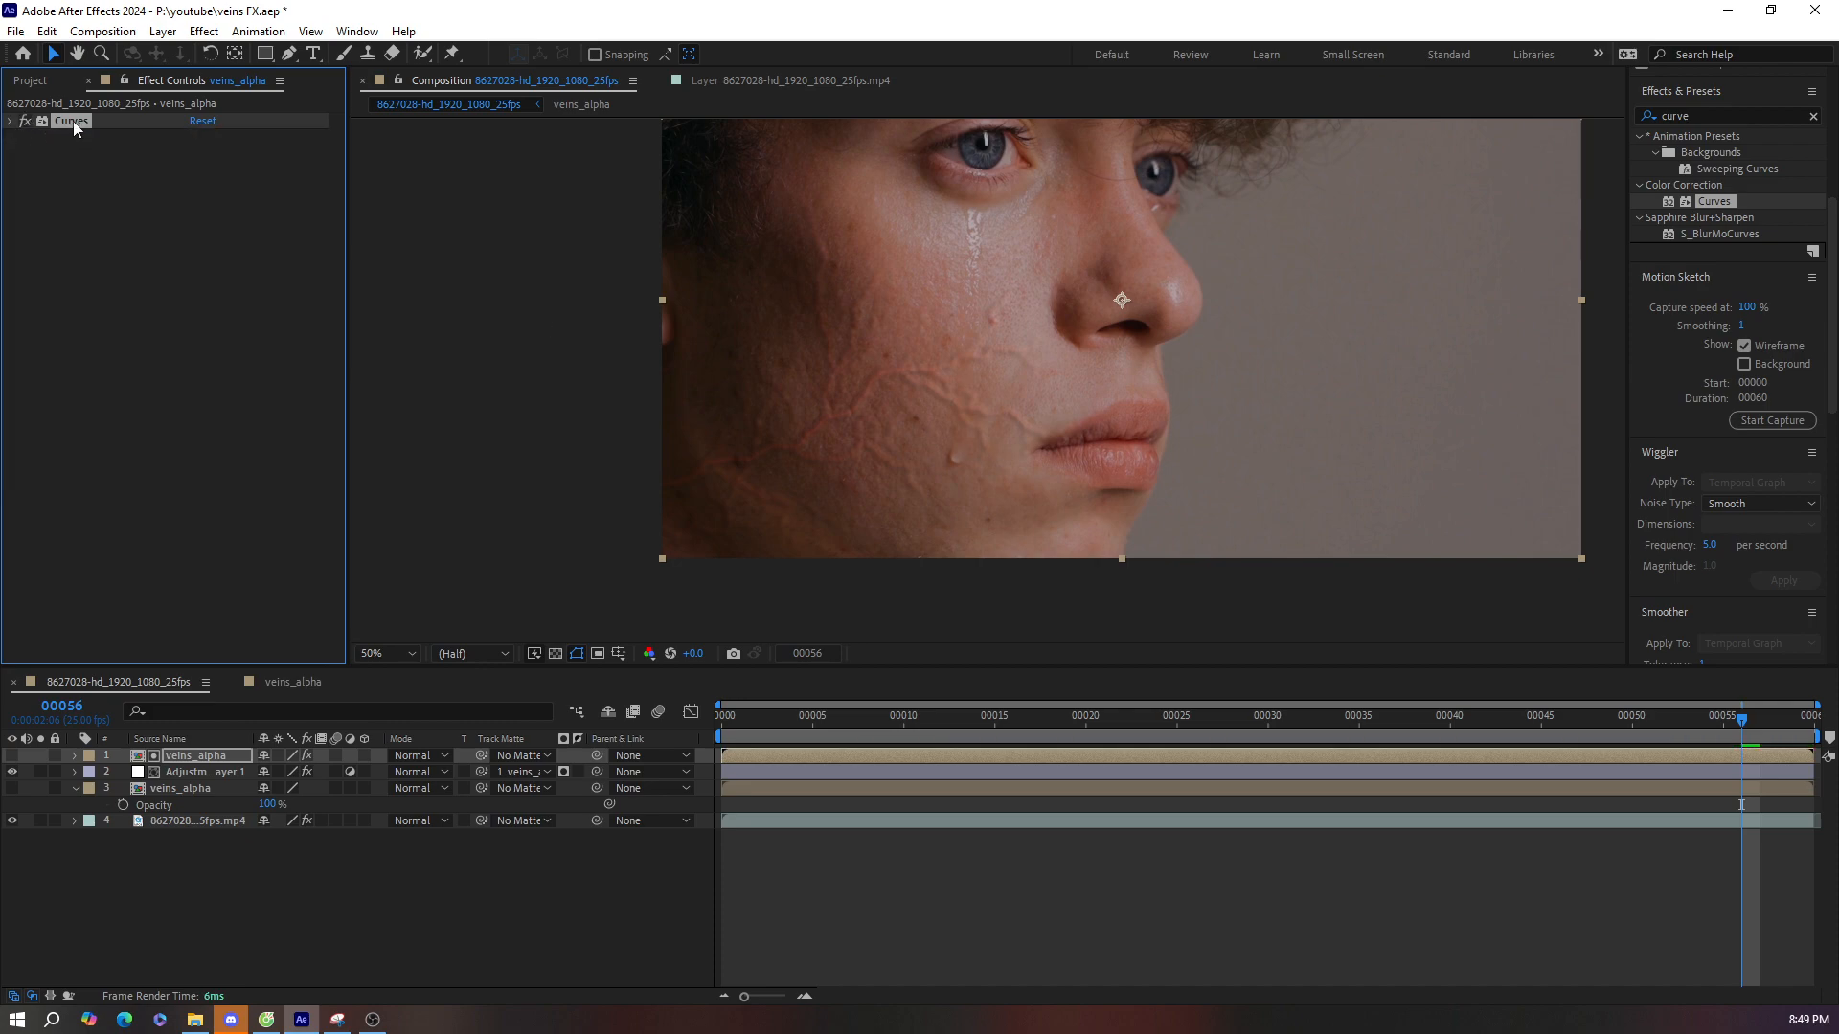
pyautogui.press('Delete')
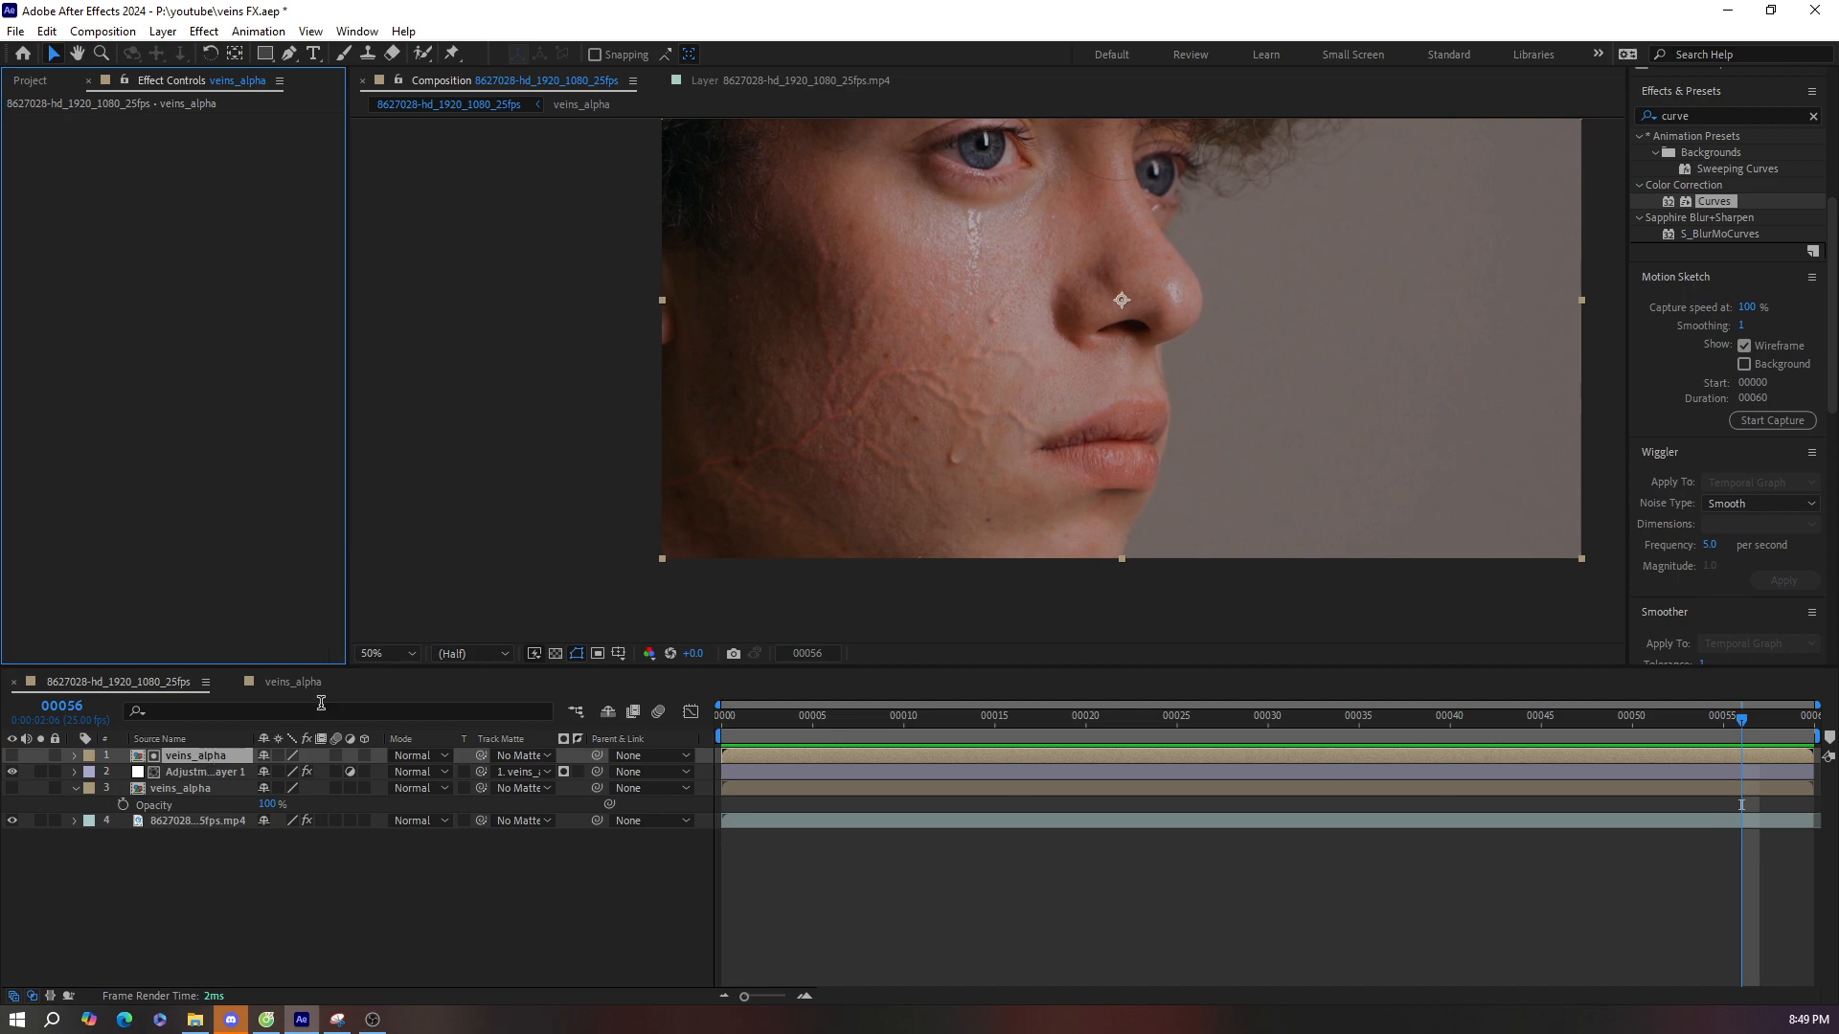
# Step: Lower the adjustment layer's Shadow Red Balance to 37 and toggle its visibility to compare the tint
pyautogui.click(198, 772)
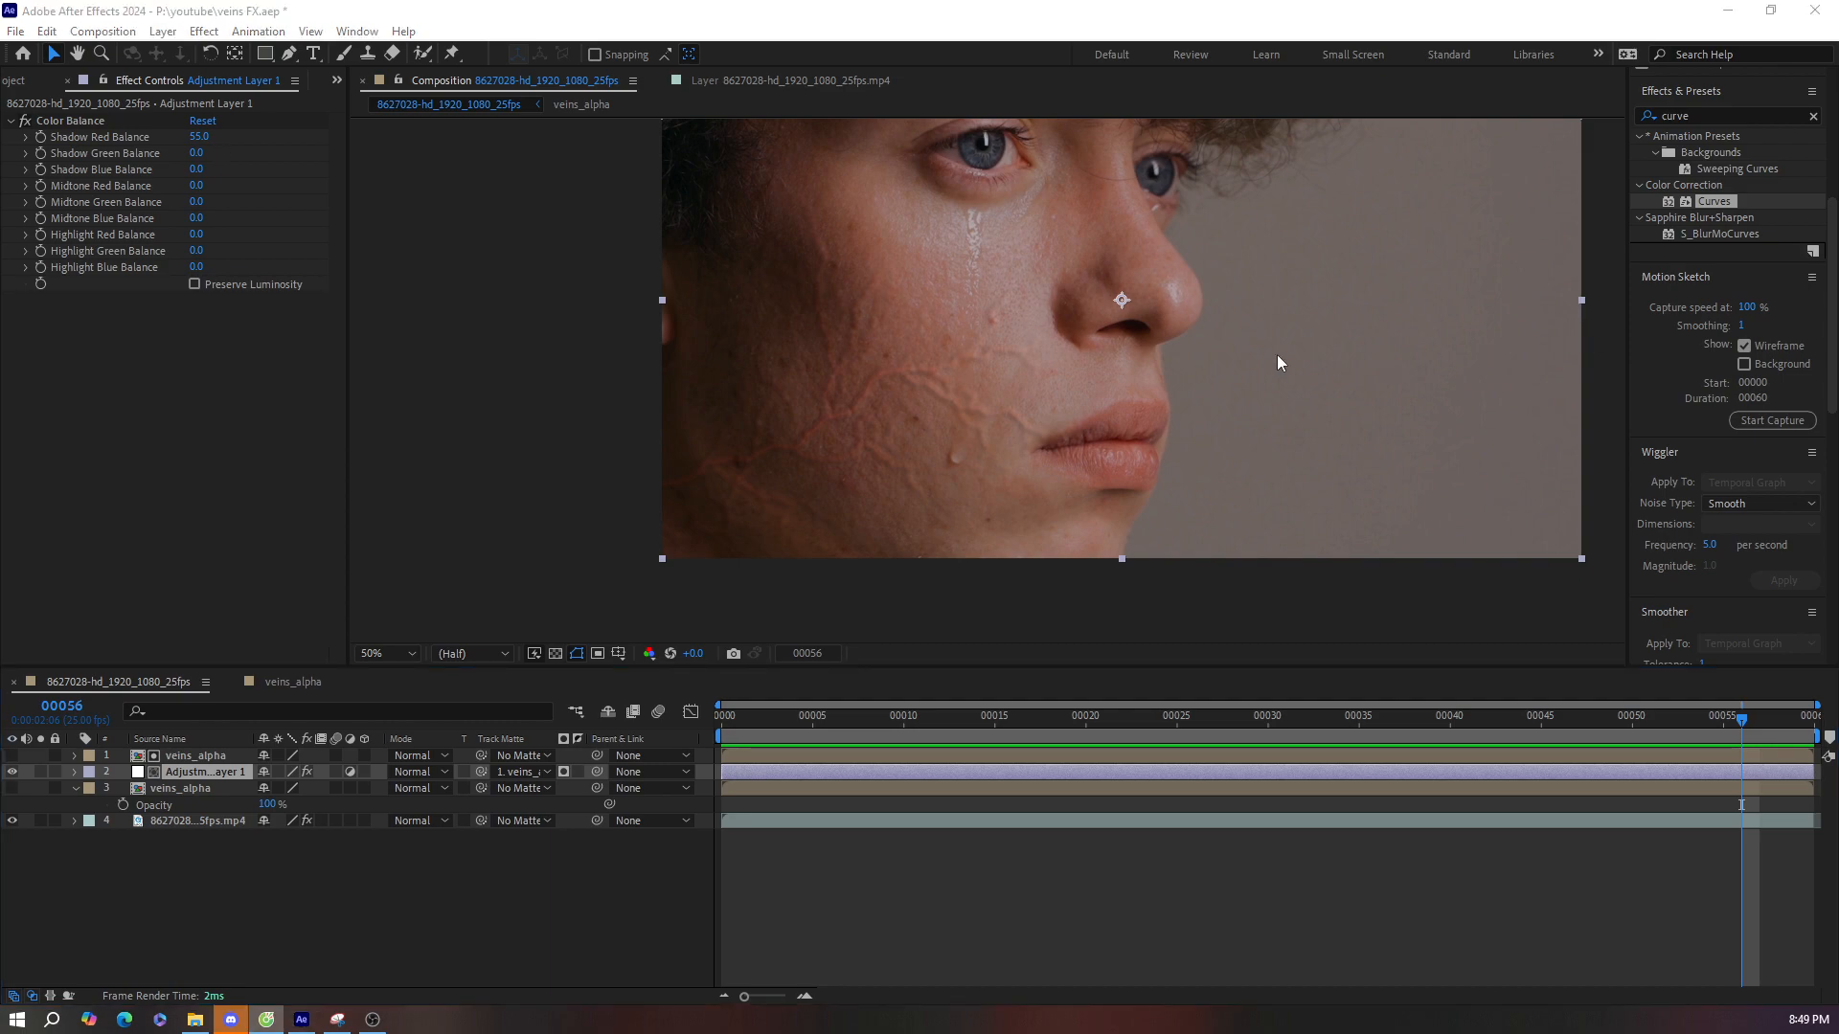
pyautogui.moveTo(204, 140); pyautogui.dragTo(187, 140)
pyautogui.scroll(1, 862, 429)
pyautogui.moveTo(939, 446); pyautogui.dragTo(992, 425)
pyautogui.scroll(-1, 1008, 433)
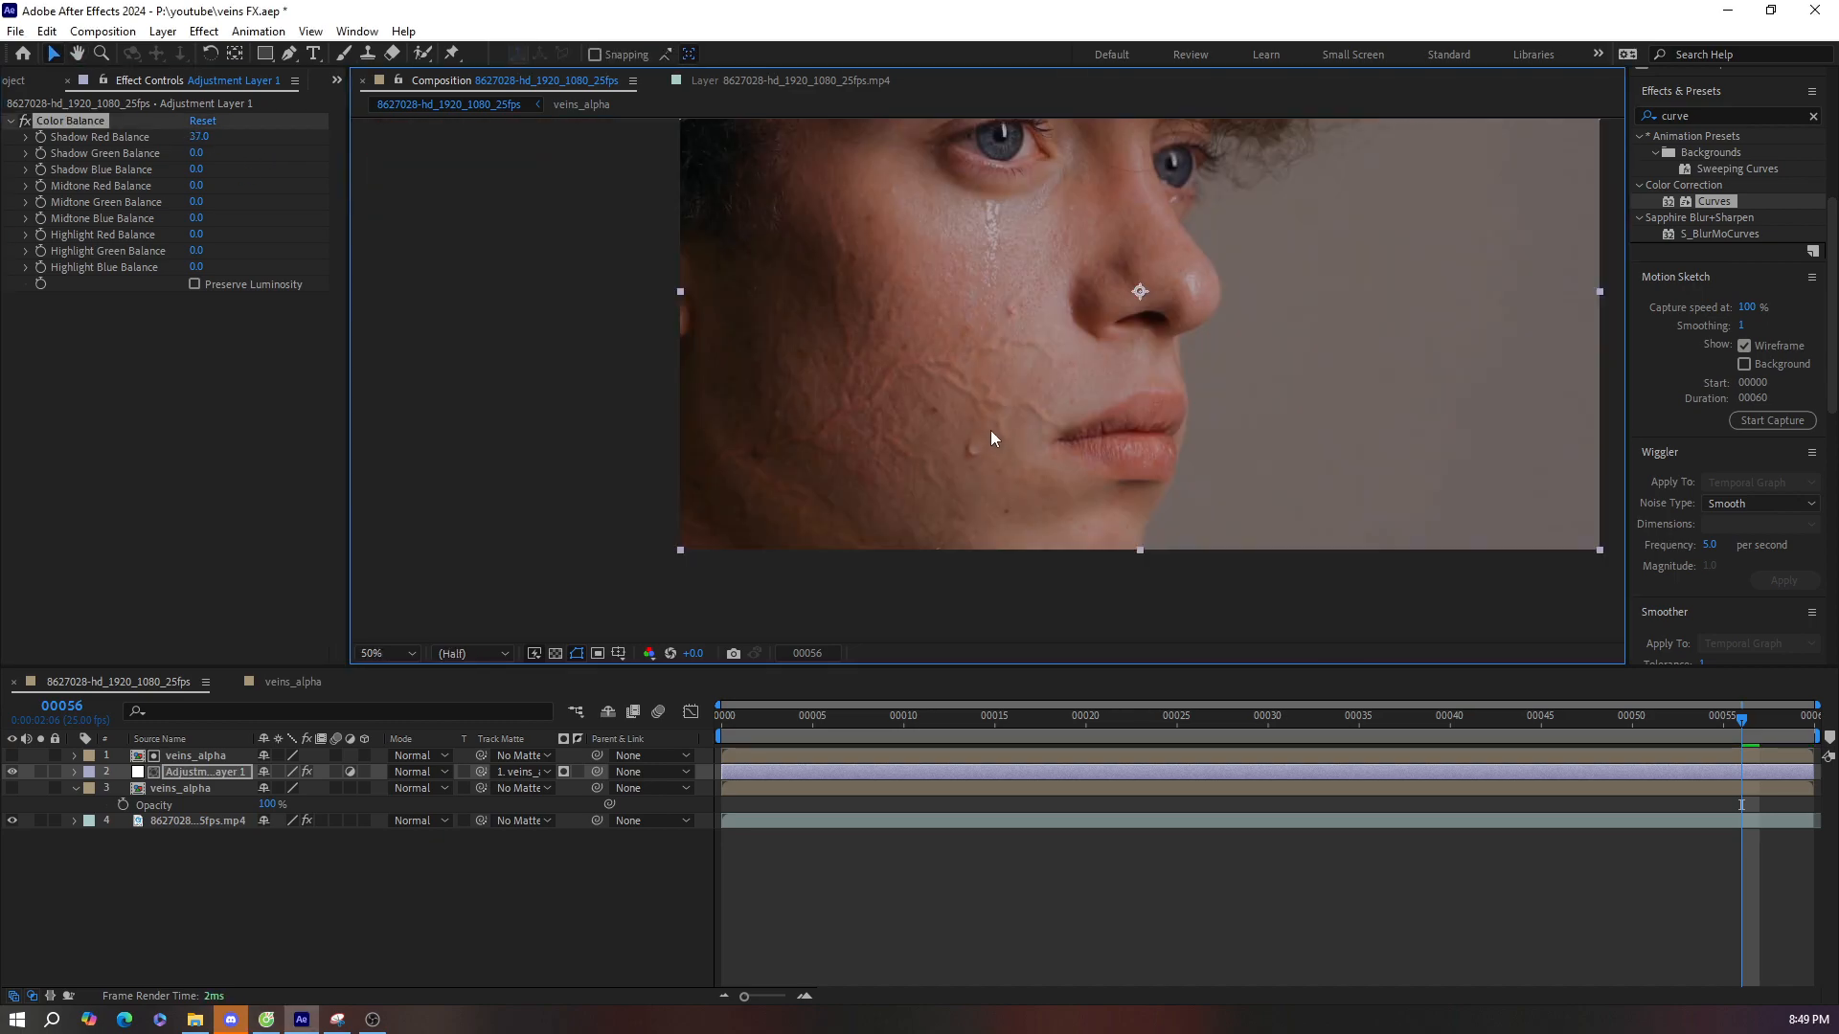
pyautogui.click(11, 771)
pyautogui.click(11, 771)
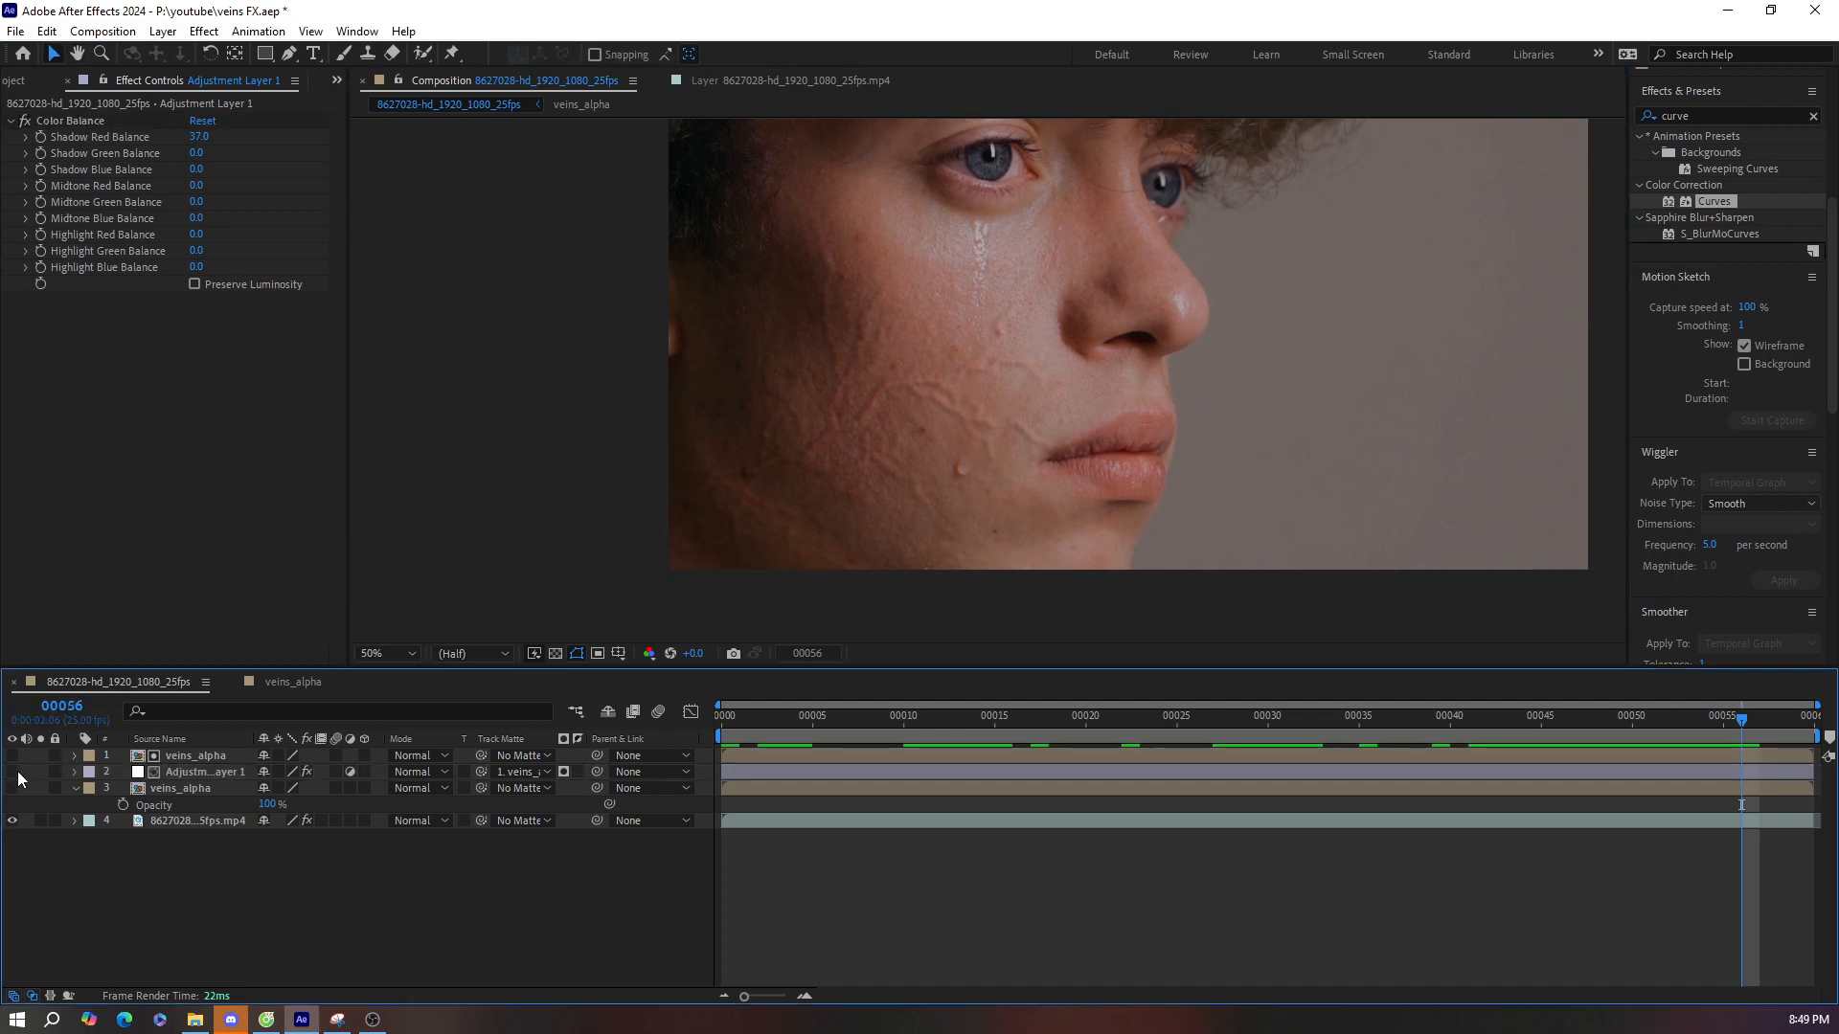
pyautogui.click(15, 772)
pyautogui.click(15, 772)
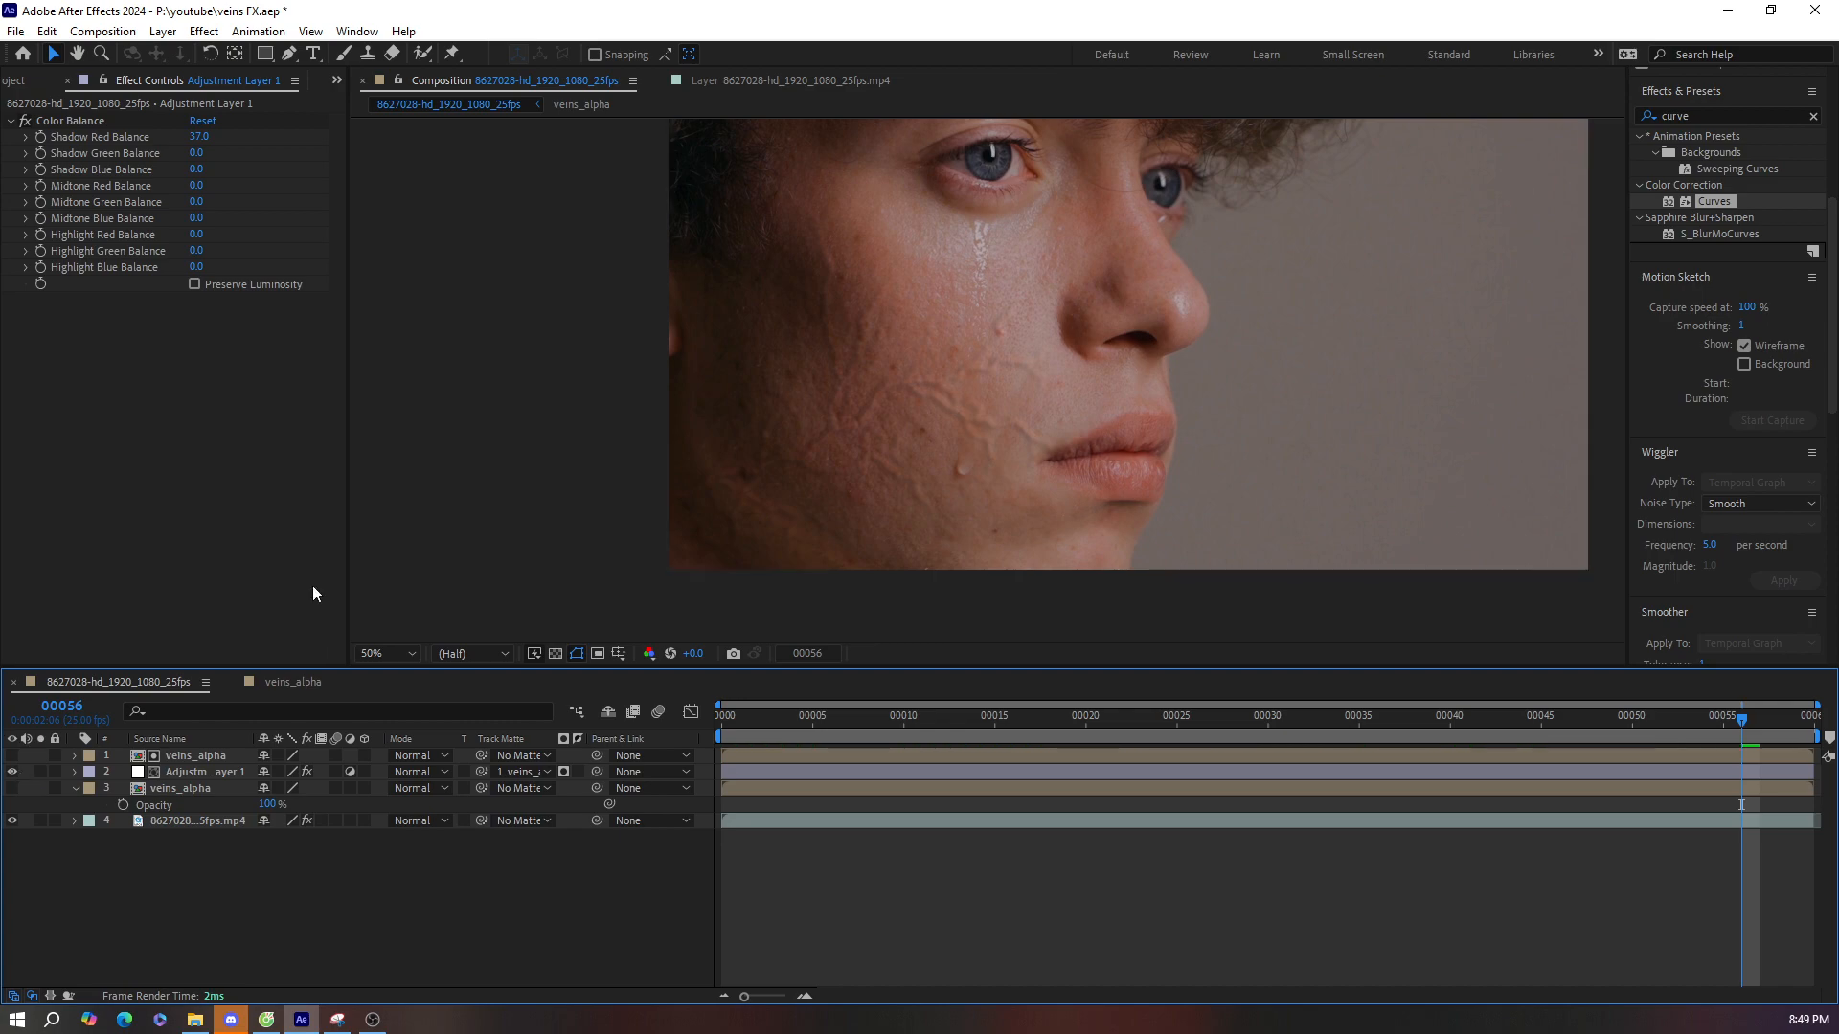
# Step: Set the adjustment layer's Shadow Red Balance to 45 and try Shadow Green Balance values of 10 and 8
pyautogui.click(201, 137)
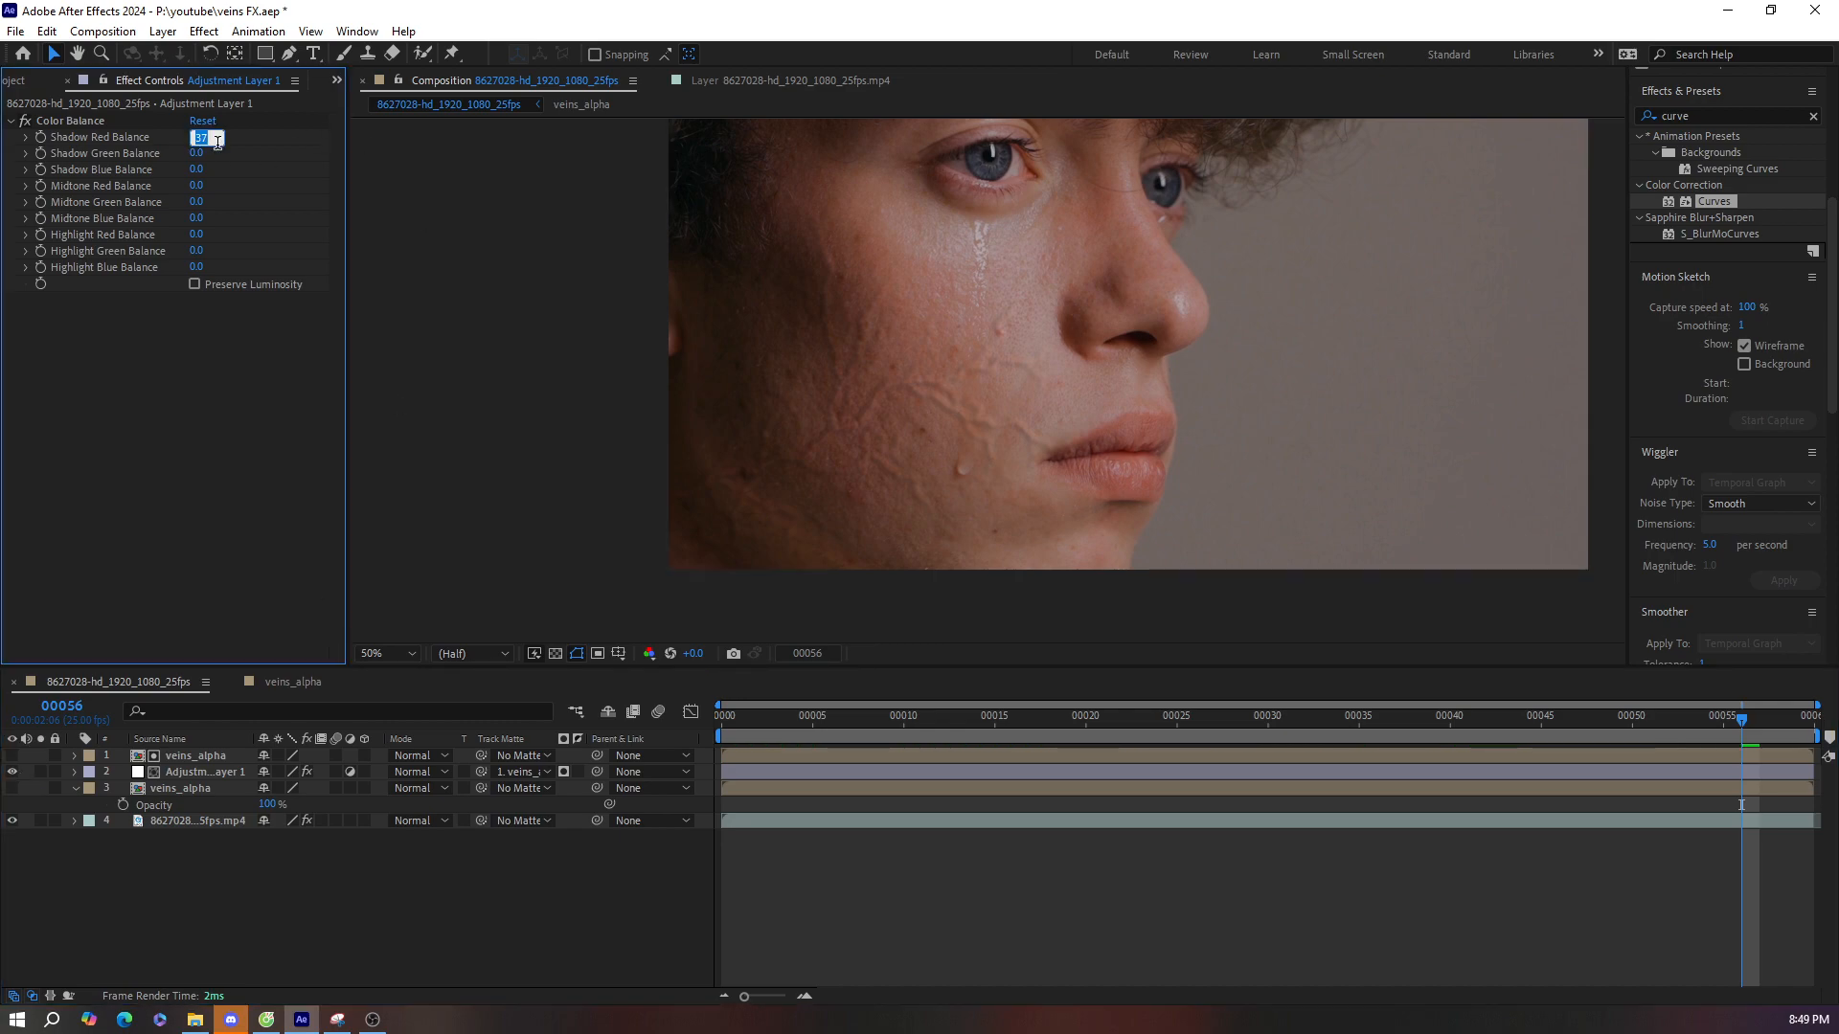
pyautogui.write('45')
pyautogui.press('Return')
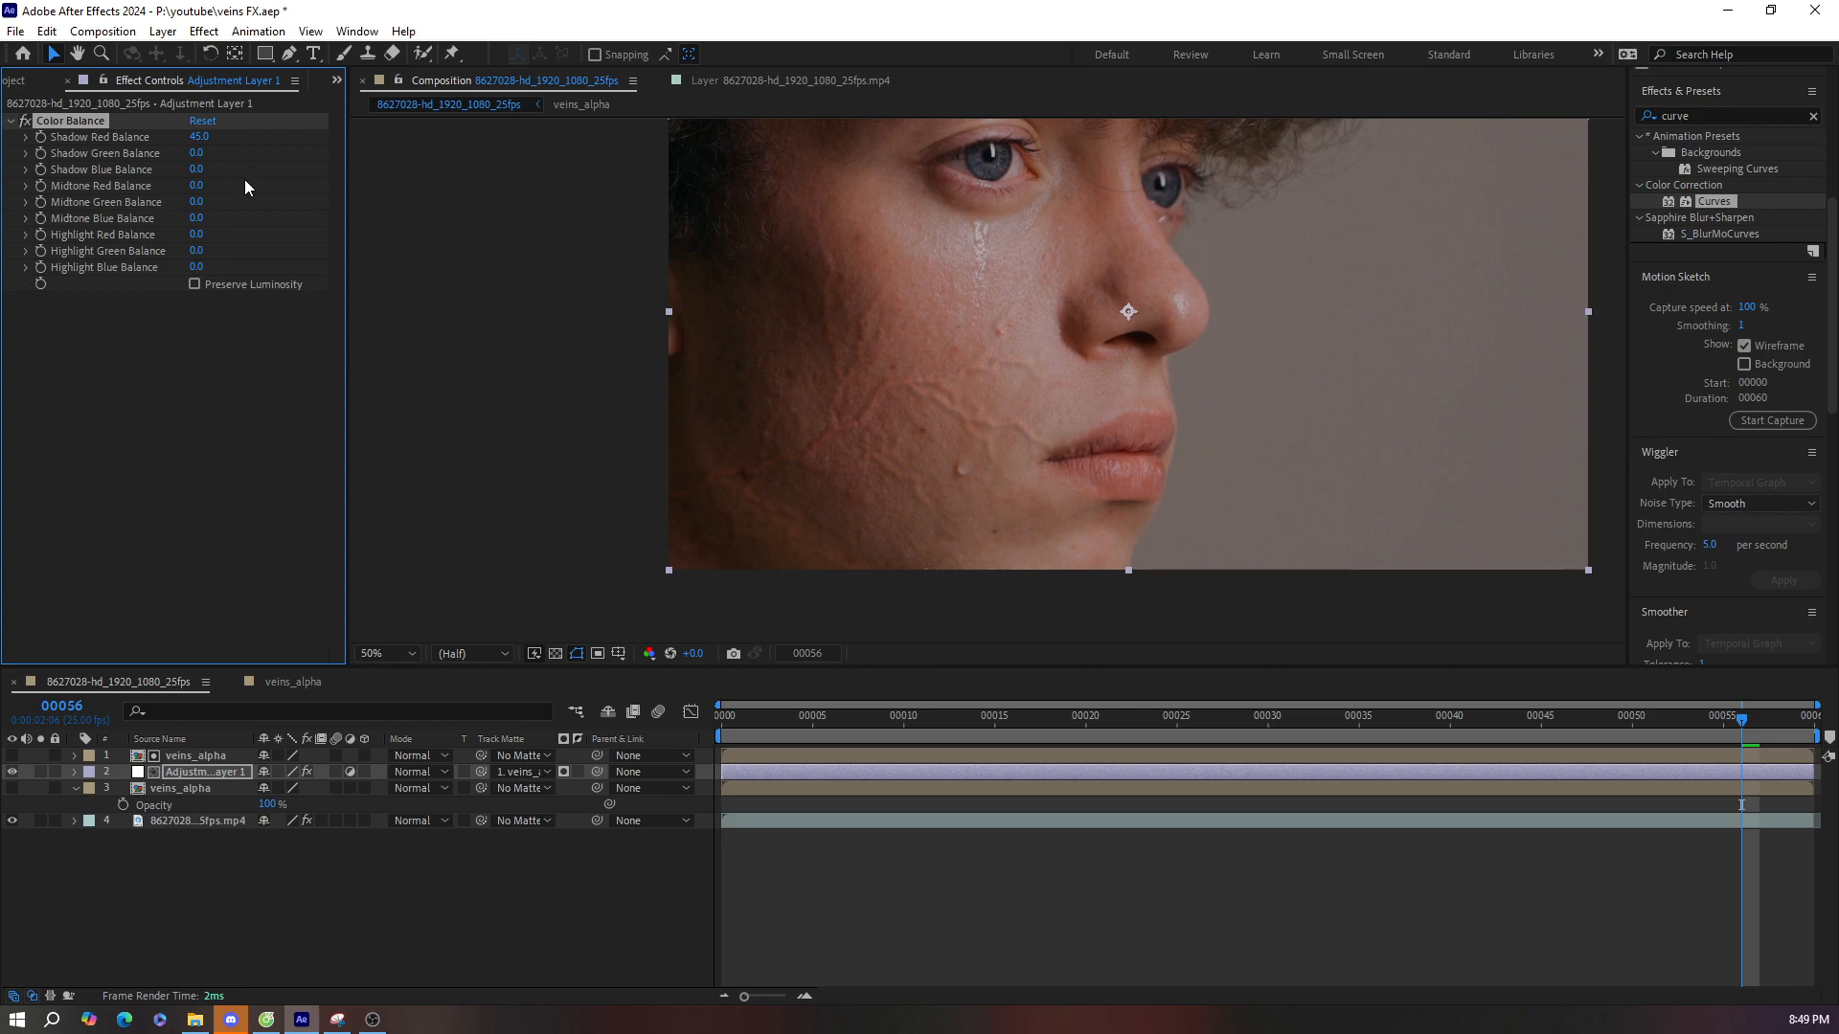
pyautogui.moveTo(197, 156); pyautogui.dragTo(271, 150)
pyautogui.click(194, 152)
pyautogui.write('10')
pyautogui.press('Return')
pyautogui.click(197, 153)
pyautogui.write('8')
pyautogui.press('Return')
# Step: Set the Color Balance effect's Midtone Red Balance to 20, Midtone Blue Balance to -2 and Highlight Blue Balance to -2
pyautogui.moveTo(198, 190); pyautogui.dragTo(212, 187)
pyautogui.moveTo(213, 187); pyautogui.dragTo(229, 198)
pyautogui.moveTo(199, 153); pyautogui.dragTo(194, 151)
pyautogui.moveTo(227, 216)
pyautogui.mouseDown()
pyautogui.moveTo(272, 223)
pyautogui.moveTo(134, 221)
pyautogui.moveTo(225, 235)
pyautogui.moveTo(193, 229)
pyautogui.moveTo(209, 230)
pyautogui.mouseUp()
pyautogui.moveTo(196, 220); pyautogui.dragTo(208, 221)
pyautogui.click(208, 221)
pyautogui.write('-2')
pyautogui.press('Return')
pyautogui.moveTo(220, 266)
pyautogui.mouseDown()
pyautogui.moveTo(179, 266)
pyautogui.moveTo(232, 268)
pyautogui.moveTo(206, 280)
pyautogui.mouseUp()
pyautogui.click(208, 279)
pyautogui.click(207, 285)
pyautogui.click(203, 268)
# Step: Set Shadow Red Balance to 23 and Shadow Green Balance to 5, checking the tint at frame 59
pyautogui.click(195, 153)
pyautogui.write('25')
pyautogui.press('Return')
pyautogui.moveTo(1733, 732); pyautogui.dragTo(1796, 757)
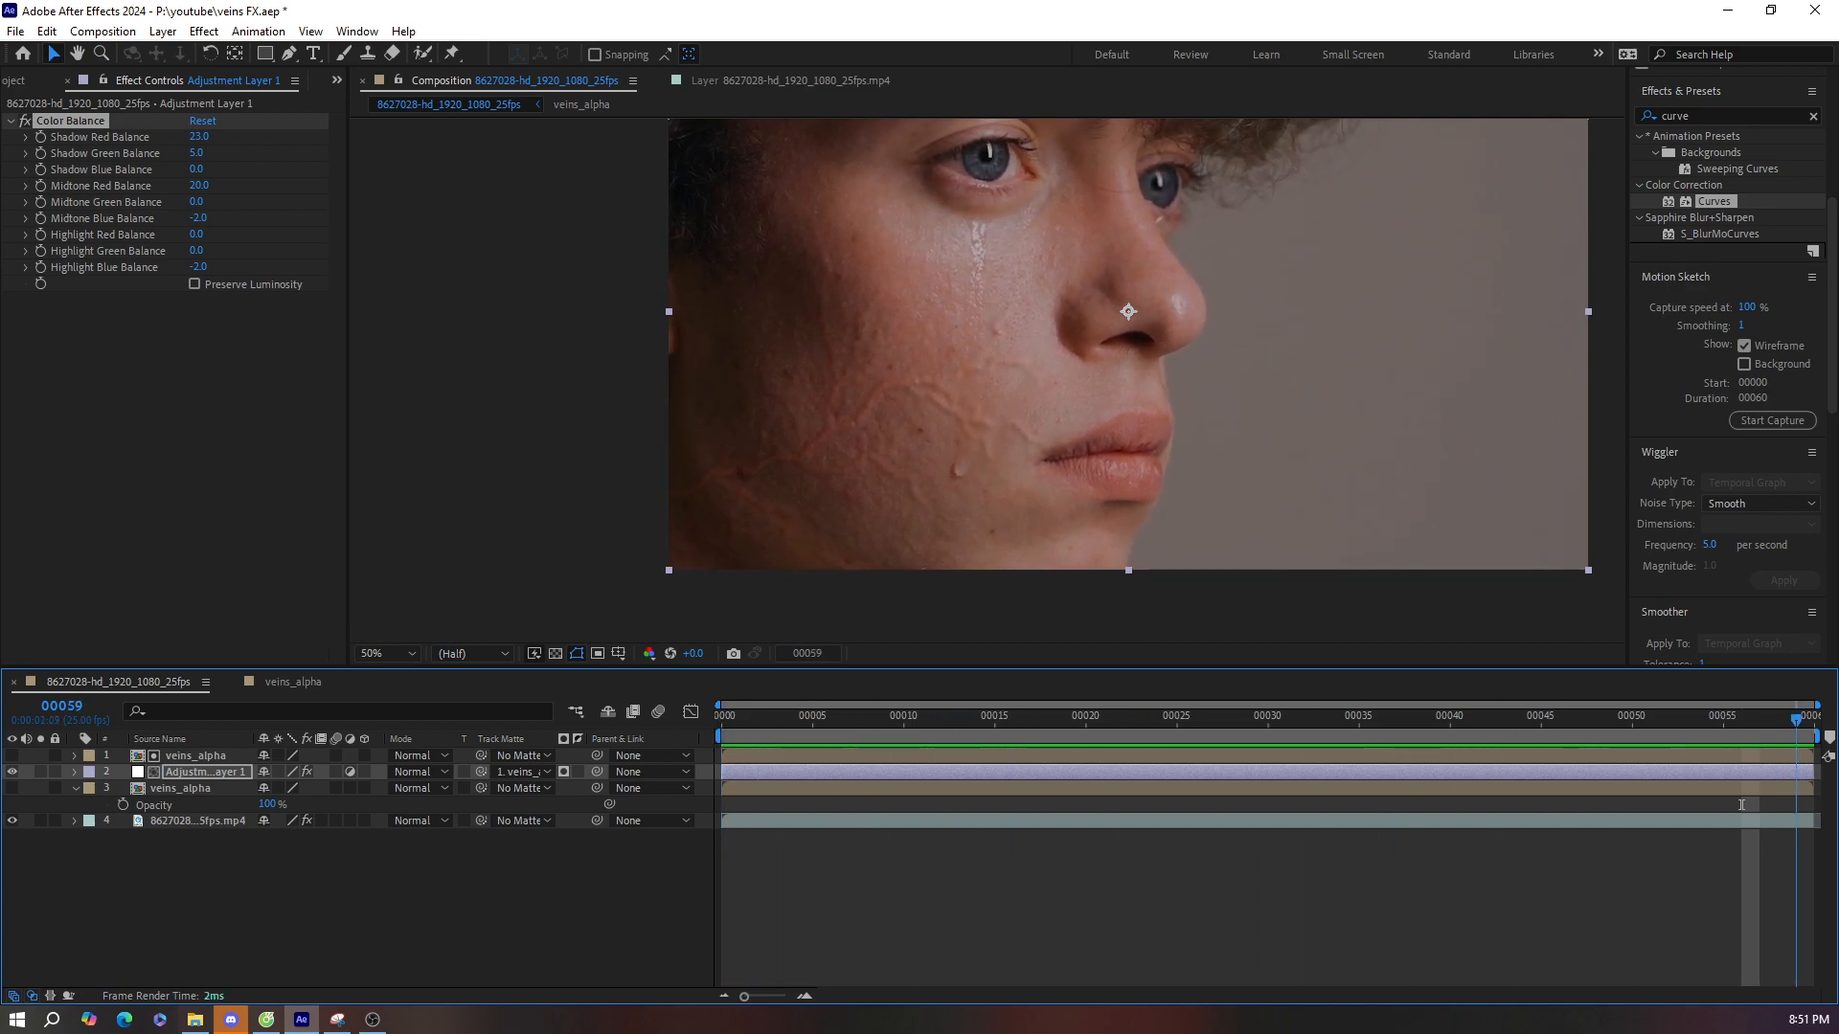
# Step: Set both the Midtone Red Balance and the Shadow Red Balance of the adjustment layer to 15
pyautogui.click(199, 187)
pyautogui.write('15')
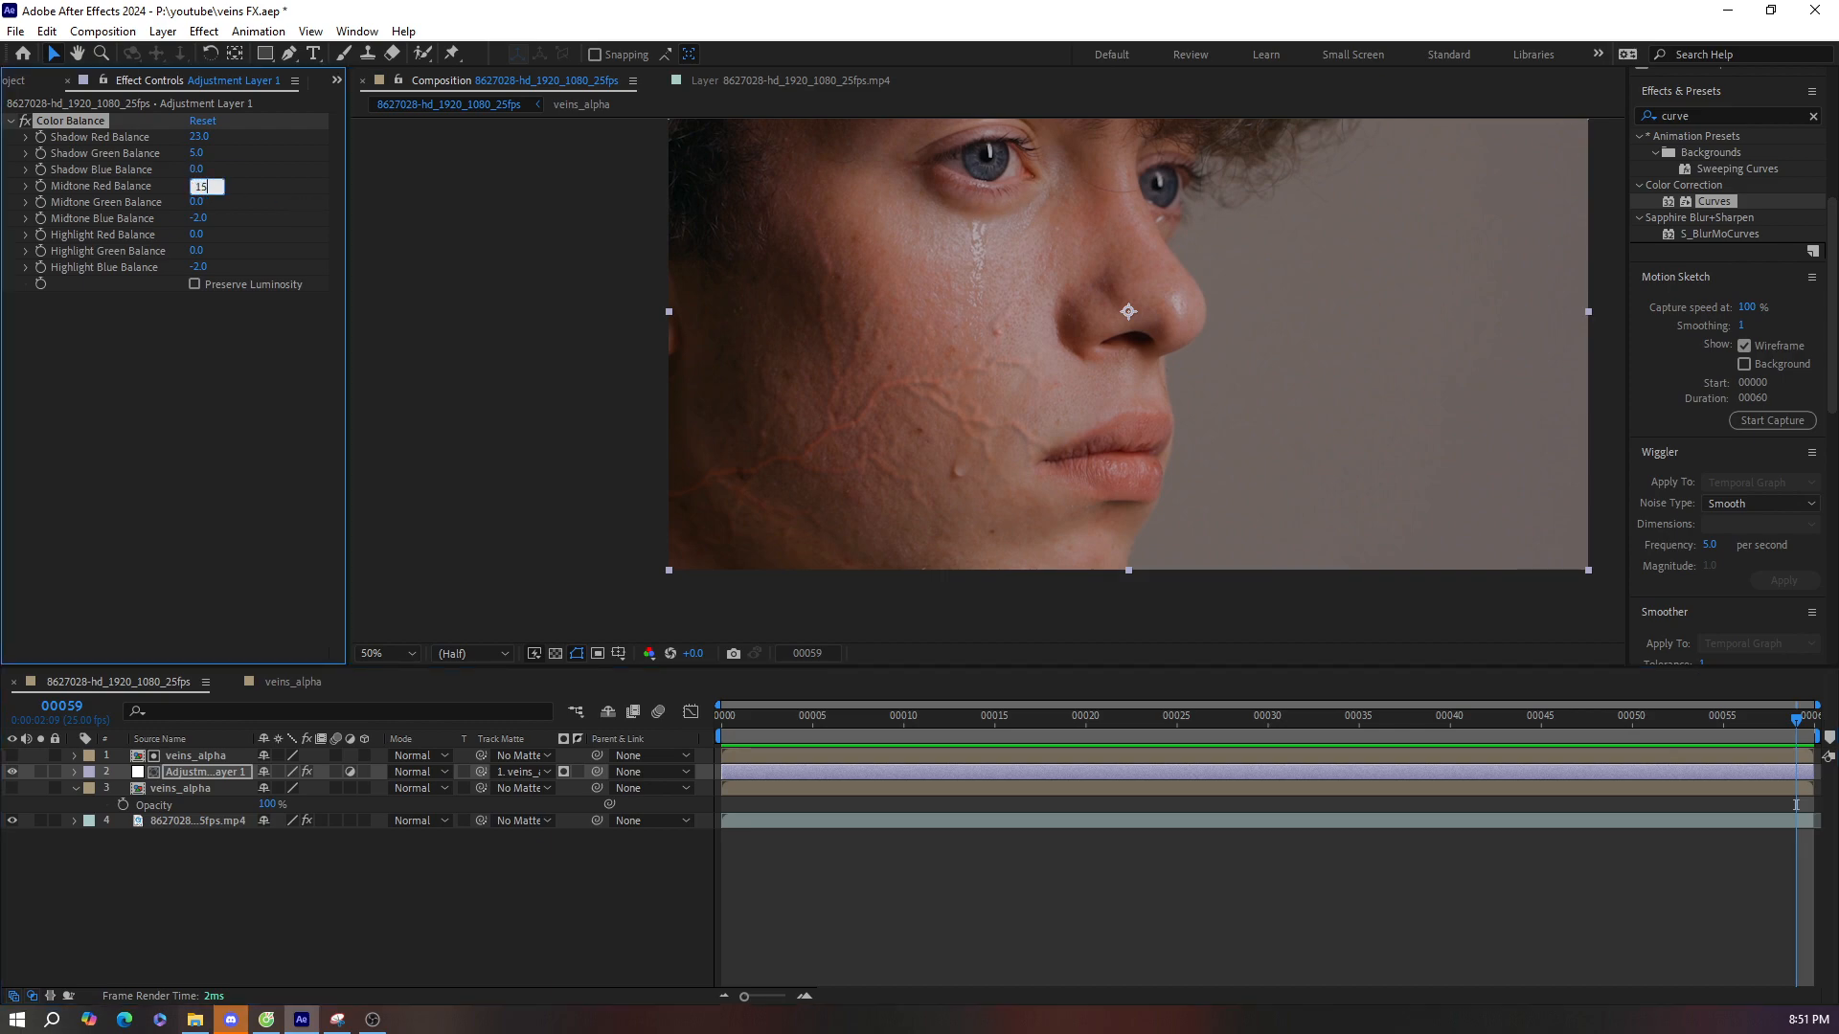
pyautogui.press('Return')
pyautogui.click(205, 137)
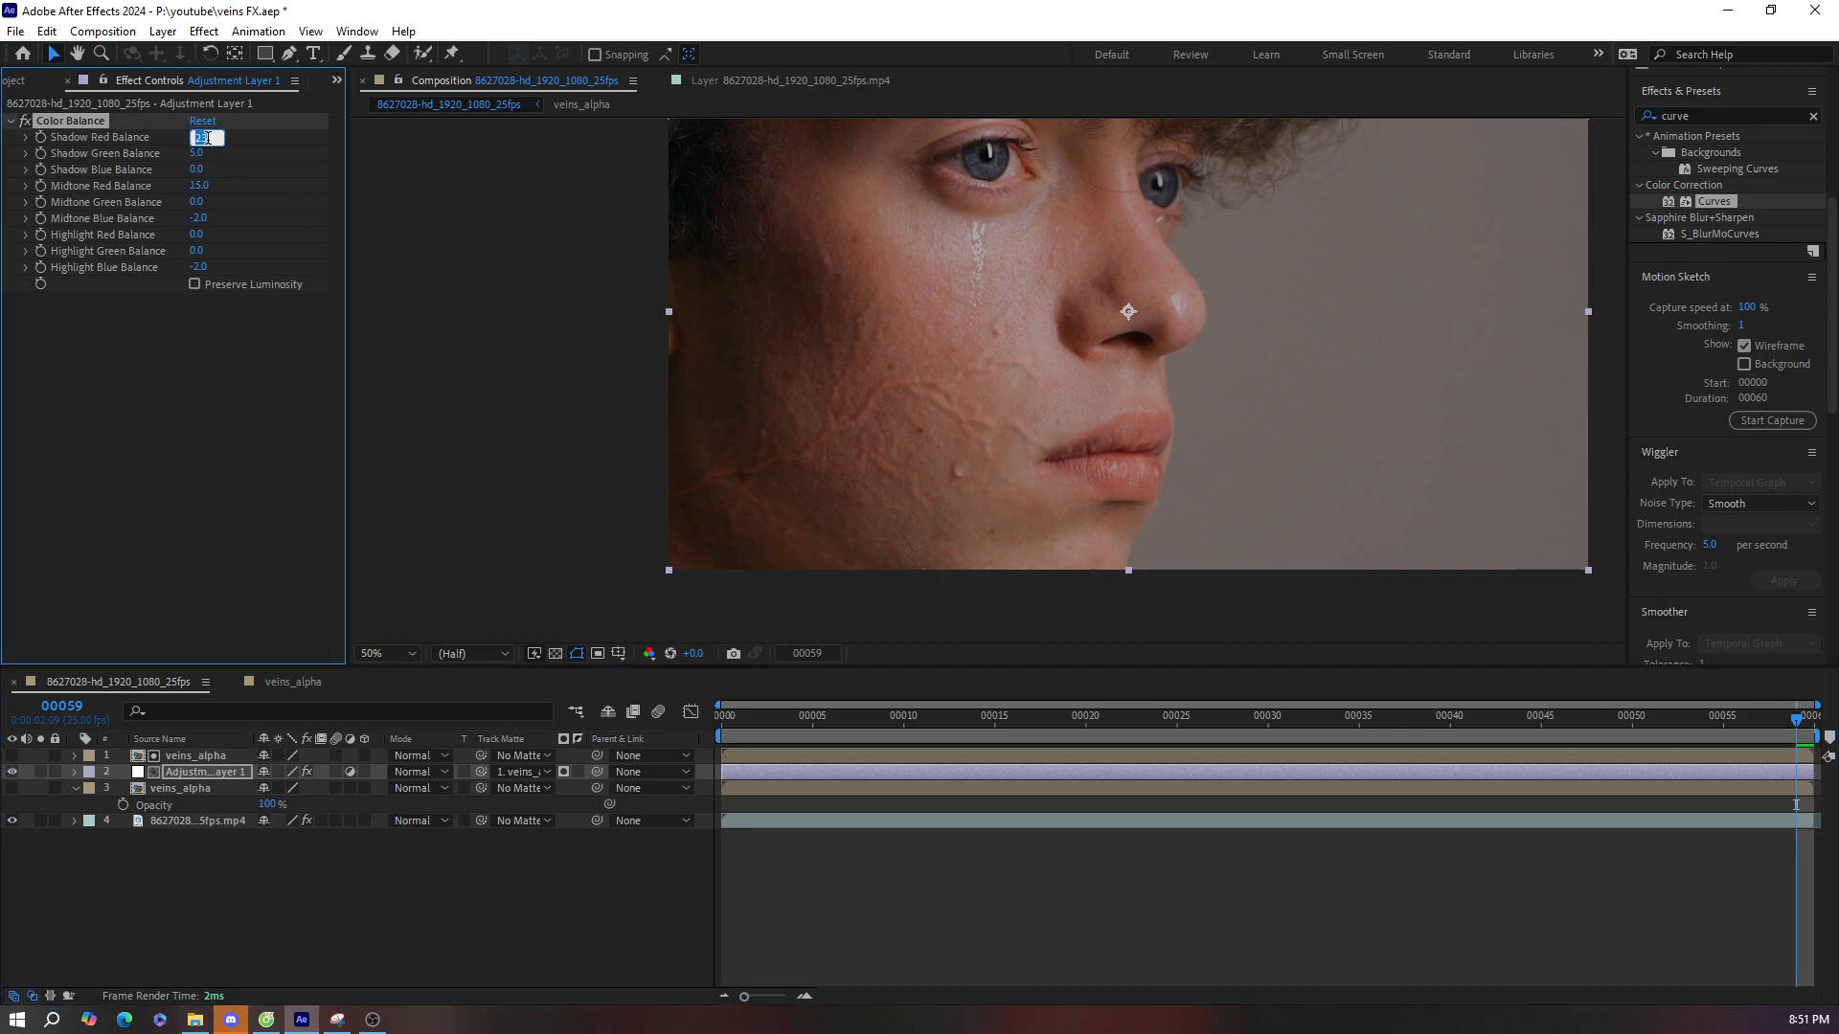
pyautogui.write('15')
pyautogui.press('Return')
# Step: Play the footage composition from the first frame to review the tinted veins, finishing at frame 59
pyautogui.moveTo(882, 723); pyautogui.dragTo(701, 753)
pyautogui.press('space')
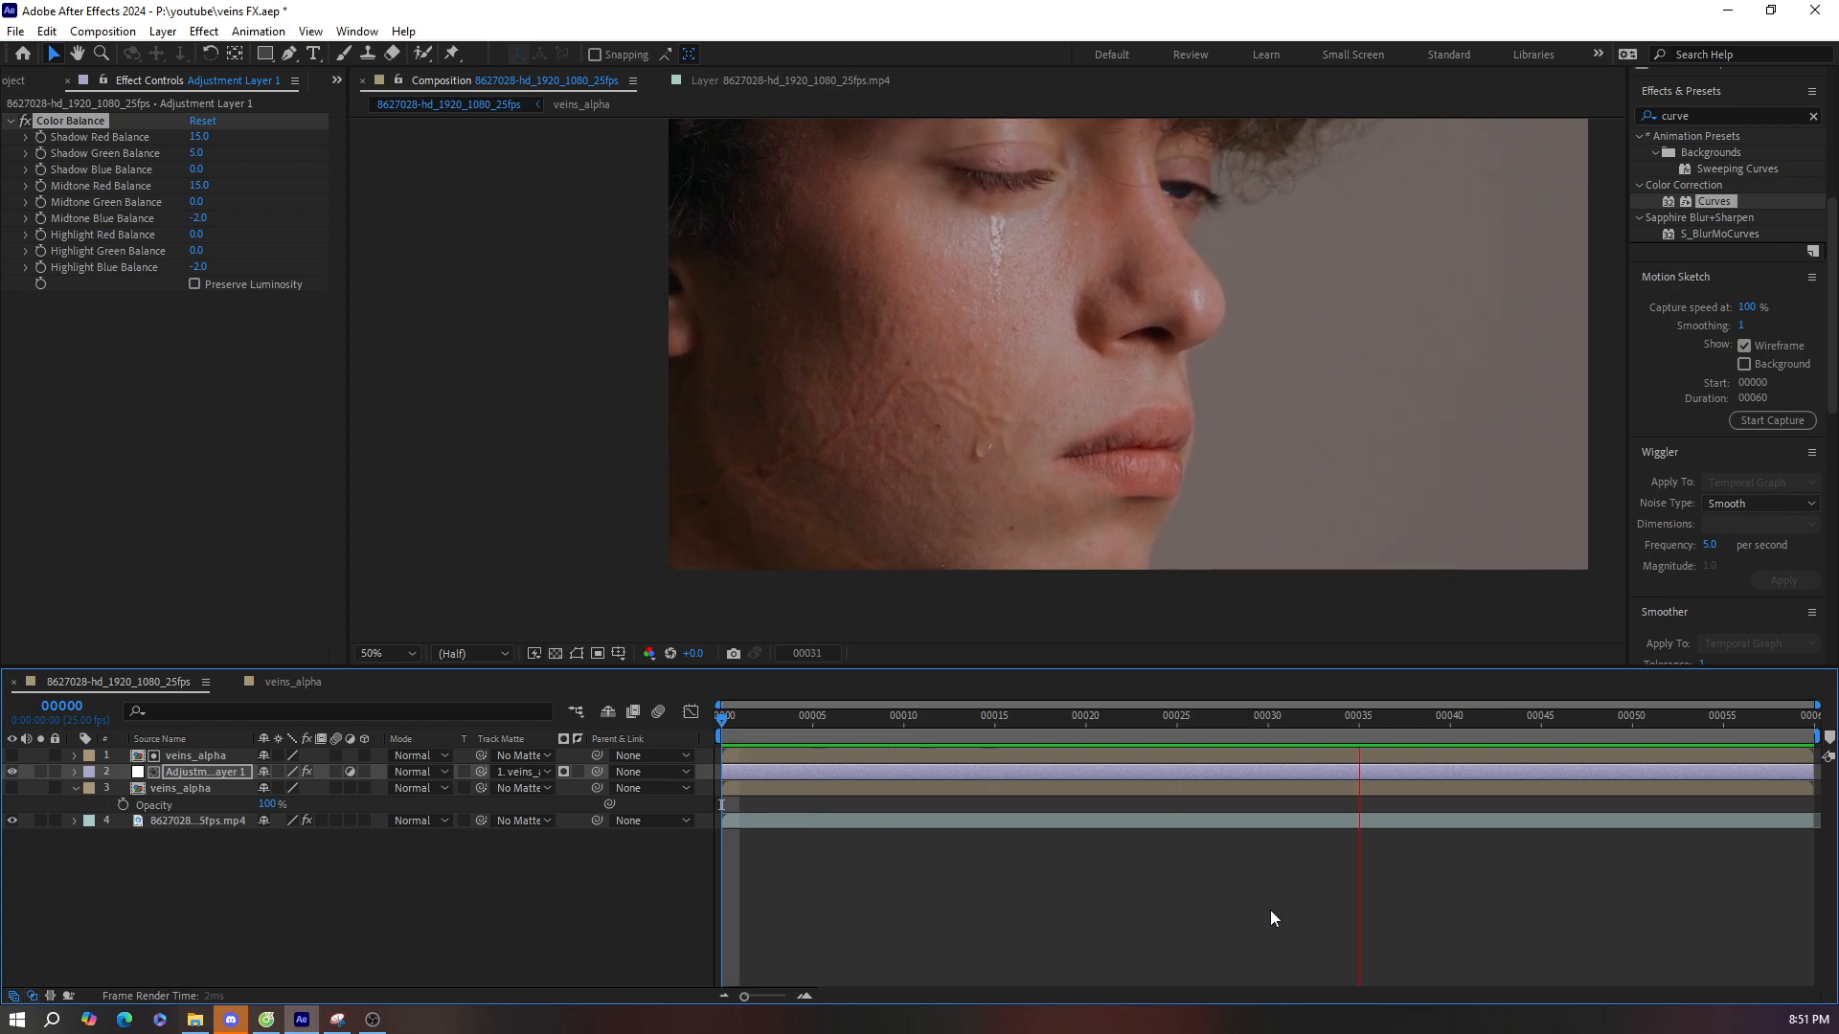
pyautogui.press('space')
pyautogui.moveTo(1527, 719); pyautogui.dragTo(1805, 770)
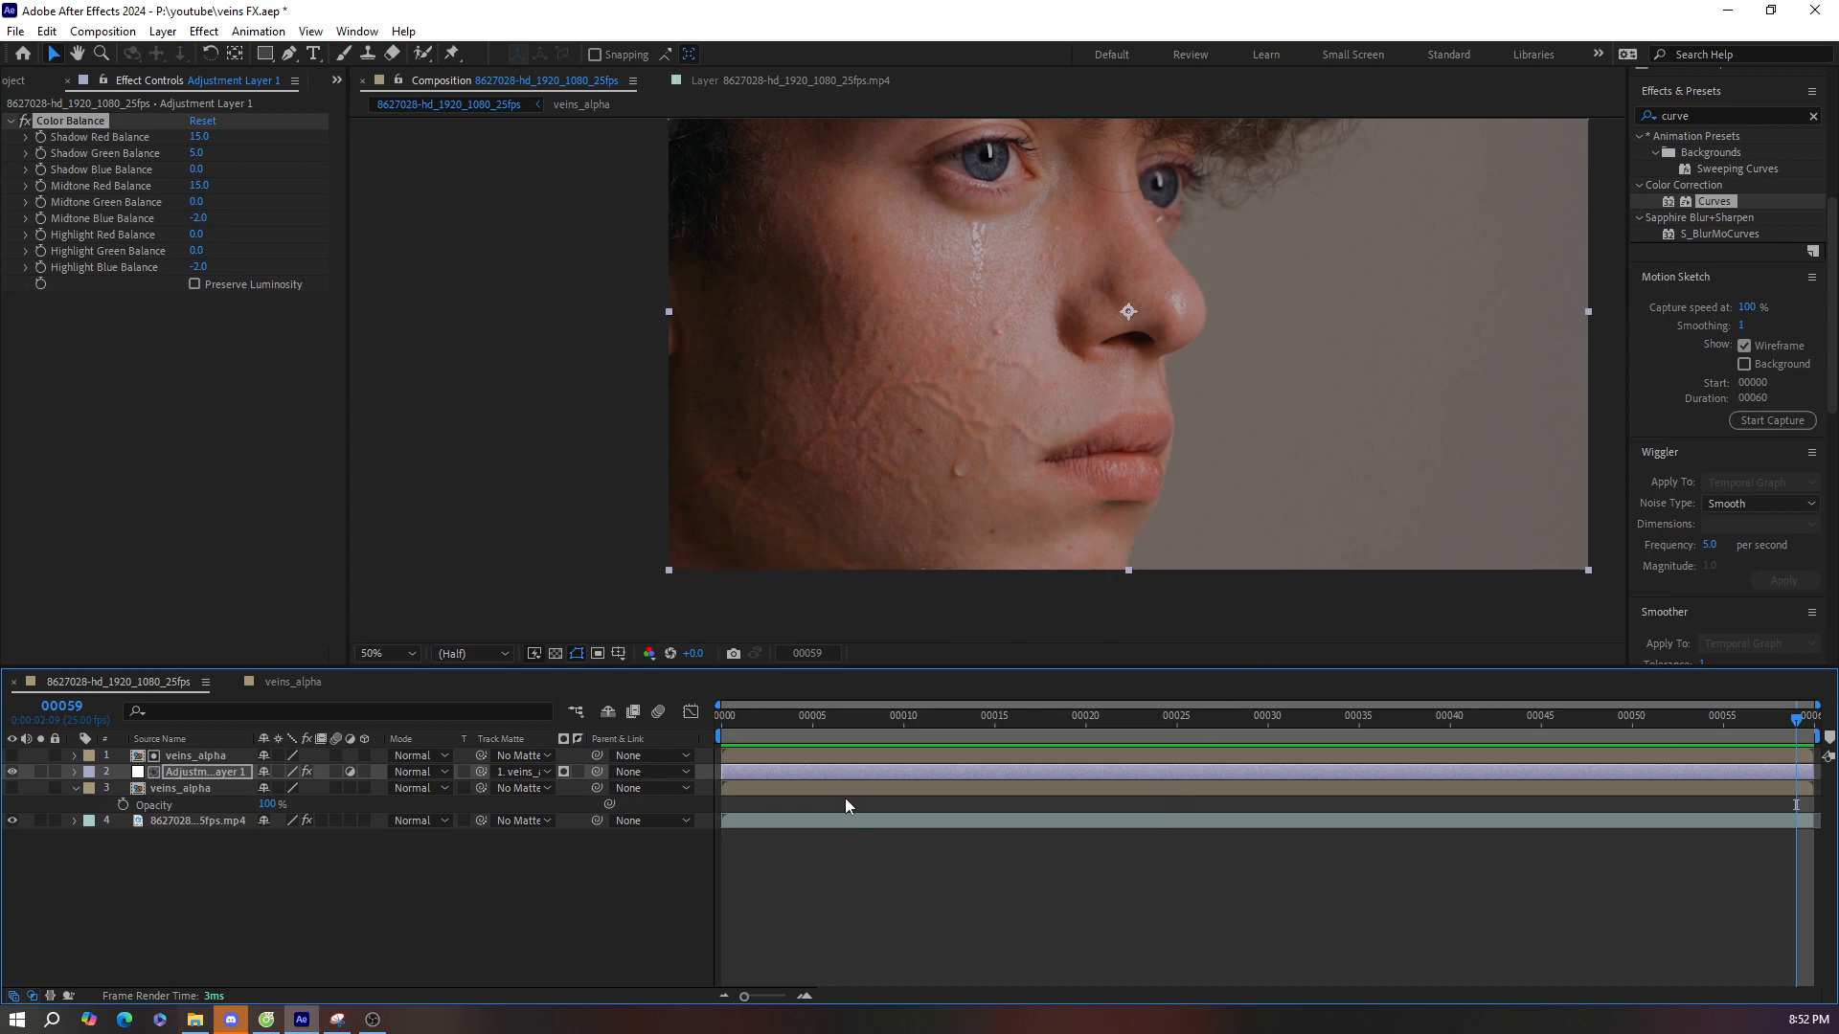
# Step: Collapse the Opacity property of the lower veins_alpha layer in the timeline
pyautogui.click(77, 787)
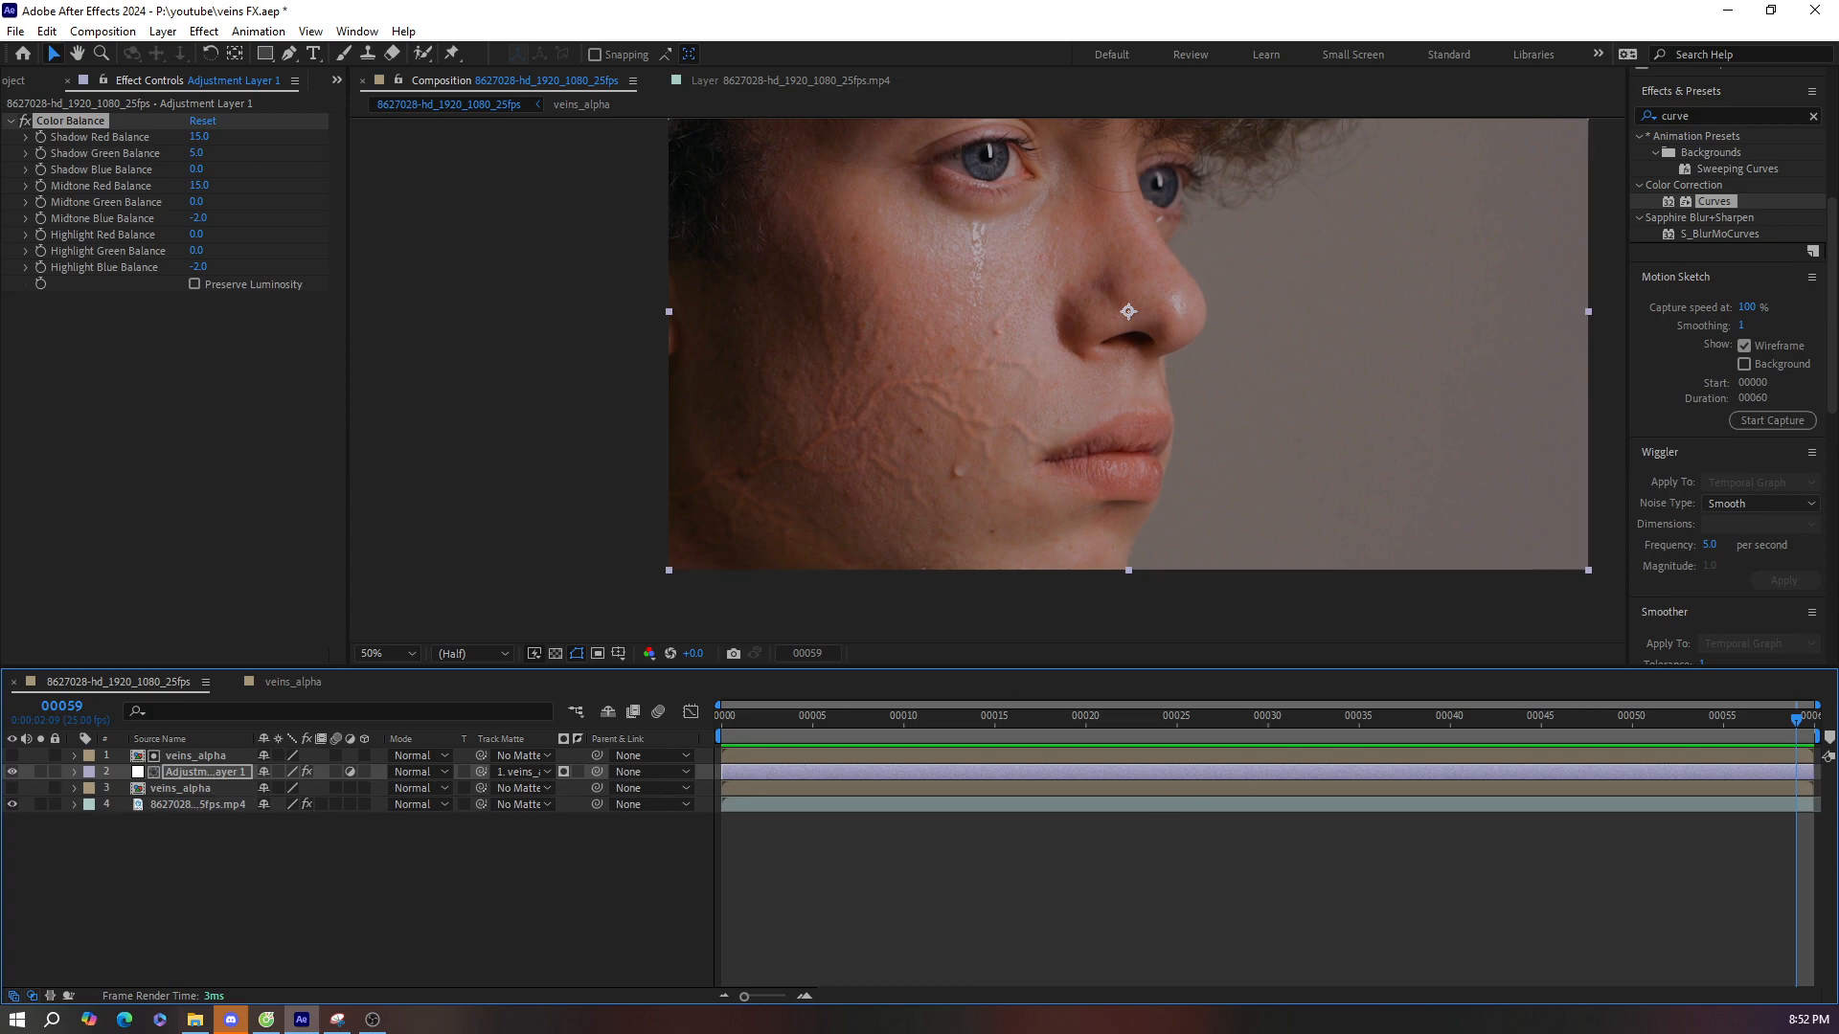
pyautogui.hotkey('alt', 'Tab')
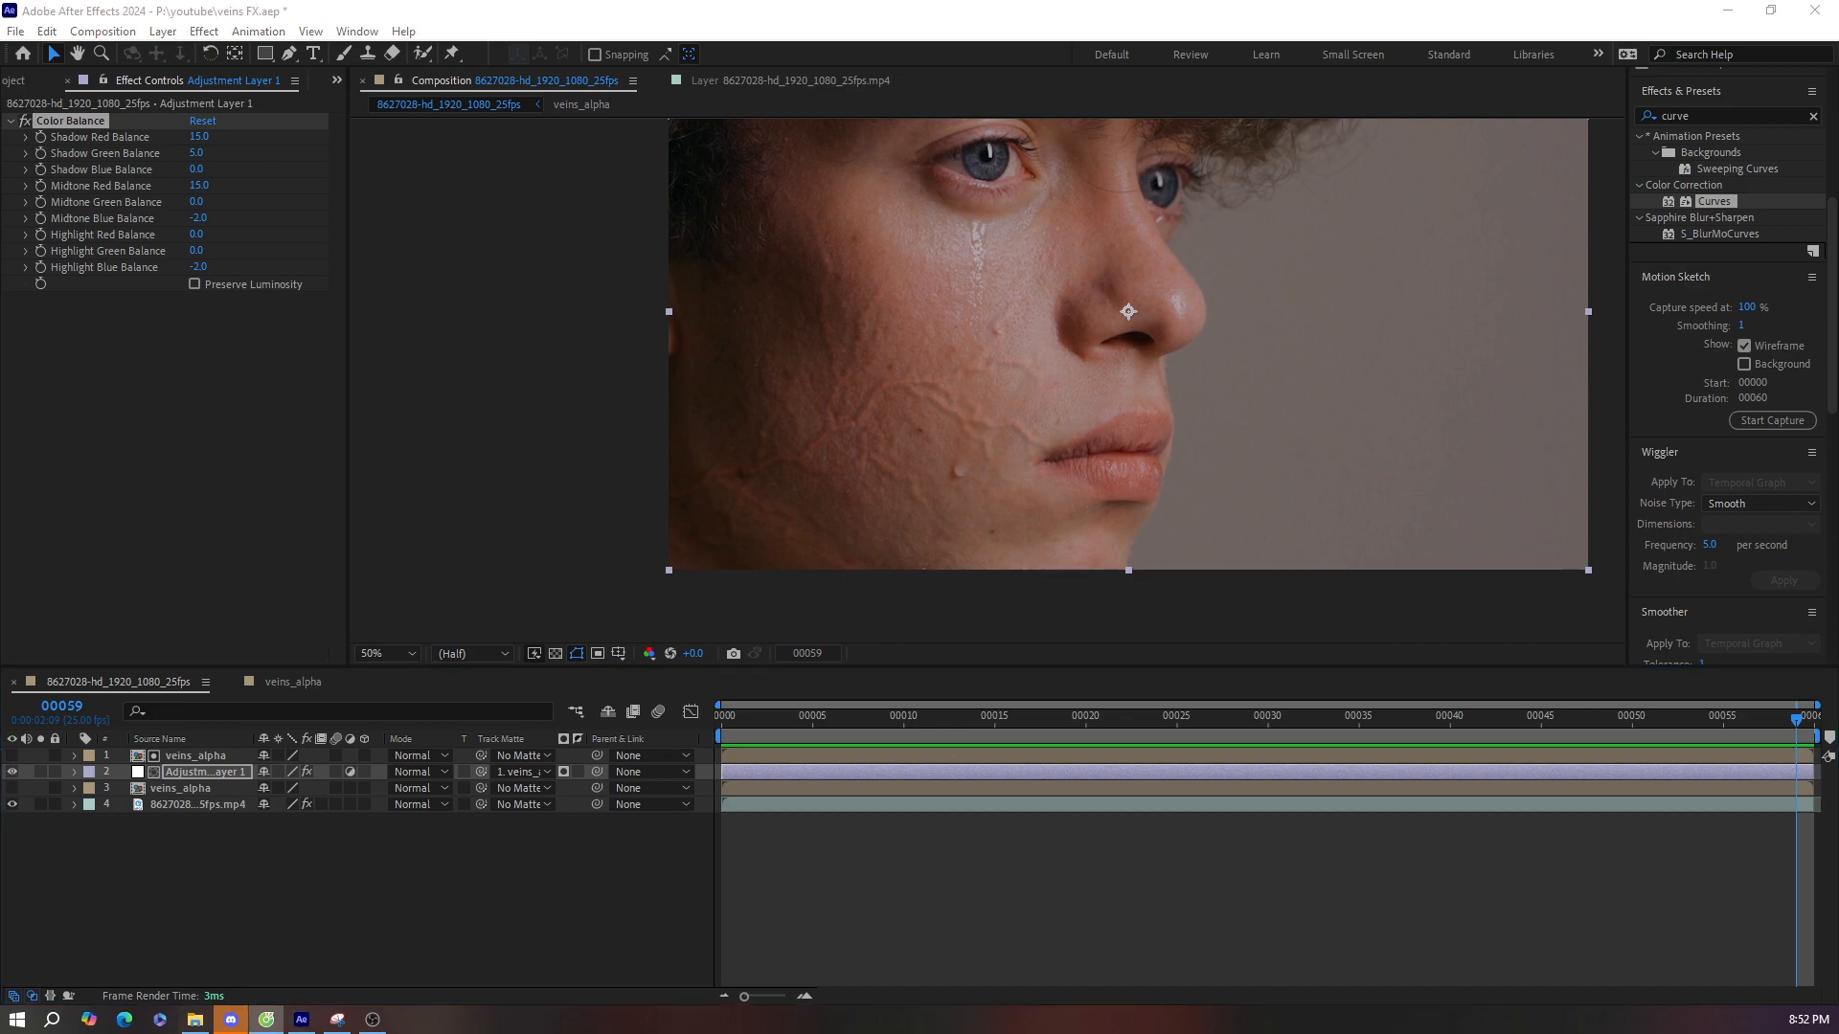
pyautogui.hotkey('alt', 'Tab')
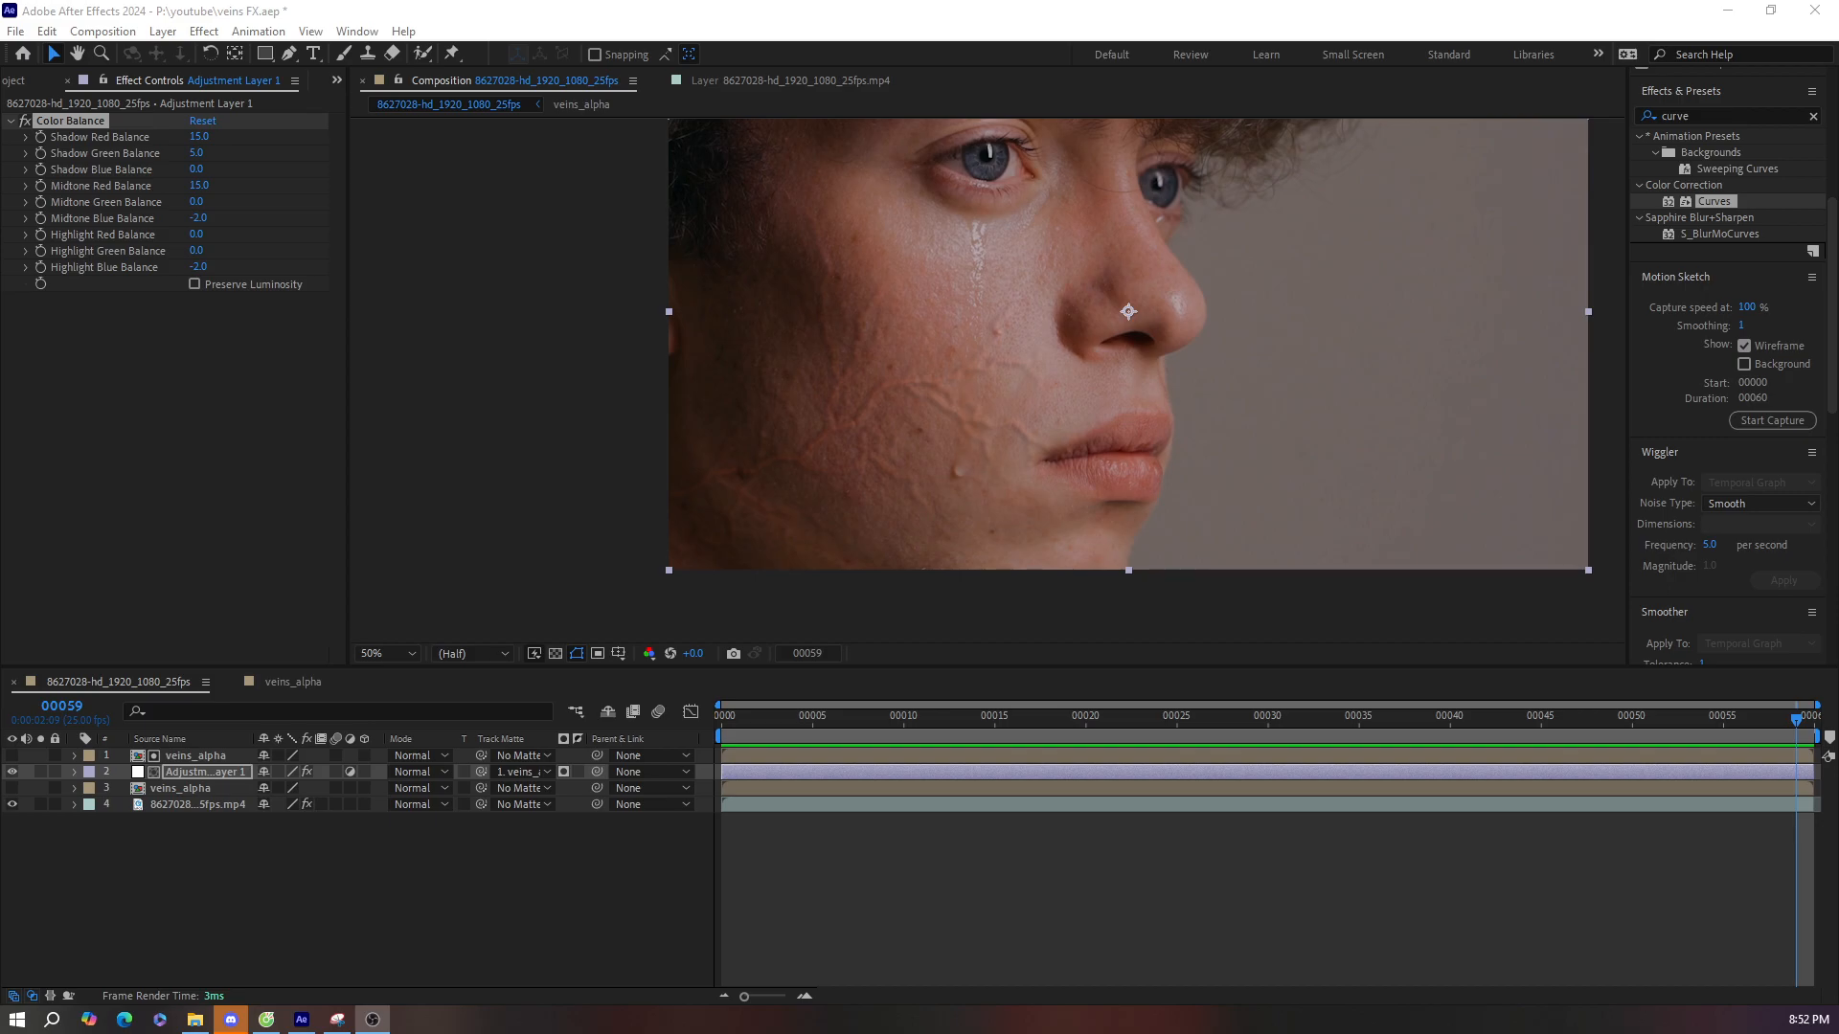